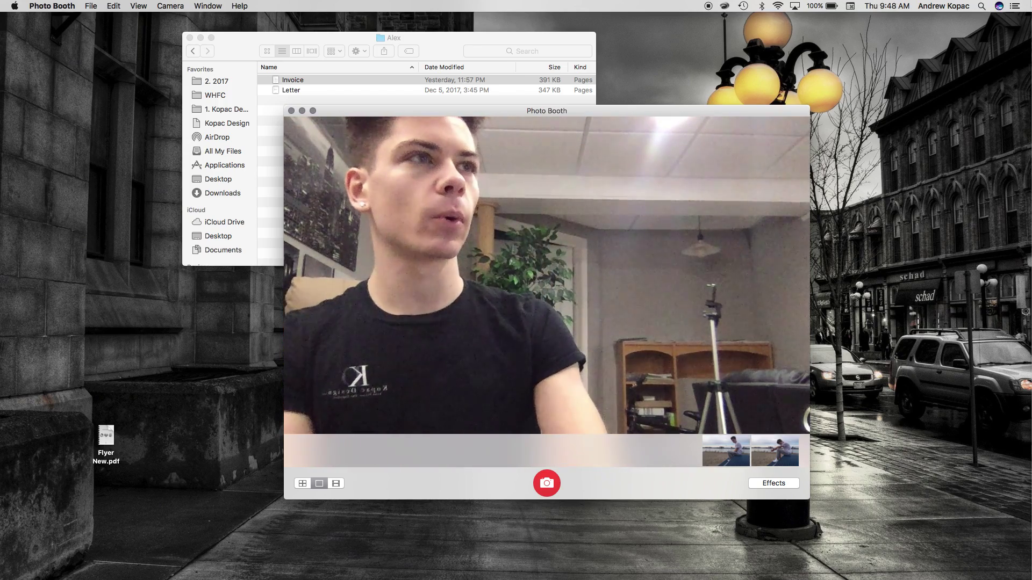
- Close Photo Booth, switch to SketchUp and enlarge its window to fill the screen
left_click(292, 111)
left_click(510, 560)
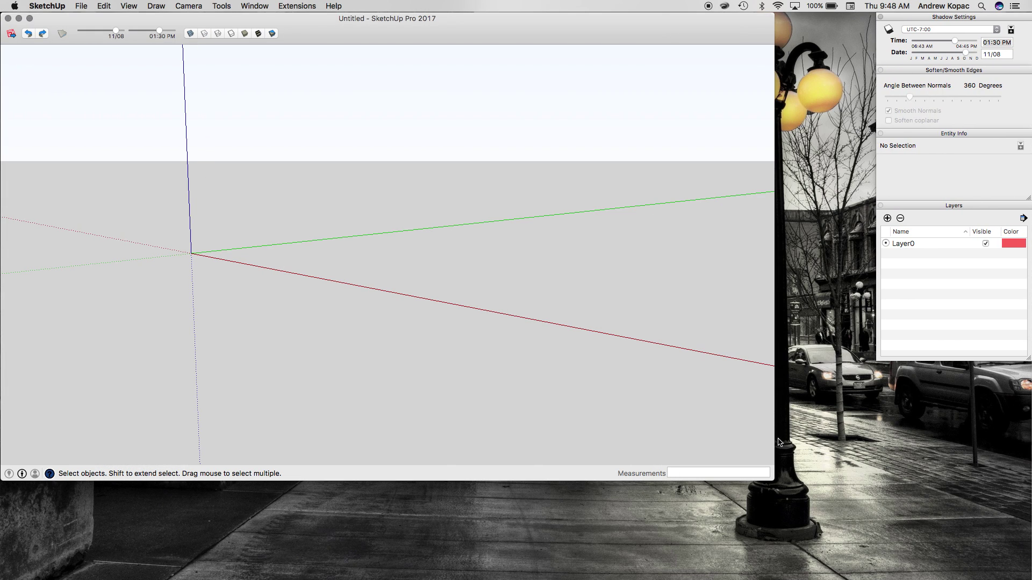
left_click_drag(773, 480, 1026, 575)
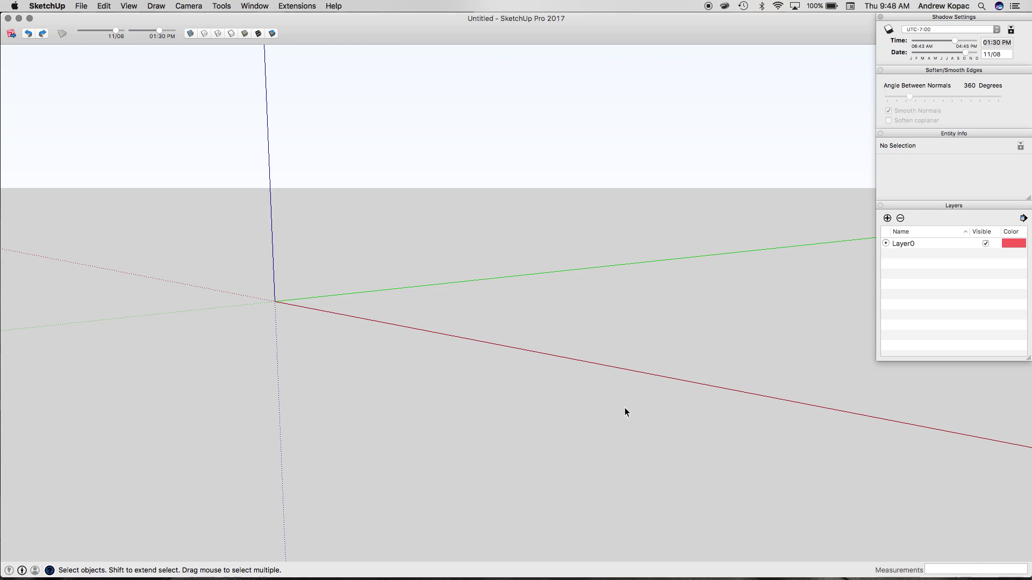
- Start saving the model and create a new folder with the client's name inside the Kopac Design "1. 2018" folder
key("super+s")
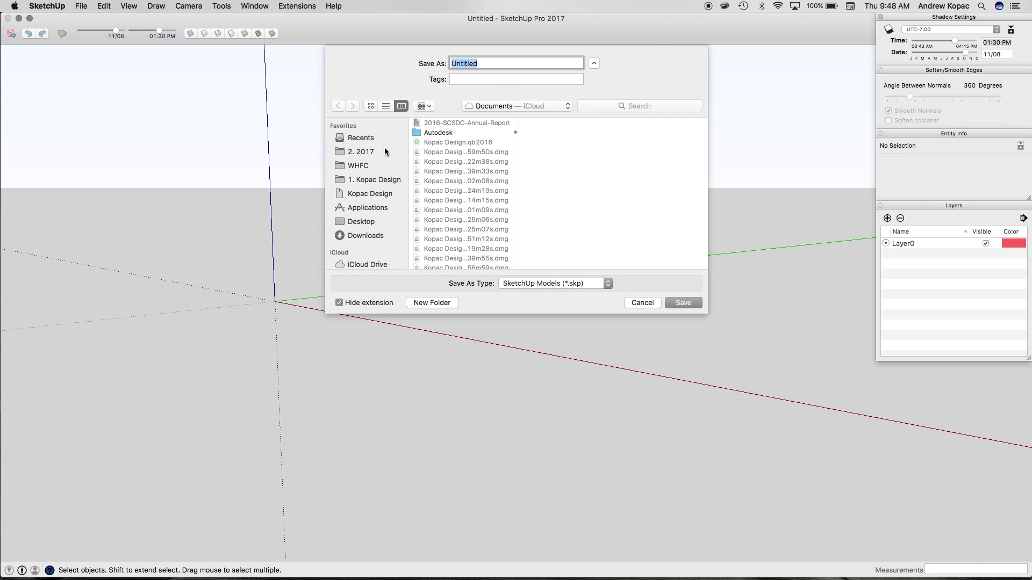
left_click(376, 180)
left_click(476, 123)
left_click(537, 124)
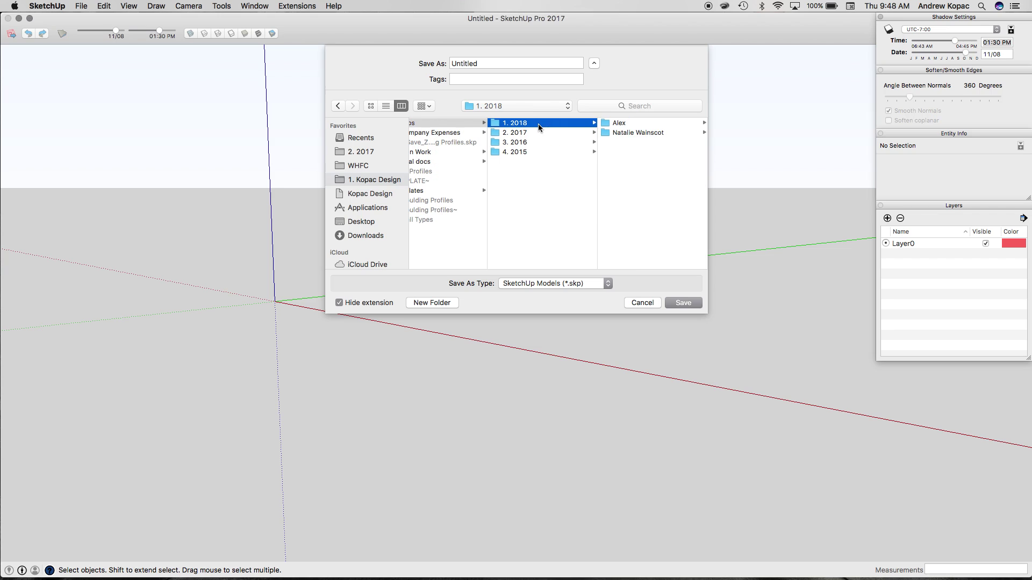
left_click(560, 133)
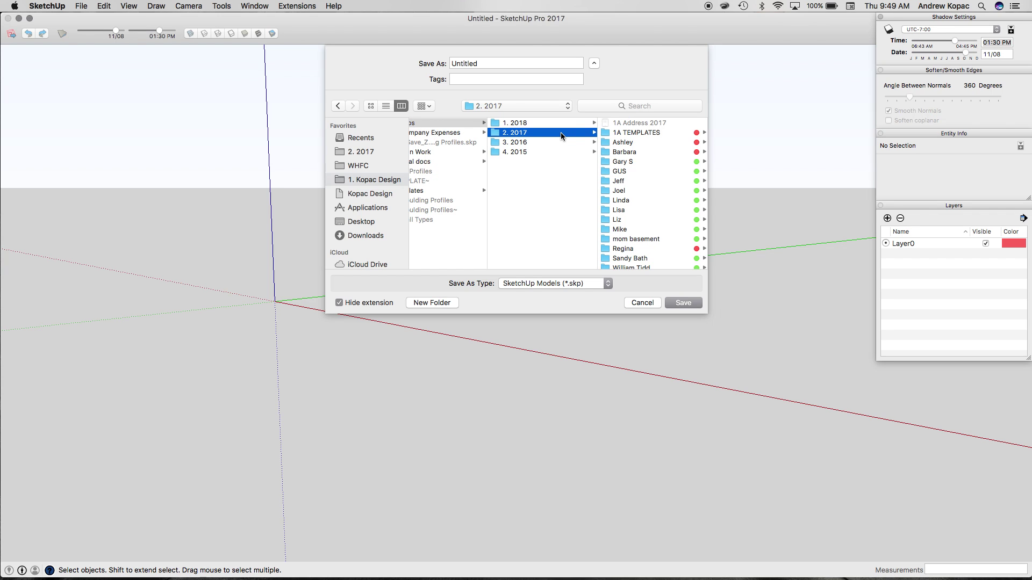
key("Up")
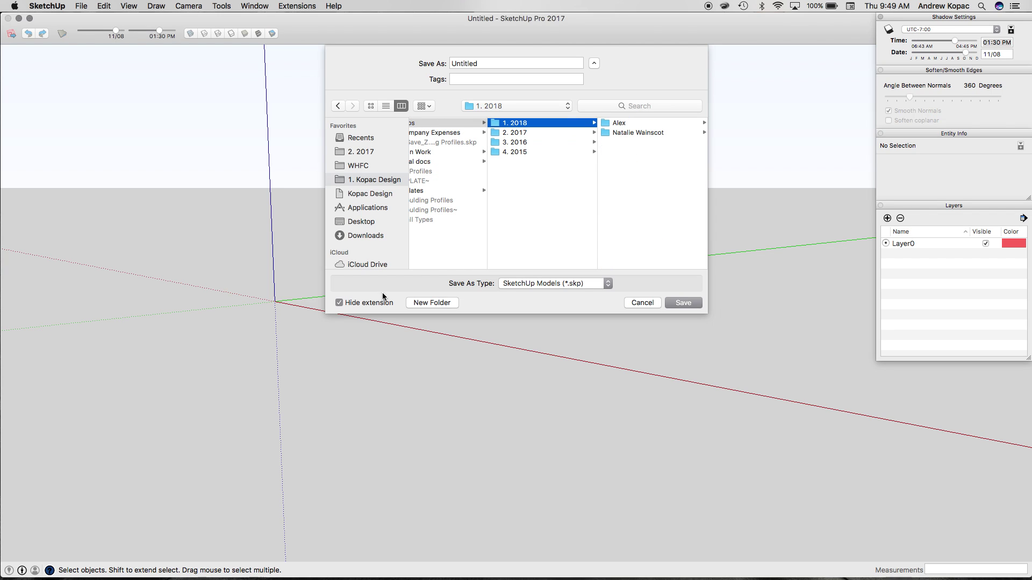
left_click(432, 302)
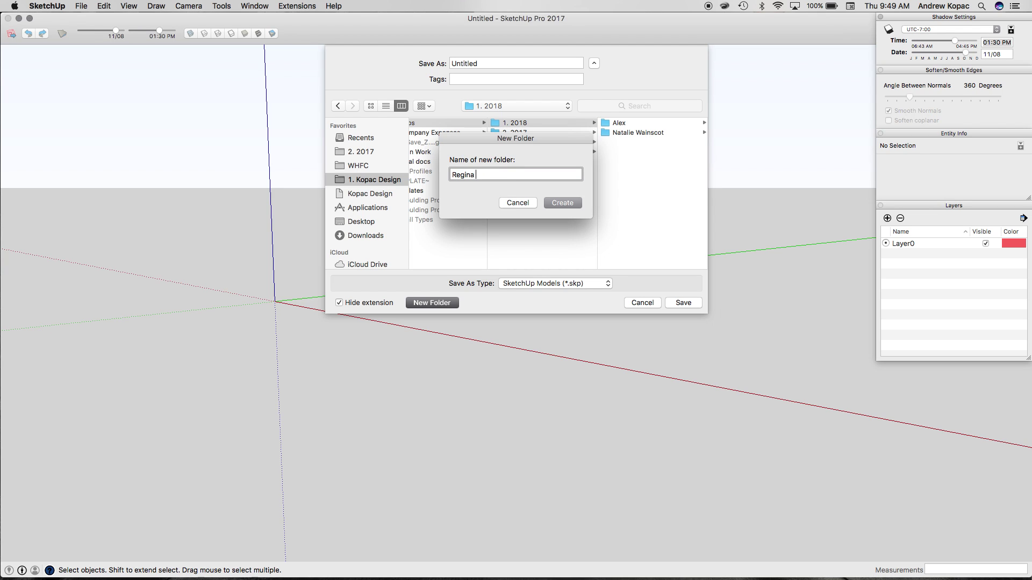
key("Return")
- Create a "1.Backsplash" subfolder in the client's folder and save the SketchUp model there
left_click(432, 302)
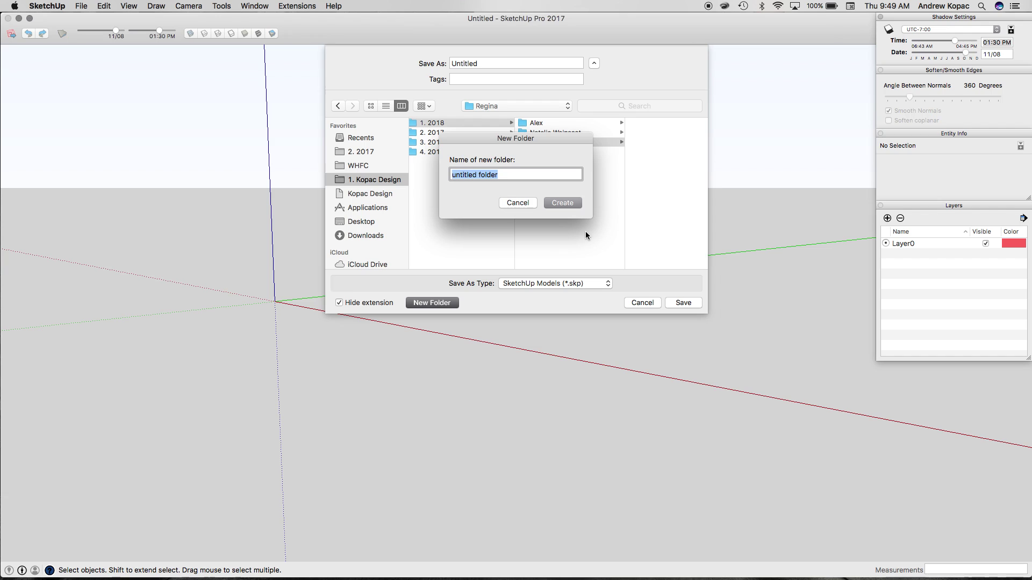
type("1.Backsplash")
left_click(571, 203)
left_click(683, 303)
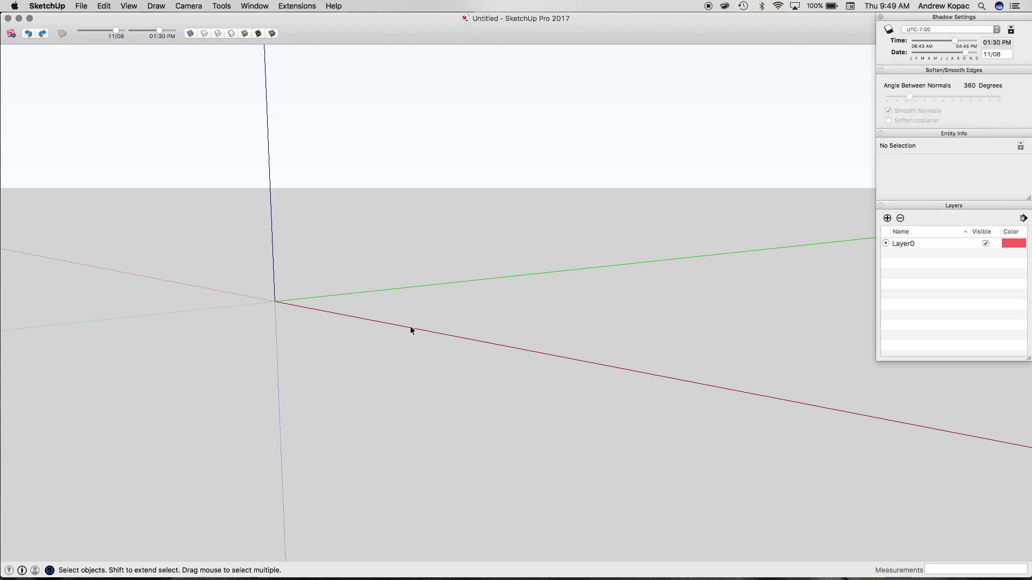
- Draw a 22-inch vertical edge and a 28-inch edge along the red axis from its top, and complete them into a rectangle
middle_click_drag(412, 330, 391, 336)
left_click_drag(391, 336, 466, 361)
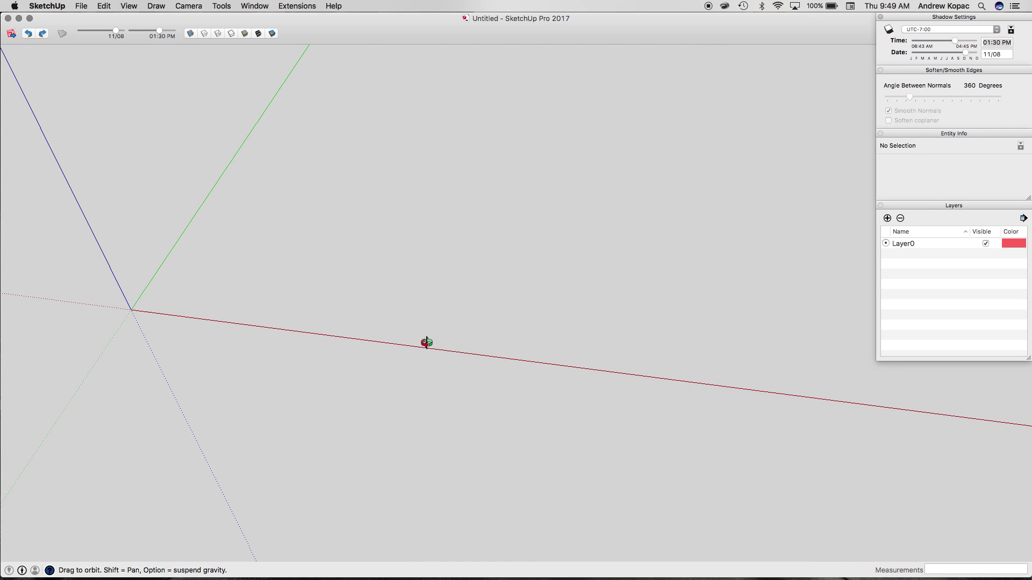
key("l")
left_click(308, 222)
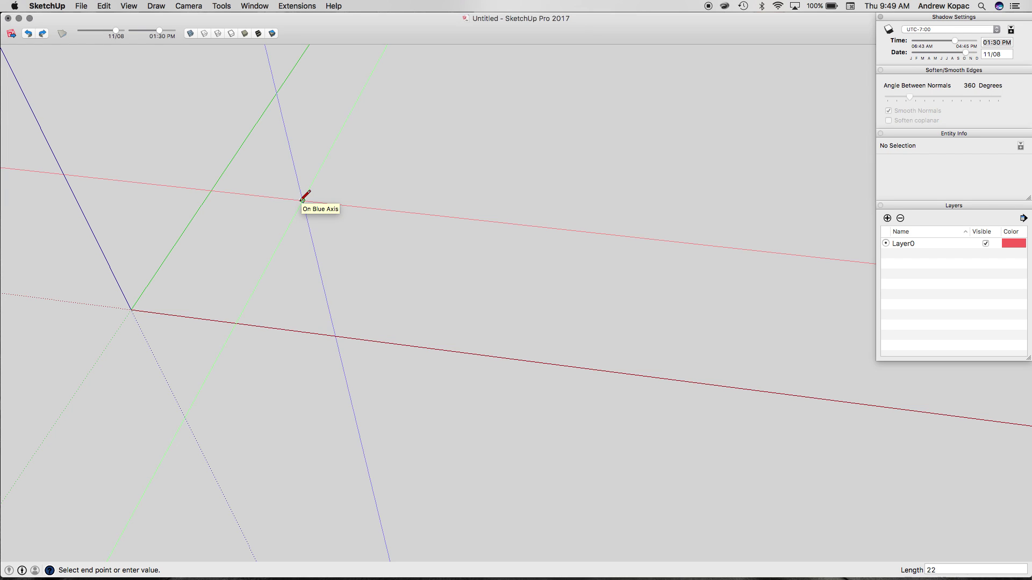
left_click(303, 200)
type("28")
key("Return")
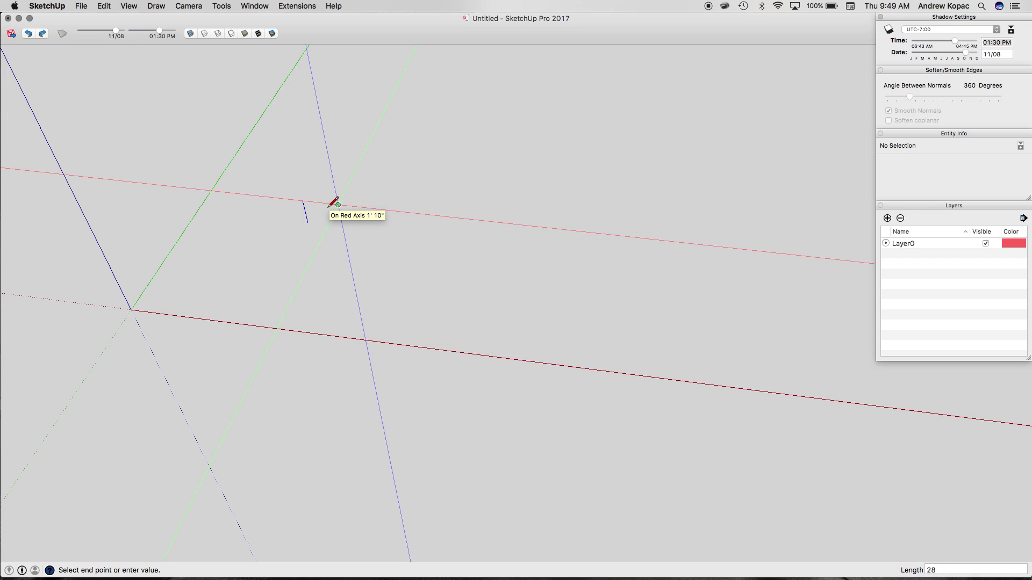
key("r")
left_click(338, 204)
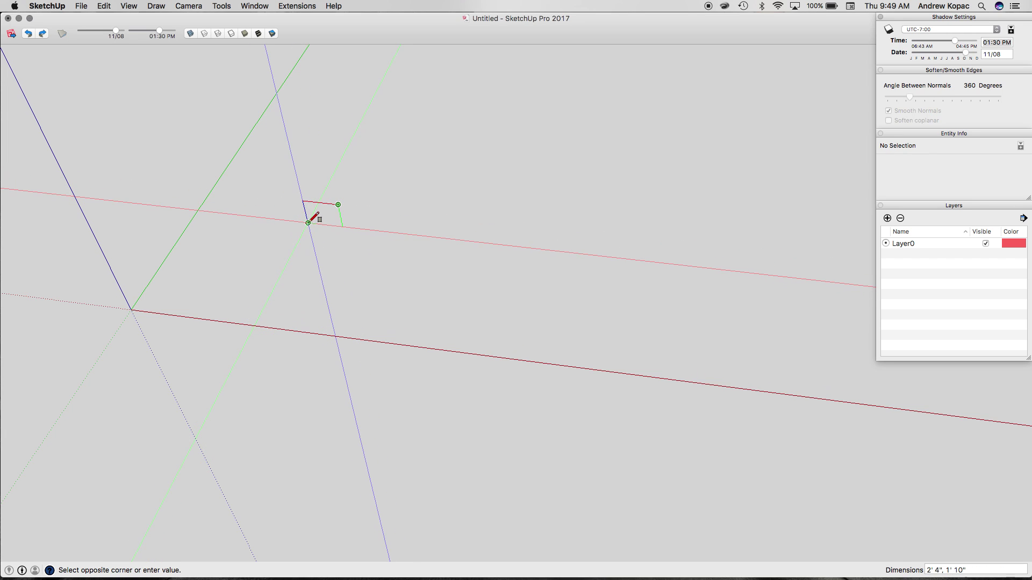
left_click(308, 223)
- Add guides along the rectangle's base and right edge, one horizontally above it, and one 48 inches beyond its right edge
scroll(326, 223, "up", 5)
key("t")
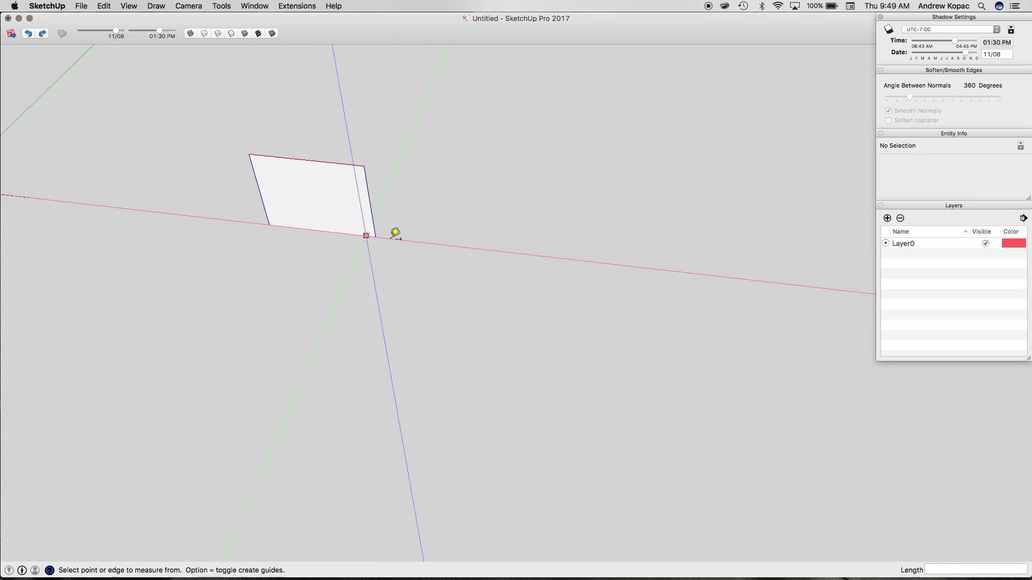
left_click(414, 242)
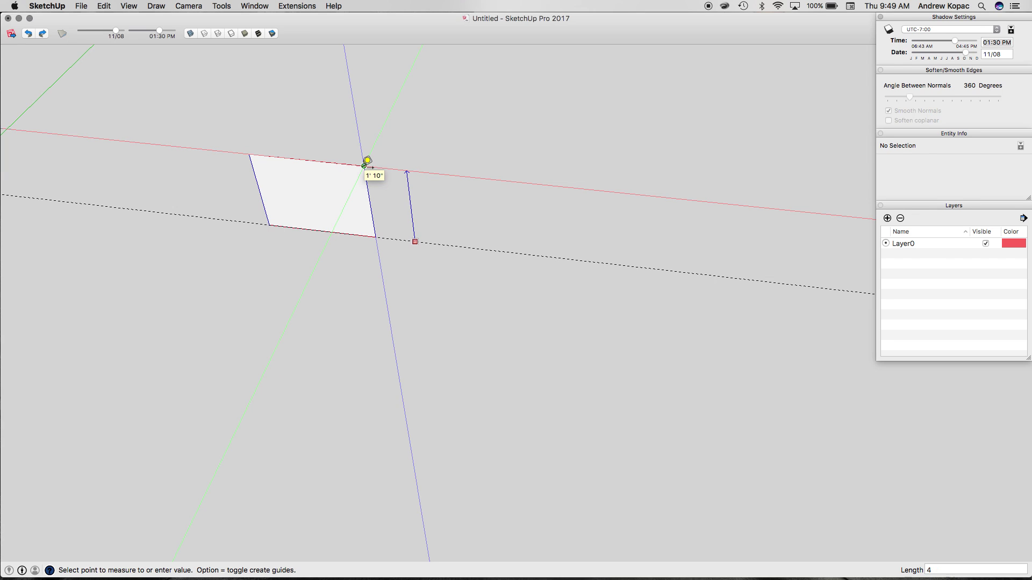
left_click(367, 161)
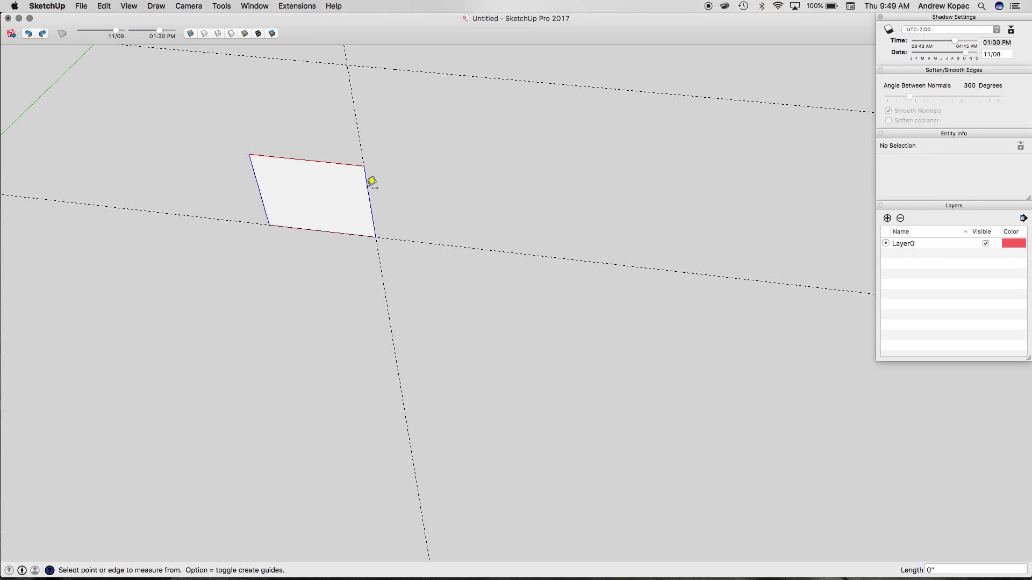
left_click(367, 183)
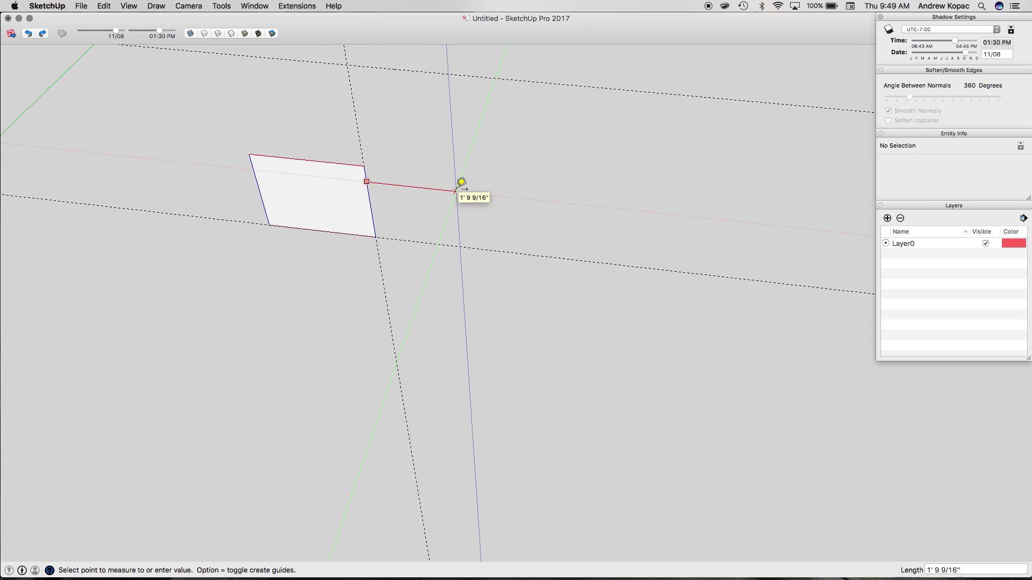
type("4")
key("Return")
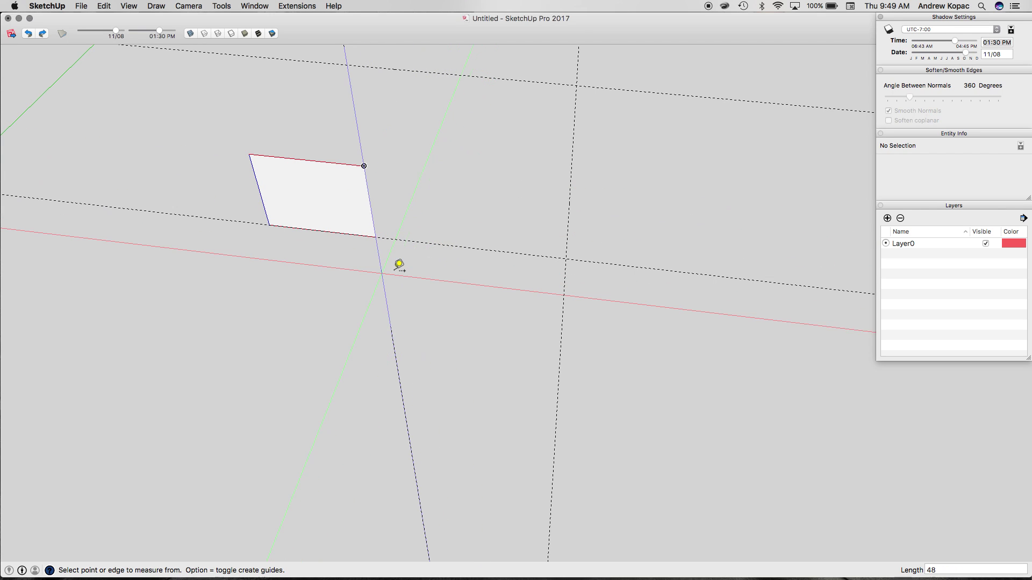
- Replace the upper guide with one 32 inches above the base, and draw a 4' by 2' 8" rectangle between the guides
key("m")
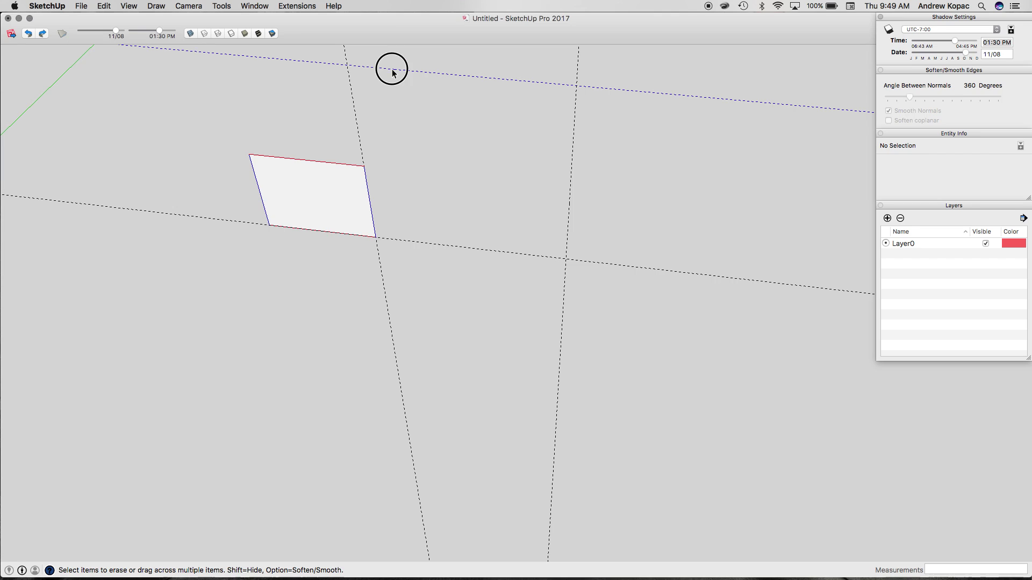
left_click_drag(391, 64, 413, 225)
key("t")
left_click(407, 241)
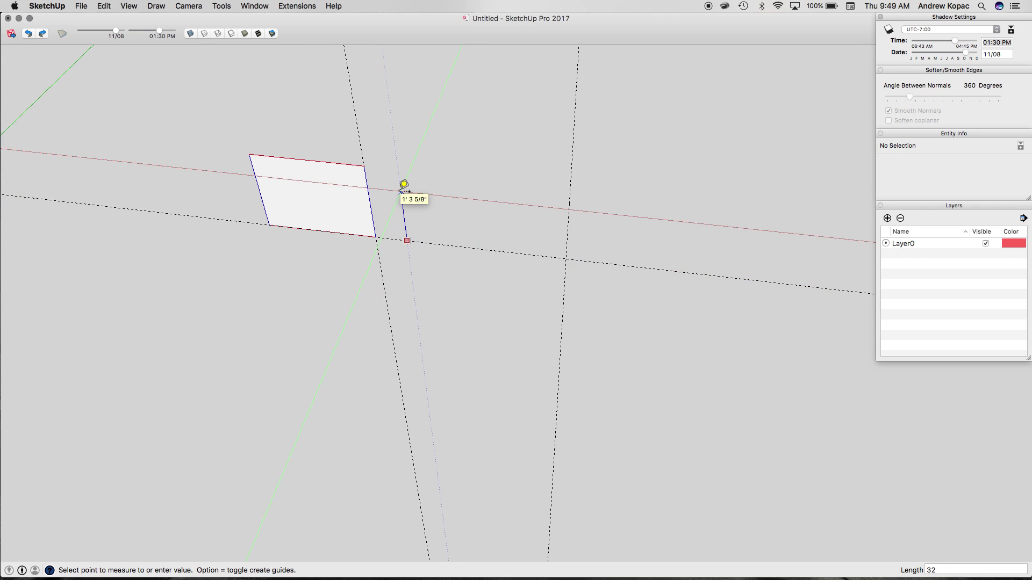
key("r")
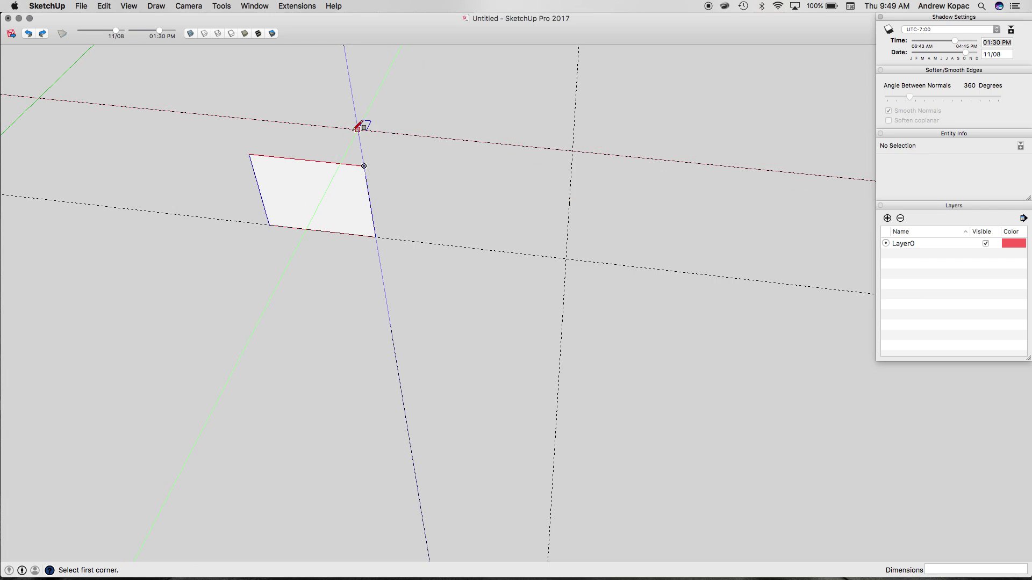
left_click(566, 259)
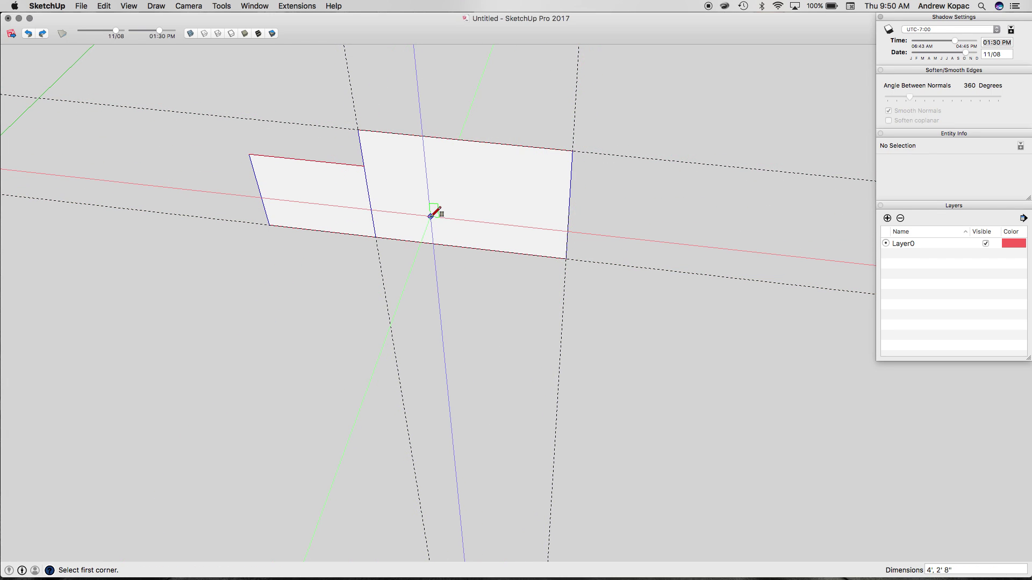
key("f")
left_click(402, 211)
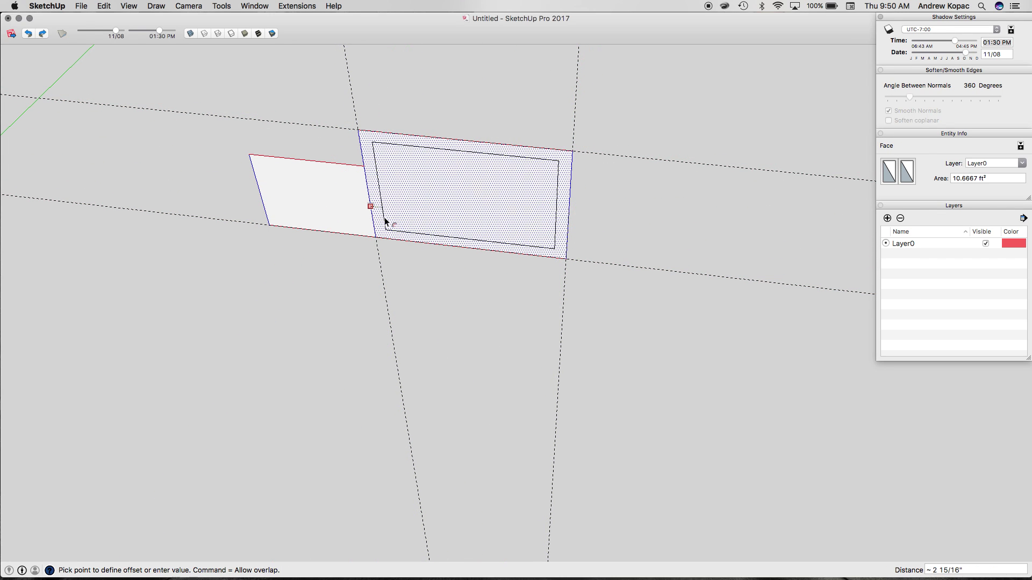
key("Escape")
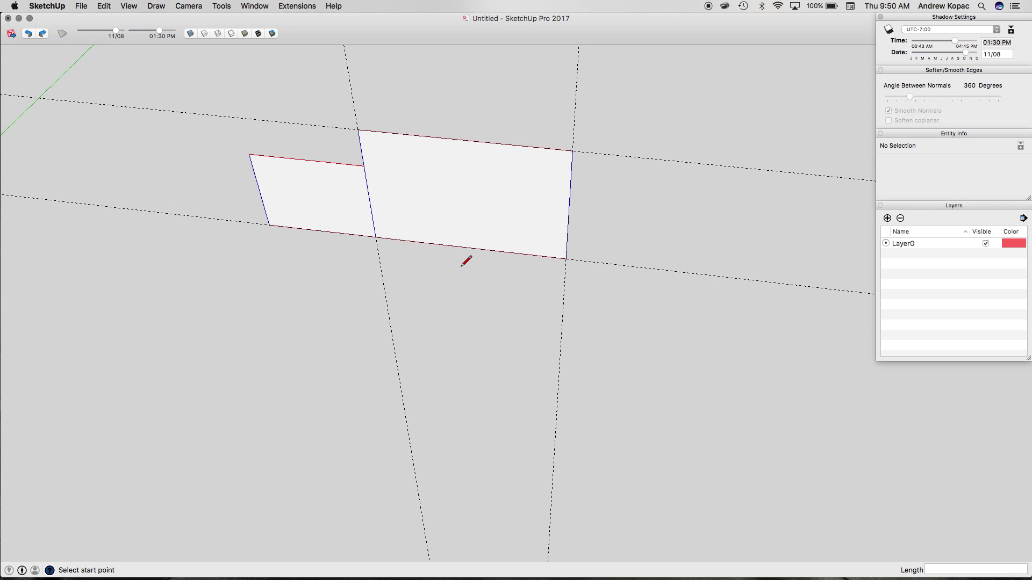
- Draw a third rectangle beyond the tall one's right edge, level with the first rectangle's top, using a new vertical guide for its far end
key("t")
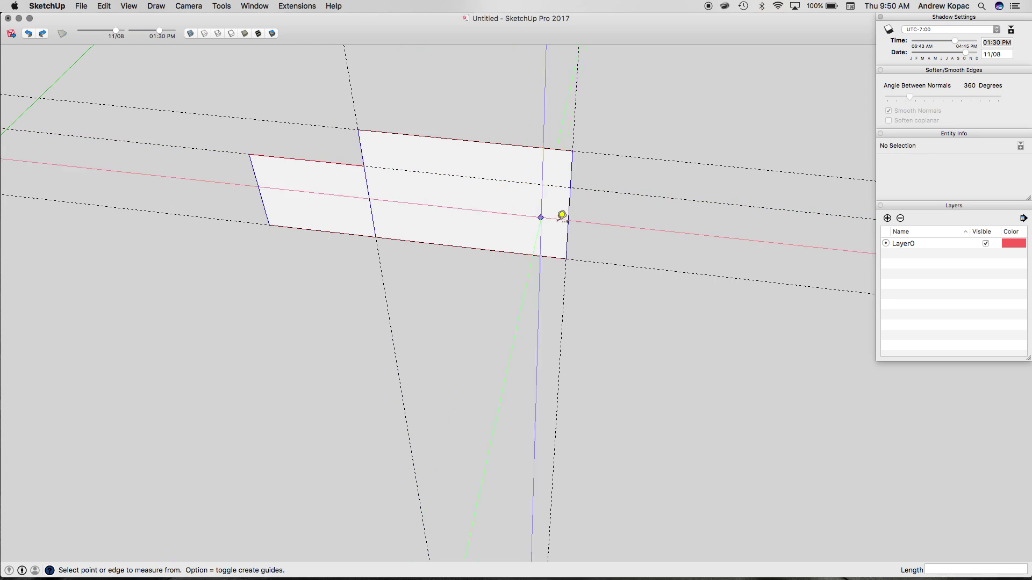
left_click(569, 208)
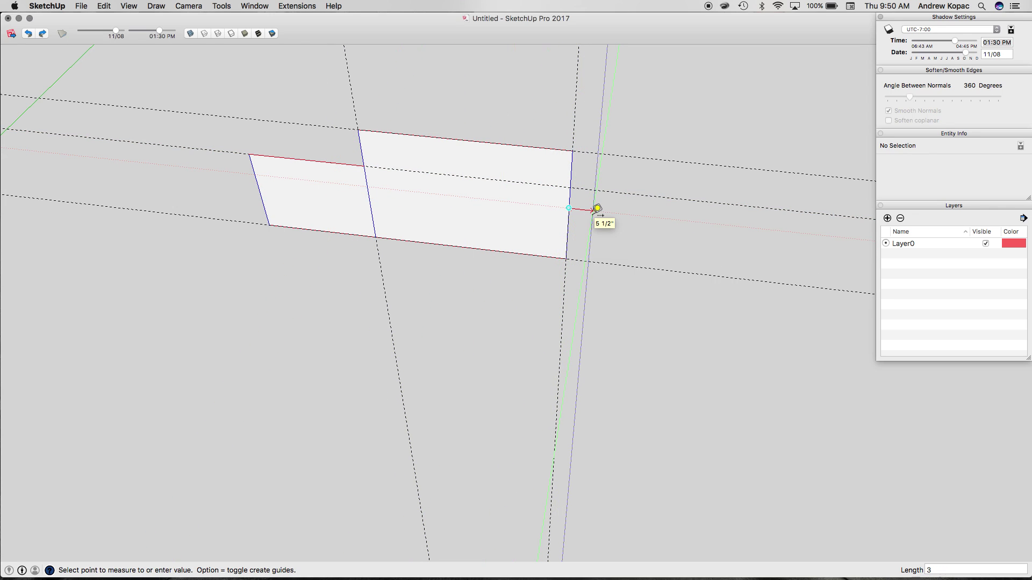
left_click(746, 200)
key("r")
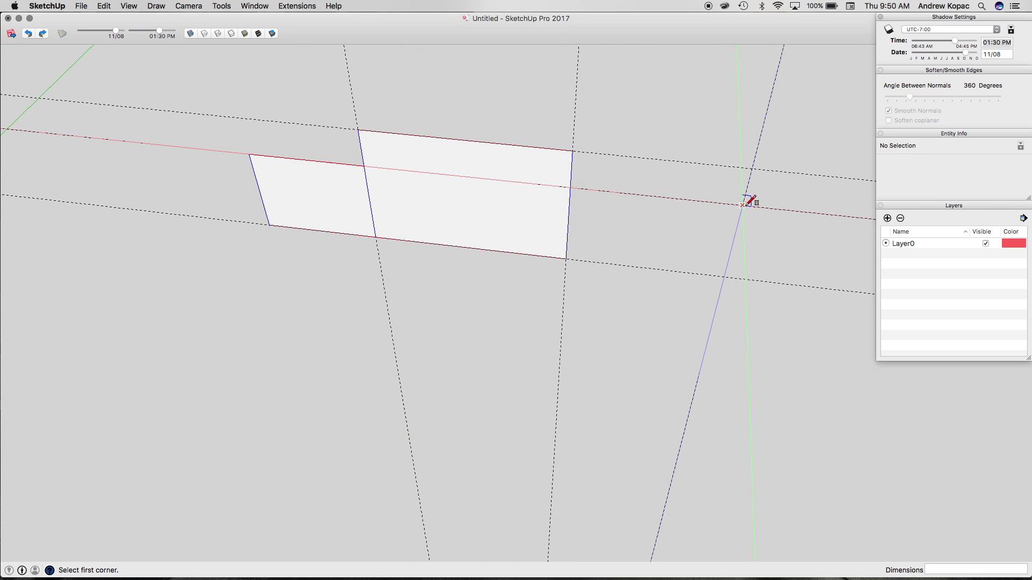
left_click(742, 205)
left_click(568, 256)
- Draw a vertical 1' 10" edge with a small gap beside the outer end of the third rectangle
key("o")
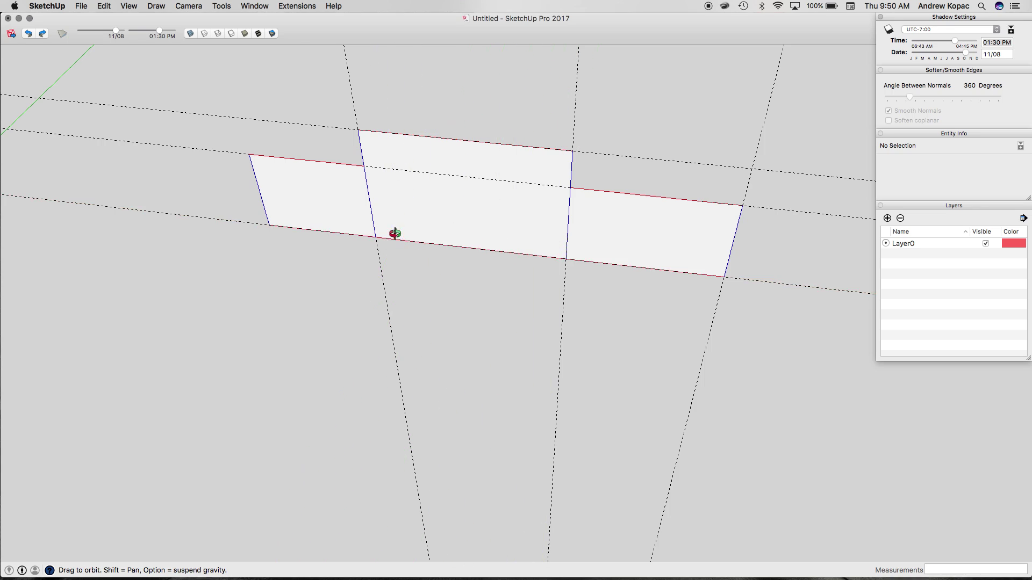
left_click_drag(396, 237, 517, 217)
key("l")
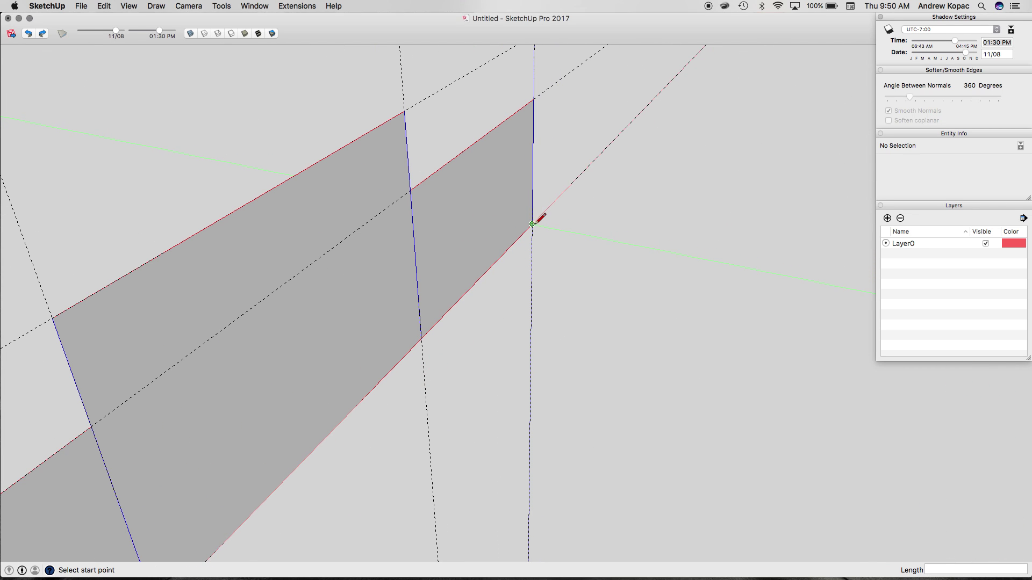
left_click(532, 223)
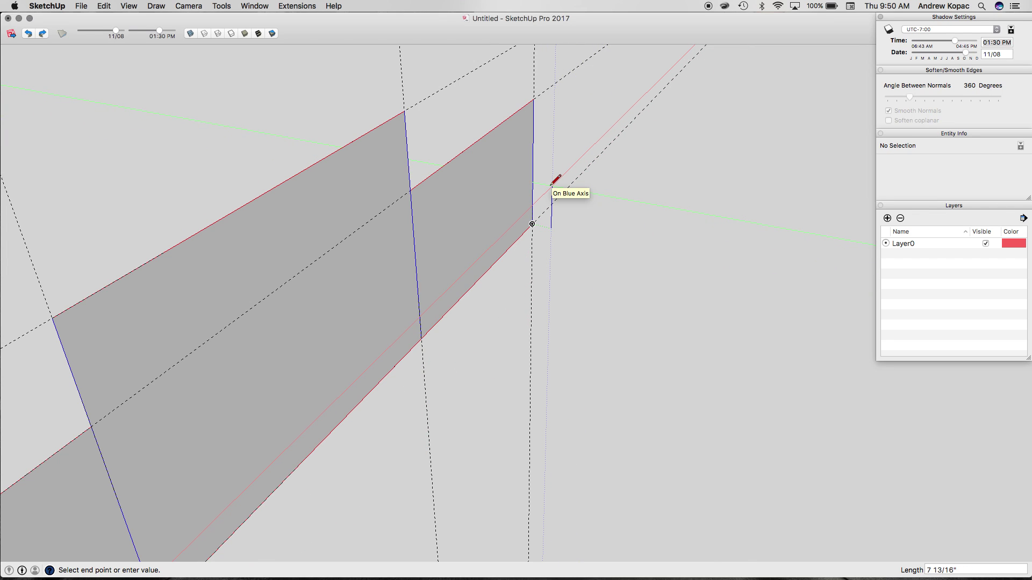
left_click(554, 102)
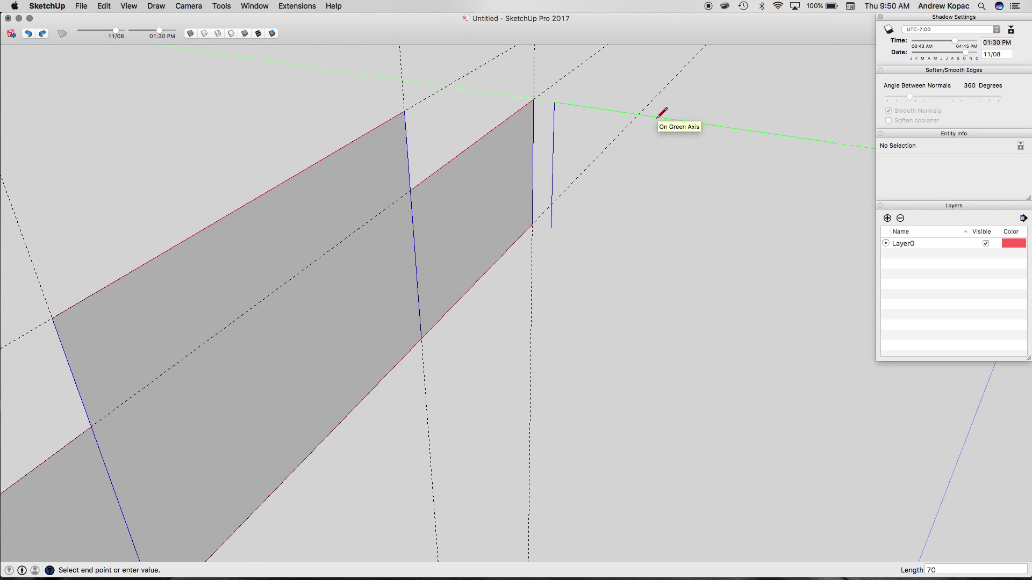
- Extend a 70-inch edge along the green axis from the new vertical edge's top and complete the 1' 10" by 5' 10" rectangle
scroll(535, 143, "down", 5)
scroll(650, 163, "up", 1)
key("r")
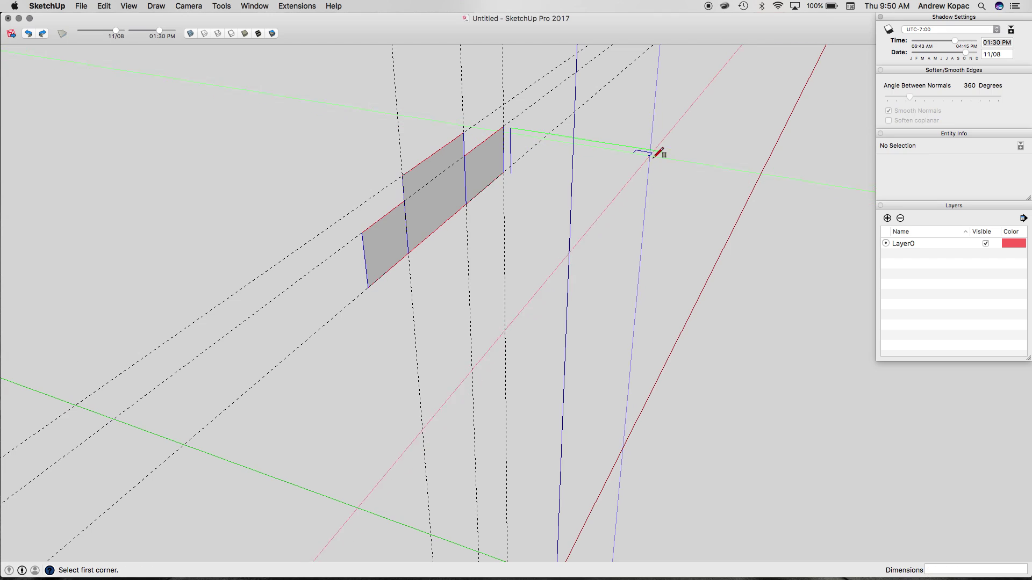
left_click(662, 151)
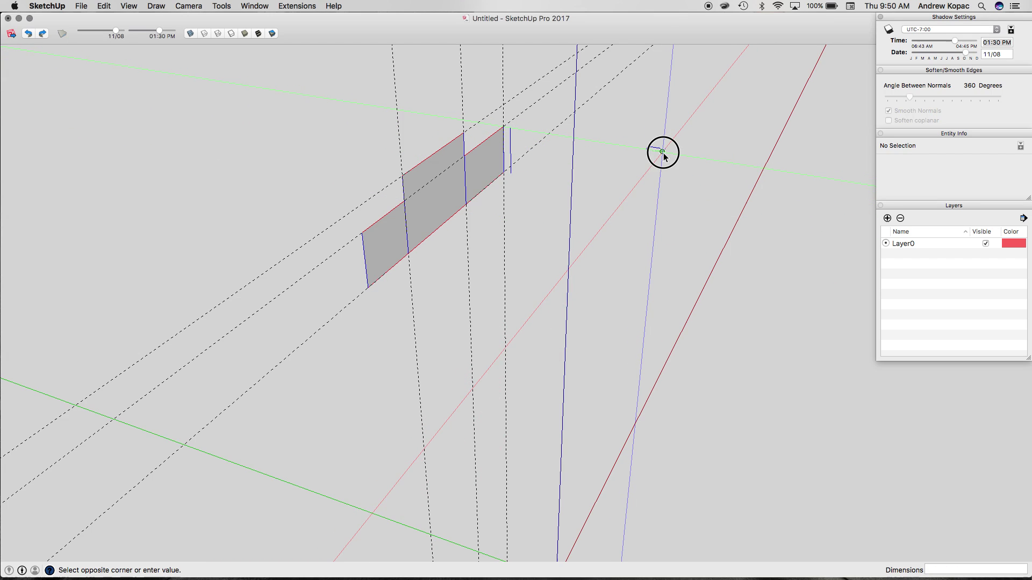
left_click(509, 172)
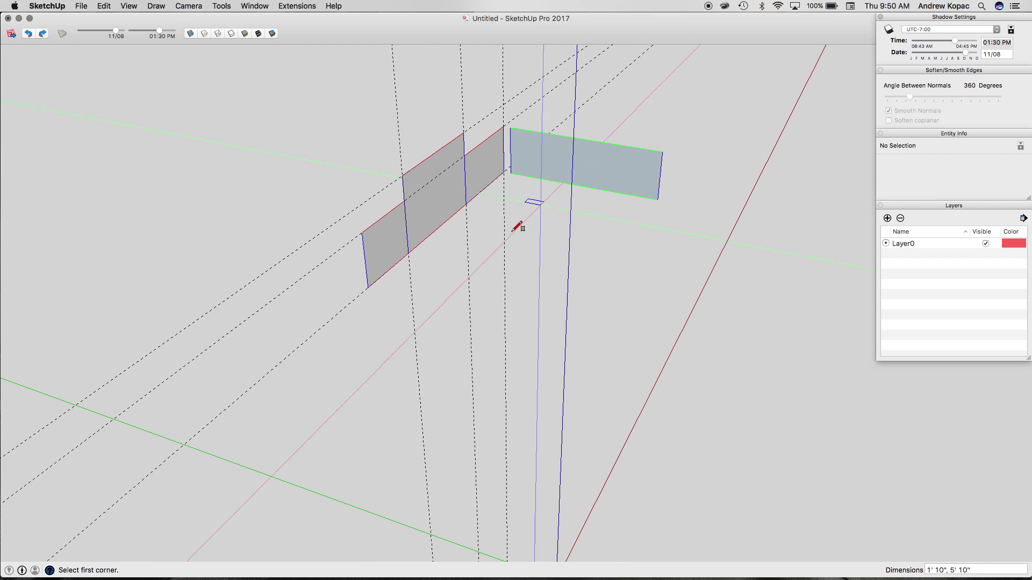
scroll(588, 177, "up", 3)
middle_click_drag(587, 177, 618, 175)
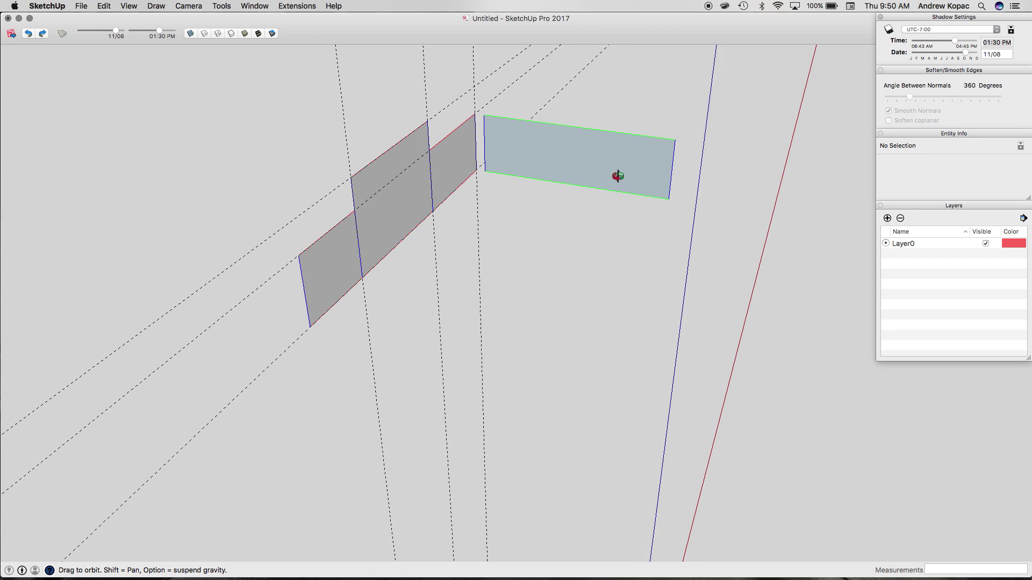
- Reverse the face of the 1' 10" by 5' 10" rectangle on the green-axis wall
key("space")
left_click(605, 178)
right_click(606, 177)
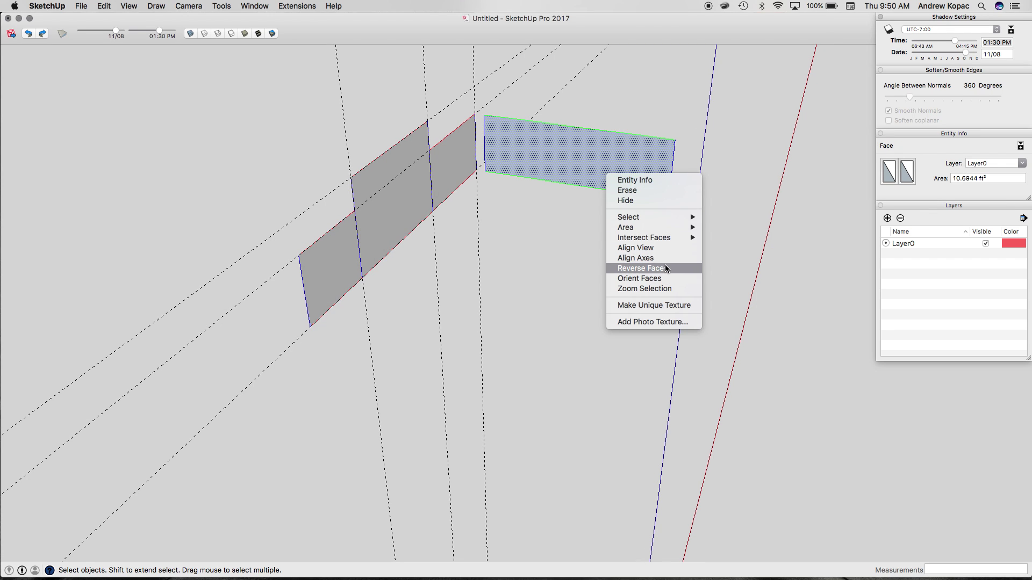
left_click(665, 279)
- Place guides along the reversed rectangle's outer, bottom and top edges, plus one 28 inches above its bottom edge
scroll(635, 173, "up", 2)
key("l")
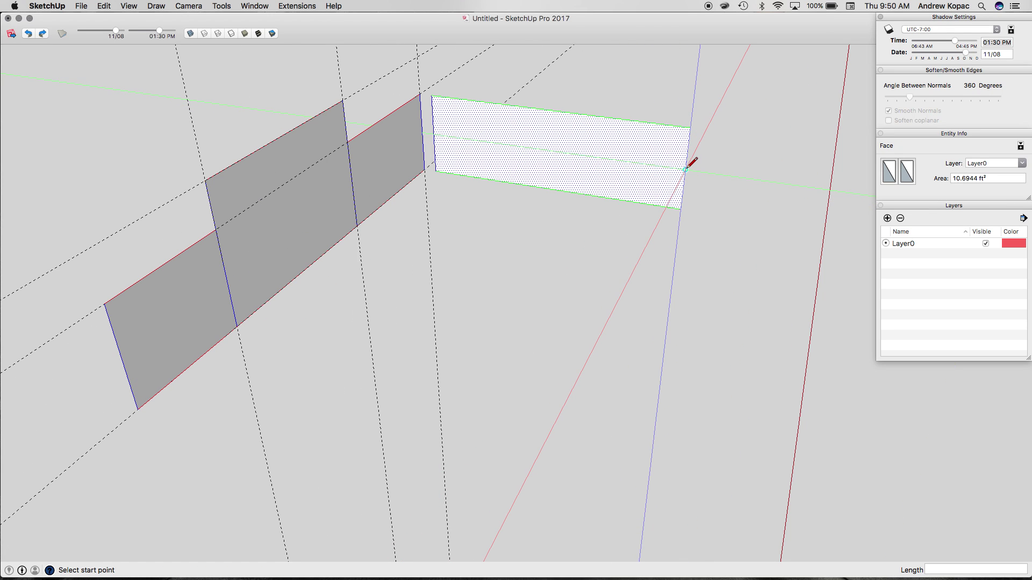
key("t")
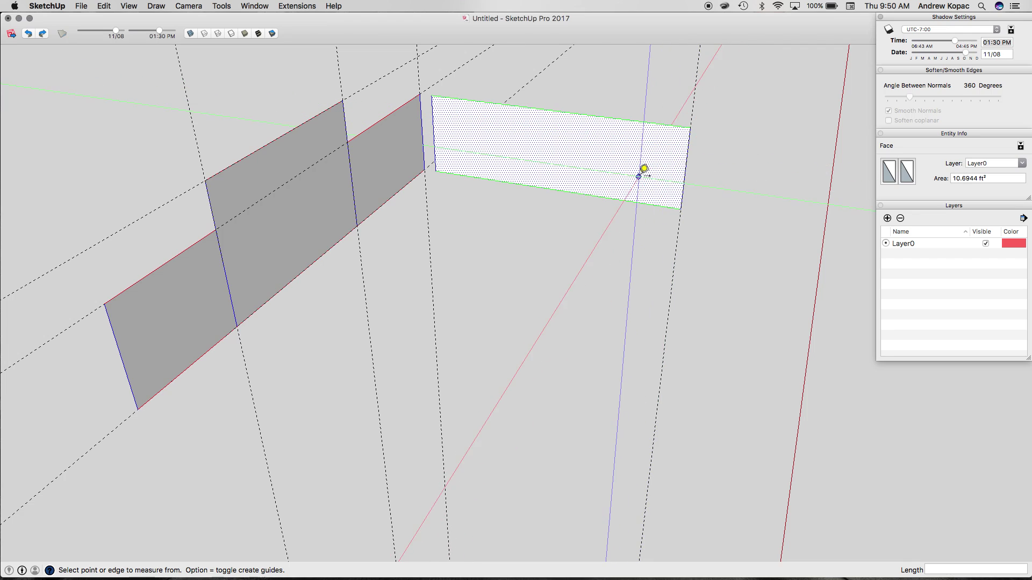
left_click(647, 194)
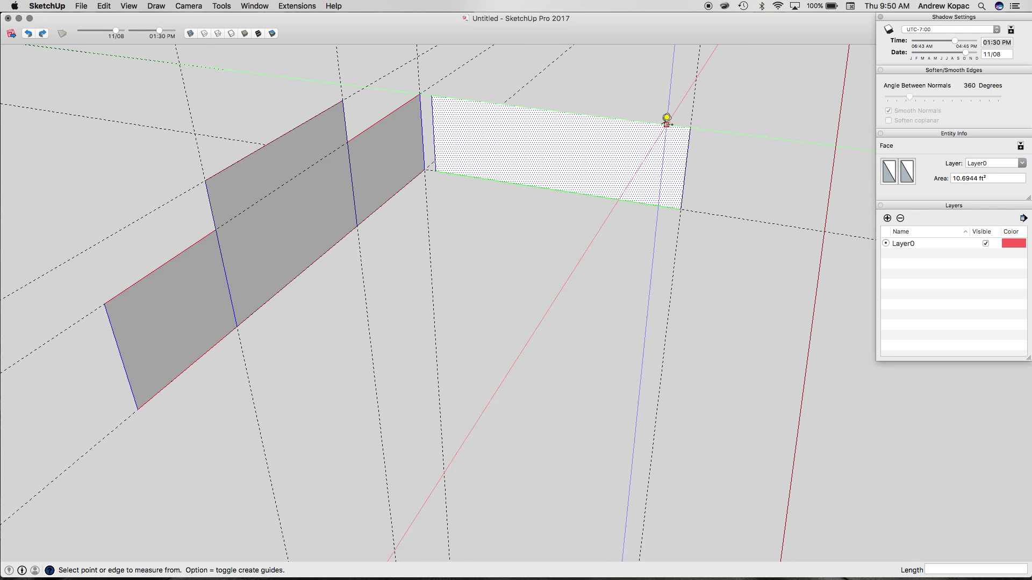
key("Escape")
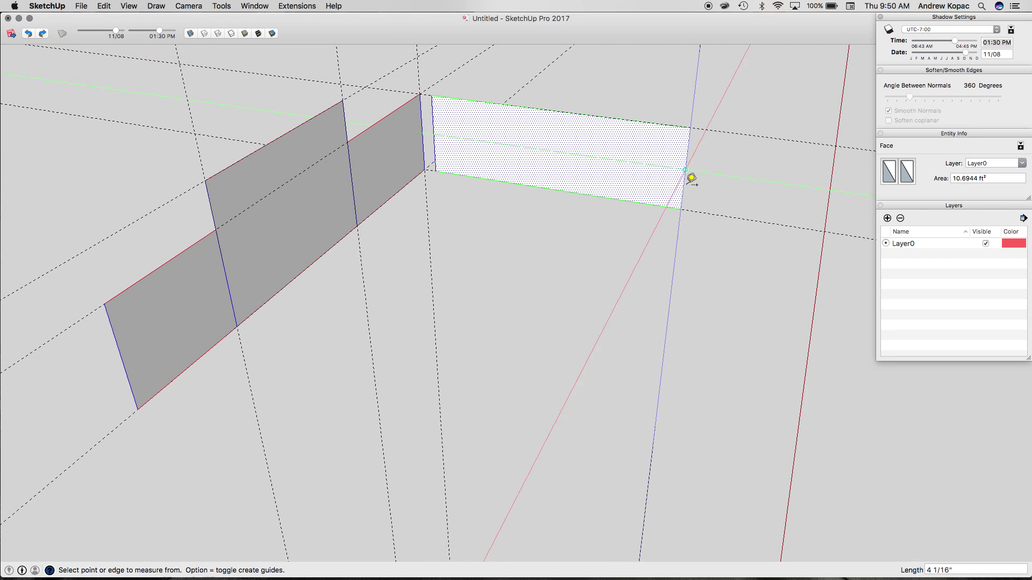
left_click(644, 202)
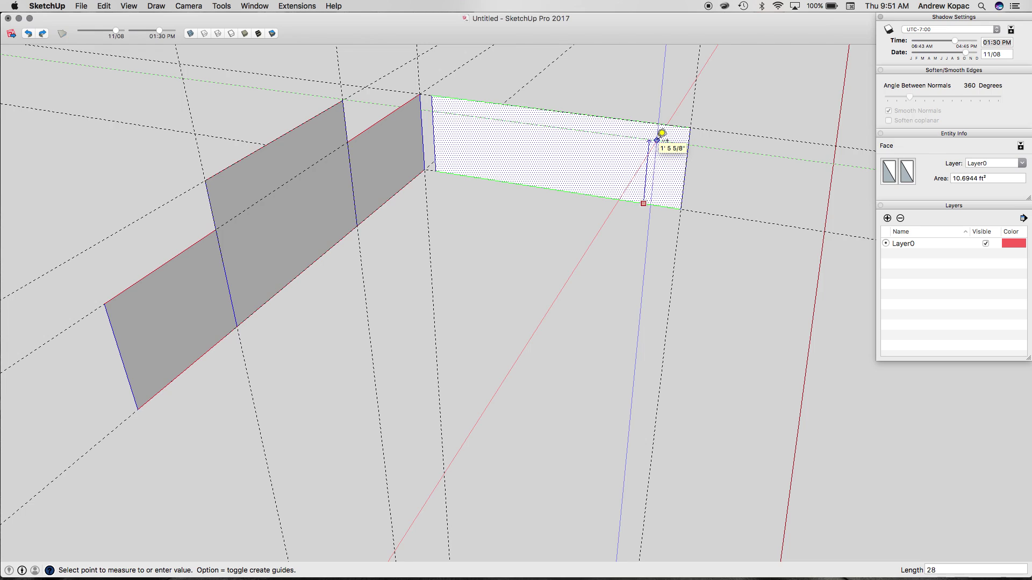
key("Return")
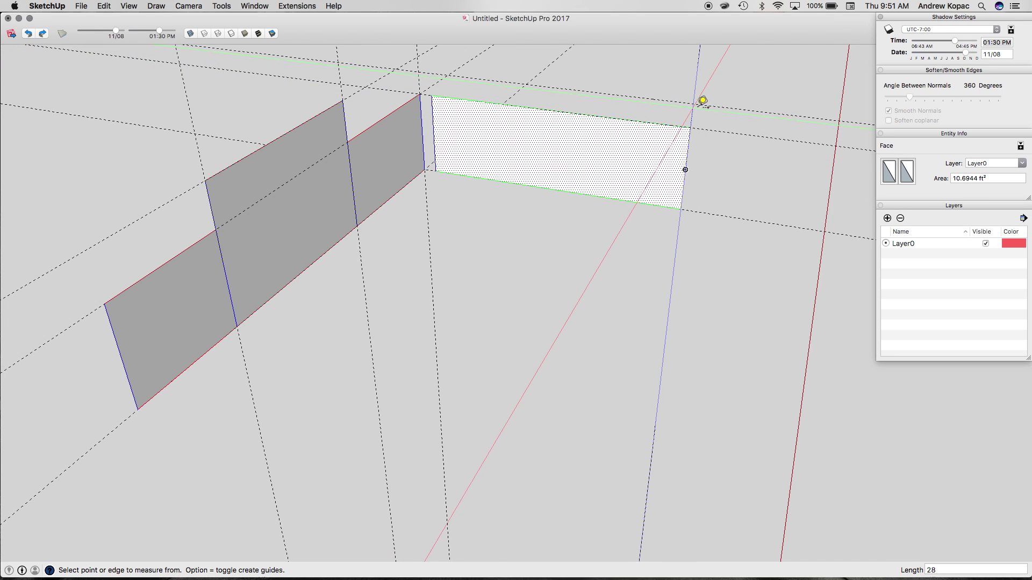
key("r")
key("t")
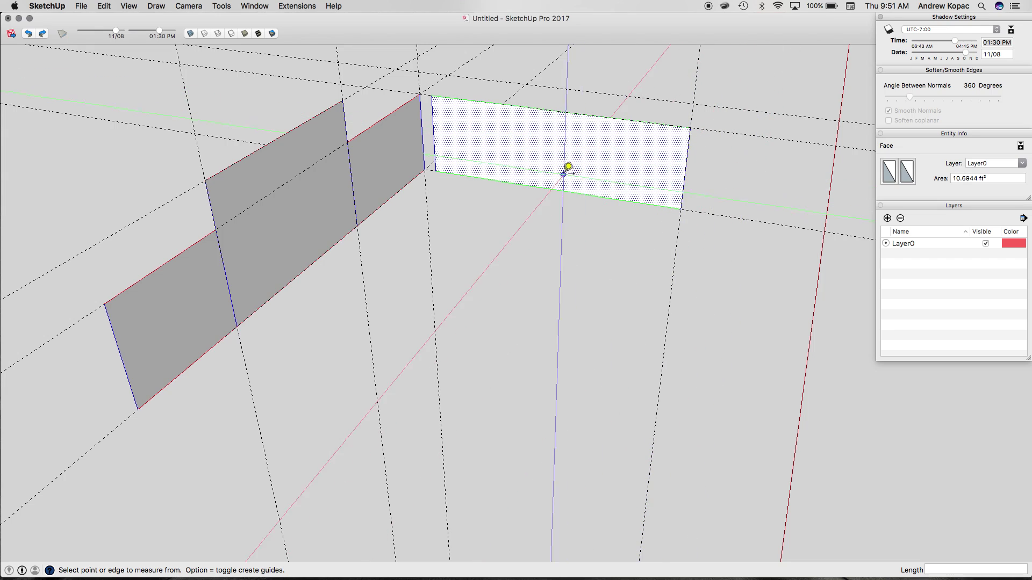
- Add a vertical guide 36 inches beyond the rectangle's outer edge and draw a 3' by 2' 4" rectangle between the guides
left_click(688, 147)
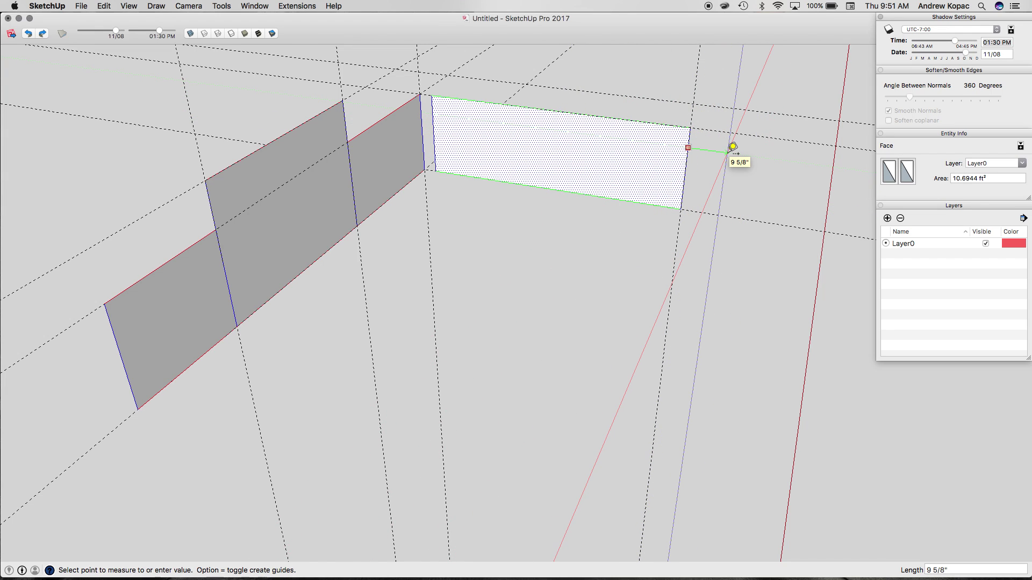
type("36")
key("Return")
scroll(561, 174, "down", 8)
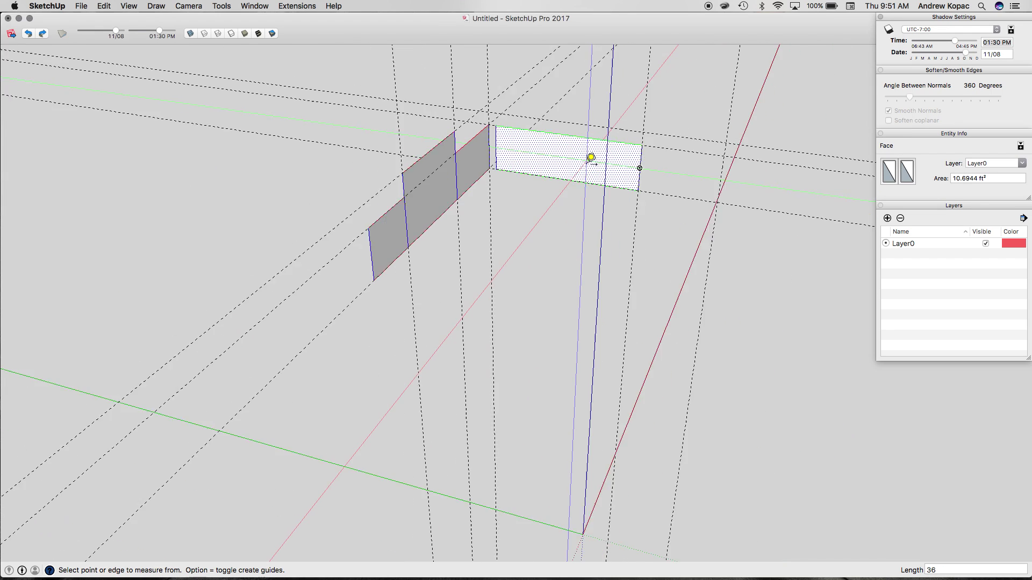
scroll(669, 145, "up", 5)
key("r")
left_click(712, 143)
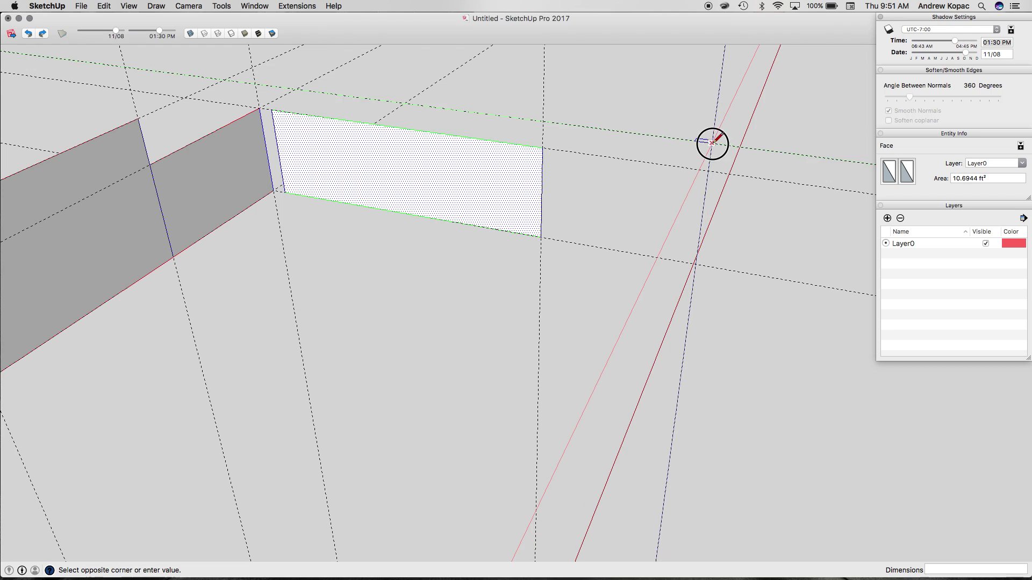
left_click(542, 237)
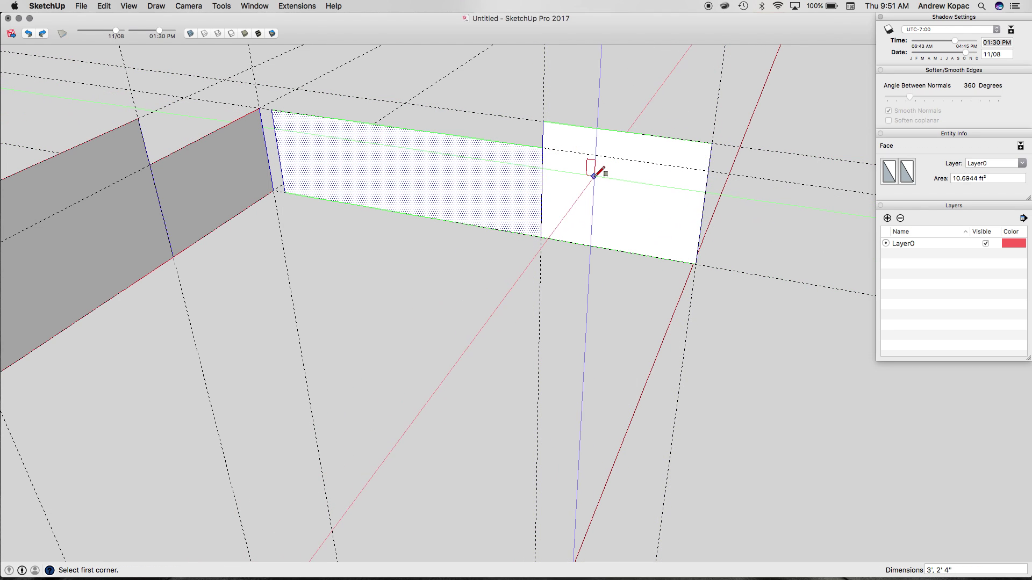
- Draw a 3' 11" by 1' 10" rectangle beyond the tall one using a new vertical guide, and delete all guides
key("t")
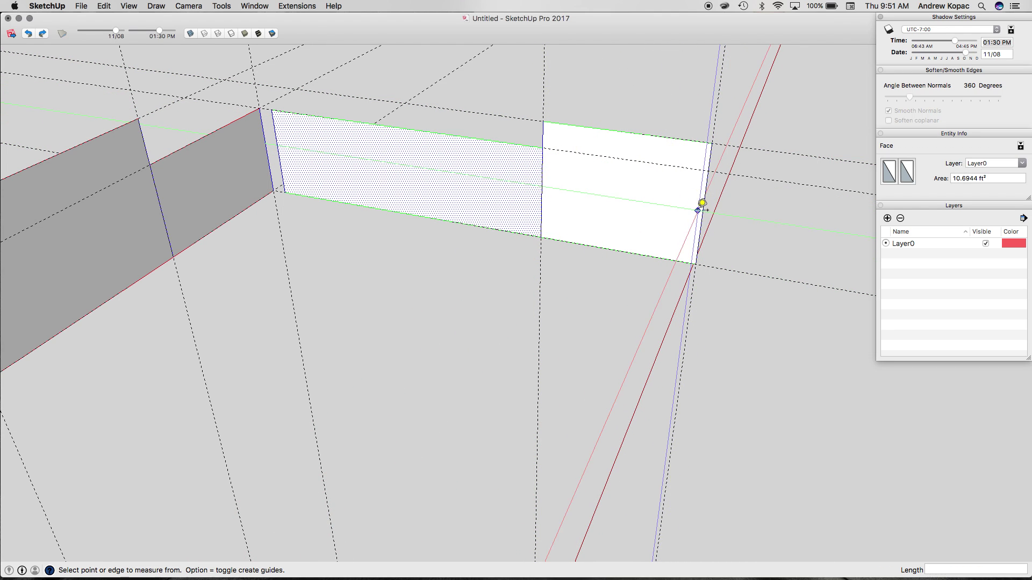
left_click(705, 198)
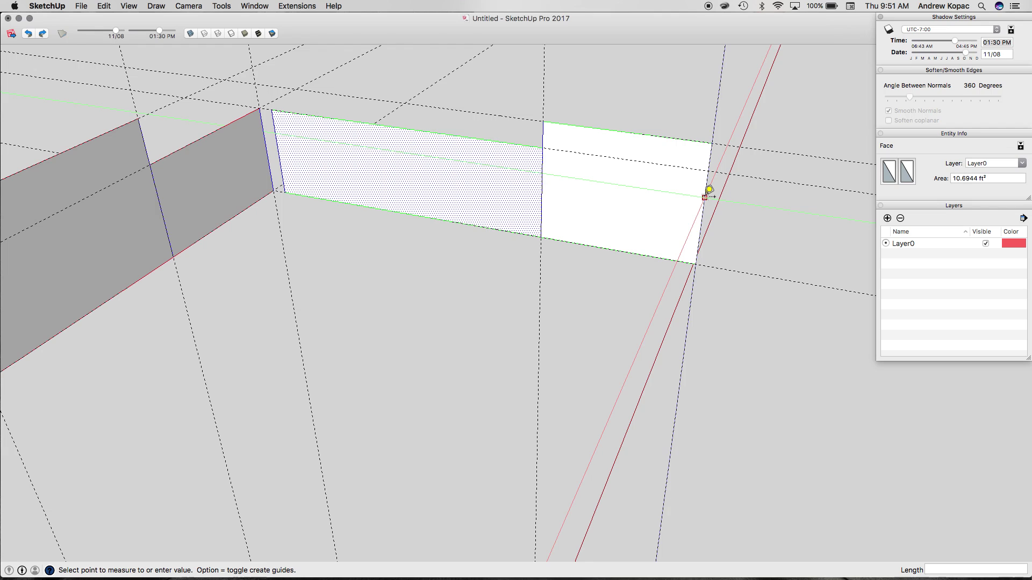
type("4")
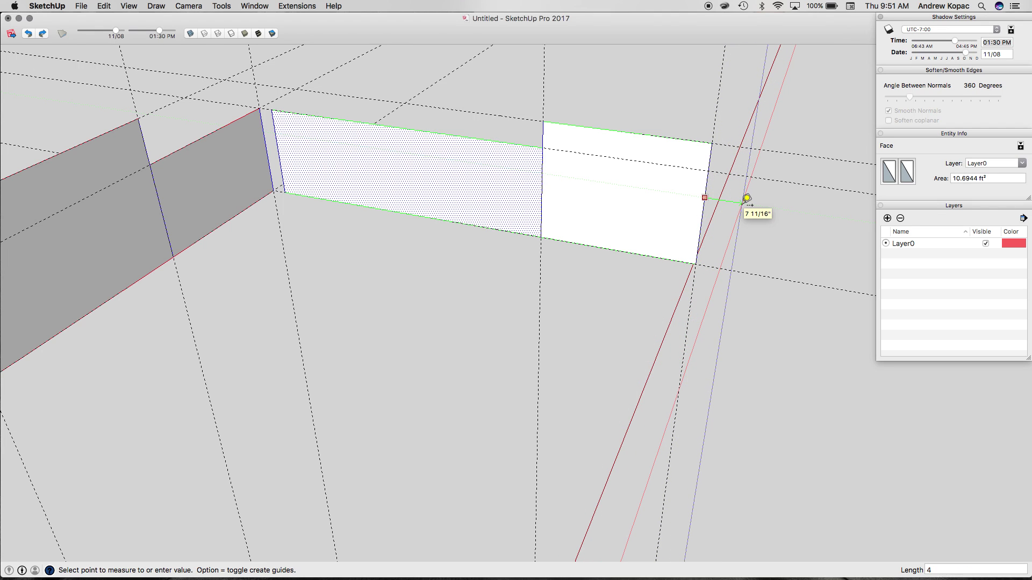
key("Return")
scroll(606, 205, "down", 3)
key("r")
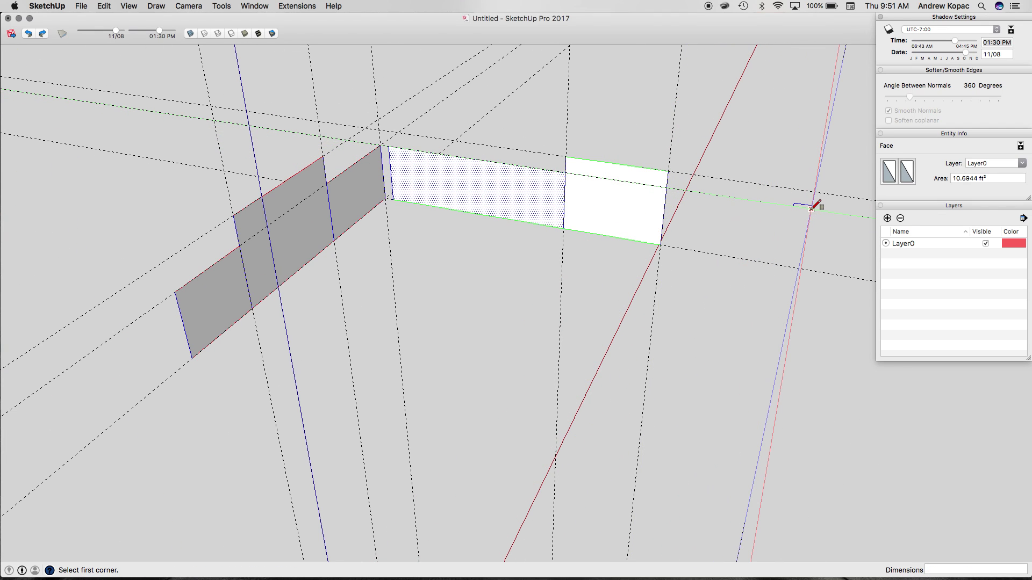
left_click(811, 208)
left_click(661, 244)
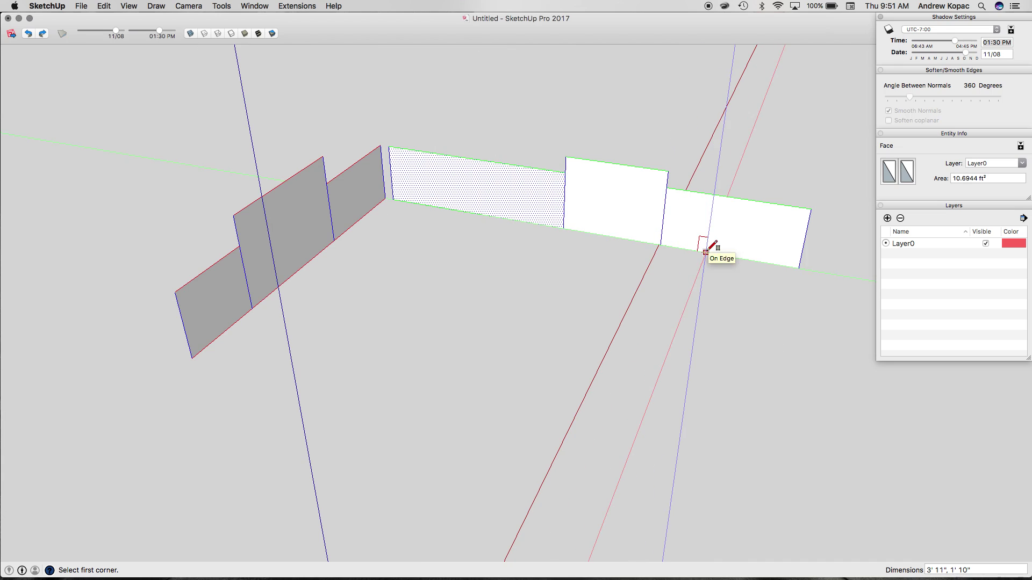
- Turn each wall's run of three connected rectangles into its own group
scroll(555, 193, "down", 3)
key("o")
left_click_drag(615, 214, 295, 161)
scroll(309, 170, "up", 5)
scroll(371, 208, "down", 4)
left_click_drag(371, 207, 338, 199)
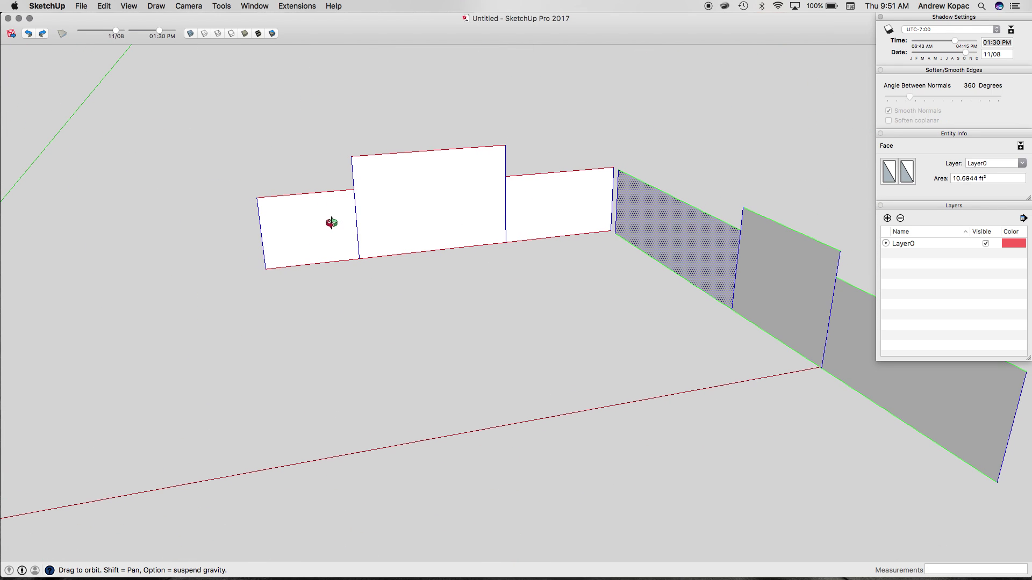
key("space")
left_click(341, 224)
left_click(649, 230)
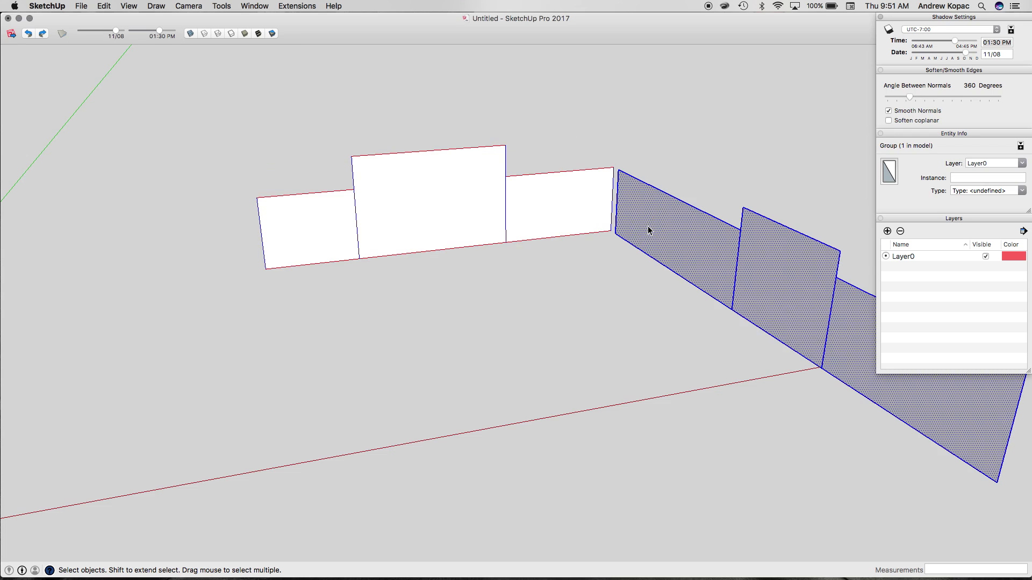
- Draw a full-height strip 0.5 inch wide along the outer end of the red-axis wall
scroll(340, 222, "up", 5)
key("t")
scroll(327, 215, "down", 3)
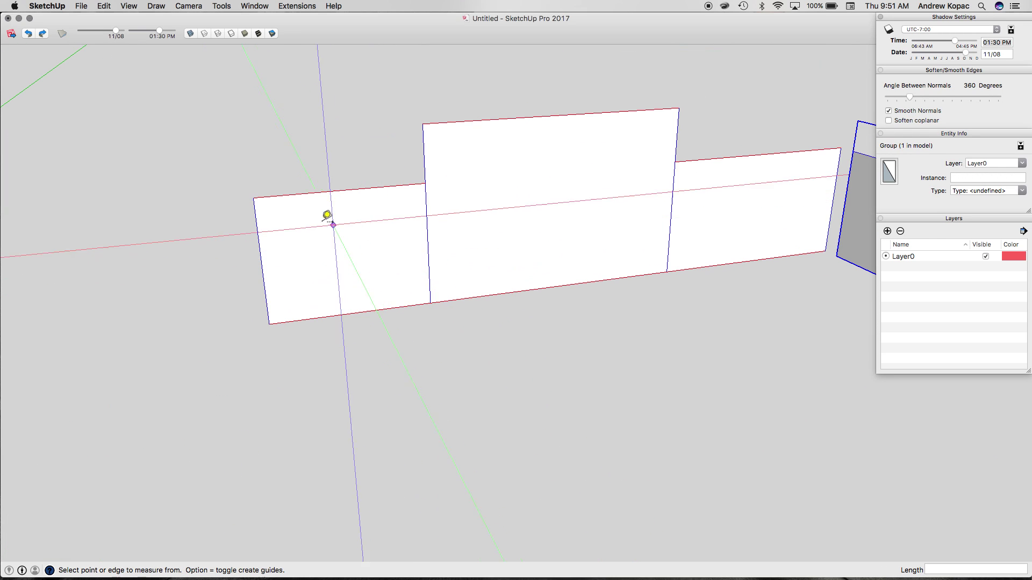
scroll(327, 215, "up", 5)
left_click(235, 215)
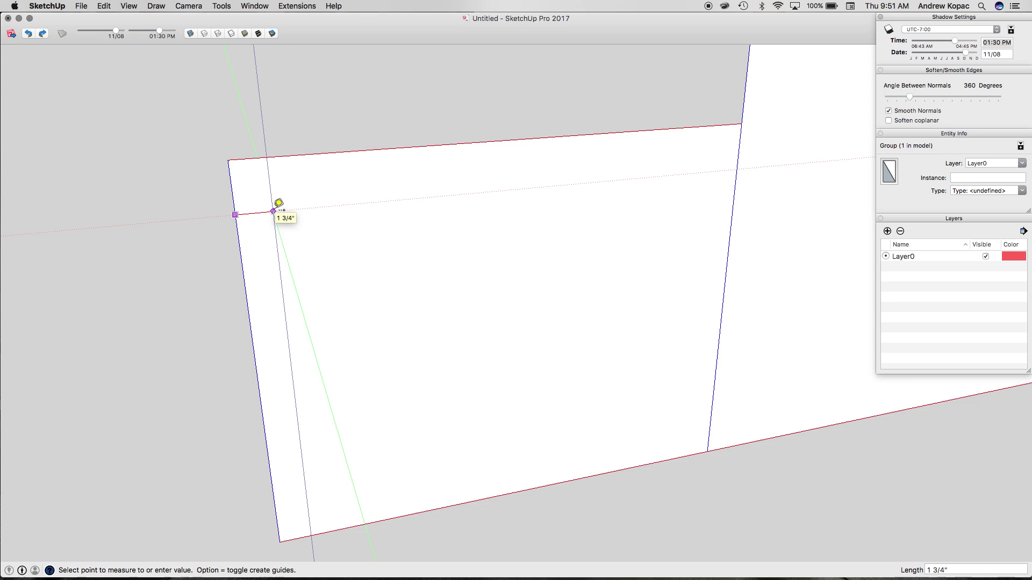
key("r")
left_click(228, 160)
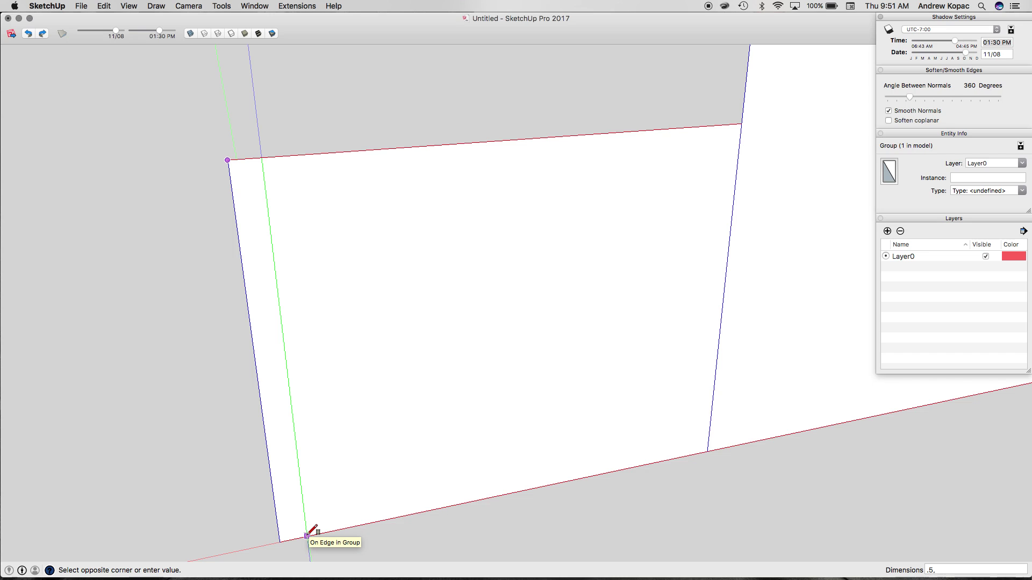
key("Return")
key("p")
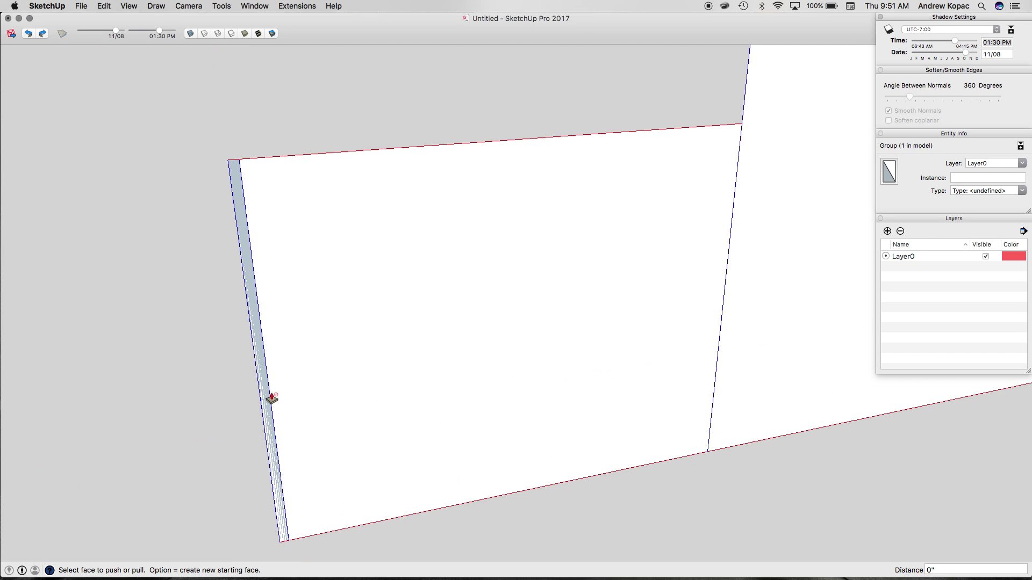
left_click(271, 398)
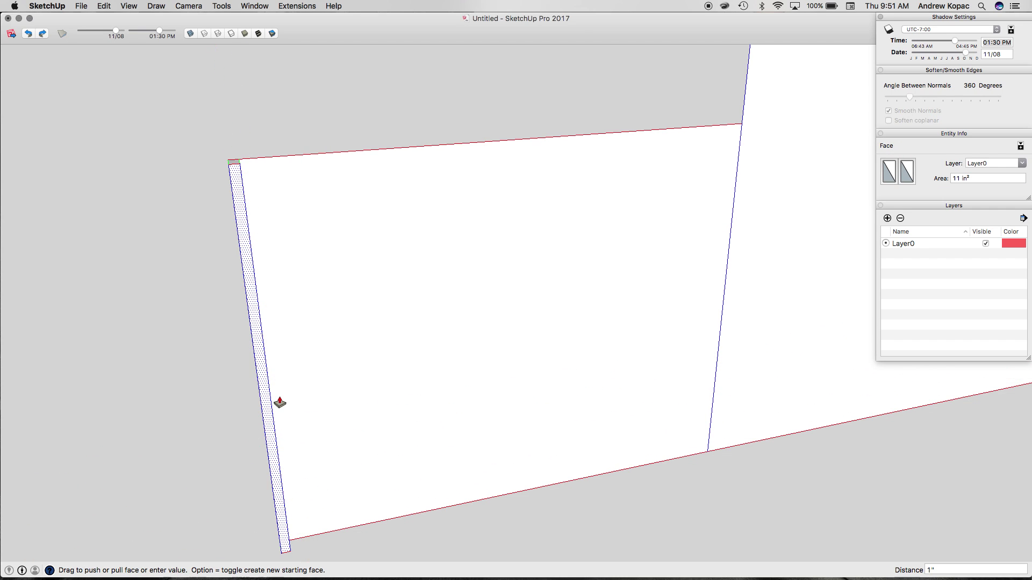
key("Escape")
- Reverse the face of the narrow strip at the red-axis wall's outer end
key("space")
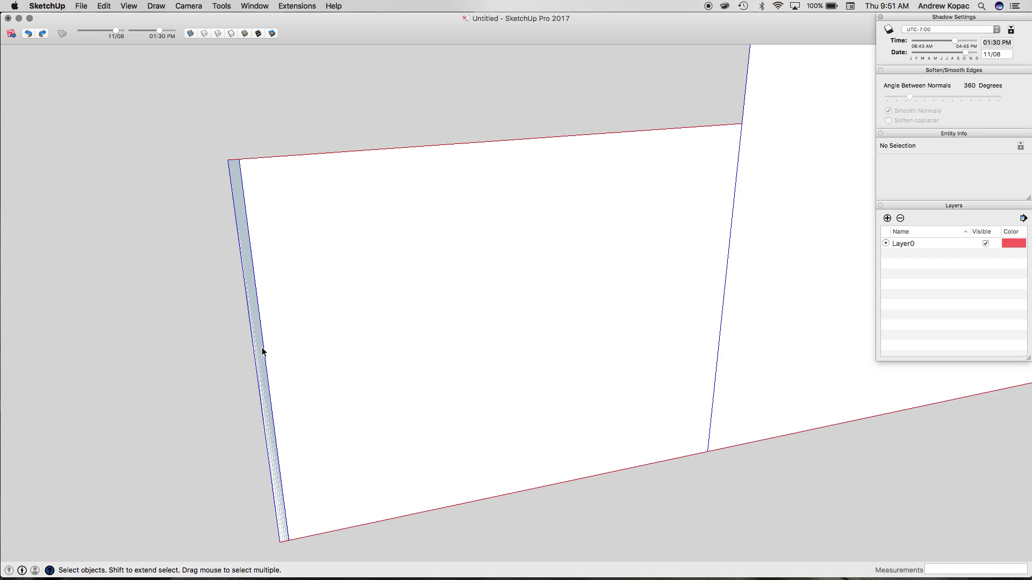
left_click(262, 350)
scroll(263, 352, "up", 5)
scroll(261, 352, "up", 2)
right_click(258, 339)
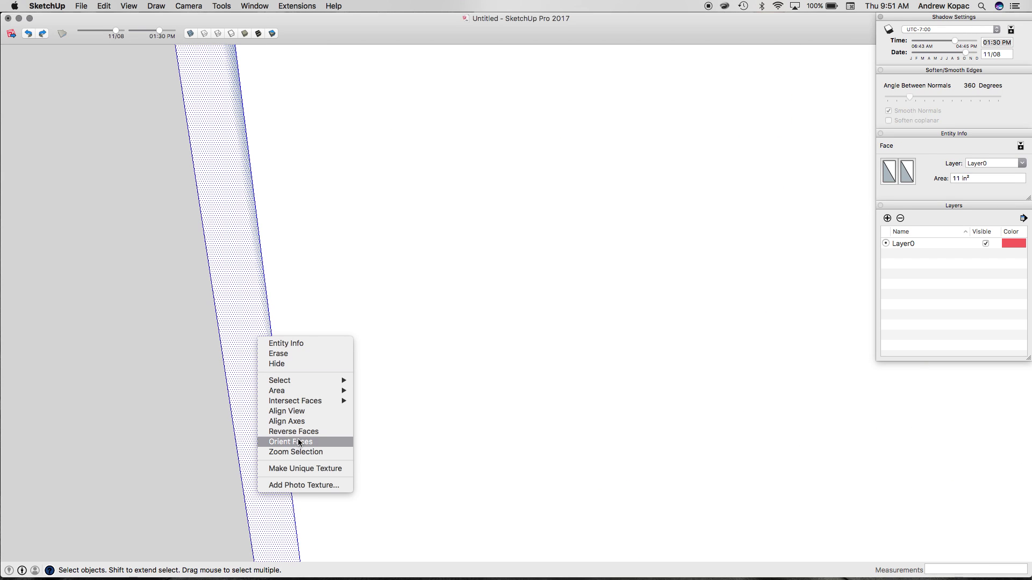
left_click(272, 438)
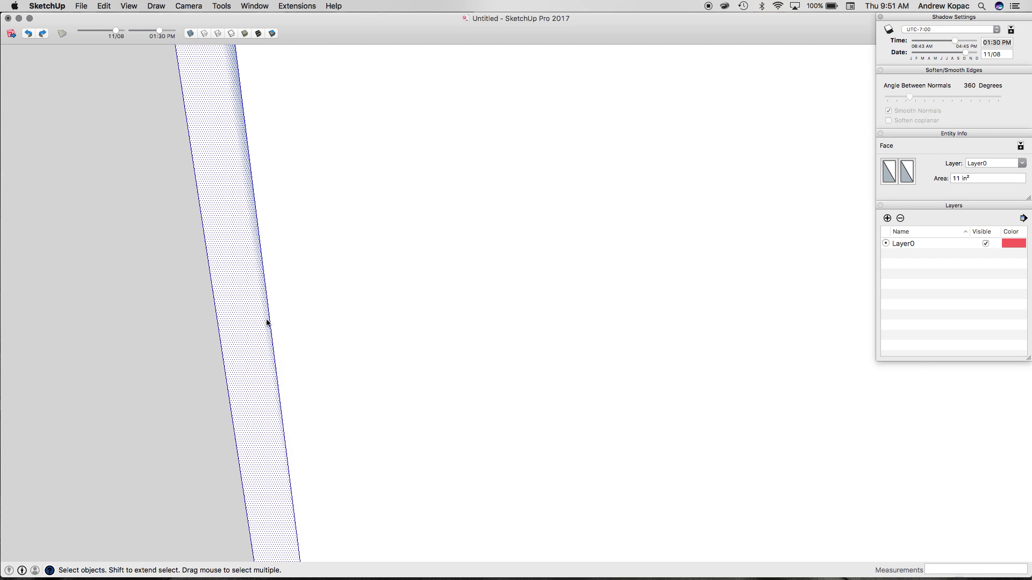
- Draw a matching full-height strip 0.5 inch wide along the outer end of the green-axis wall
scroll(284, 338, "down", 5)
middle_click_drag(299, 349, 527, 288)
scroll(265, 271, "down", 5)
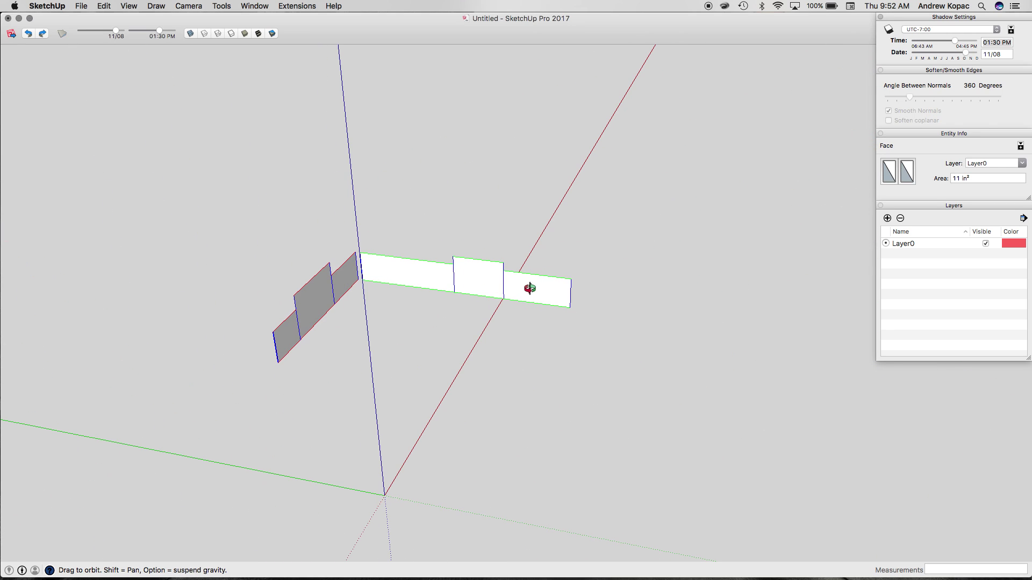
scroll(555, 292, "up", 5)
scroll(555, 292, "up", 2)
key("t")
left_click(662, 240)
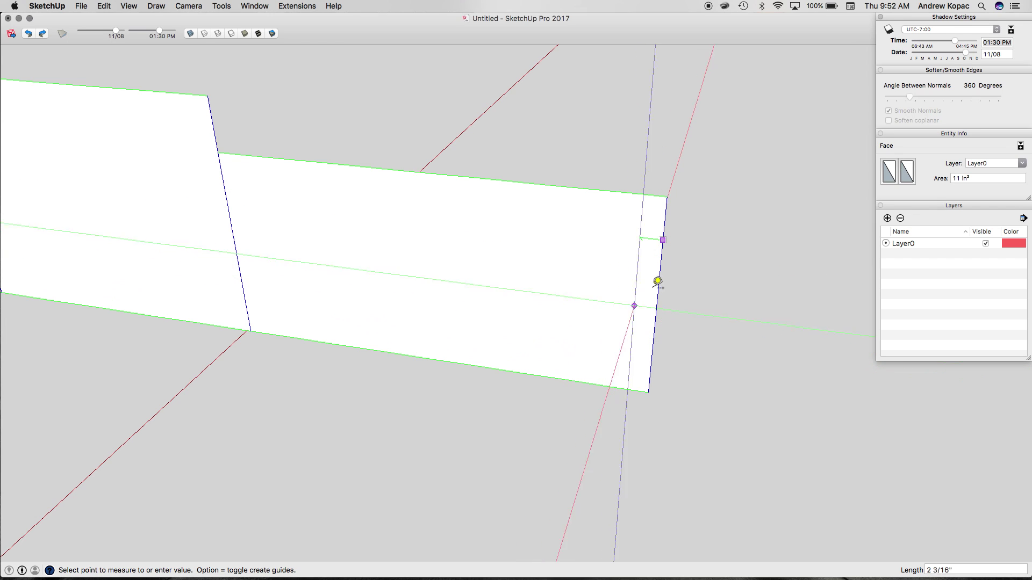
key("r")
left_click(666, 197)
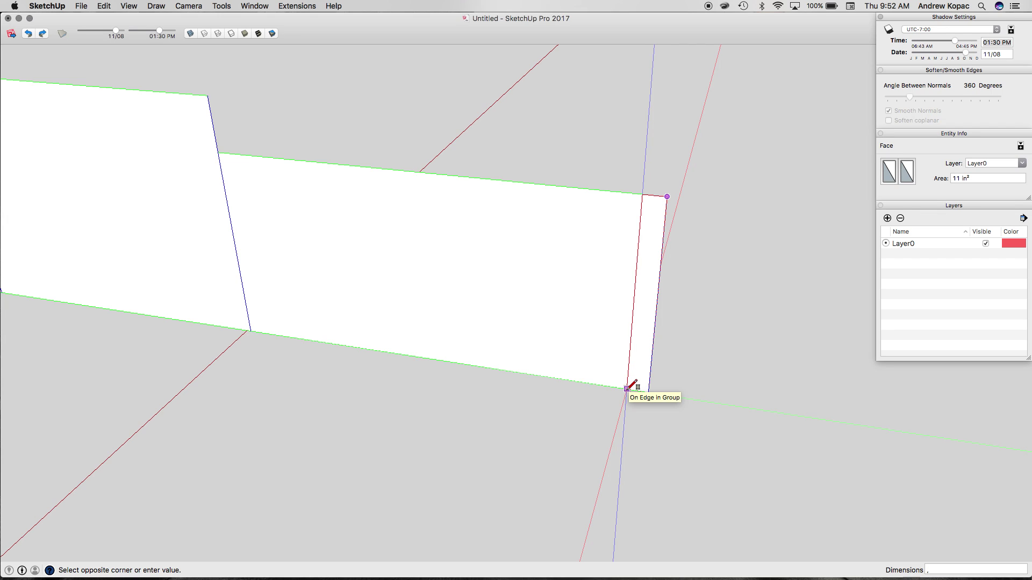
key("Return")
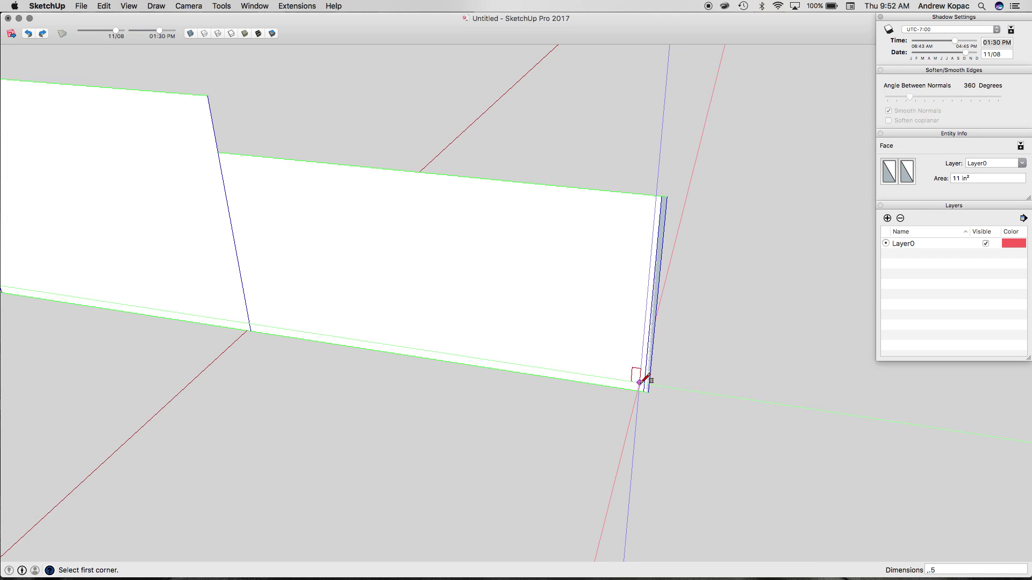
- Reverse the face of the narrow strip at the green-axis wall's outer end
key("space")
scroll(645, 379, "up", 5)
left_click(664, 368)
right_click(663, 363)
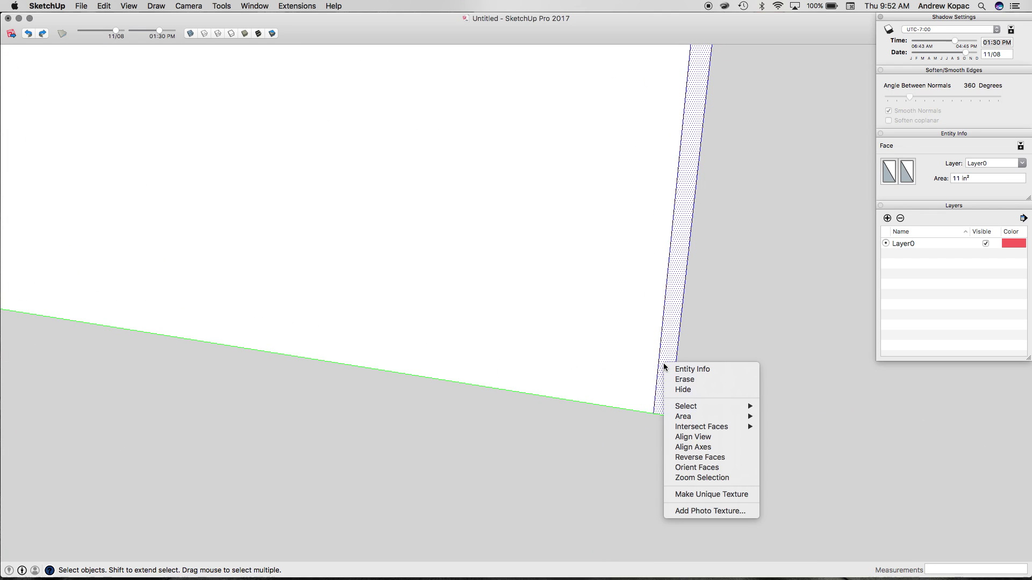
left_click(721, 455)
- Draw a 3 by 12 inch tile rectangle on the red-axis wall, starting where the end strip's inner line meets the top edge
scroll(632, 390, "down", 5)
middle_click_drag(621, 376, 560, 361)
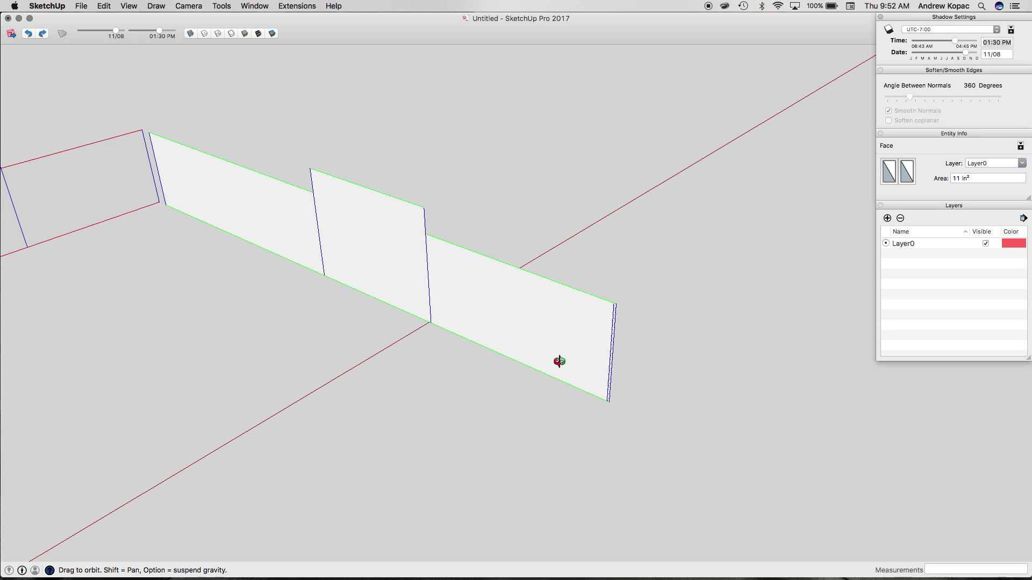
scroll(518, 328, "down", 3)
scroll(140, 320, "up", 3)
scroll(192, 223, "up", 3)
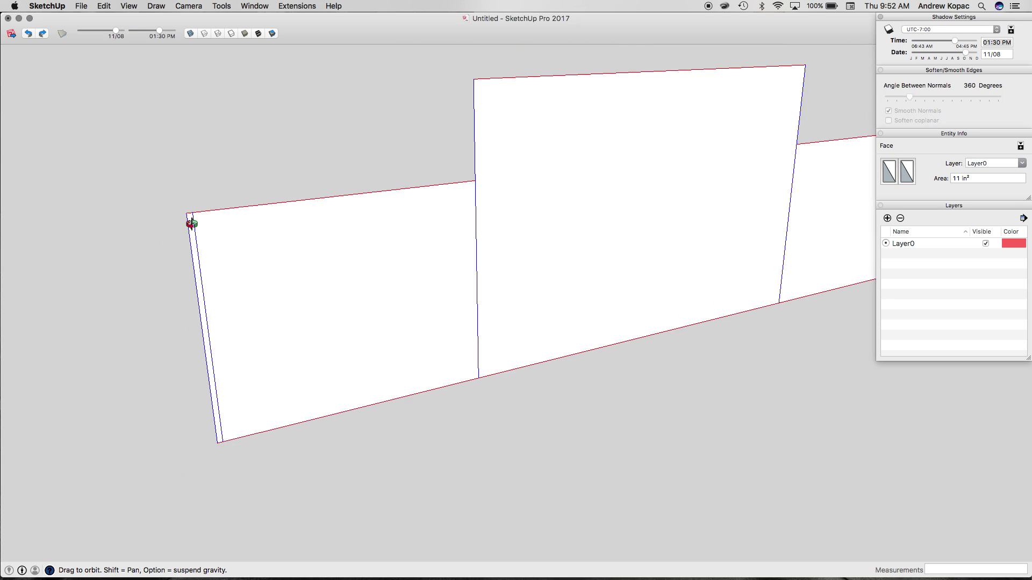
scroll(215, 224, "up", 3)
scroll(214, 224, "down", 1)
key("r")
left_click(149, 189)
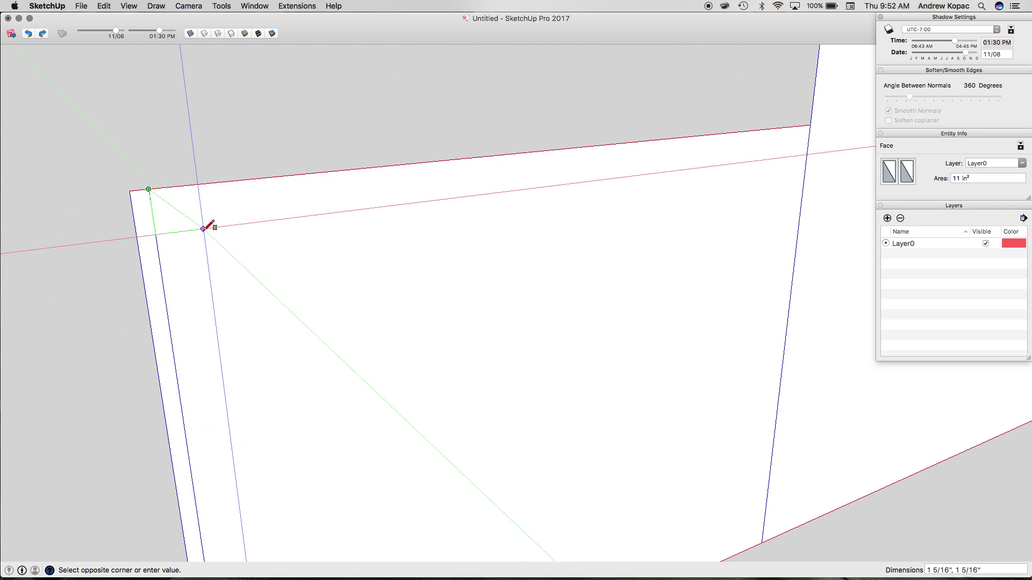
type("3,1")
key("Return")
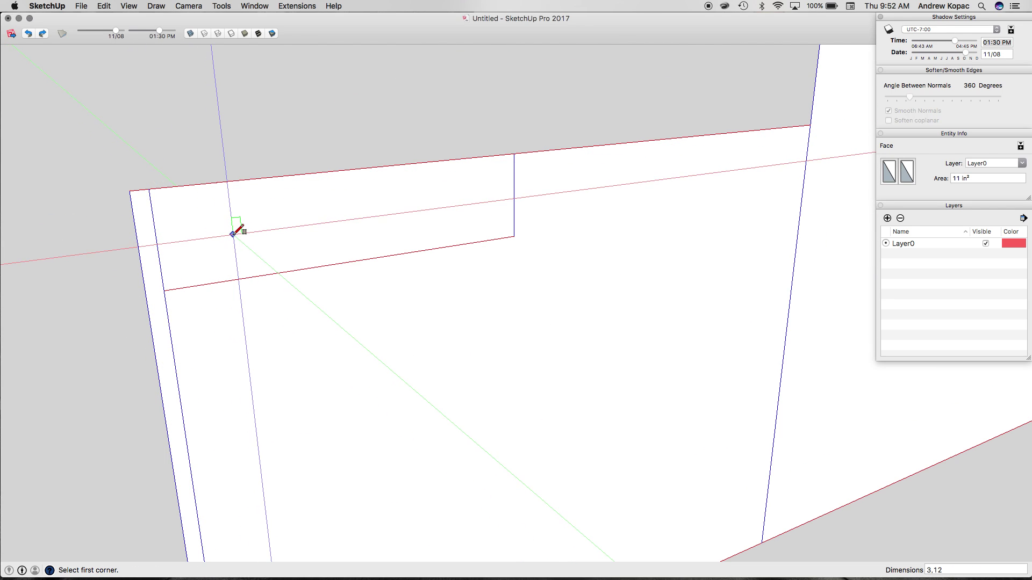
- Turn the 3 by 12 inch tile rectangle into a component
key("space")
double_click(230, 233)
key("g")
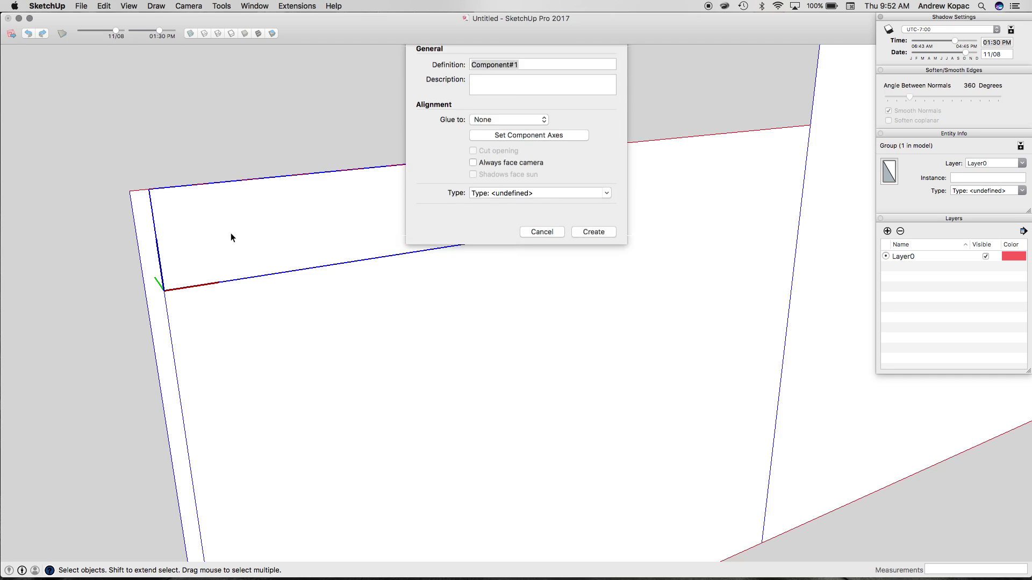
key("Return")
- Copy the tile component into the row below, placing its upper outer corner at the midpoint of the first tile's lower edge
key("m")
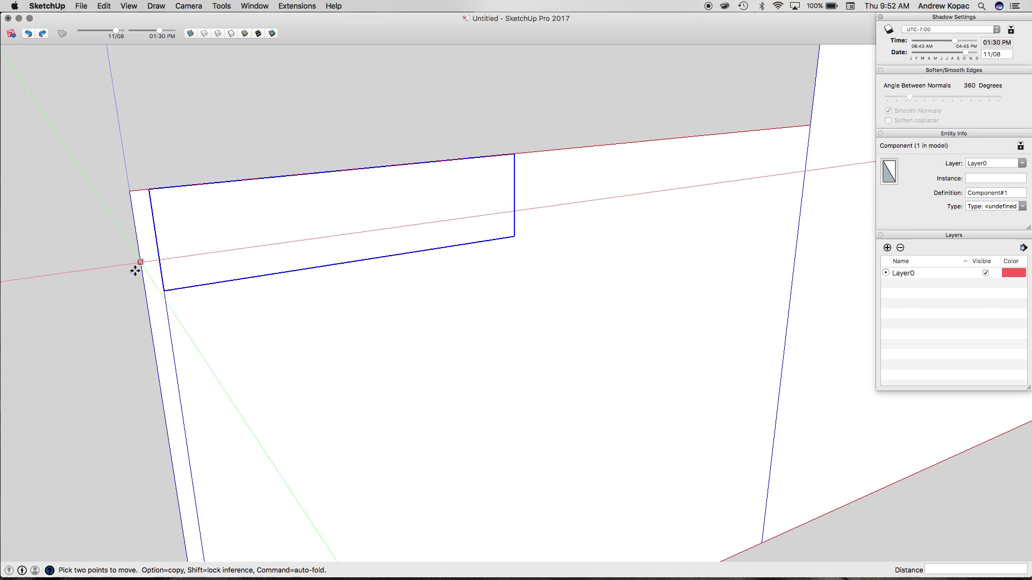
left_click(164, 291)
key("alt")
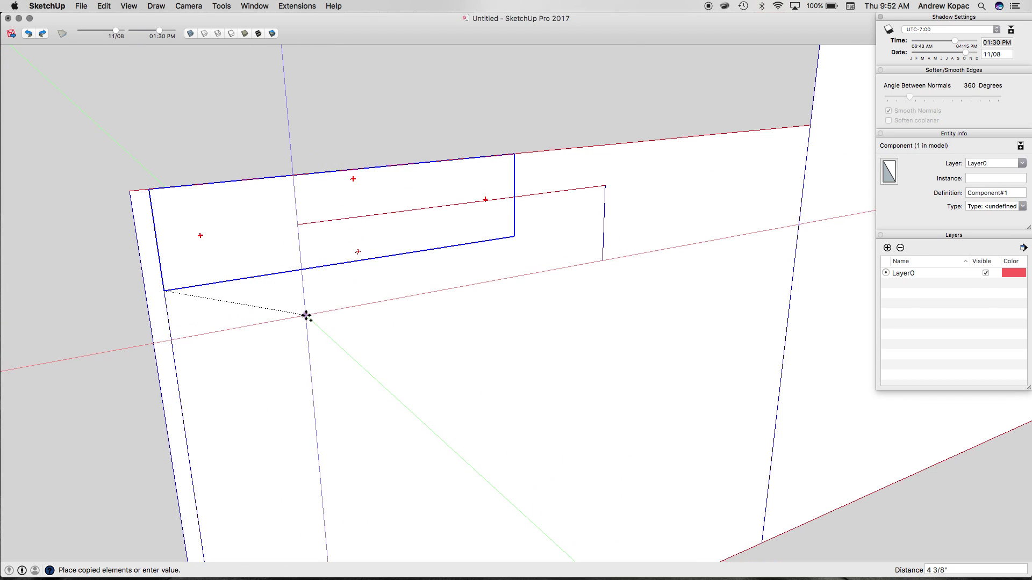
key("Escape")
left_click(230, 154)
left_click(149, 189)
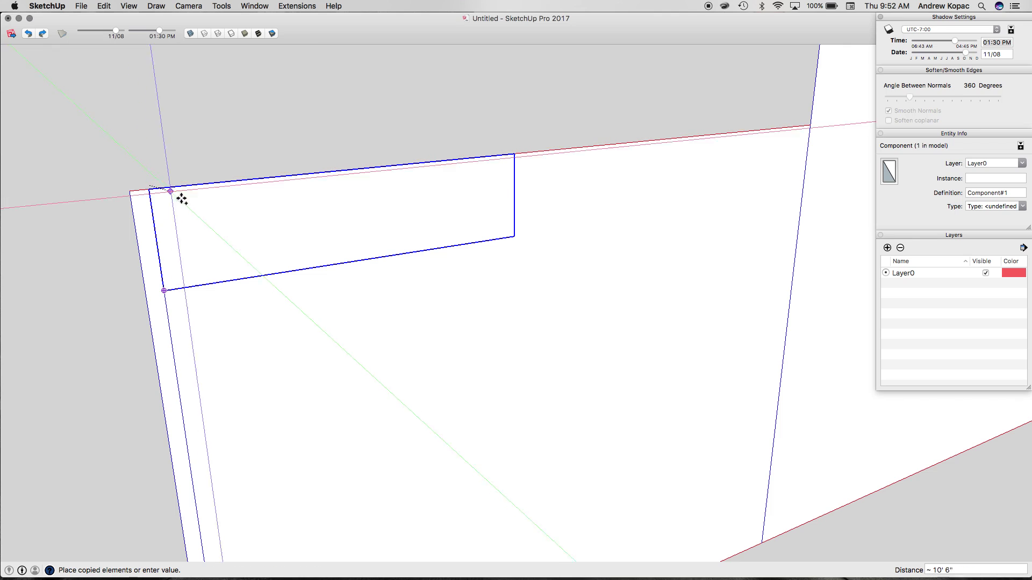
left_click(149, 189)
key("alt")
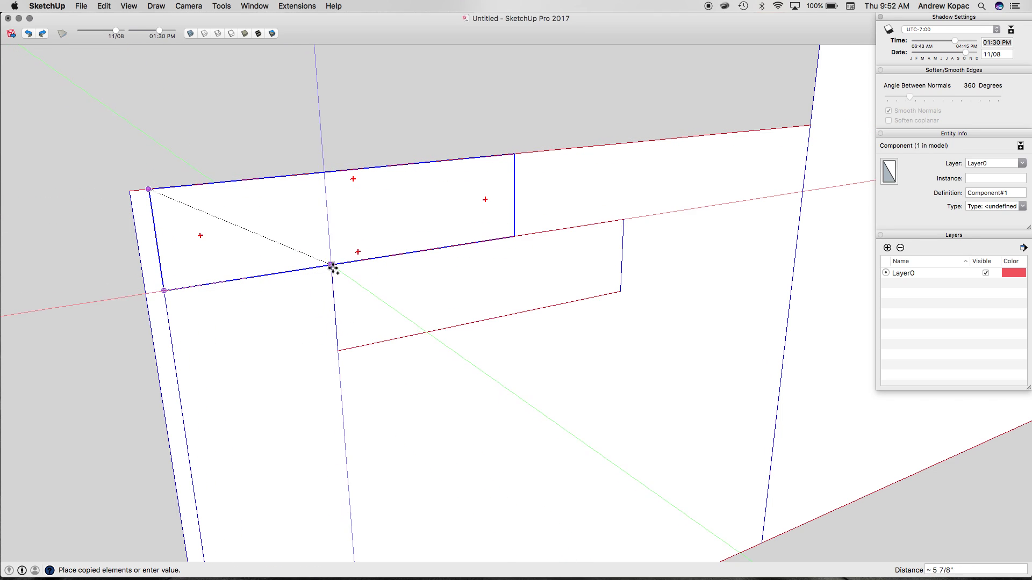
left_click(356, 260)
- Copy the second-row tile up into the top row, end to end with the first tile
scroll(265, 252, "down", 3)
scroll(341, 260, "down", 2)
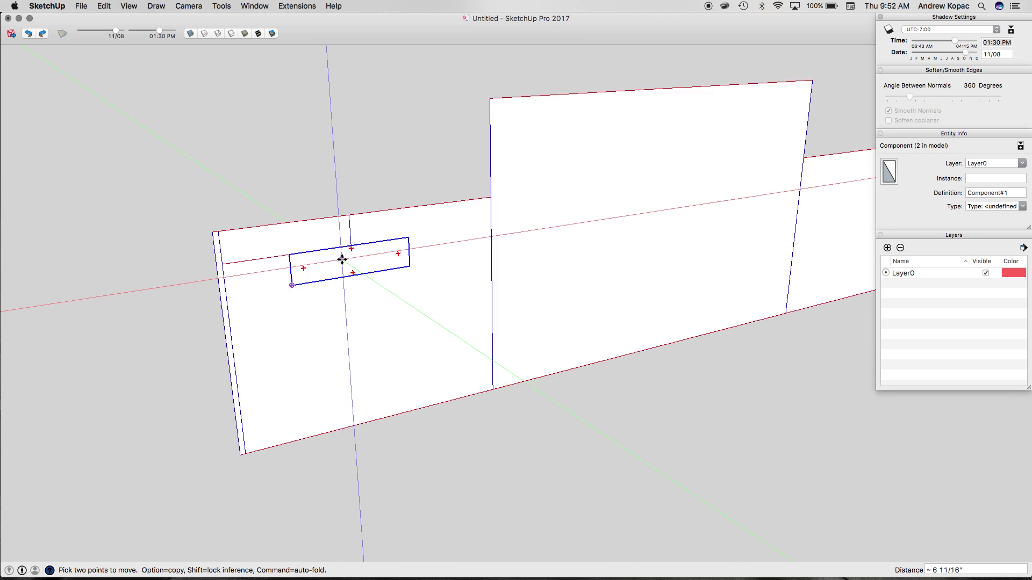
scroll(311, 265, "up", 1)
key("space")
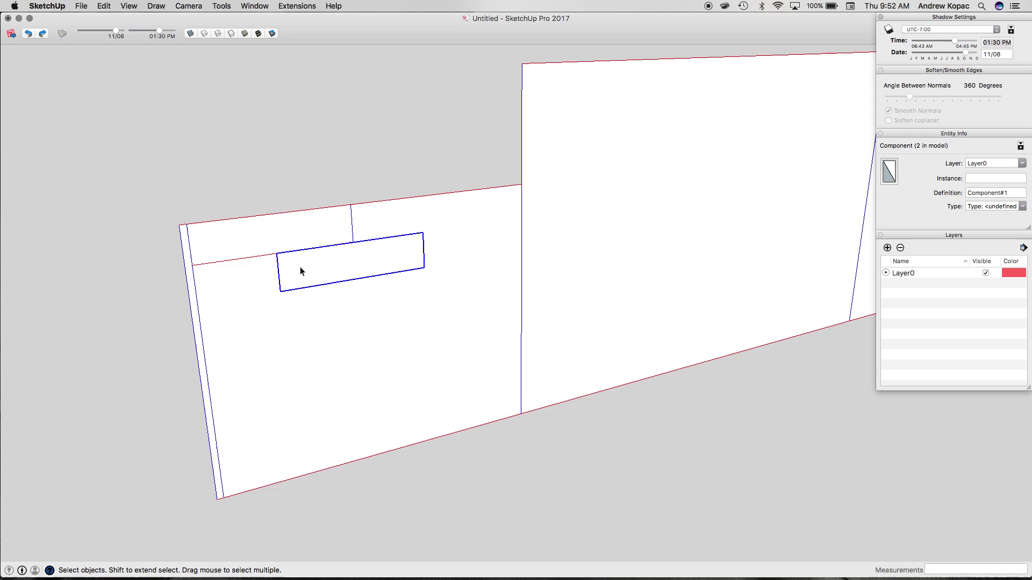
key("m")
left_click(280, 291)
key("alt")
left_click(353, 241)
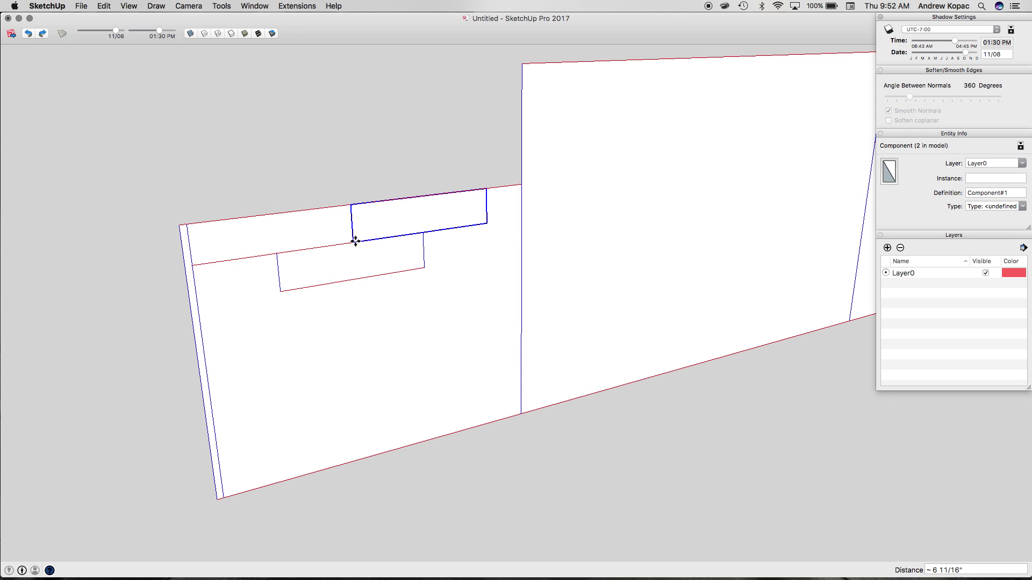
- Copy the second-row tile one tile length outward so it overhangs the wall's end strip
scroll(398, 231, "up", 3)
middle_click_drag(398, 231, 338, 224)
key("space")
left_click(301, 251)
key("m")
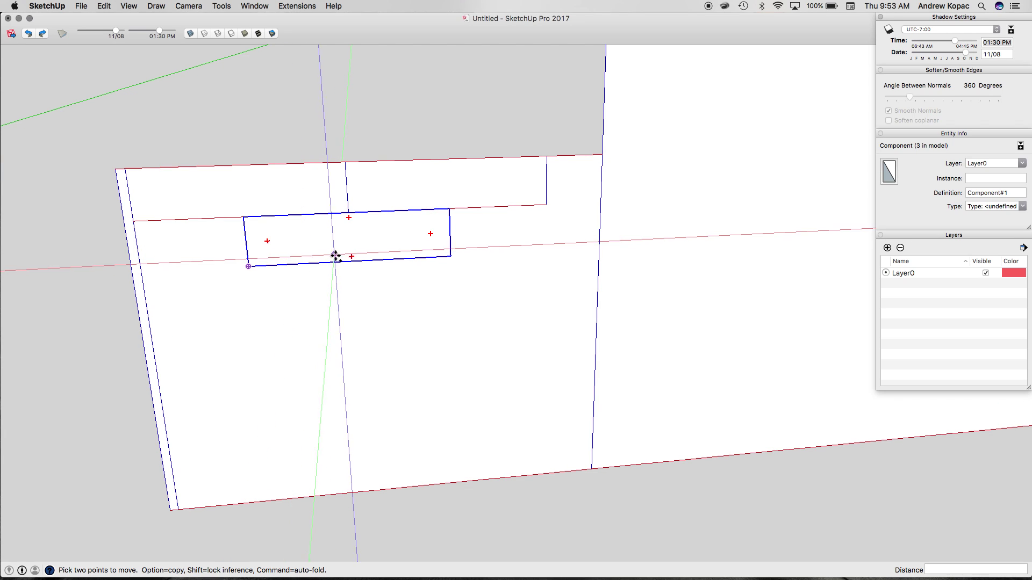
left_click(450, 256)
key("alt")
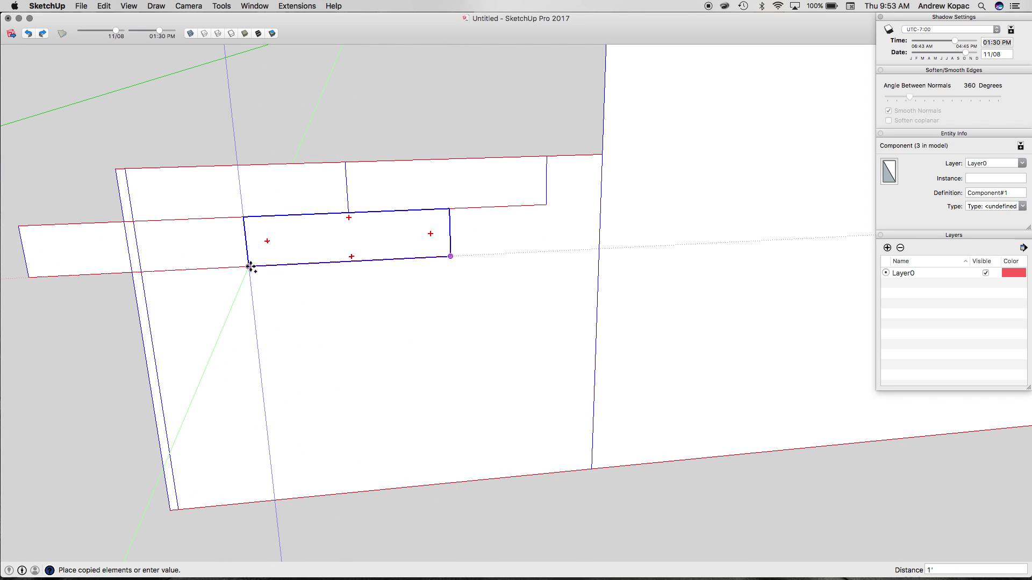
left_click(250, 267)
- Copy the top row's second tile one tile length inward, across the edge of the taller wall section
key("space")
left_click(398, 195)
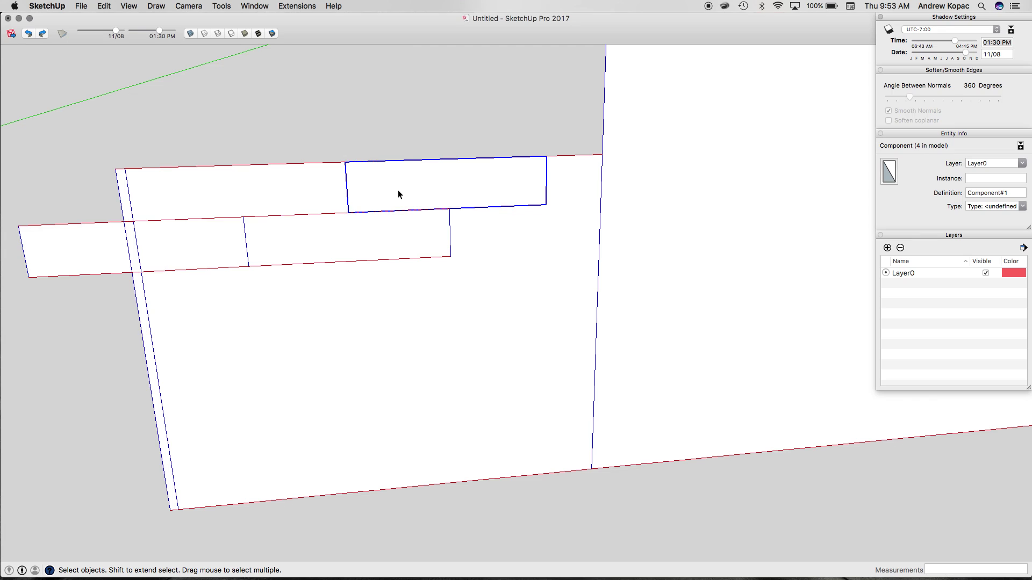
key("m")
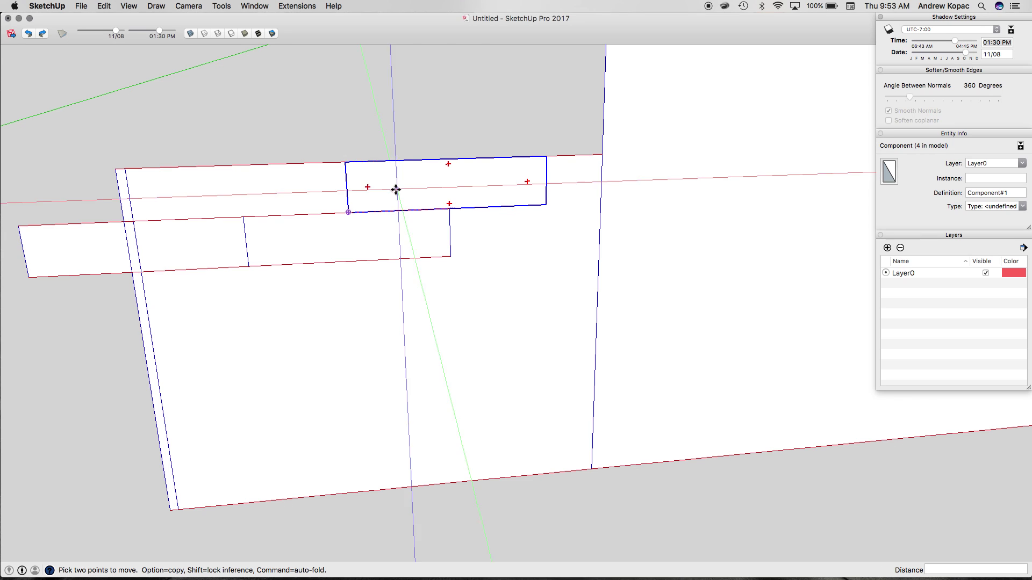
left_click(348, 214)
key("alt")
left_click(546, 205)
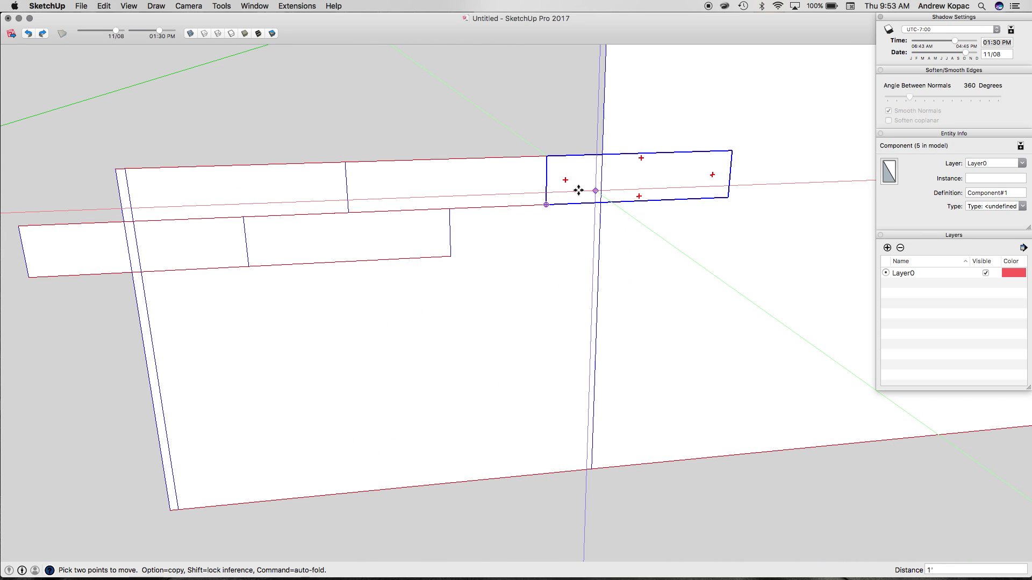
- Copy the top row's first tile one tile length outward, past the wall's outer end
key("space")
left_click(239, 205)
key("m")
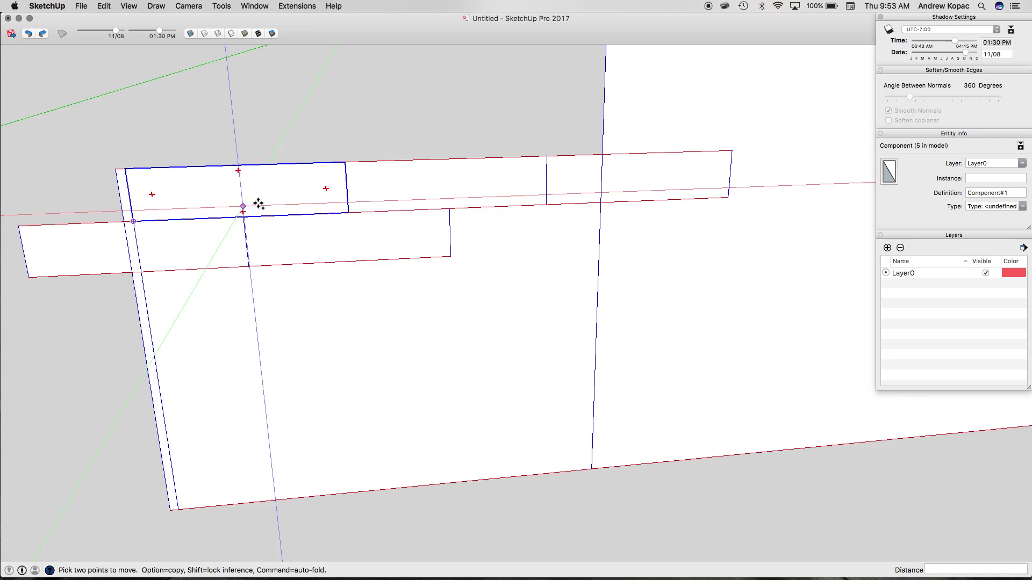
left_click(347, 212)
key("alt")
left_click(133, 220)
- Select all four top-row tiles and move them together 1.75 inches along the row toward the taller wall section
key("space")
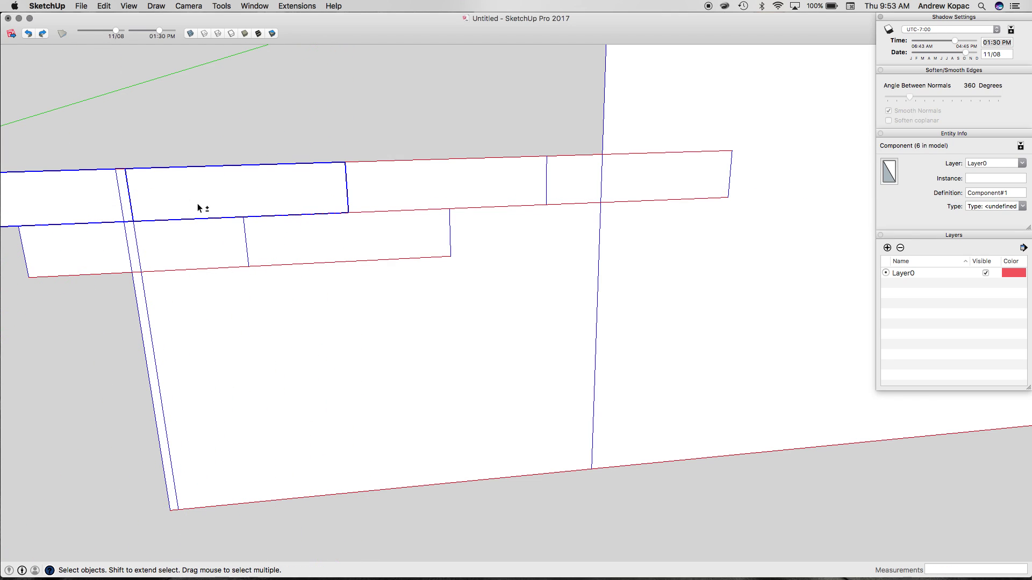
left_click(360, 196, "shift")
scroll(564, 179, "up", 3)
key("m")
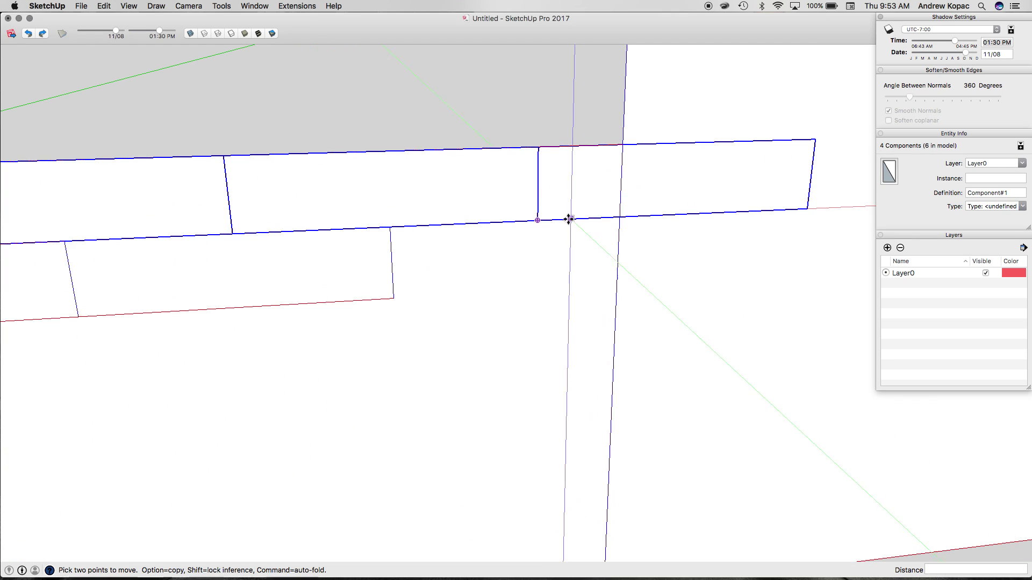
left_click(539, 220)
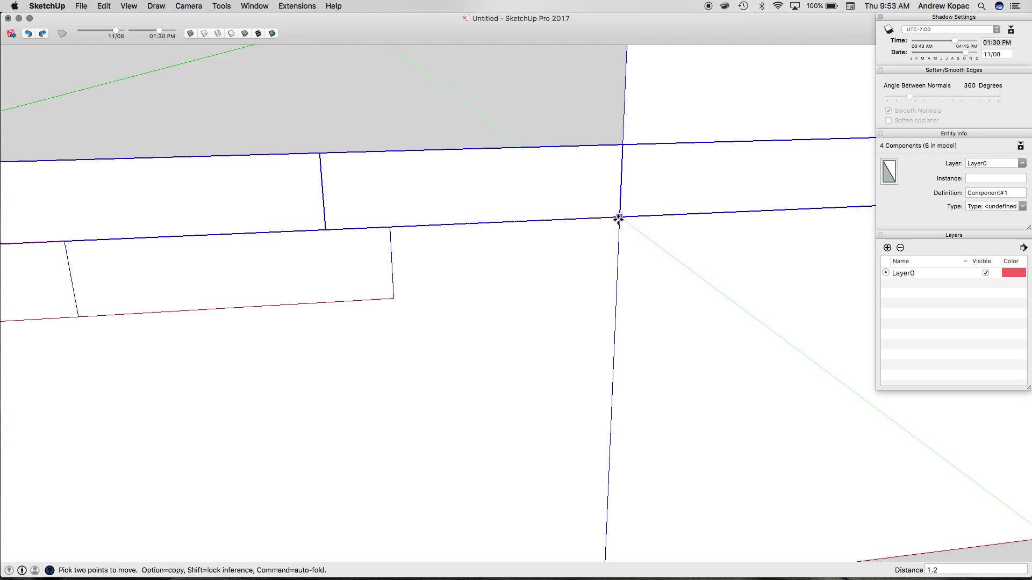
scroll(619, 219, "down", 5)
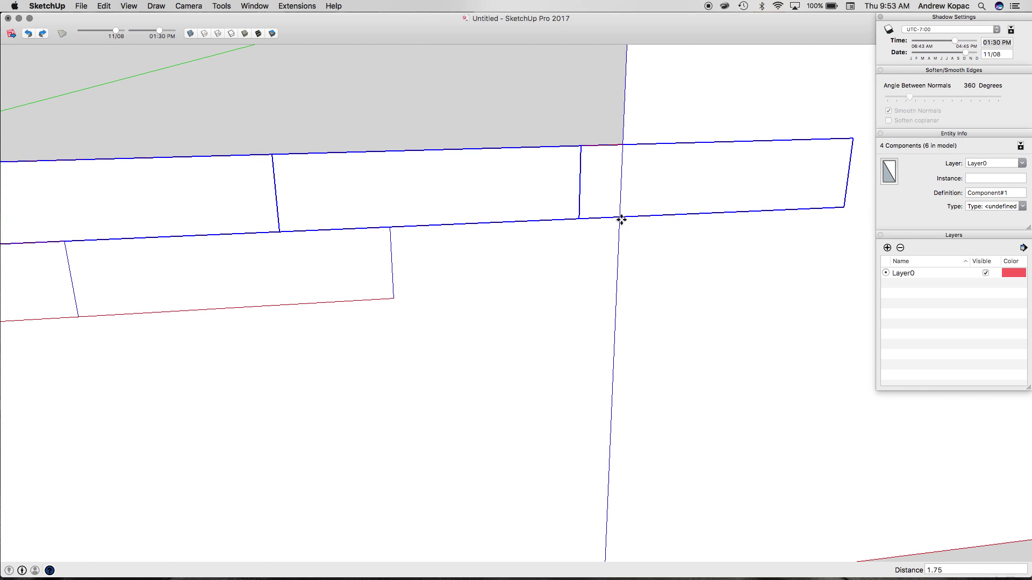
mouse_move(643, 219)
middle_mouse_down()
mouse_move(484, 215)
mouse_move(309, 236)
middle_mouse_up()
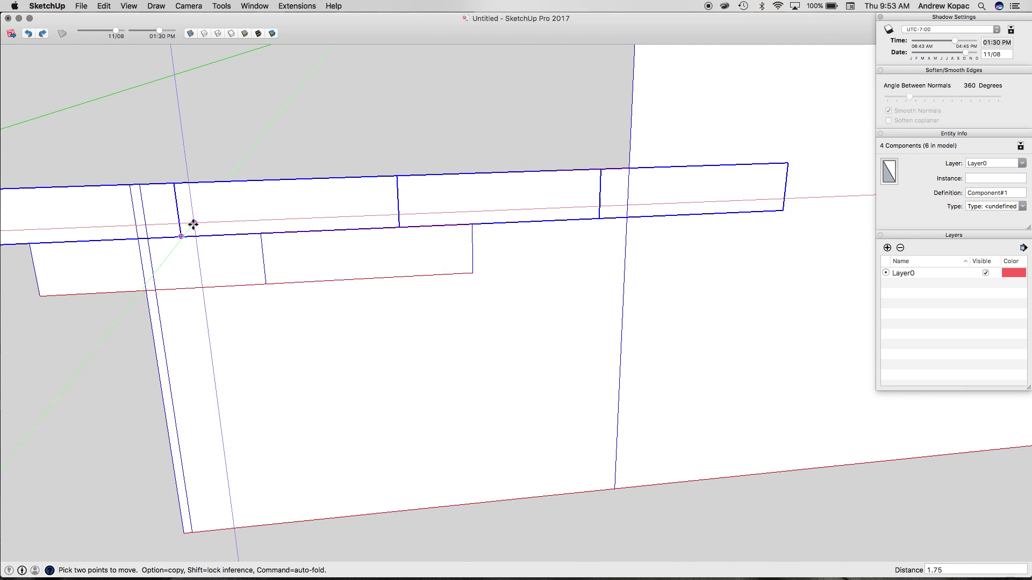
- Delete both tiles in the second row
key("space")
left_click(112, 269)
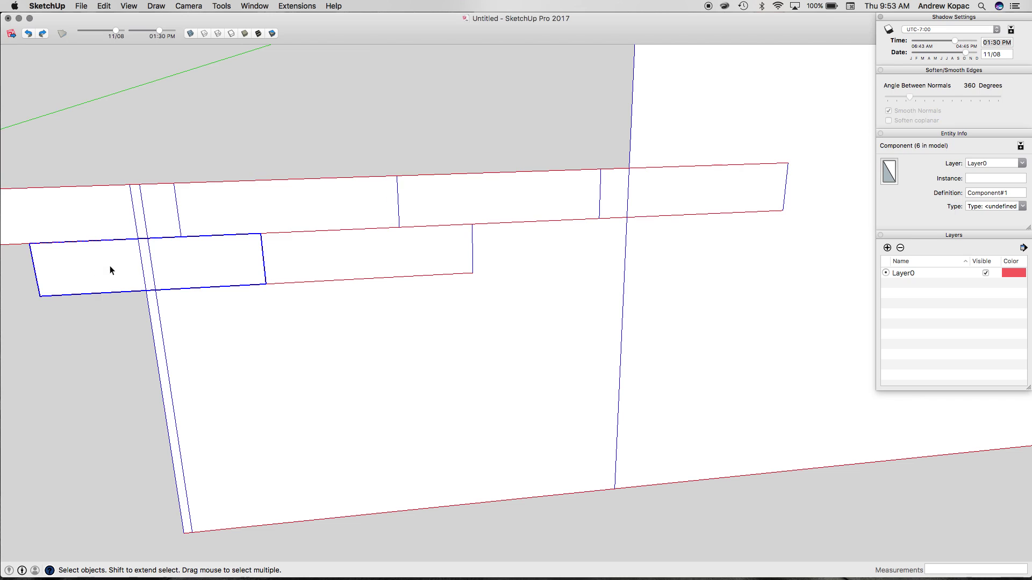
key("Delete")
left_click(301, 248)
key("Delete")
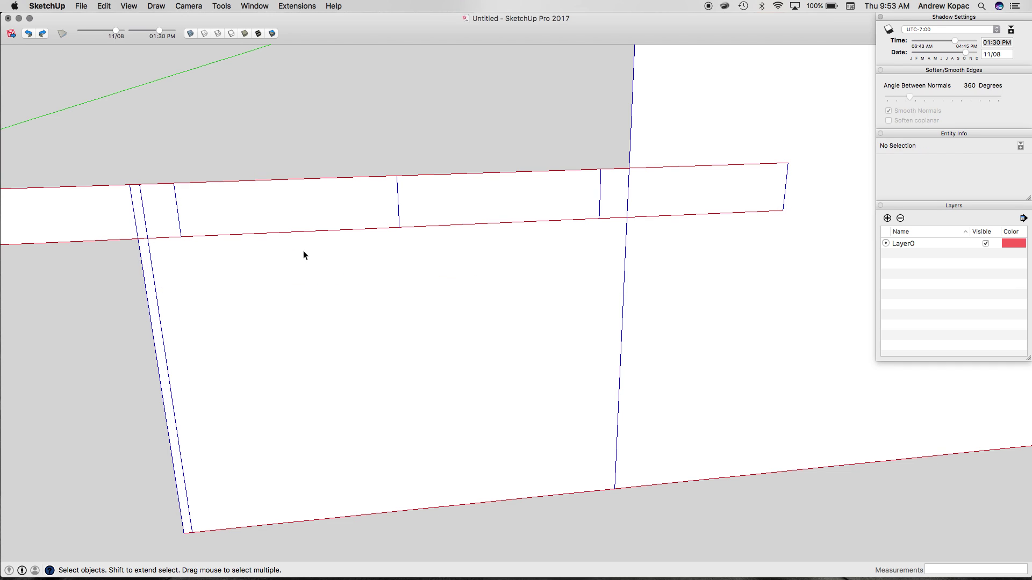
- Copy the innermost top-row tile into the second row, starting at the midpoint of the lower edge of a top-row tile
left_click(668, 198)
key("m")
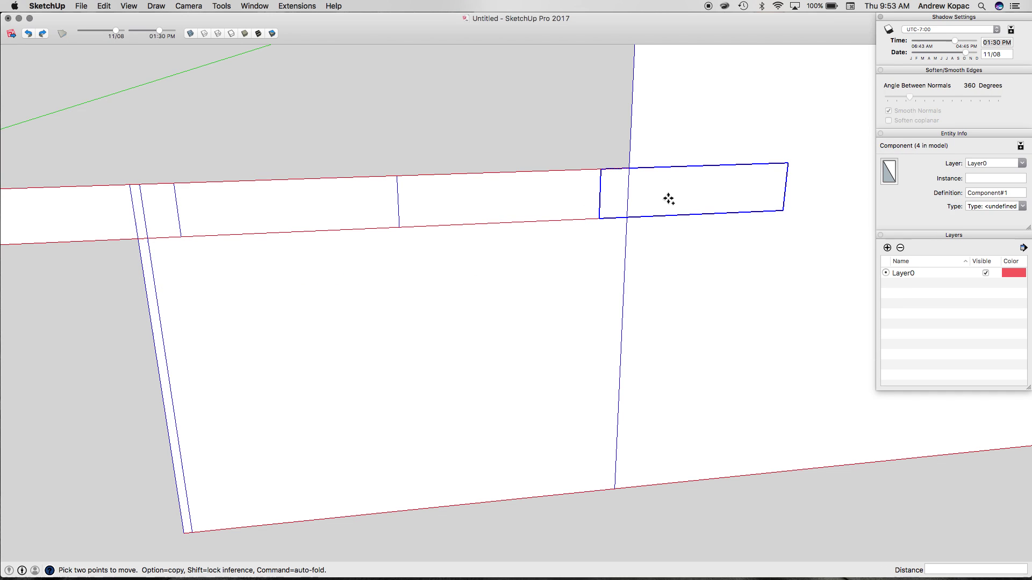
left_click(601, 169)
key("alt")
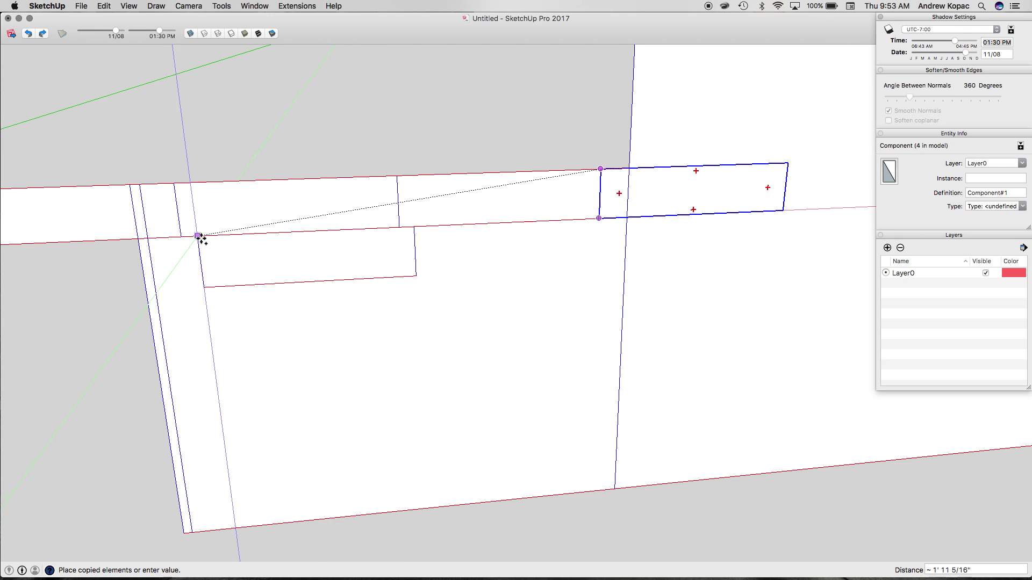
left_click(291, 232)
- Extend the second row with one tile copy at the outer end and another at the inner end
left_click(501, 223)
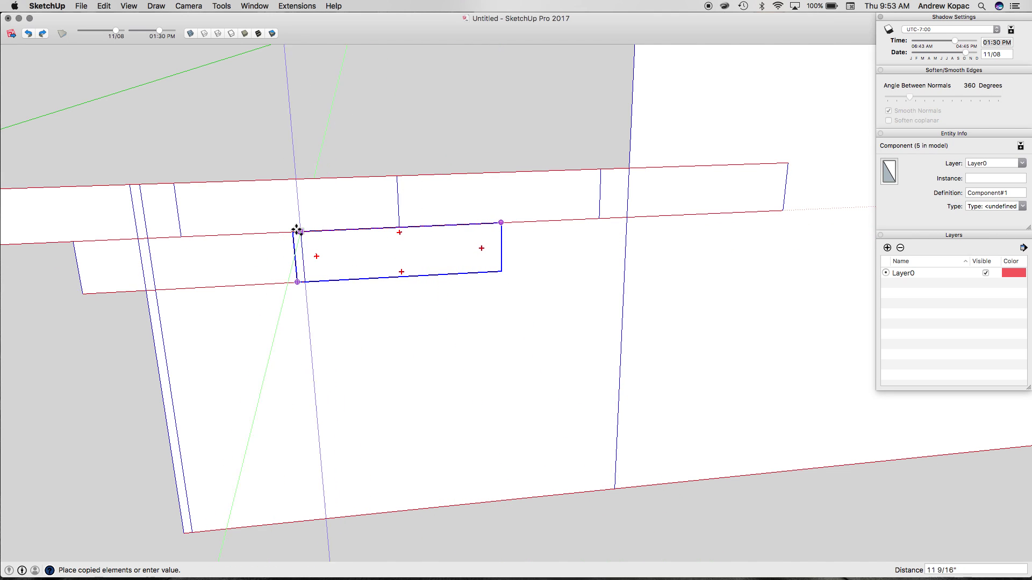
left_click(67, 243)
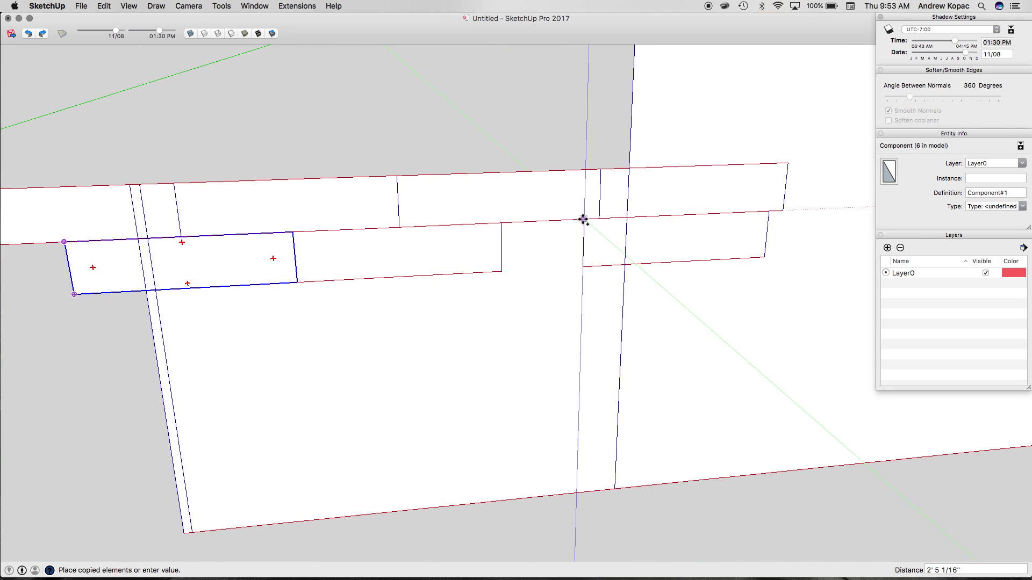
left_click(504, 228)
- Scale the outermost top-row tile lengthwise to about 0.15 so it ends at the strip's inner edge
key("space")
left_click(107, 228)
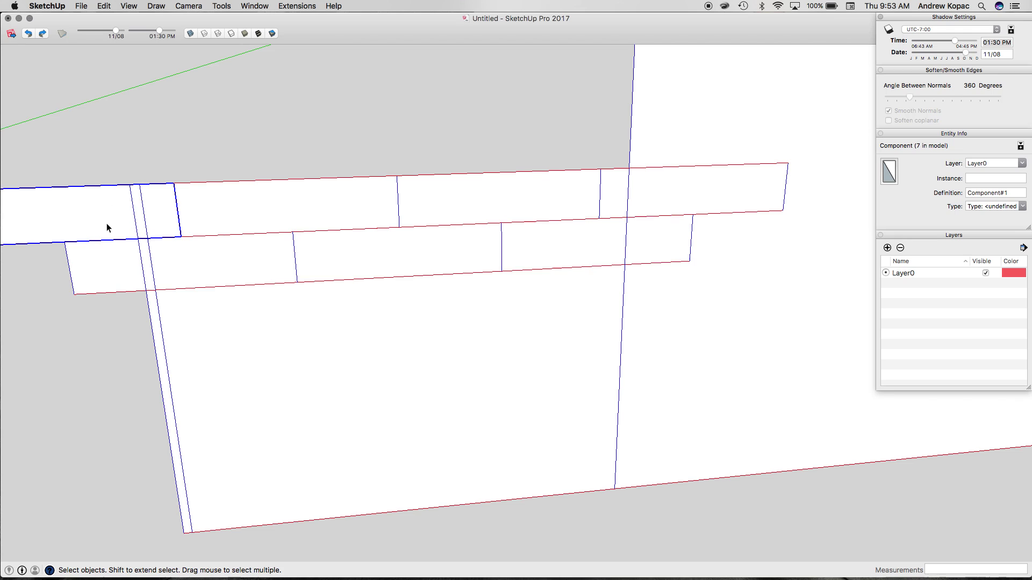
key("s")
scroll(202, 217, "down", 5)
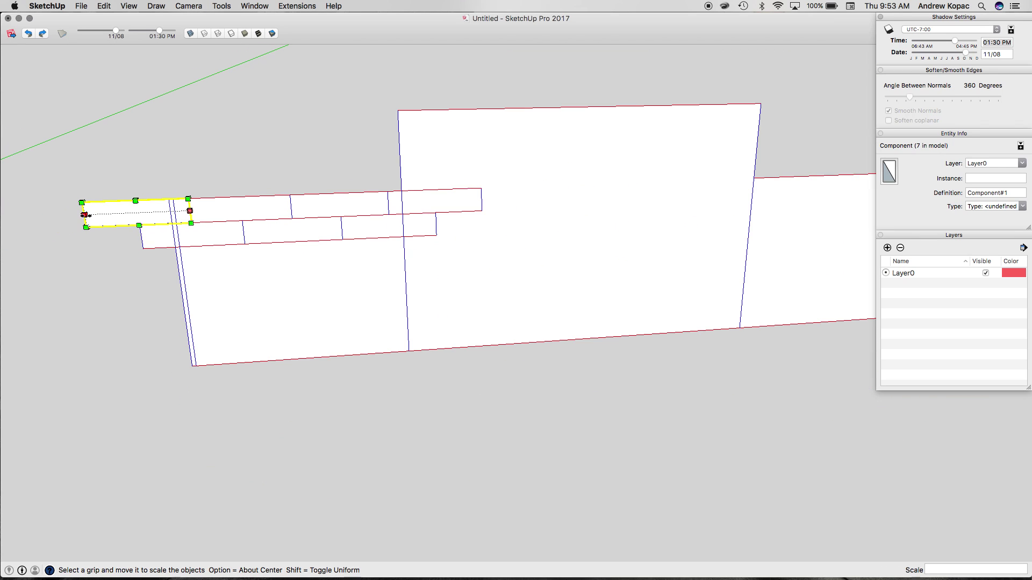
left_click_drag(83, 216, 173, 209)
scroll(172, 208, "up", 5)
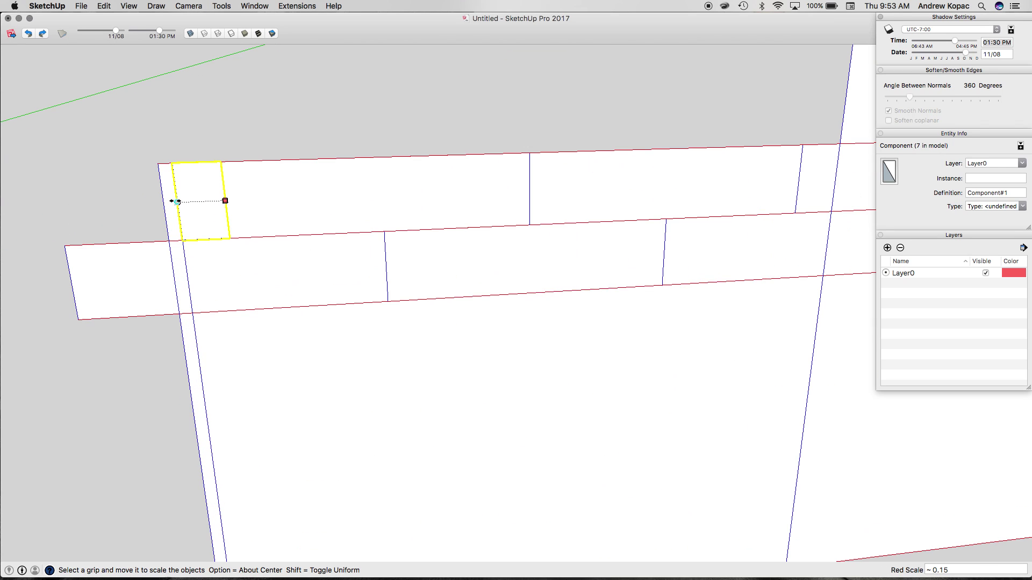
scroll(168, 209, "down", 4)
key("space")
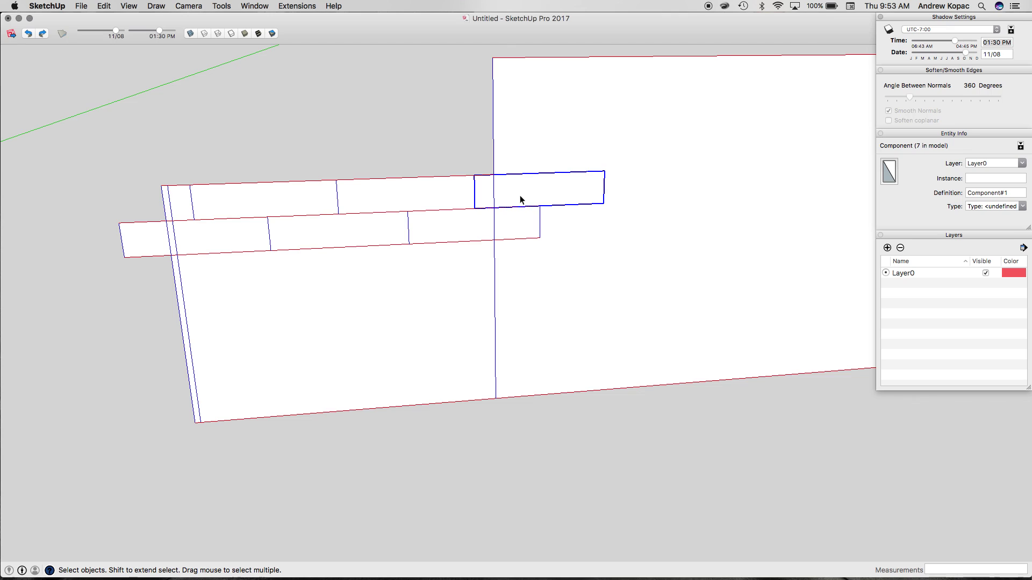
key("s")
key("space")
- Open a top-row tile component for editing, paint its face with the second-smallest dot pattern, and leave the component
double_click(278, 208)
left_click(278, 208)
key("b")
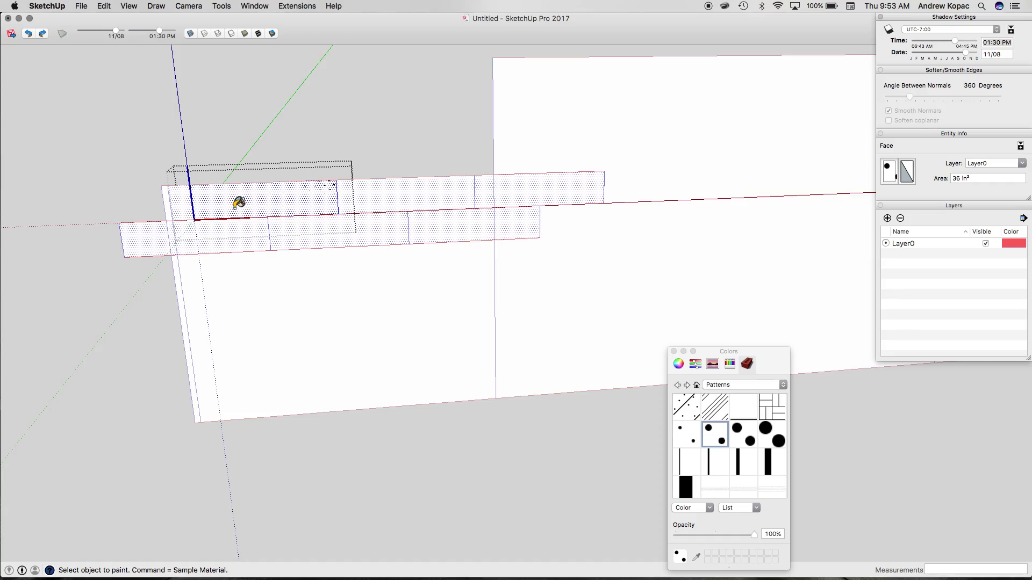
scroll(239, 202, "up", 3)
scroll(274, 263, "down", 1)
key("space")
left_click(247, 305)
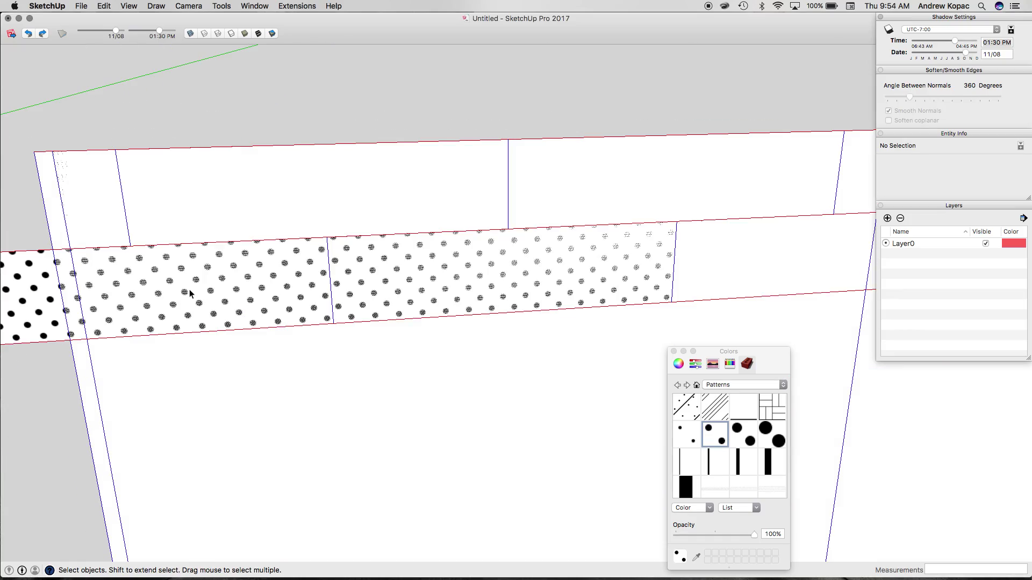
- Try painting a top-row tile's face with the Aluminum color inside its component, undo the paint, and close the color palette
key("o")
left_click_drag(130, 271, 196, 257)
left_click_drag(62, 212, 140, 215)
left_click_drag(228, 222, 308, 235)
left_click(730, 364)
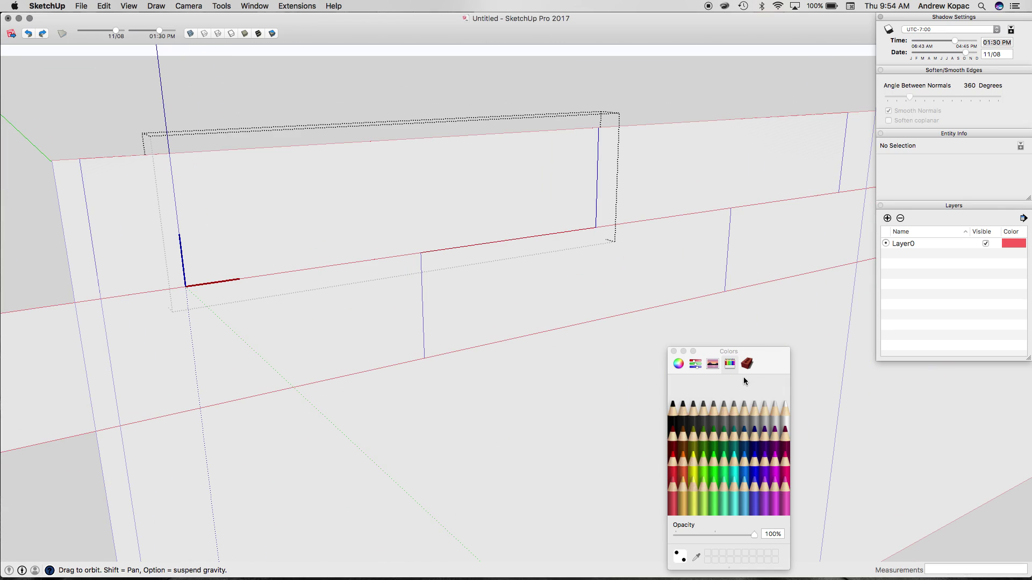
left_click(268, 186)
scroll(175, 222, "up", 3)
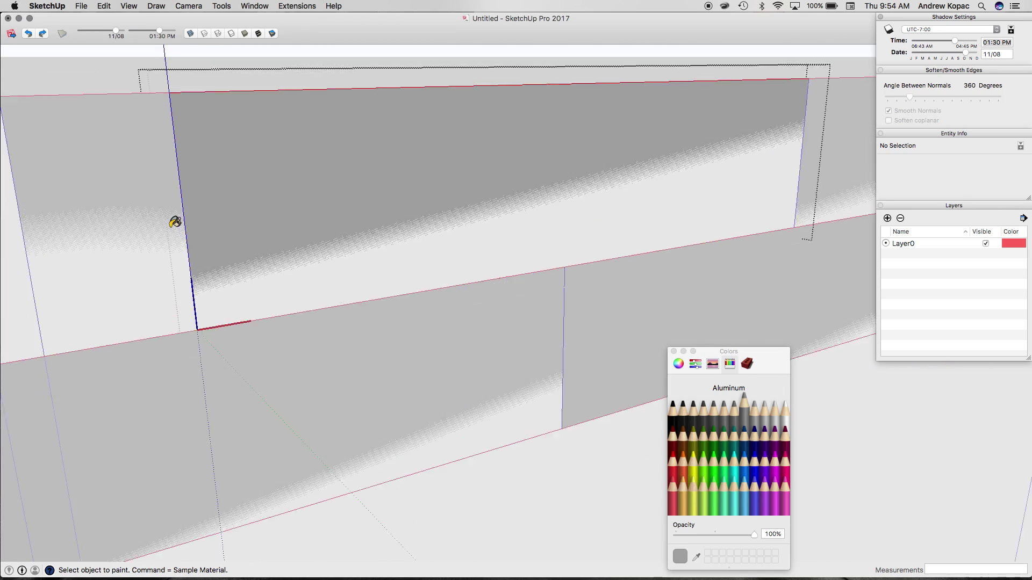
mouse_move(175, 222)
middle_mouse_down()
mouse_move(279, 229)
mouse_move(247, 246)
mouse_move(368, 253)
mouse_move(248, 250)
middle_mouse_up()
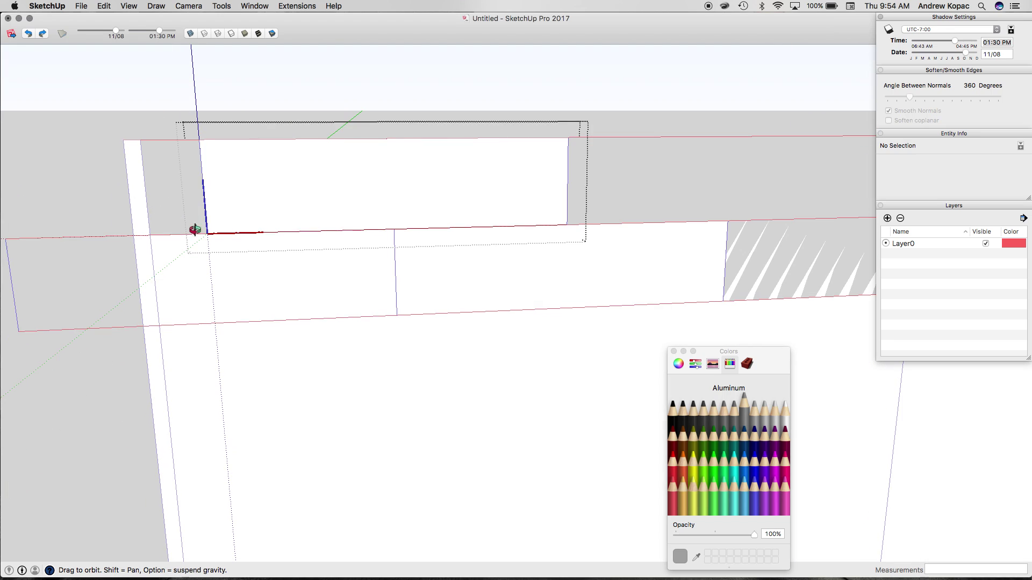
key("super+z")
left_click(673, 351)
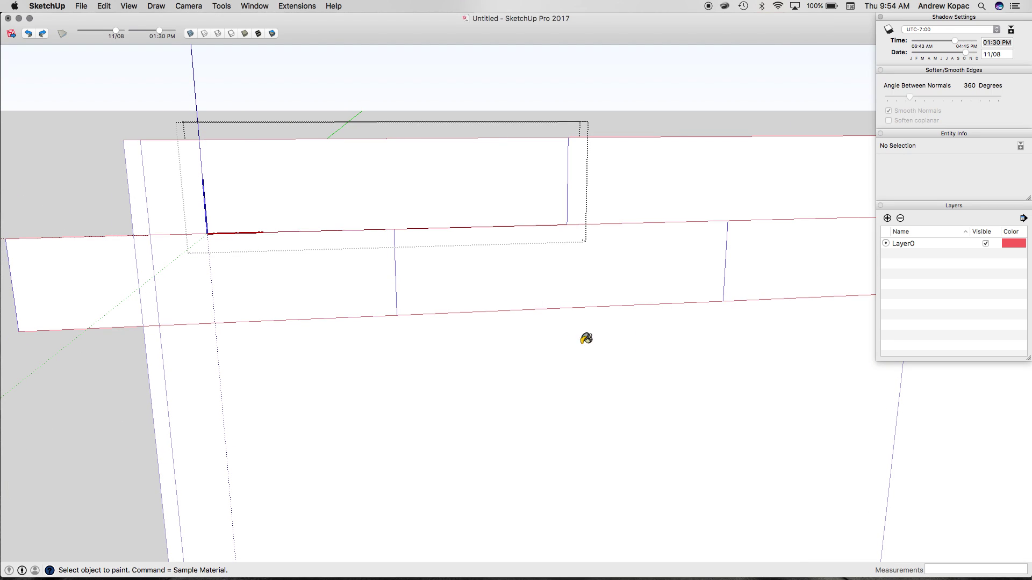
- Scale the innermost top-row tile lengthwise to 0.13 so it ends at the edge of the taller wall section
middle_click_drag(562, 336, 411, 354)
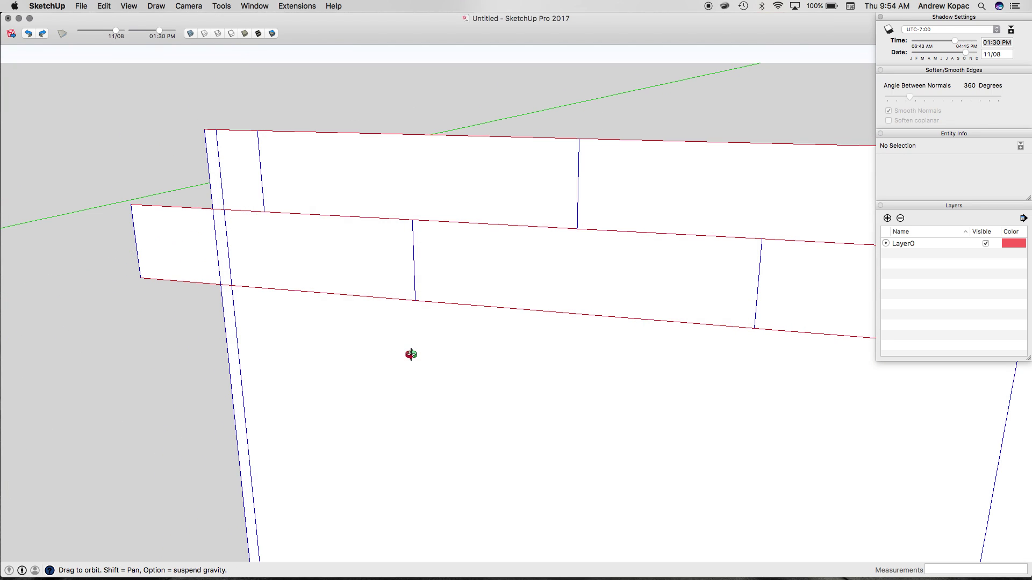
scroll(345, 333, "down", 5)
left_click(531, 316)
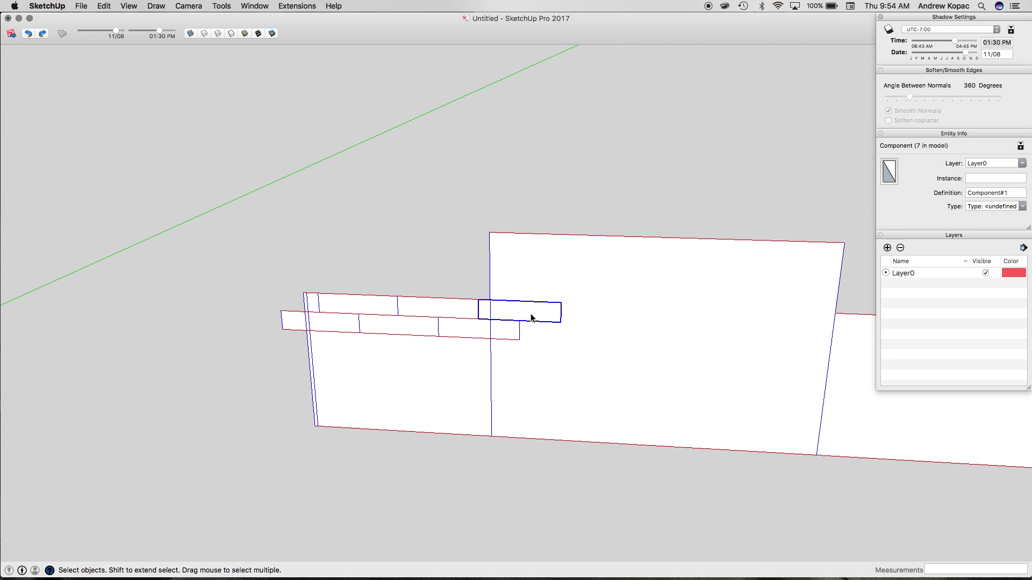
key("s")
scroll(530, 317, "up", 1)
scroll(531, 318, "up", 4)
left_click_drag(618, 313, 413, 292)
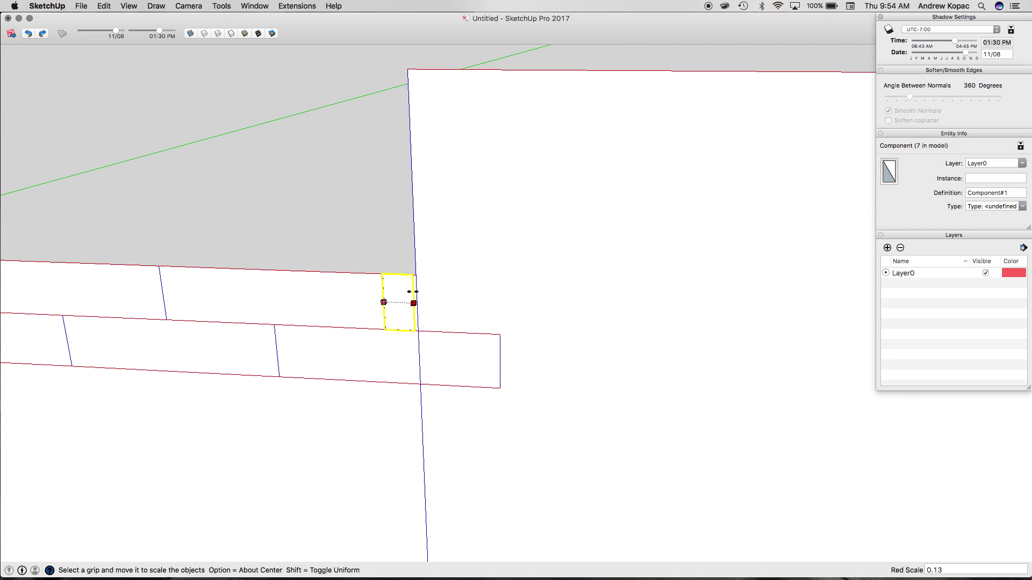
scroll(533, 292, "down", 6)
key("space")
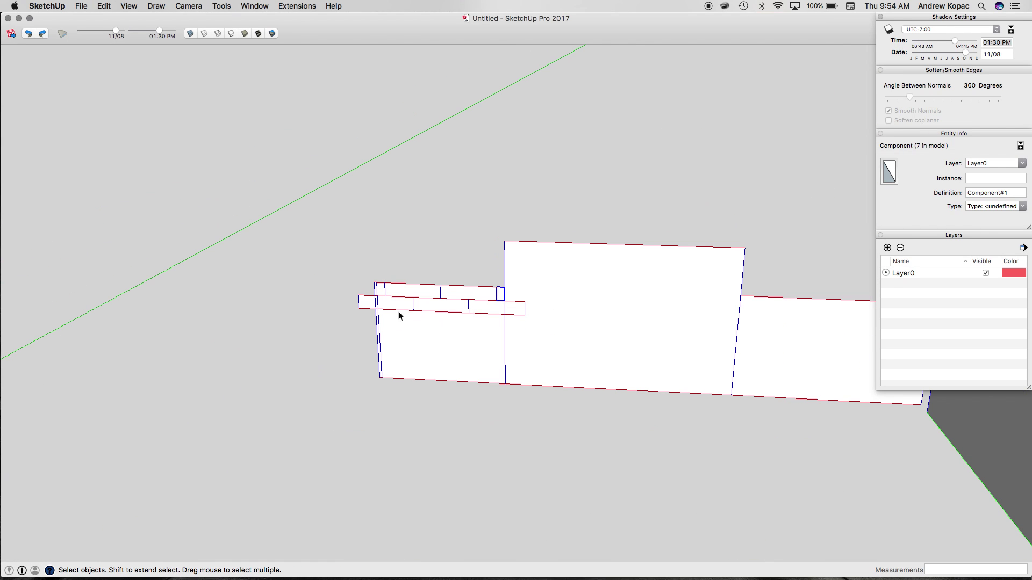
- Scale the outermost second-row tile lengthwise to about 0.65 so it ends at the narrow strip's inner edge
scroll(383, 310, "up", 3)
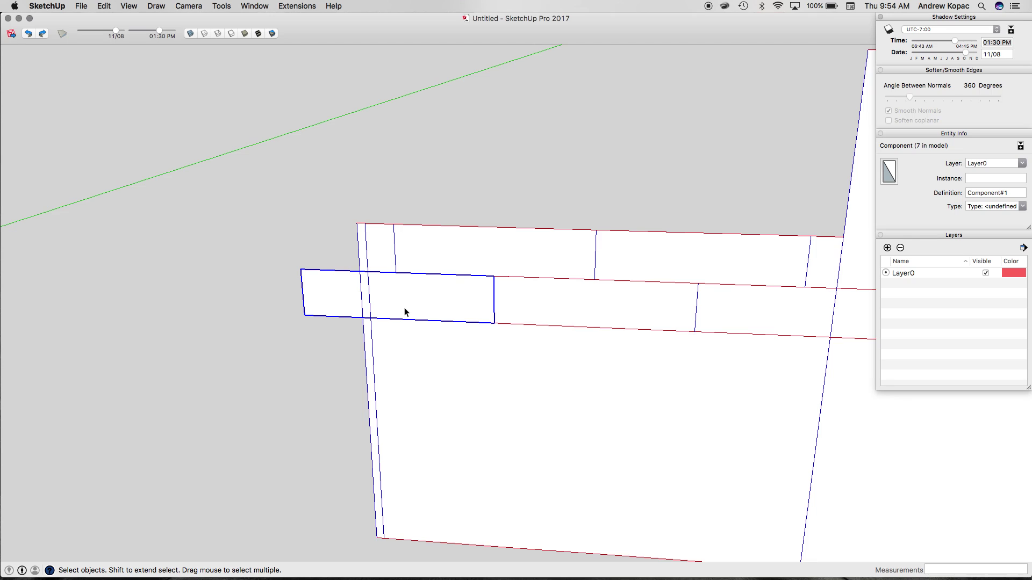
key("s")
left_click_drag(303, 292, 369, 280)
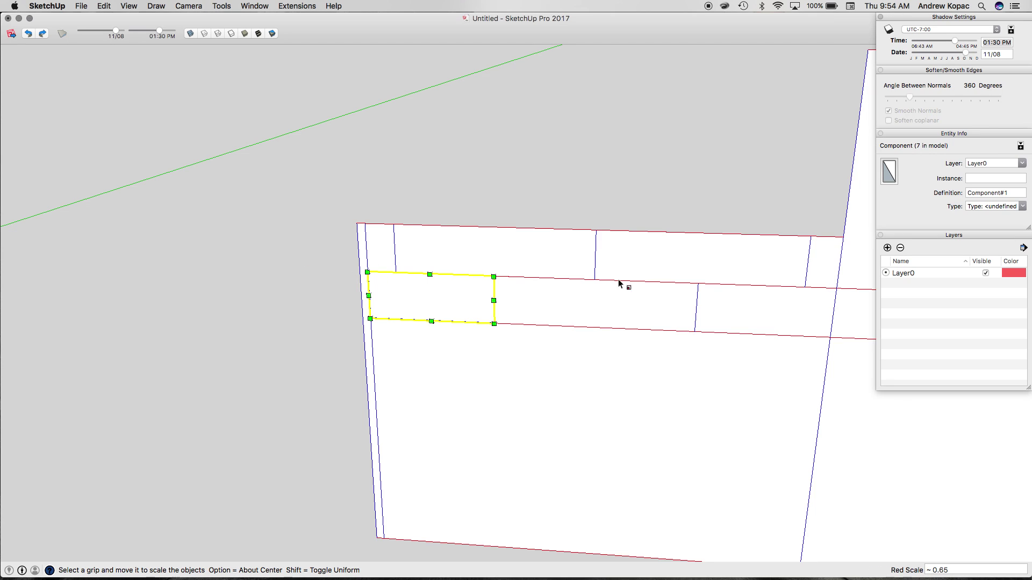
key("space")
- Scale the innermost second-row tile lengthwise to about 0.65 so it ends at the taller wall section's edge
left_click(743, 308)
key("s")
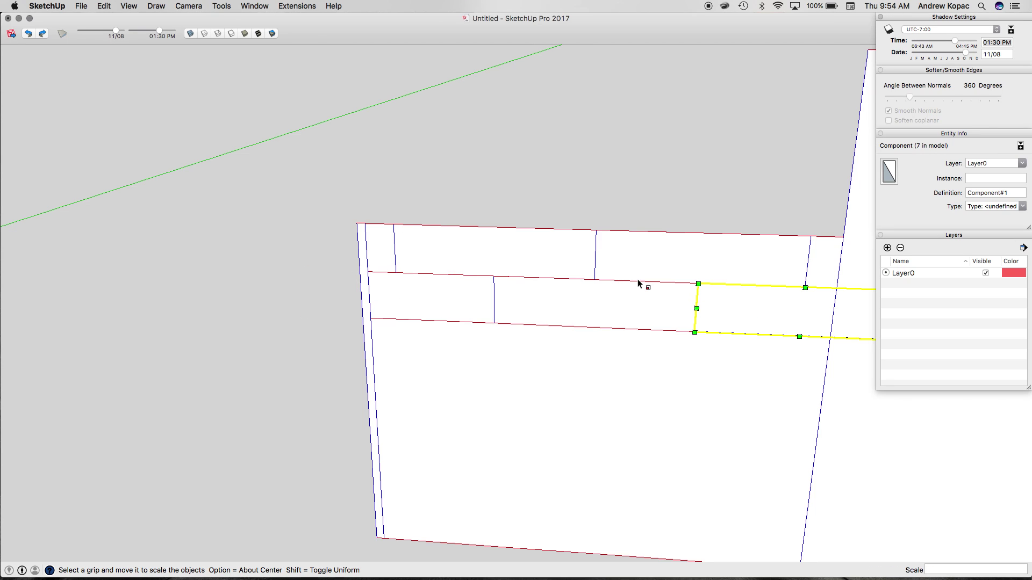
scroll(637, 279, "down", 2)
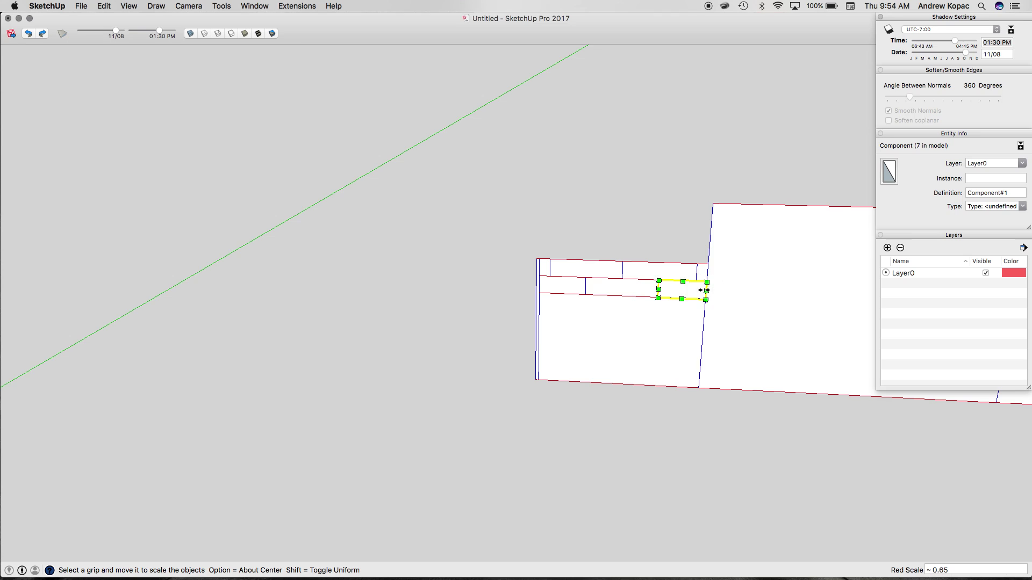
scroll(640, 293, "up", 1)
key("space")
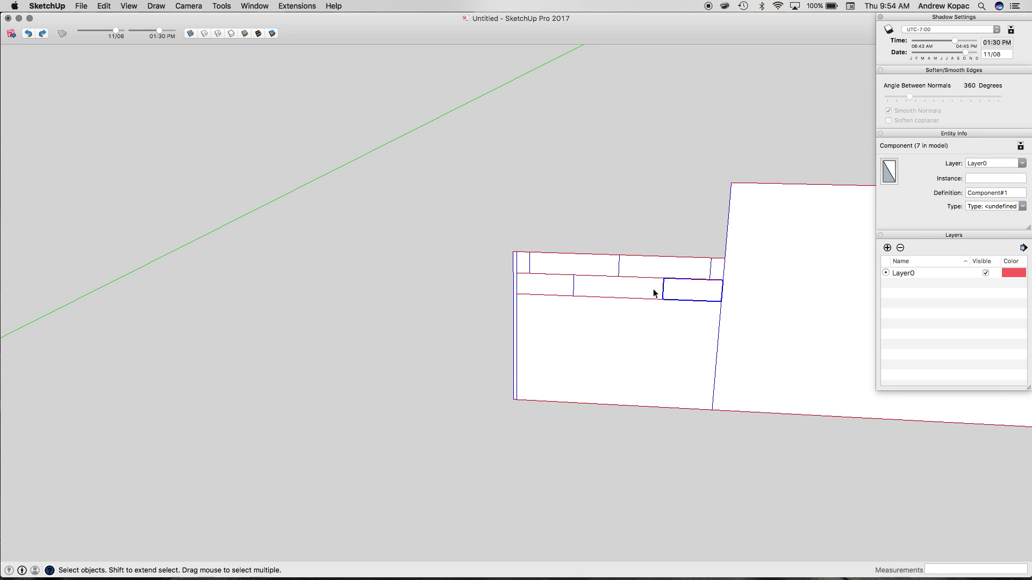
- Copy all seven tiles of the two rows 6" straight down and repeat that copy three times
scroll(653, 288, "up", 6)
left_click(235, 199)
left_click(183, 192, "shift")
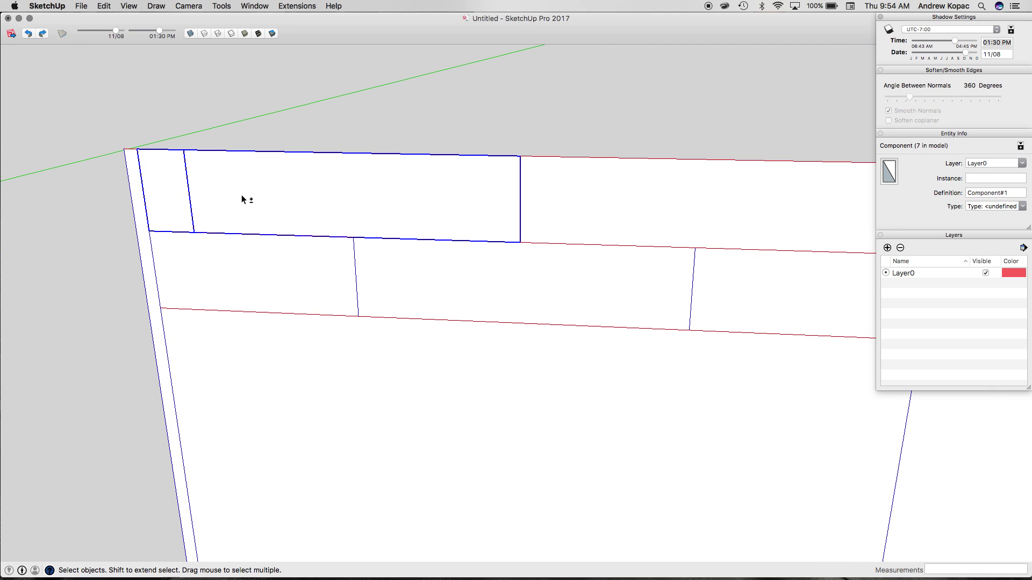
left_click(603, 191, "shift")
scroll(588, 184, "down", 3)
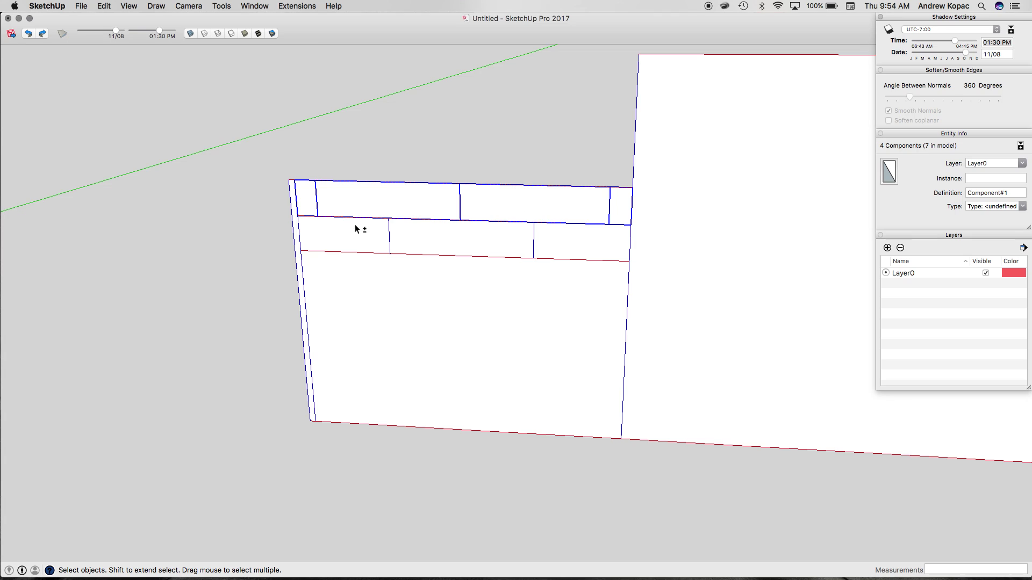
left_click(558, 243, "shift")
key("m")
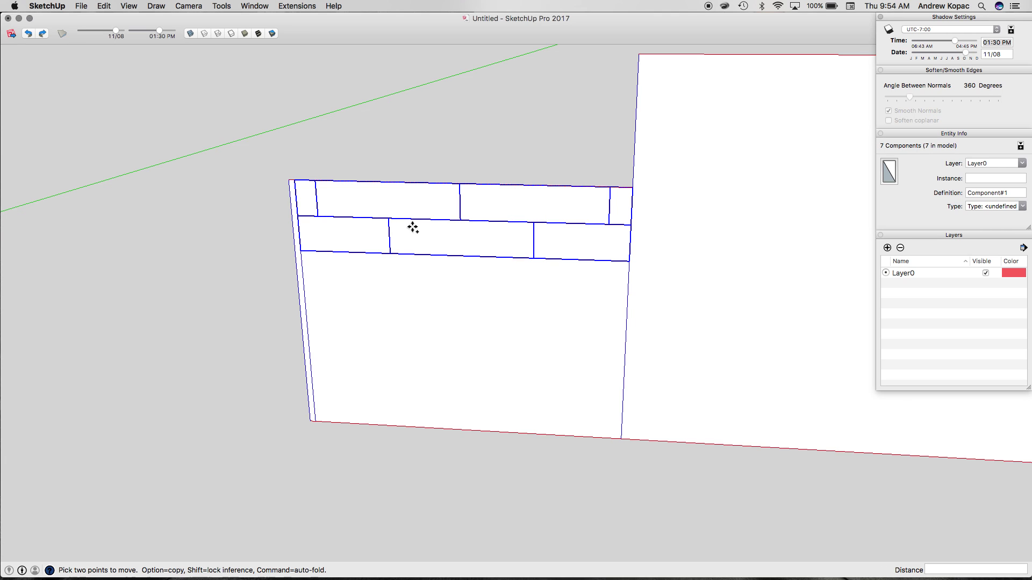
left_click(460, 183)
key("alt")
left_click(461, 256)
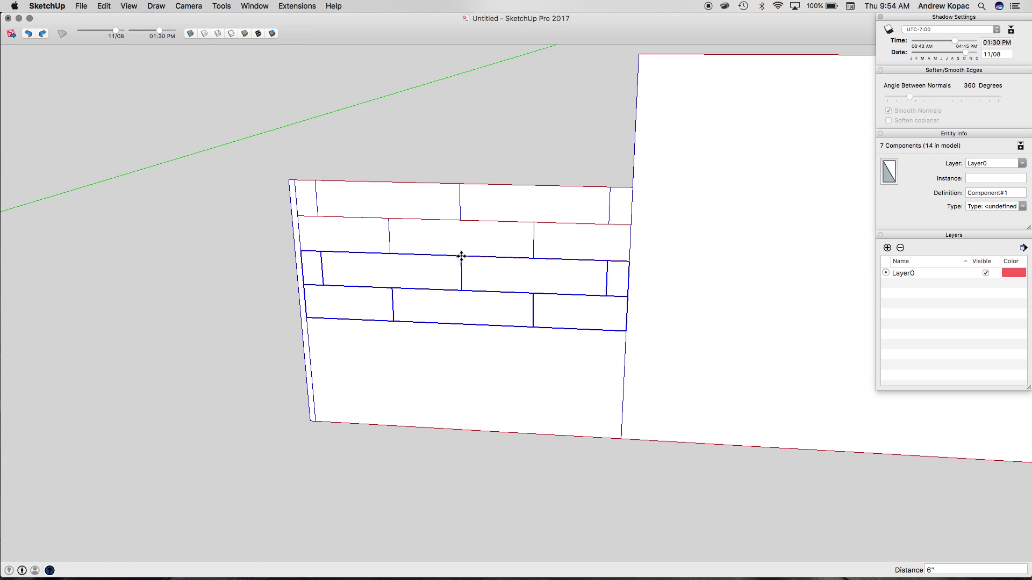
type("*3")
key("Return")
key("space")
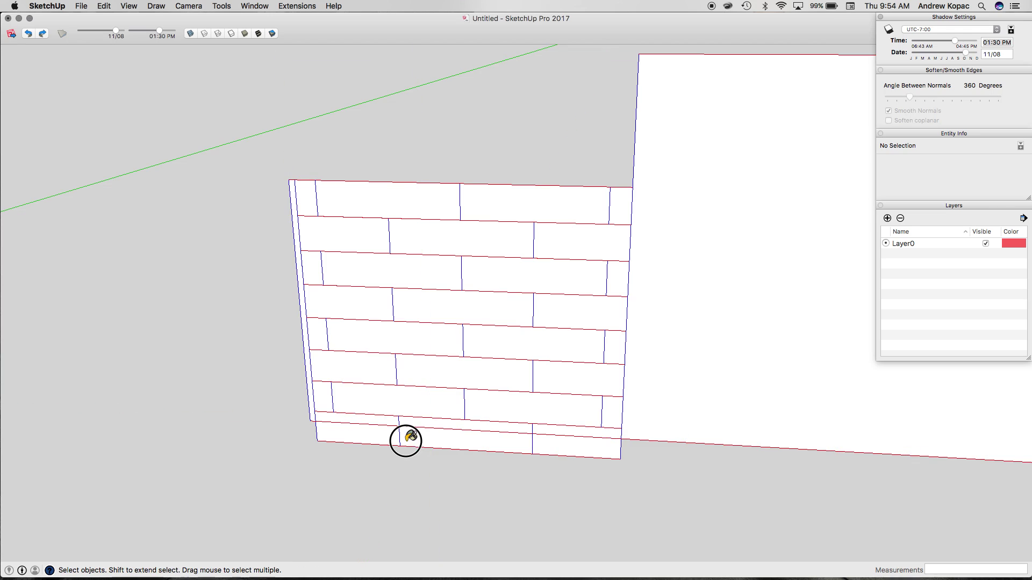
- Group the face and edges of the narrow strip at the wall's outer end
left_click(430, 424)
middle_click_drag(430, 424, 417, 369)
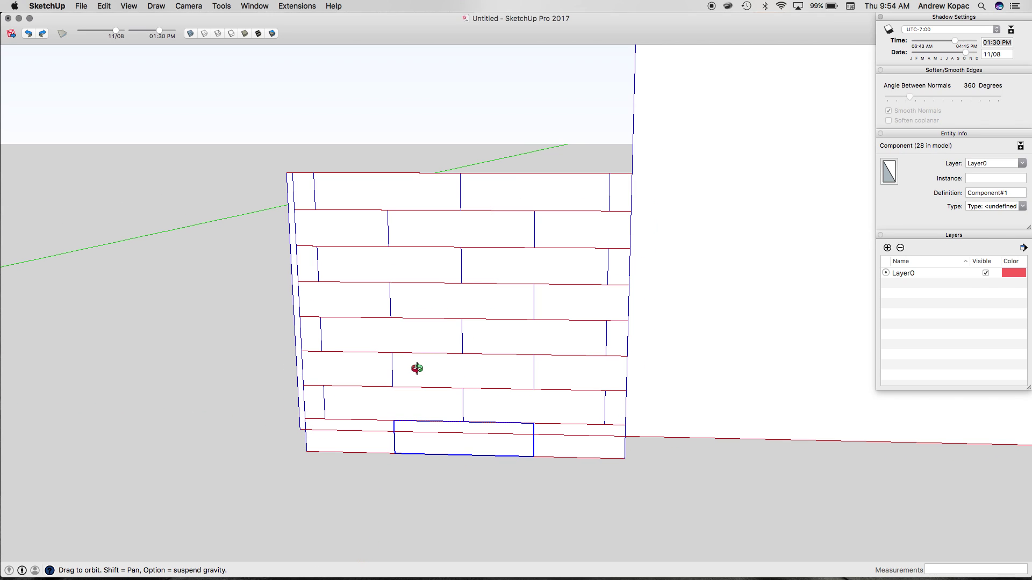
left_click_drag(287, 161, 637, 549)
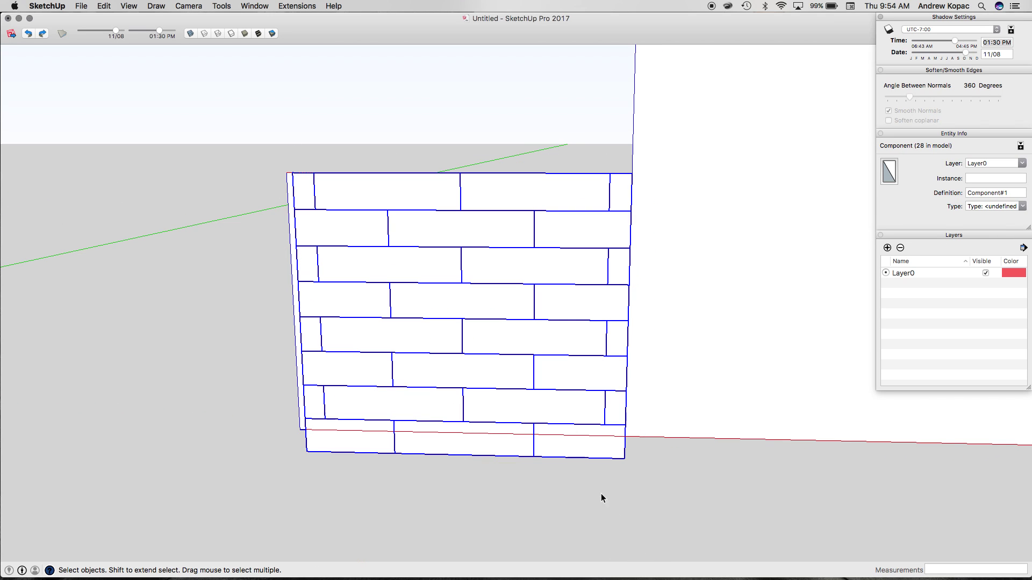
right_click(294, 240)
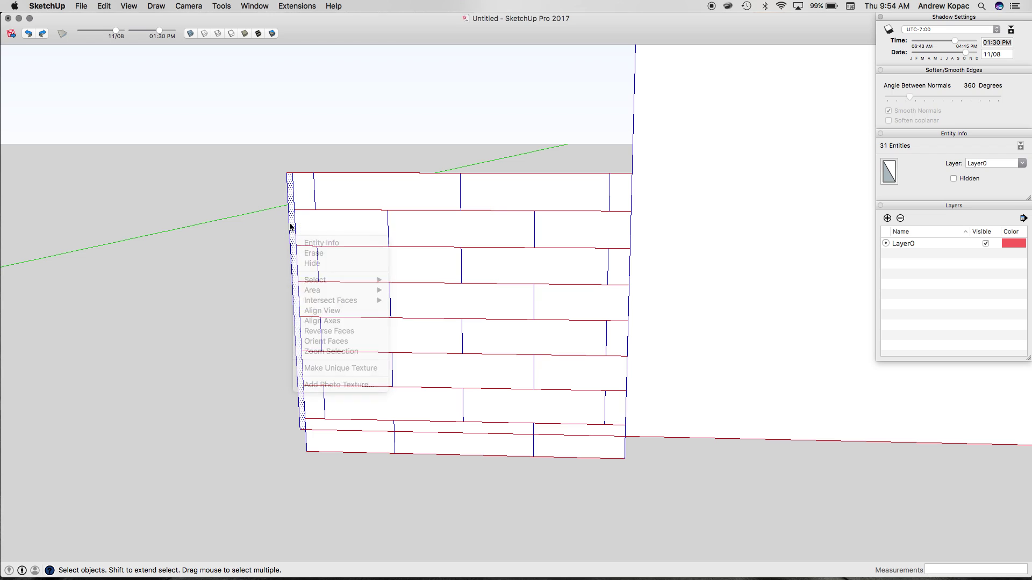
right_click(291, 221)
left_click(292, 211)
double_click(291, 205)
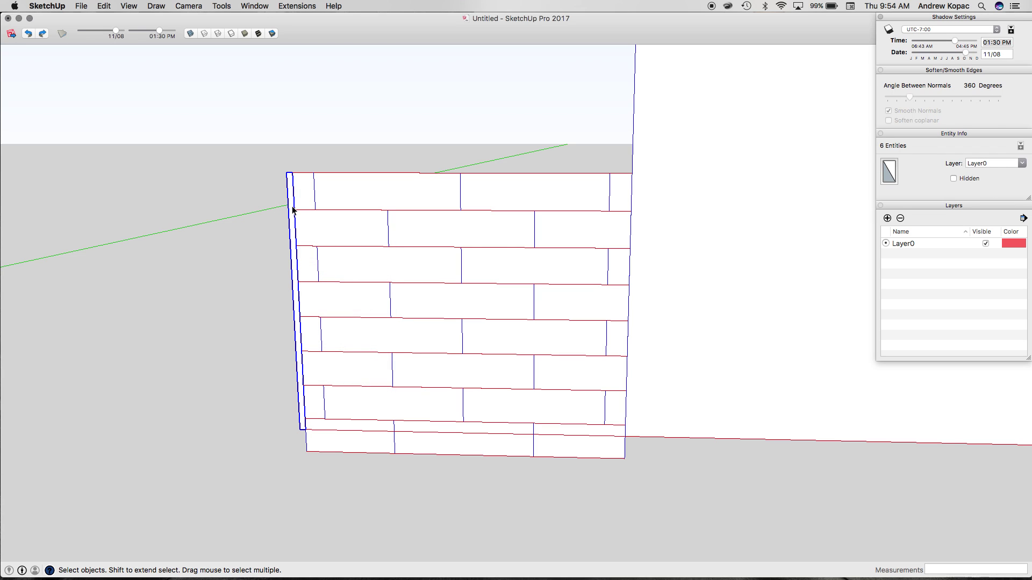
key("g")
- Move all the tiles, without the strip group, up 2" so the lowest row sits on the wall's bottom edge
left_click_drag(279, 154, 642, 567)
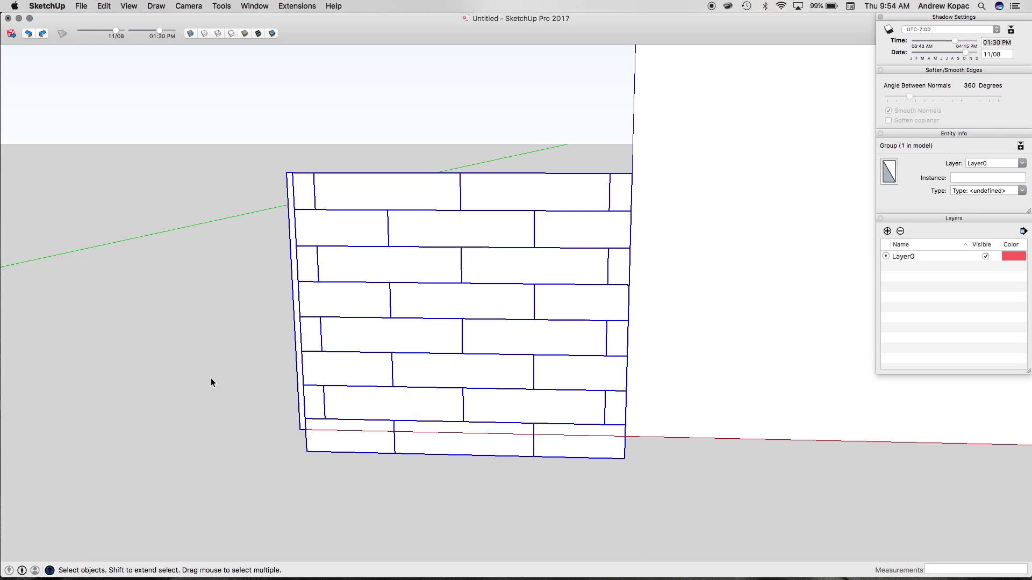
left_click(299, 367, "shift")
scroll(344, 421, "up", 3)
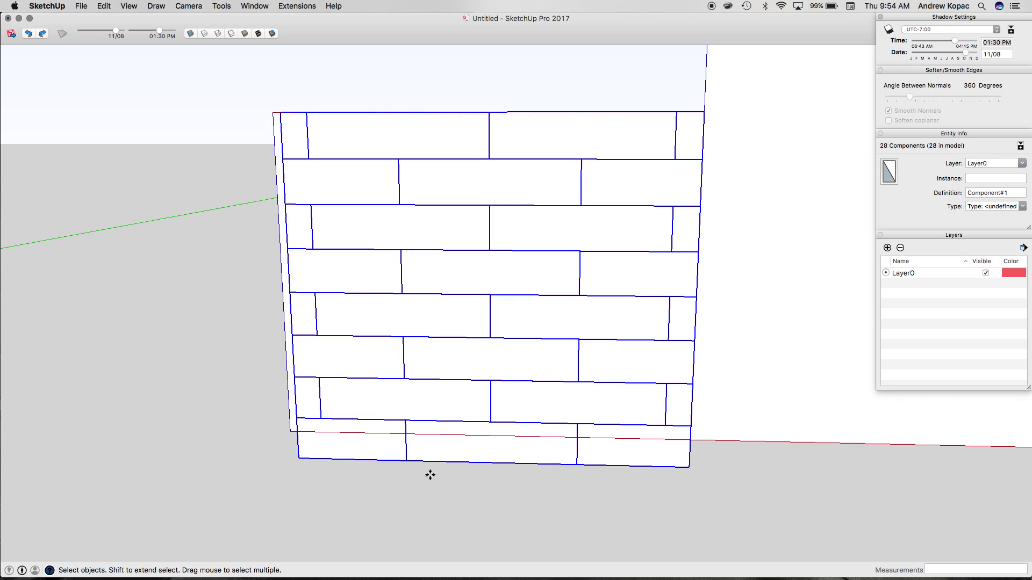
key("m")
left_click(491, 463)
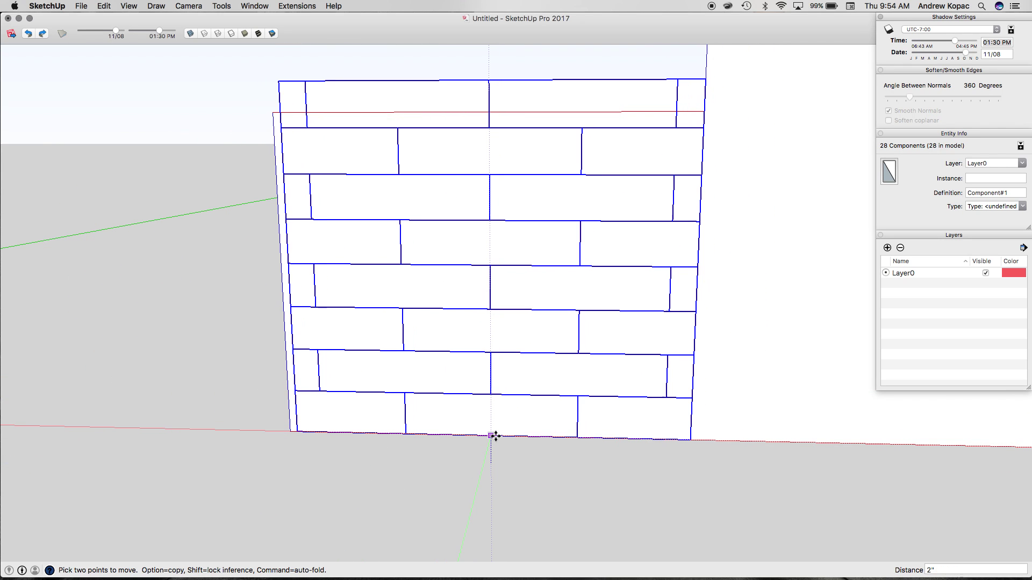
left_click(492, 436)
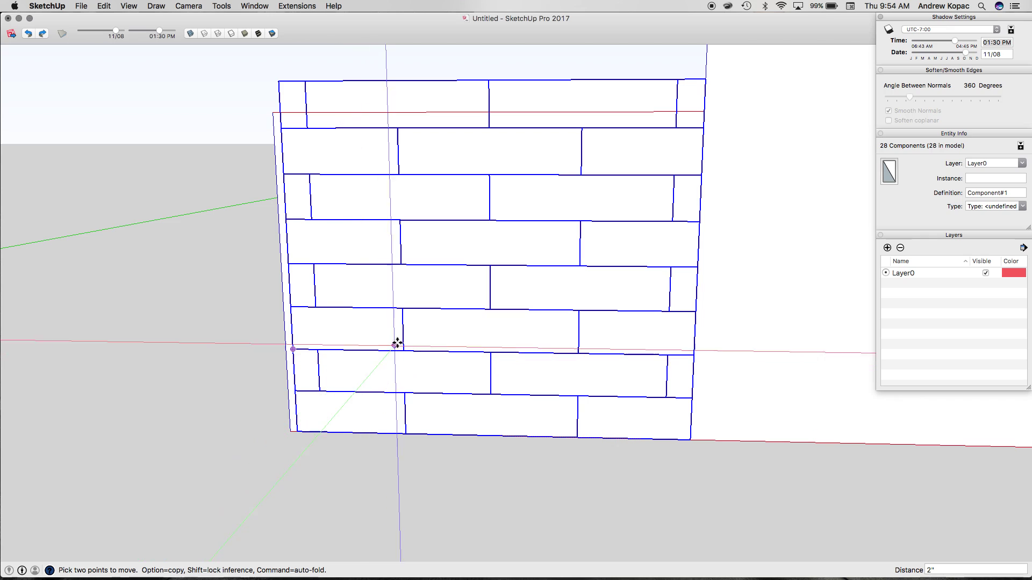
- Place a horizontal guide line 20.5" above the wall's bottom edge with the Tape Measure
middle_click_drag(396, 343, 444, 359)
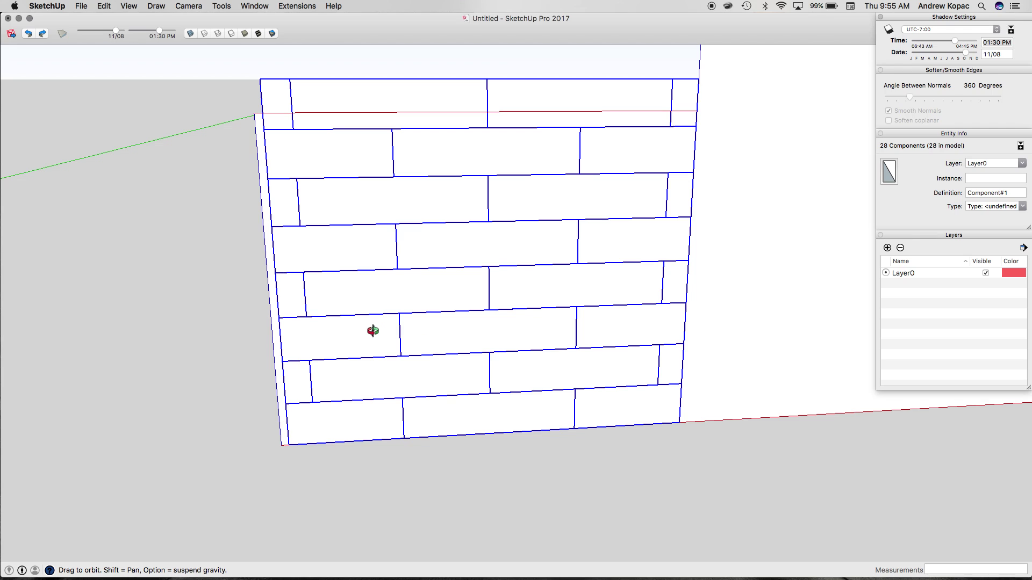
middle_click_drag(373, 331, 414, 350)
key("t")
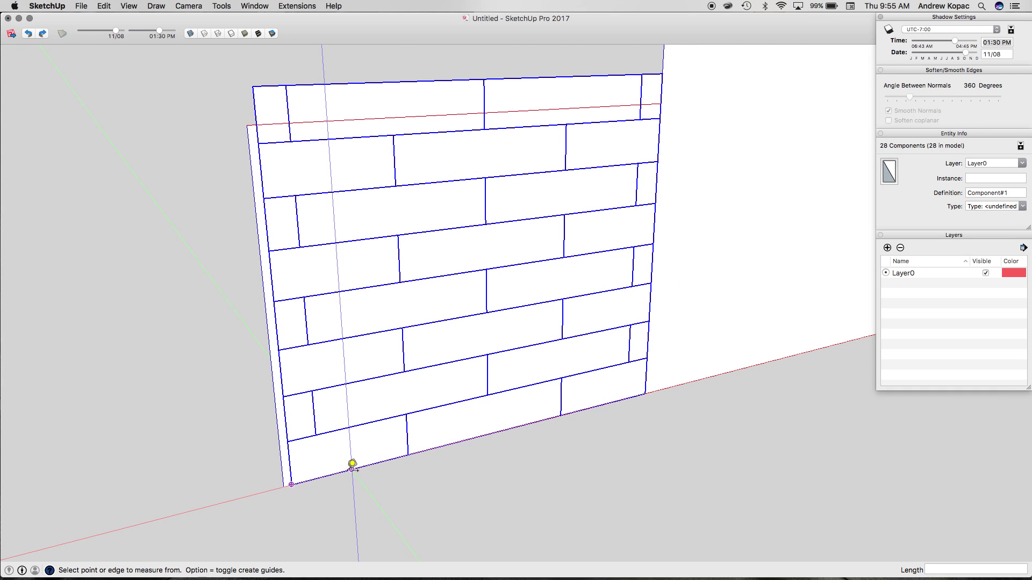
left_click(351, 470)
type("20.")
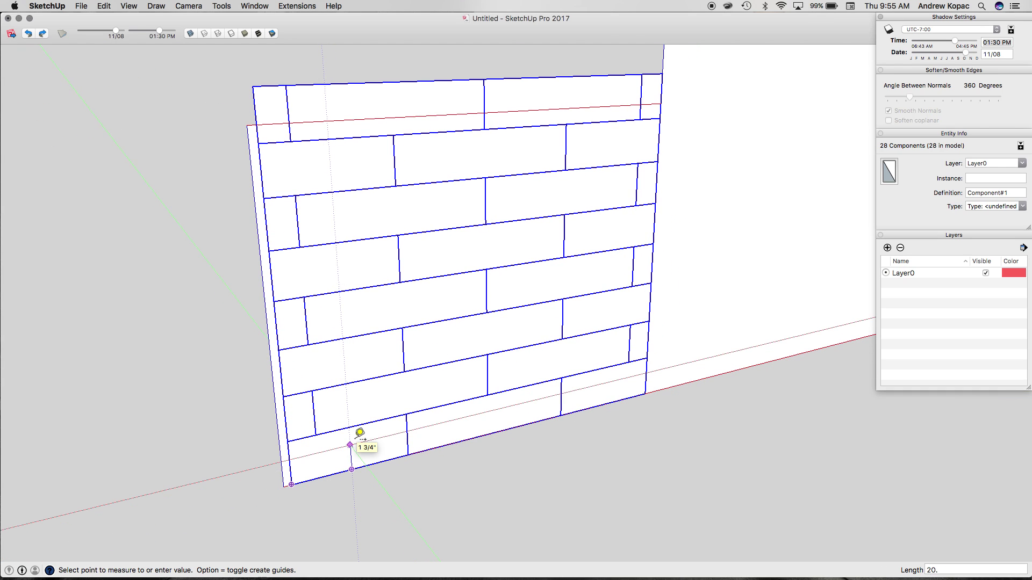
type("5")
key("Return")
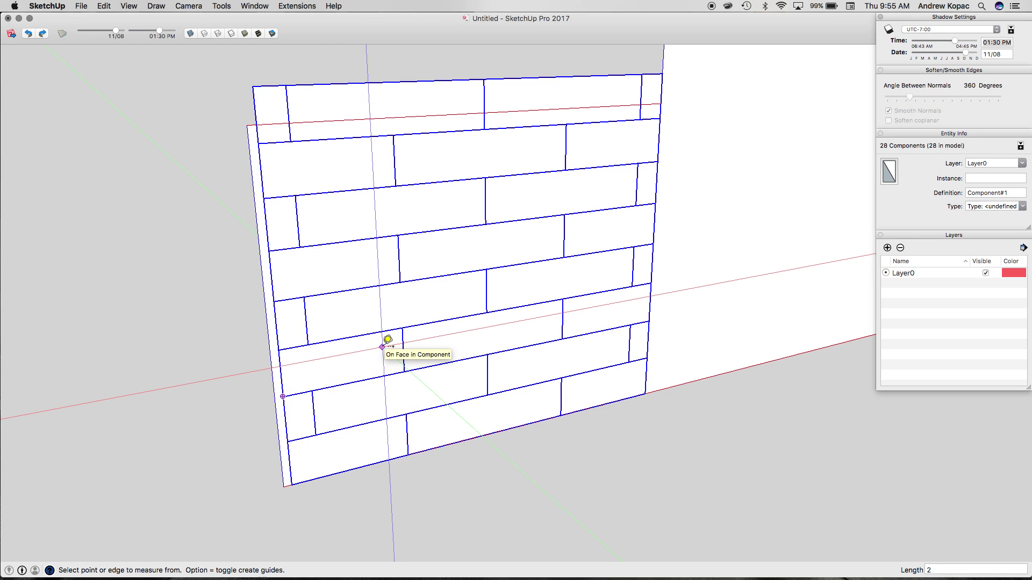
left_click(439, 446)
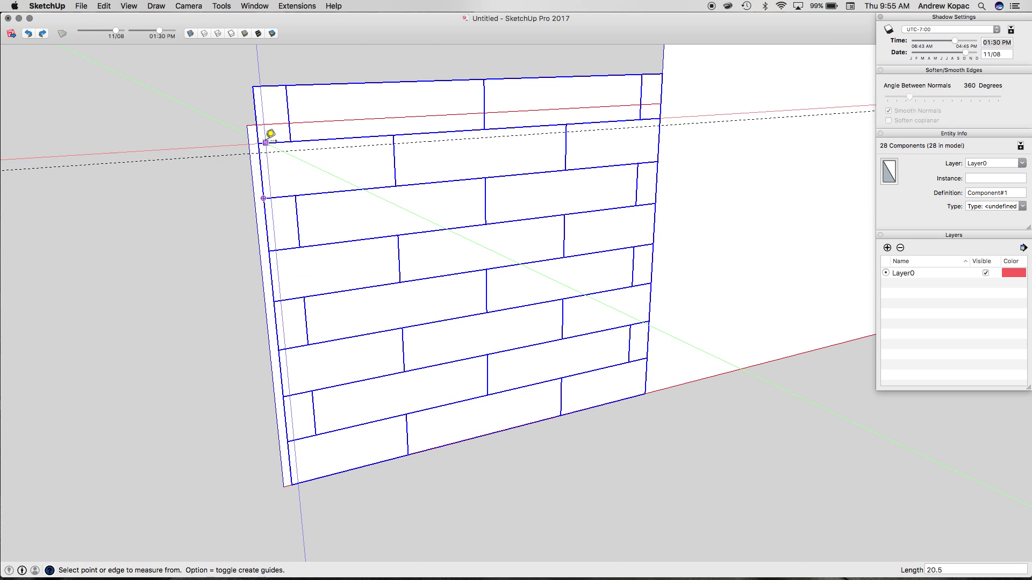
- Scale the narrow strip group vertically to about 0.93 so its upper end meets the guide line
left_click(291, 129)
middle_click_drag(292, 129, 329, 147)
scroll(258, 131, "up", 6)
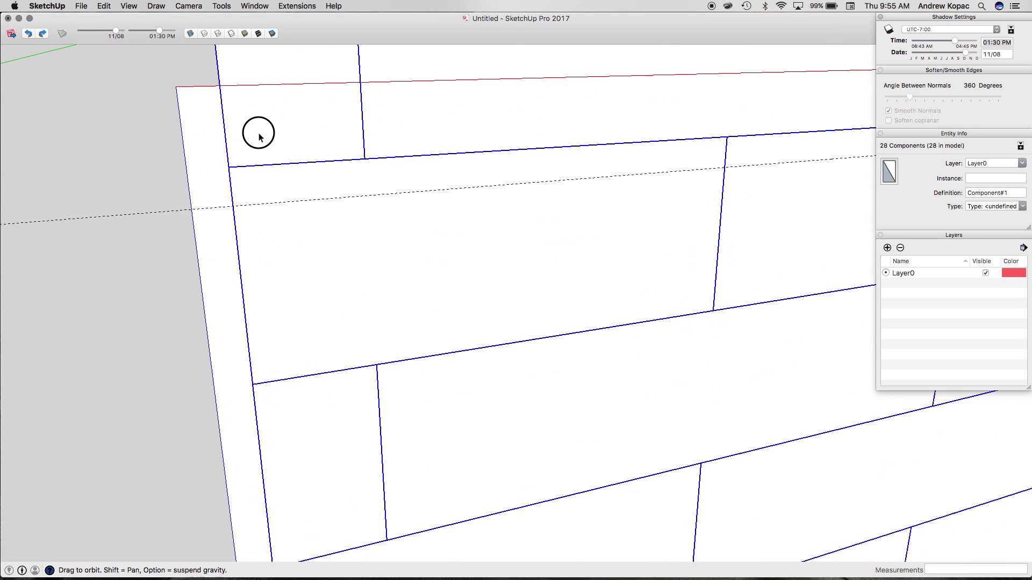
key("space")
key("super+g")
key("s")
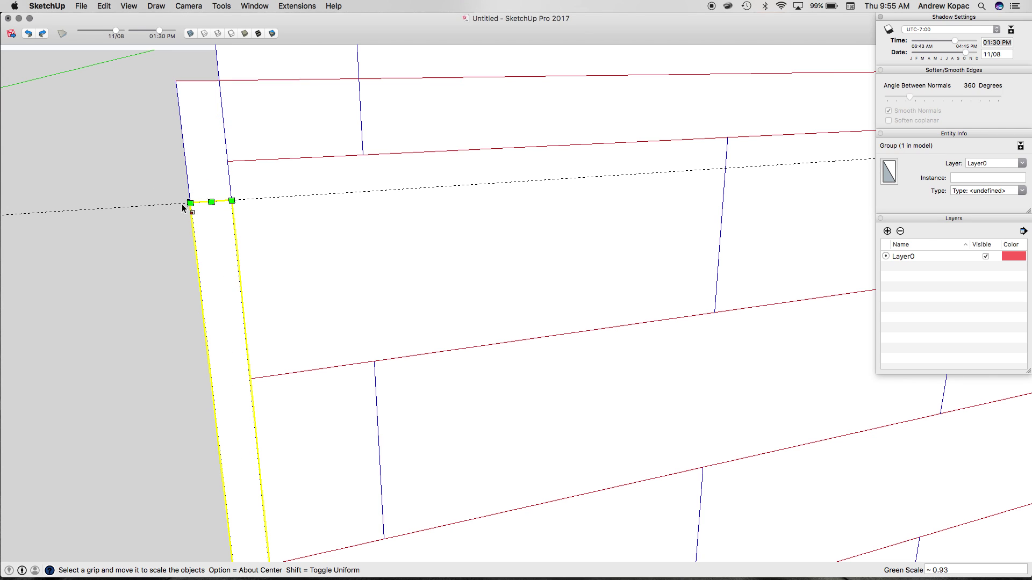
- Draw a 1 1/16" by 15/16" rectangle above the narrow strip's upper end and cut its upper inner corner to form an L-shaped trim profile
key("r")
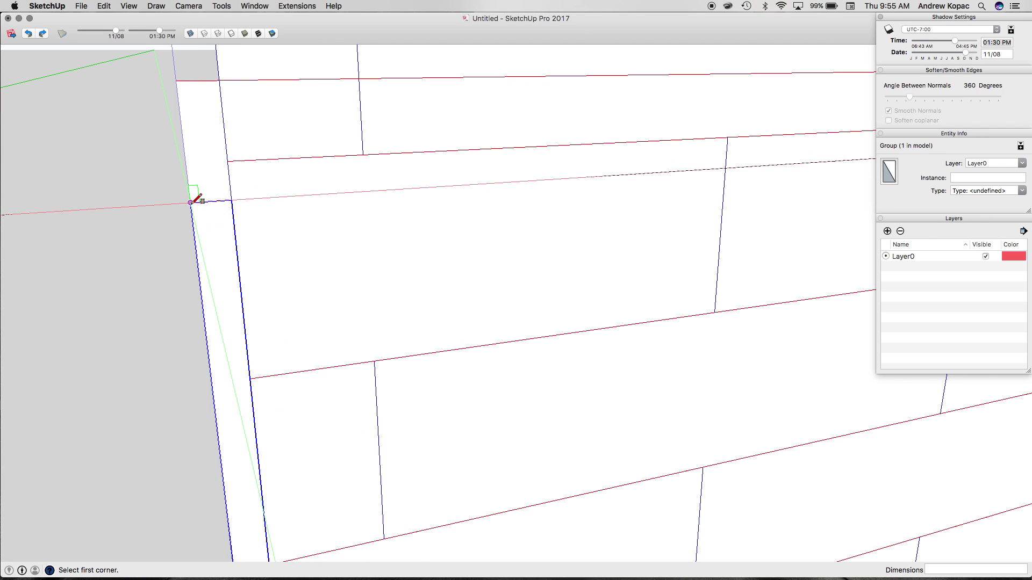
left_click(191, 202)
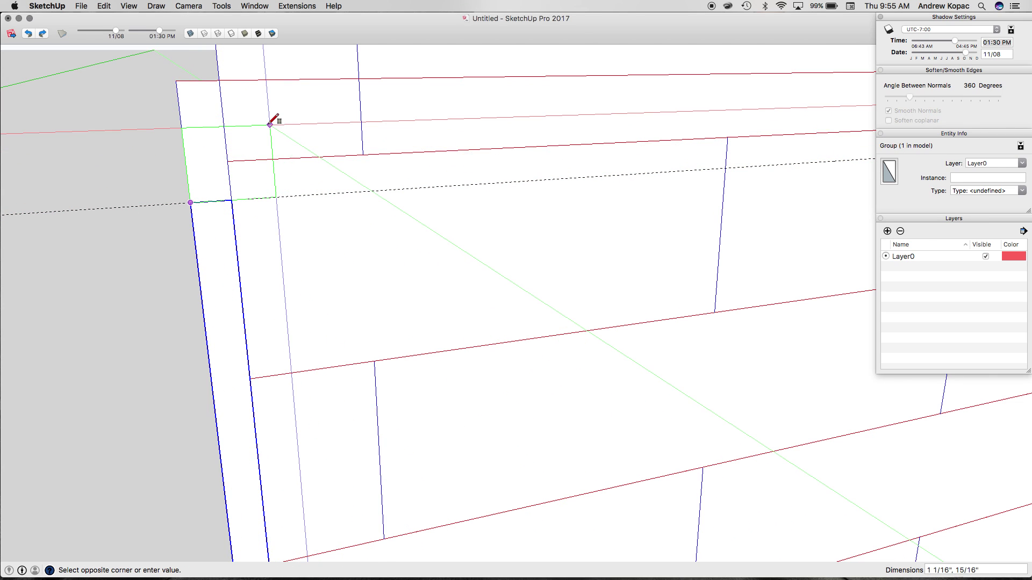
left_click(270, 126)
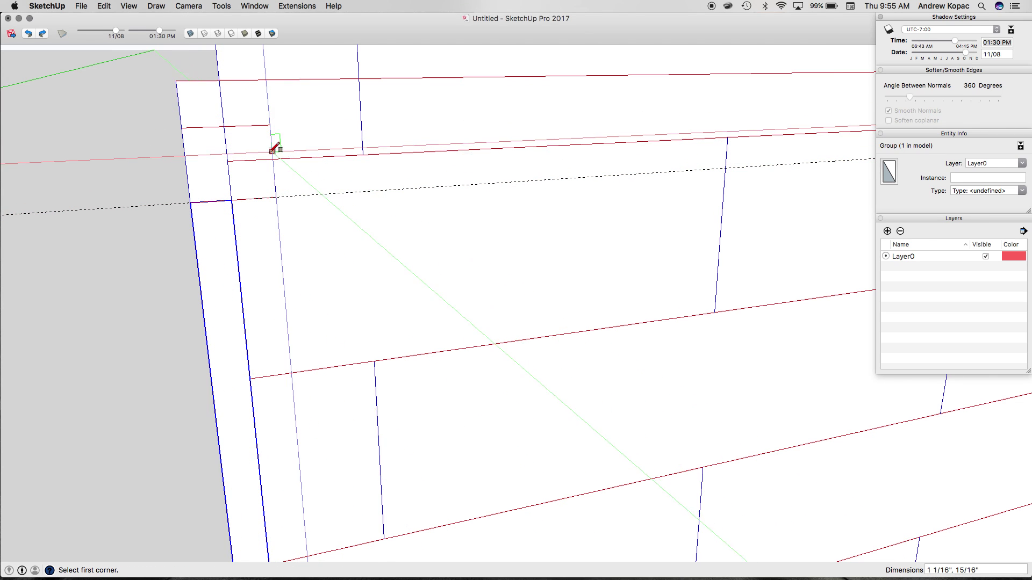
left_click(235, 125)
key("e")
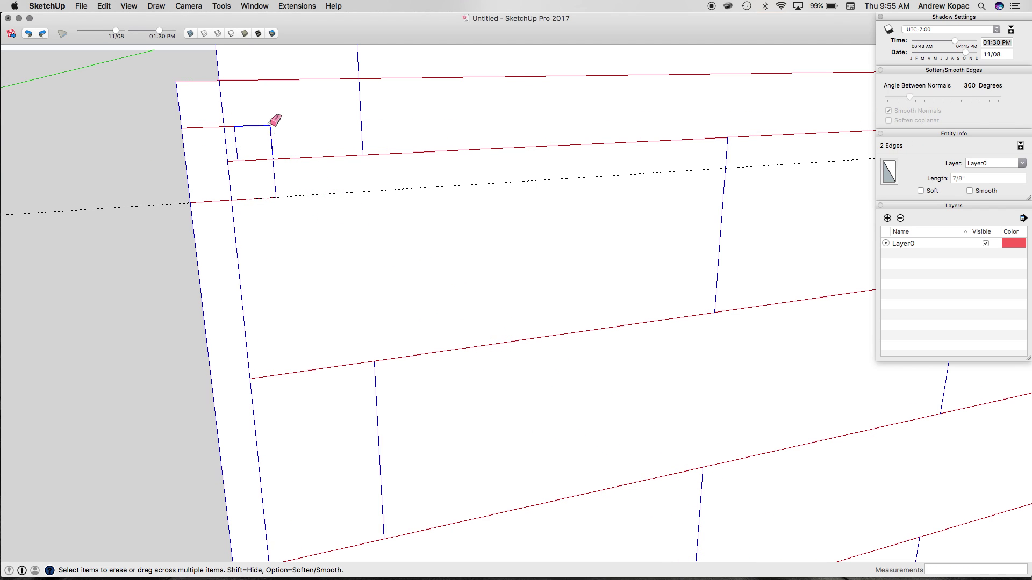
left_click_drag(272, 115, 246, 159)
- Extrude the L-shaped profile 6 9/16" out from the wall and group the resulting trim piece
key("p")
left_click(245, 164)
middle_click_drag(297, 262, 137, 215)
key("space")
triple_click(226, 278)
key("g")
- Draw a 7/16" by 6 9/16" rectangle on the trim's inner notch and extrude it 2' 3 3/8" along the tiled wall
key("r")
left_click(137, 215)
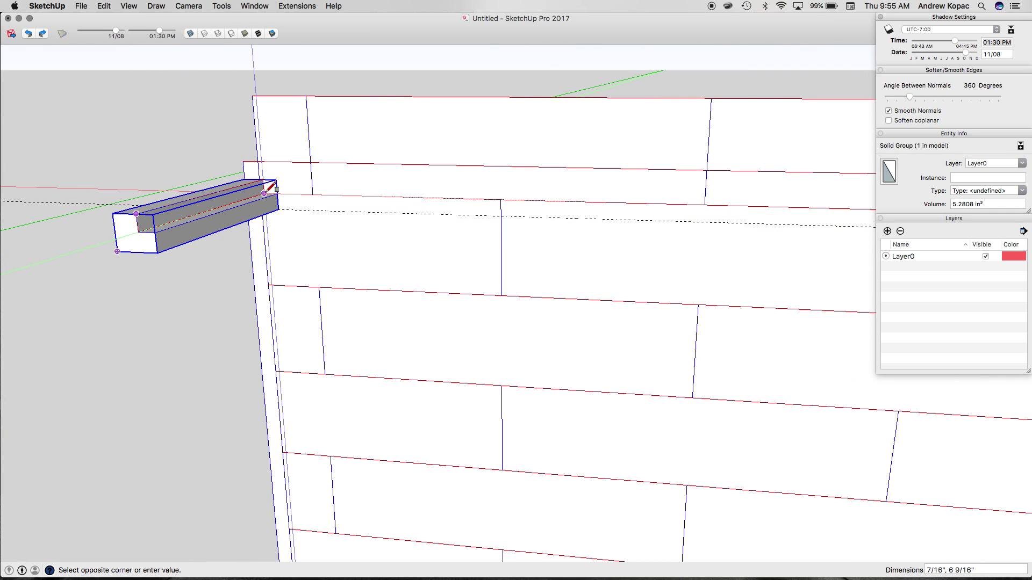
left_click(256, 192)
key("p")
left_click(257, 194)
scroll(264, 216, "down", 5)
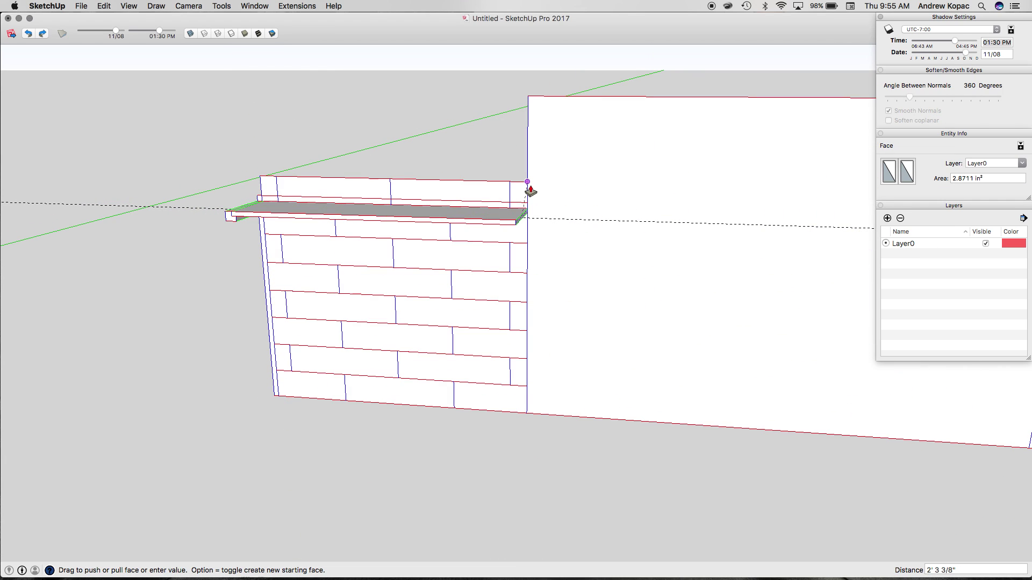
left_click(500, 213)
- Pull the thin slab's top face upward into a tall cabinet box above the tiles and group the box
scroll(477, 177, "down", 5)
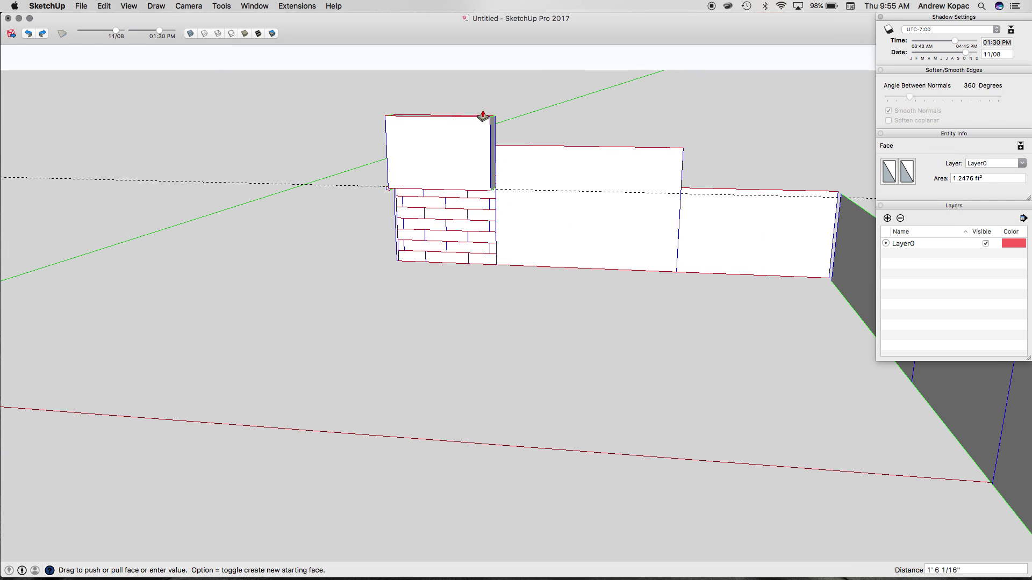
left_click(481, 115)
scroll(448, 145, "up", 5)
middle_click_drag(387, 182, 363, 135)
key("space")
left_click(330, 137)
left_click(389, 150)
- Open the trim group and push its L-shaped front face back 2 5/16" toward the wall
double_click(270, 184)
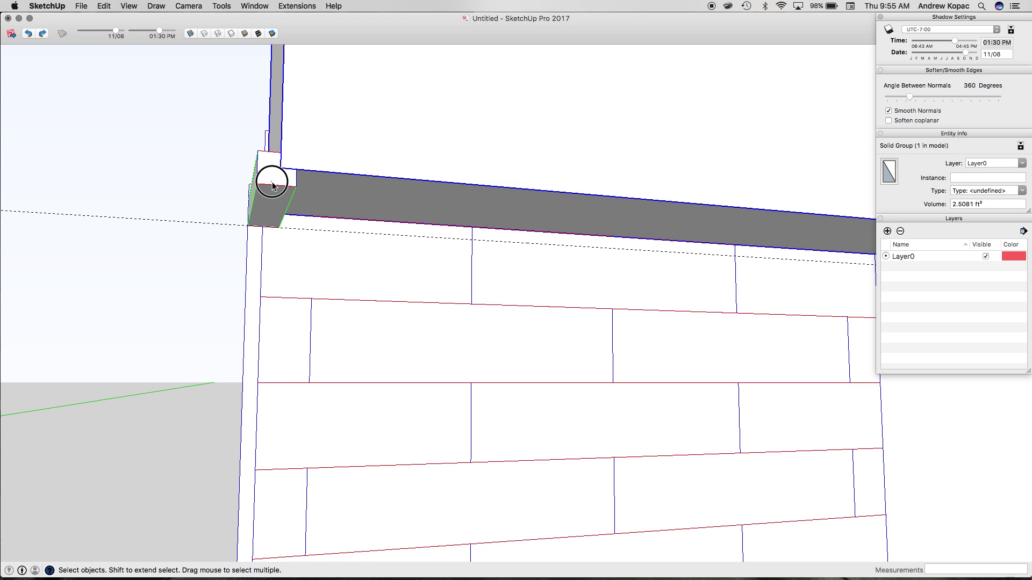
scroll(272, 186, "up", 2)
key("p")
left_click(249, 198)
left_click(240, 226)
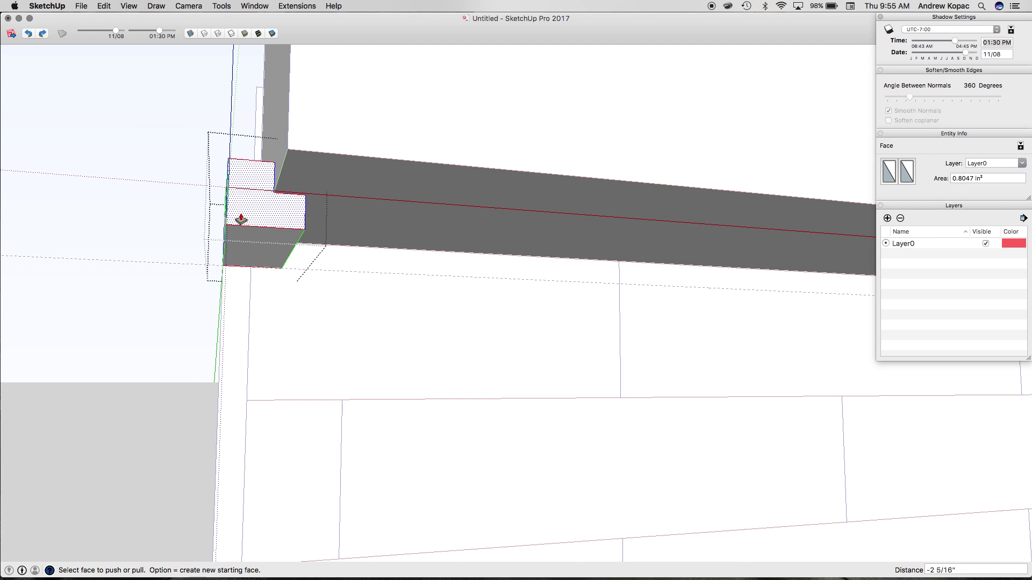
- Draw path lines from the trim's notch along the cabinet's bottom edges, around the front and back to the wall
key("l")
left_click(274, 192)
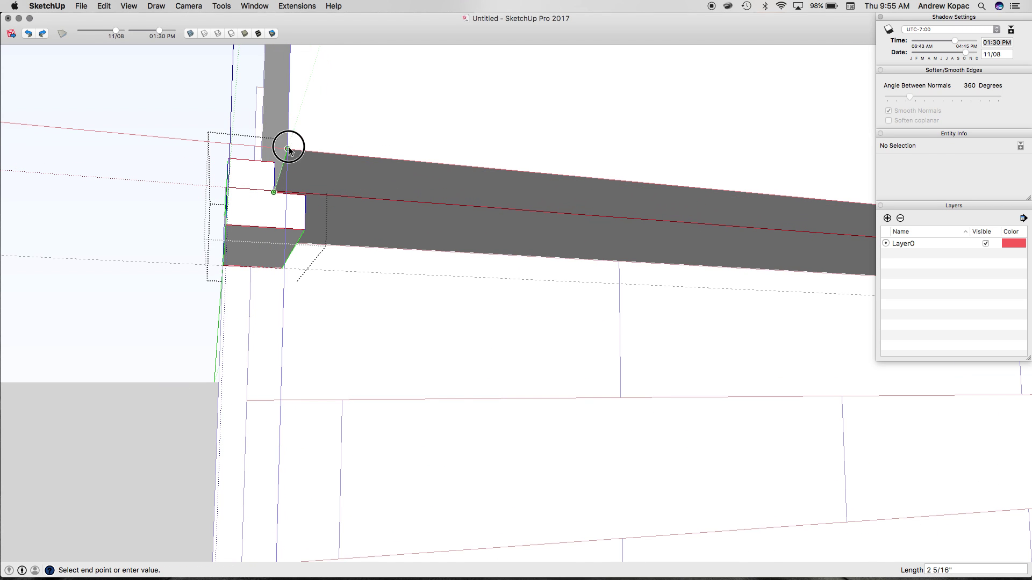
scroll(216, 192, "down", 5)
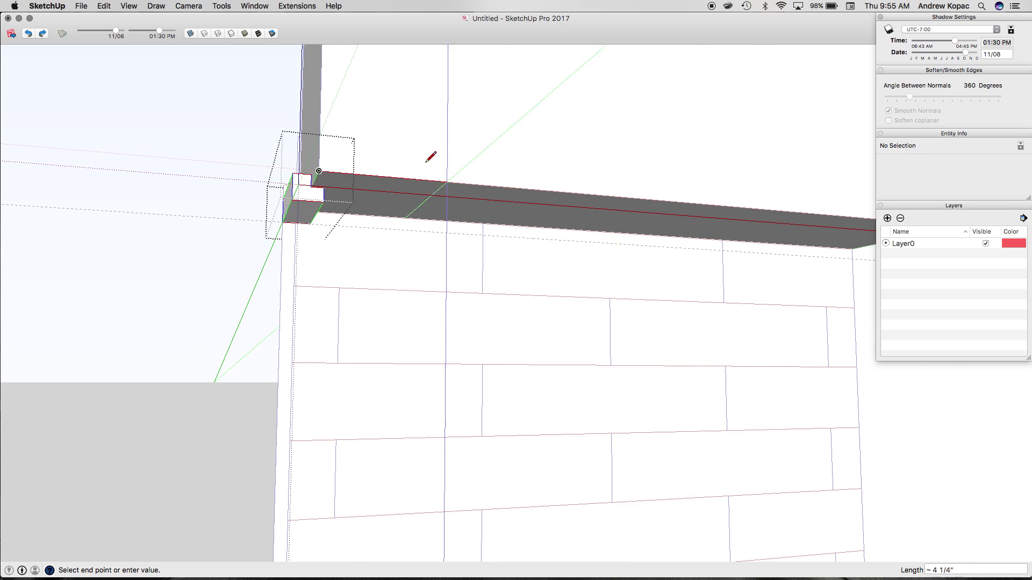
scroll(426, 157, "down", 3)
left_click(658, 171)
scroll(666, 183, "up", 5)
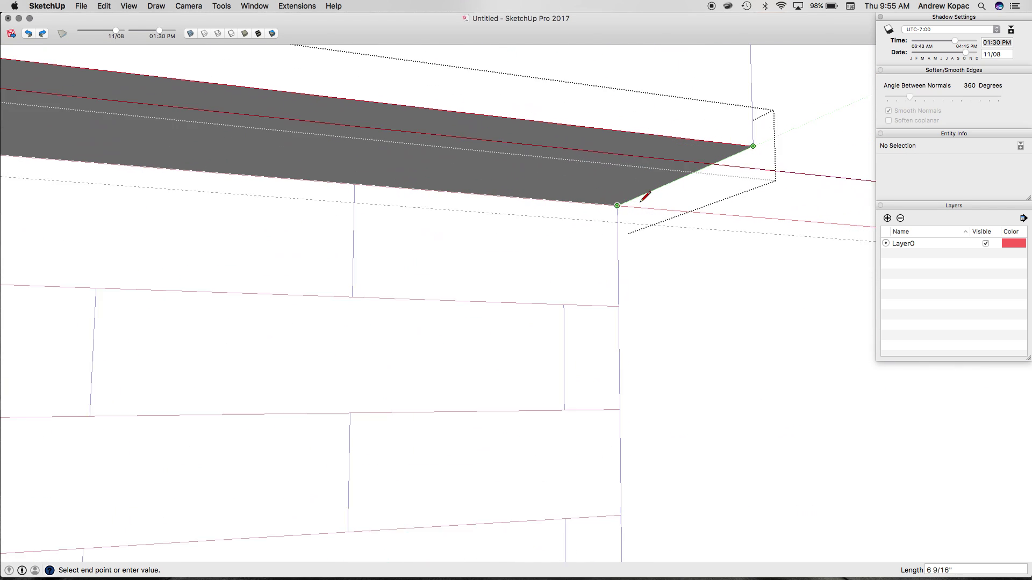
left_click(609, 207)
scroll(610, 207, "down", 5)
- Try to sweep the trim's L-shaped face around the cabinet's bottom edges with Follow Me
key("space")
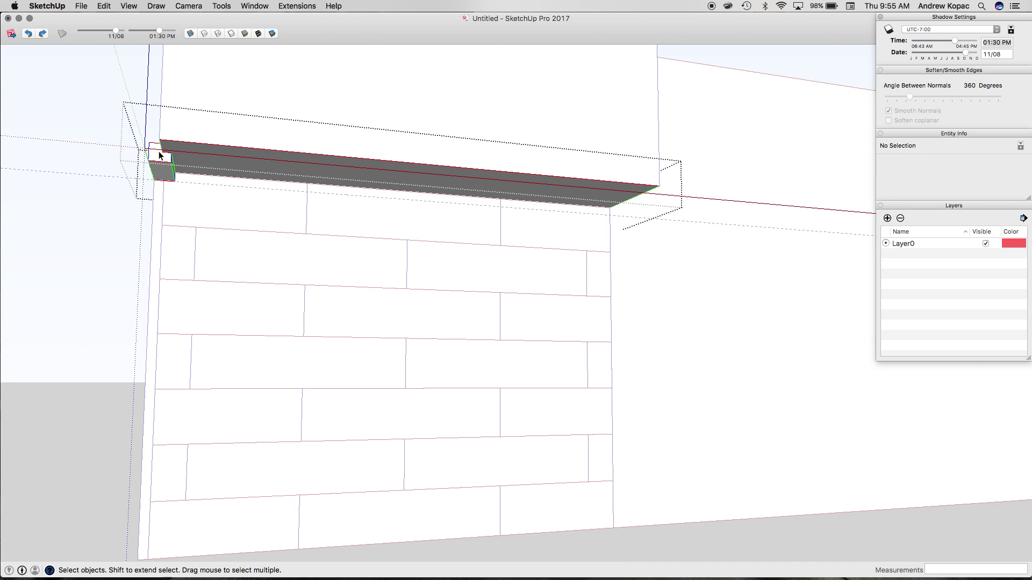
scroll(158, 151, "up", 5)
key("p")
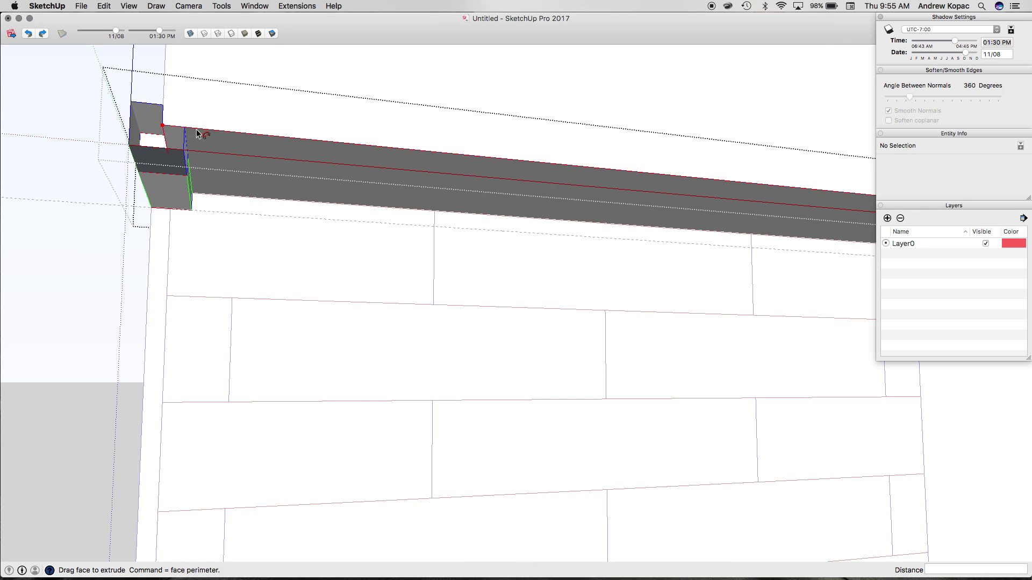
scroll(198, 134, "down", 5)
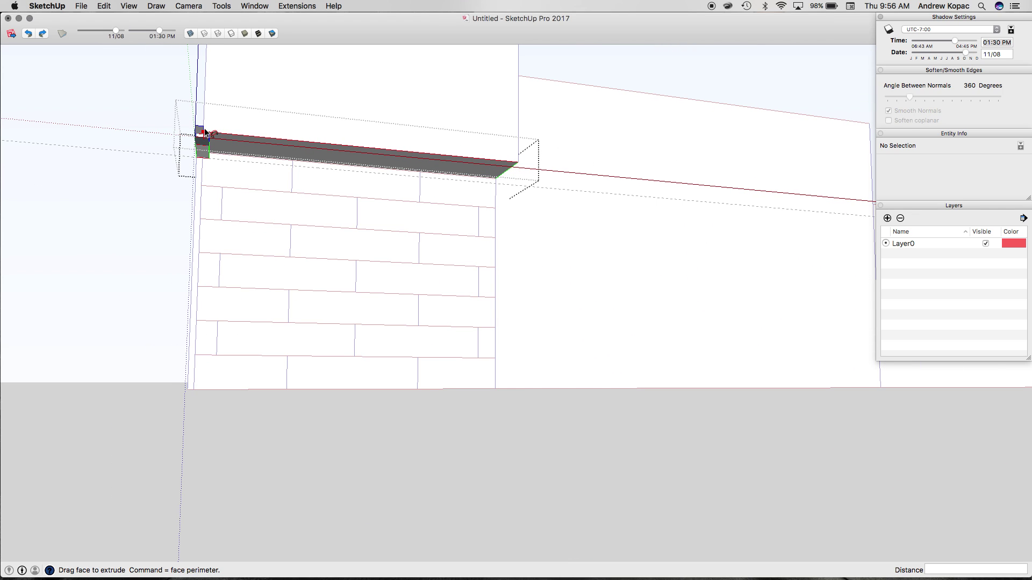
scroll(198, 138, "up", 5)
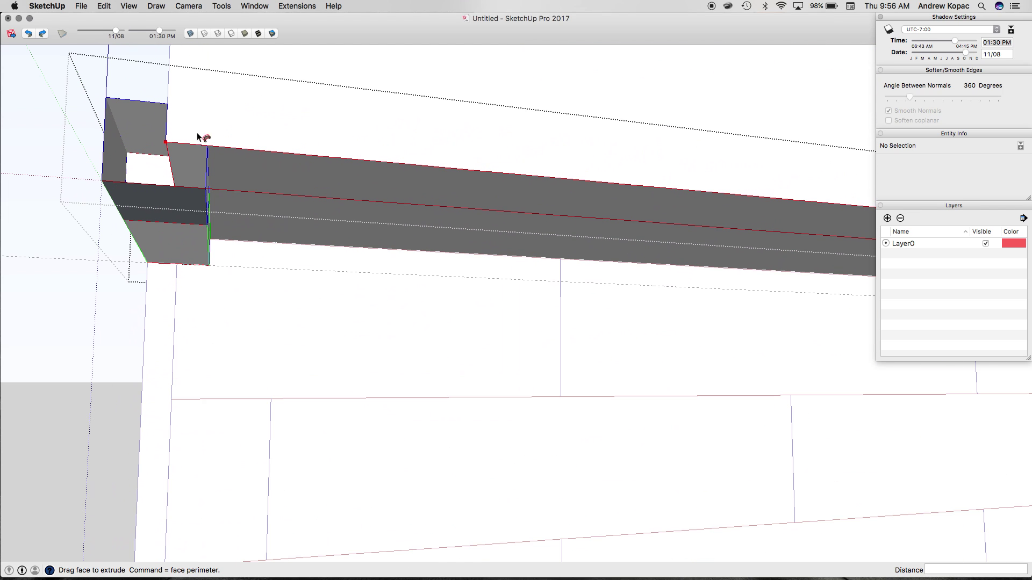
middle_click_drag(199, 149, 364, 269)
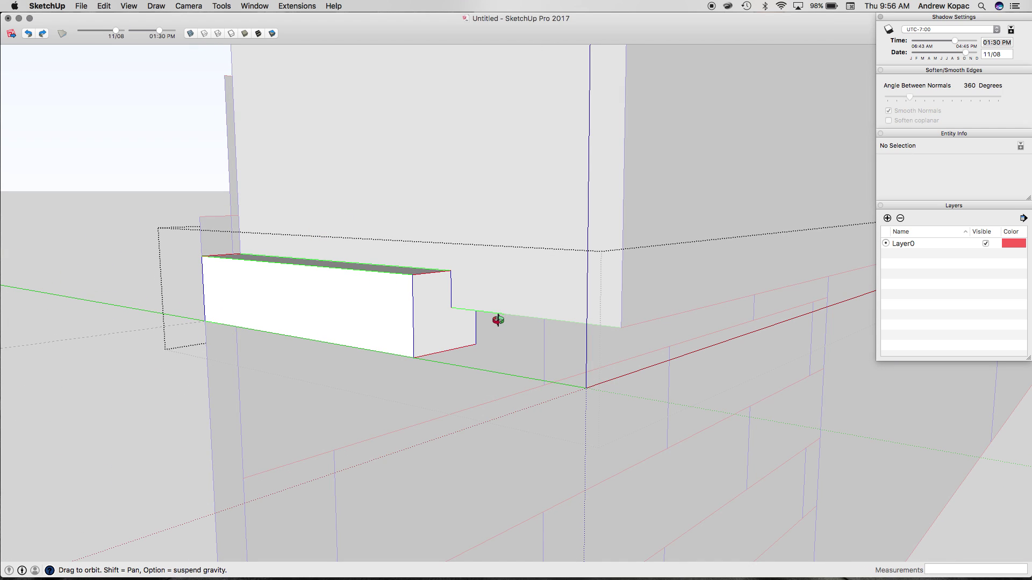
left_click_drag(458, 317, 642, 316)
key("l")
left_click(619, 322)
scroll(651, 278, "down", 3)
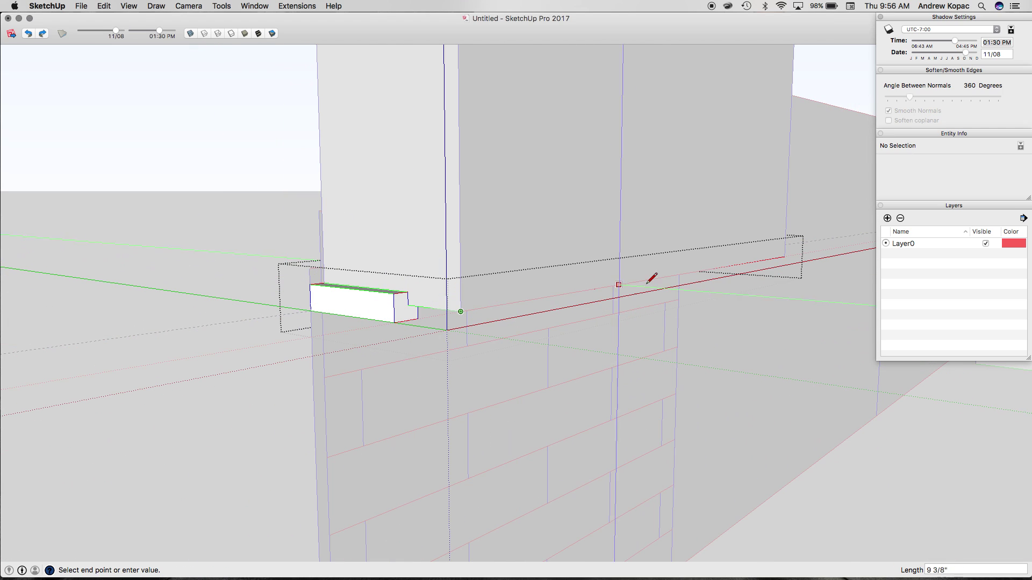
key("space")
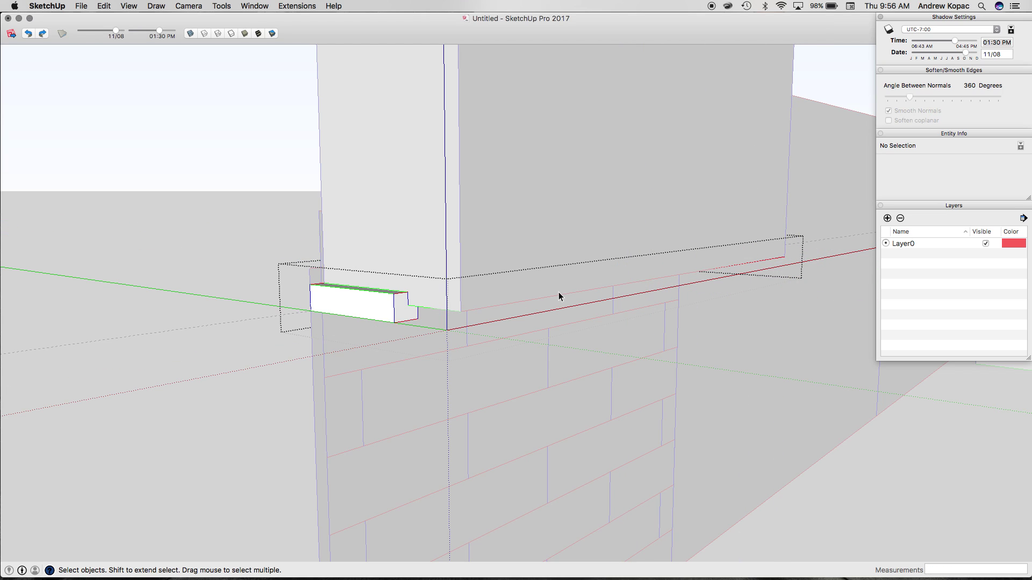
key("p")
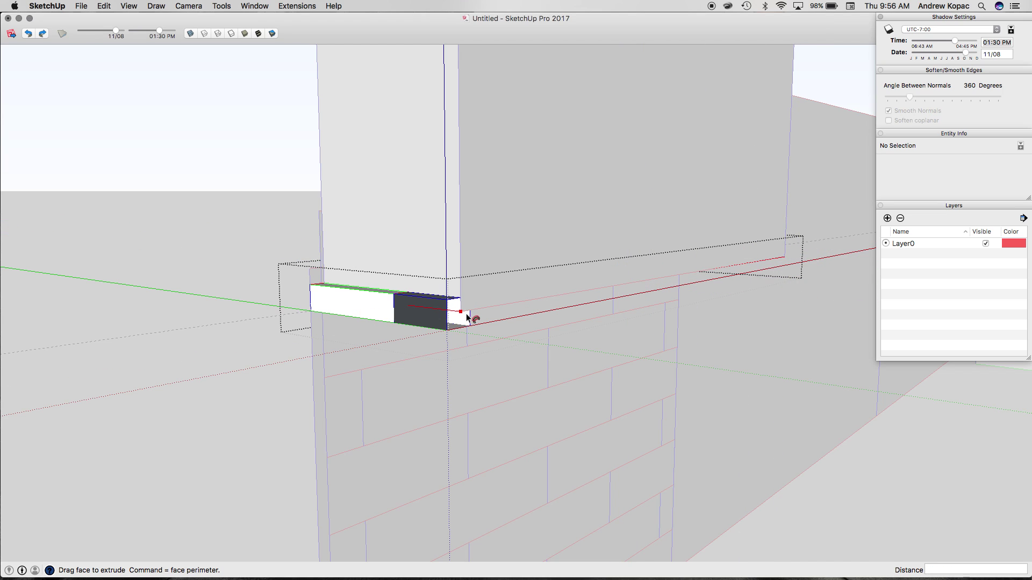
- Copy the L-shaped end face, then delete the extruded trim and its path lines inside the group
key("space")
triple_click(405, 317)
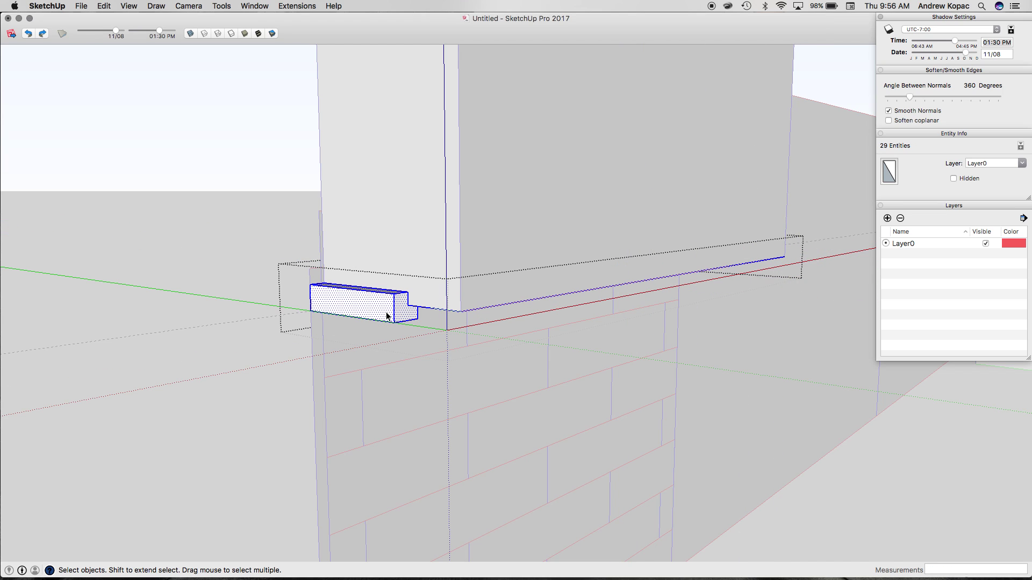
double_click(406, 317)
triple_click(388, 298)
key("Delete")
- Draw a rectangle covering the cabinet's underside, from its outer corner at the wall to the opposite front corner
middle_click_drag(388, 298, 265, 200)
scroll(265, 201, "up", 5)
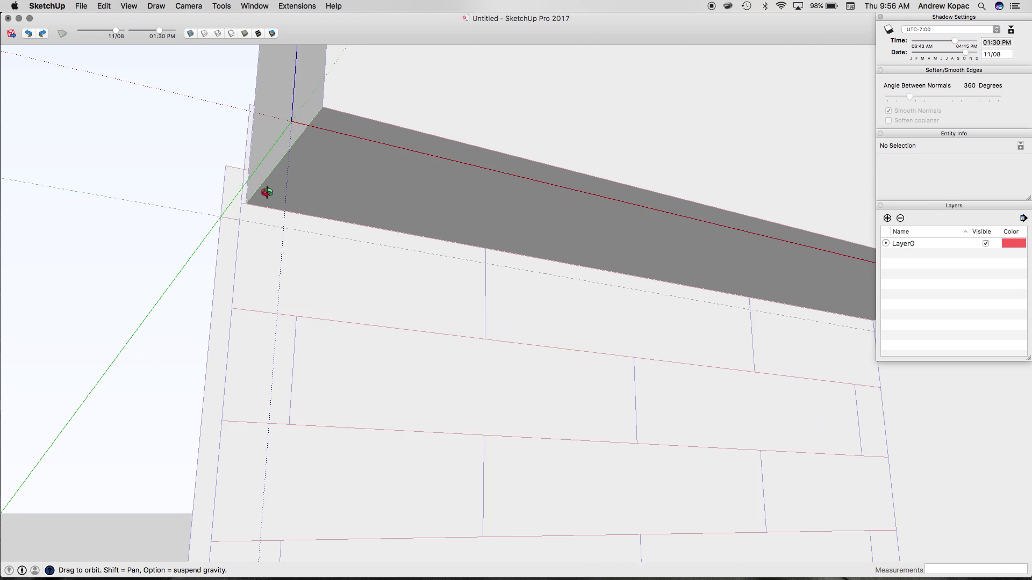
key("r")
left_click(217, 221)
scroll(217, 220, "down", 5)
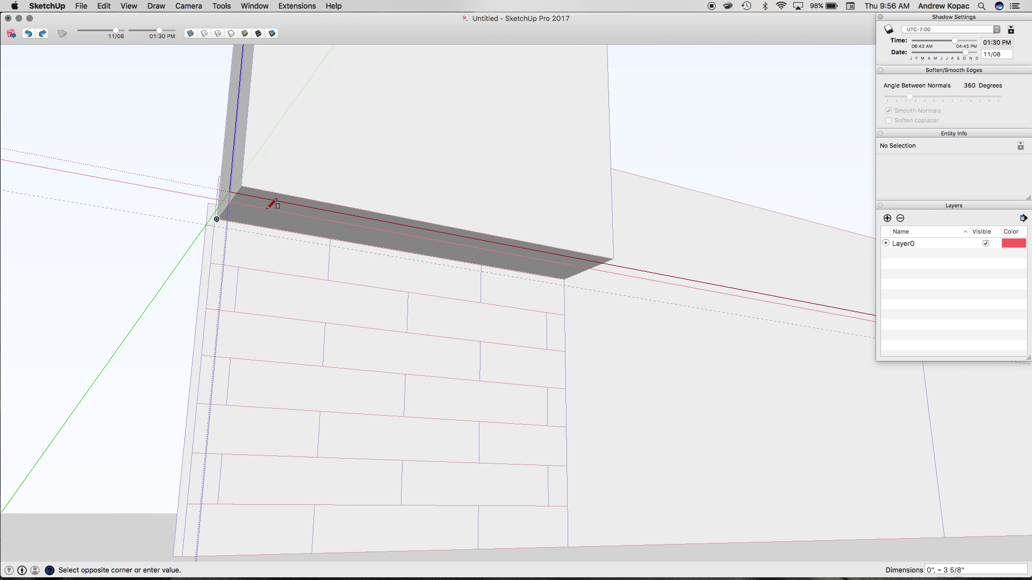
left_click(613, 259)
scroll(328, 255, "up", 3)
- Paste the L-shaped profile and move its upper outer corner to the cabinet's bottom corner at the wall
key("cmd+v")
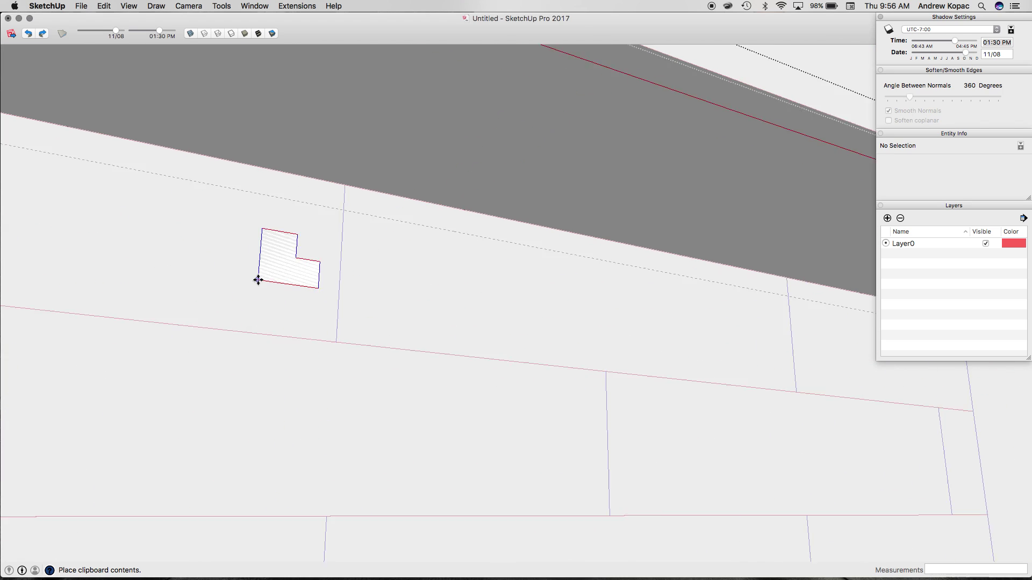
scroll(193, 292, "down", 3)
left_click(195, 272)
left_click(195, 273)
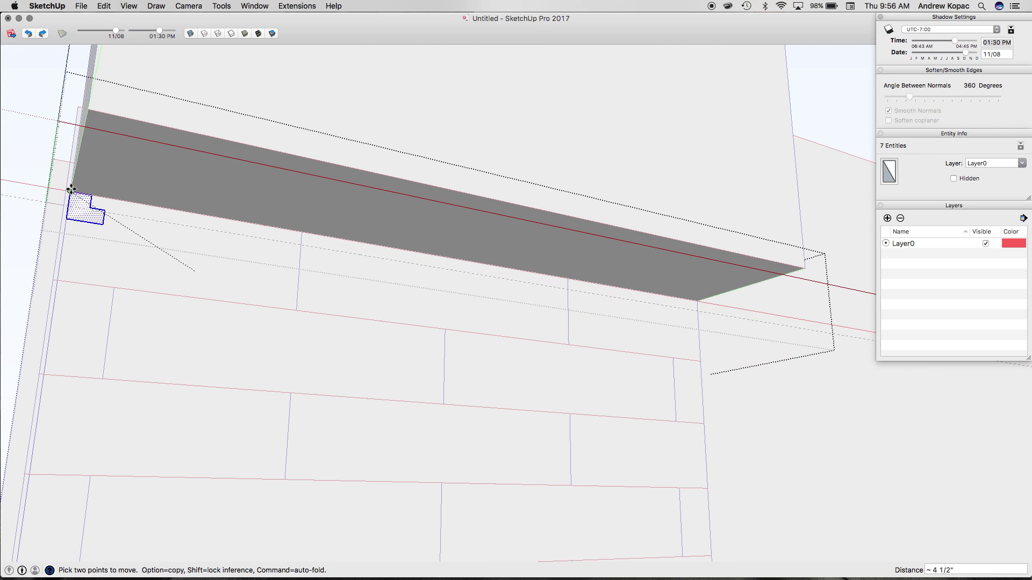
left_click(71, 189)
- Try to move the ungrouped L-shaped profile by its lower outer corner to the narrow strip's upper outer corner
scroll(198, 276, "down", 5)
middle_click_drag(198, 276, 163, 329)
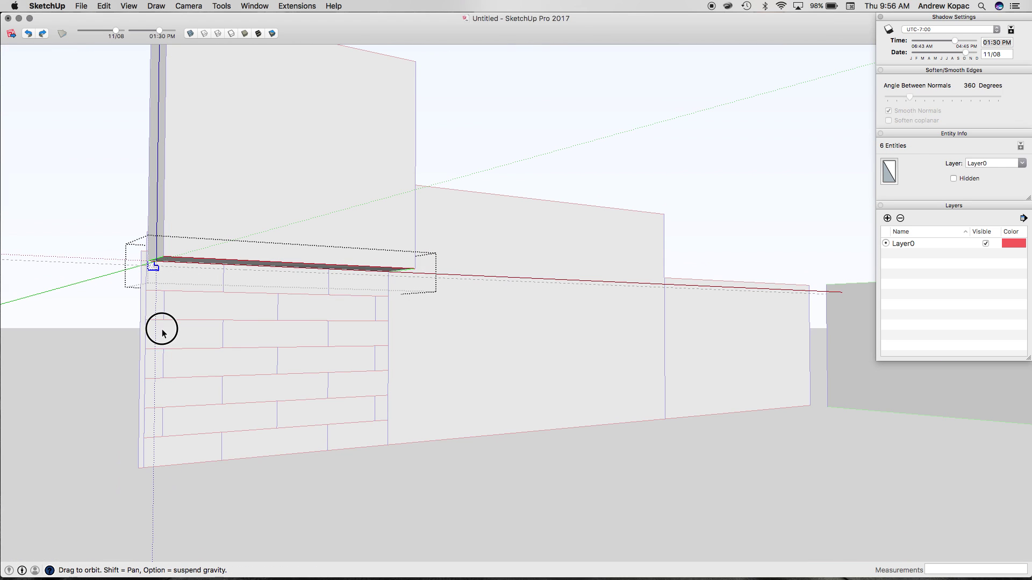
scroll(149, 267, "up", 5)
middle_click_drag(150, 267, 293, 345)
scroll(210, 258, "down", 4)
middle_click_drag(280, 310, 283, 205)
scroll(263, 350, "up", 3)
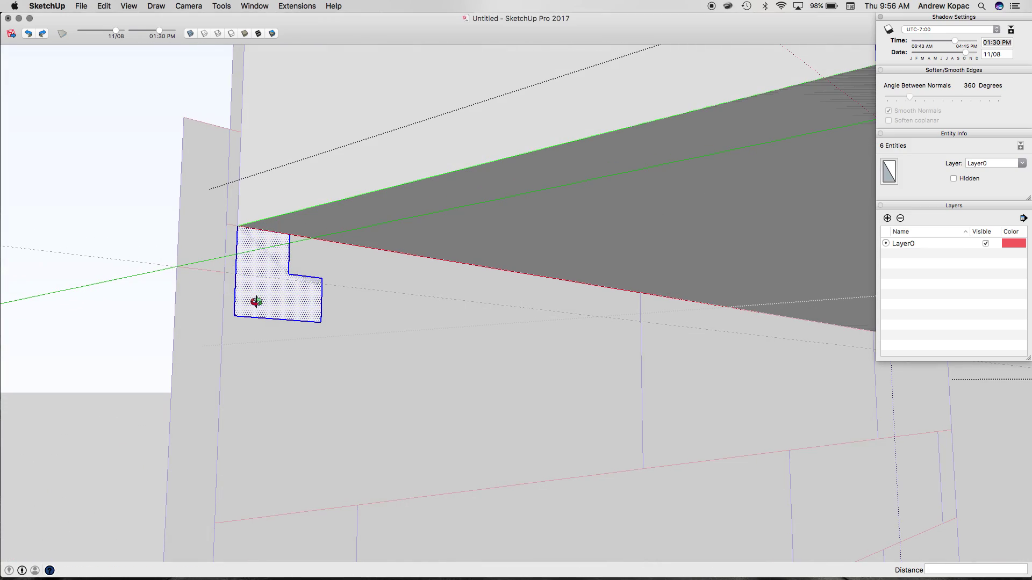
key("m")
left_click(227, 311)
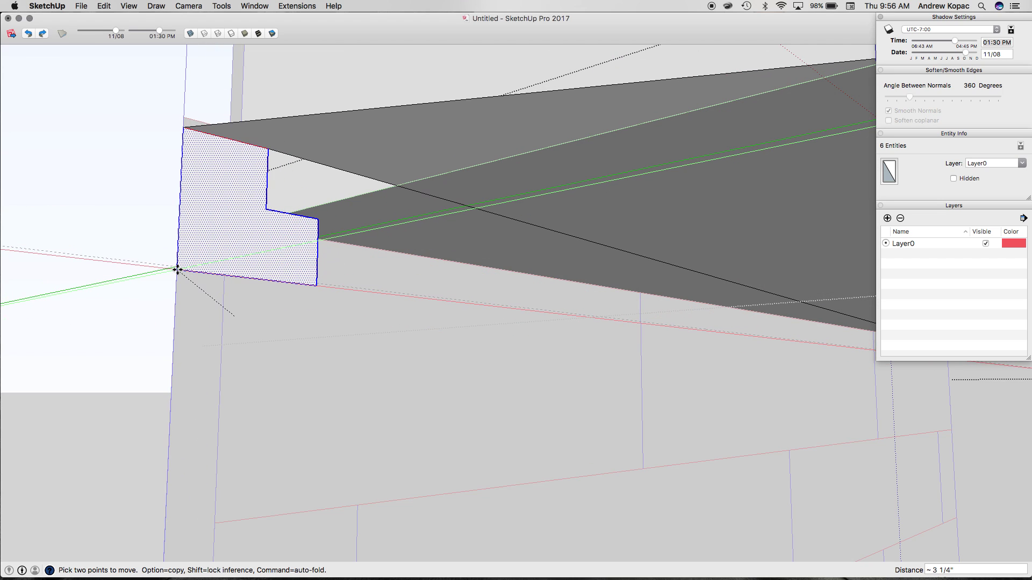
- Group the L-shaped profile and move its lower outer corner to the narrow strip's upper outer corner on the guide line
key("space")
left_click(281, 309)
key("m")
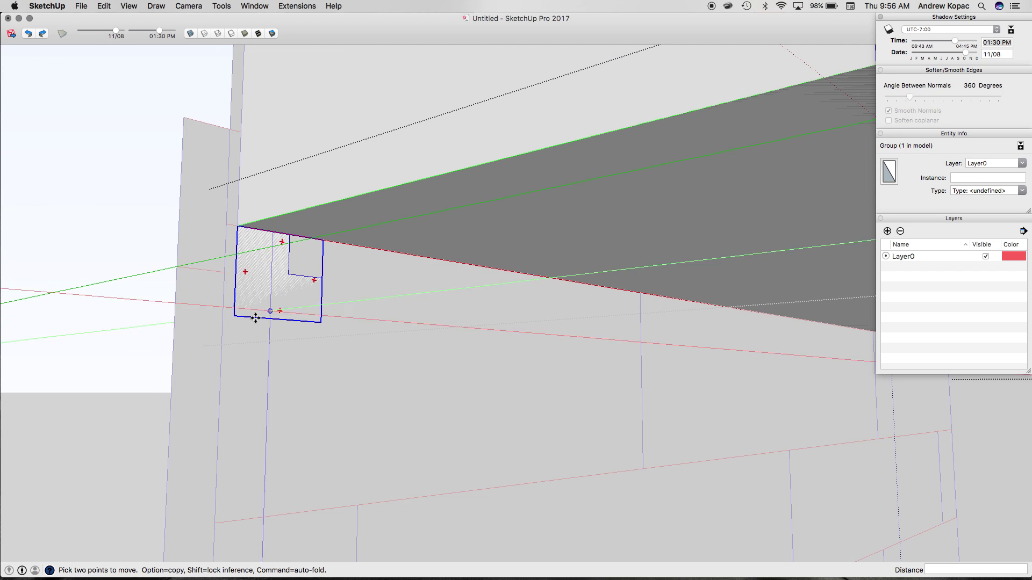
left_click(238, 315)
left_click(178, 270)
key("space")
left_click(267, 185)
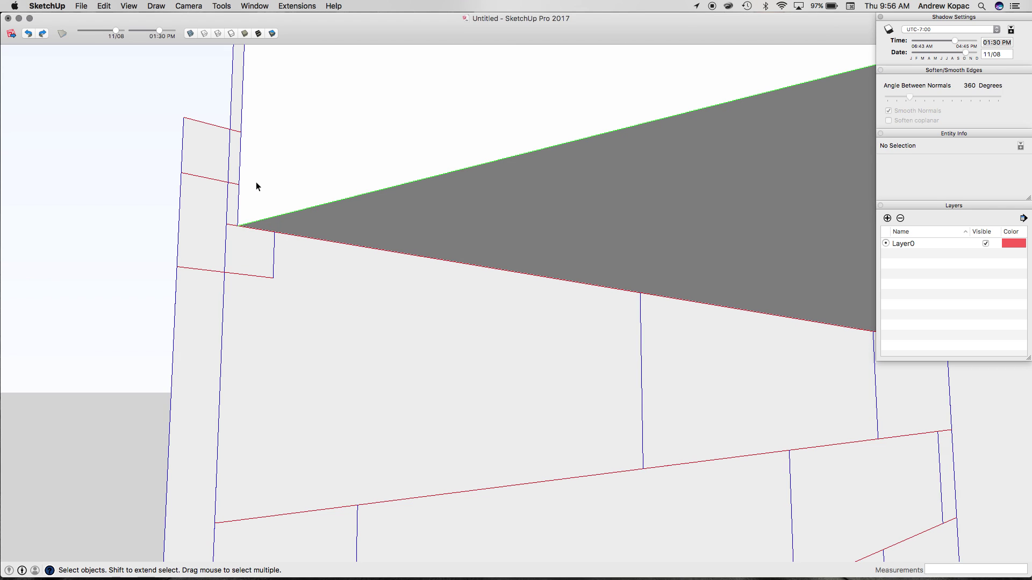
- Open the nested profile group and draw a 2' 3 3/8" by 6 9/16" rectangle across the cabinet's underside
left_click(210, 261)
double_click(220, 259)
double_click(240, 256)
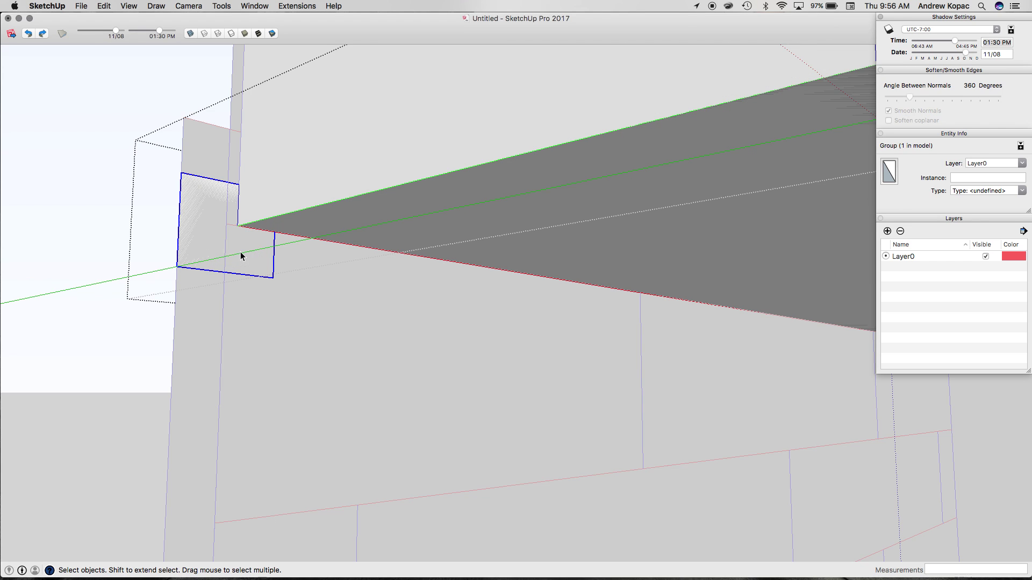
key("r")
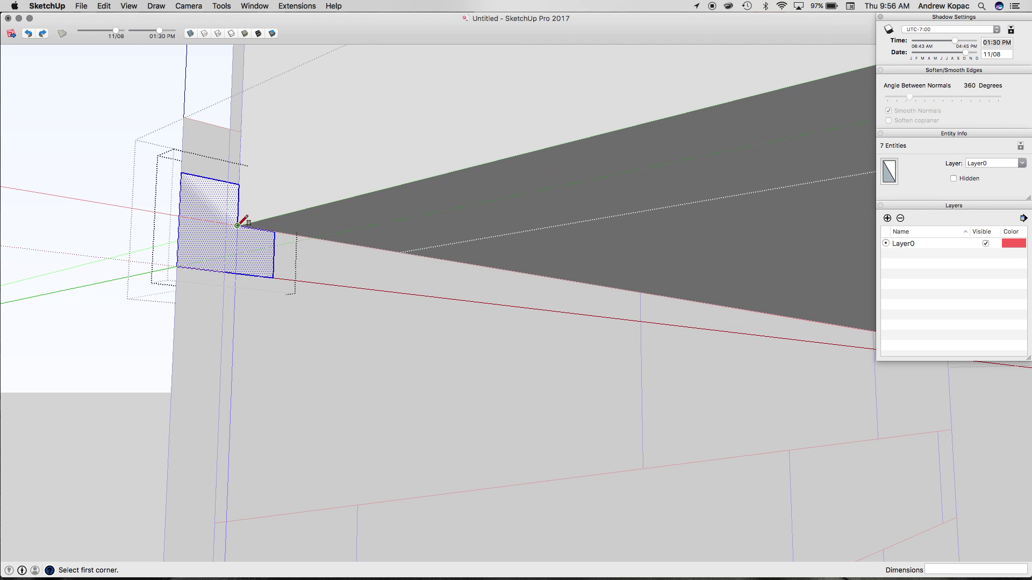
left_click(180, 237)
scroll(183, 233, "down", 3)
left_click(453, 260)
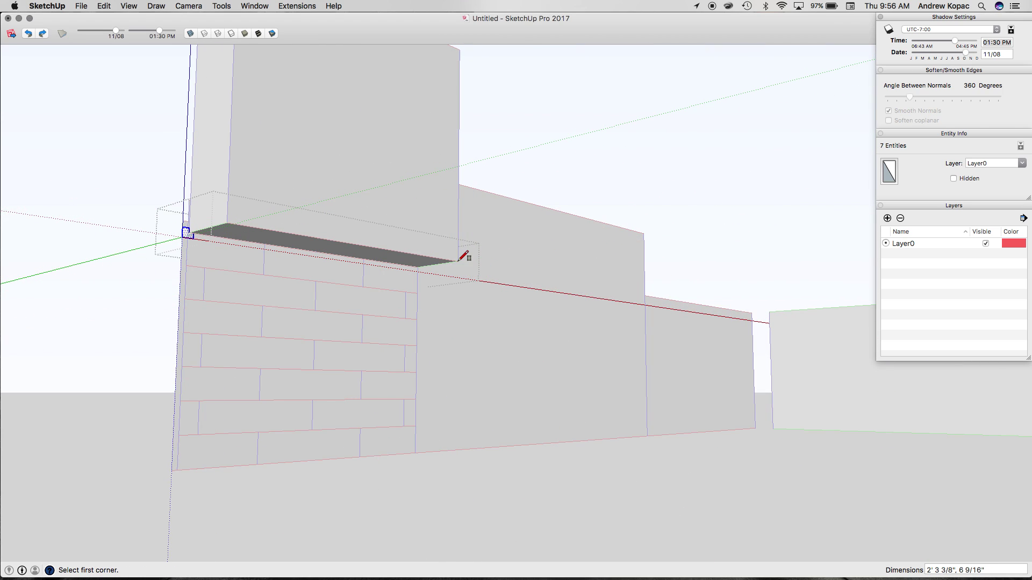
- Extrude the L-shaped profile around the cabinet's underside outline with Follow Me
scroll(189, 228, "up", 5)
key("space")
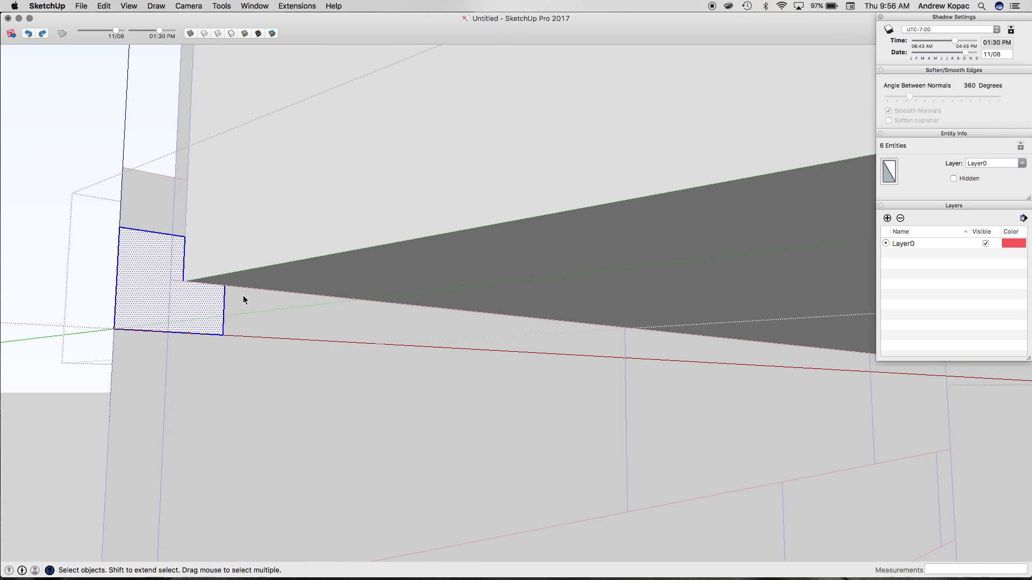
left_click(262, 290)
left_click(210, 327)
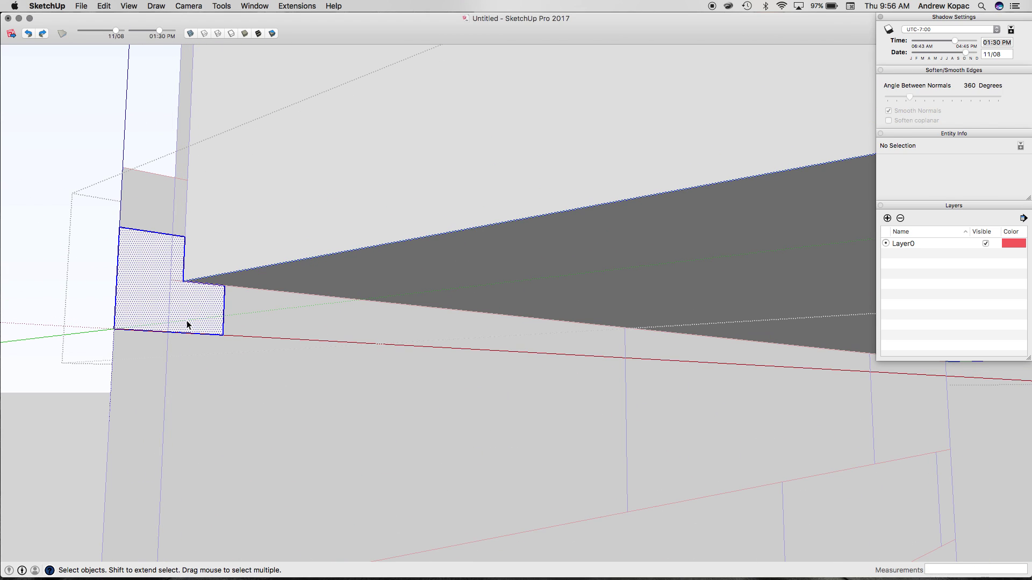
left_click(172, 299)
key("p")
key("space")
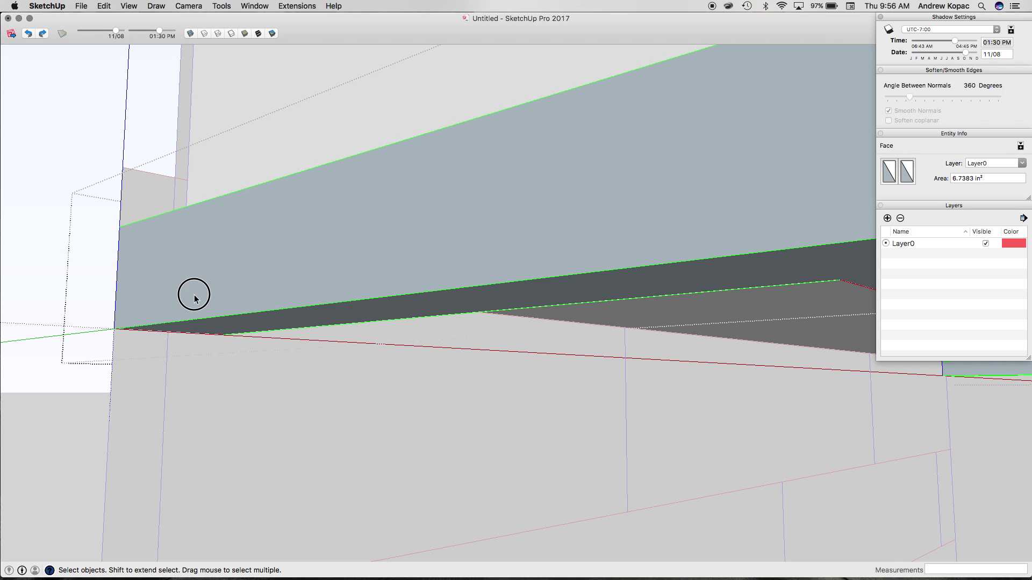
- Reverse the faces of the whole L-shaped trim and leave its group
triple_click(194, 297)
right_click(194, 296)
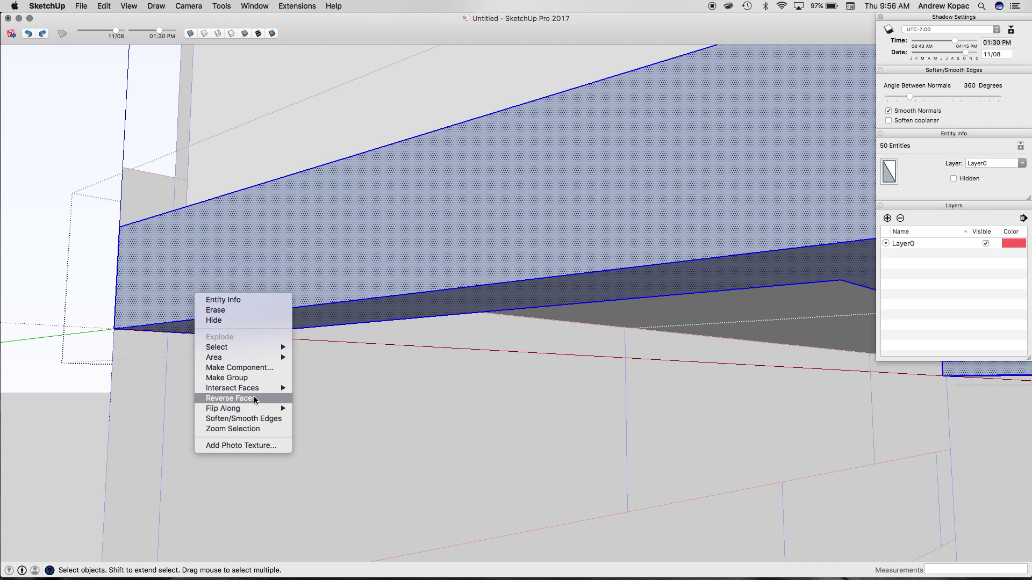
left_click(256, 398)
scroll(183, 369, "down", 3)
middle_click_drag(195, 366, 183, 345)
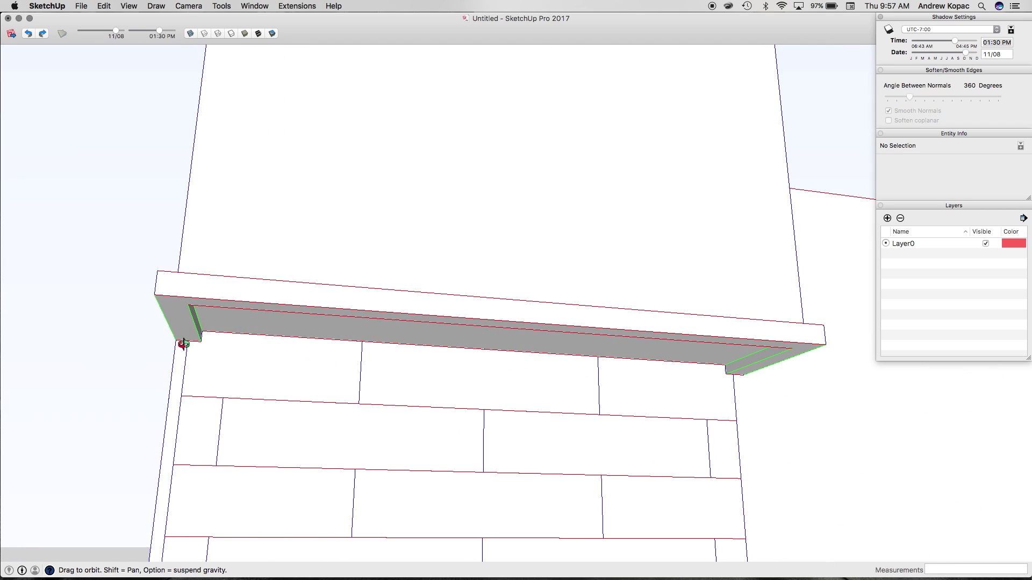
- Measure the visible height of the top tile row from its lower joint up to the trim
scroll(172, 380, "up", 3)
scroll(306, 191, "down", 5)
scroll(332, 306, "up", 5)
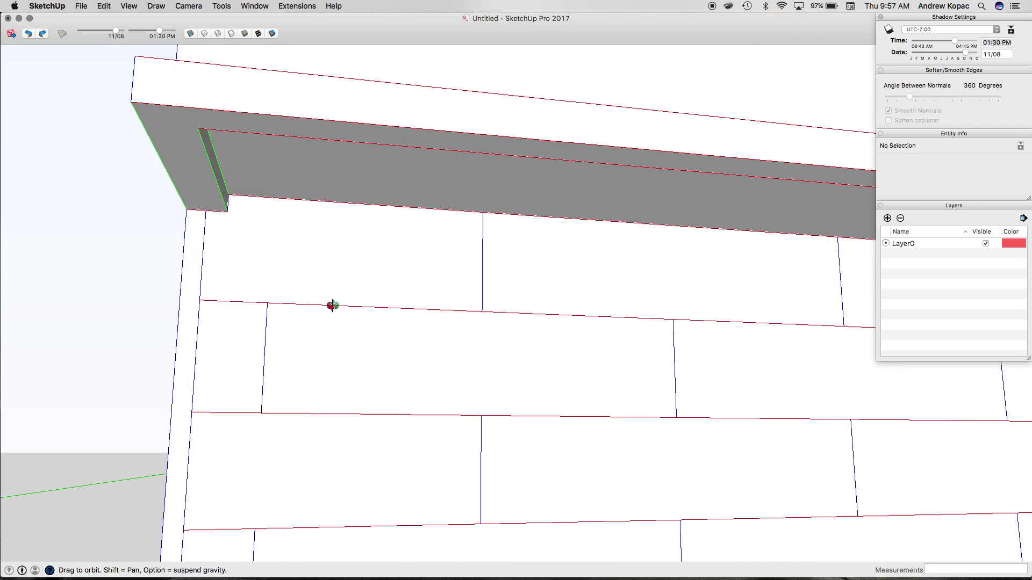
key("t")
left_click(284, 407)
left_click(283, 412)
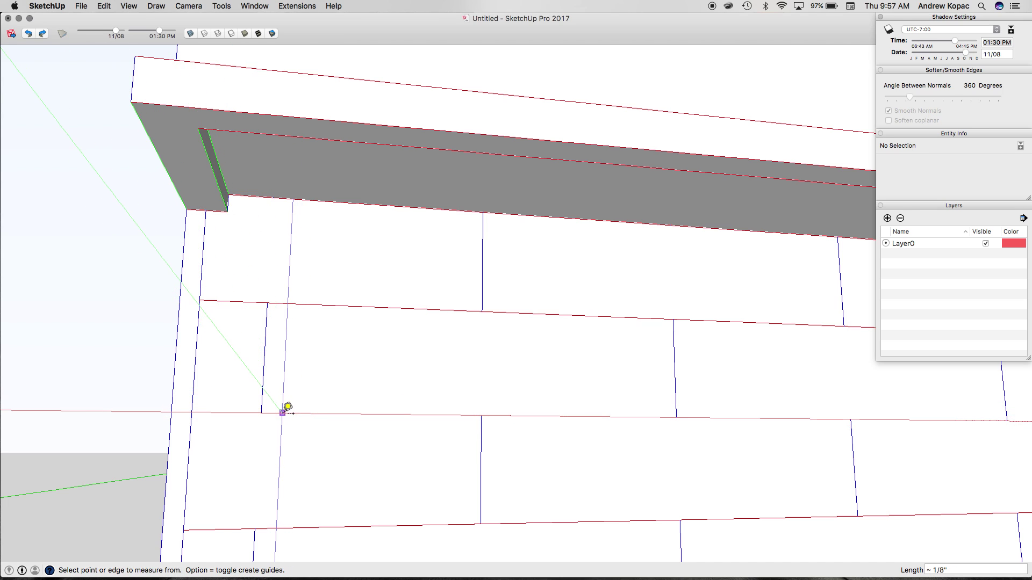
left_click(283, 413)
left_click(285, 304)
left_click(285, 304)
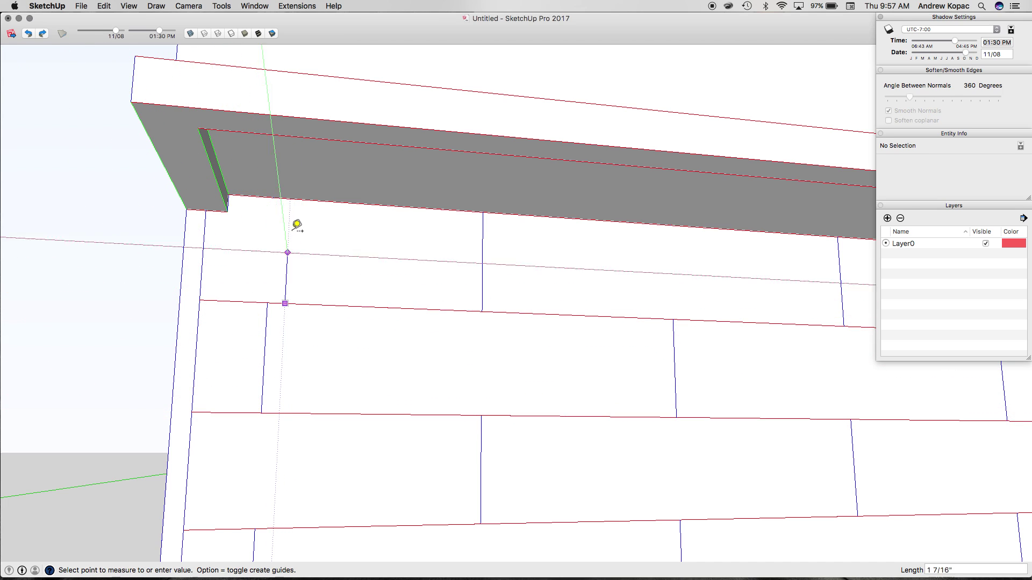
left_click(295, 196)
- Move the cabinet and its trim together down 1 3/4" over the top tile row
scroll(288, 184, "down", 5)
middle_click_drag(288, 184, 362, 262)
scroll(365, 263, "up", 5)
scroll(446, 314, "down", 10)
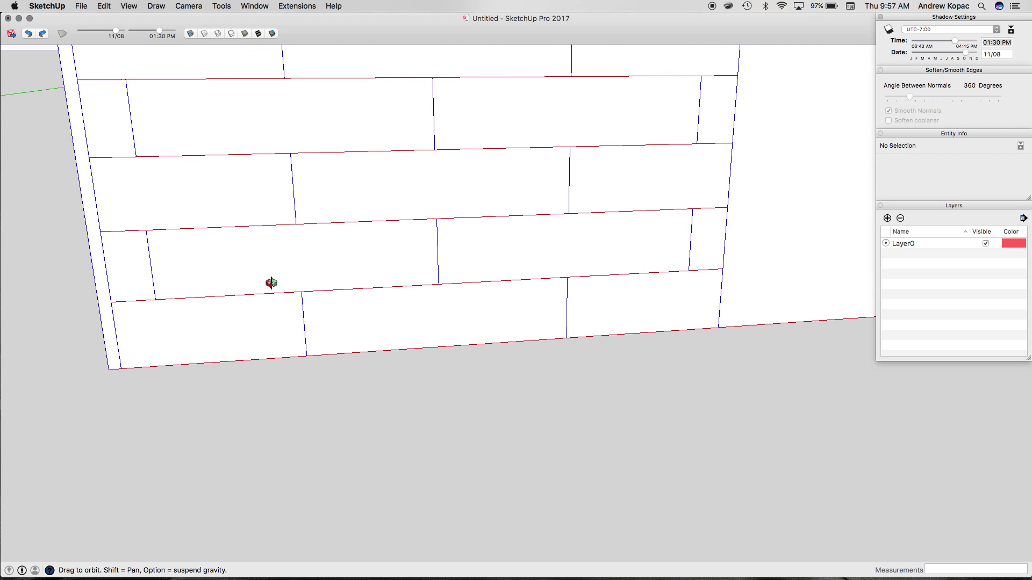
left_click(267, 30)
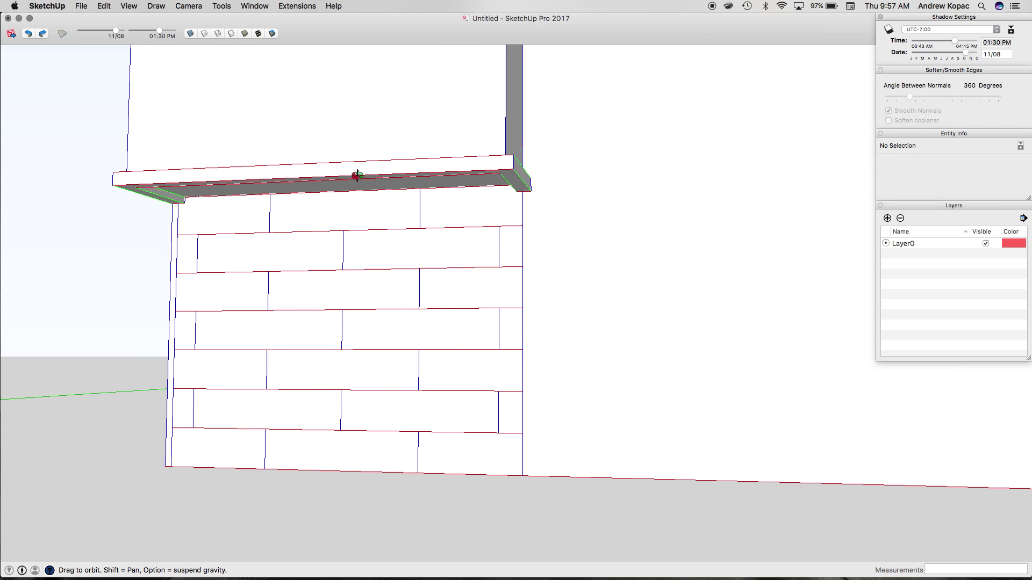
middle_click_drag(357, 176, 318, 170)
left_click(318, 171)
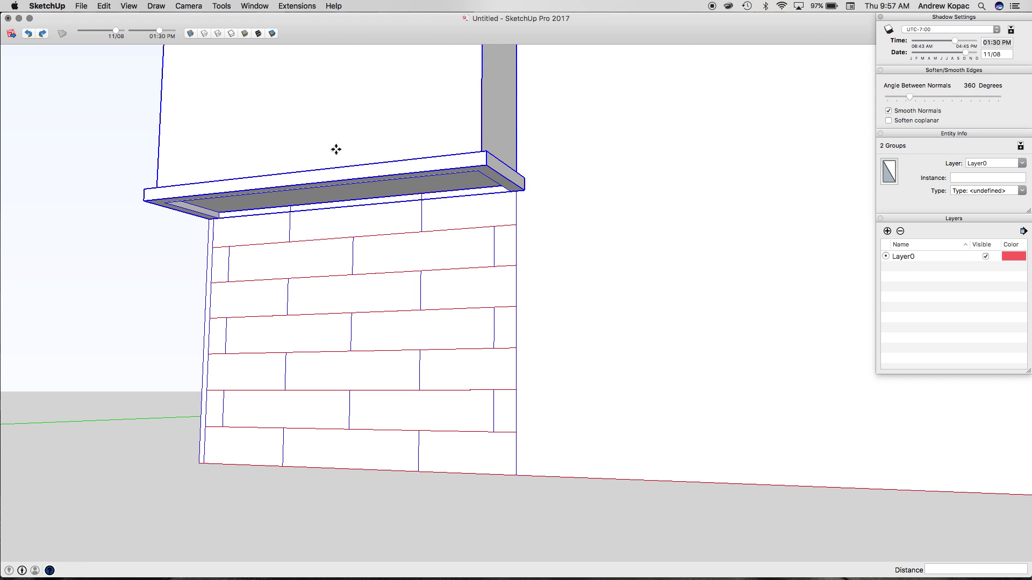
left_click(336, 150)
left_click(336, 160)
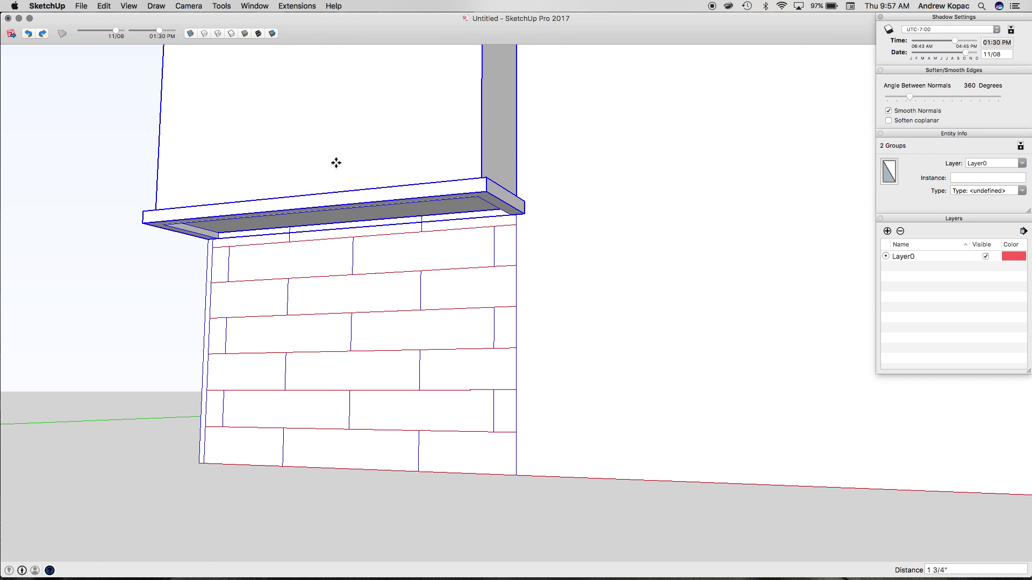
- Undo the last downward move of the cabinet and trim
key("space")
left_click(328, 296)
middle_click_drag(273, 250, 431, 277)
scroll(153, 223, "up", 5)
middle_click_drag(153, 224, 214, 246)
scroll(213, 246, "down", 5)
key("super+z")
- Examine how the tile rows and narrow end strip meet the trim beneath the cabinet
middle_click_drag(347, 297, 462, 247)
scroll(361, 231, "down", 5)
scroll(530, 220, "up", 5)
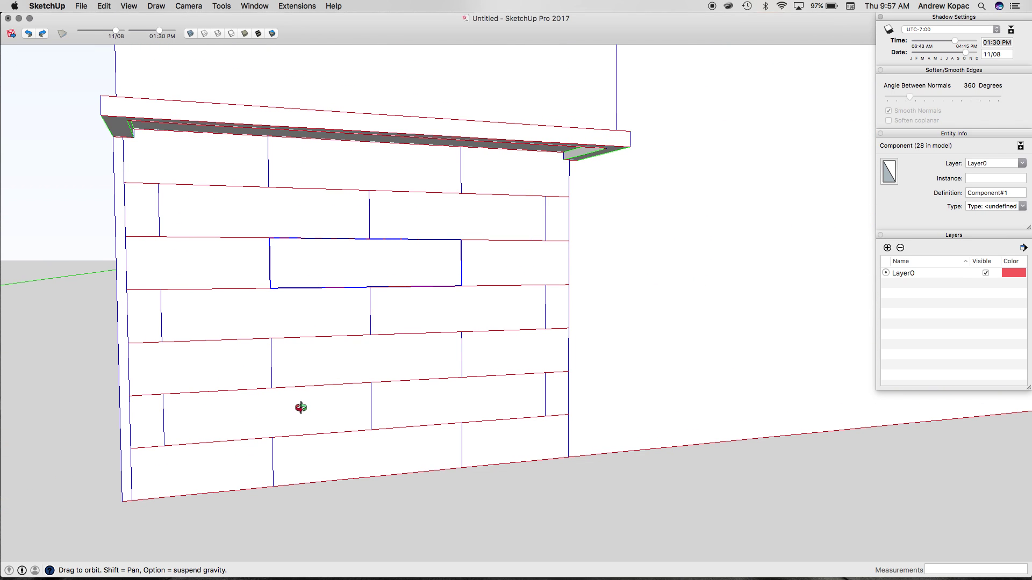
left_click_drag(289, 312, 203, 189)
scroll(223, 167, "up", 5)
scroll(193, 172, "down", 5)
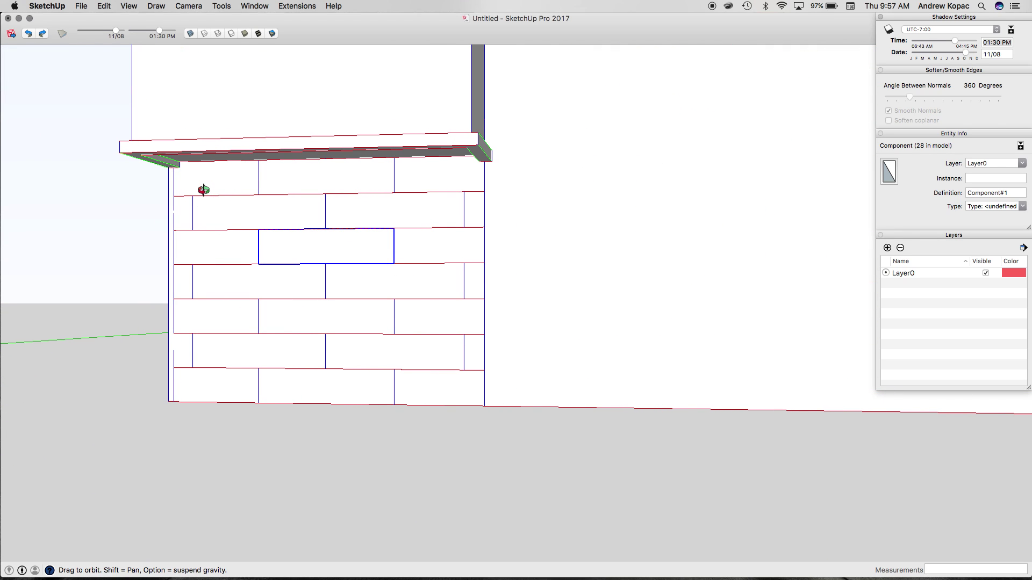
scroll(210, 175, "up", 5)
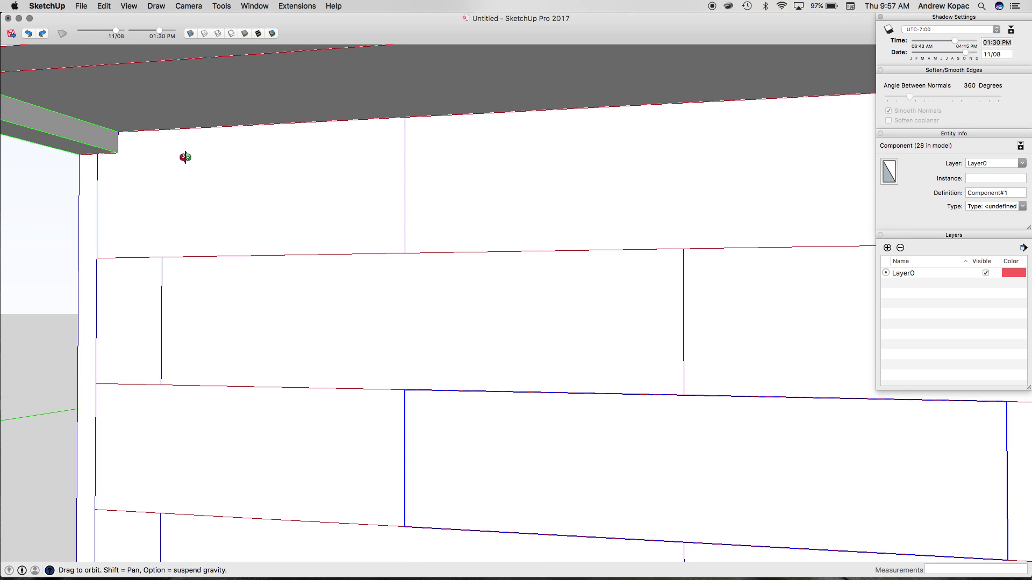
scroll(152, 154, "down", 5)
left_click_drag(198, 104, 202, 263)
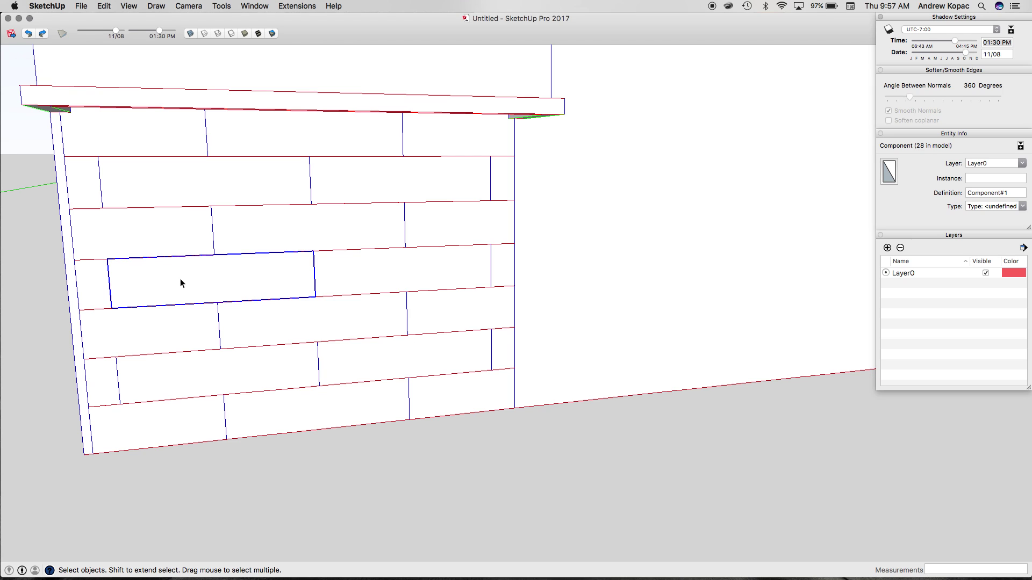
- Copy a full tile and paste it at the lowest wall section's bottom corner beside the middle section
key("o")
scroll(121, 275, "down", 8)
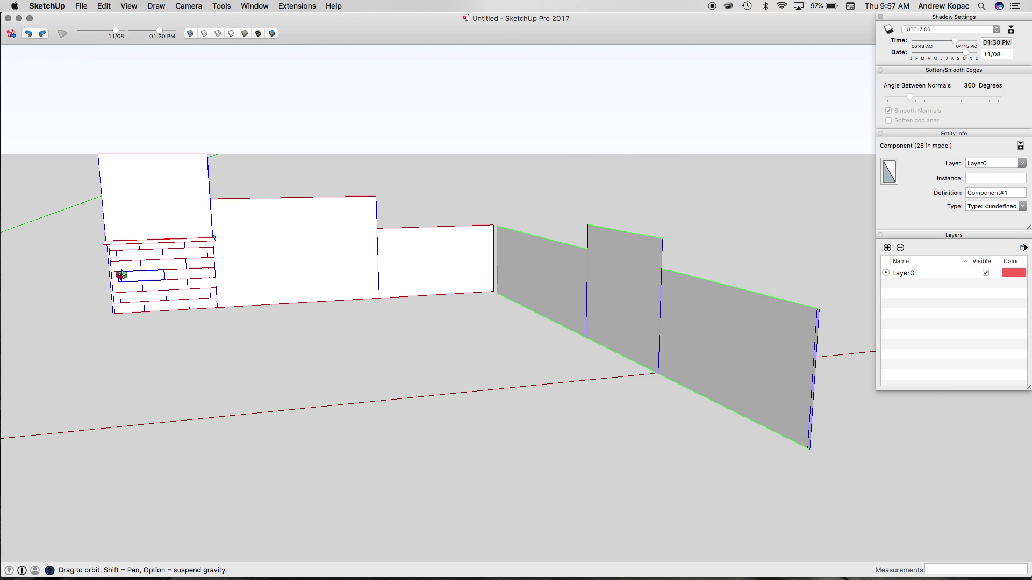
left_click_drag(121, 275, 120, 276)
scroll(177, 262, "up", 5)
key("space")
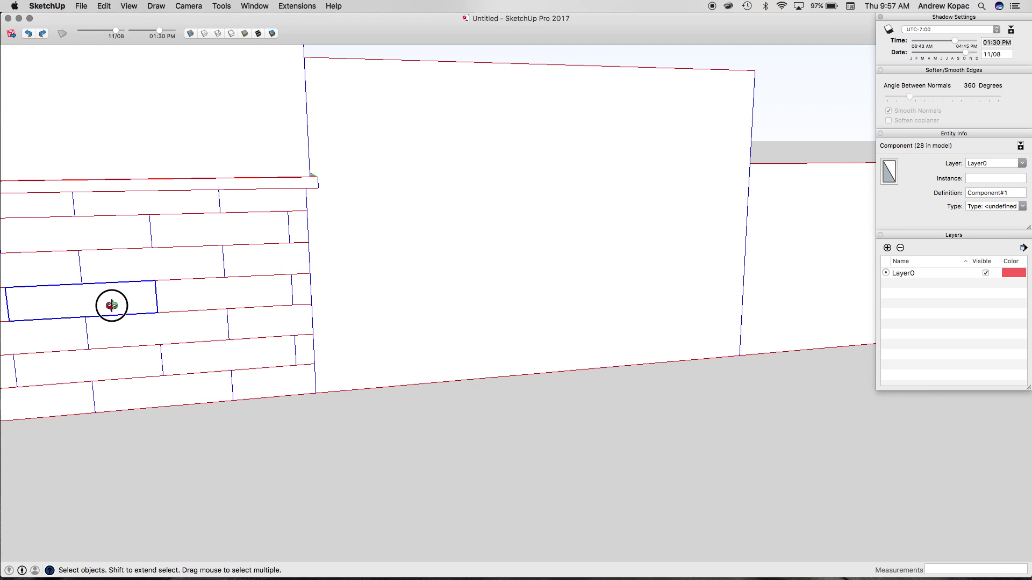
scroll(112, 311, "down", 10)
scroll(334, 273, "up", 10)
key("super+c")
key("super+v")
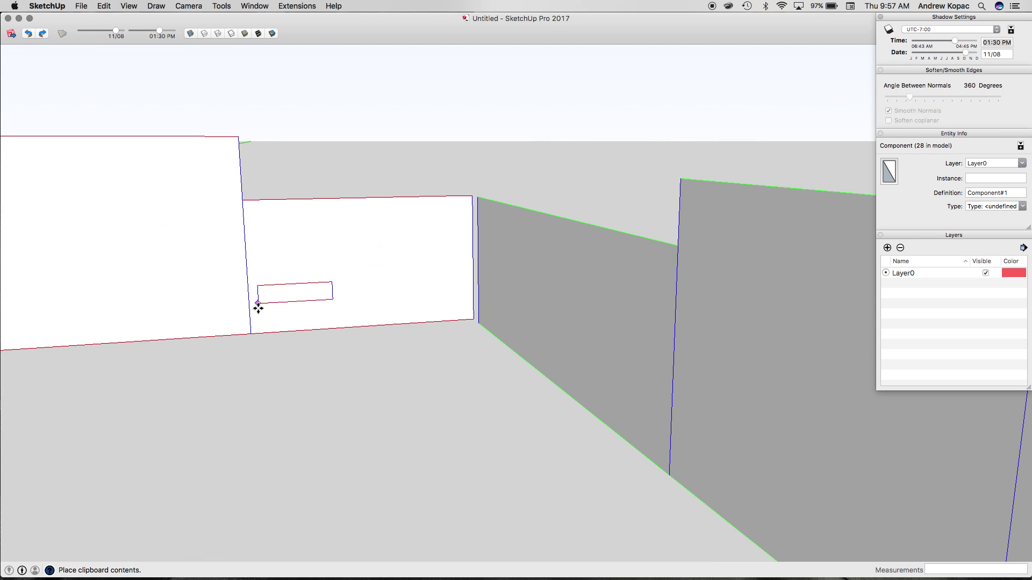
left_click(250, 336)
- Copy the tile end to end at 1' spacing to form a four-tile row along the wall section's base
scroll(251, 335, "up", 3)
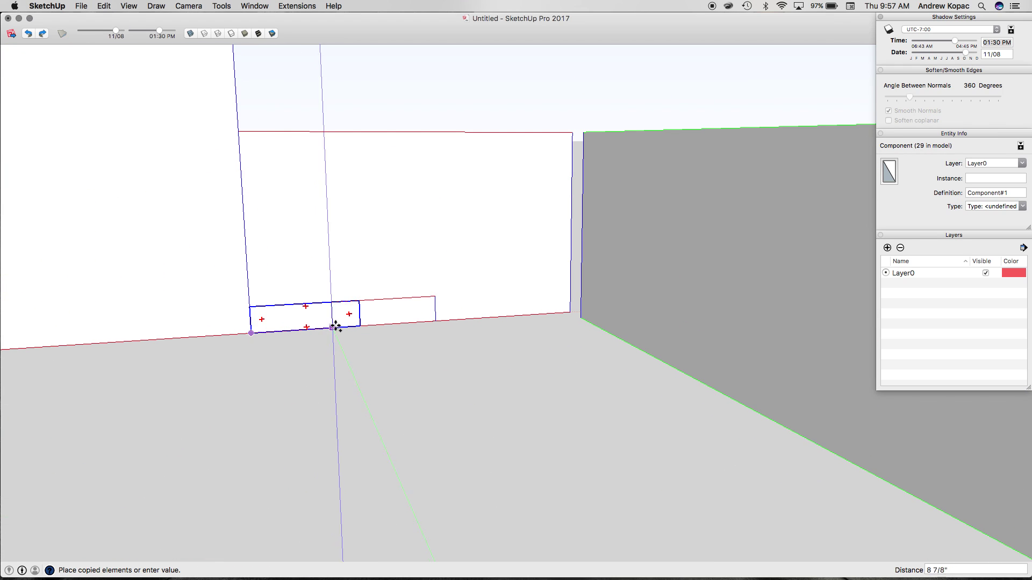
left_click(359, 326)
left_click(460, 318)
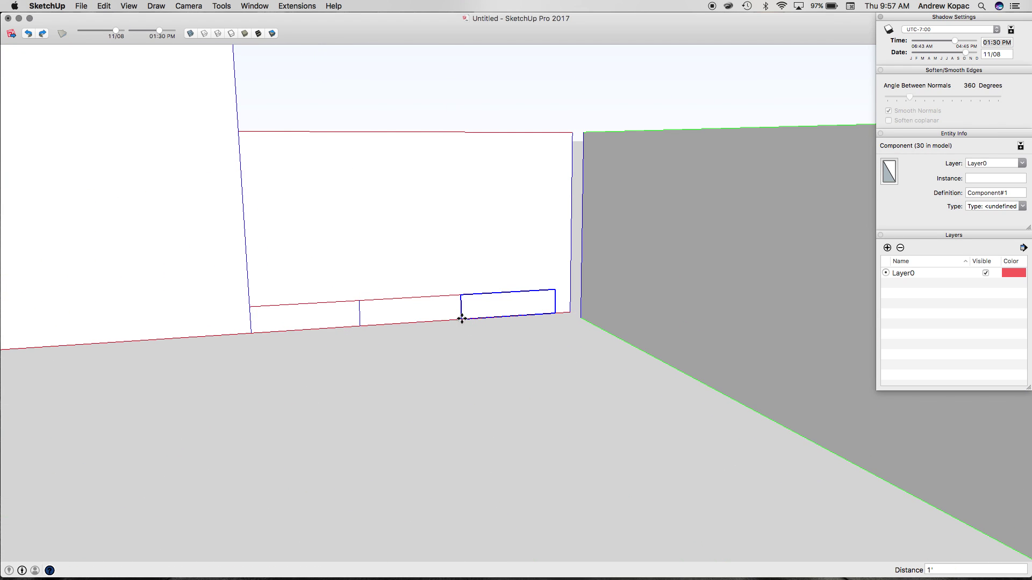
scroll(493, 318, "up", 3)
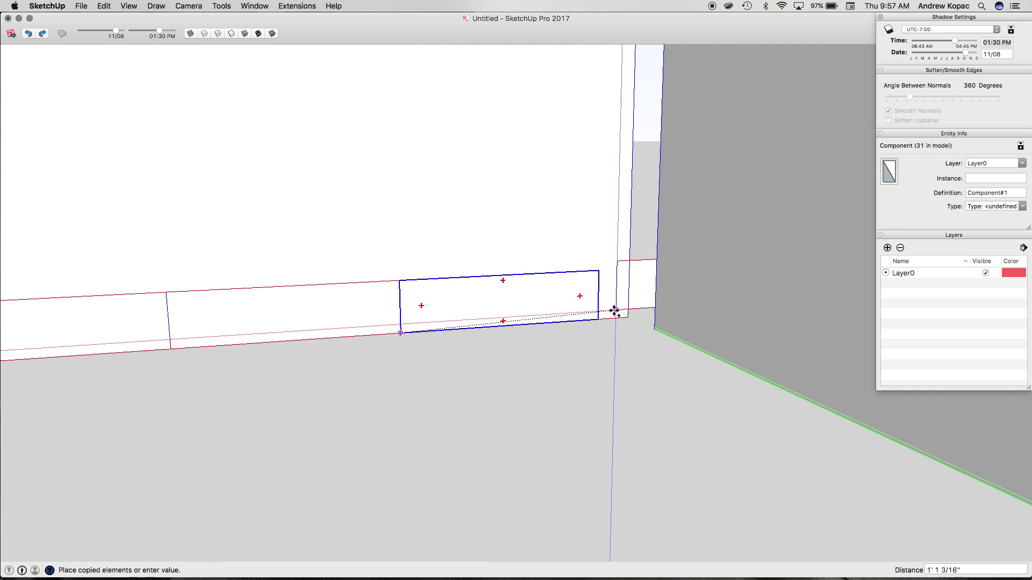
left_click(598, 317)
key("space")
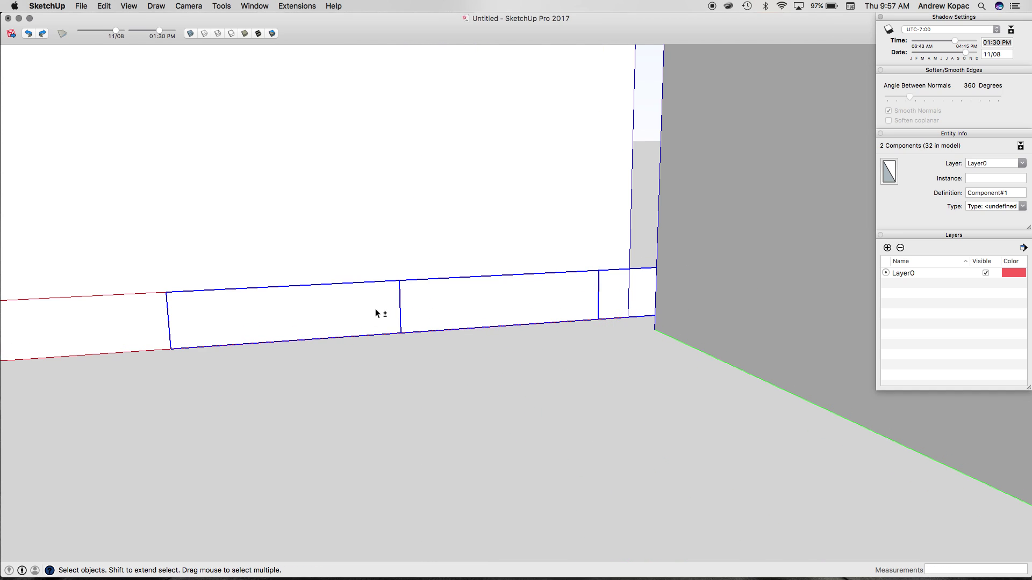
- Copy the four-tile row up one course, shifted sideways by about half a tile
scroll(361, 325, "down", 5)
left_click(300, 318, "shift")
key("m")
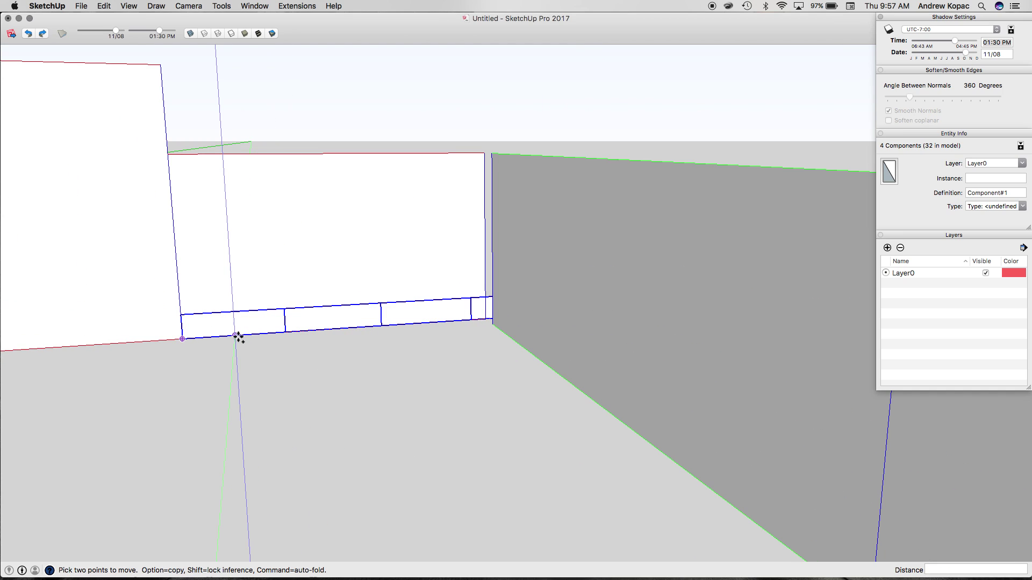
left_click(185, 314)
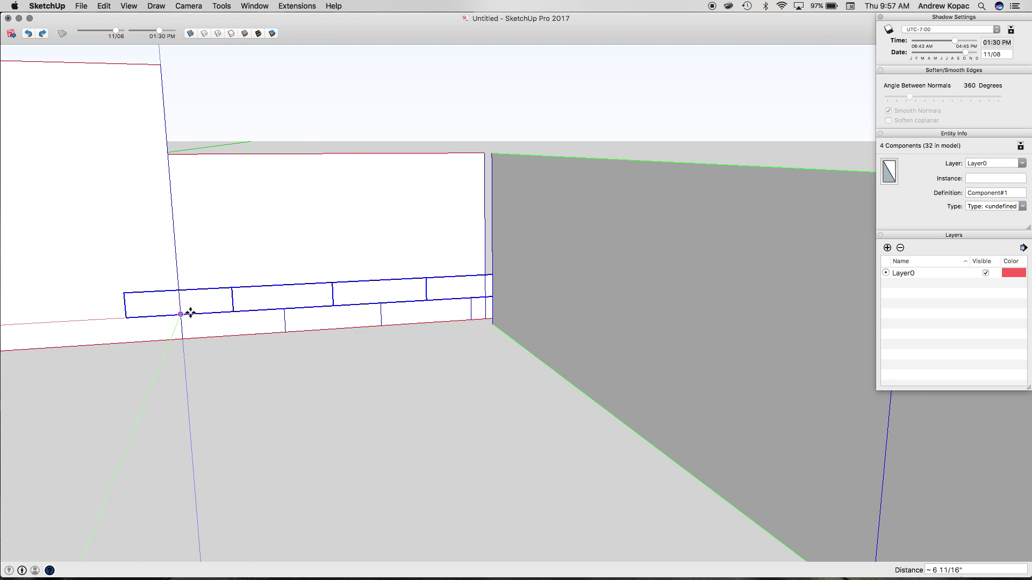
key("space")
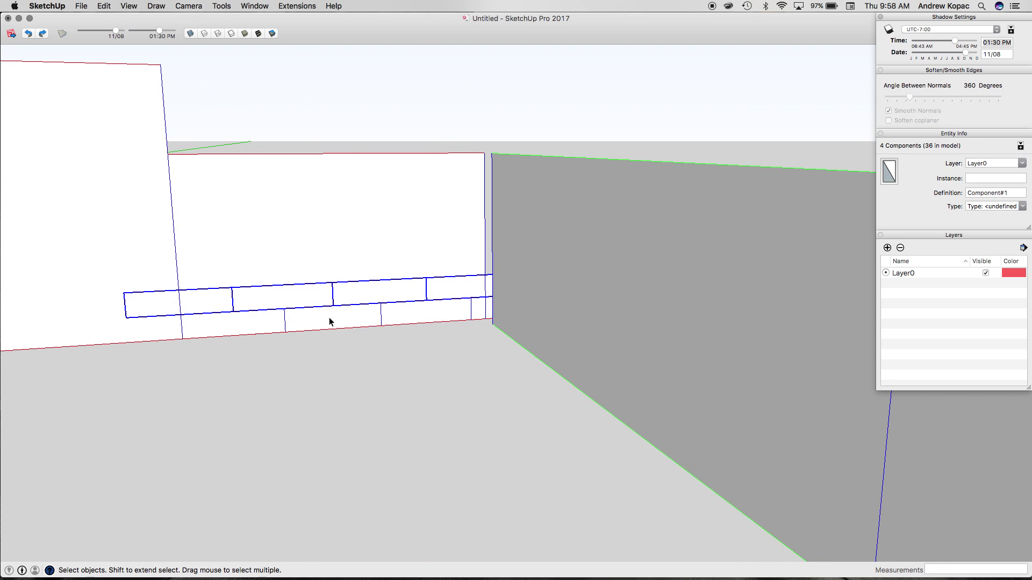
- Move the staggered row off the wall below its base and delete the original bottom row
key("m")
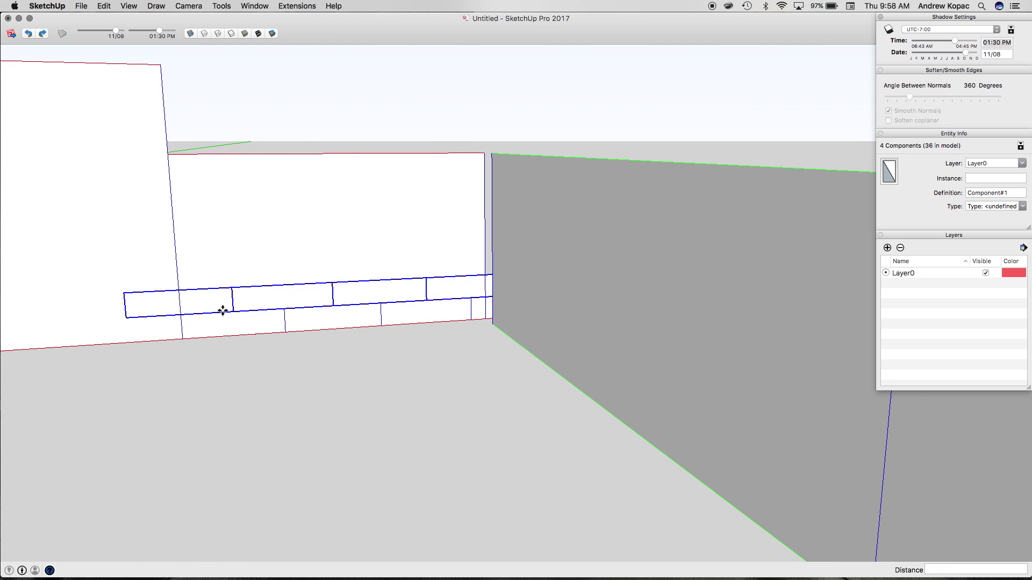
left_click(177, 288)
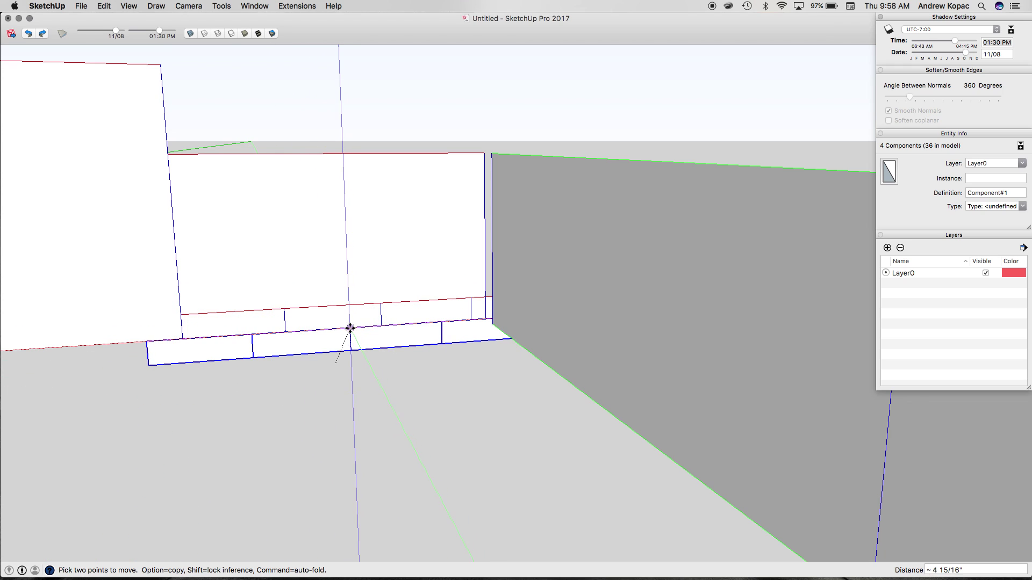
left_click(335, 317)
key("Delete")
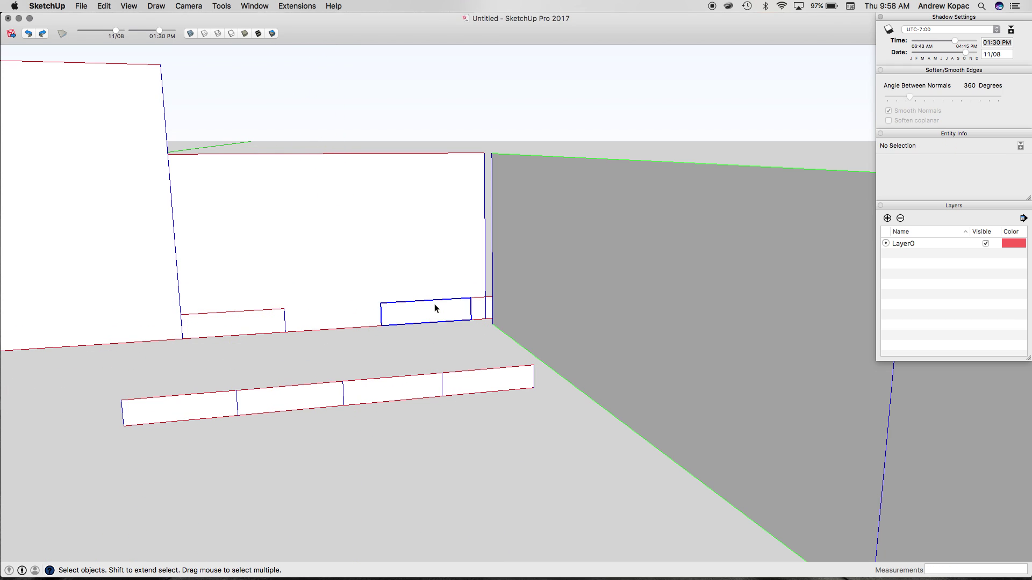
left_click(252, 322)
- Select the four remaining tiles and move them up so their lower edge sits on the wall's base
left_click(366, 389)
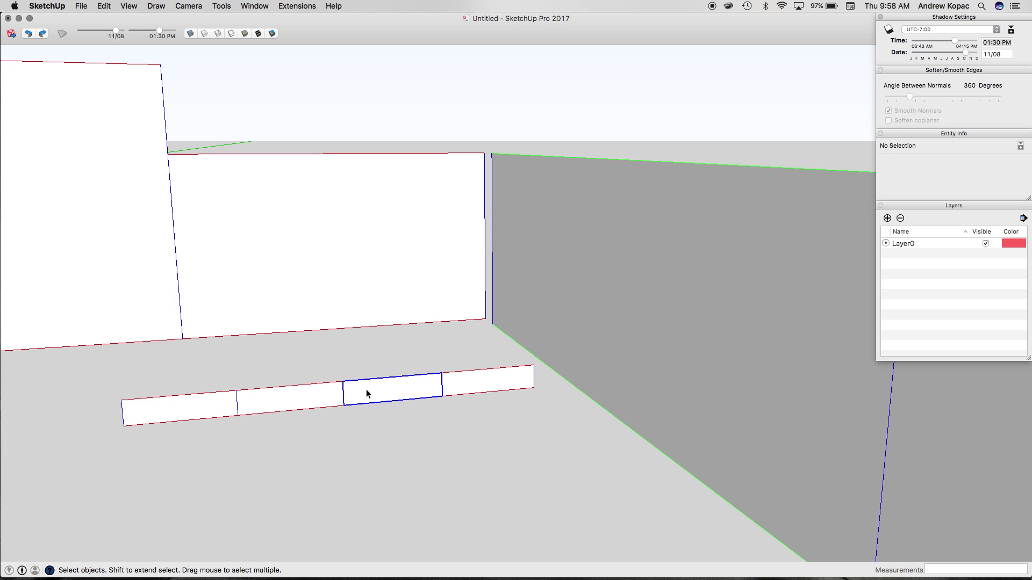
key("q")
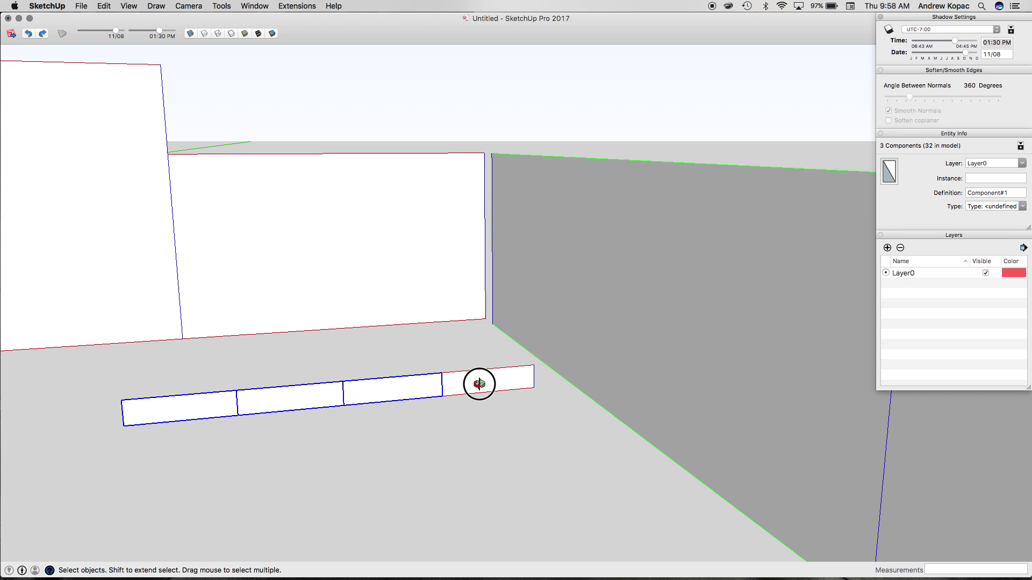
key("m")
left_click(343, 373)
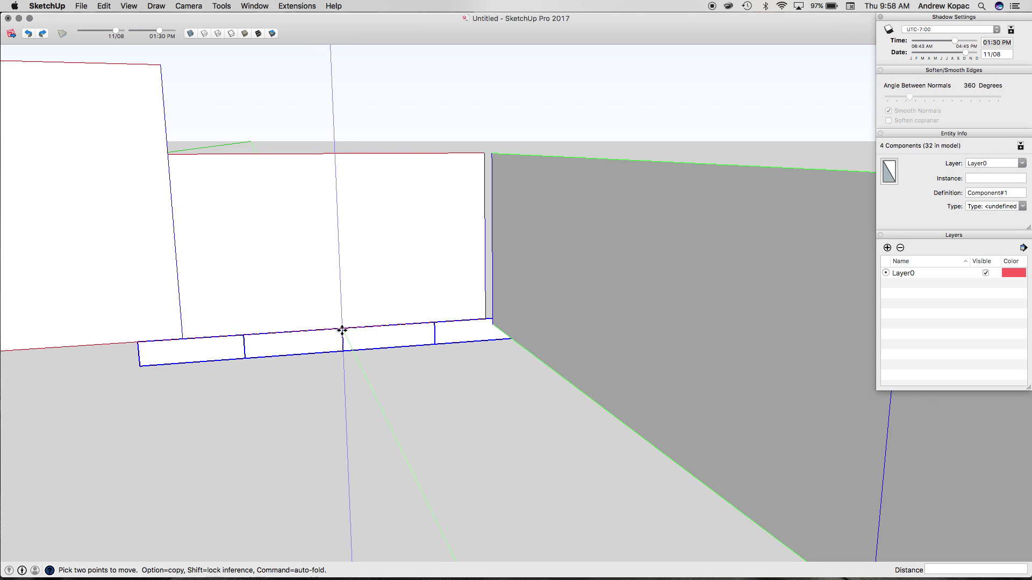
left_click(342, 306)
key("space")
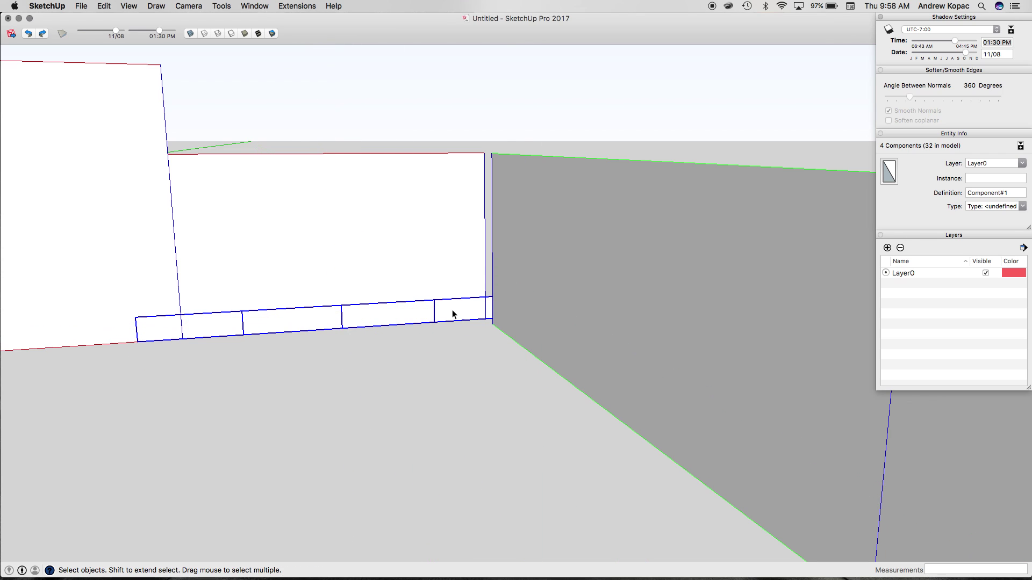
- Scale the two end tiles of the bottom row so they end flush with the wall section's side edges
key("s")
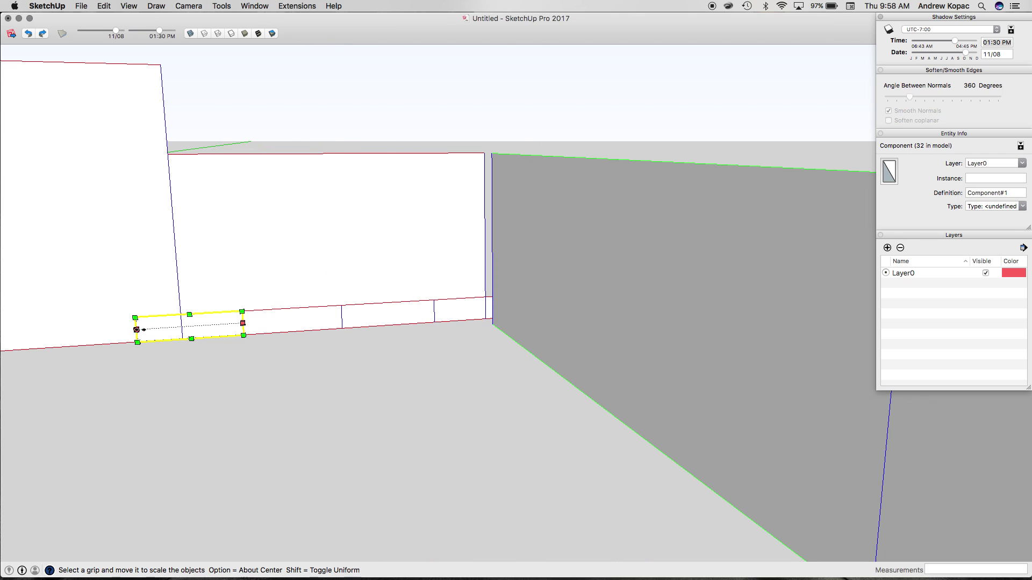
left_click_drag(136, 329, 157, 328)
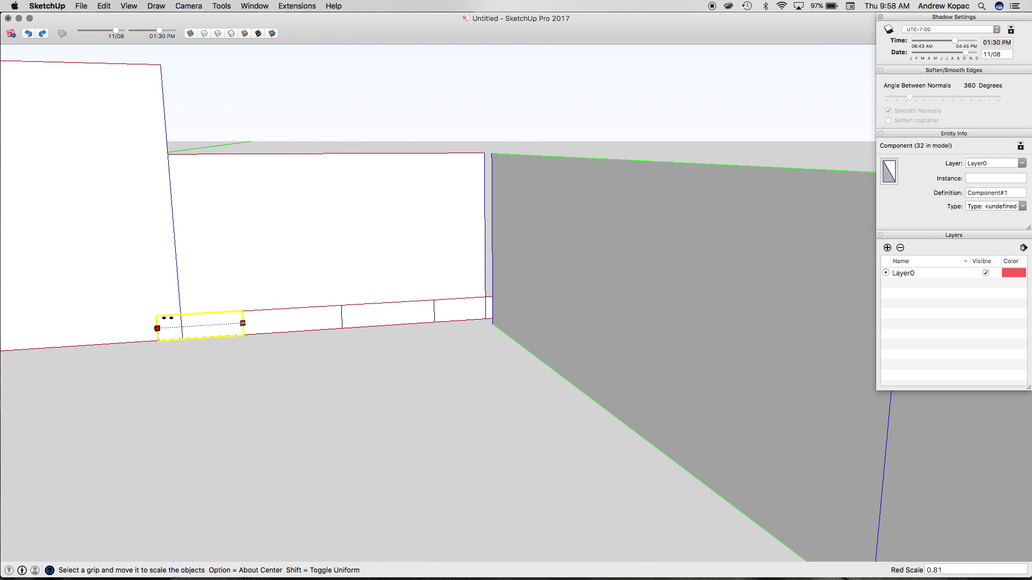
key("space")
left_click(483, 312)
key("s")
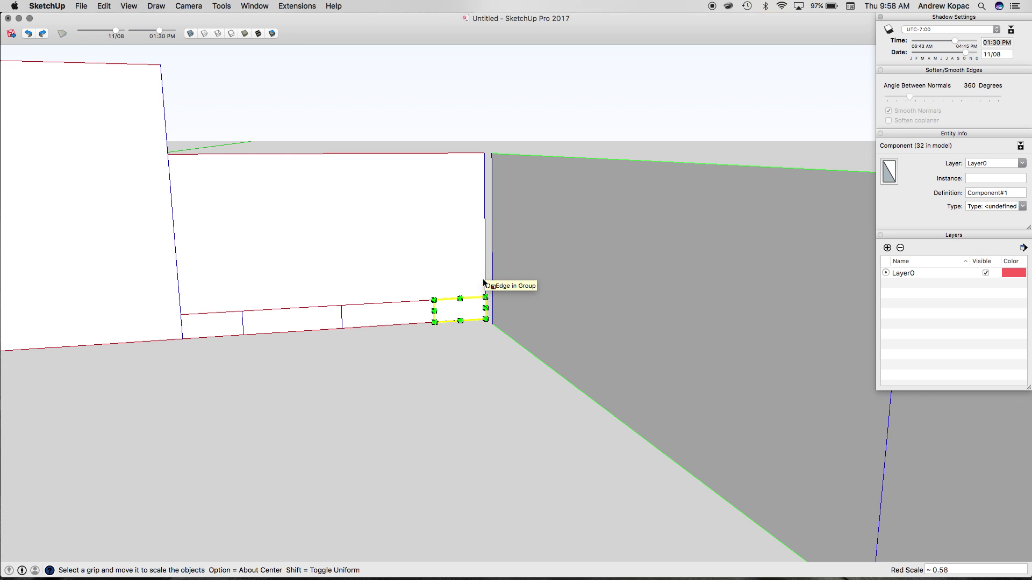
key("space")
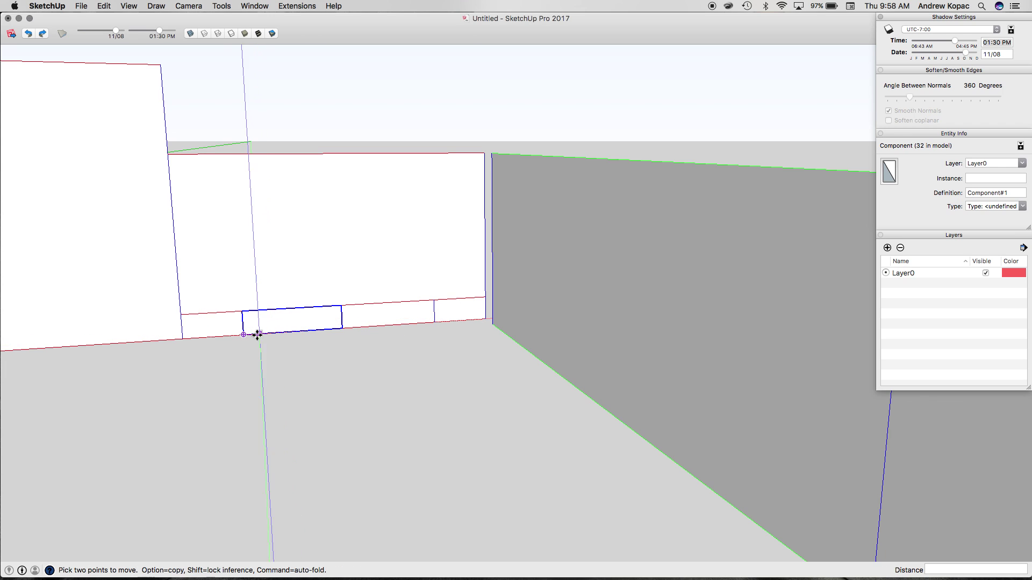
- Copy a full tile up one course with a half-tile offset and repeat it end to end at 1' spacing for a three-tile second row
left_click(244, 335)
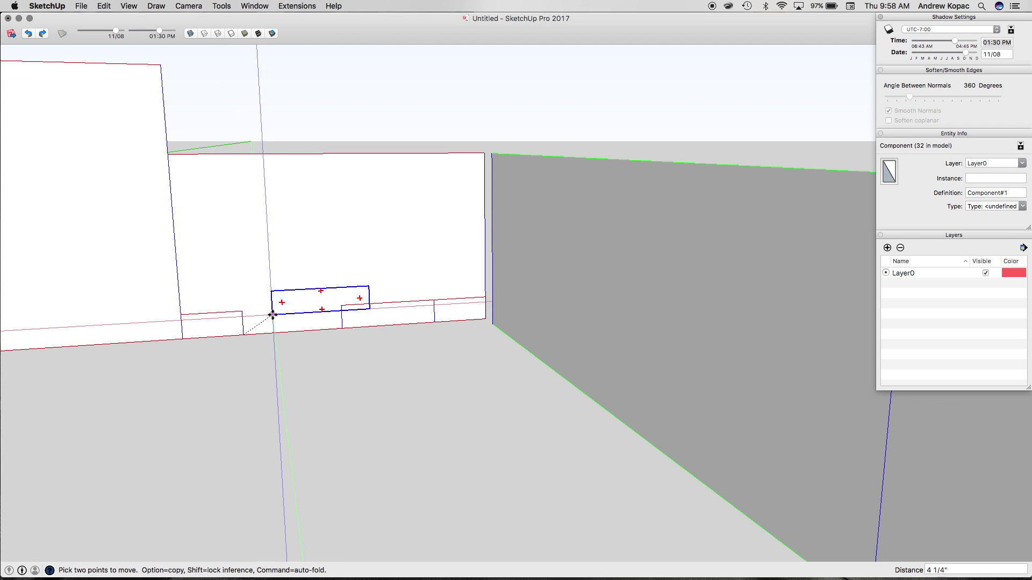
key("alt")
left_click(292, 307)
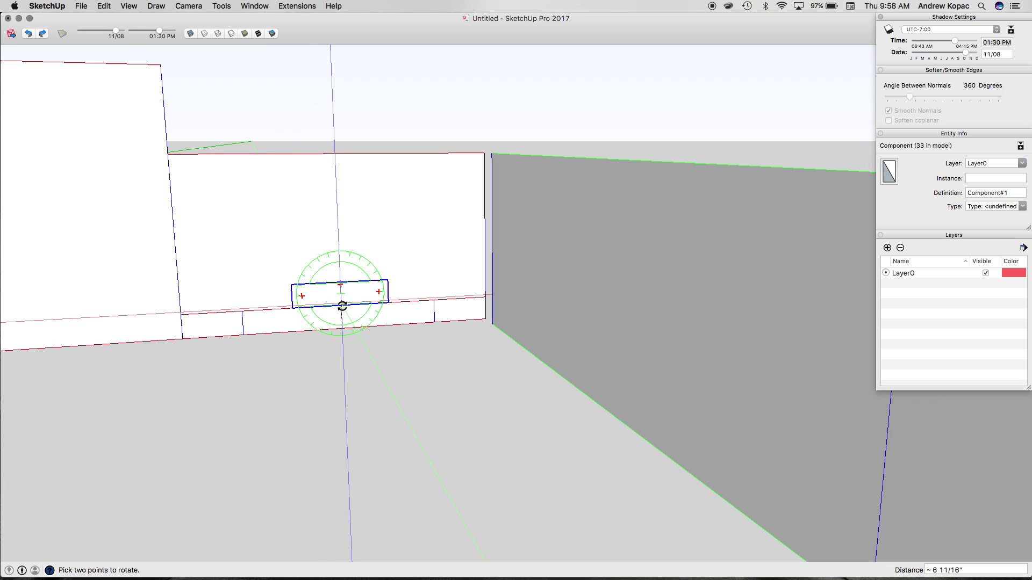
left_click(388, 280)
key("alt")
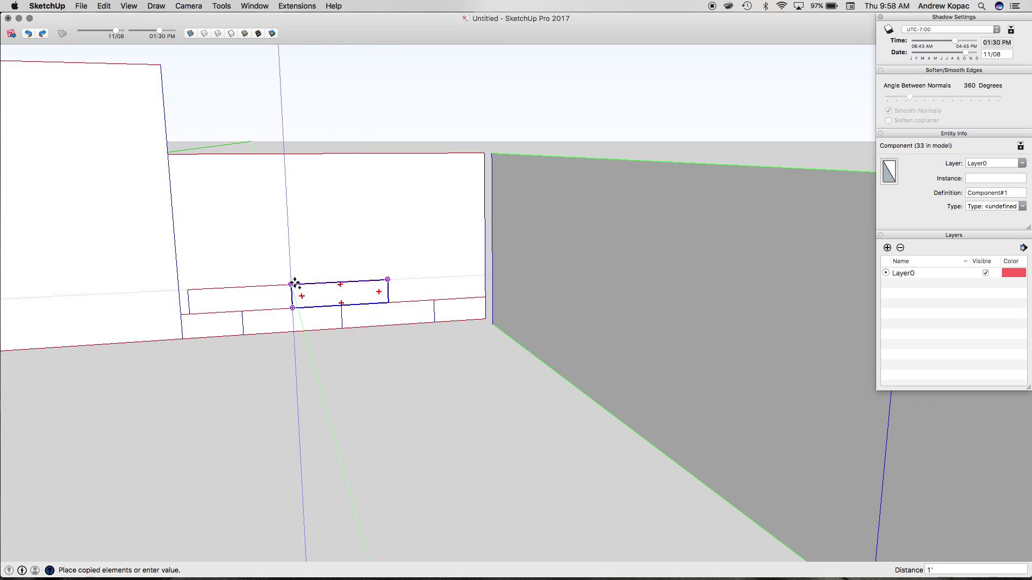
left_click(292, 284)
left_click(188, 291)
key("alt")
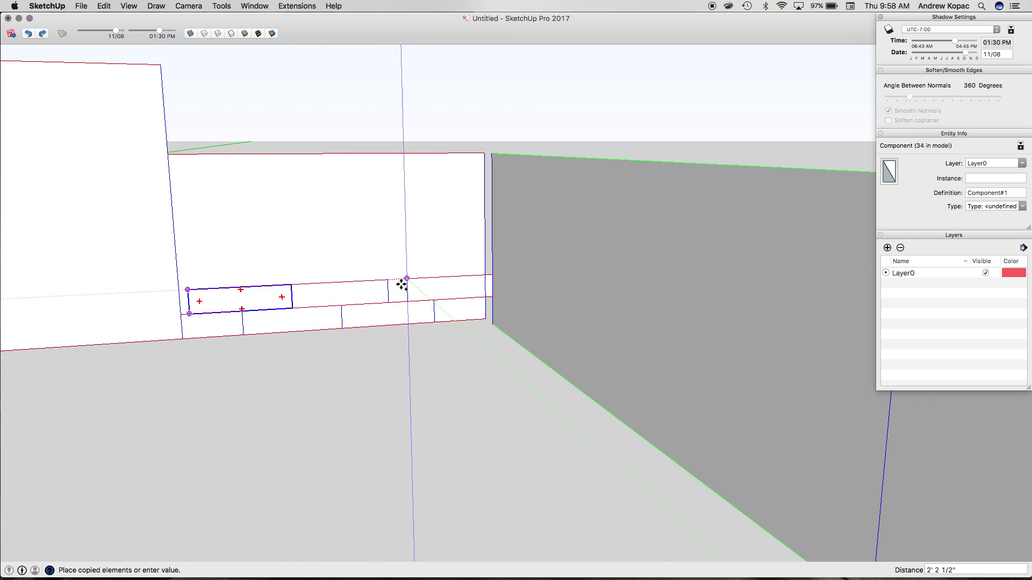
left_click(386, 281)
scroll(180, 307, "up", 3)
key("space")
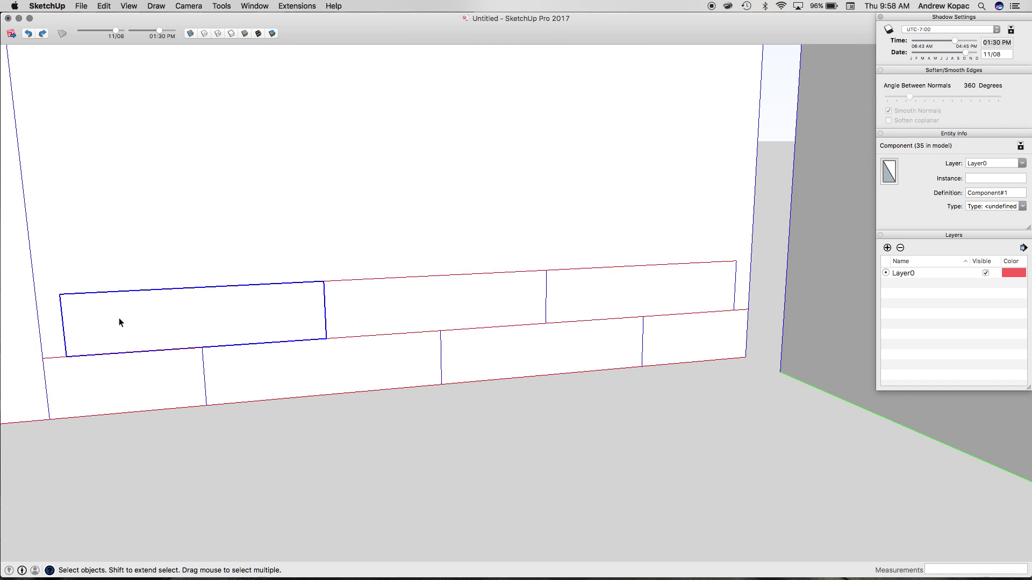
- Select the three second-course tiles and move them sideways so the row starts at the edge shared with the taller wall section
scroll(321, 321, "down", 5)
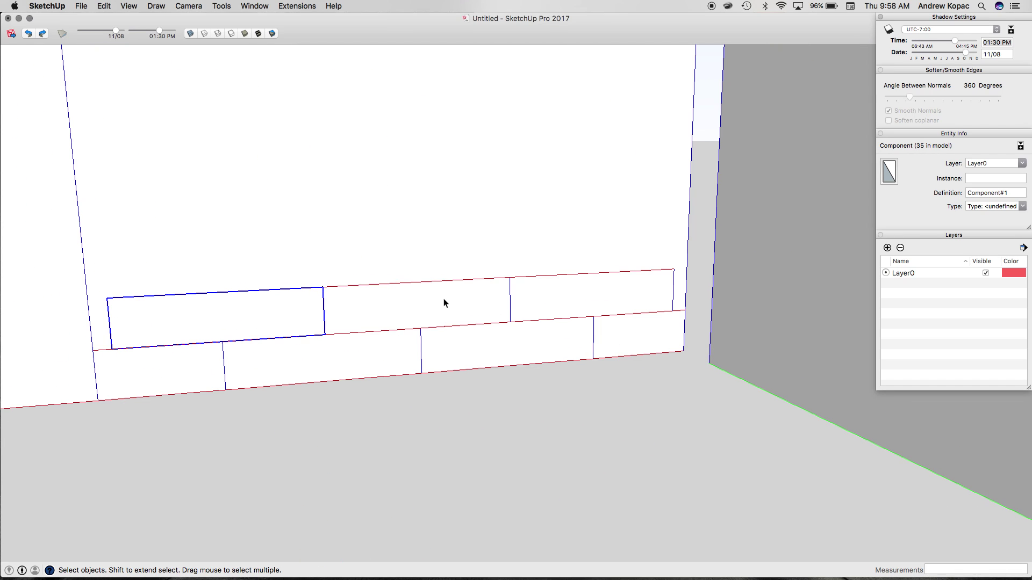
scroll(191, 295, "up", 2)
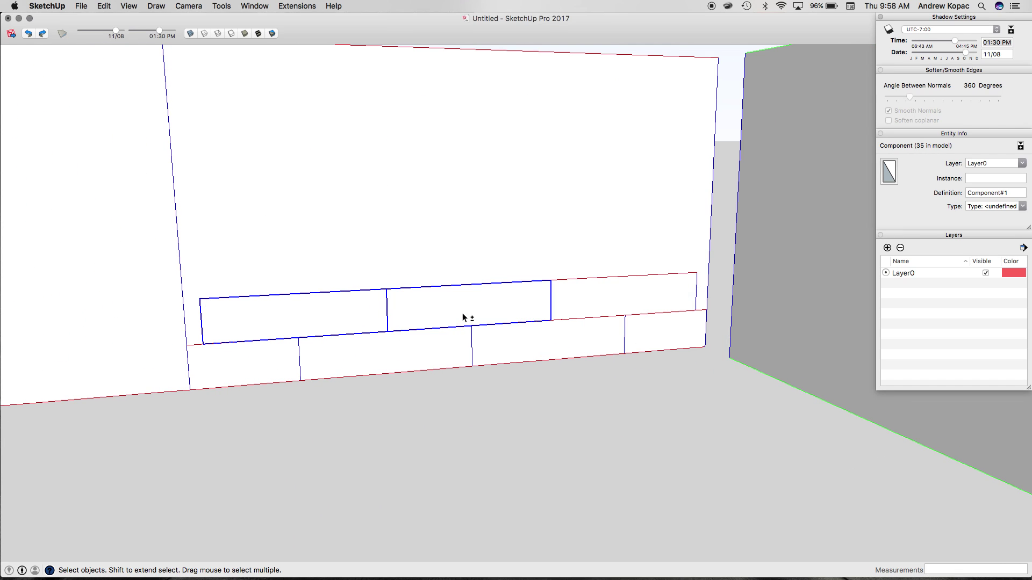
key("m")
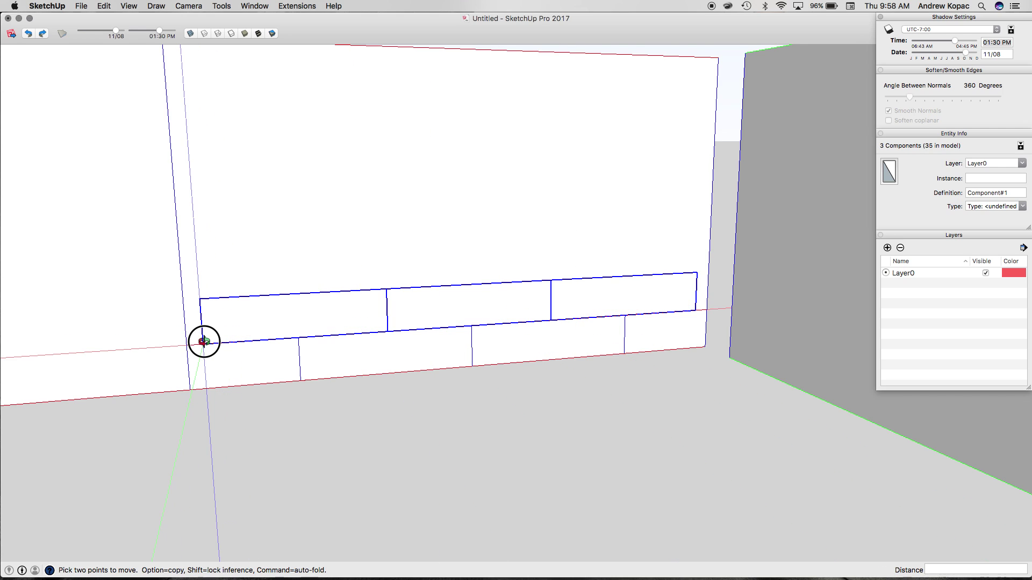
left_click(203, 344)
left_click(187, 342)
key("space")
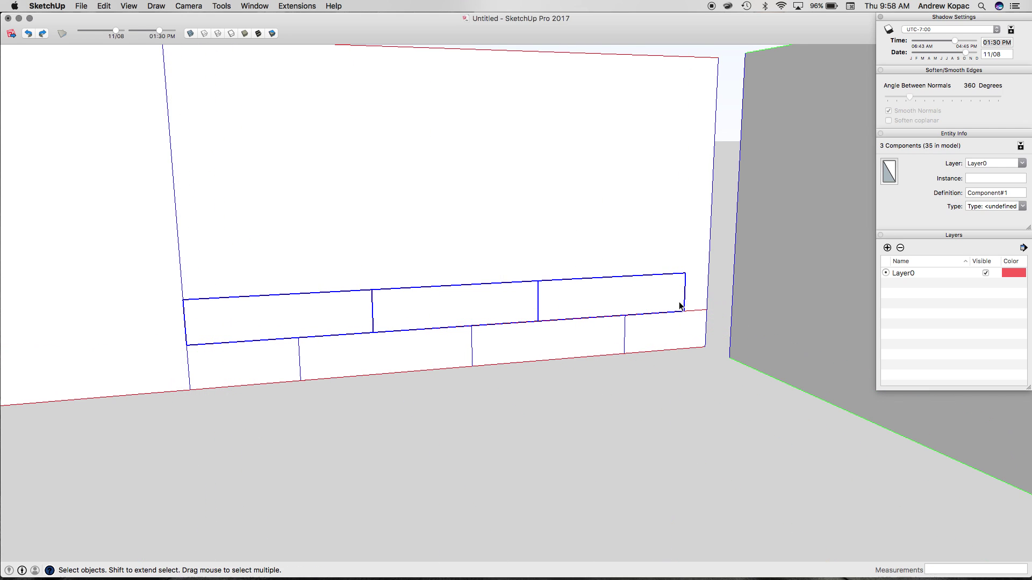
- Copy the second course's last tile to its end and scale the copy down to about 0.17 to meet the wall's corner edge
left_click(557, 246)
left_click(568, 302)
key("m")
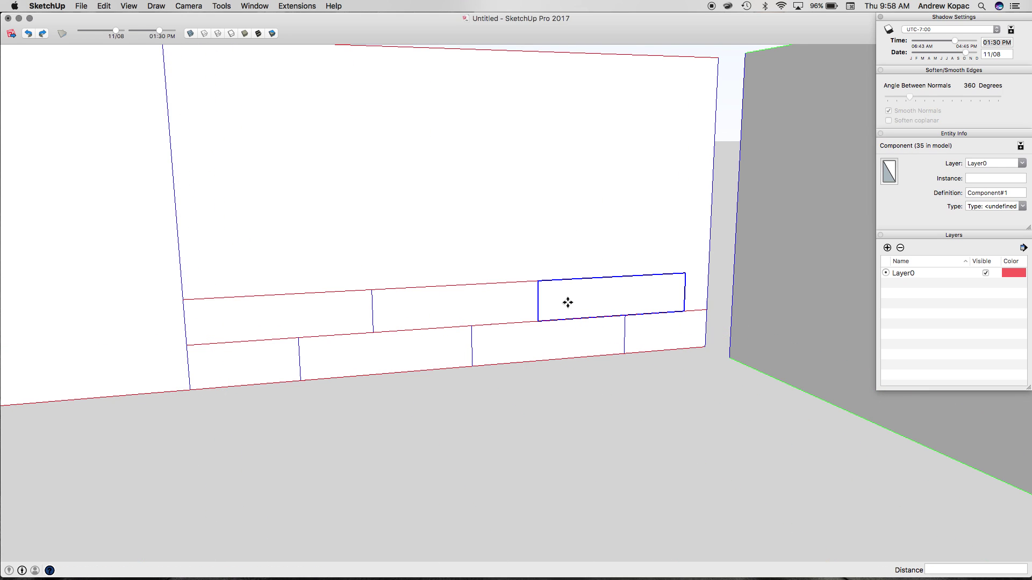
left_click(537, 321)
key("alt")
left_click(685, 311)
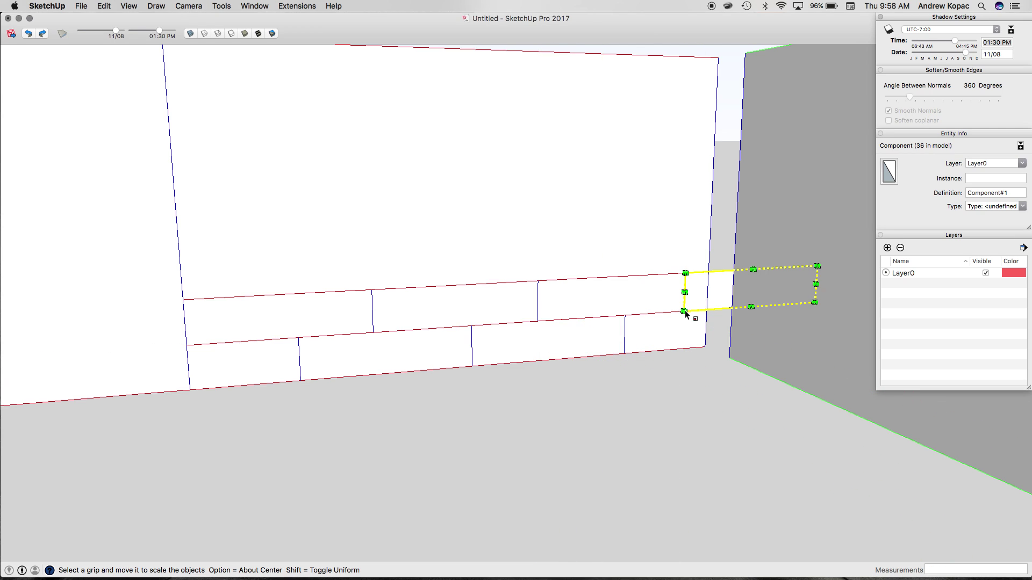
left_click(817, 288)
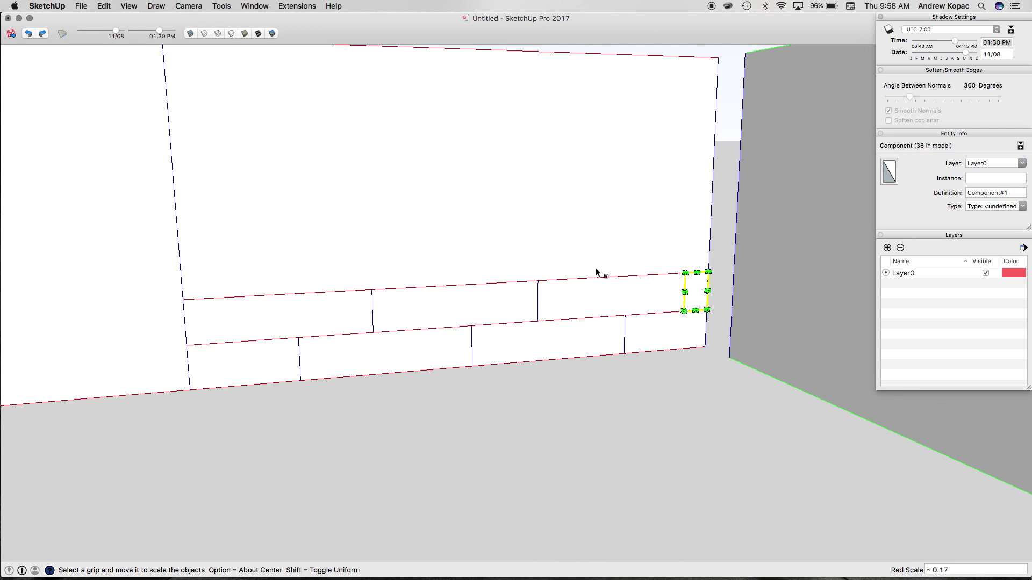
- Select all eight tiles of the two courses on the short wall section
scroll(596, 273, "down", 5)
key("o")
left_click_drag(587, 276, 481, 224)
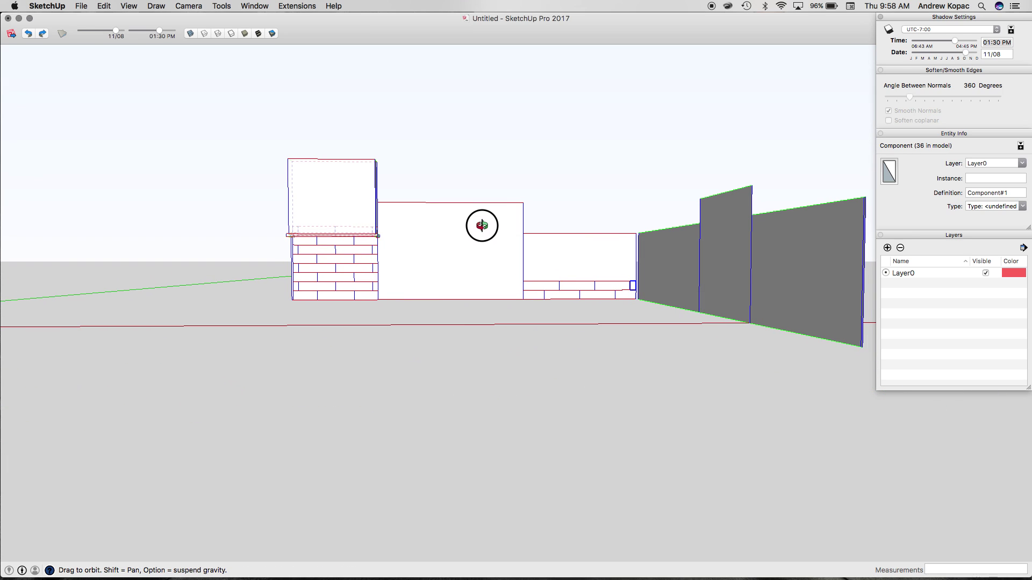
scroll(629, 241, "up", 8)
scroll(629, 272, "down", 3)
key("space")
left_click(560, 341)
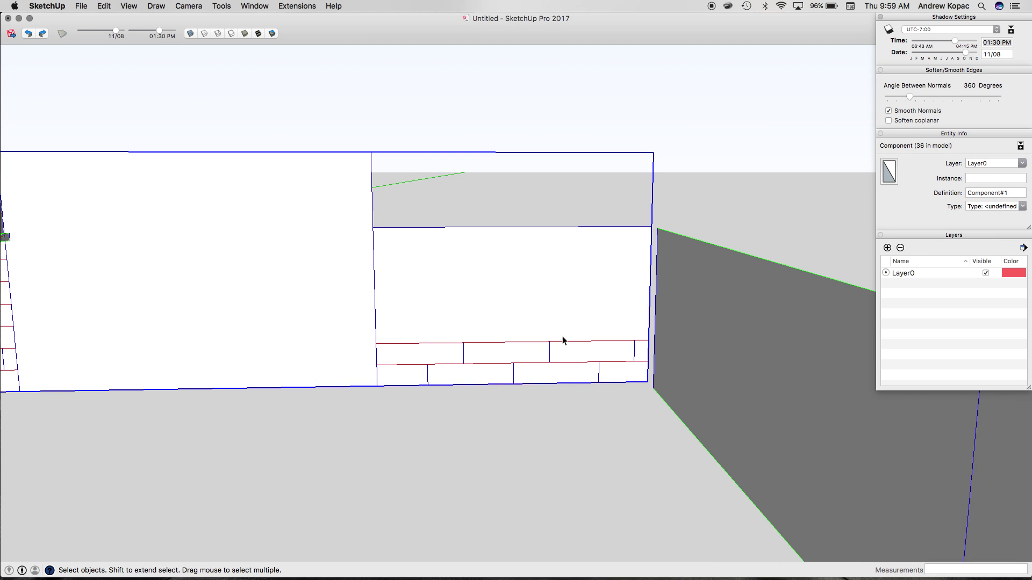
double_click(411, 375)
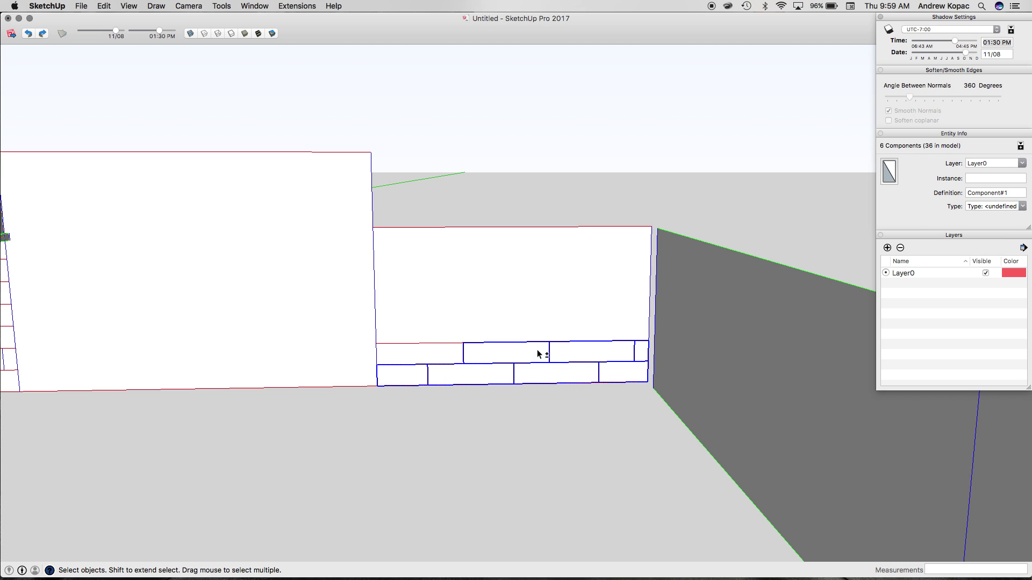
- Measure the width of the narrow end tile in the second course
scroll(610, 352, "up", 5)
key("t")
left_click(697, 318)
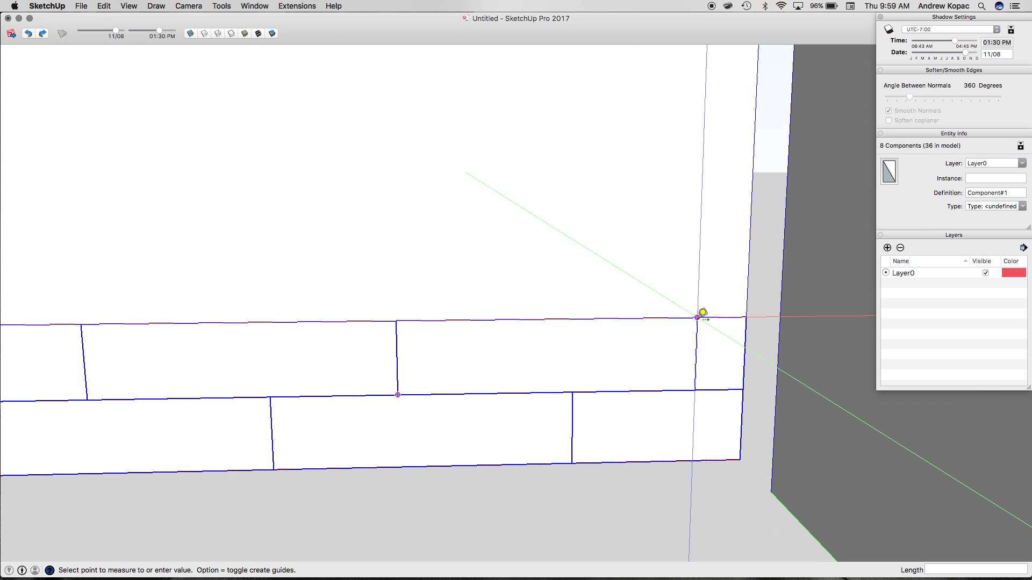
left_click(749, 312)
scroll(710, 311, "down", 5)
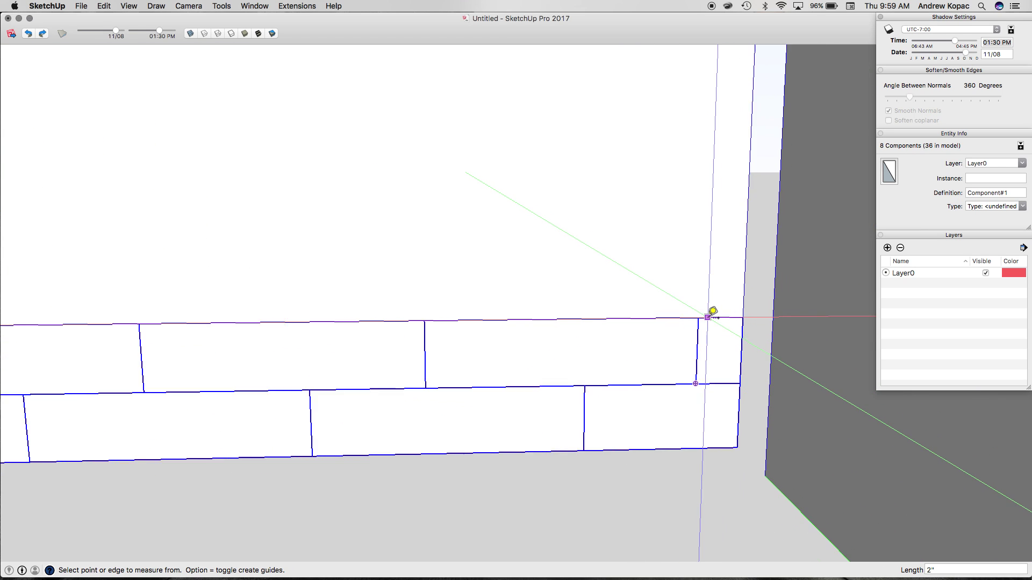
- Copy the two tile courses up 6" and repeat the copy three times to cover the wall section
key("m")
left_click(312, 387)
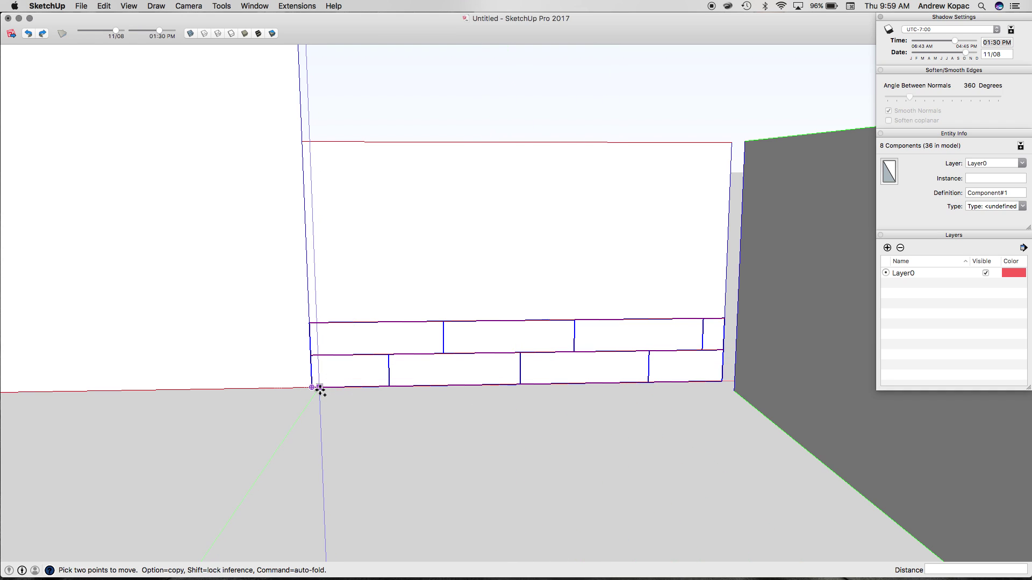
key("alt")
left_click(319, 322)
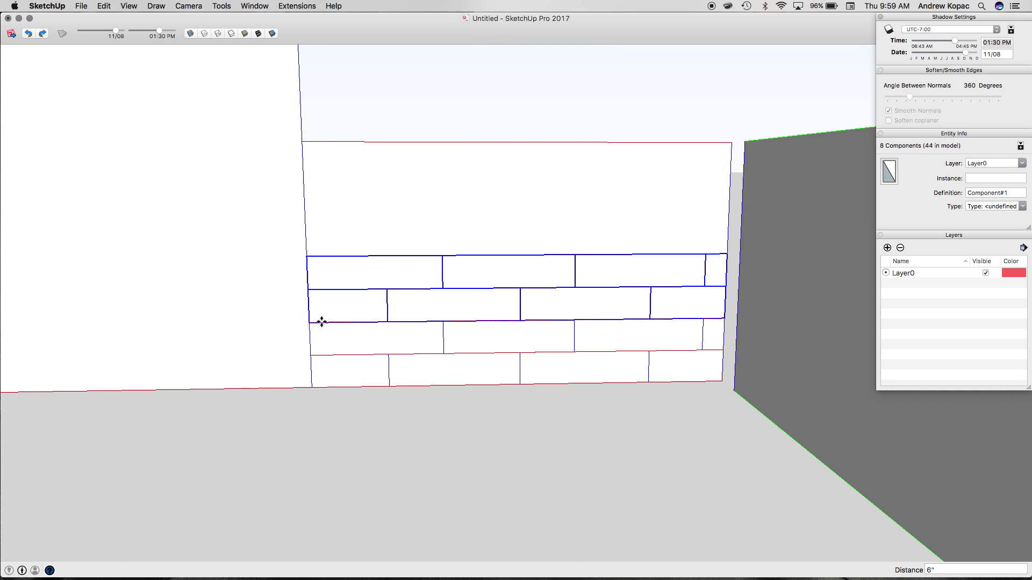
type("*3")
key("Return")
- Examine the finished tile courses on the short wall section alongside the tiling under the first cabinet
scroll(546, 277, "down", 5)
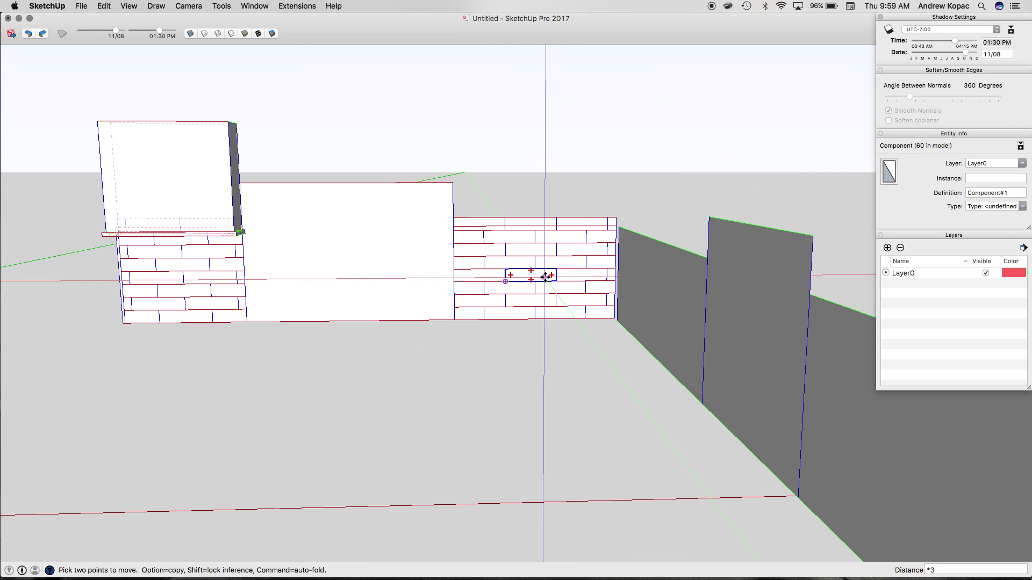
scroll(500, 263, "up", 5)
middle_click_drag(518, 267, 576, 235)
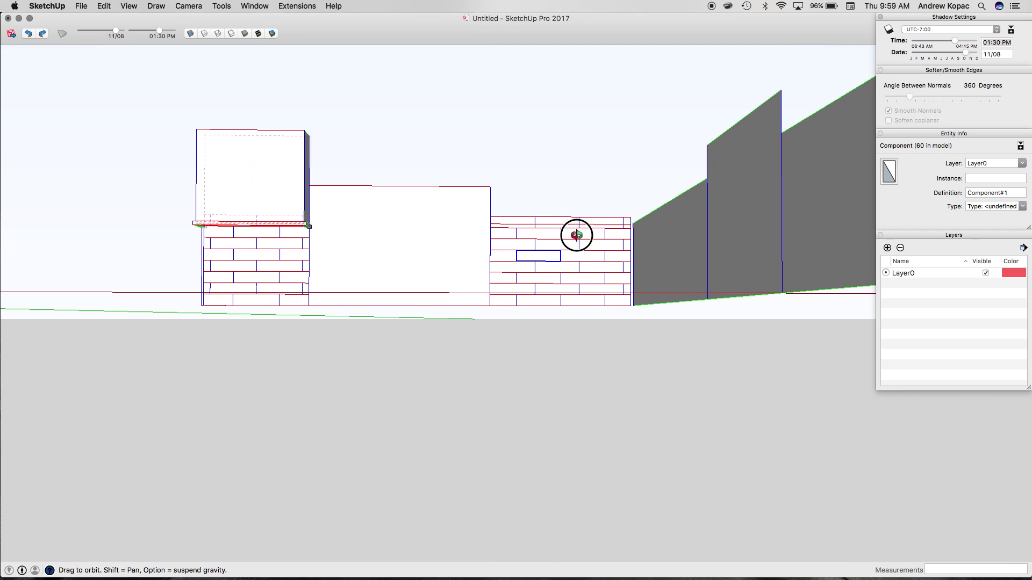
scroll(266, 213, "up", 5)
scroll(225, 281, "down", 5)
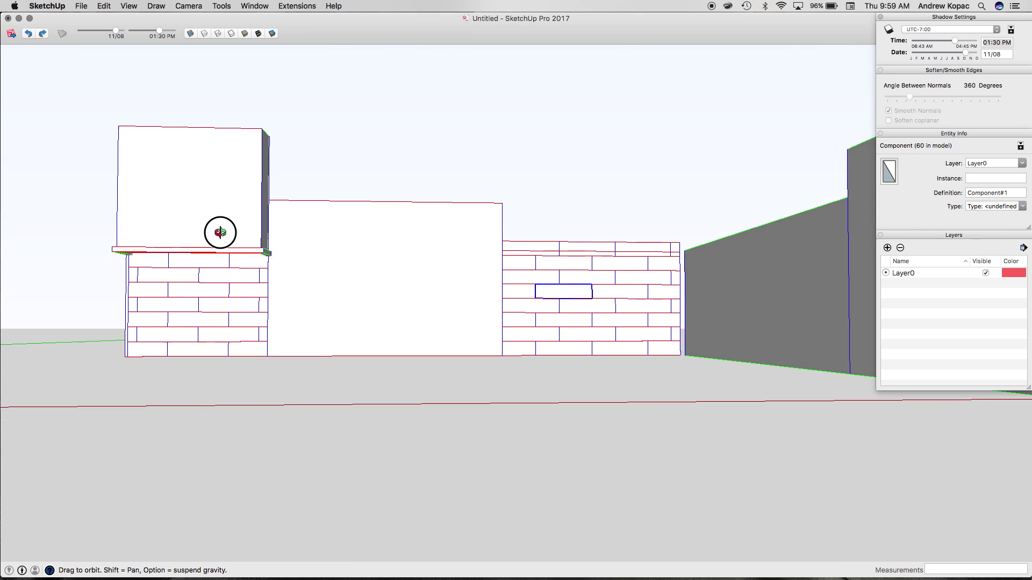
middle_click_drag(221, 233, 498, 283)
scroll(514, 269, "up", 5)
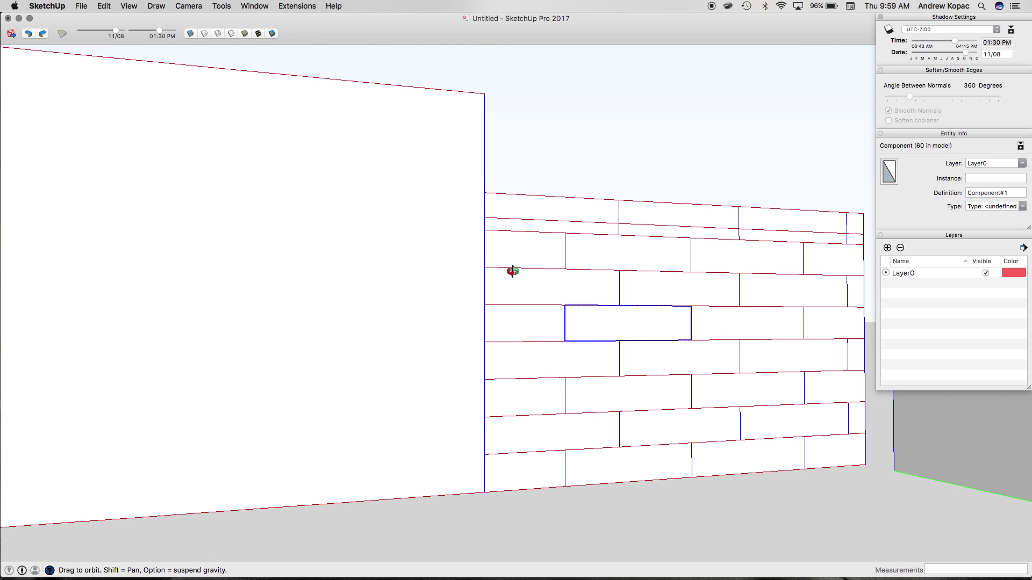
scroll(510, 278, "down", 5)
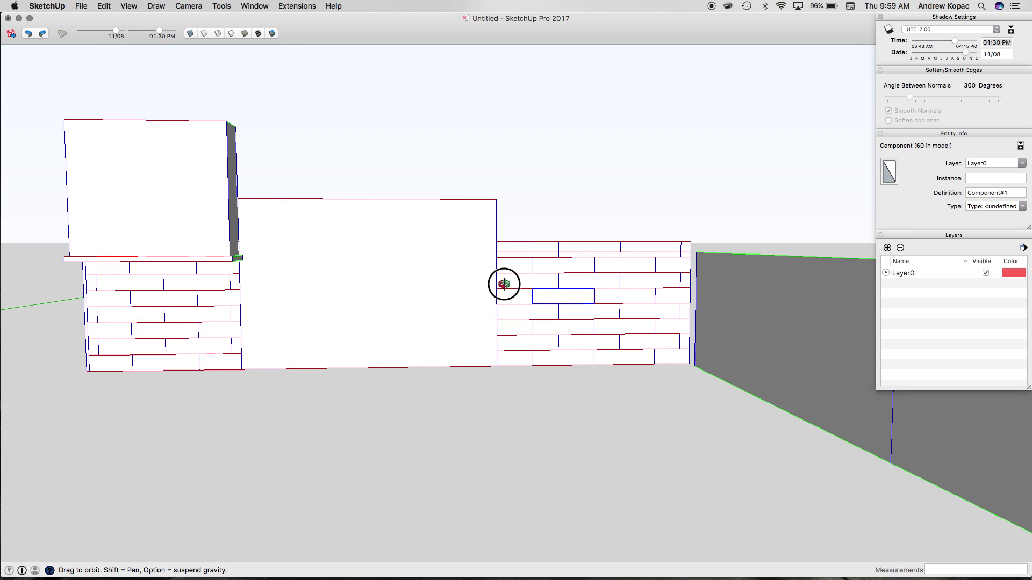
- Copy the upper cabinet and its L-shaped trim about 6' 3 13/16" along the wall, placing them over the newly tiled section
left_click(224, 259)
left_click(214, 237, "shift")
key("m")
key("alt")
left_click(100, 322)
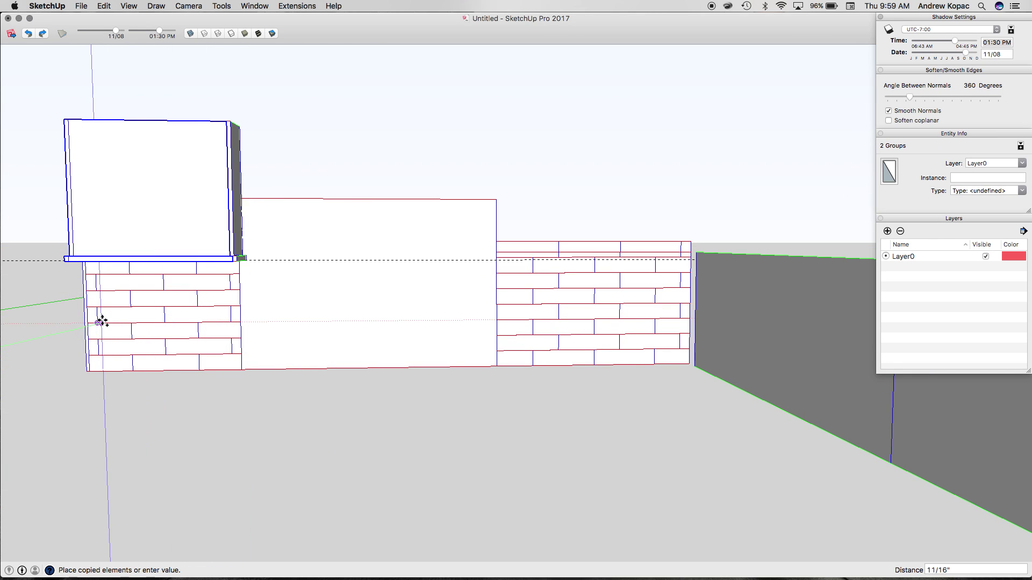
left_click(505, 318)
scroll(494, 260, "up", 8)
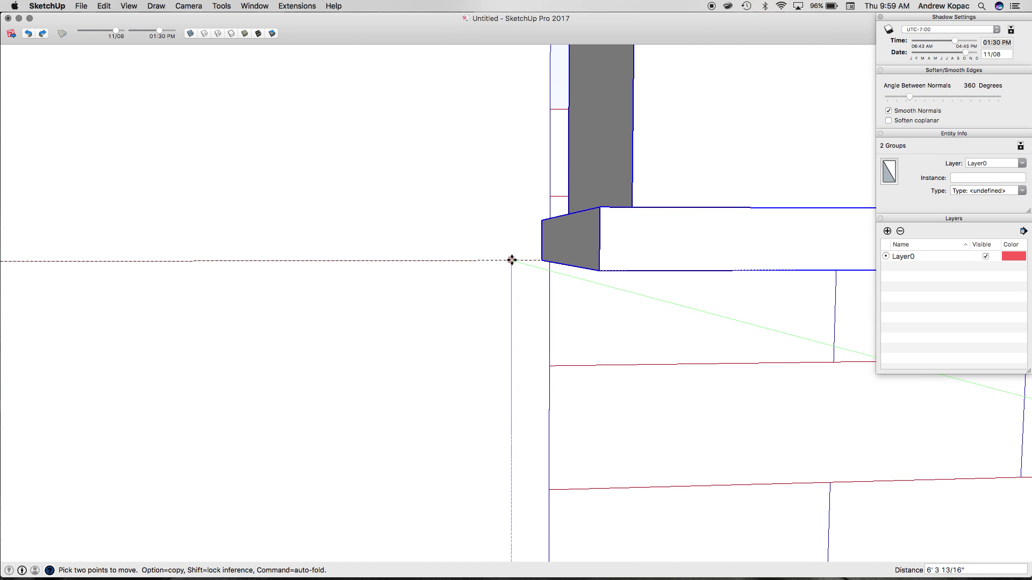
- Scale the copied cabinet and trim lengthwise so they reach the far end of the tiled wall section
scroll(375, 242, "down", 8)
middle_click_drag(611, 279, 376, 359)
key("s")
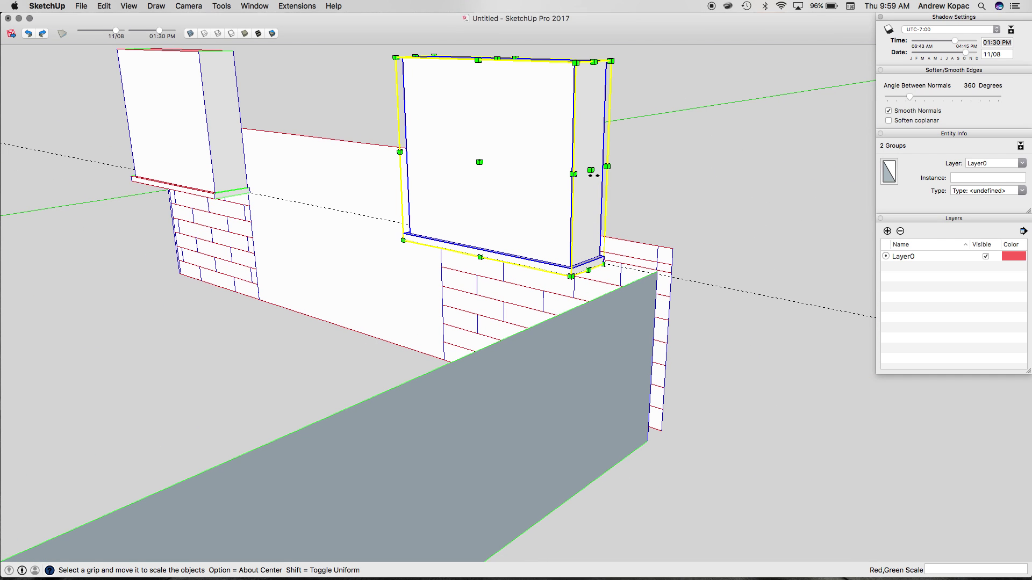
left_click_drag(591, 171, 612, 305)
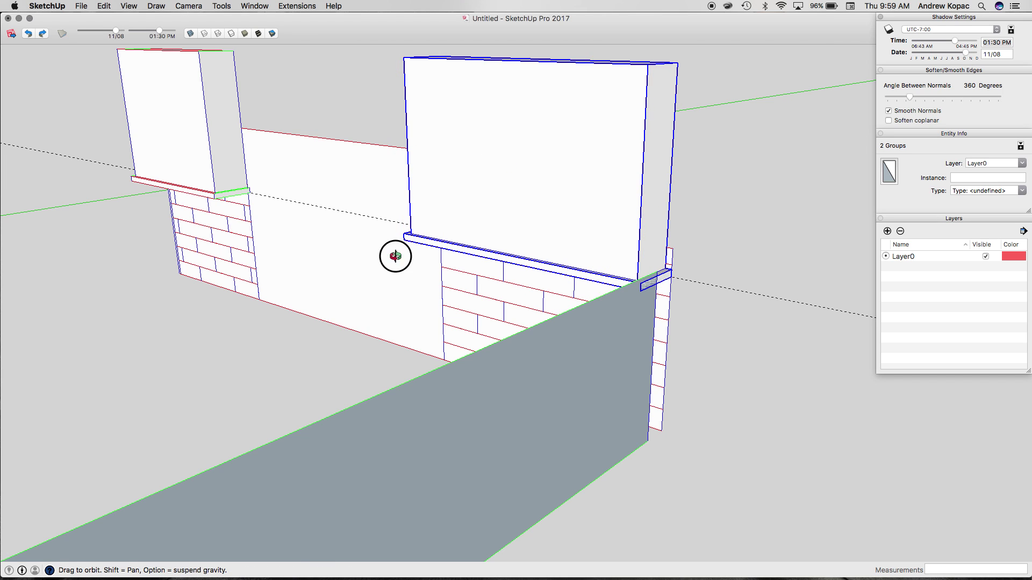
- Examine the widened cabinet over the tiling and the adjoining untiled side wall from several angles
scroll(392, 256, "up", 5)
middle_click_drag(392, 255, 502, 289)
left_click(449, 289)
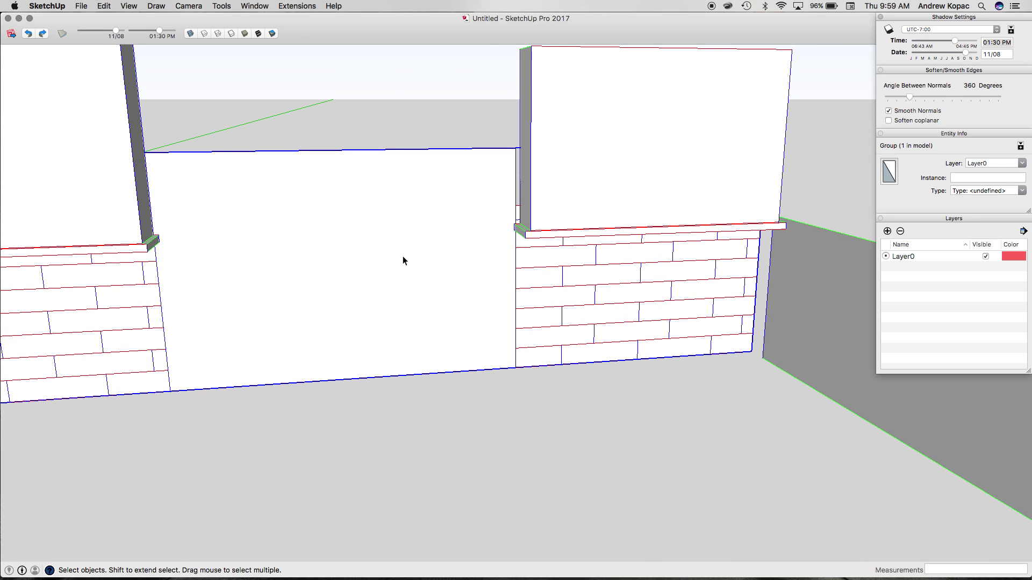
scroll(403, 261, "down", 5)
mouse_move(405, 253)
middle_mouse_down()
mouse_move(489, 163)
mouse_move(417, 248)
middle_mouse_up()
scroll(499, 235, "up", 5)
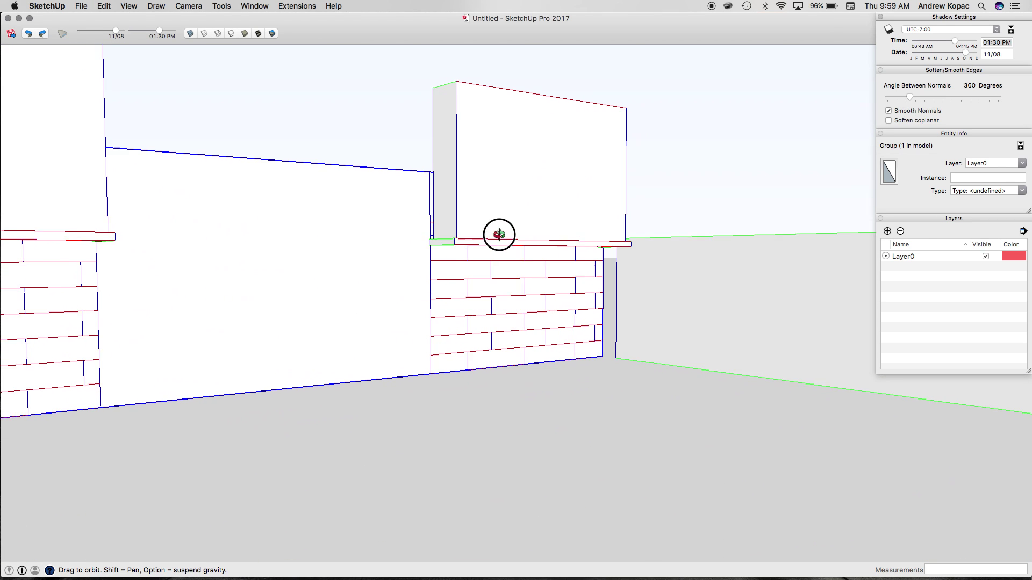
scroll(499, 234, "down", 5)
middle_click_drag(518, 215, 486, 256)
scroll(530, 282, "up", 5)
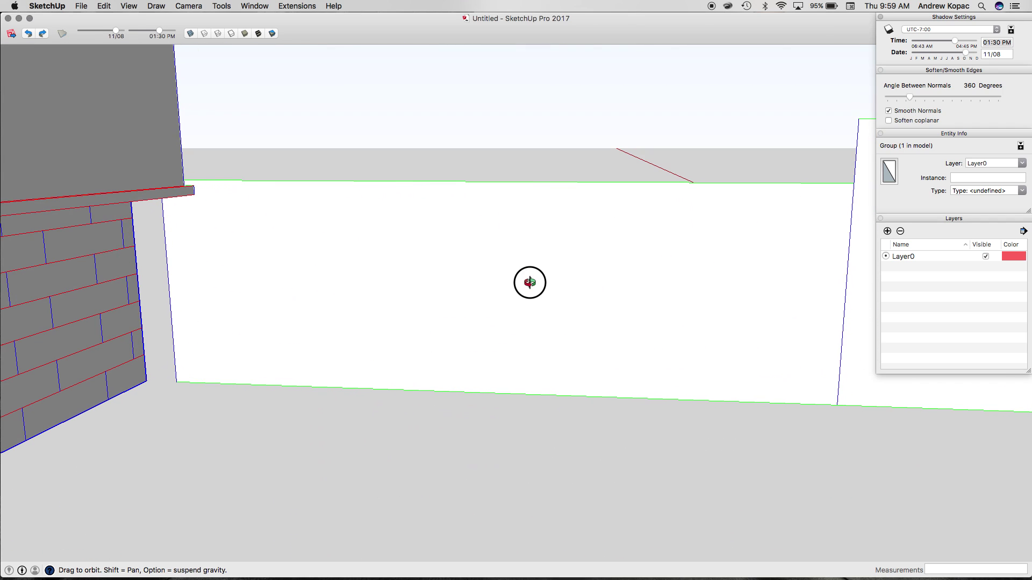
- Copy one full tile from the section under the second cabinet and paste it in front of the long untiled wall
scroll(530, 282, "down", 3)
key("space")
left_click(349, 258)
double_click(328, 261)
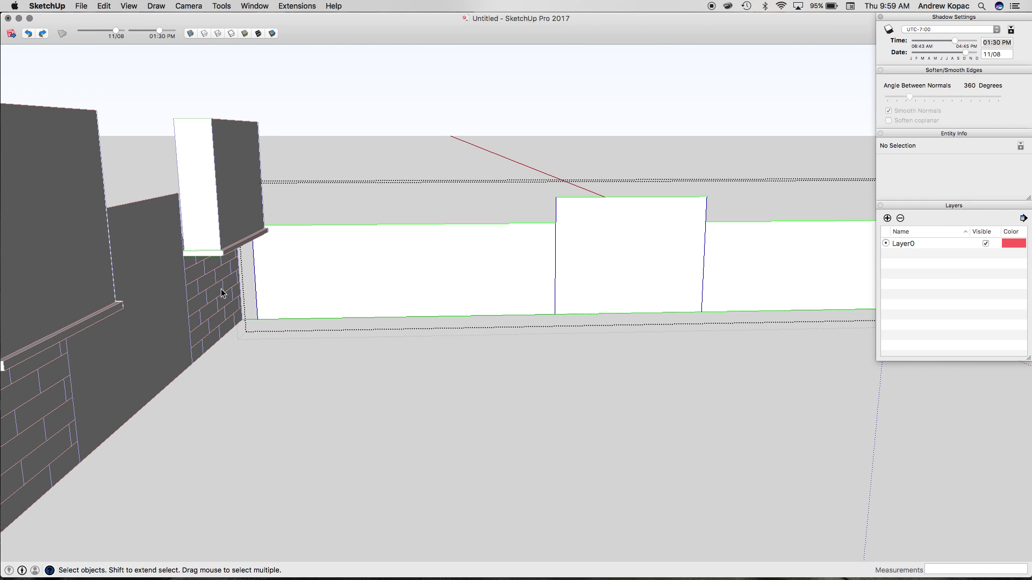
left_click(222, 293)
left_click(212, 290)
scroll(211, 294, "up", 3)
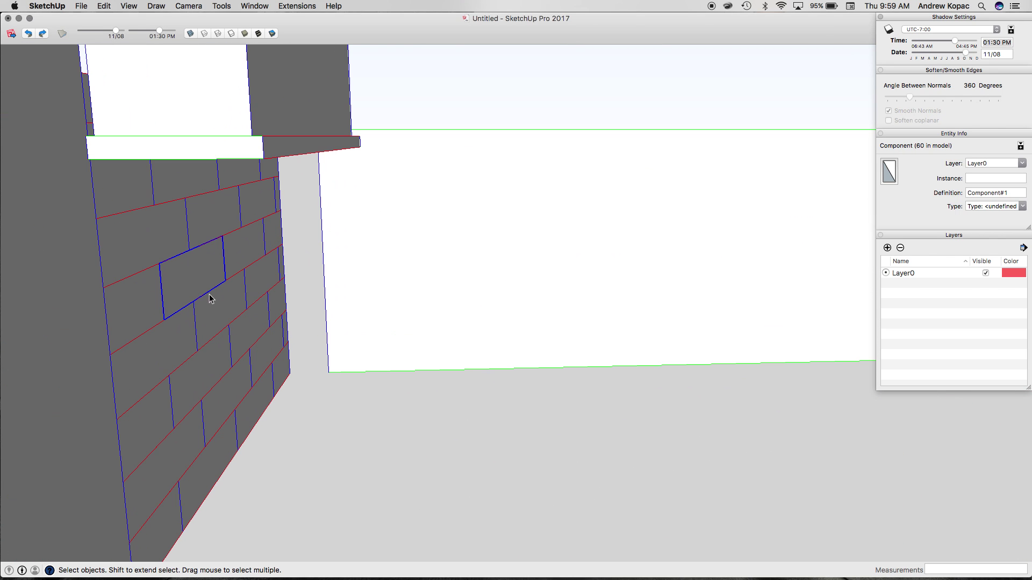
left_click(449, 295)
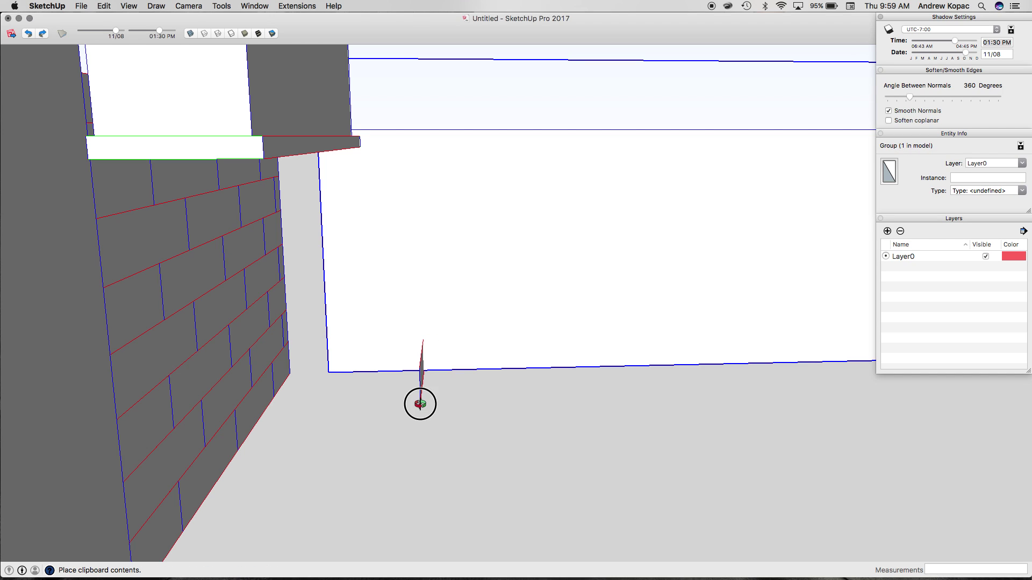
left_click(421, 405)
- Rotate the pasted tile 90 degrees and move it to the long wall's lower corner beside the tiled wall
key("q")
left_click(405, 459)
left_click(437, 462)
type("90")
key("Return")
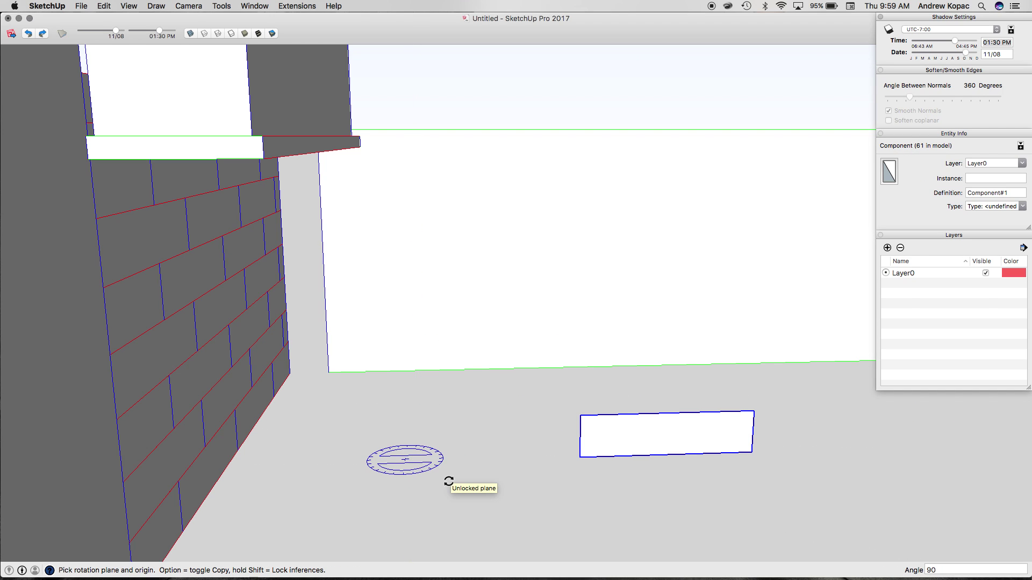
key("m")
left_click(579, 456)
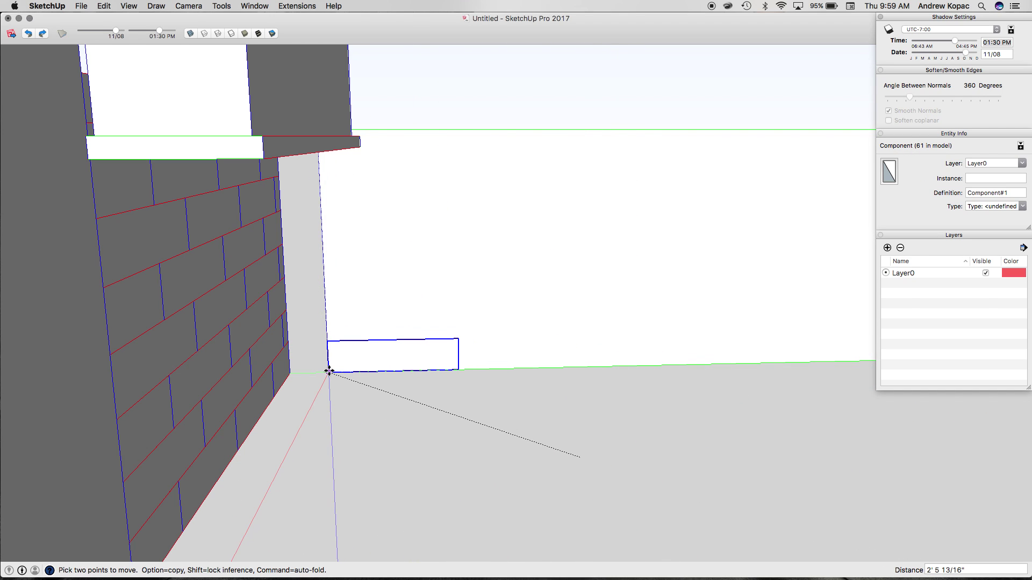
left_click(328, 371)
- Array the tile at 1' spacing along the base of the long wall, making a 13-tile row that passes its far end
left_click(328, 371, "alt")
left_click(458, 370)
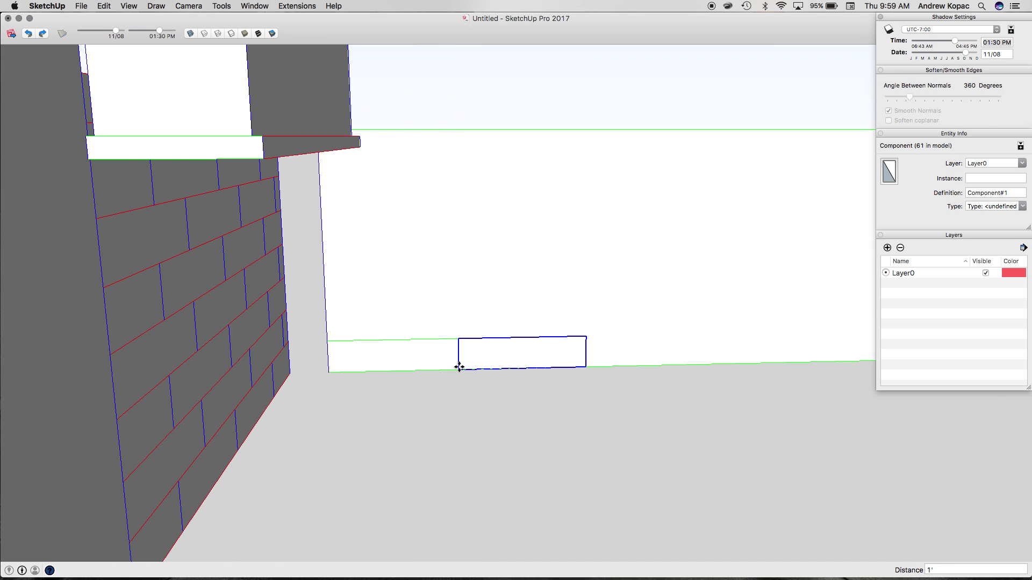
scroll(293, 352, "down", 2)
scroll(166, 292, "down", 5)
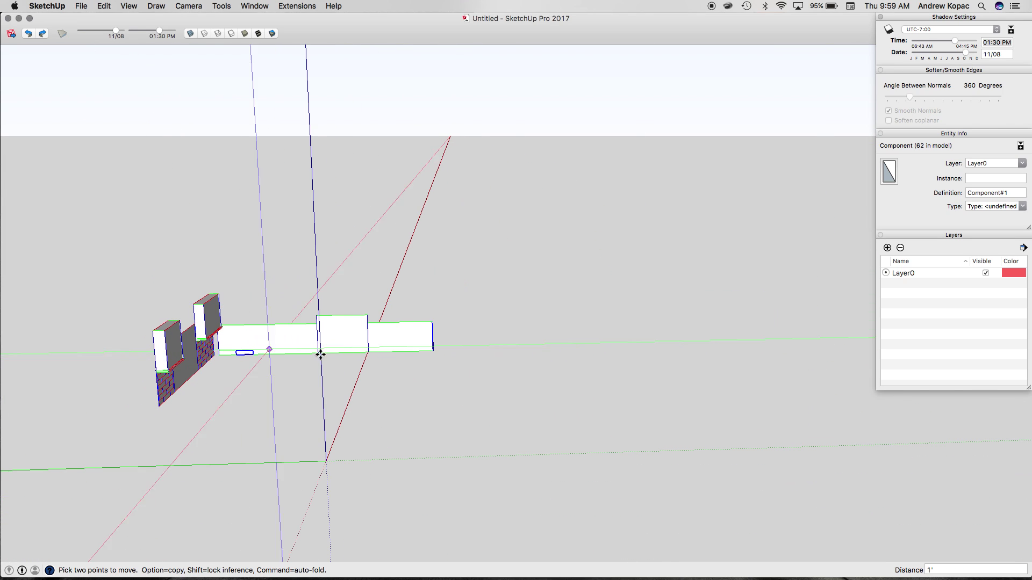
scroll(323, 344, "up", 4)
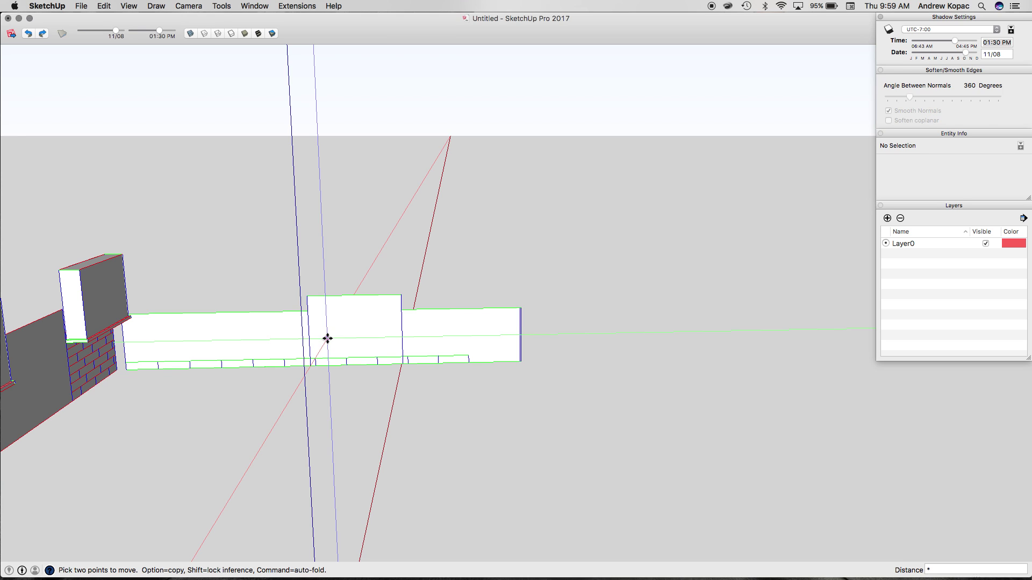
key("space")
scroll(473, 359, "up", 3)
left_click(588, 350)
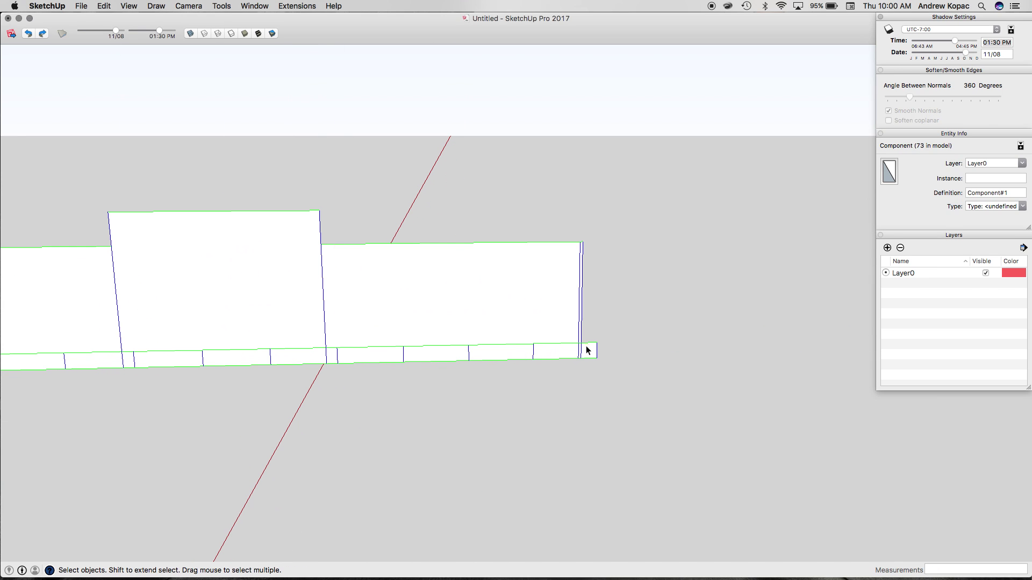
left_click(595, 350)
left_click(589, 352)
- Move the long wall together with its first tile row away from the tiled cabinet wall
scroll(590, 353, "down", 5)
scroll(584, 350, "up", 5)
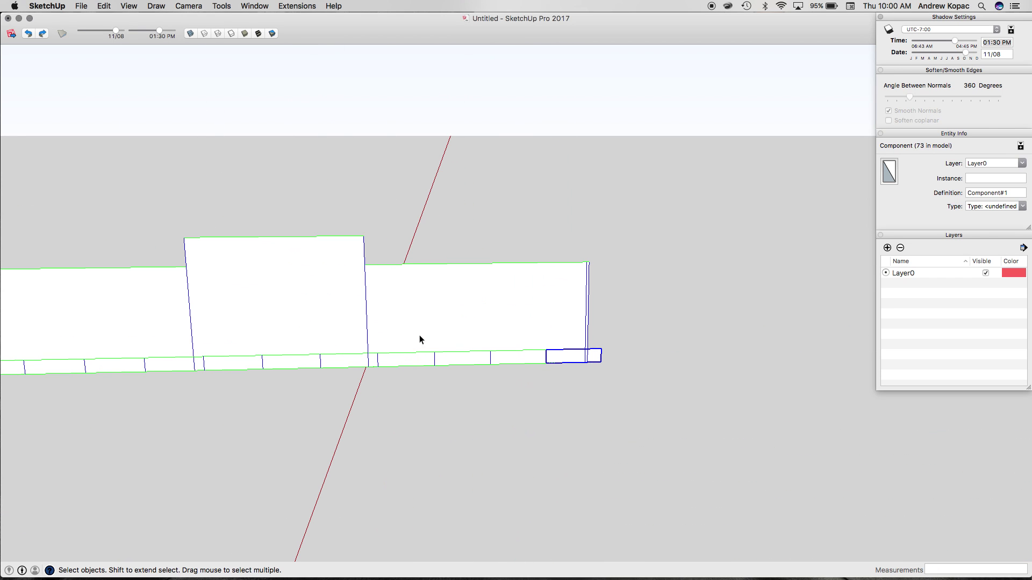
scroll(610, 341, "down", 3)
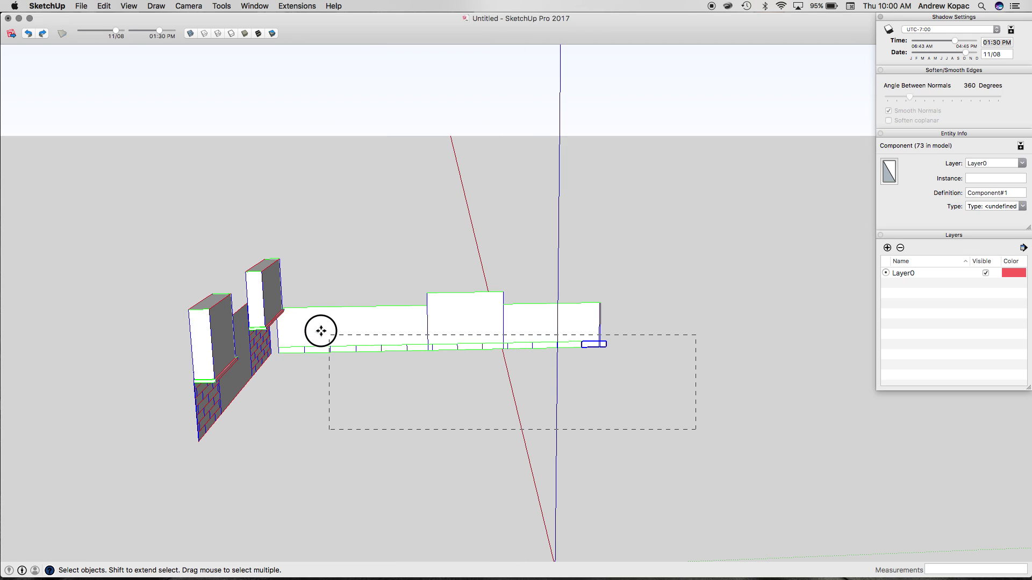
left_click_drag(287, 342, 287, 343)
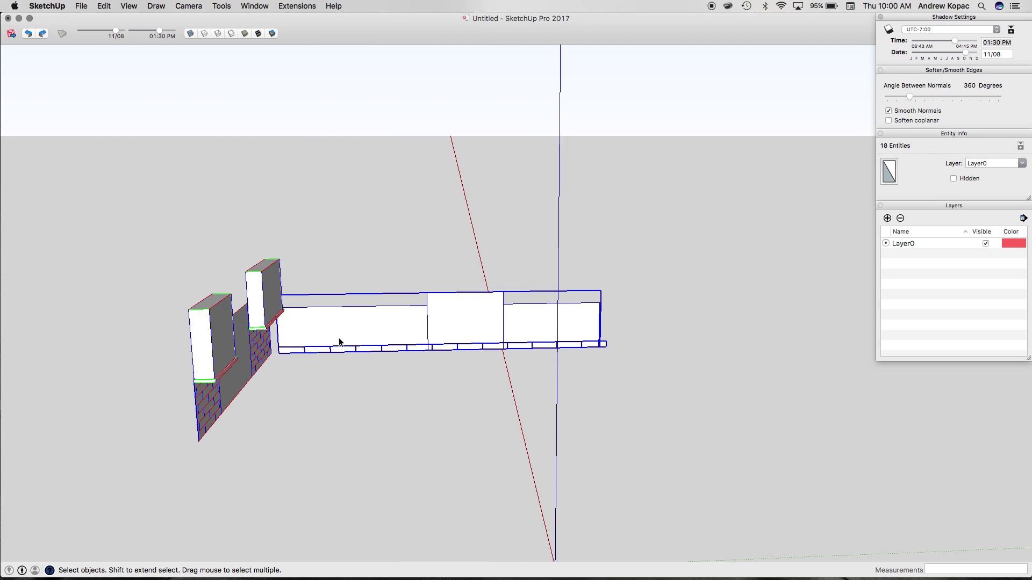
key("m")
left_click(336, 380)
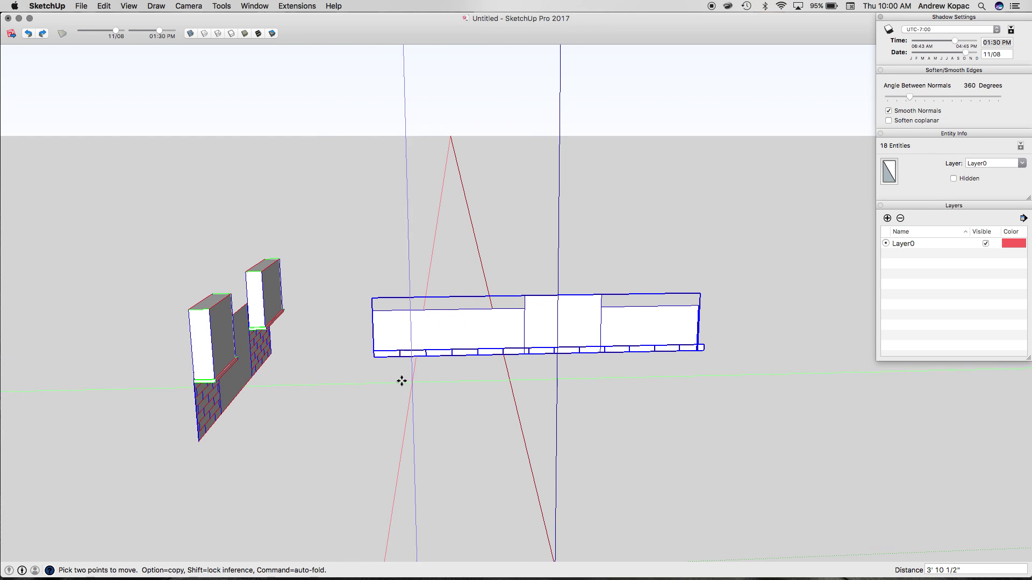
scroll(355, 376, "down", 4)
left_click(453, 369)
key("space")
scroll(453, 369, "up", 5)
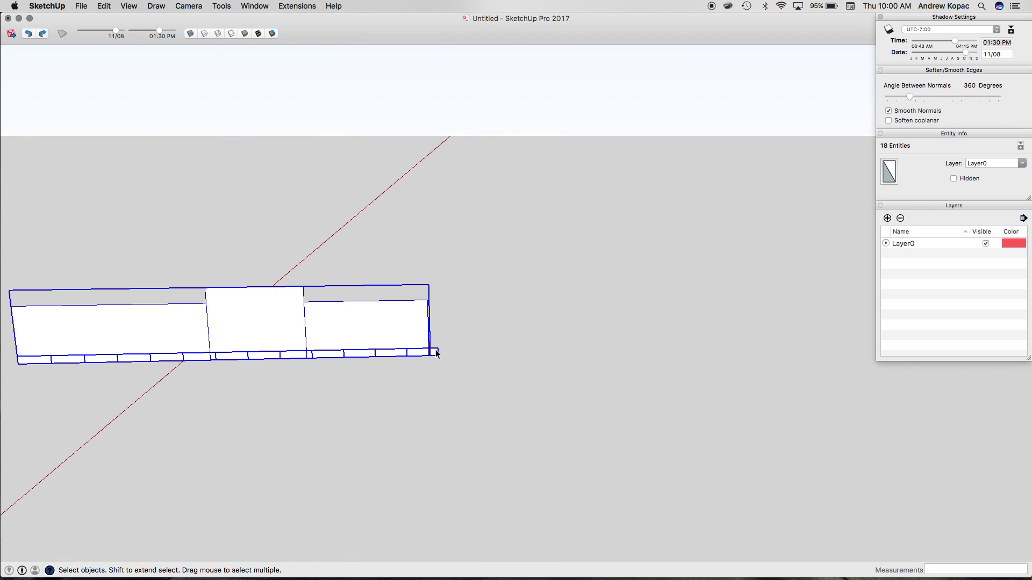
- Group the narrow strip at the far end of the long wall as a separate object
left_click(435, 354)
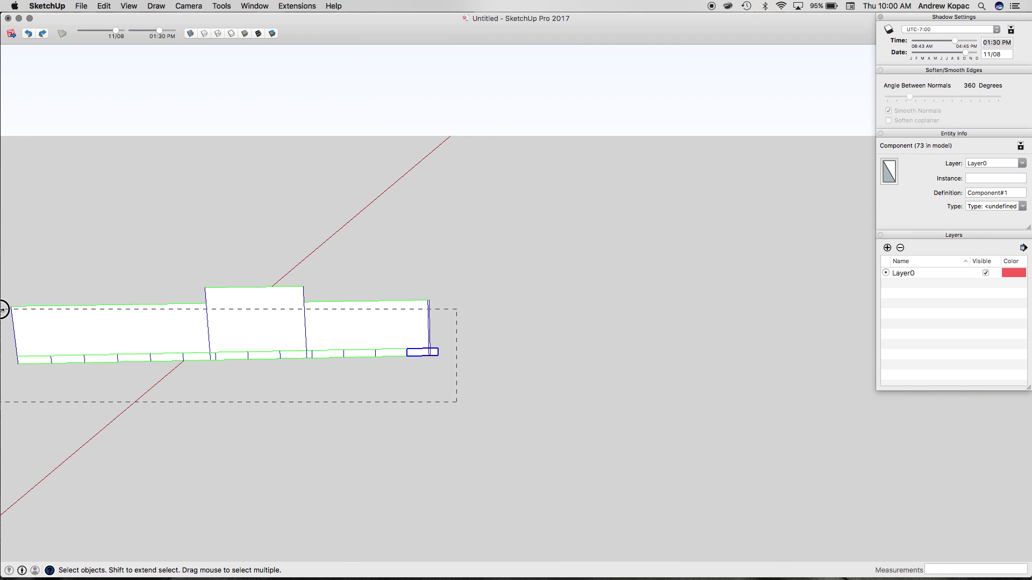
left_click_drag(2, 311, 3, 310)
key("m")
scroll(415, 347, "up", 5)
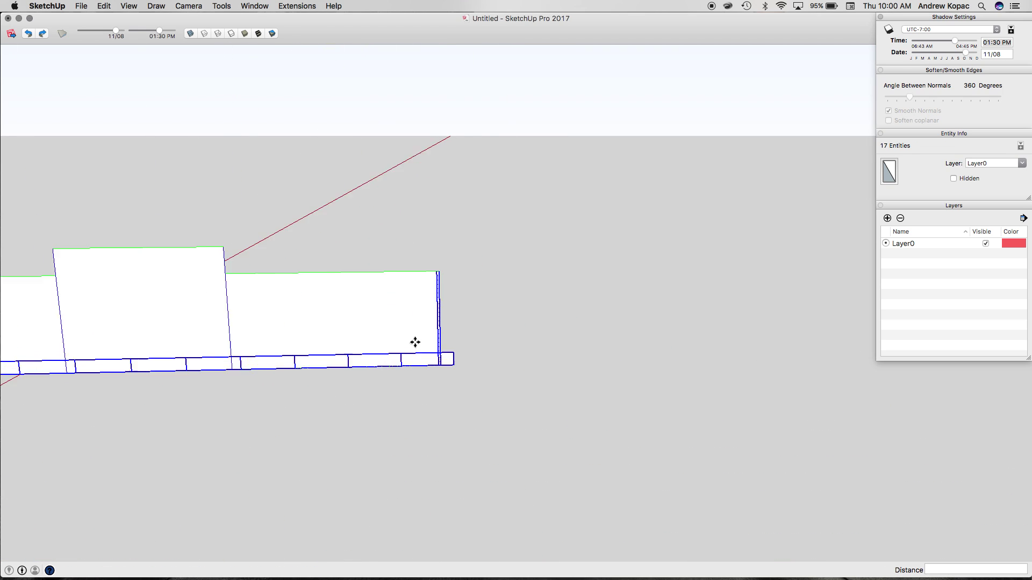
left_click(463, 385)
left_click(489, 384)
key("space")
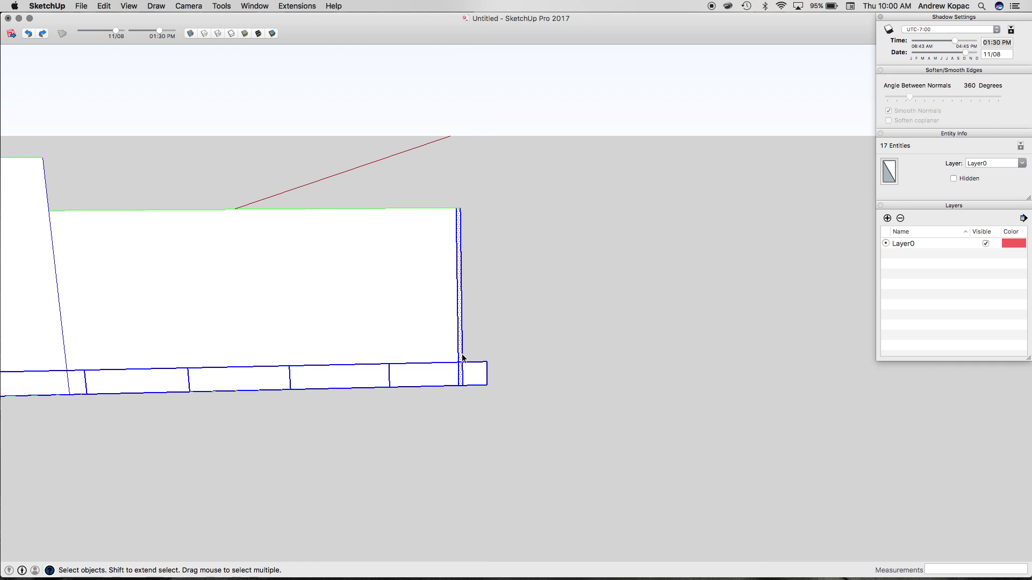
key("super+g")
- Move the tile row and end strip 3" along the long wall so the last tile ends at the wall's edge
scroll(560, 407, "down", 2)
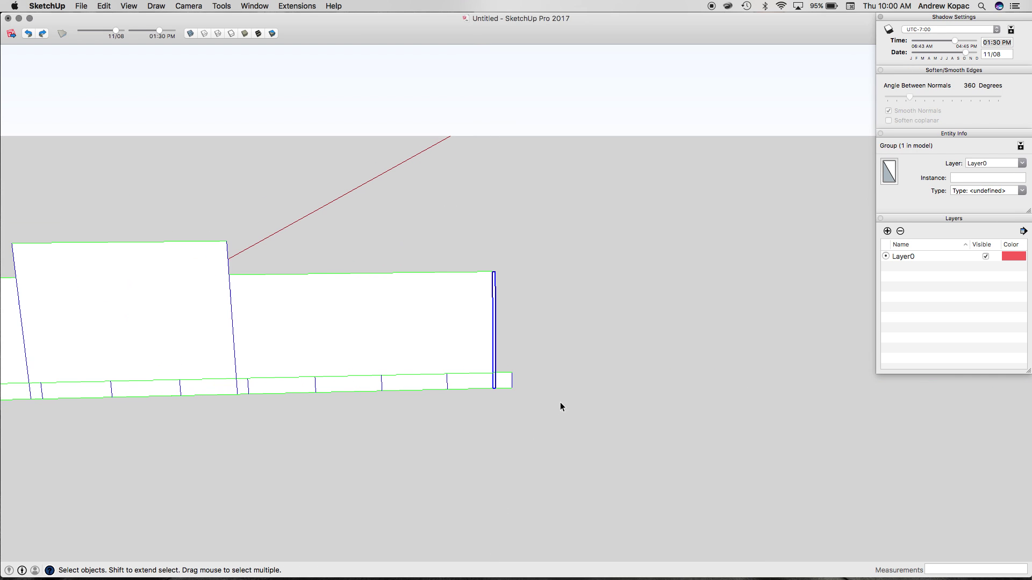
scroll(546, 466, "down", 3)
left_click_drag(553, 488, 103, 357)
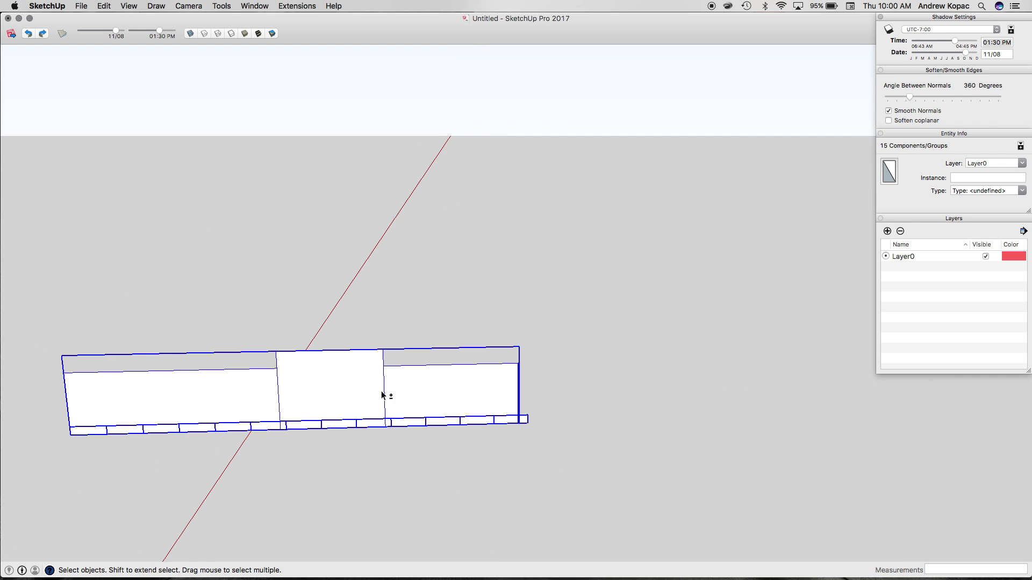
scroll(534, 424, "up", 3)
key("m")
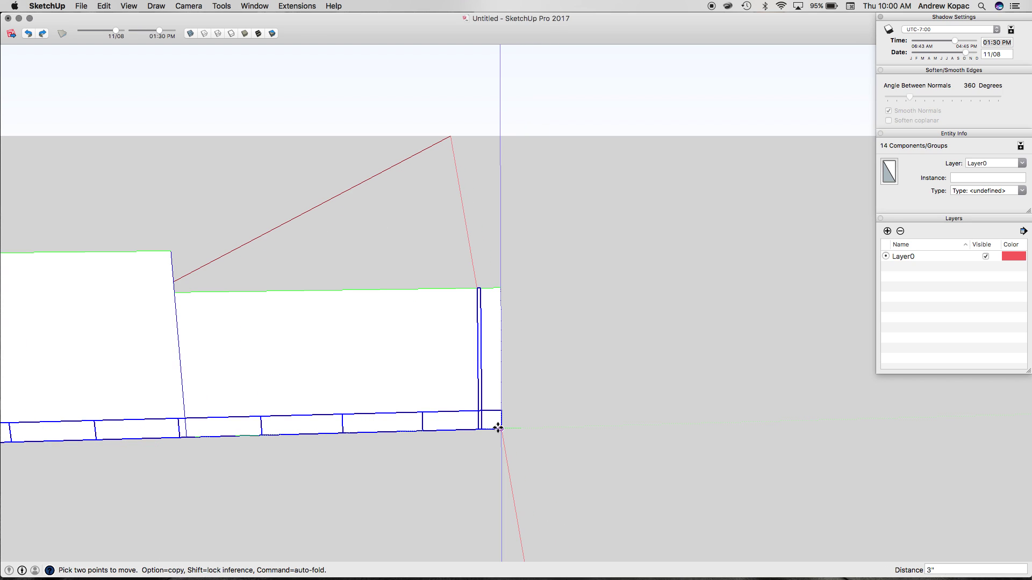
key("space")
- Move the narrow end strip 3" outward on its own so it aligns with the long wall's far edge
left_click(480, 416)
scroll(481, 416, "up", 5)
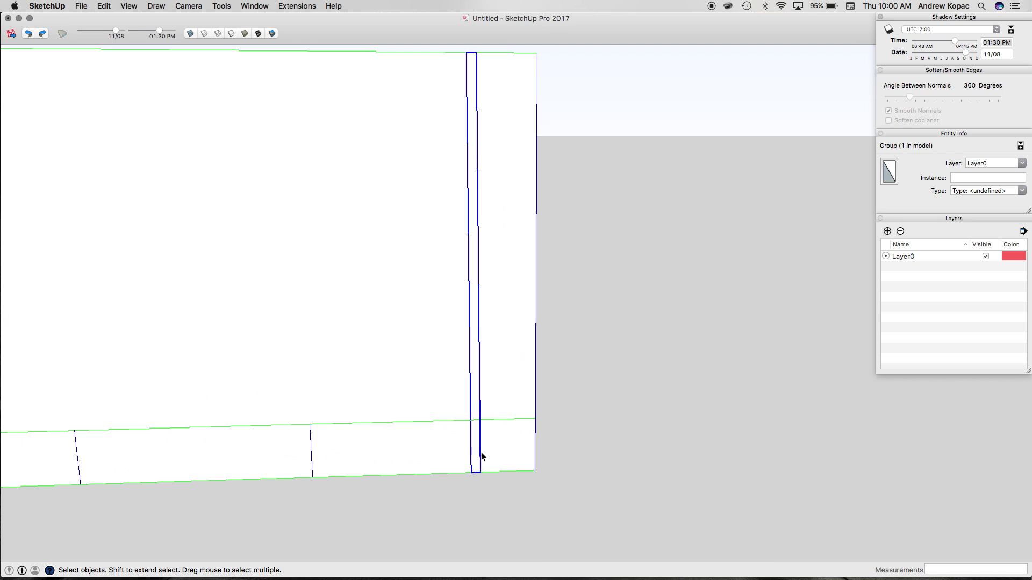
left_click(479, 471)
left_click(532, 472)
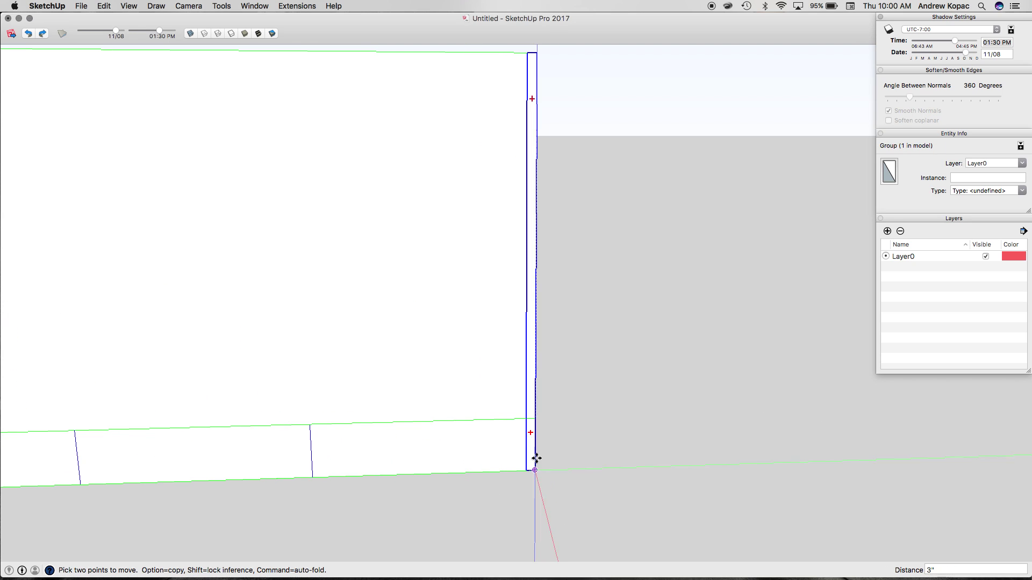
scroll(492, 347, "down", 3)
scroll(495, 355, "down", 2)
key("space")
scroll(503, 344, "up", 5)
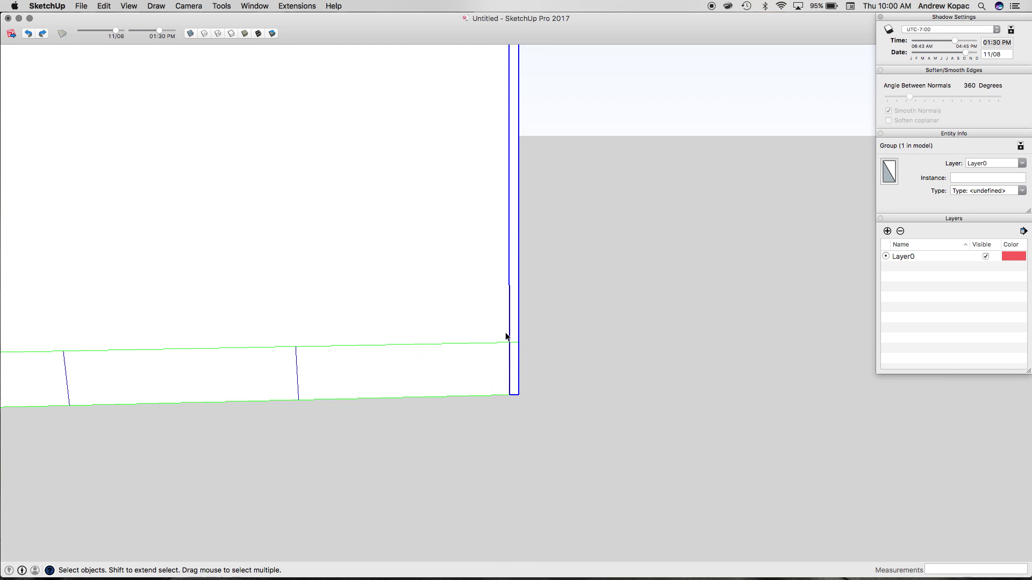
- Move only the 13 tiles of the bottom row 1/2" inward so the last tile ends at the strip
scroll(484, 370, "down", 5)
left_click_drag(480, 403, 90, 278)
scroll(473, 313, "up", 5)
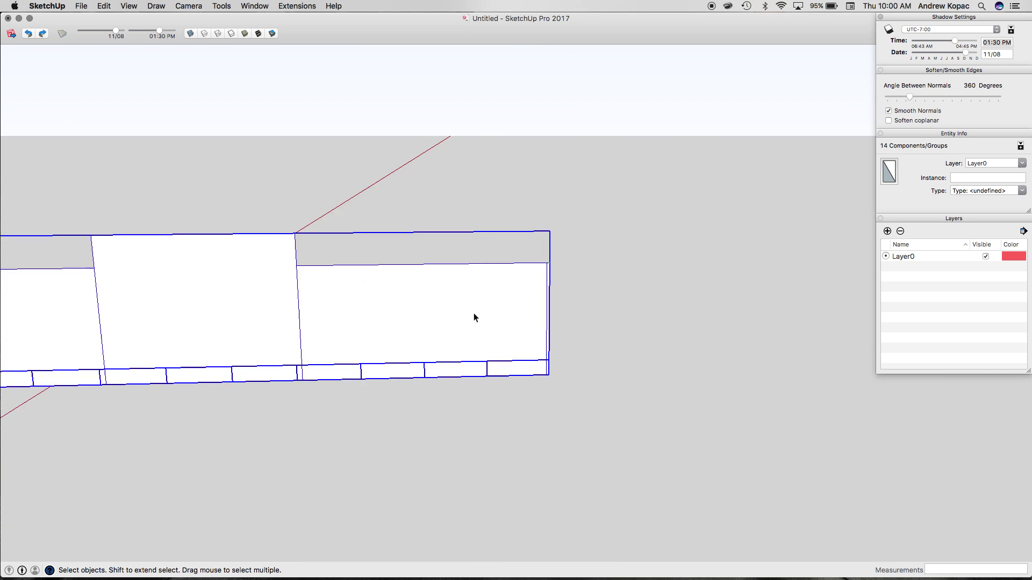
left_click(601, 266, "shift")
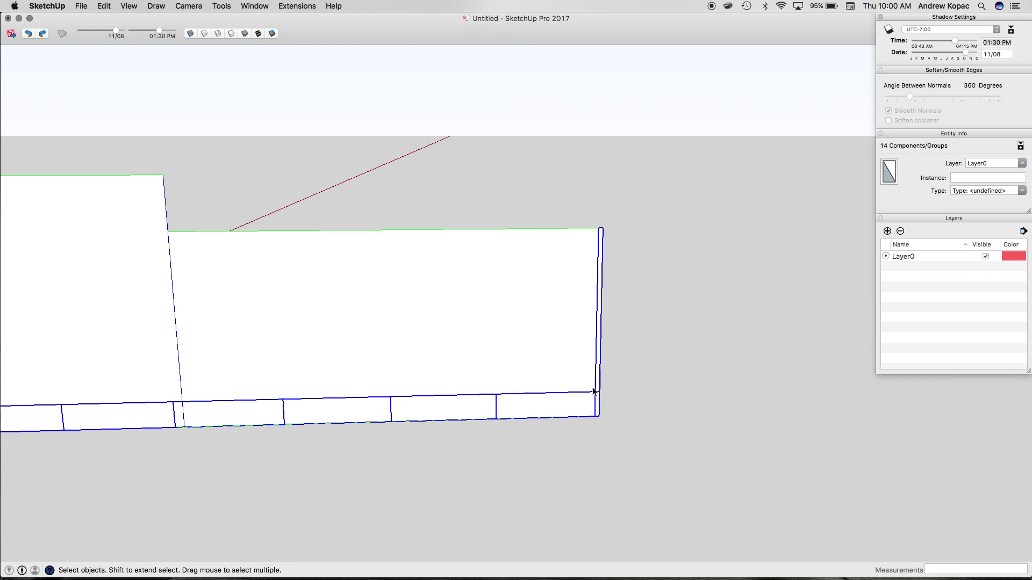
scroll(624, 344, "up", 3)
left_click(616, 364, "shift")
key("m")
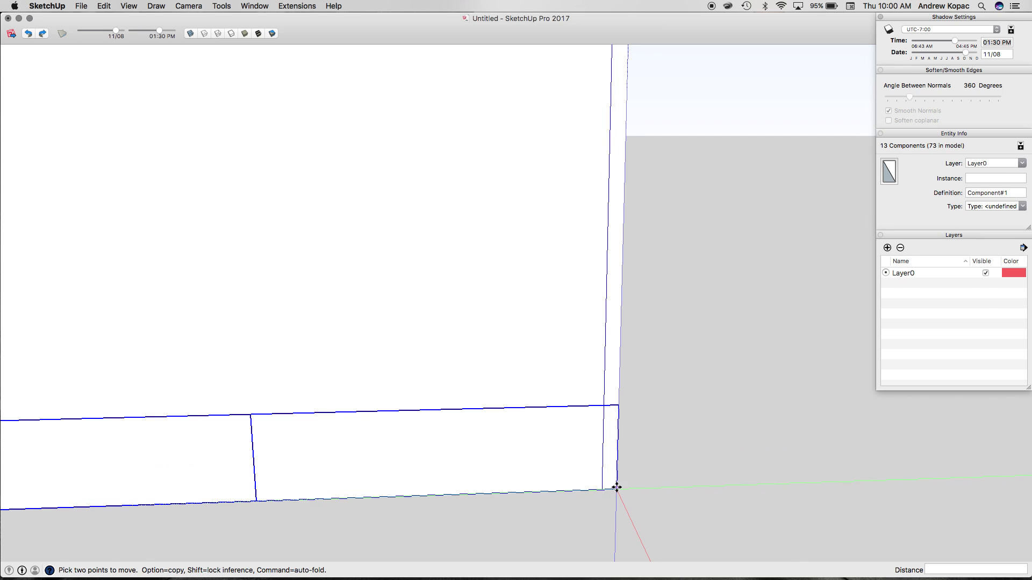
left_click(608, 488)
scroll(587, 306, "down", 6)
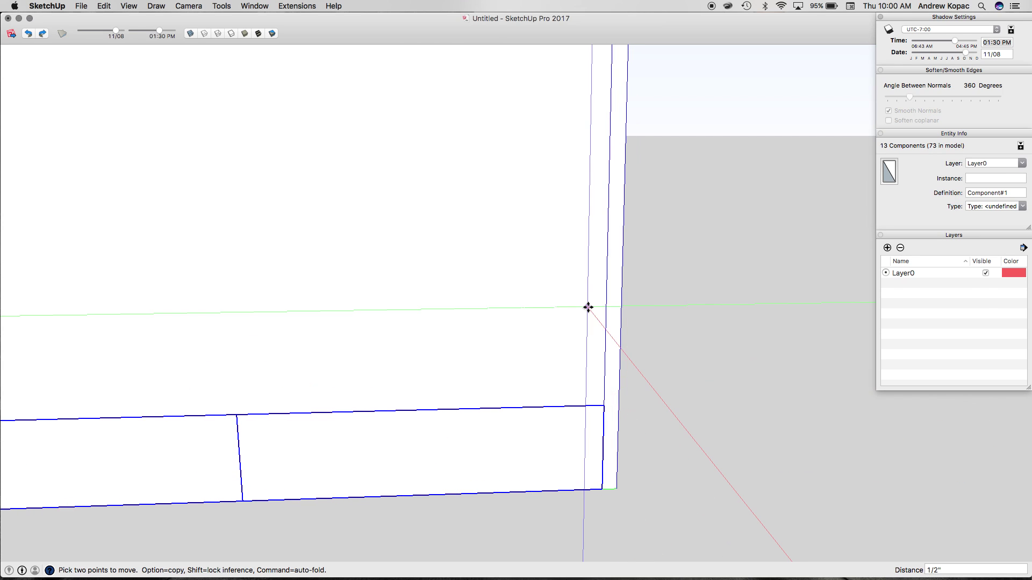
- Copy the bottom tile row up one course, offset by half a tile along the long wall
scroll(251, 320, "up", 6)
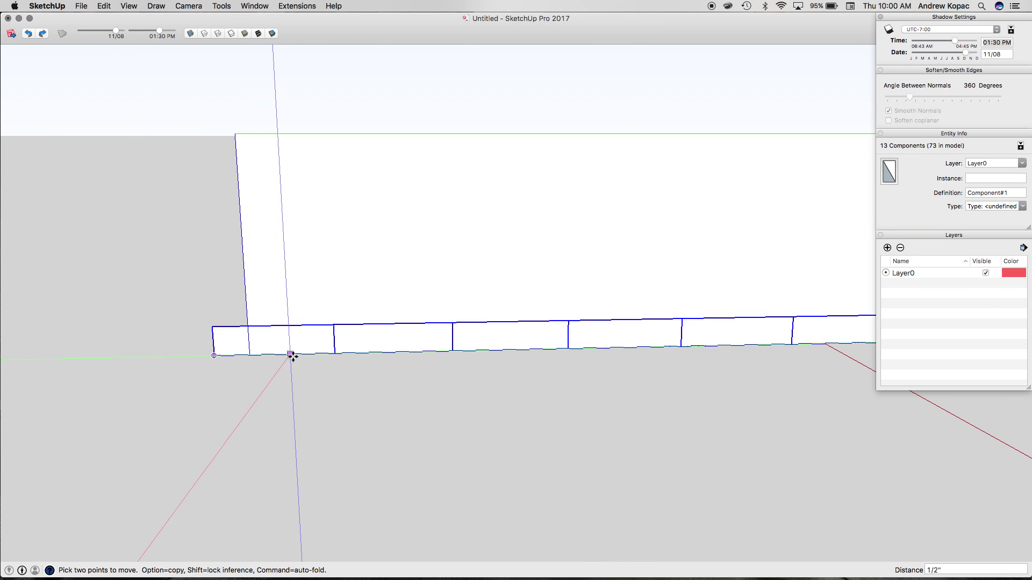
left_click(395, 352)
key("alt")
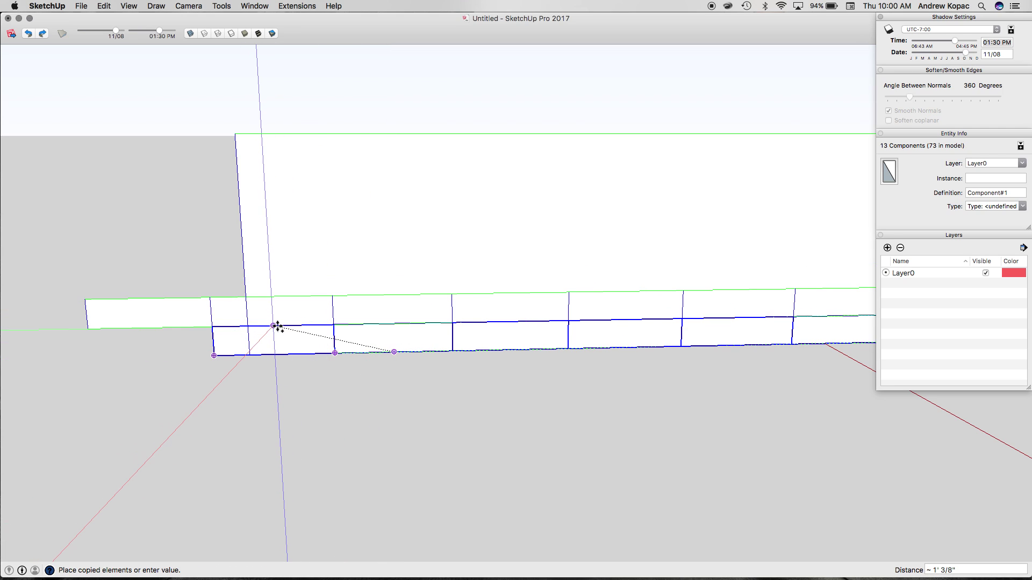
left_click(334, 330)
key("space")
left_click(221, 344)
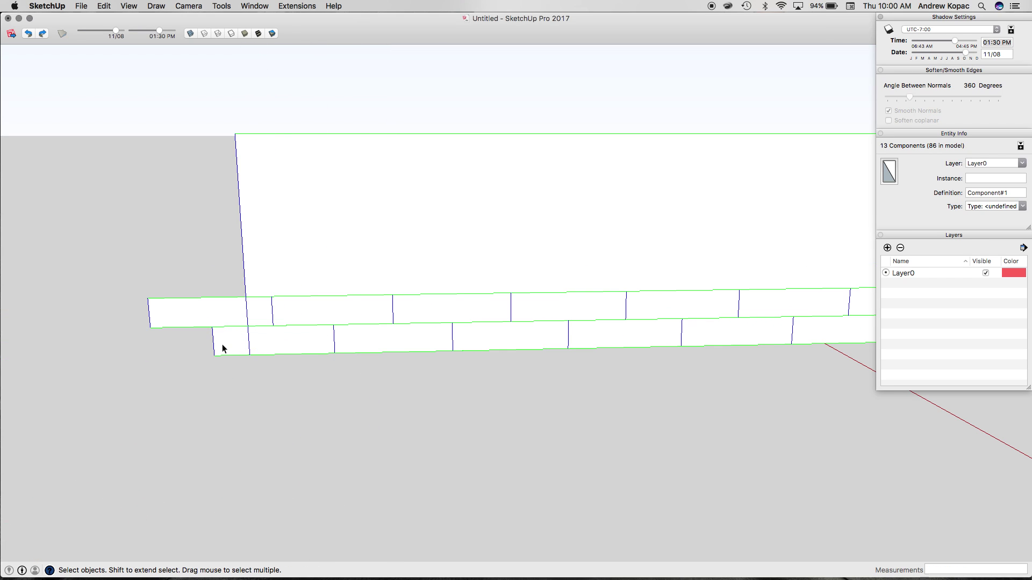
- Copy the second row's last tile 1' toward the end strip and scale its length to 0.50 so it stops there
scroll(139, 310, "down", 5)
scroll(139, 308, "down", 1)
scroll(397, 301, "down", 5)
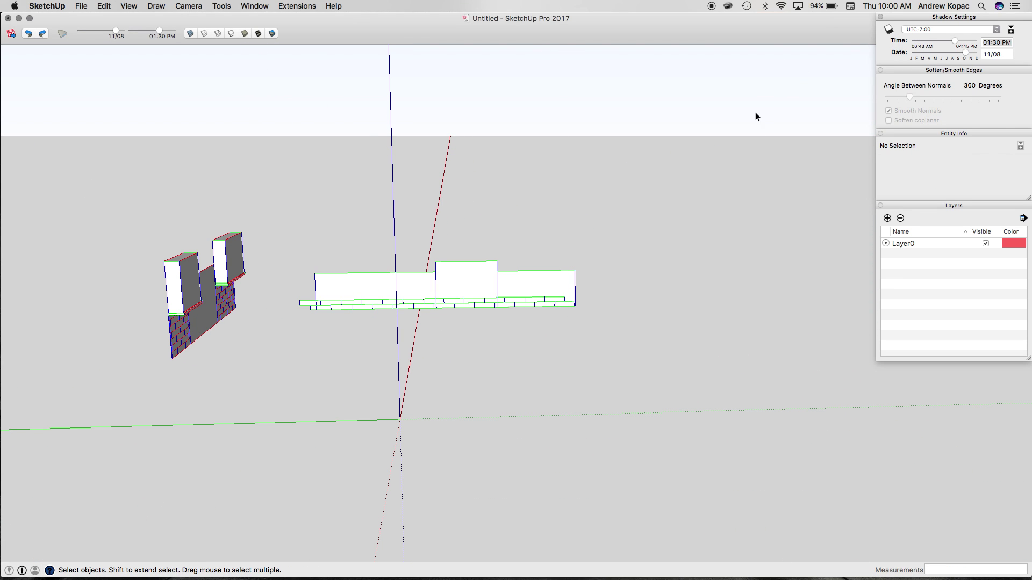
scroll(566, 297, "up", 5)
left_click(508, 327)
key("m")
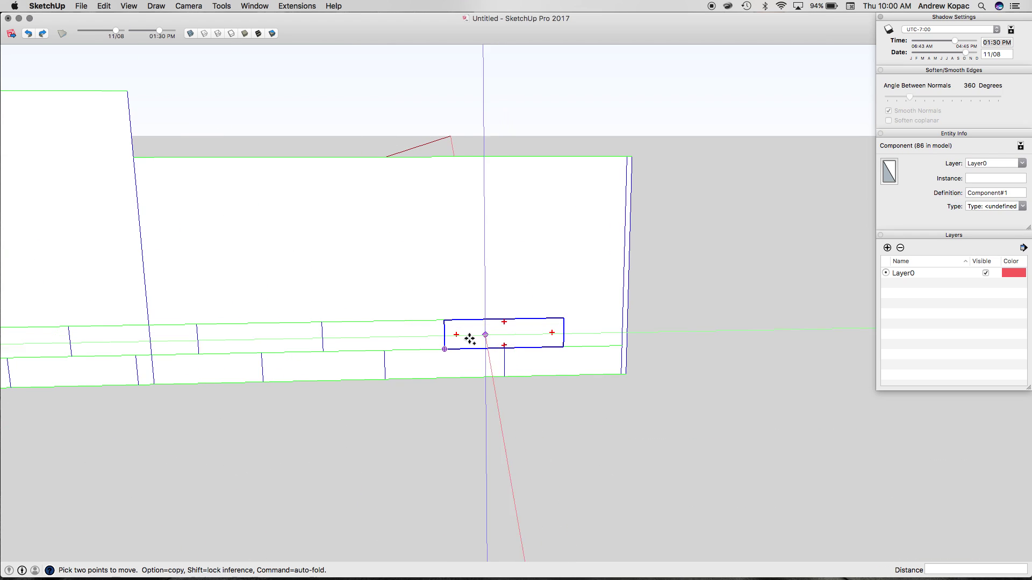
left_click(451, 348)
key("alt")
left_click(565, 347)
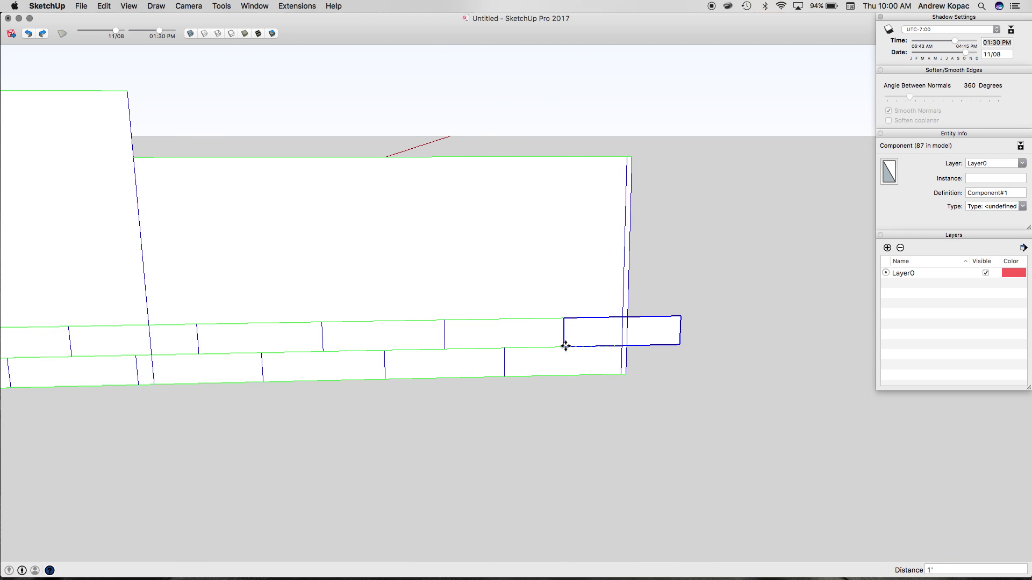
key("s")
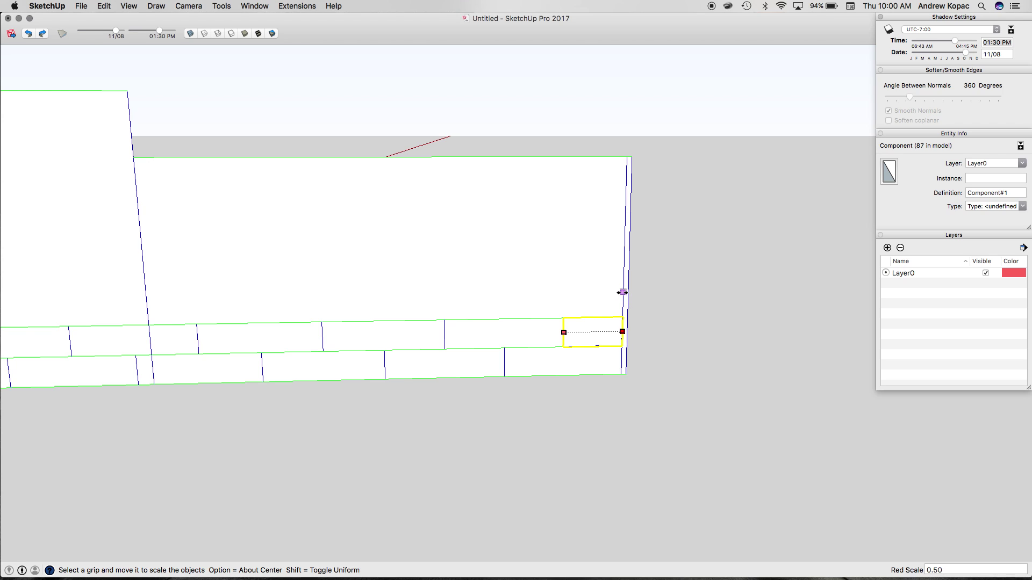
- Scale the first tile of both the second row and the bottom row so they end flush with the long wall's near edge
scroll(623, 297, "down", 6)
scroll(321, 304, "up", 6)
key("space")
left_click(270, 312)
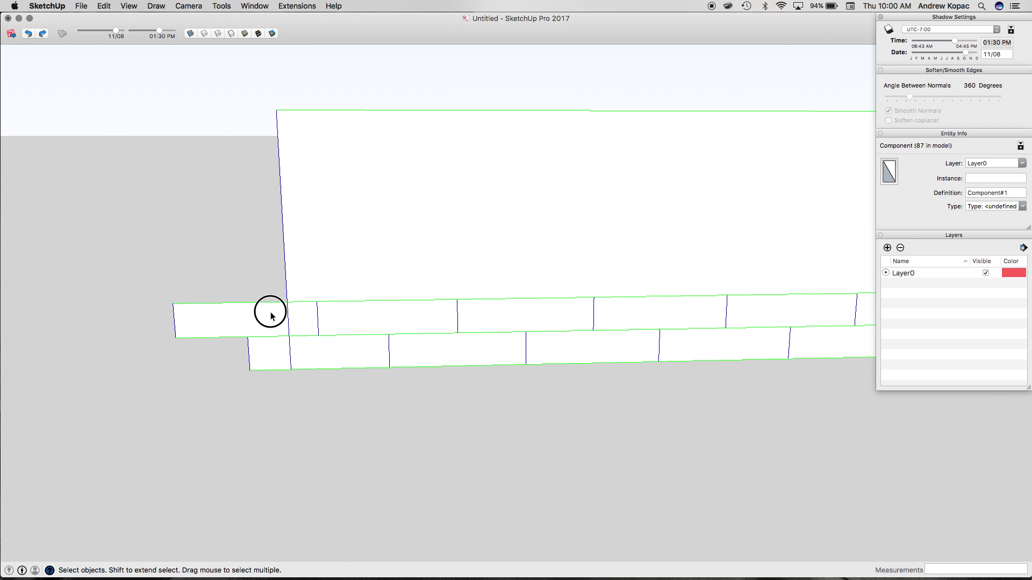
key("s")
left_click_drag(166, 317, 283, 258)
key("space")
key("s")
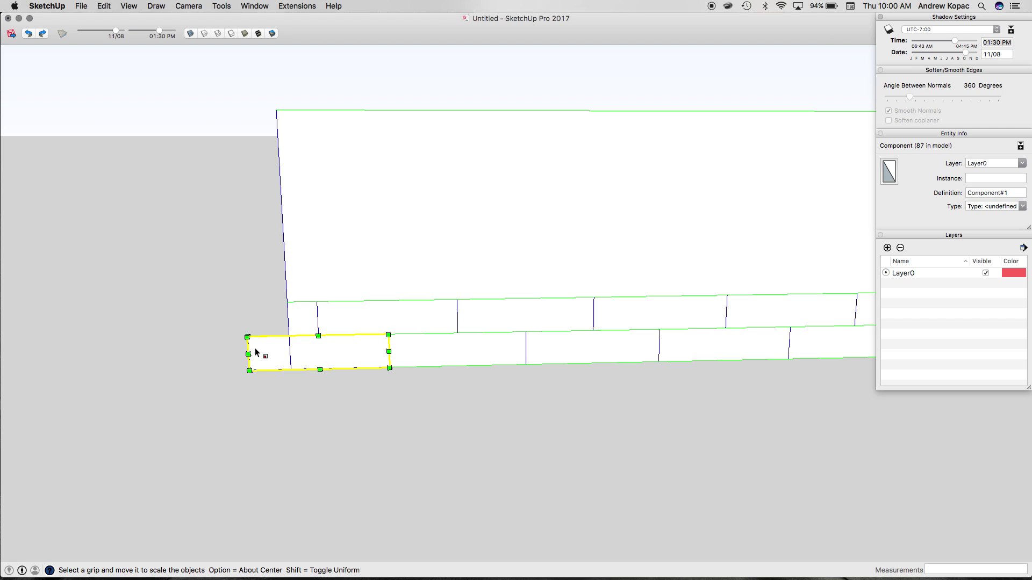
- Copy both tile rows together up by two courses and repeat the copy three times (*3) to cover the long wall
scroll(81, 349, "down", 10)
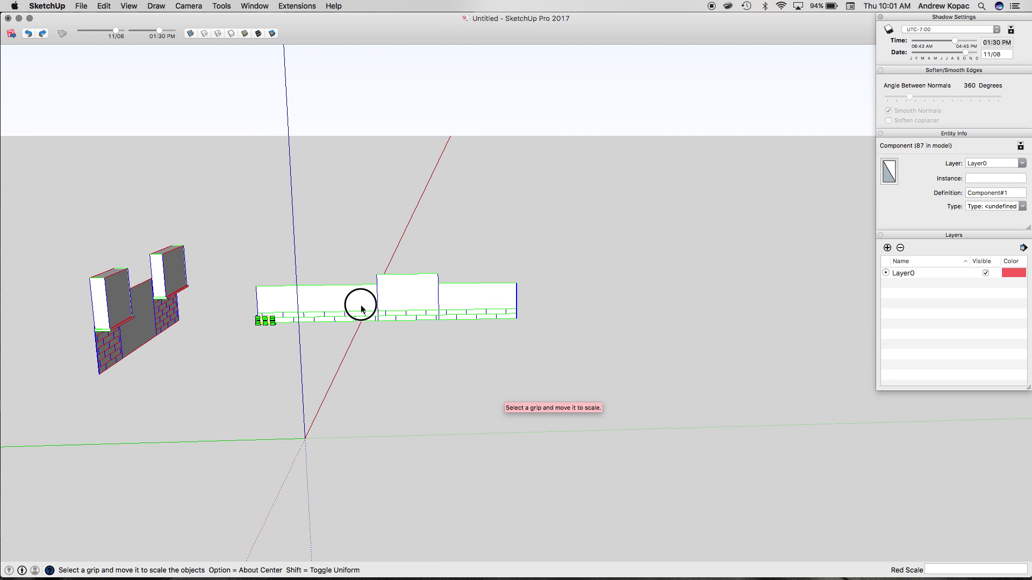
left_click_drag(283, 316, 283, 317)
scroll(283, 314, "up", 5)
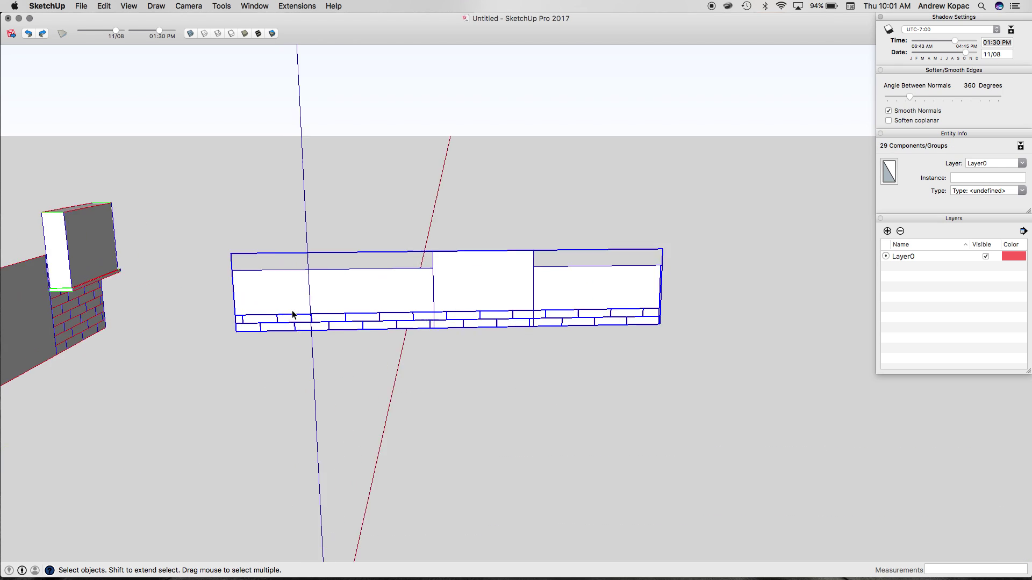
key("alt")
left_click(199, 347)
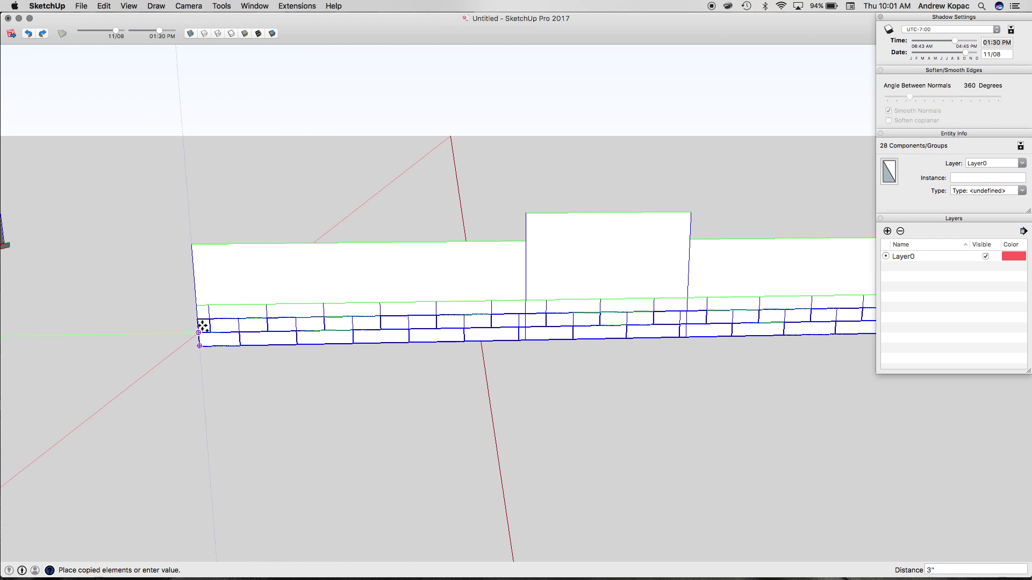
left_click(202, 319)
type("*3")
key("Return")
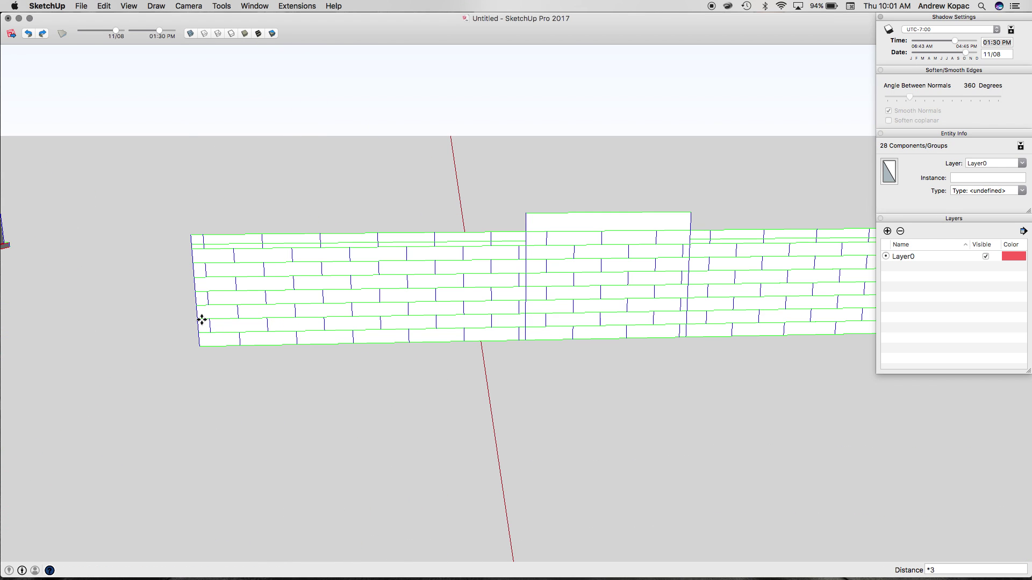
mouse_move(432, 267)
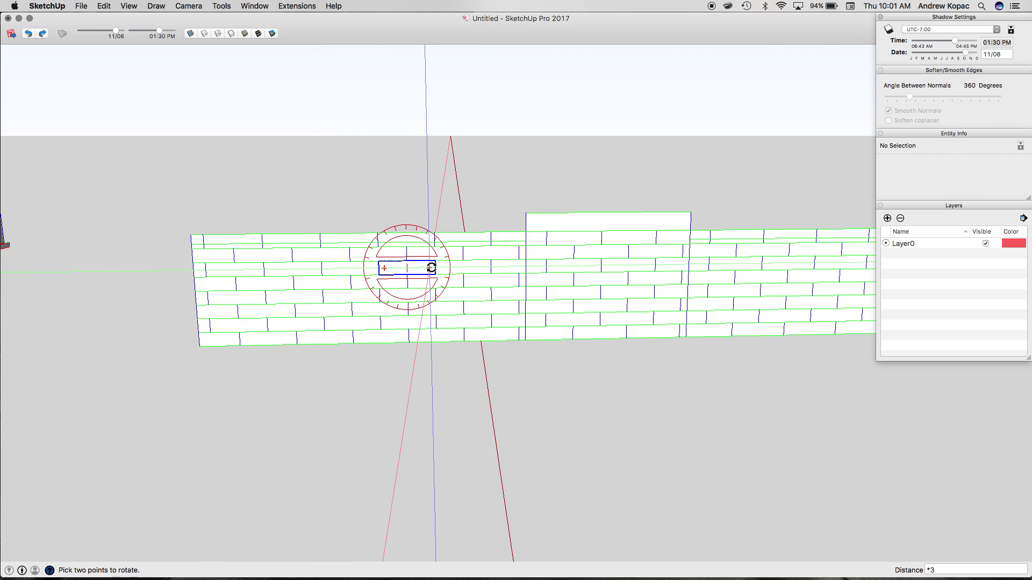
scroll(431, 267, "down", 2)
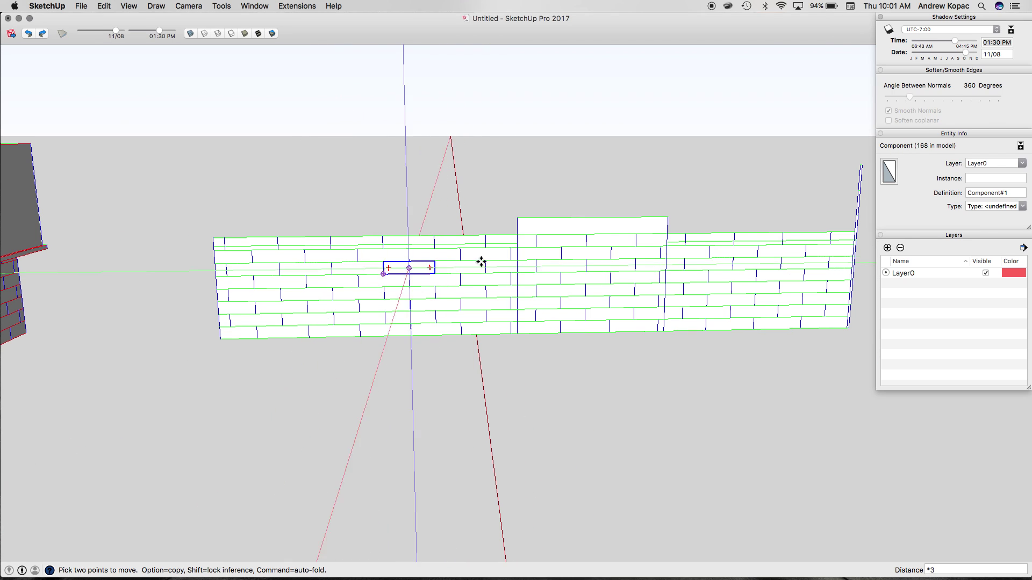
scroll(574, 239, "up", 5)
key("space")
left_click(425, 241)
left_click(568, 244, "shift")
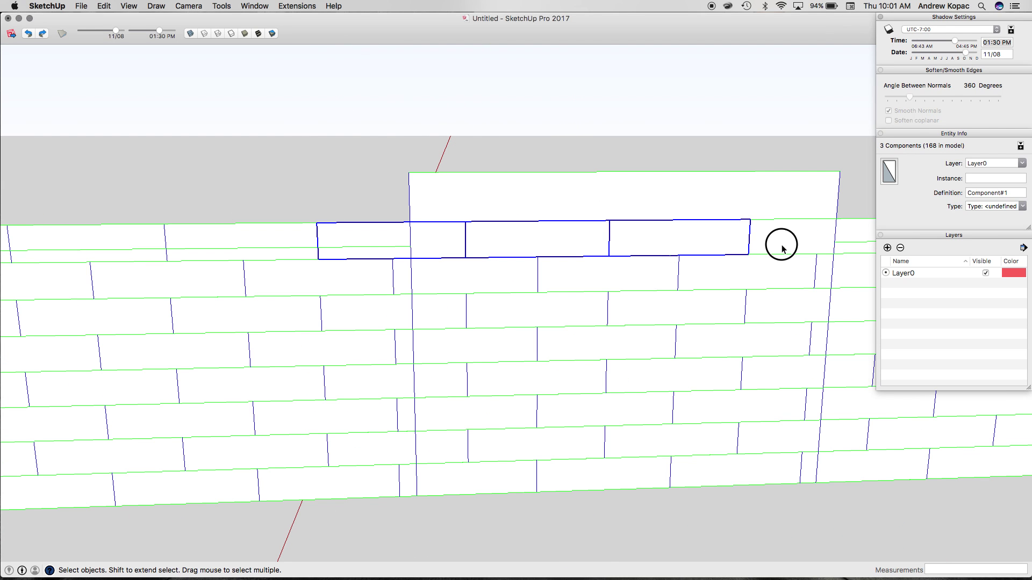
key("s")
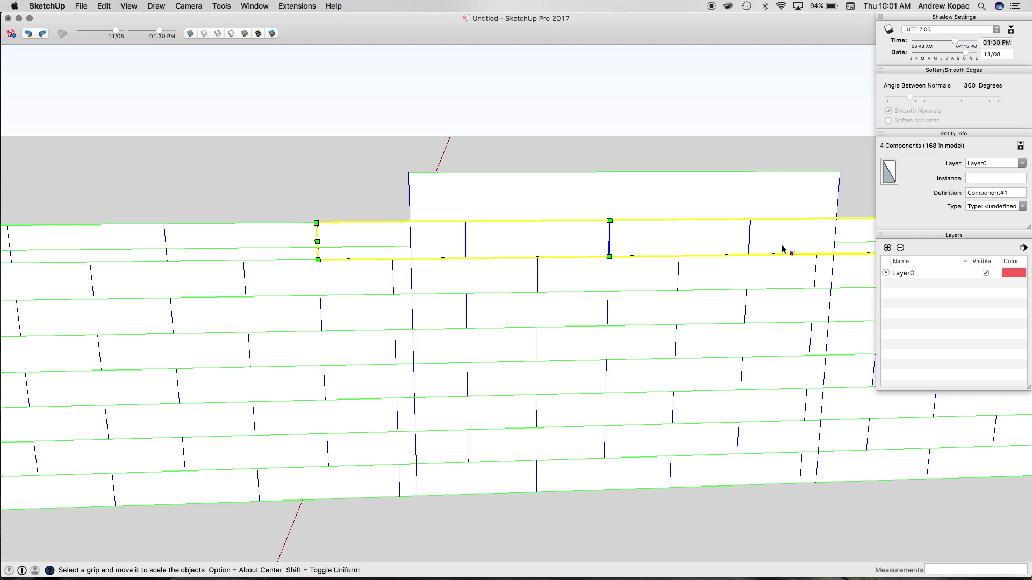
key("m")
left_click(609, 257)
key("alt")
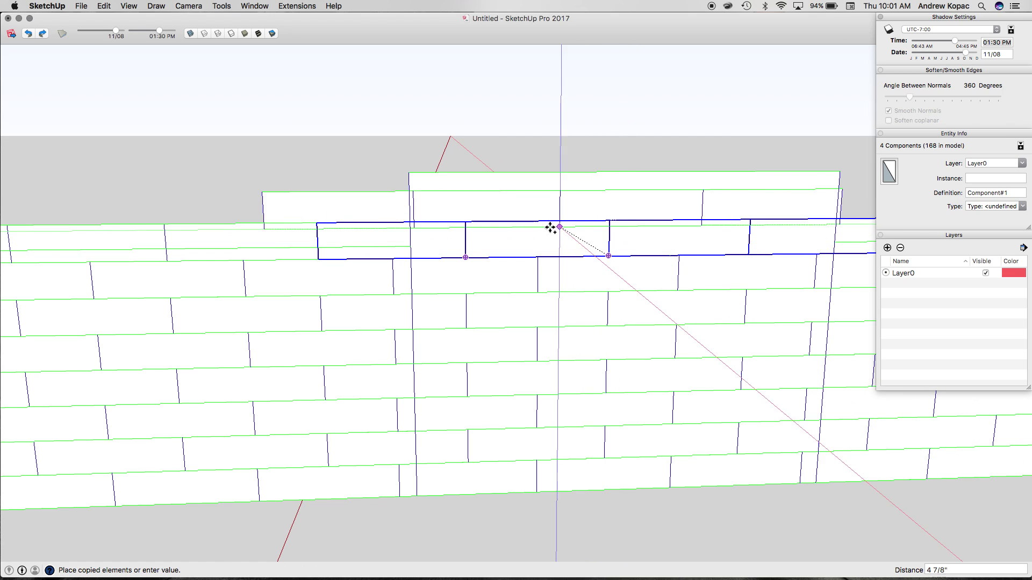
key("space")
- Select the tiles crossing the raised middle wall section in the course just below the top one
left_click(404, 286)
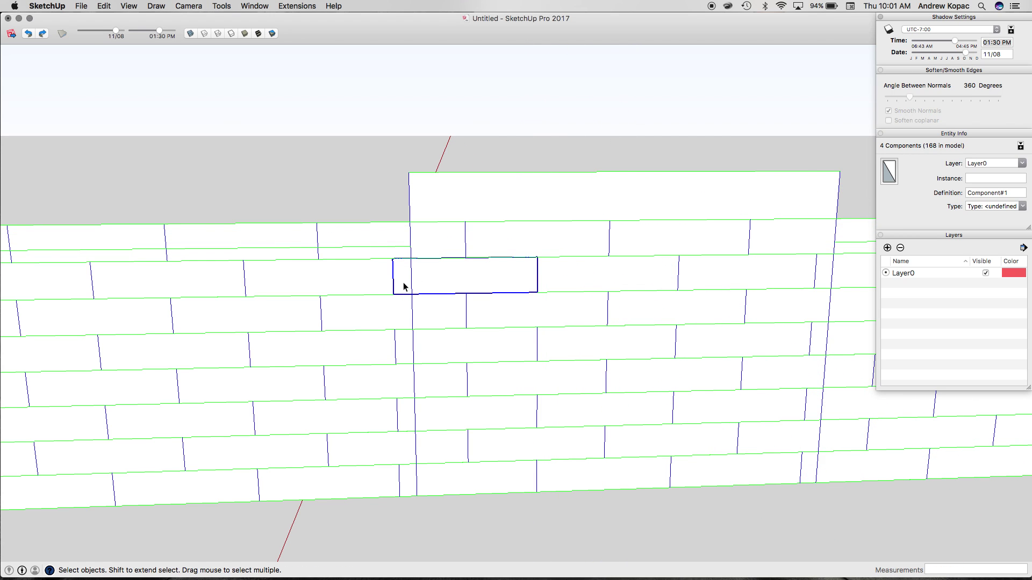
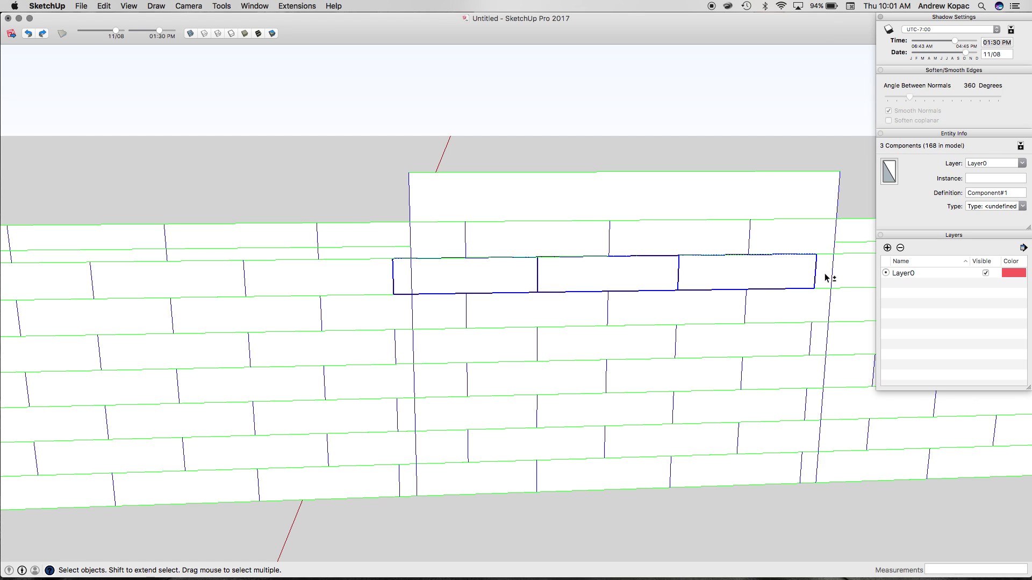
- Copy the row of four bricks 6" upward to add a top course on the raised middle section
left_click(608, 291)
key("alt")
left_click(611, 222)
scroll(611, 221, "down", 2)
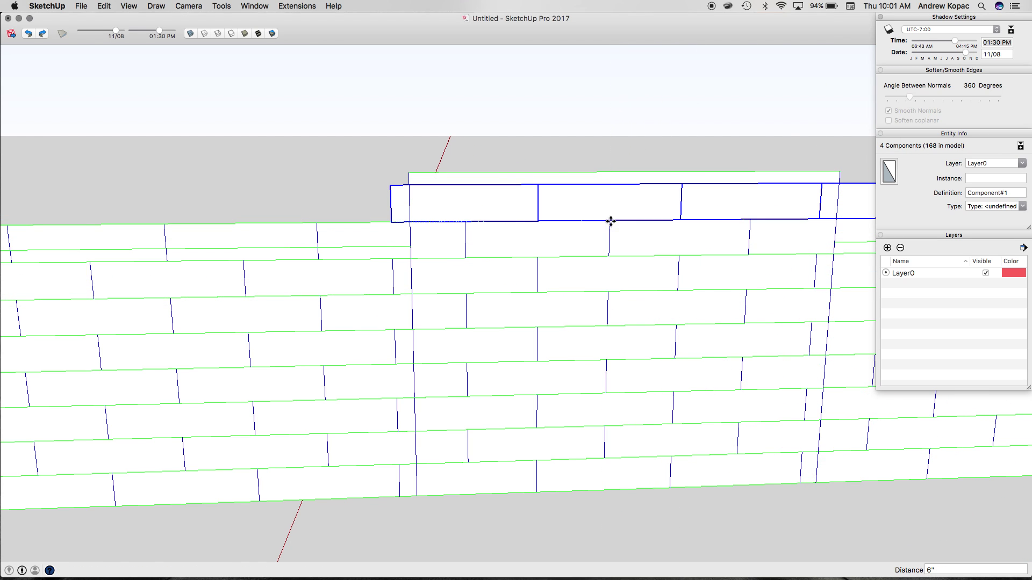
- Copy the block and its sill from the neighbouring wall over to the long brick wall
middle_click_drag(443, 212, 522, 187)
scroll(556, 198, "up", 5)
scroll(414, 196, "down", 10)
middle_click_drag(337, 219, 324, 216)
scroll(209, 195, "up", 3)
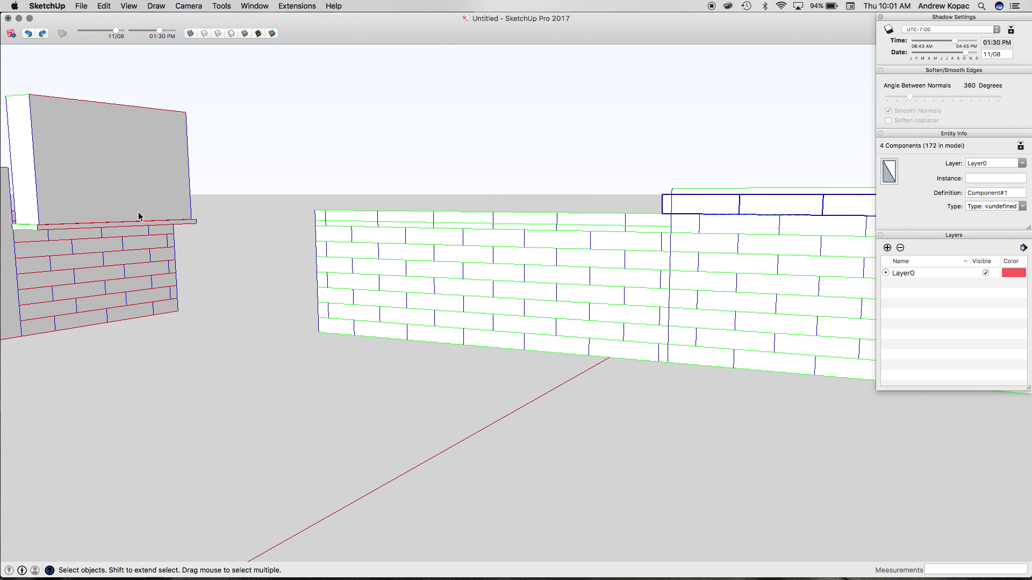
left_click(138, 225)
key("m")
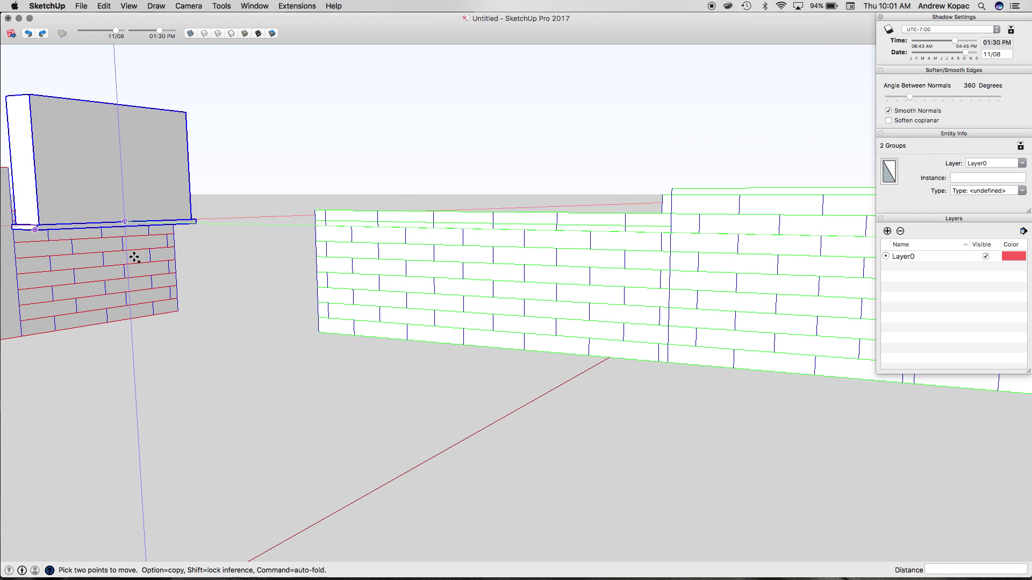
left_click(194, 406)
key("alt")
left_click(338, 477)
- Rotate the copied block and sill 90 degrees to line up with the long brick wall
key("q")
left_click(231, 429)
left_click(341, 420)
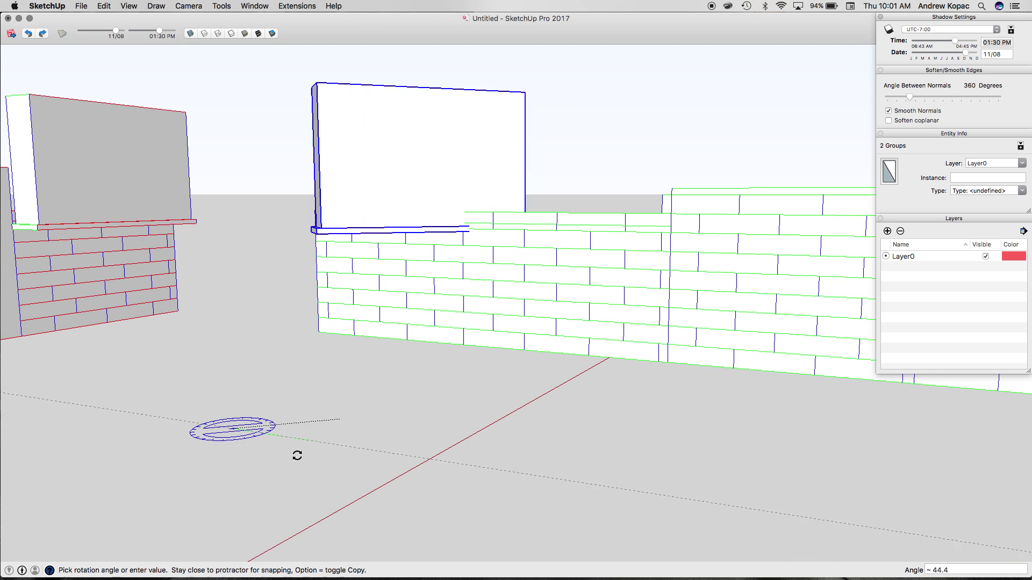
type("90")
key("Return")
key("space")
left_click(424, 371)
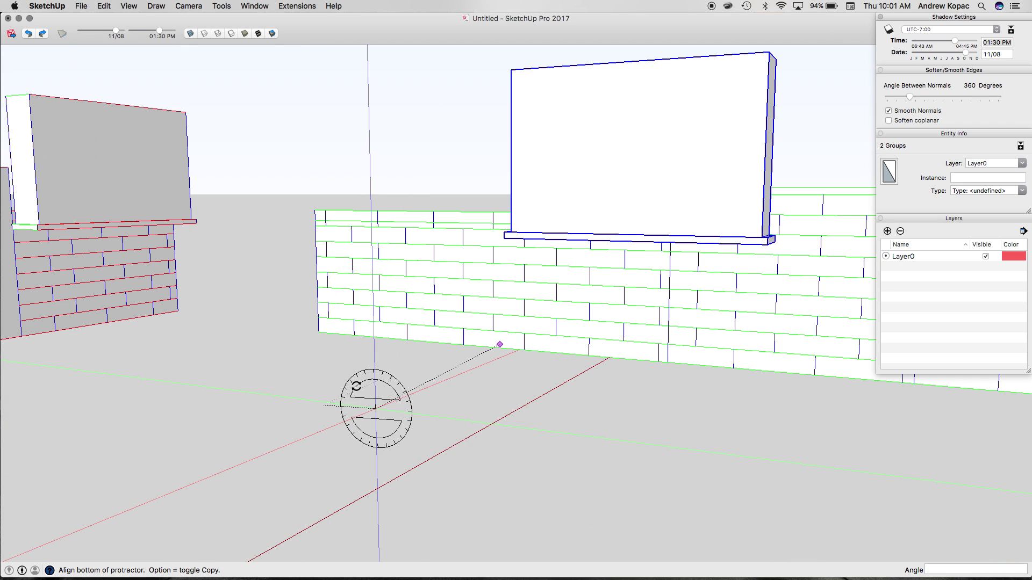
- Move the rotated block and sill toward the face of the long brick wall
key("o")
left_click_drag(303, 396, 198, 396)
key("m")
left_click(198, 397)
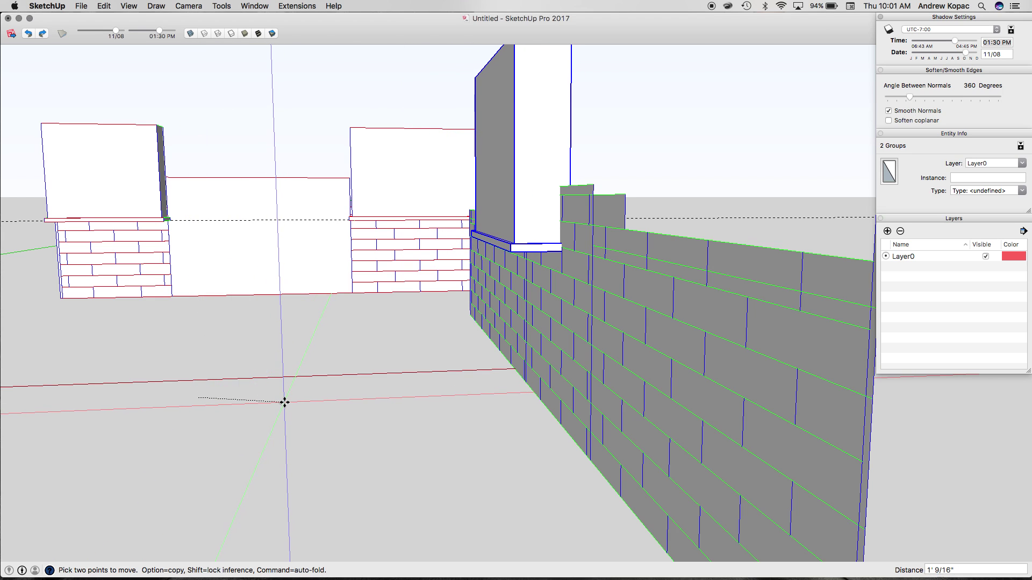
middle_click_drag(275, 404, 592, 339)
left_click(601, 412)
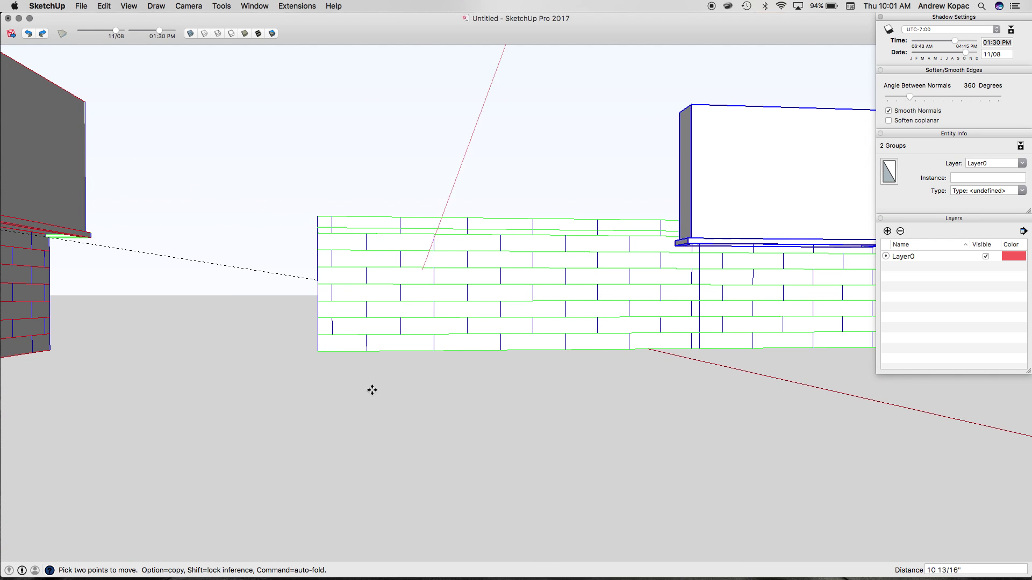
key("Escape")
left_click(591, 401)
key("space")
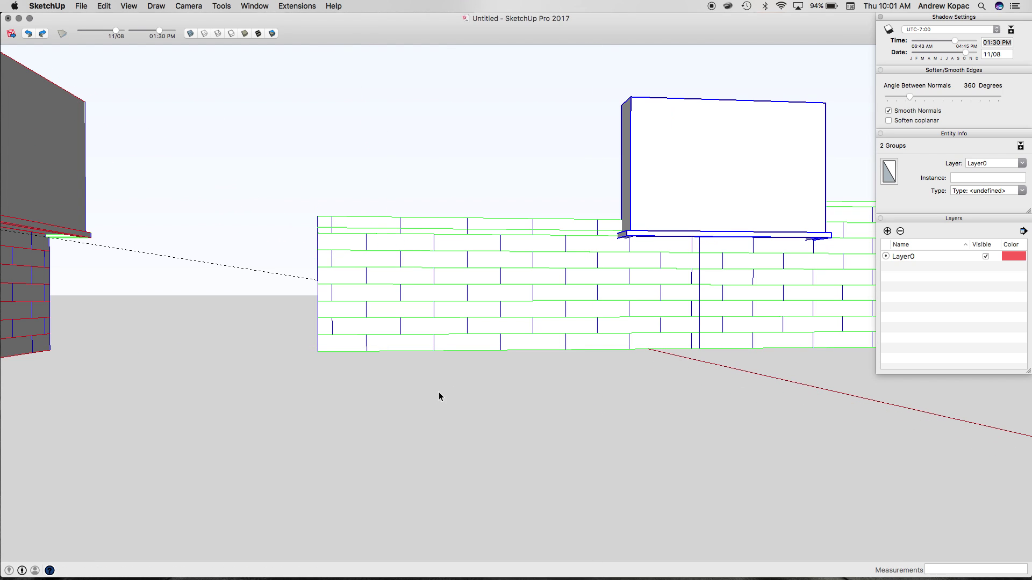
- Reselect the copied block with its sill and move both to the far end of the brick wall, above the side section
right_click(673, 236)
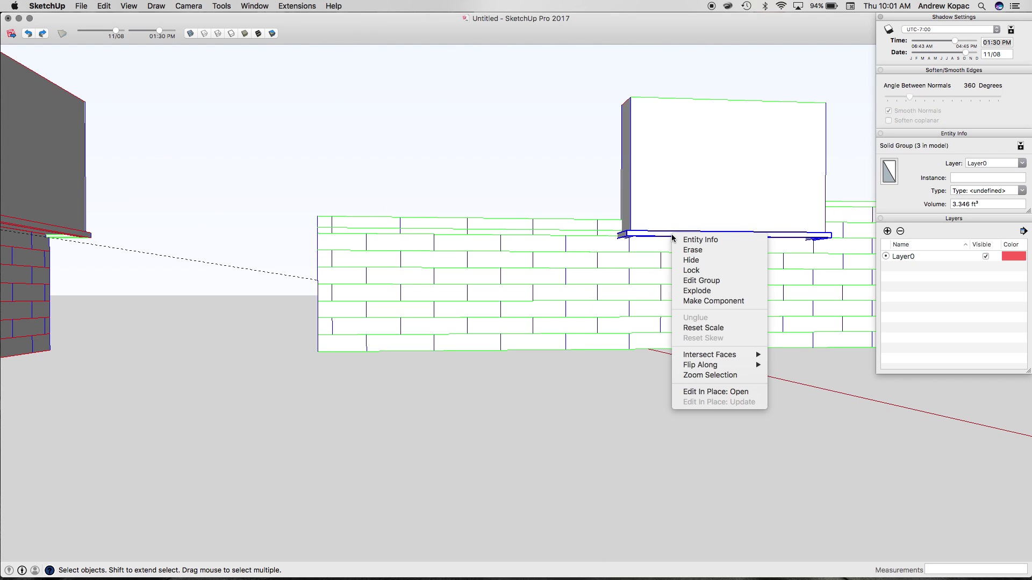
key("Escape")
left_click(665, 202, "shift")
key("m")
left_click(735, 346)
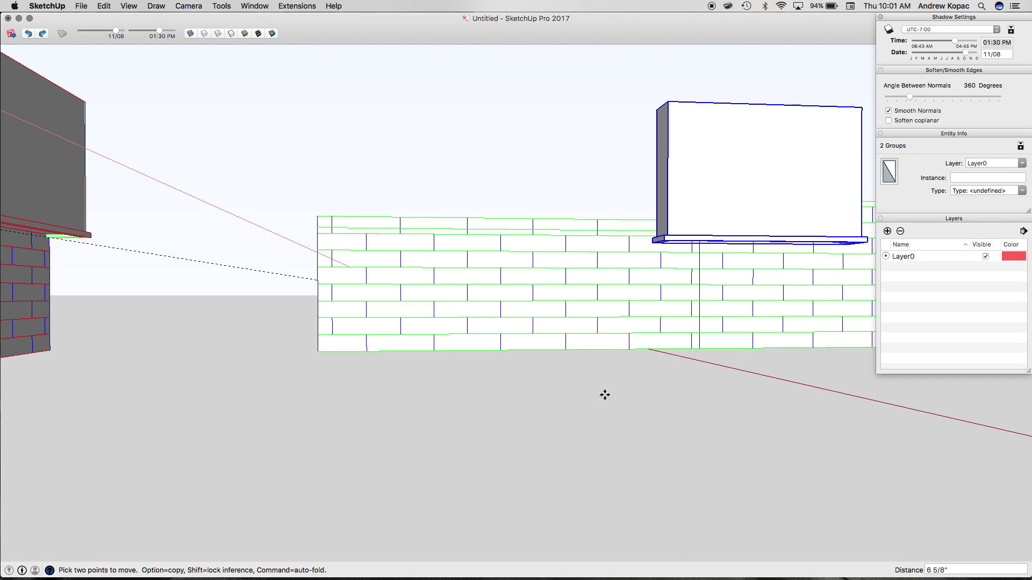
scroll(573, 387, "down", 5)
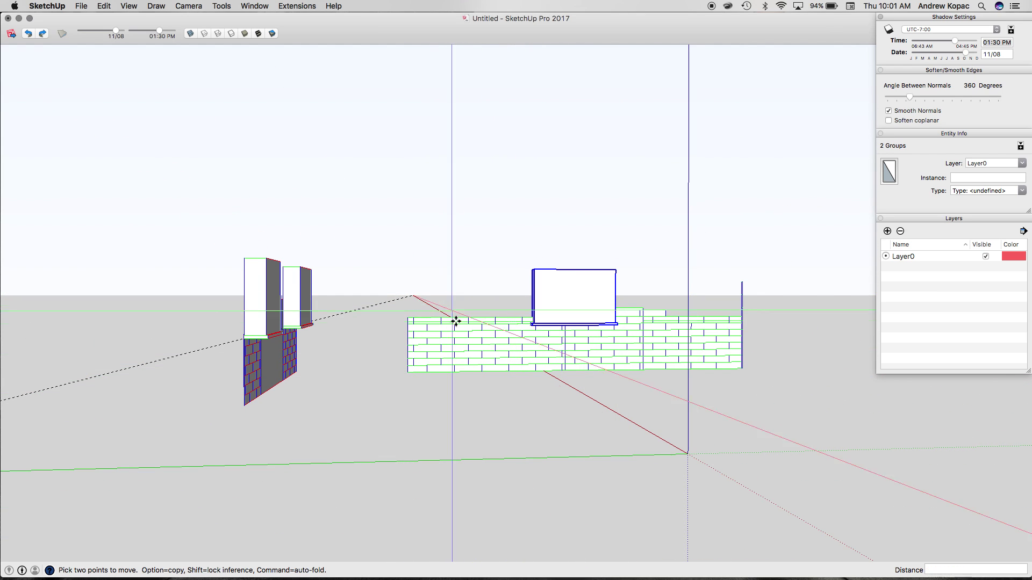
middle_click_drag(456, 321, 396, 410)
scroll(685, 405, "up", 3)
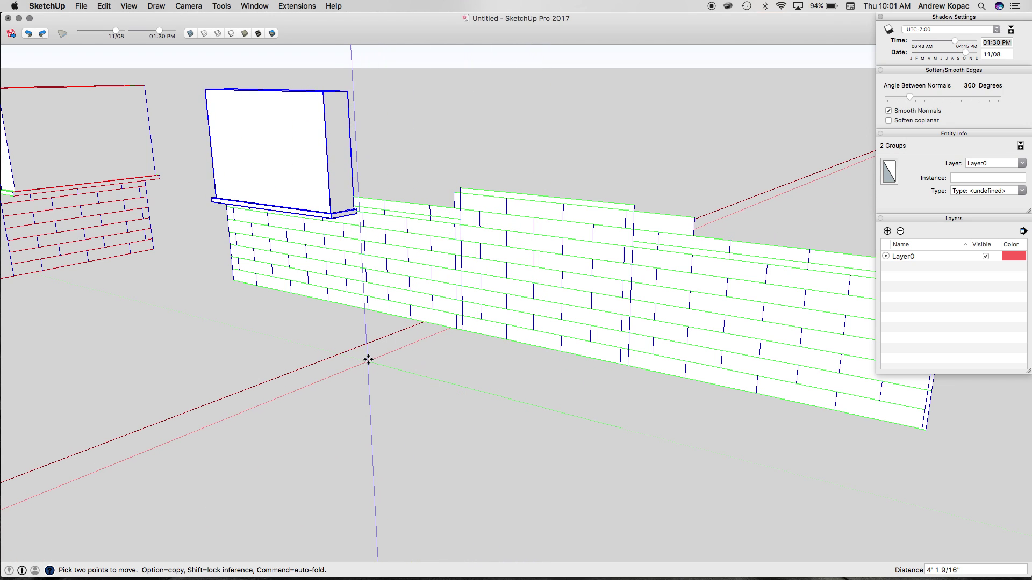
middle_click_drag(369, 359, 299, 348)
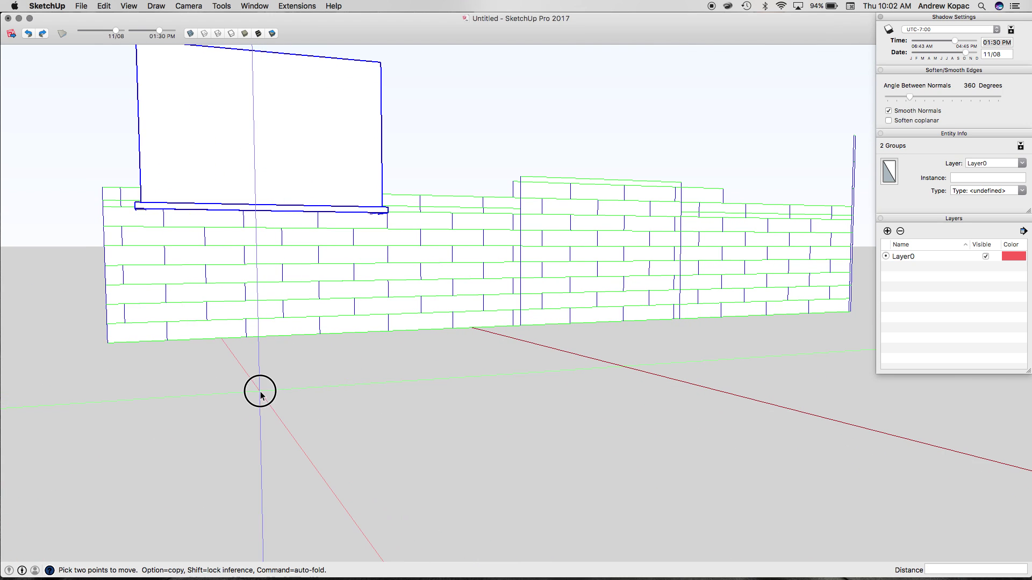
- Scale the block and sill lengthwise so they reach the edge of the raised middle section
middle_click_drag(300, 385, 76, 407)
key("s")
left_click_drag(350, 163, 597, 228)
scroll(512, 231, "up", 5)
scroll(467, 279, "down", 5)
middle_click_drag(468, 279, 500, 258)
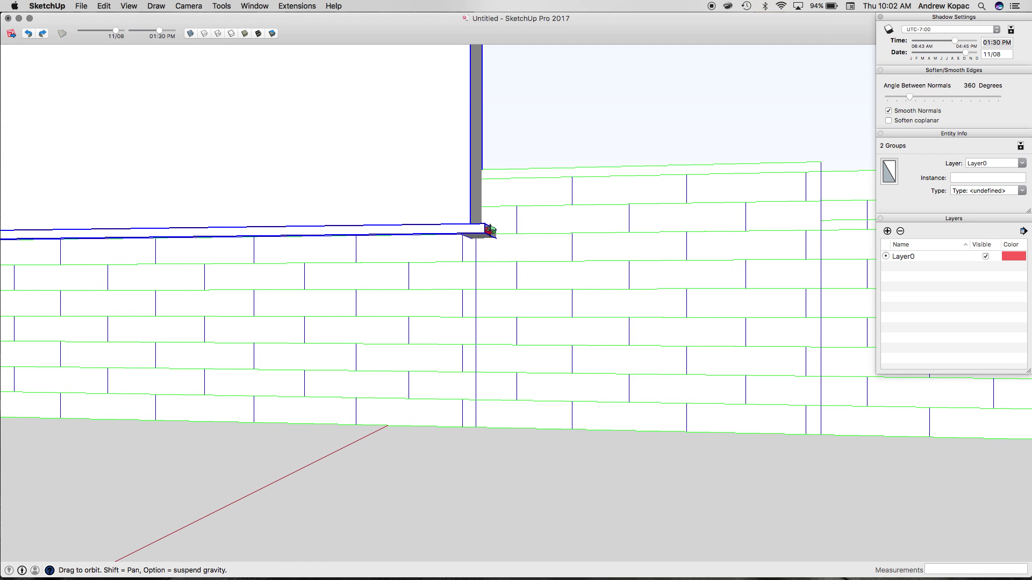
- Examine how the stretched block and sill meet the brick courses and the raised middle section
scroll(543, 177, "up", 5)
middle_click_drag(543, 178, 562, 152)
scroll(436, 249, "up", 3)
middle_click_drag(436, 249, 485, 190)
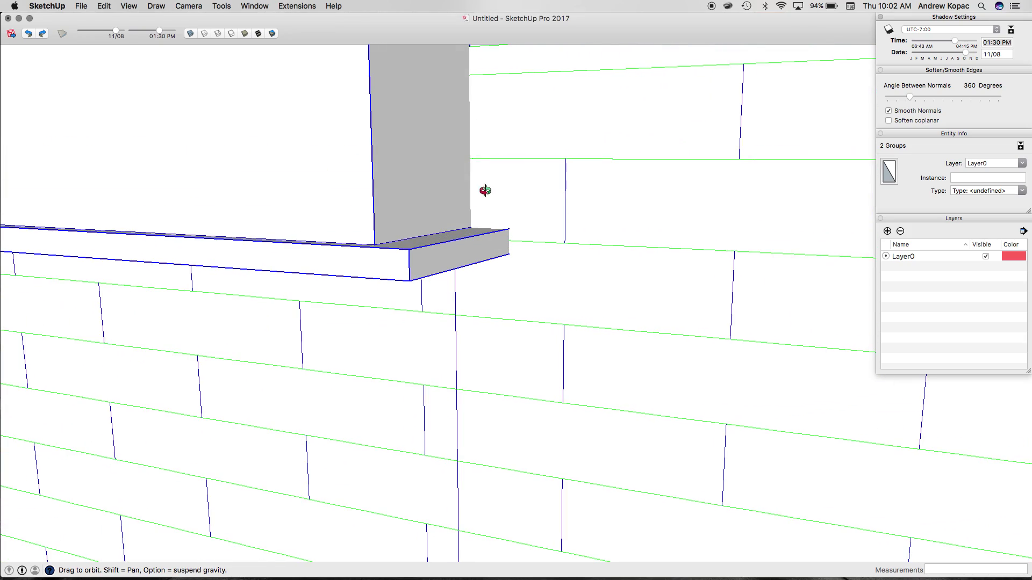
scroll(457, 255, "down", 5)
scroll(515, 217, "up", 3)
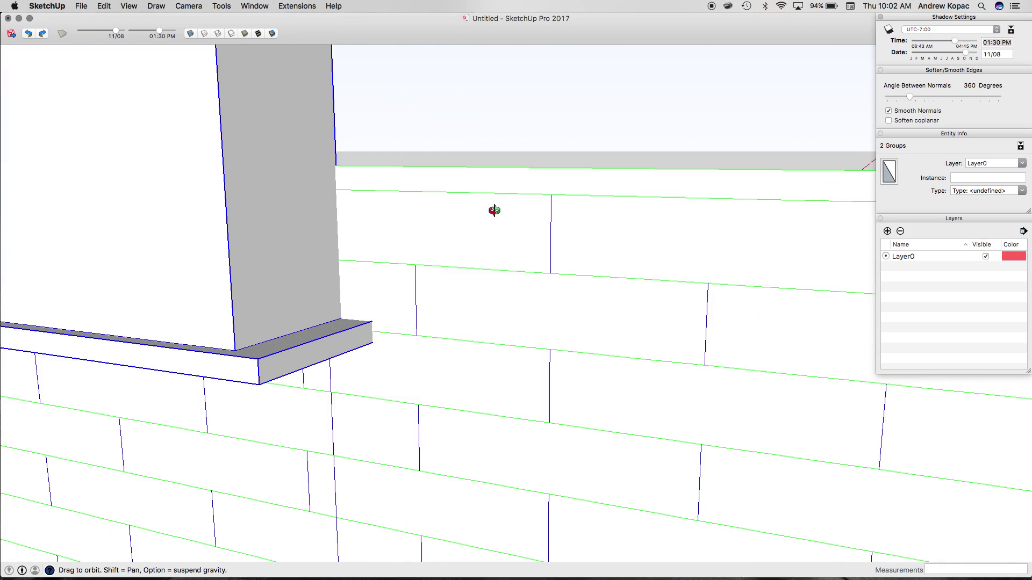
scroll(504, 205, "down", 6)
middle_click_drag(504, 205, 580, 166)
scroll(338, 203, "up", 5)
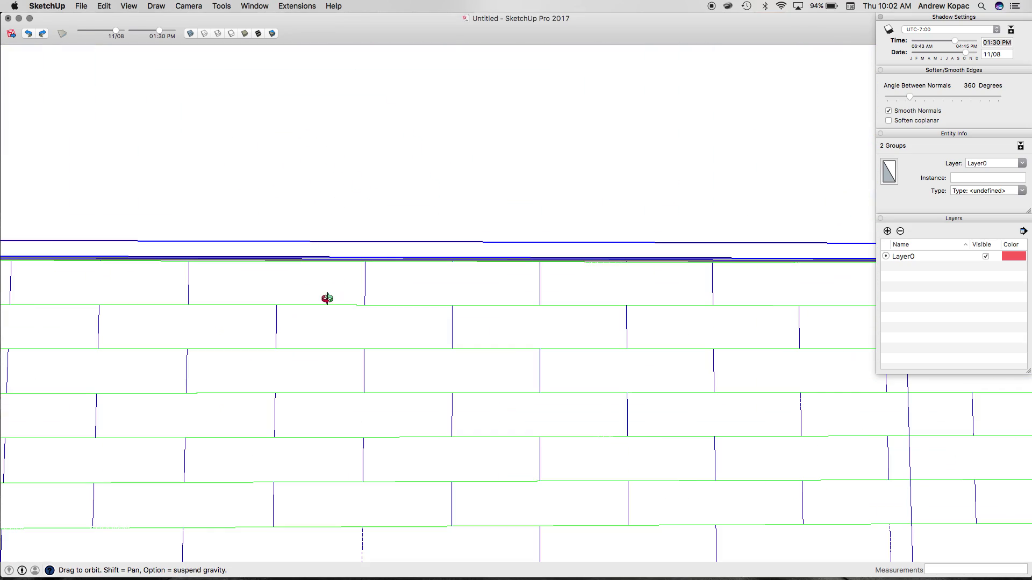
middle_click_drag(325, 297, 217, 221)
scroll(334, 267, "down", 5)
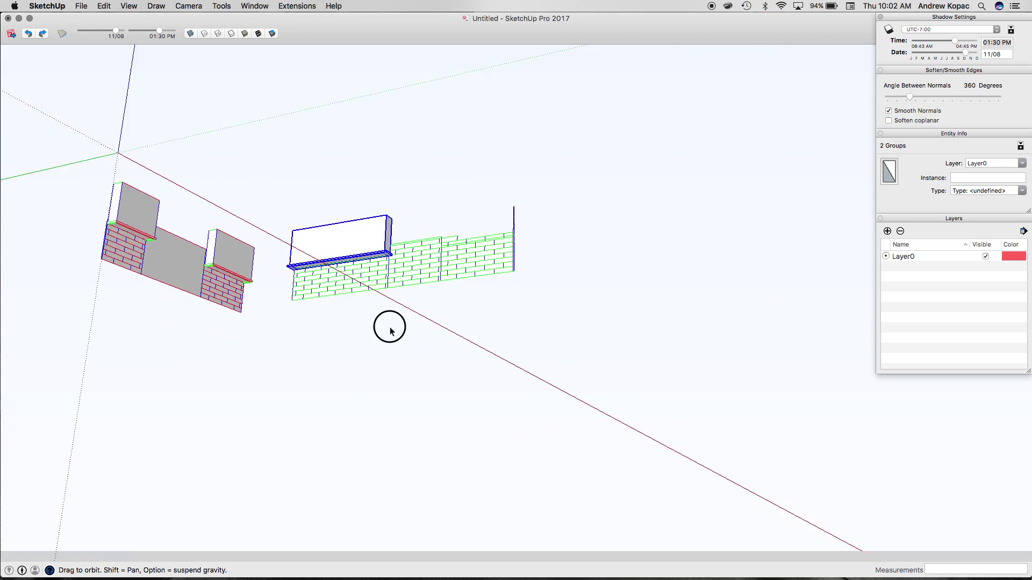
- Delete the stretched block and sill from the long brick wall
mouse_move(386, 325)
middle_mouse_down()
mouse_move(410, 281)
mouse_move(373, 324)
middle_mouse_up()
scroll(410, 281, "up", 3)
scroll(472, 256, "down", 4)
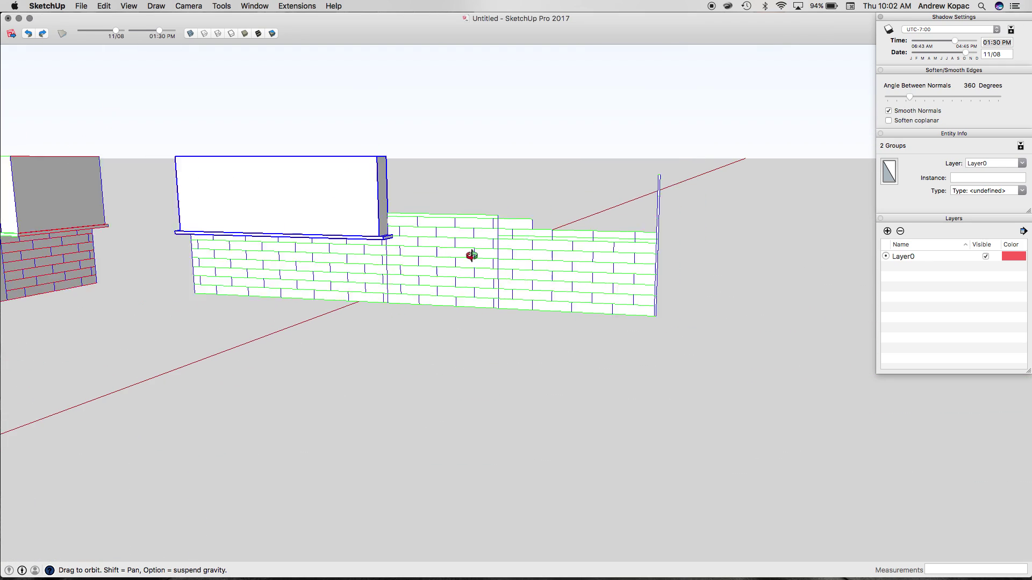
key("Delete")
- Scale the brick overhanging the end of the middle section's top course so it stops at the section's vertical edge
key("s")
scroll(475, 278, "up", 5)
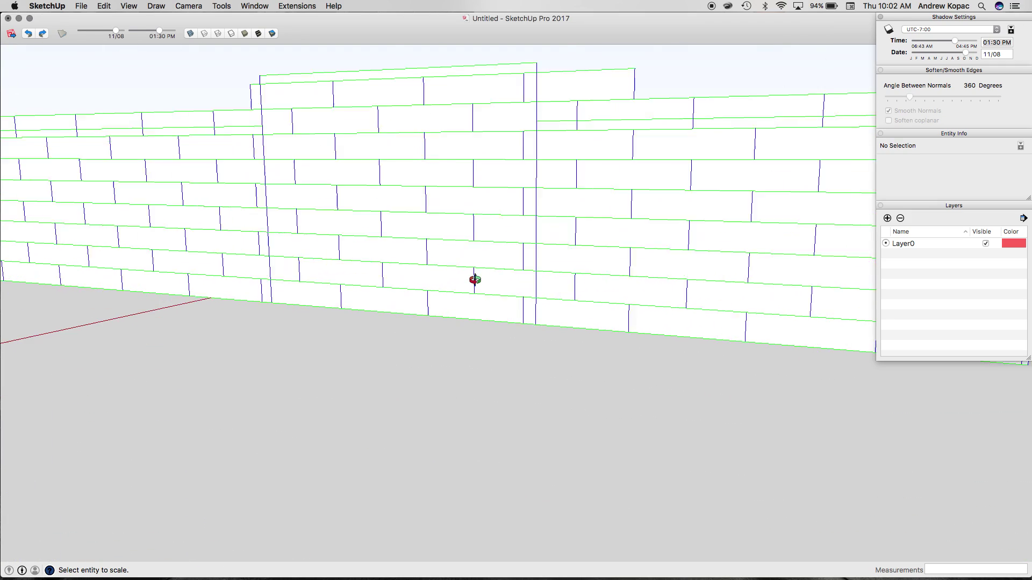
scroll(559, 217, "down", 4)
scroll(570, 168, "up", 5)
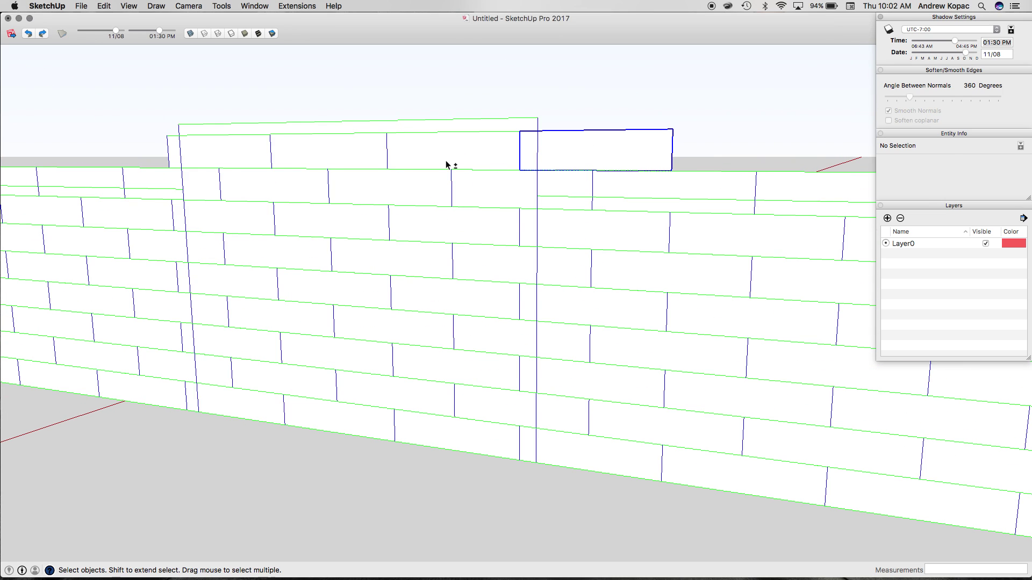
key("s")
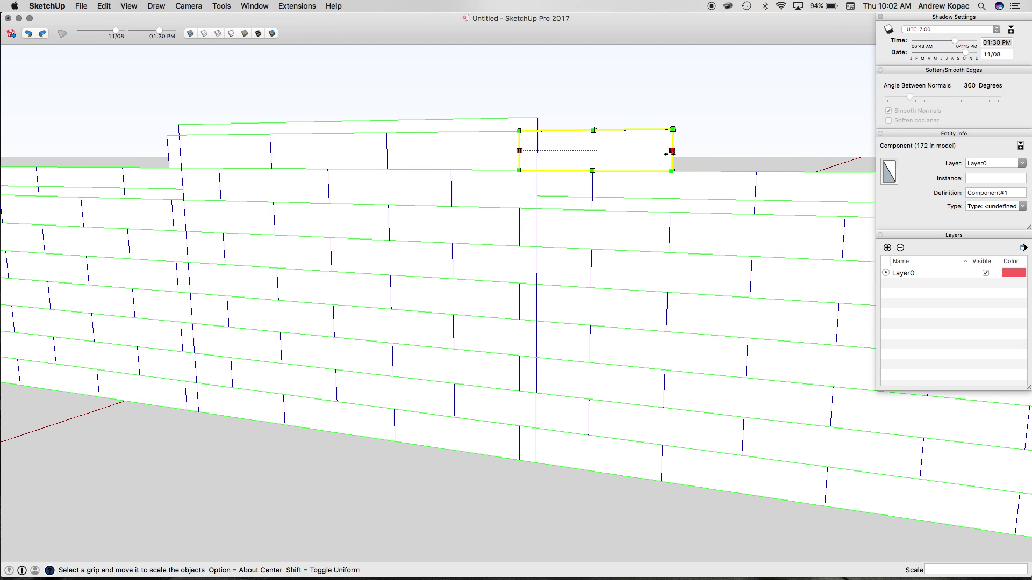
left_click_drag(669, 153, 549, 130)
- Scale the brick at the opposite end of the top course to about 0.87 of its length, ending at the section's edge
scroll(599, 240, "down", 5)
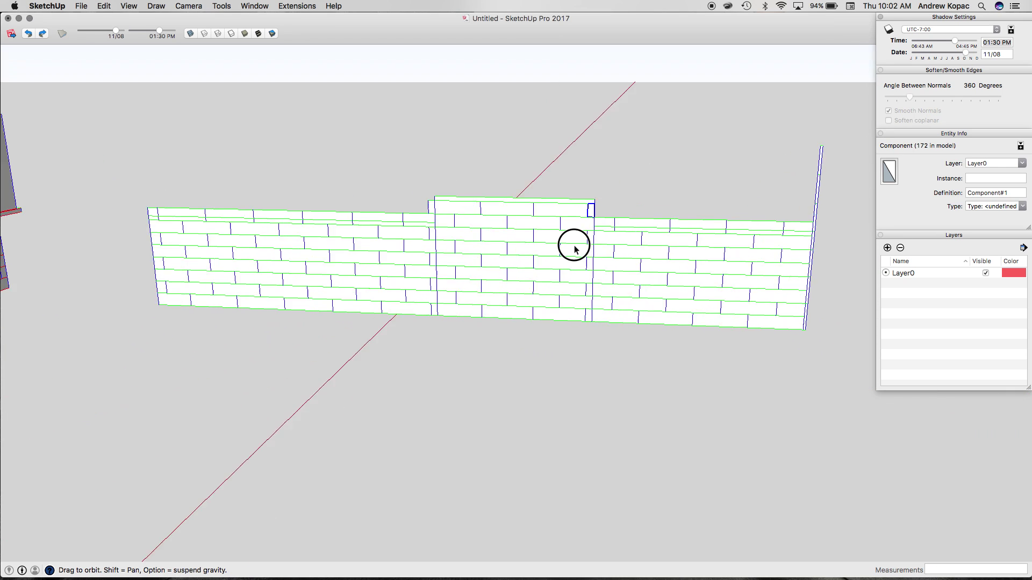
middle_click_drag(573, 240, 467, 219)
scroll(392, 240, "up", 6)
key("space")
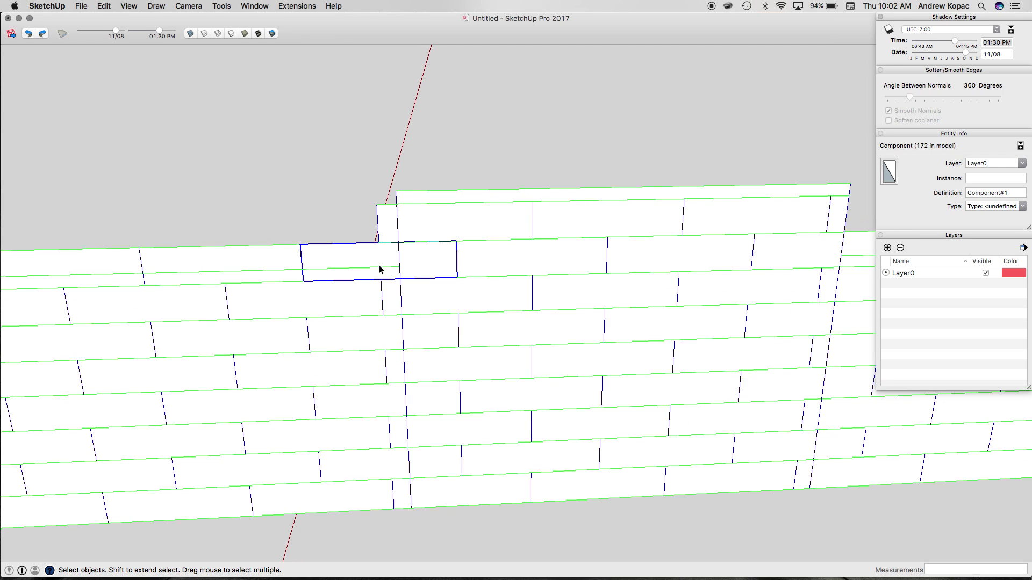
key("Escape")
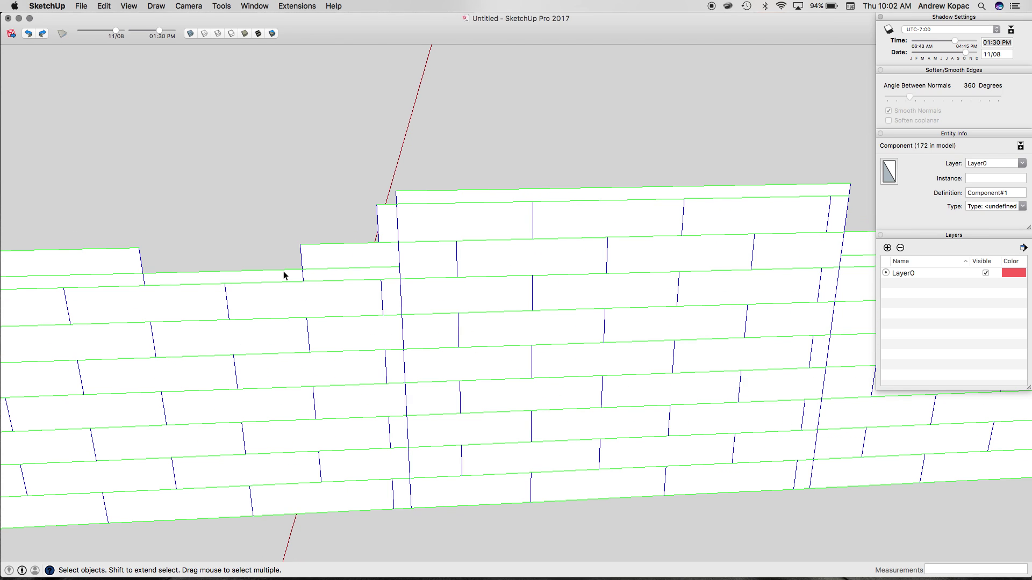
key("Escape")
double_click(394, 233)
left_click(393, 234)
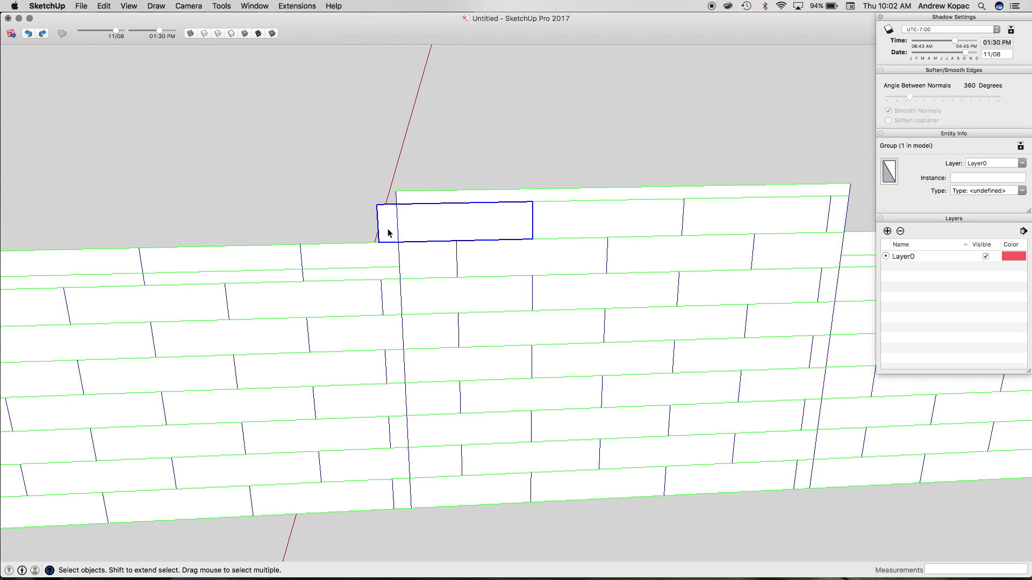
key("s")
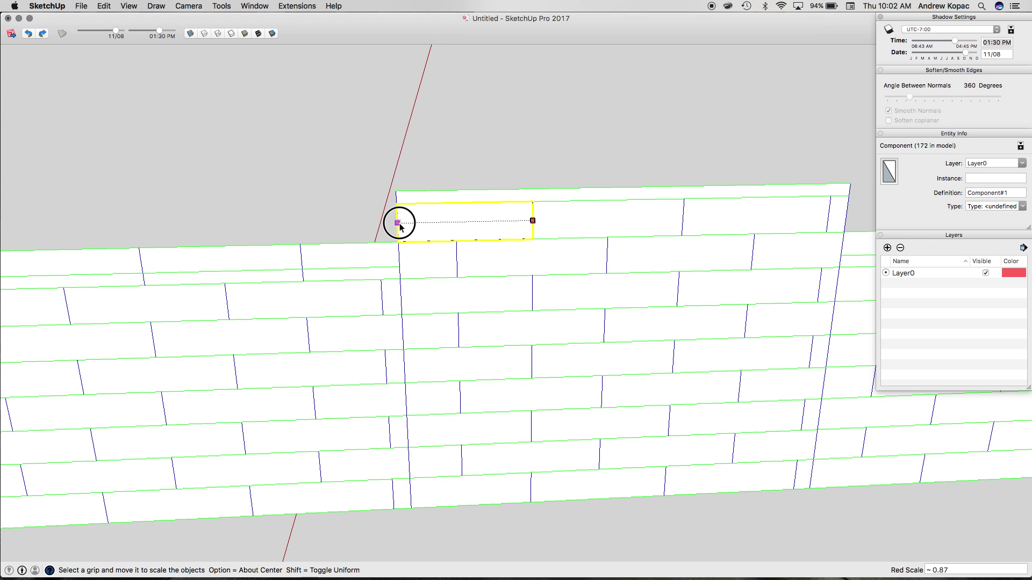
left_click(399, 227)
- Scale the top course of bricks on both side sections to about 0.33 of its height, down to the wall's top edge
scroll(385, 215, "down", 10)
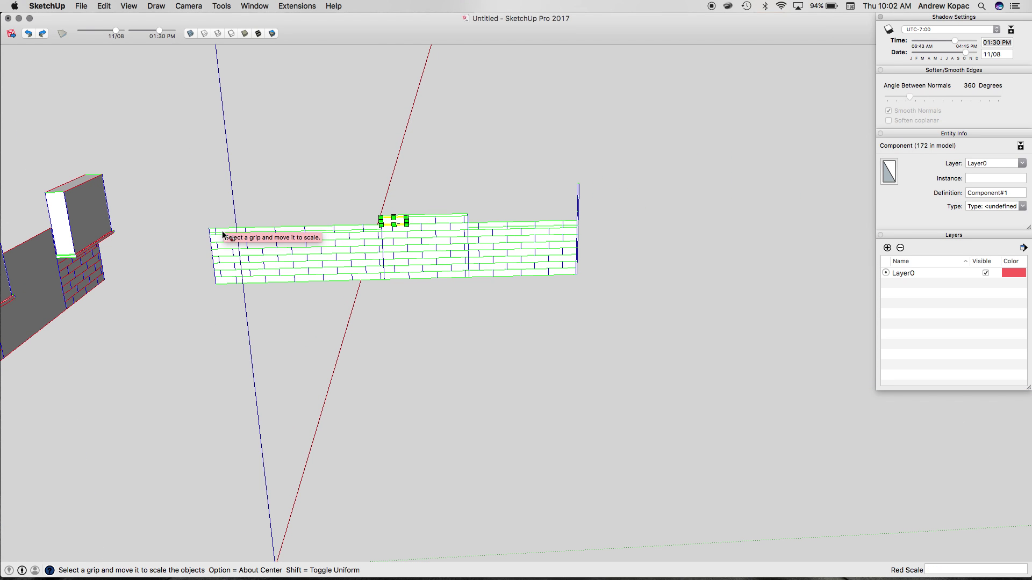
scroll(223, 235, "up", 5)
key("space")
left_click(199, 236)
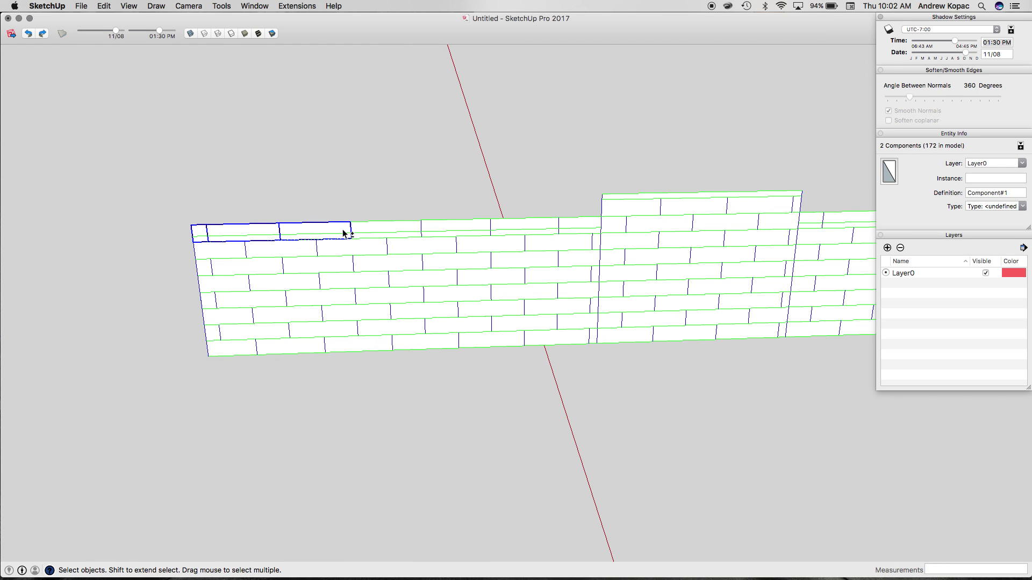
left_click(572, 228, "shift")
scroll(362, 253, "down", 8)
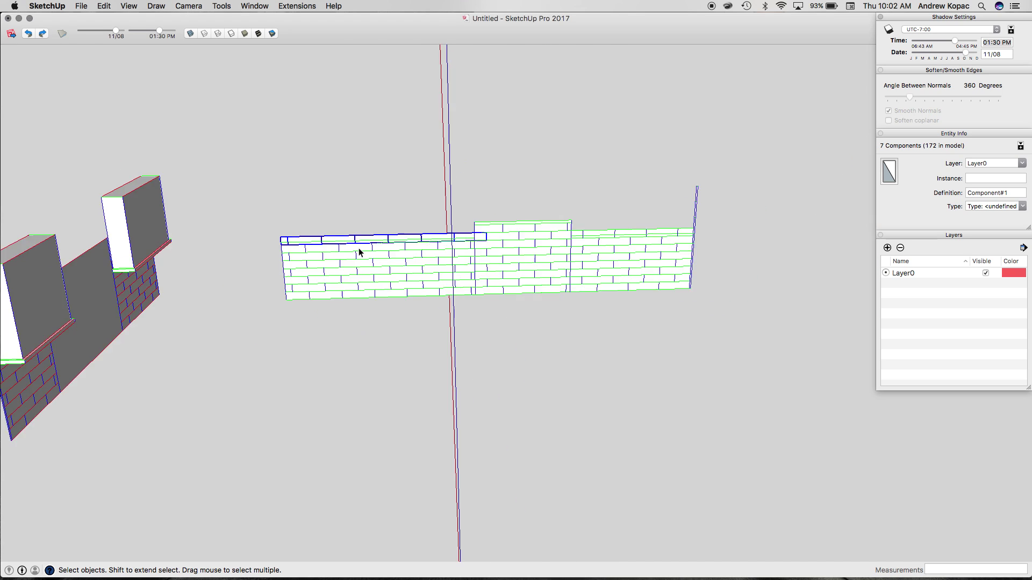
scroll(426, 237, "up", 6)
left_click(445, 250, "shift")
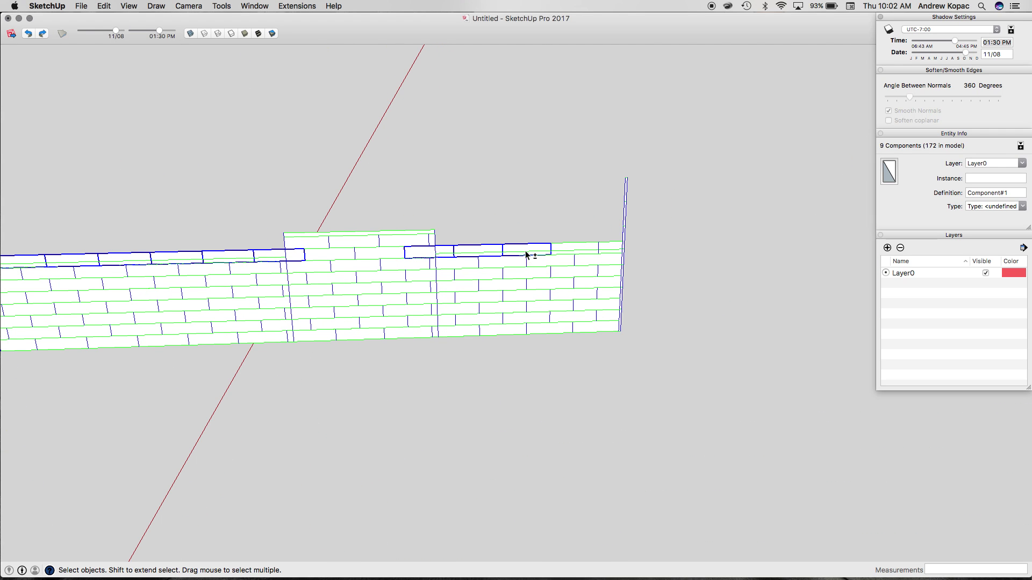
left_click(615, 253, "shift")
scroll(522, 277, "up", 2)
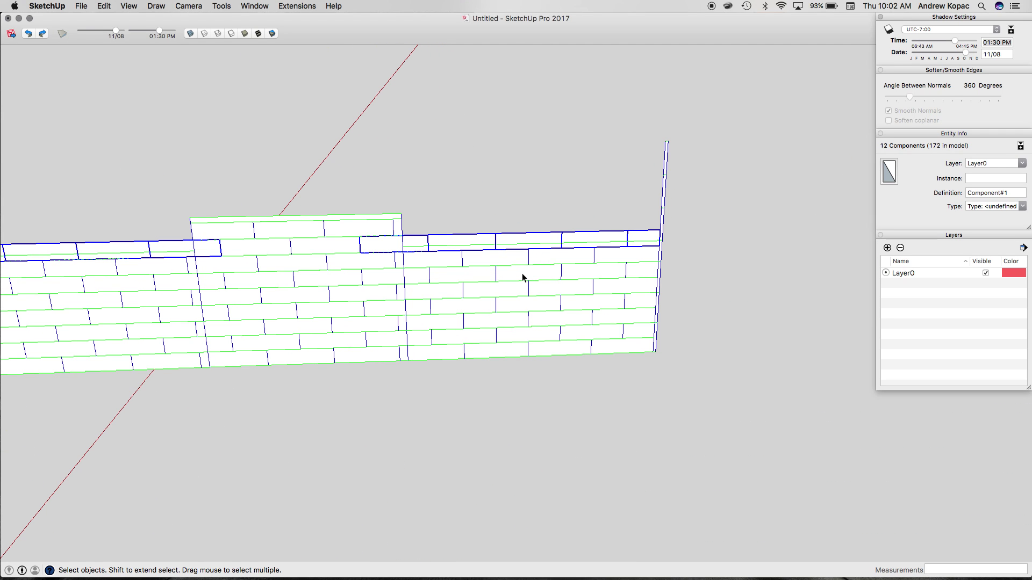
key("s")
left_click_drag(231, 239, 193, 252)
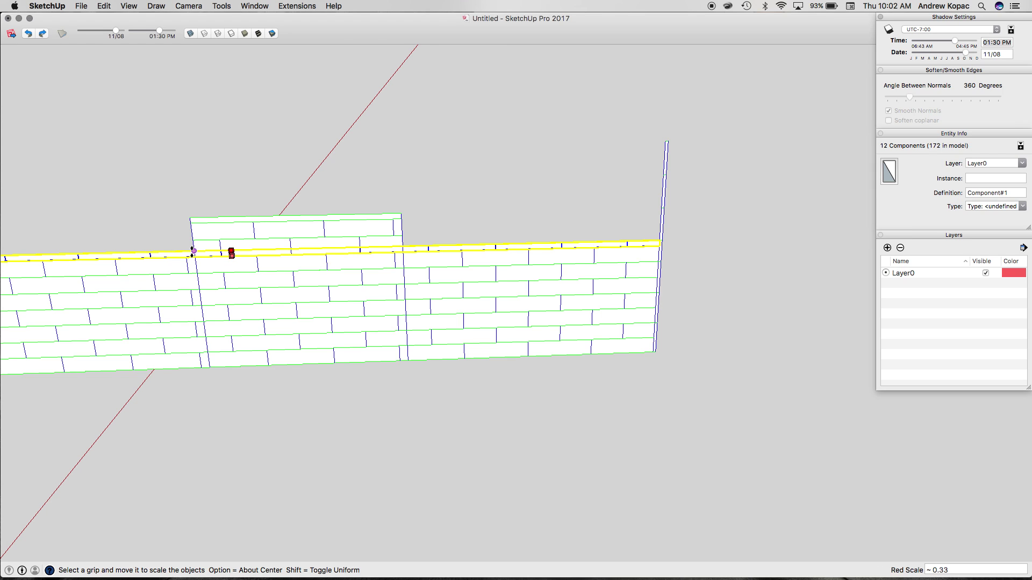
key("space")
- Scale the two thin top-course bricks overlapping the middle section so they end at its vertical edges, the second to about 0.37 of its length
left_click(266, 277)
scroll(318, 256, "down", 1)
scroll(287, 249, "up", 4)
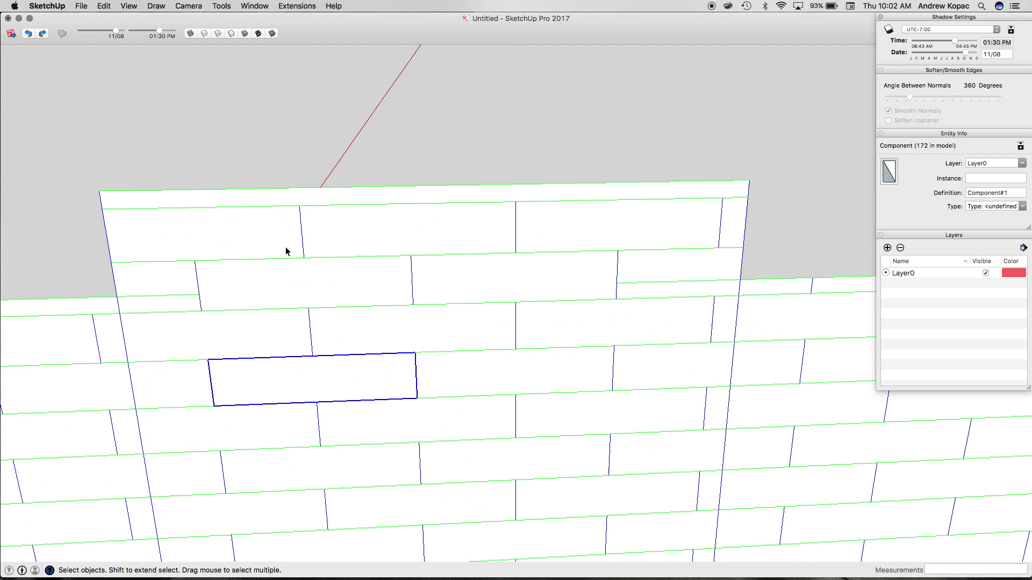
left_click(179, 302)
key("s")
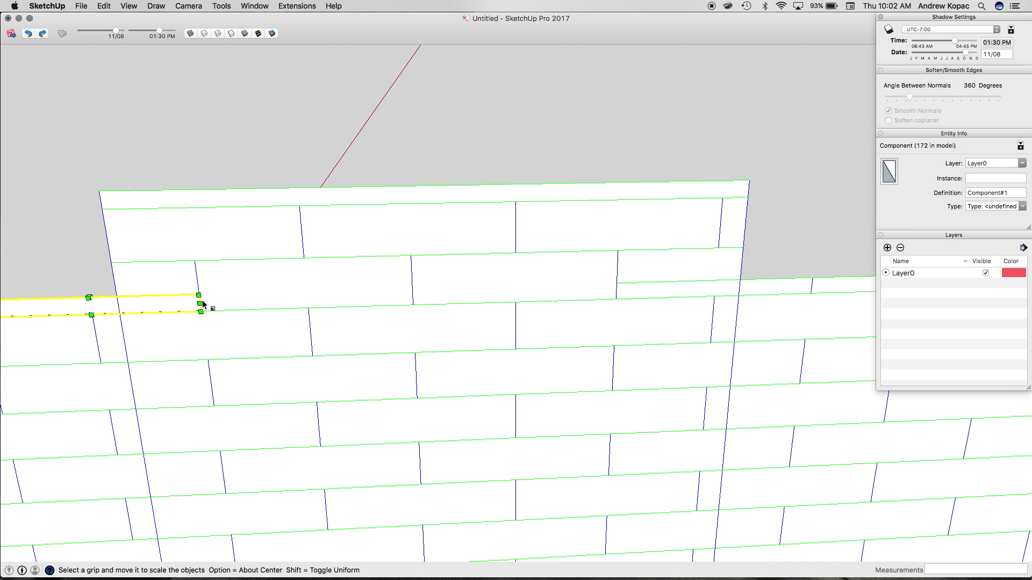
key("space")
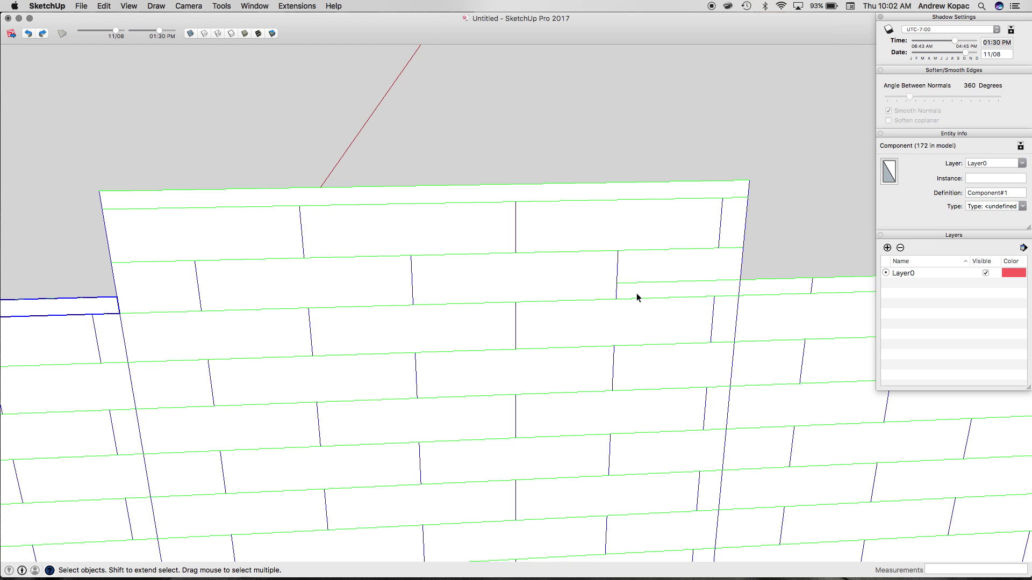
key("s")
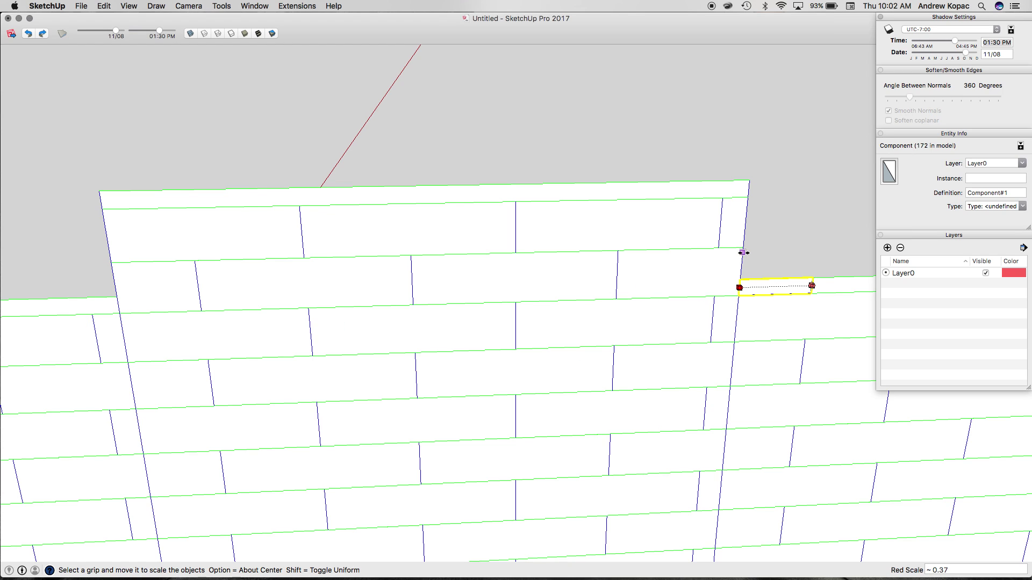
key("space")
left_click(247, 292)
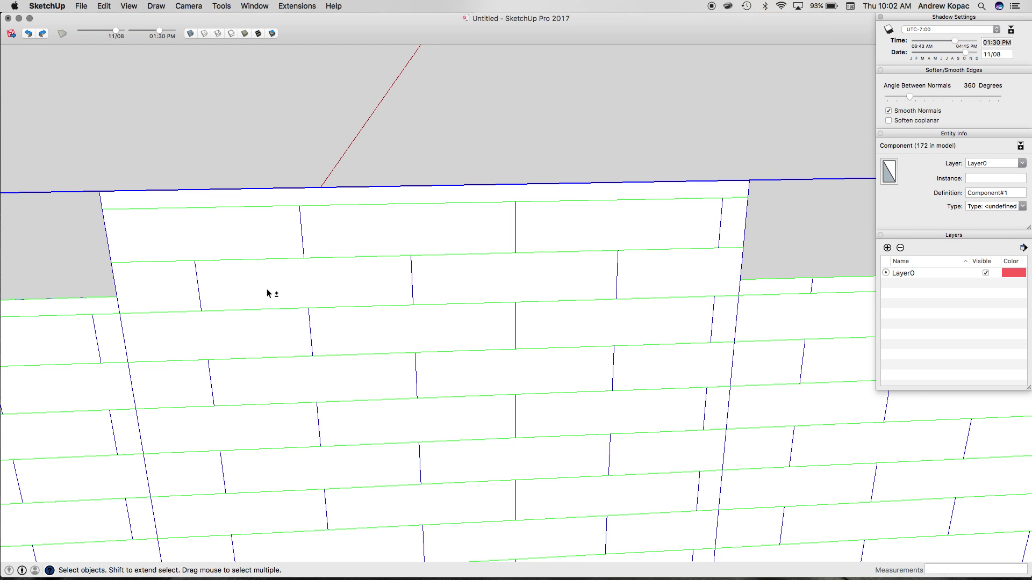
double_click(213, 290)
left_click(557, 276)
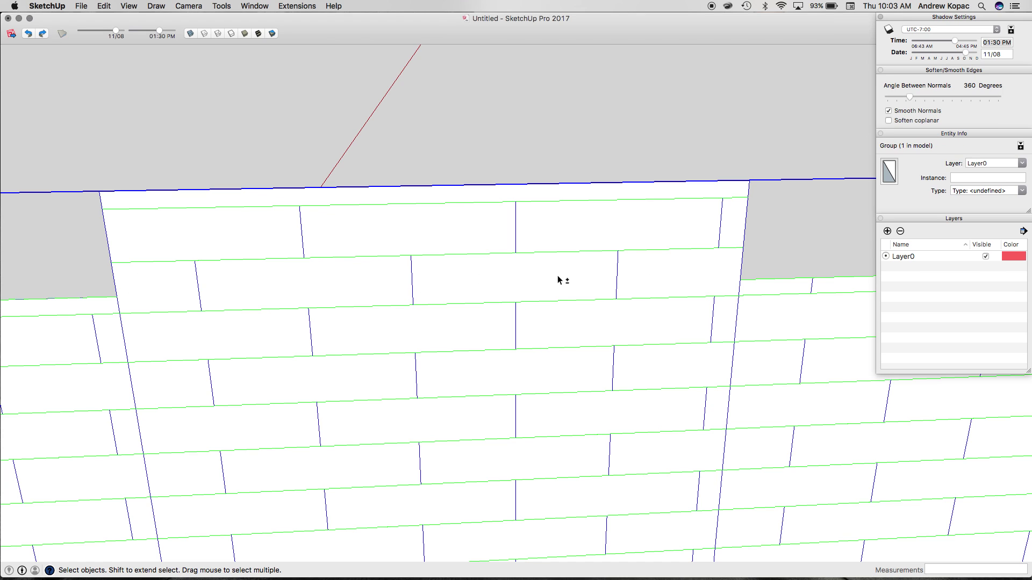
left_click(557, 276)
left_click(395, 270, "shift")
left_click(382, 280)
- Draw three vertical 1" joint lines across the thin strip along the top of the long wall's middle section, aligned with alternate brick joints
key("l")
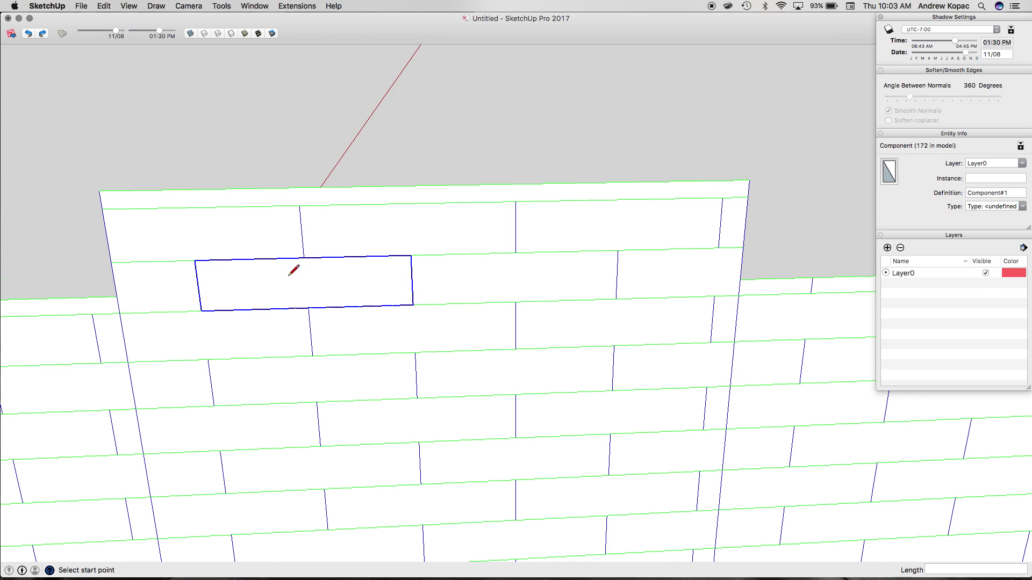
left_click(187, 189)
left_click(190, 207)
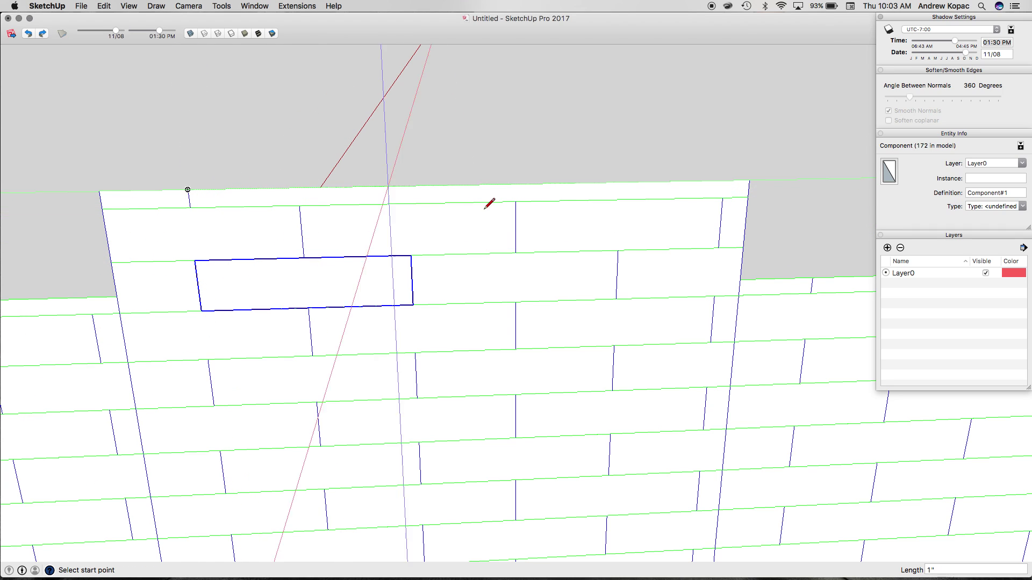
left_click(621, 200)
left_click(621, 183)
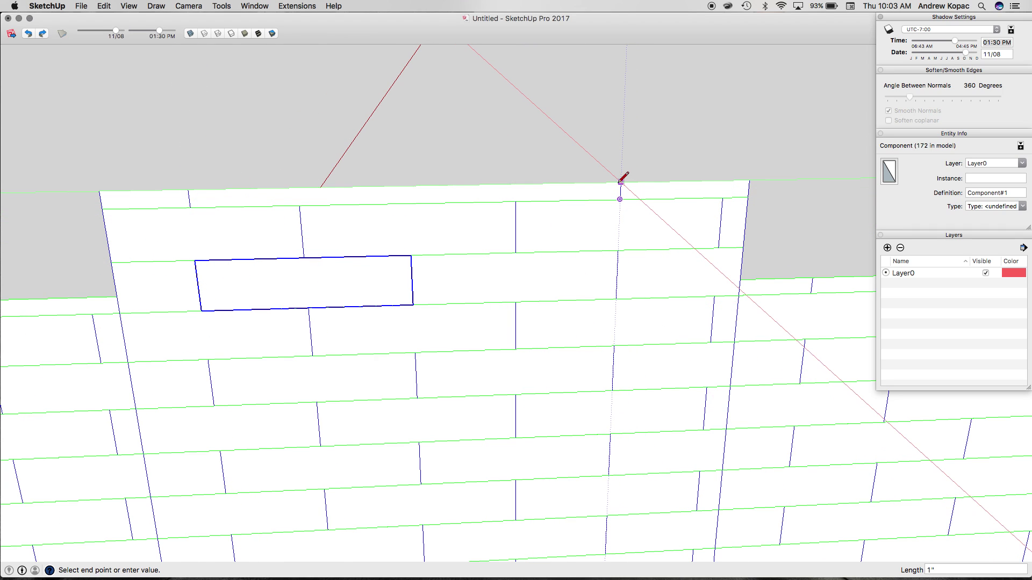
left_click(409, 202)
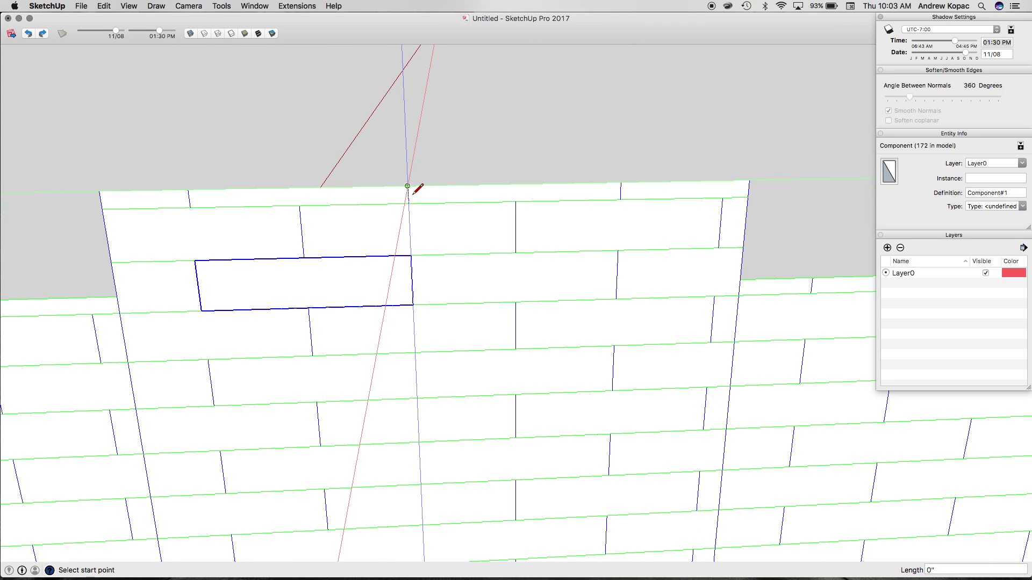
- Delete the two large blocks and their sills from the brick side sections of the shorter wall
scroll(415, 194, "down", 5)
middle_click_drag(488, 258, 198, 215)
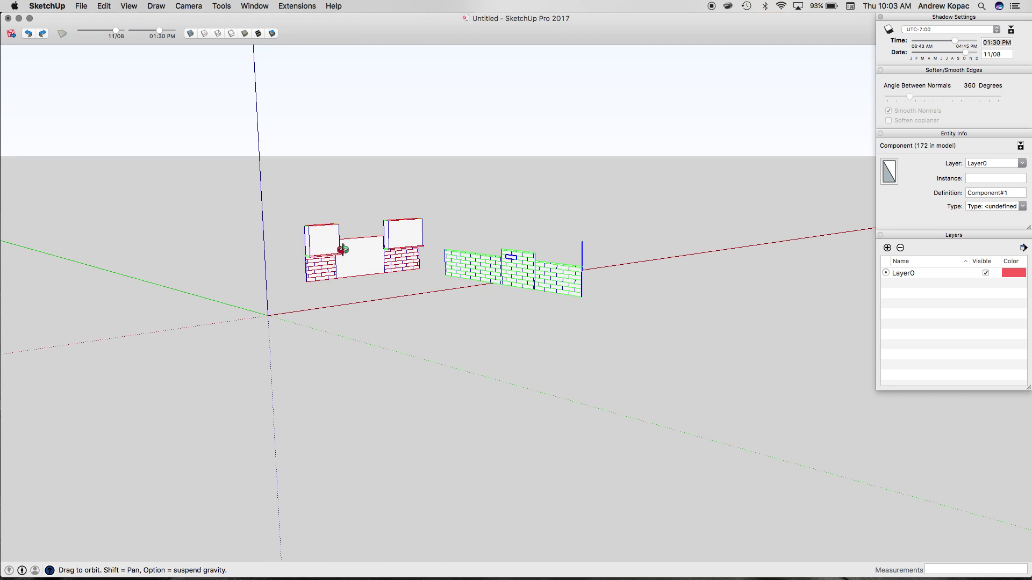
scroll(342, 250, "up", 5)
left_click(307, 232)
left_click(306, 263, "shift")
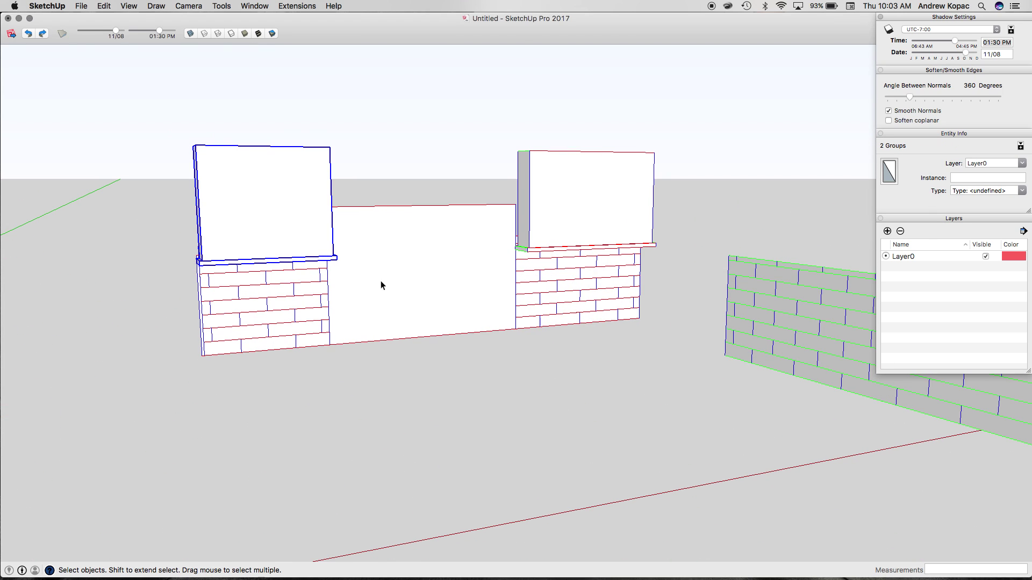
key("Delete")
left_click(541, 243)
key("Delete")
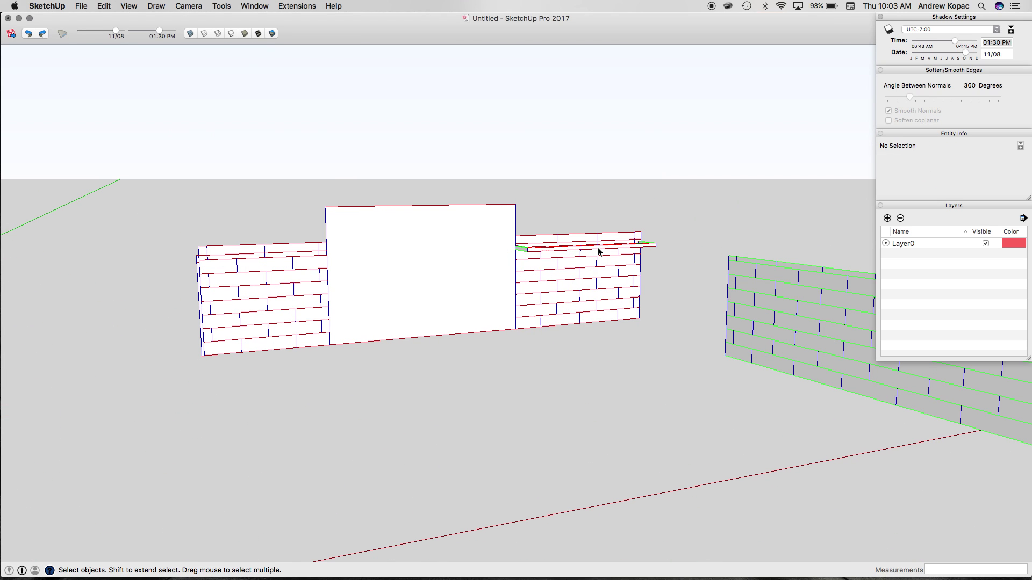
left_click(600, 248)
scroll(600, 248, "up", 5)
key("Delete")
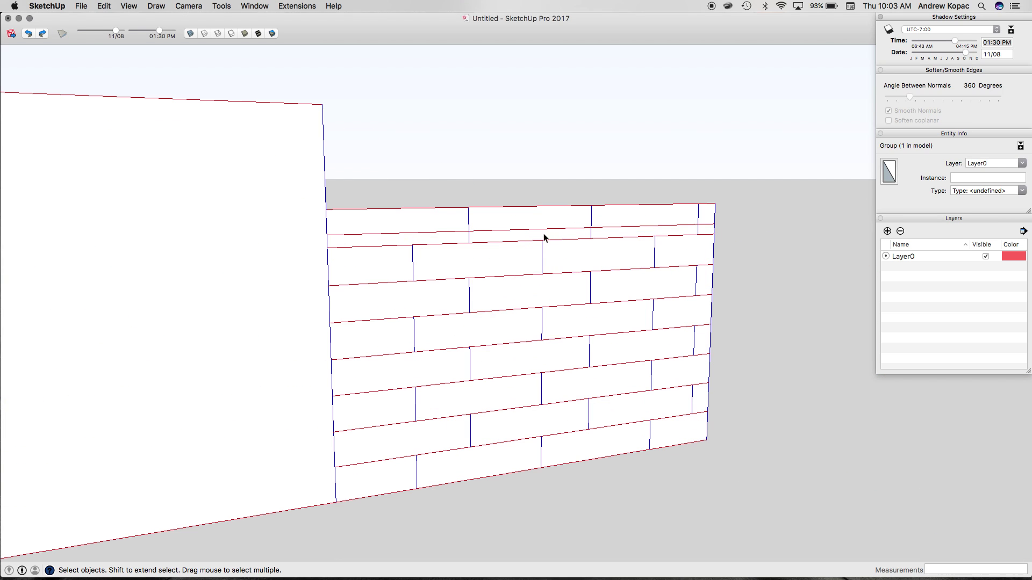
- Scale the four top-course bricks on the shorter wall's newly cleared far side section to about 0.33 of their height
left_click(537, 232)
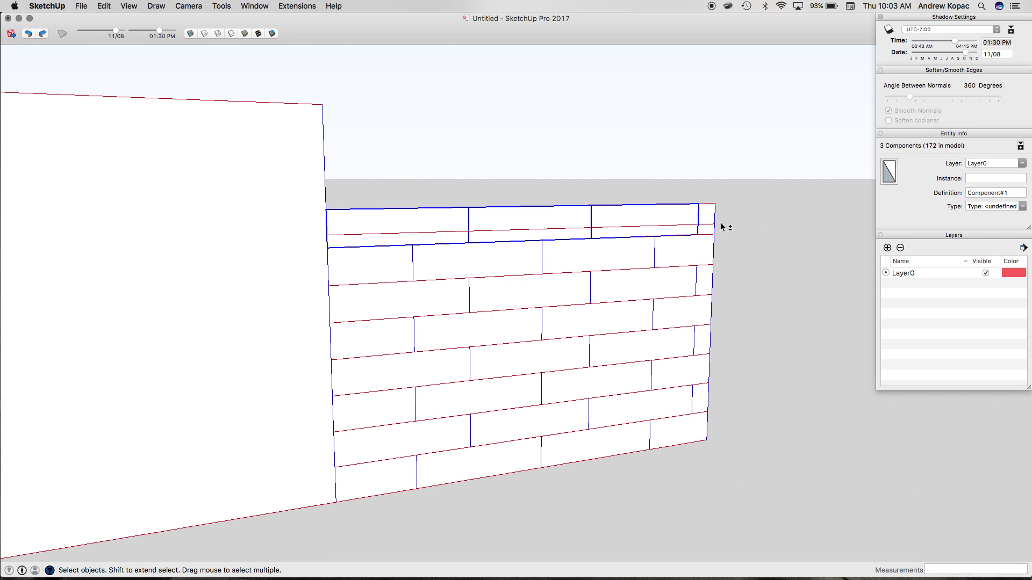
key("s")
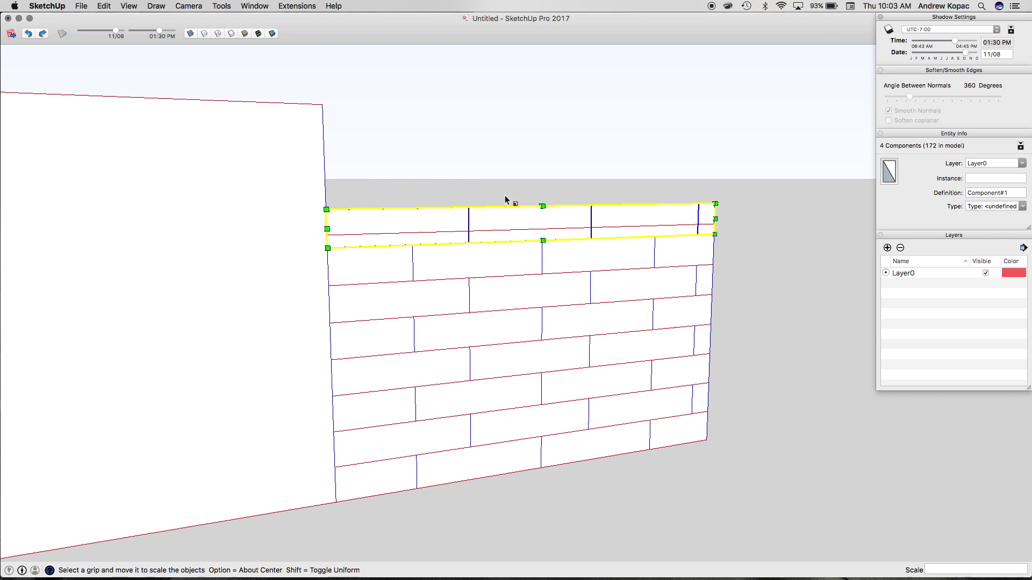
left_click(542, 207)
left_click(483, 231)
- Scale the four top-course bricks on the shorter wall's opposite side section to about 0.33 of their height, down to the wall's top edge
scroll(539, 254, "down", 8)
scroll(378, 266, "up", 8)
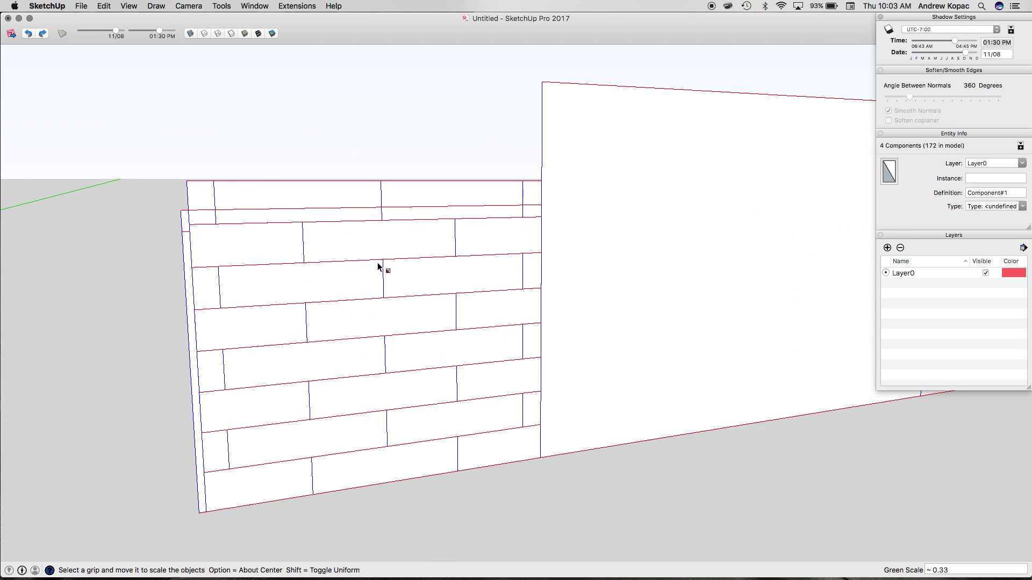
scroll(378, 266, "up", 1)
key("space")
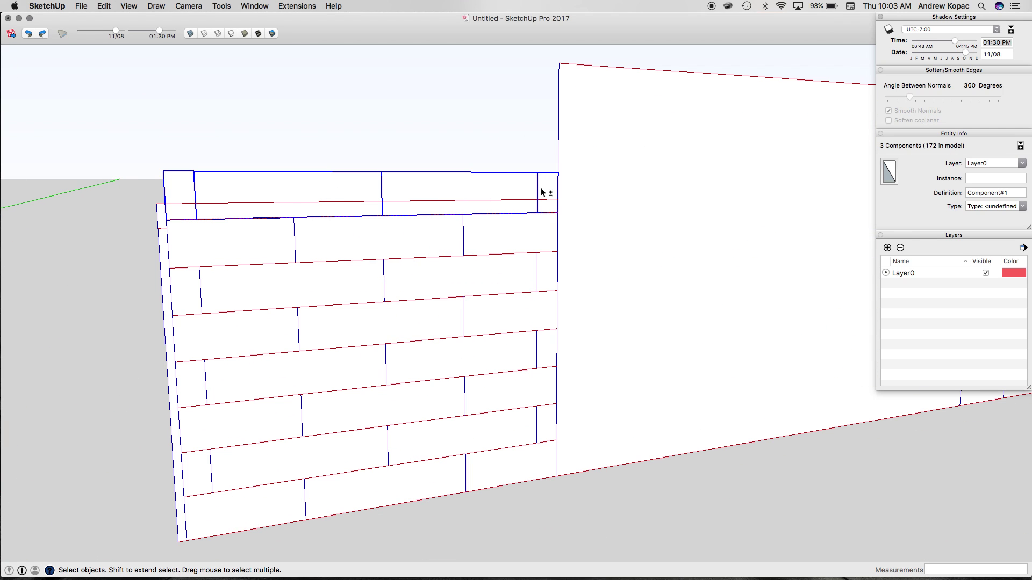
key("s")
left_click_drag(381, 171, 356, 202)
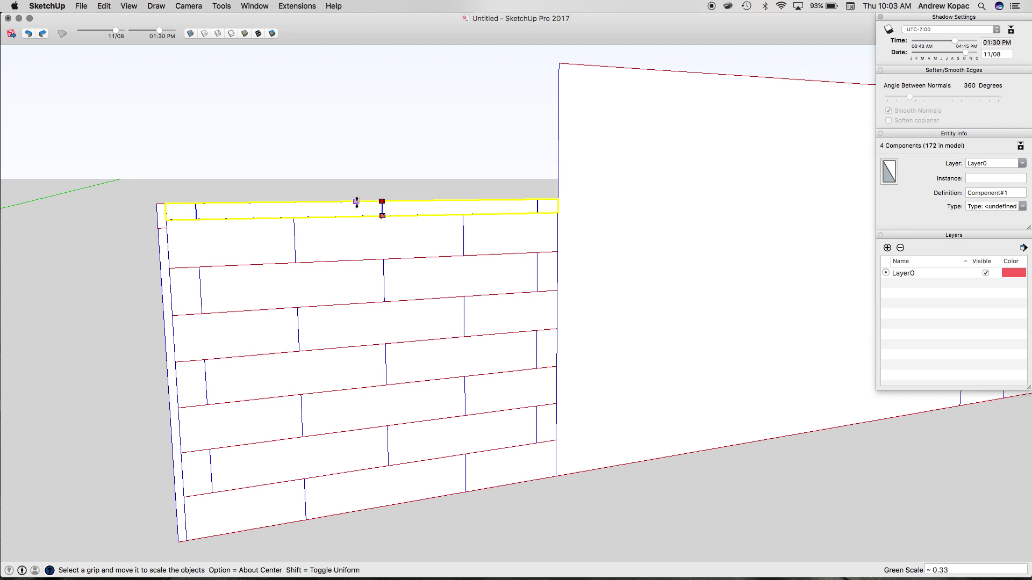
- Scale the narrow strip at the end of the shorter wall up to the wall's top edge
key("space")
left_click(163, 226)
scroll(163, 229, "up", 3)
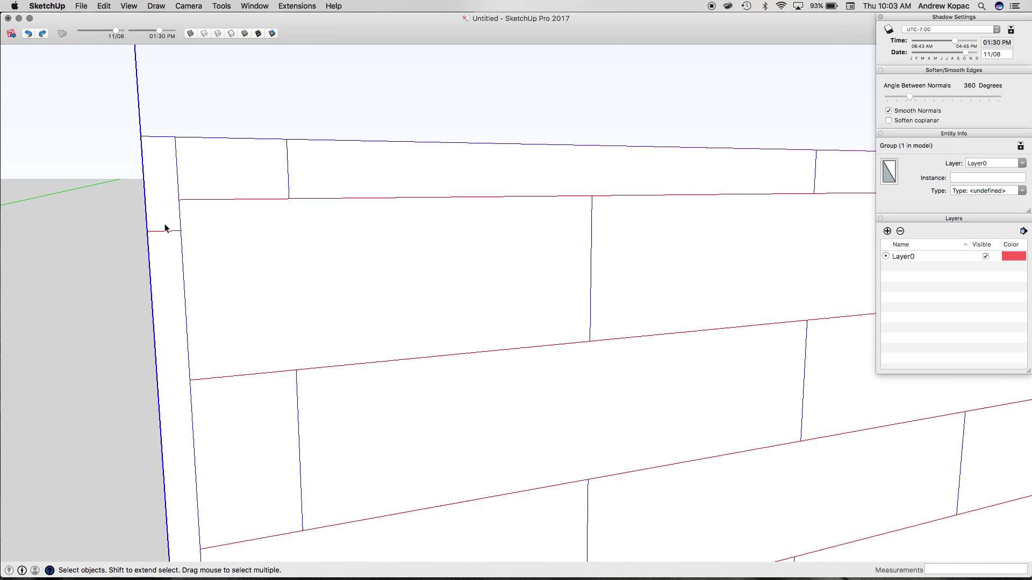
key("s")
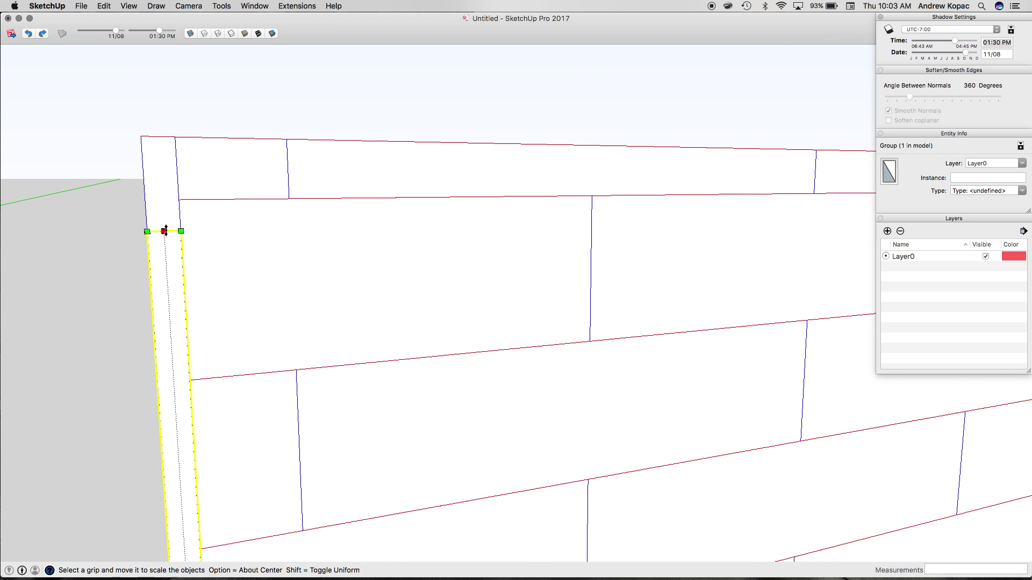
key("space")
- Open the shorter wall's narrow end strip for editing and draw a 1/2" horizontal line across it near mid-height
scroll(162, 176, "down", 3)
double_click(164, 178)
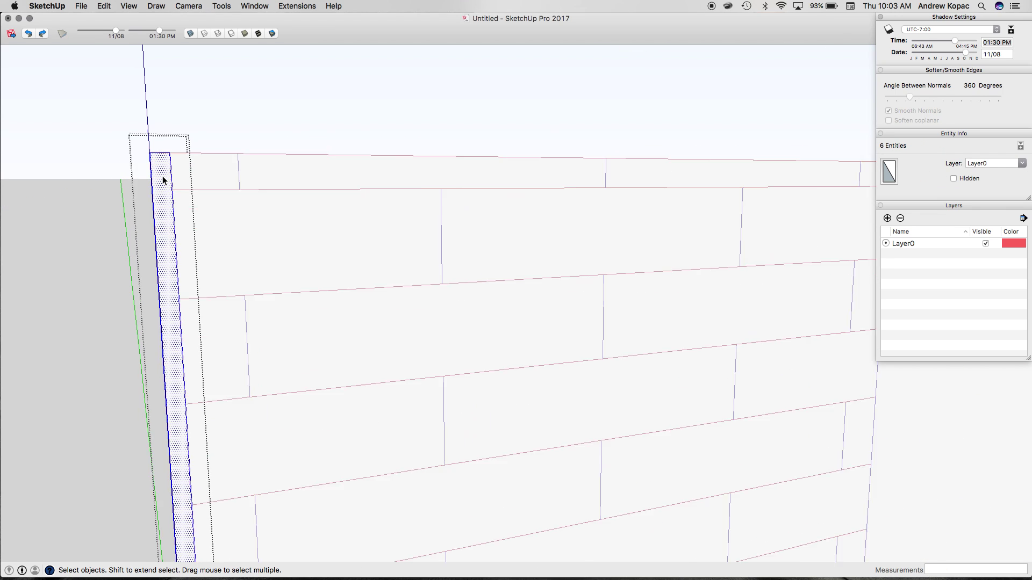
scroll(171, 299, "down", 2)
key("l")
left_click(170, 332)
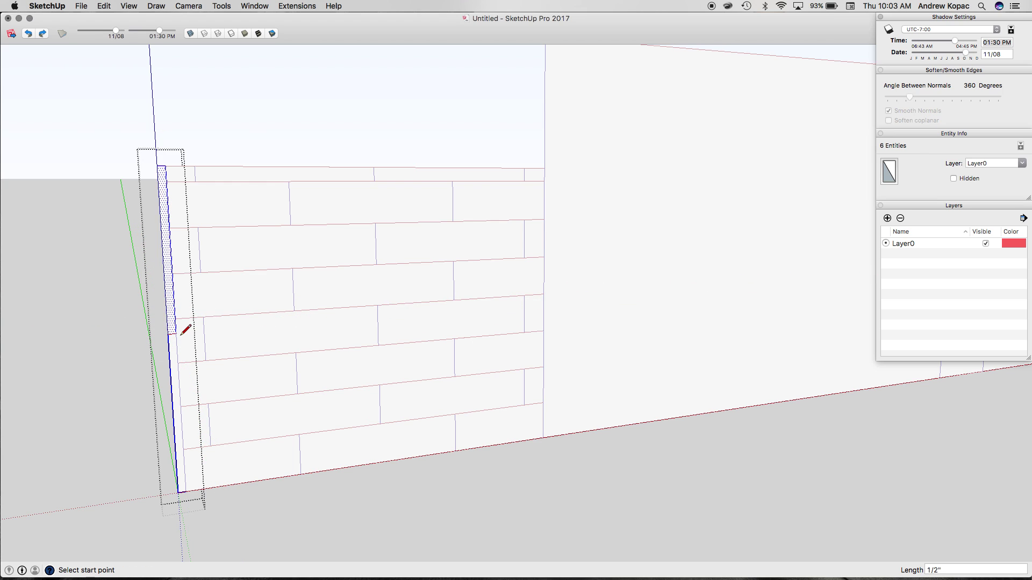
- Delete the tall strip rising above the end of the long brick wall
scroll(172, 226, "down", 6)
middle_click_drag(697, 379, 887, 410)
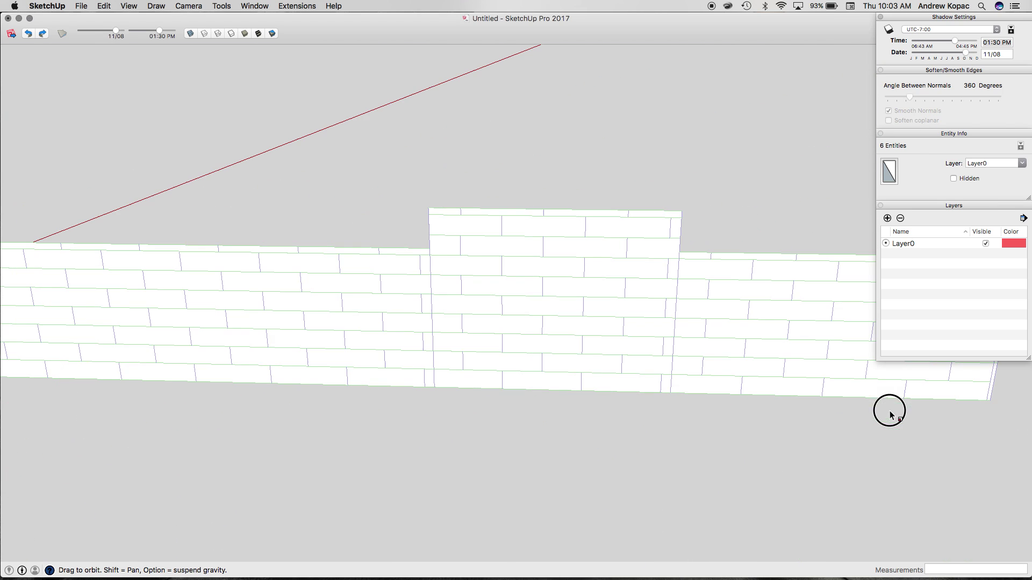
scroll(417, 269, "down", 5)
key("space")
scroll(582, 288, "up", 4)
left_click(586, 223)
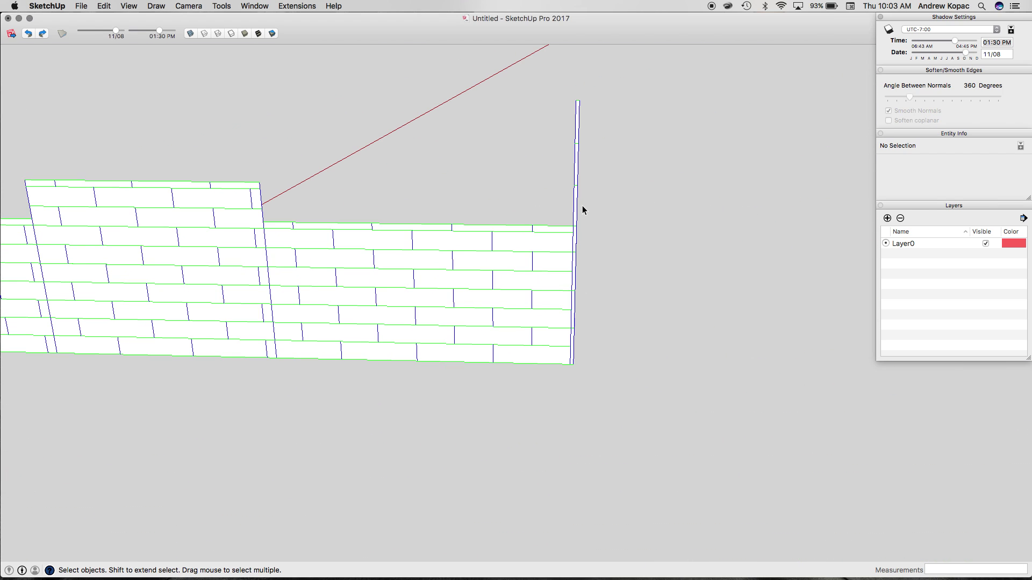
left_click(576, 212)
left_click(578, 235)
key("Delete")
left_click(578, 219)
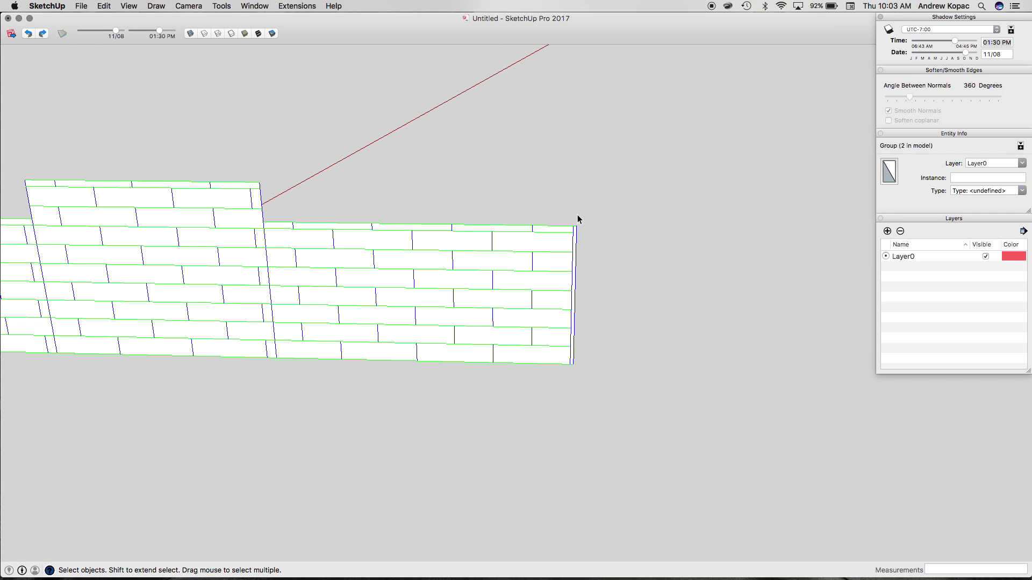
key("Delete")
- Open the long wall's narrow end strip for editing and draw a line about 5/8" long across it near mid-height
left_click(567, 245)
scroll(575, 237, "up", 3)
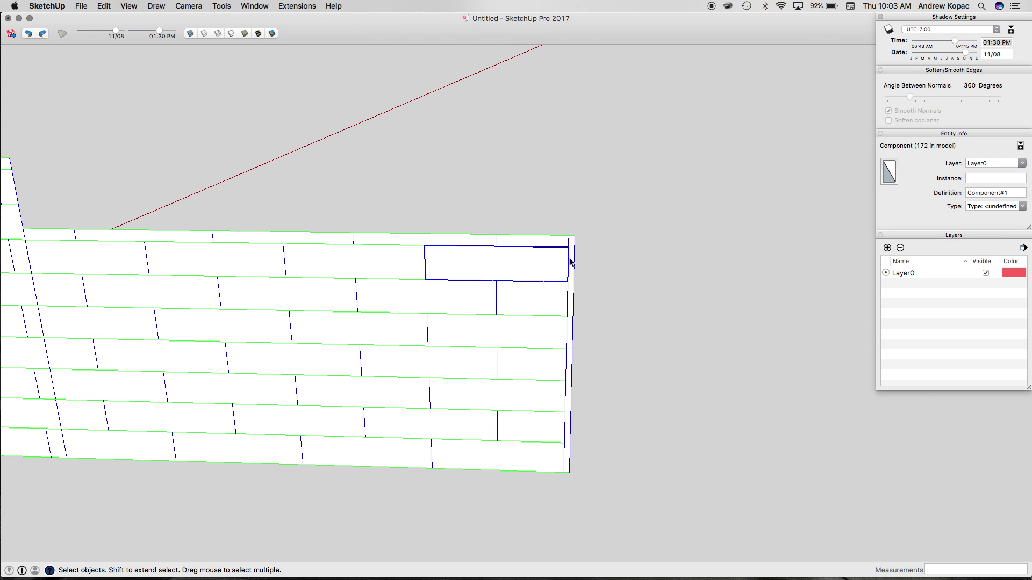
left_click(573, 309)
scroll(573, 349, "up", 5)
scroll(573, 352, "down", 6)
double_click(572, 351)
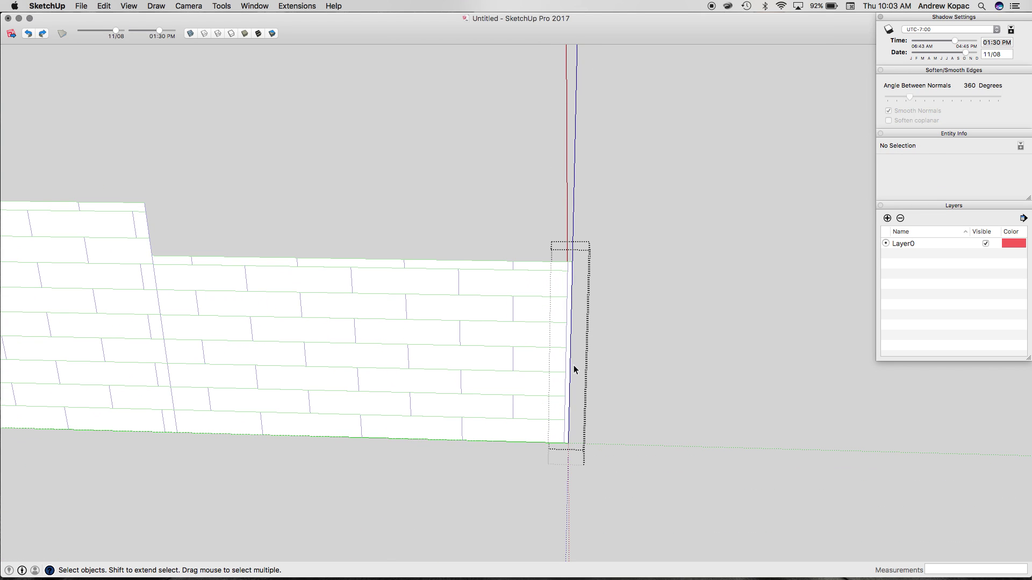
key("l")
left_click(571, 355)
scroll(568, 353, "up", 5)
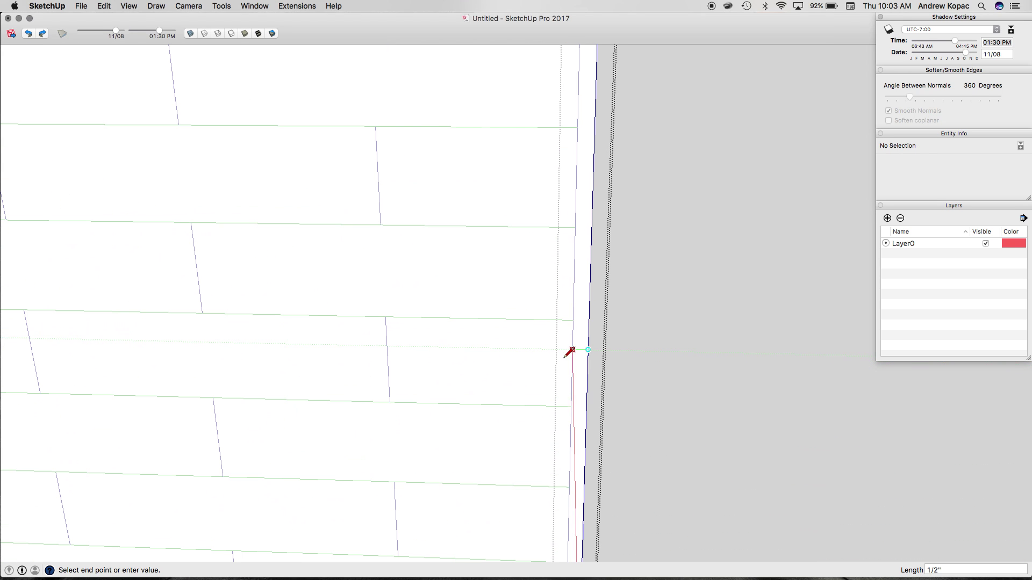
left_click(588, 350)
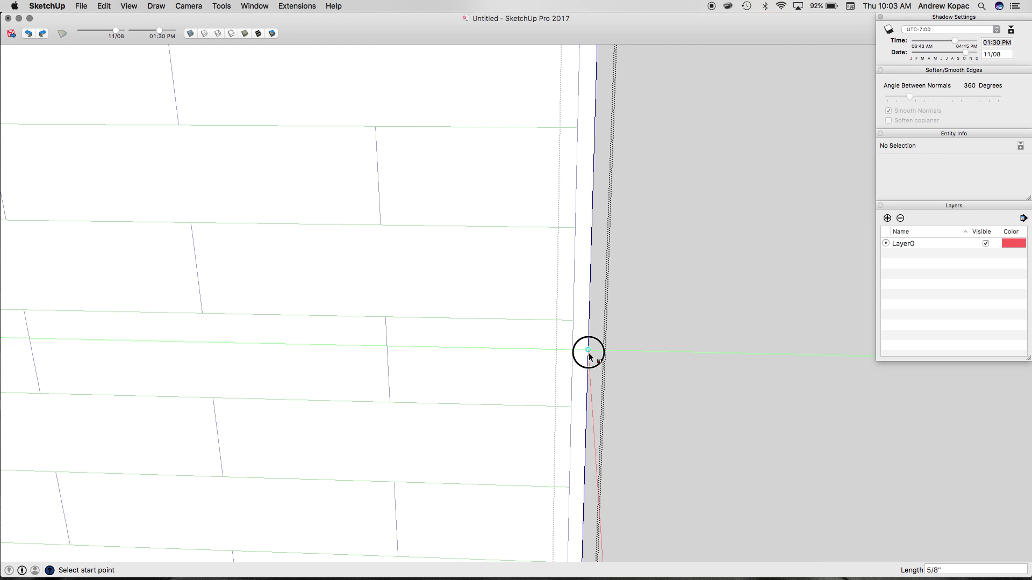
- Draw another short line across the long wall's end strip near mid-height, between its two vertical edges
scroll(572, 325, "down", 5)
key("o")
left_click_drag(569, 337, 526, 268)
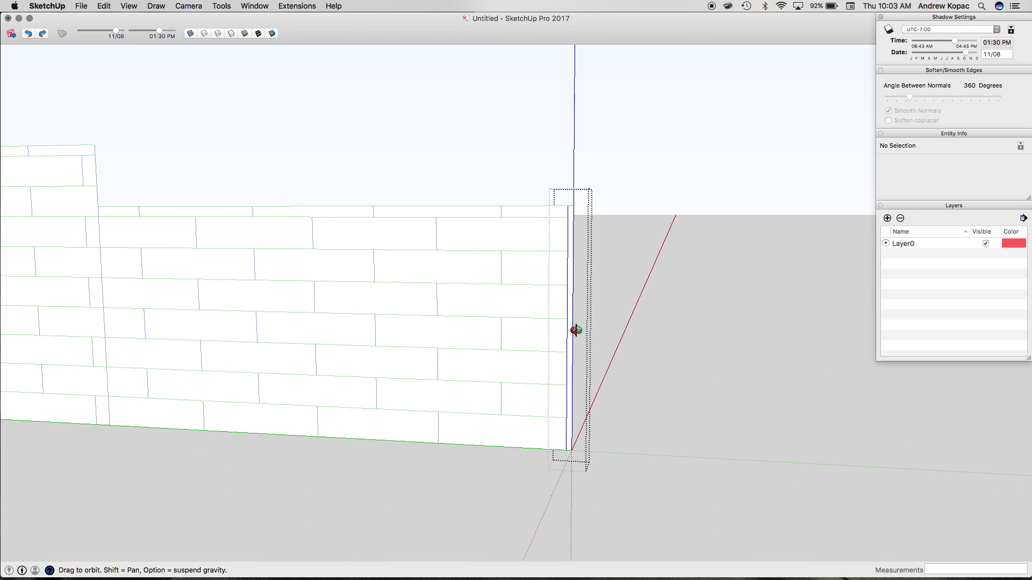
scroll(576, 330, "up", 8)
left_click_drag(566, 329, 518, 267)
scroll(551, 273, "up", 3)
scroll(551, 273, "up", 3)
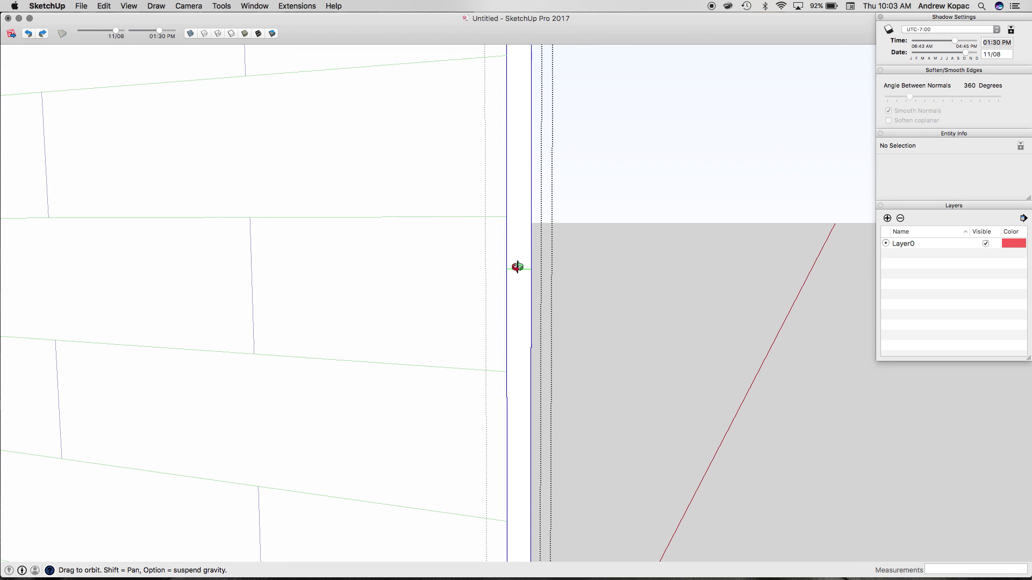
key("l")
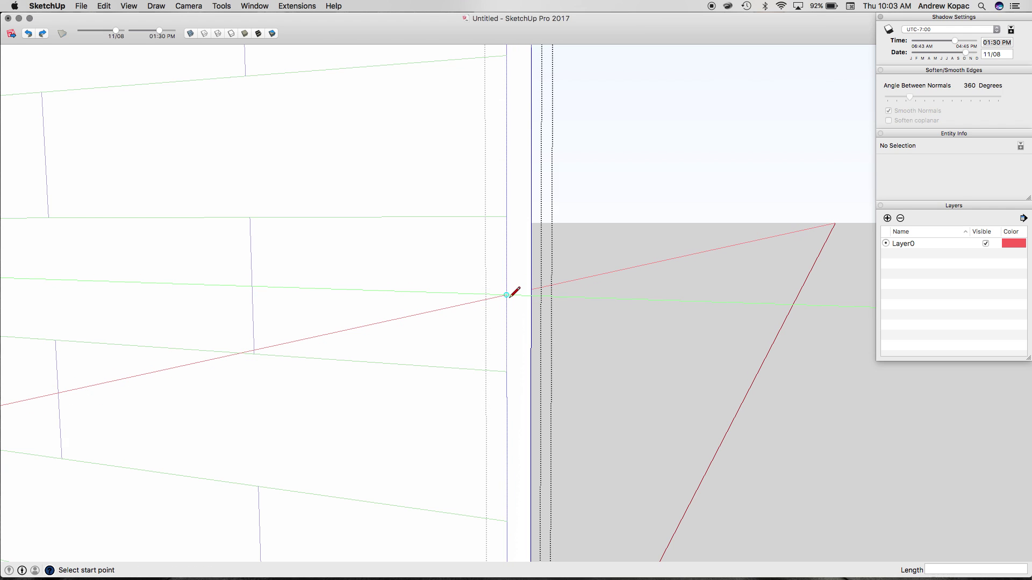
left_click(531, 296)
scroll(515, 286, "down", 5)
key("o")
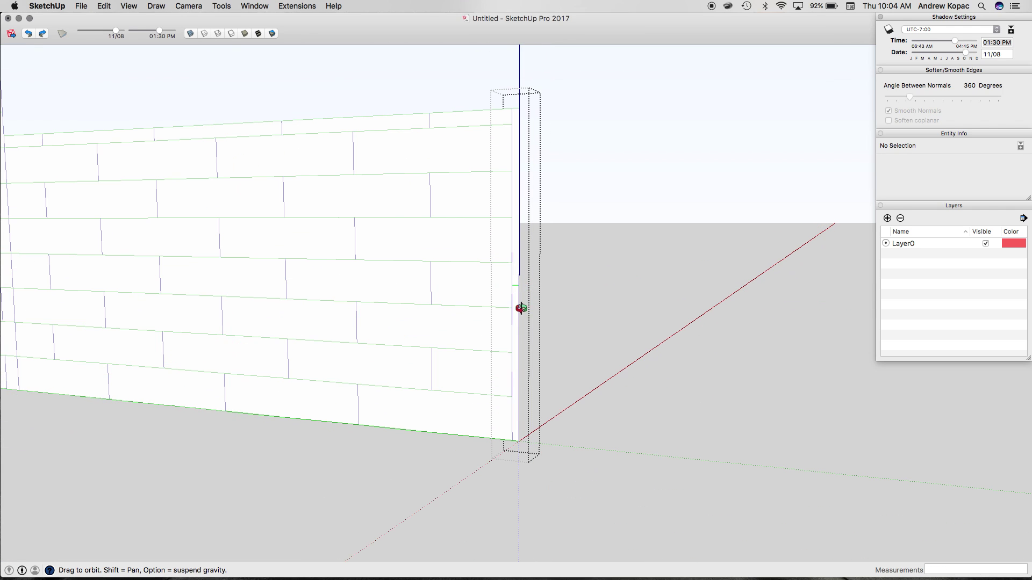
left_click_drag(520, 308, 555, 314)
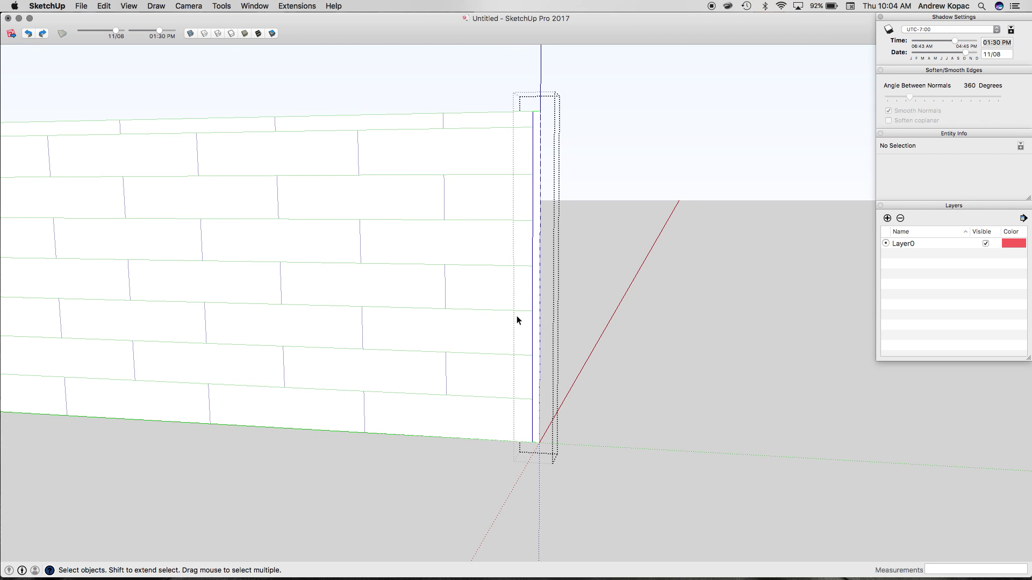
- Draw a short line across the long wall's narrow end strip from the midpoint of its outer vertical edge
left_click(539, 300)
key("l")
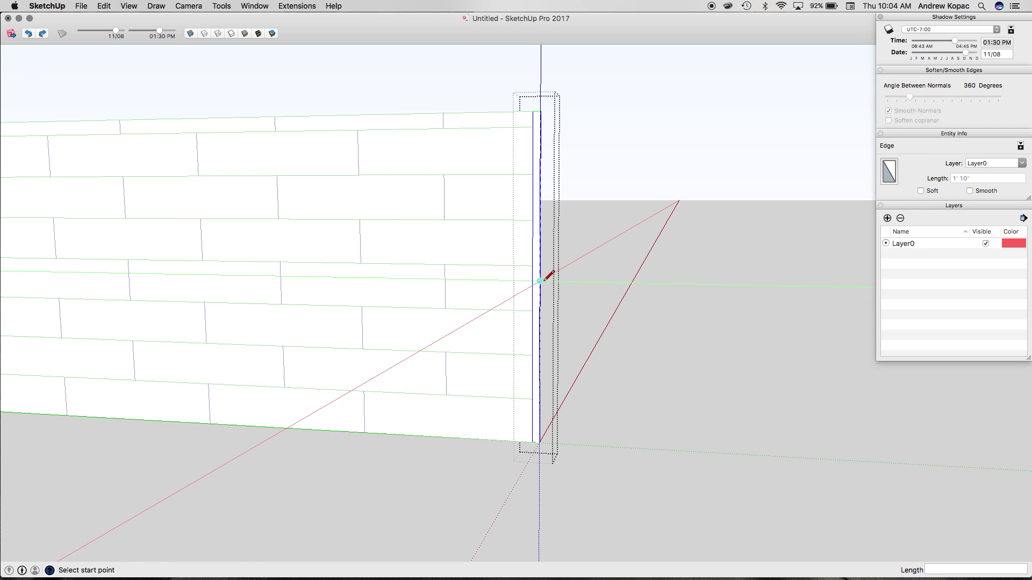
left_click(540, 281)
key("space")
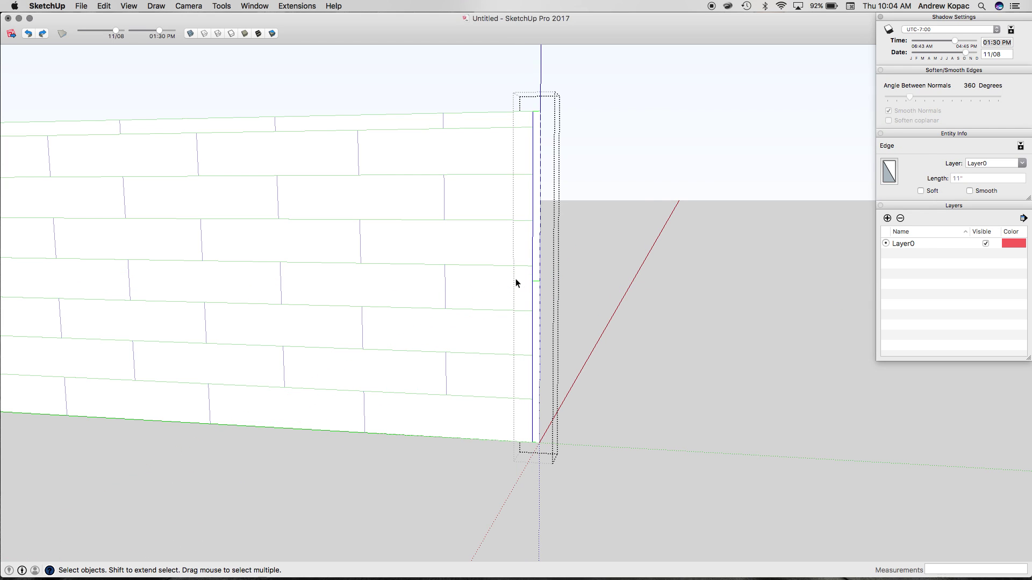
- Select both complete brick walls and place a copy of them 25' 6 3/4" away from the originals
scroll(513, 278, "down", 3)
scroll(511, 279, "down", 4)
key("o")
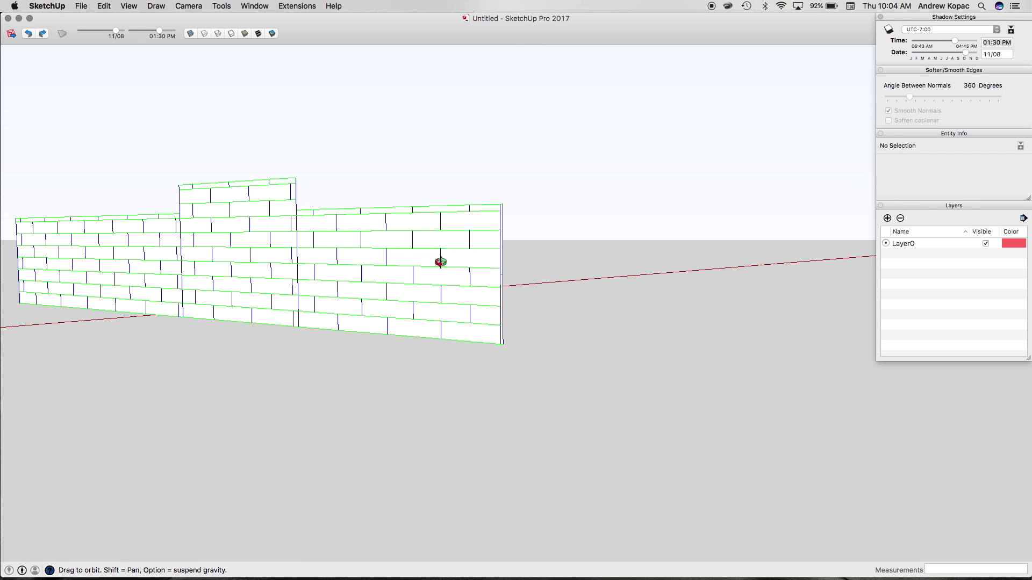
scroll(440, 262, "down", 8)
left_click_drag(441, 263, 184, 301)
scroll(328, 260, "up", 8)
scroll(270, 230, "up", 4)
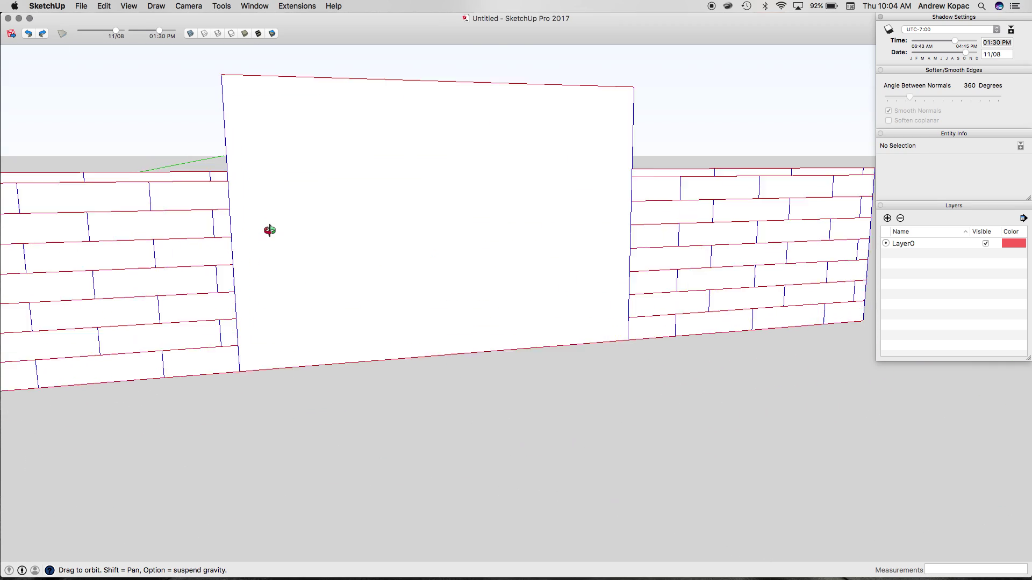
left_click_drag(270, 230, 352, 288)
scroll(225, 253, "down", 5)
scroll(352, 288, "down", 2)
key("space")
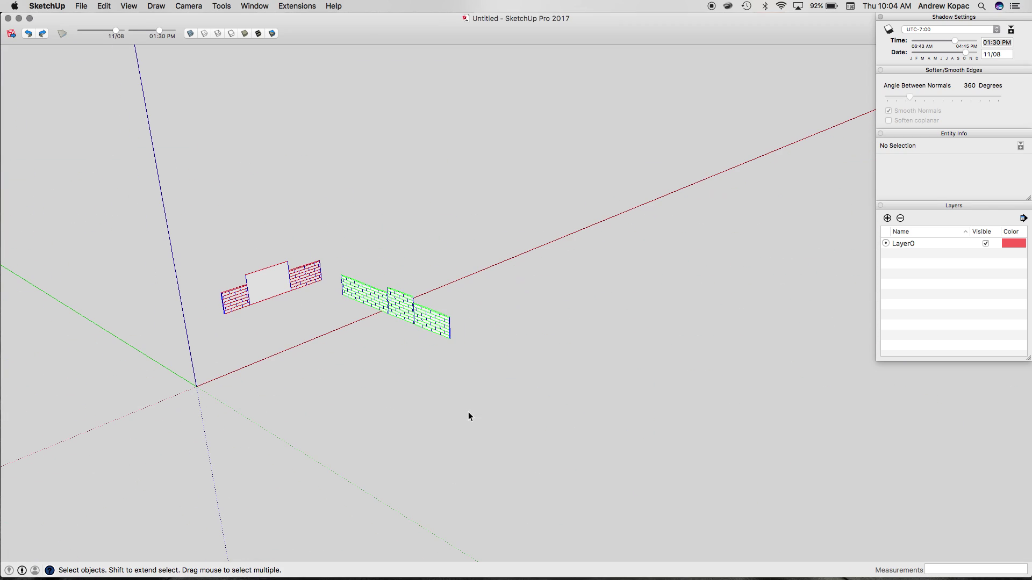
left_click_drag(169, 218, 181, 265)
key("m")
key("alt")
left_click(174, 409)
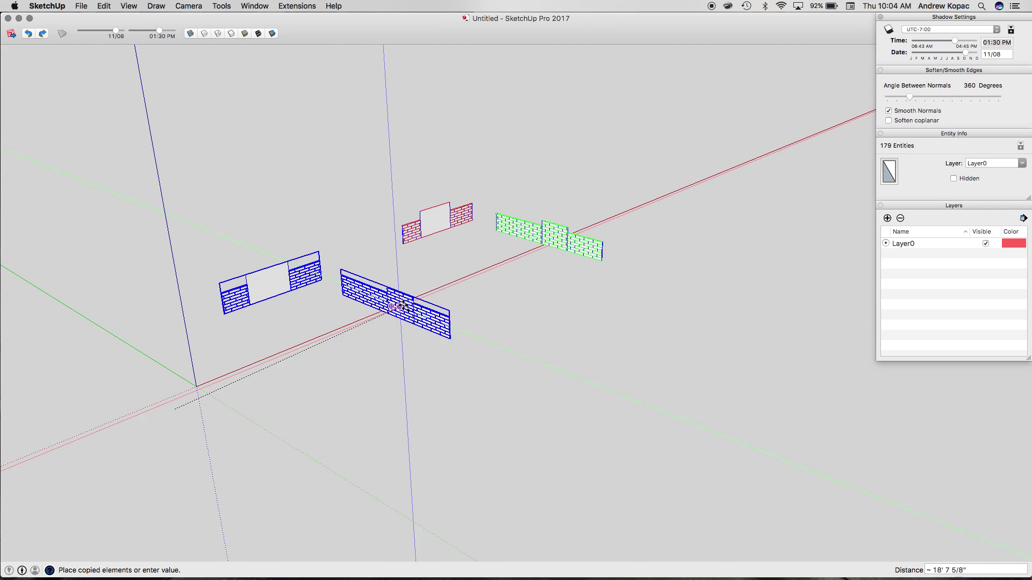
left_click(457, 295)
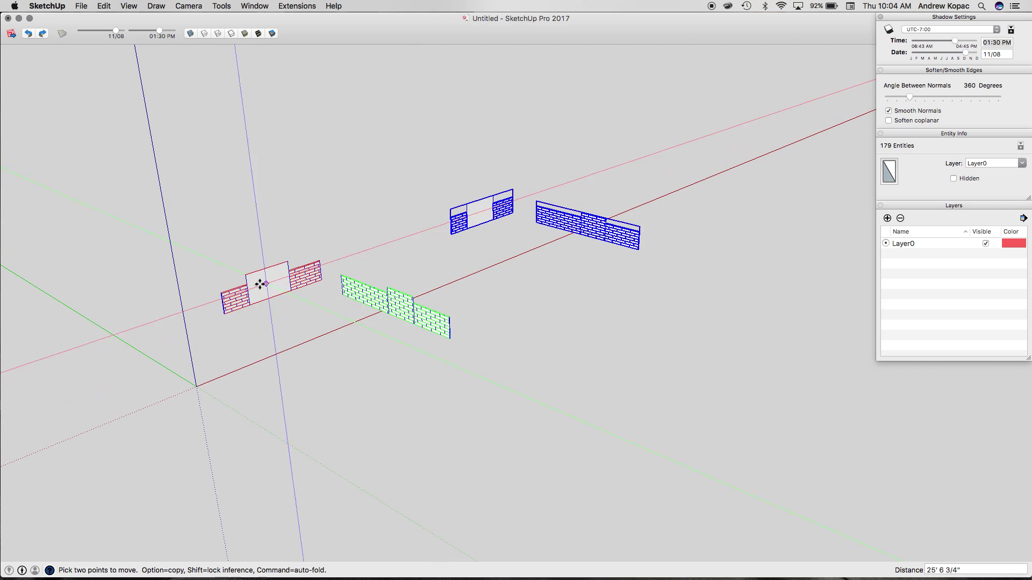
key("space")
- Draw a rectangle over the original shorter wall's blank centre panel, from its upper corner to the diagonally opposite lower corner
scroll(286, 294, "up", 5)
middle_click_drag(288, 293, 182, 279)
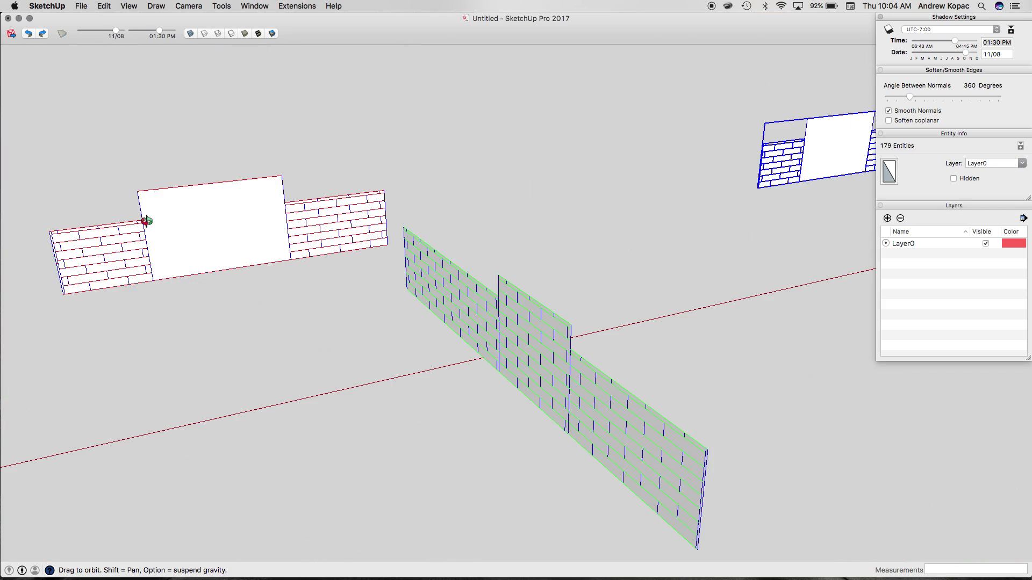
scroll(147, 223, "up", 5)
left_click(182, 250)
triple_click(177, 253)
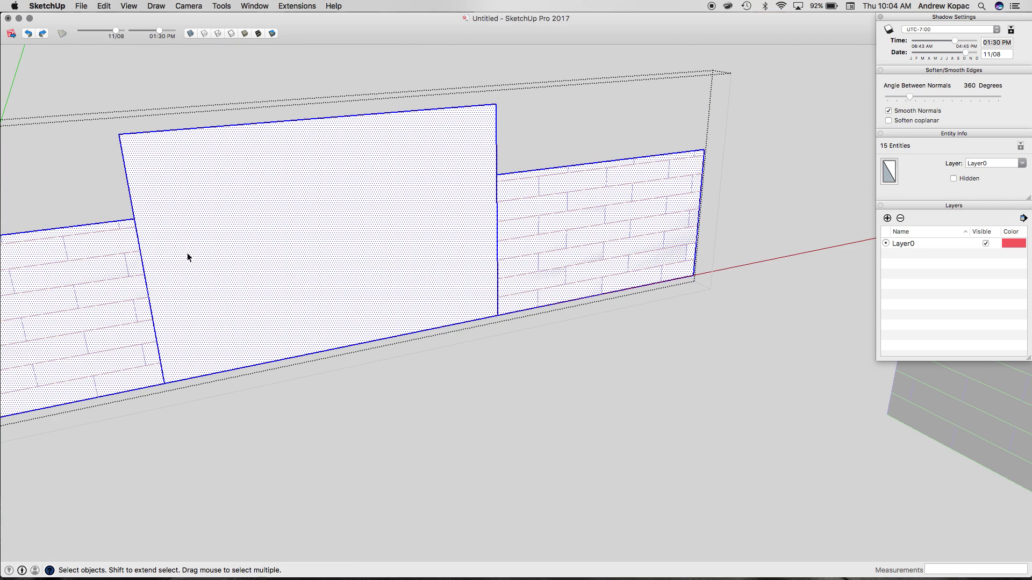
key("Escape")
key("r")
left_click(119, 134)
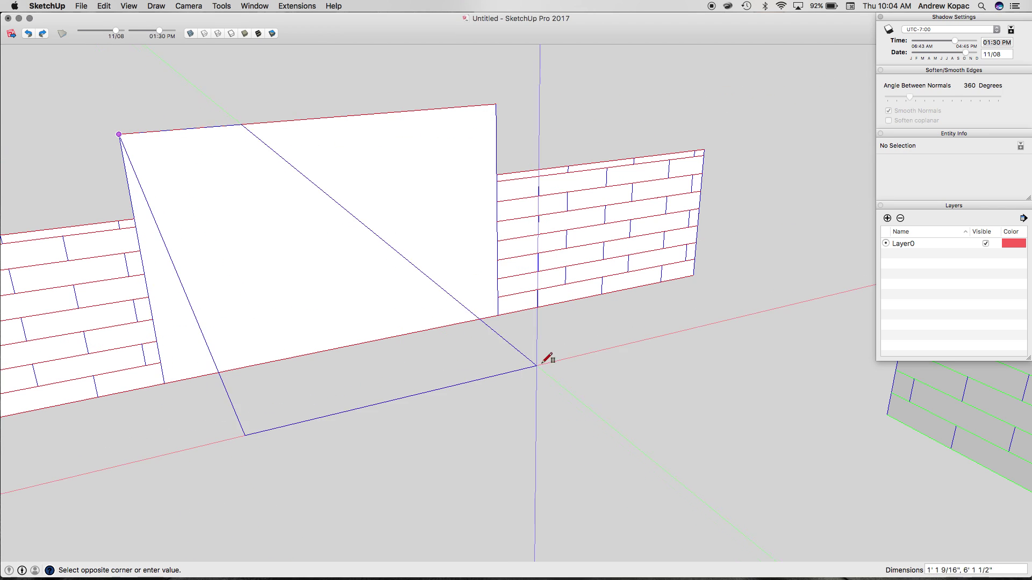
left_click(497, 316)
key("space")
left_click(415, 299)
key("f")
left_click(320, 352)
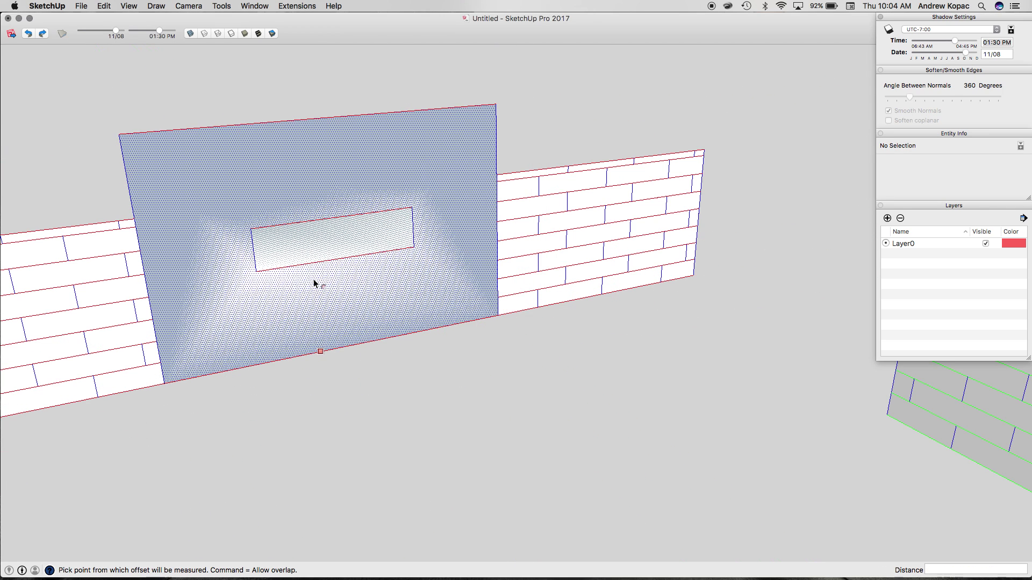
key("space")
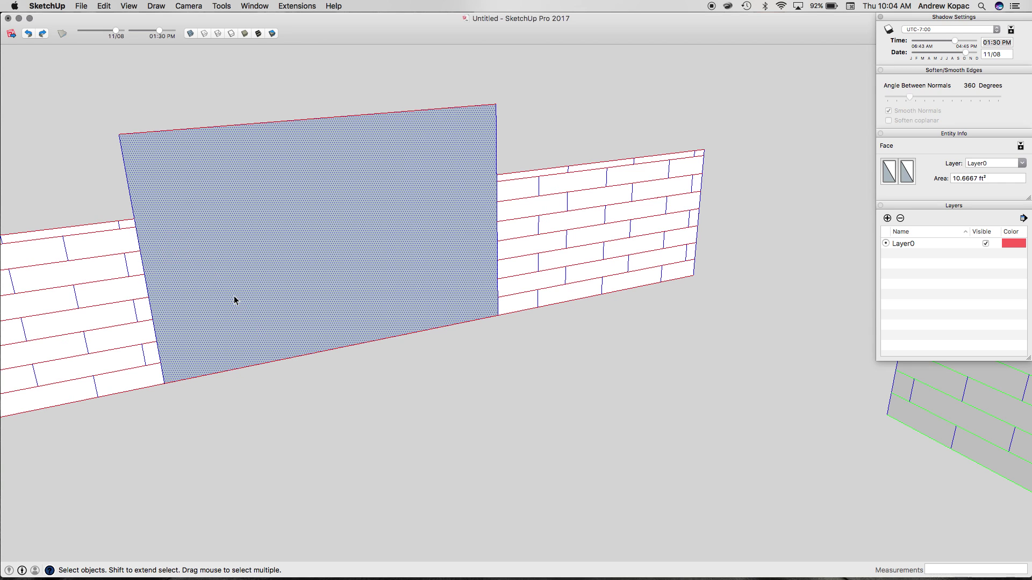
- Reverse the centre panel's face and offset its outline inward to form a 3" wide border
right_click(204, 272)
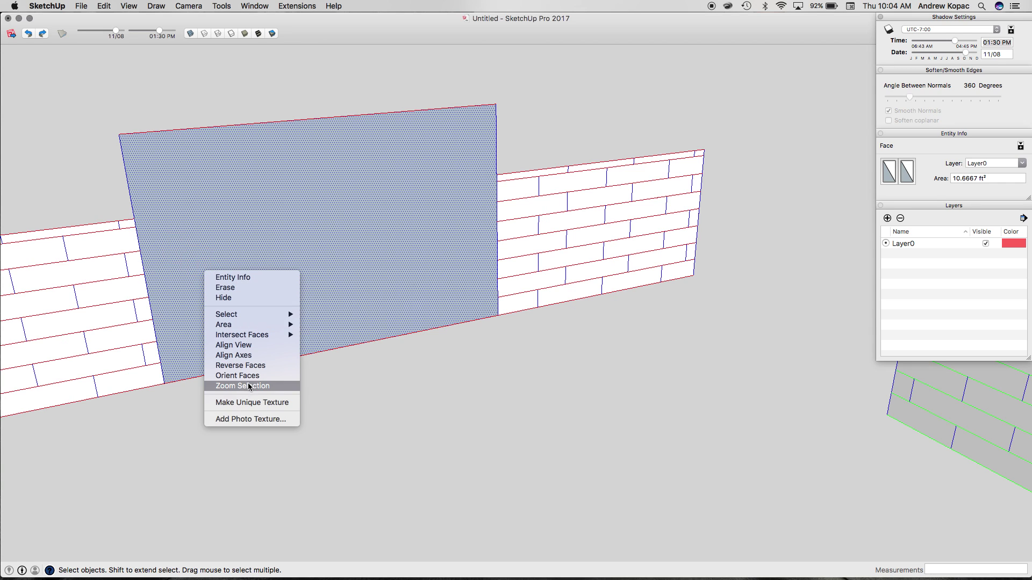
left_click(236, 365)
key("p")
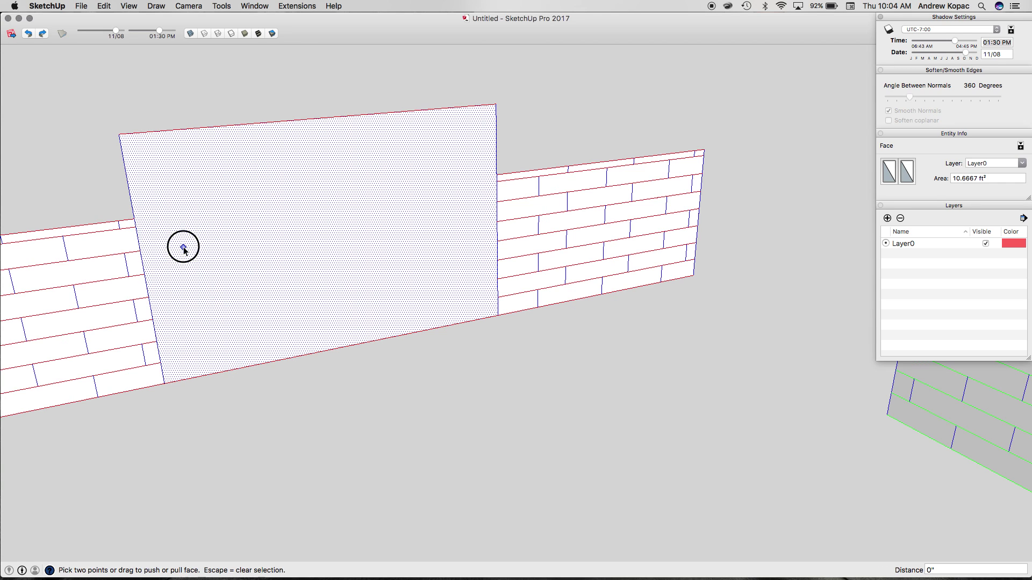
left_click(180, 244)
key("Escape")
key("f")
left_click(153, 242)
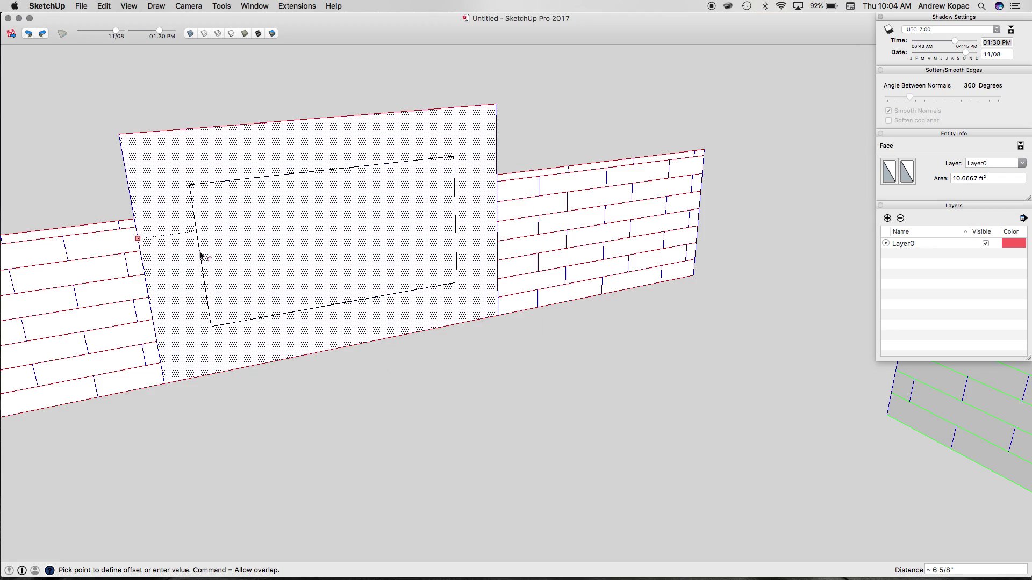
left_click(200, 255)
- Draw a 12" by 3" rectangle in the border, starting at the panel's lower-left corner
scroll(200, 329, "up", 6)
key("t")
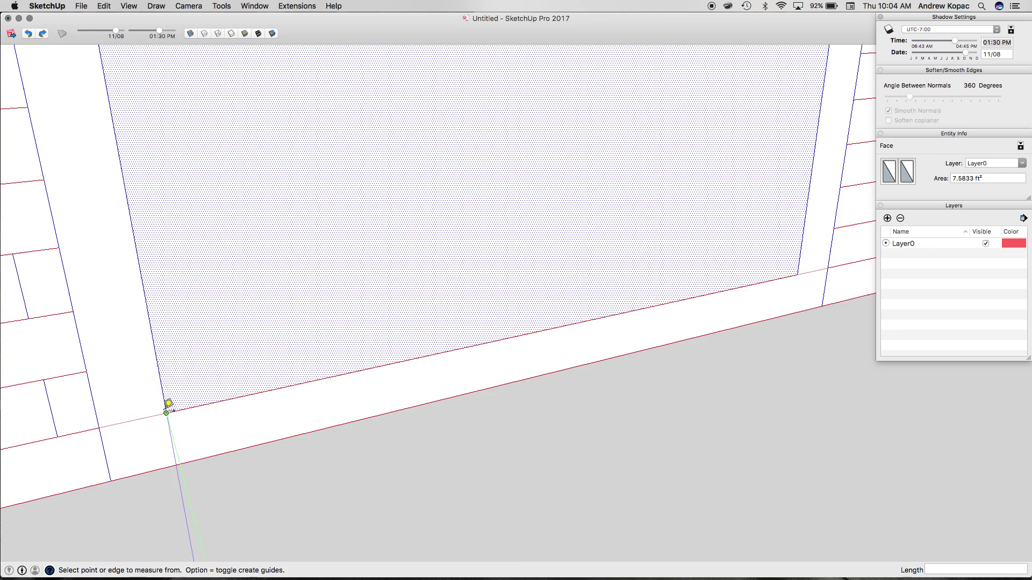
scroll(179, 402, "down", 5)
scroll(177, 405, "up", 6)
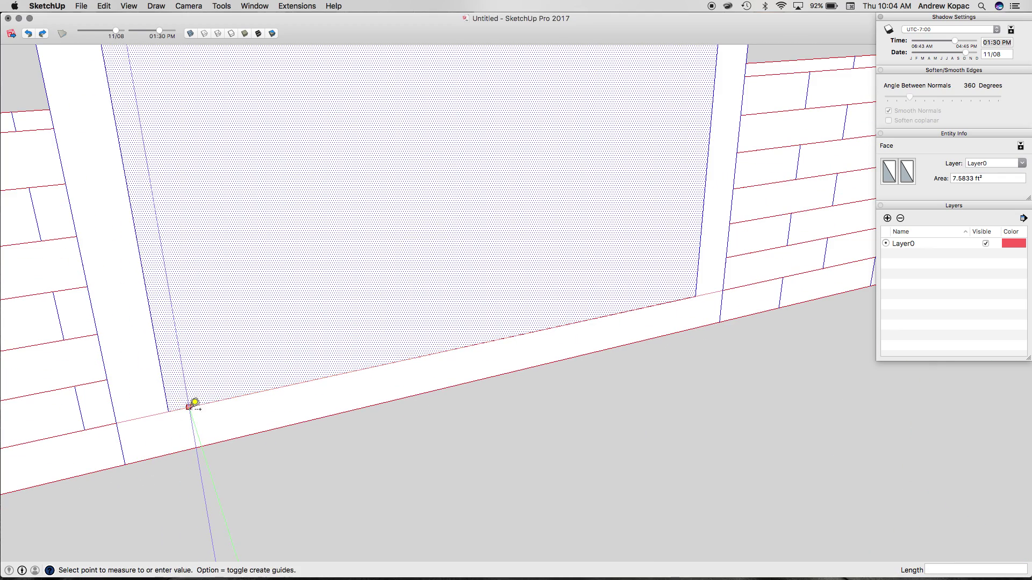
scroll(169, 412, "up", 1)
key("r")
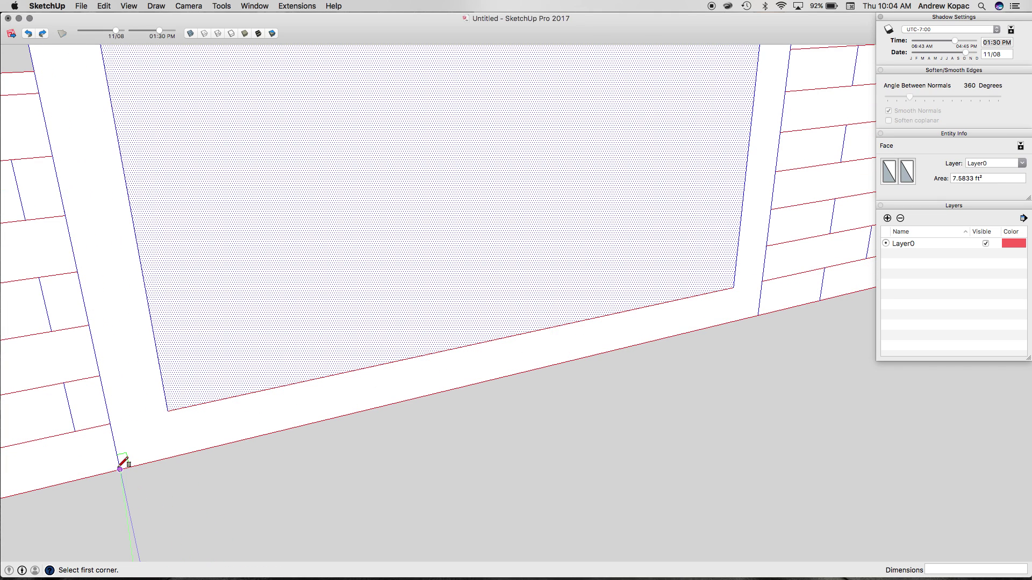
left_click(120, 469)
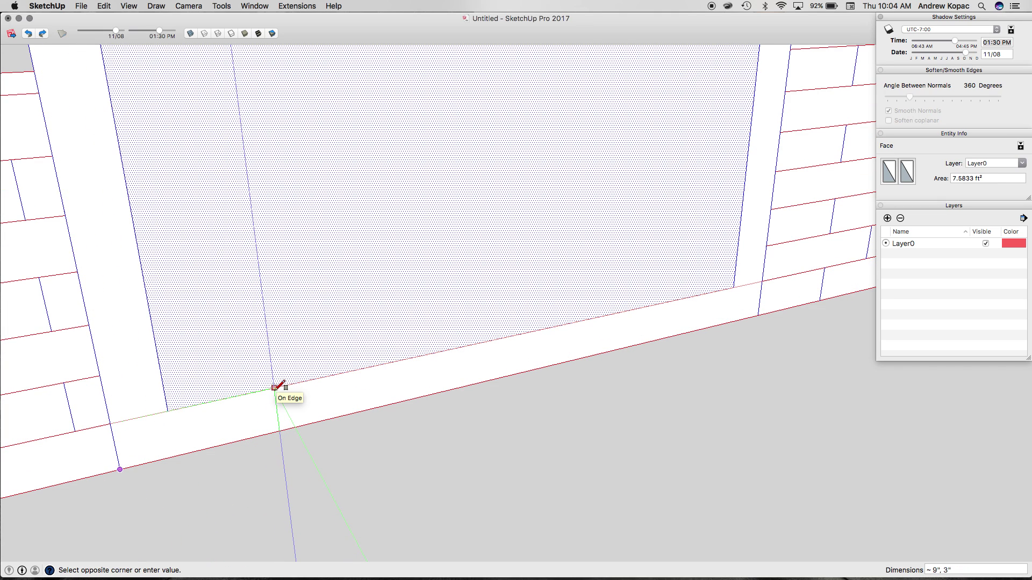
type("12")
key("Return")
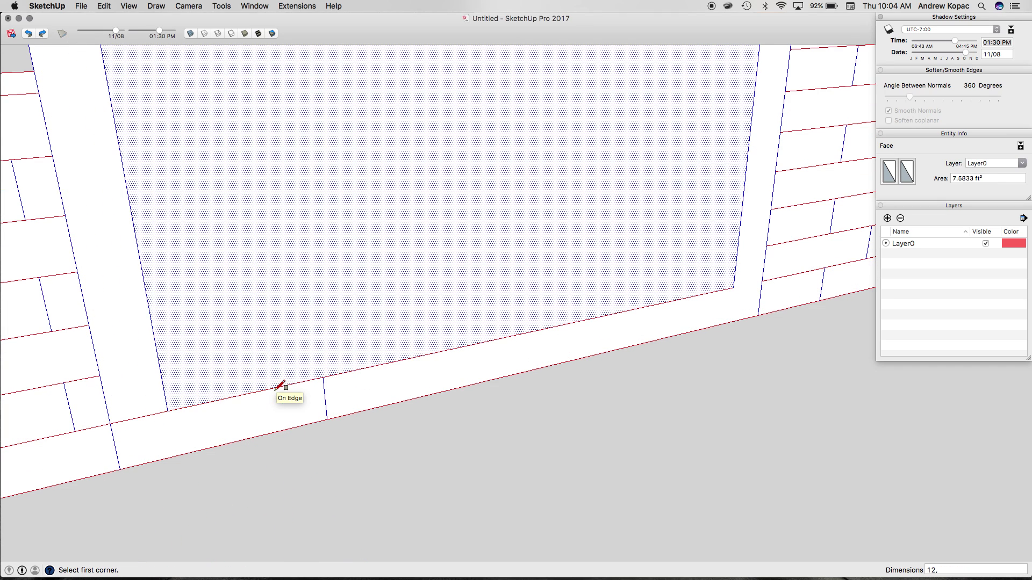
- Group the 12" brick and array three copies end to end along the bottom of the centre panel
key("space")
double_click(249, 405)
key("g")
key("m")
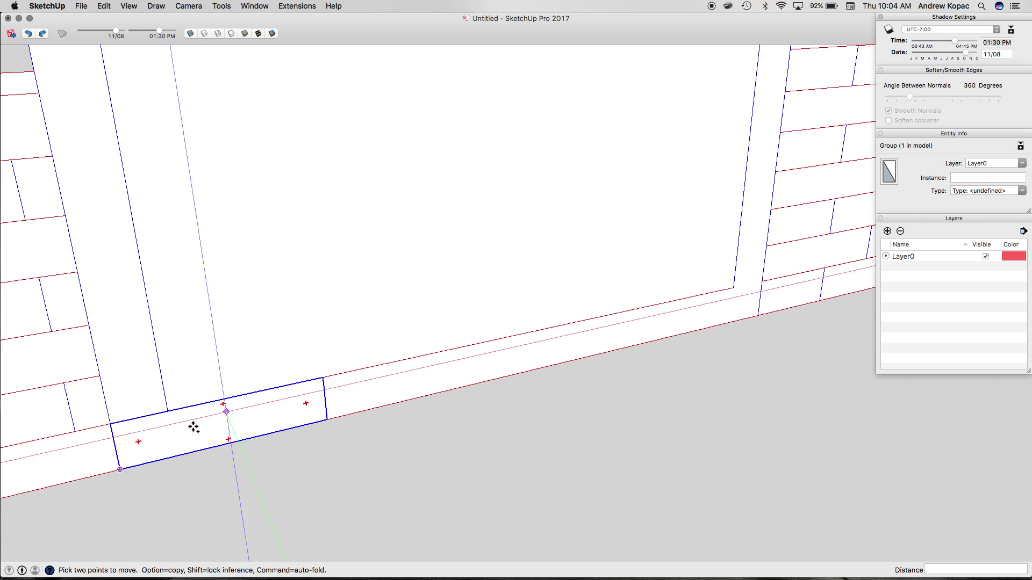
left_click(120, 470)
key("alt")
left_click(326, 420)
type("*")
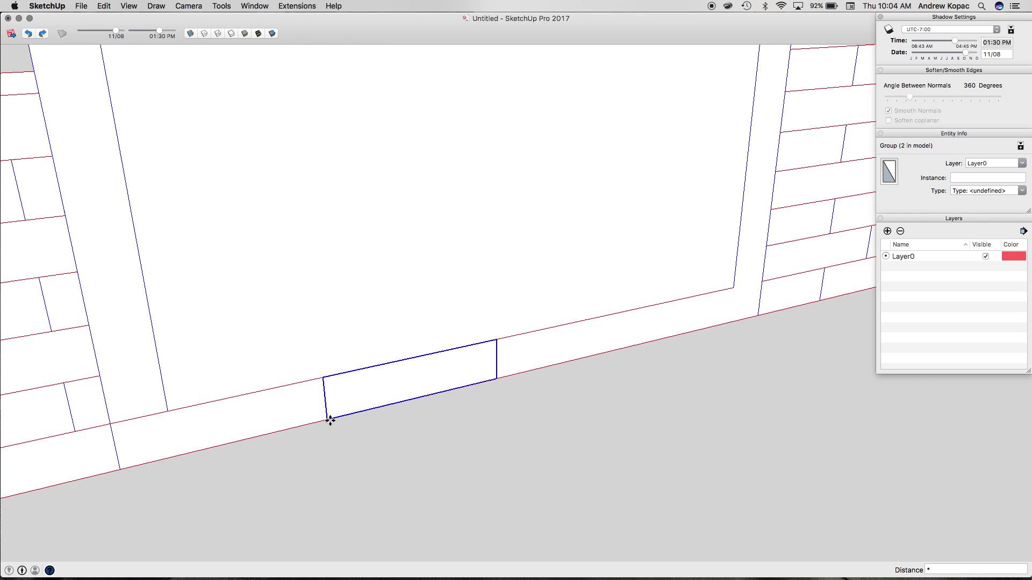
type("2")
key("Return")
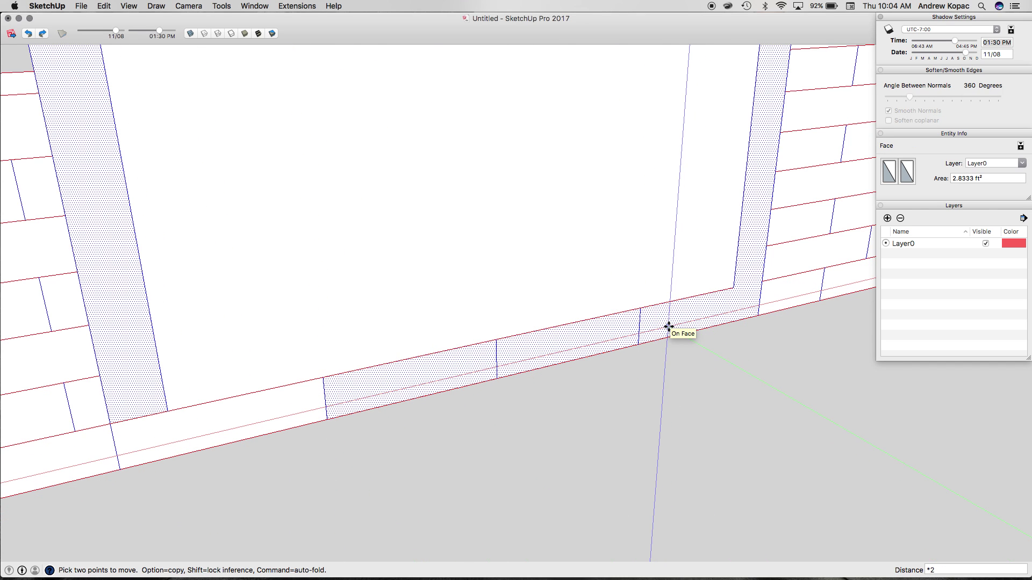
- Select all four brick groups in the centre panel's bottom row
scroll(516, 300, "down", 5)
key("space")
left_click(596, 312)
scroll(600, 305, "up", 6)
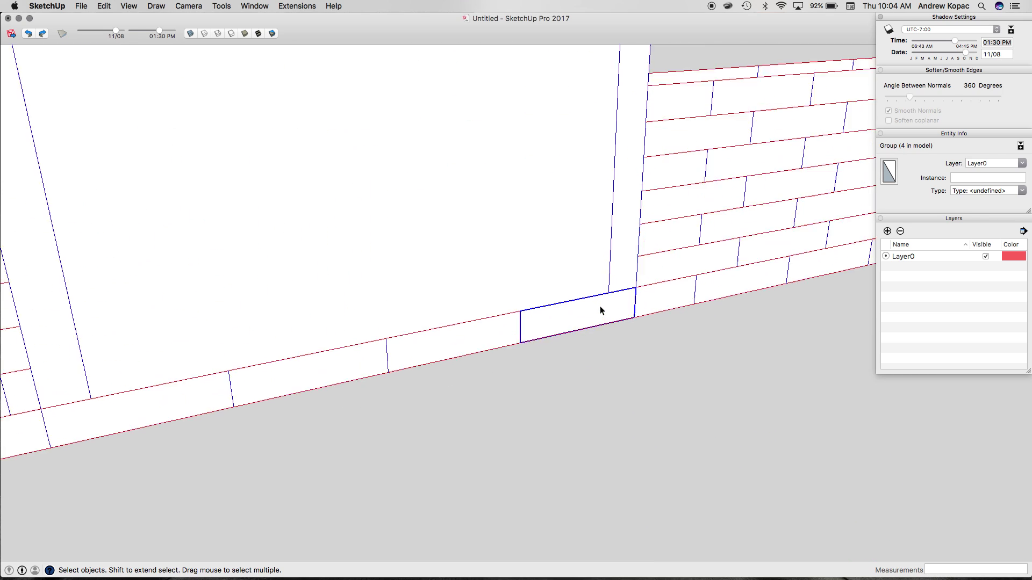
scroll(527, 320, "down", 2)
scroll(525, 325, "down", 3)
left_click(449, 343, "shift")
left_click(289, 365, "shift")
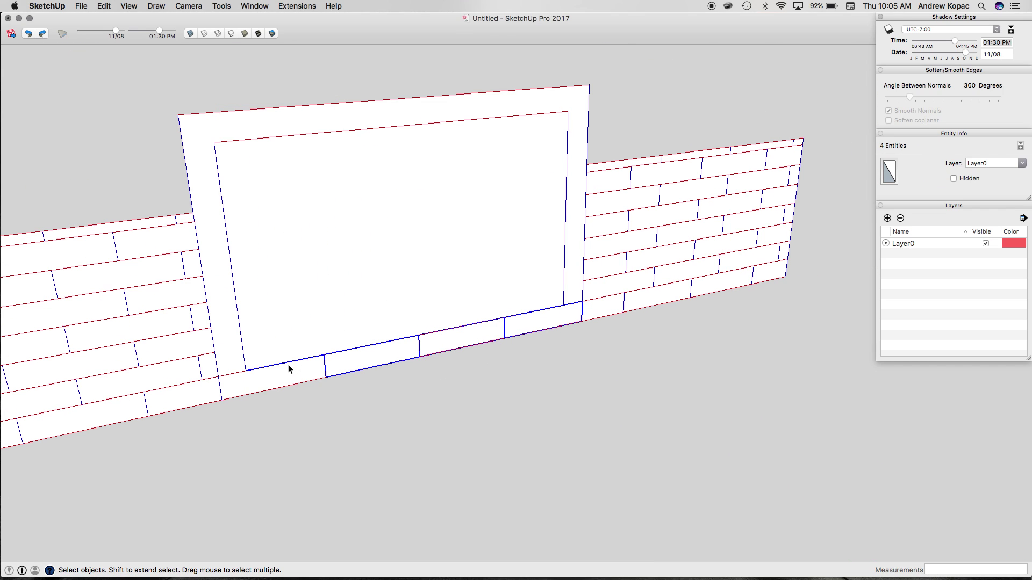
left_click(401, 361)
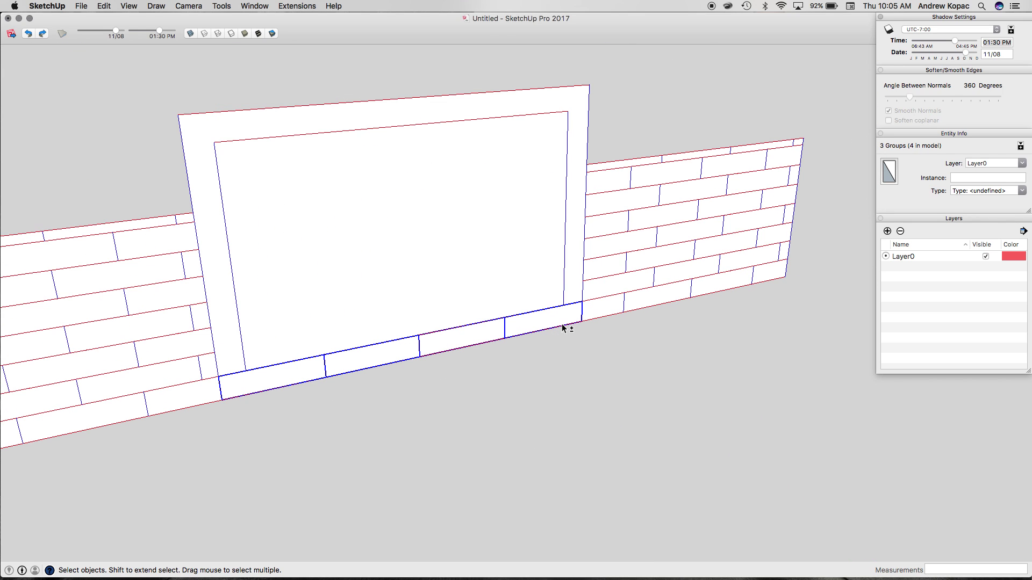
- Try copying the four-brick row directly above itself from its lower-left corner, and undo the copy
key("m")
left_click(222, 399)
key("alt")
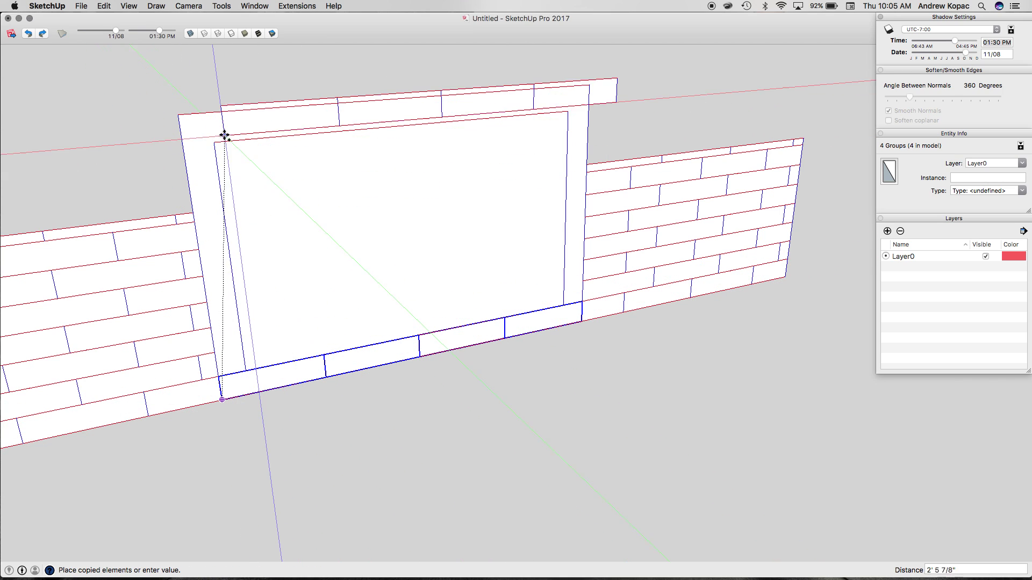
left_click(218, 376)
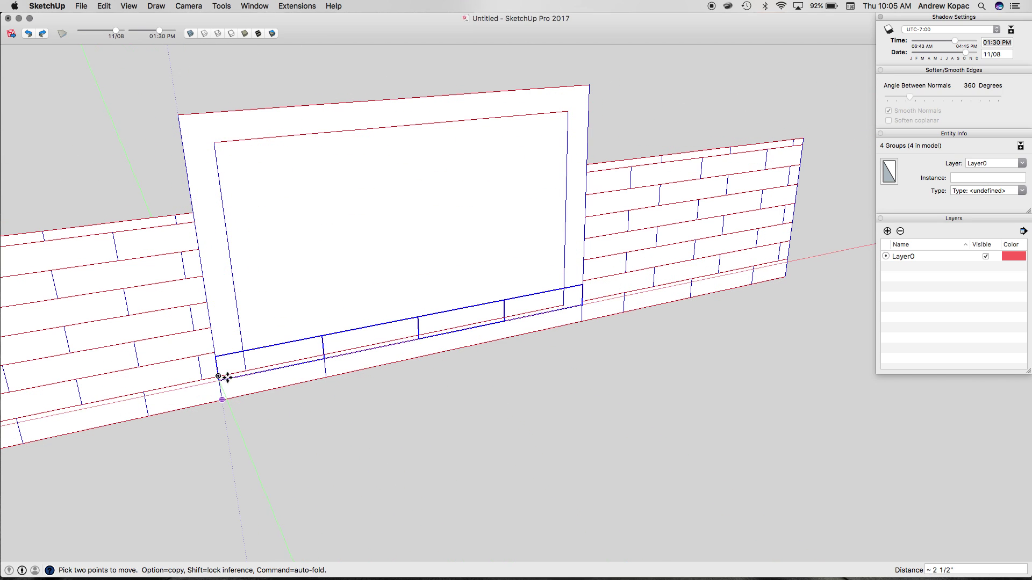
key("super+z")
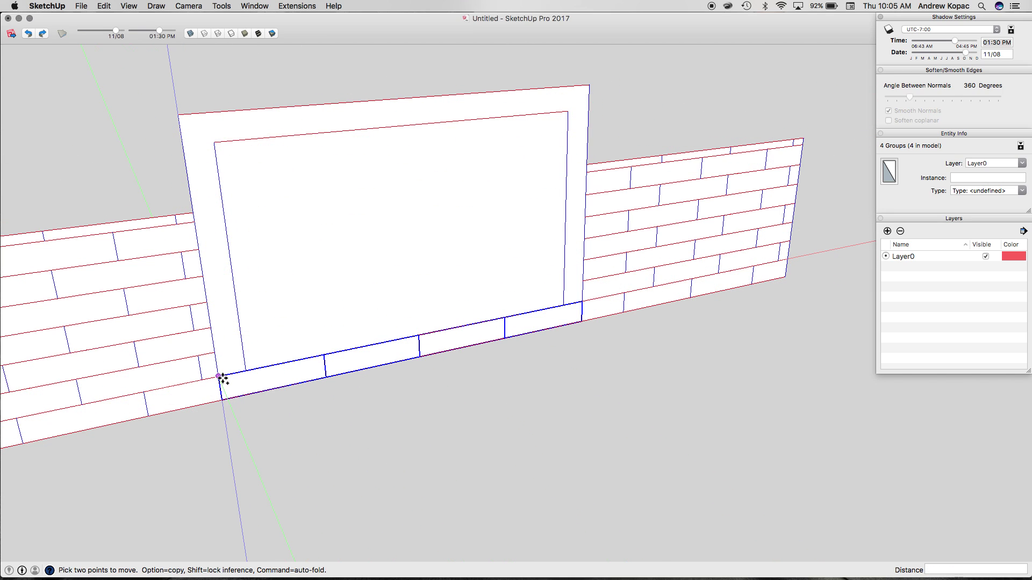
- Copy the four-brick row 2' 5" up, from its upper-left corner to the centre panel's upper-left corner
left_click(219, 377)
key("alt")
left_click(178, 114)
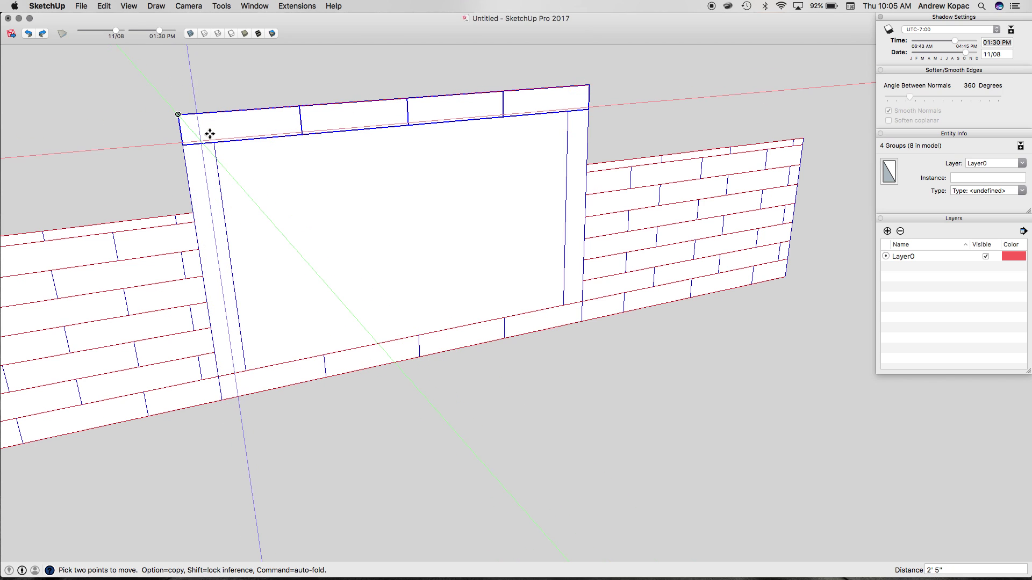
scroll(207, 131, "up", 5)
scroll(159, 145, "down", 5)
key("space")
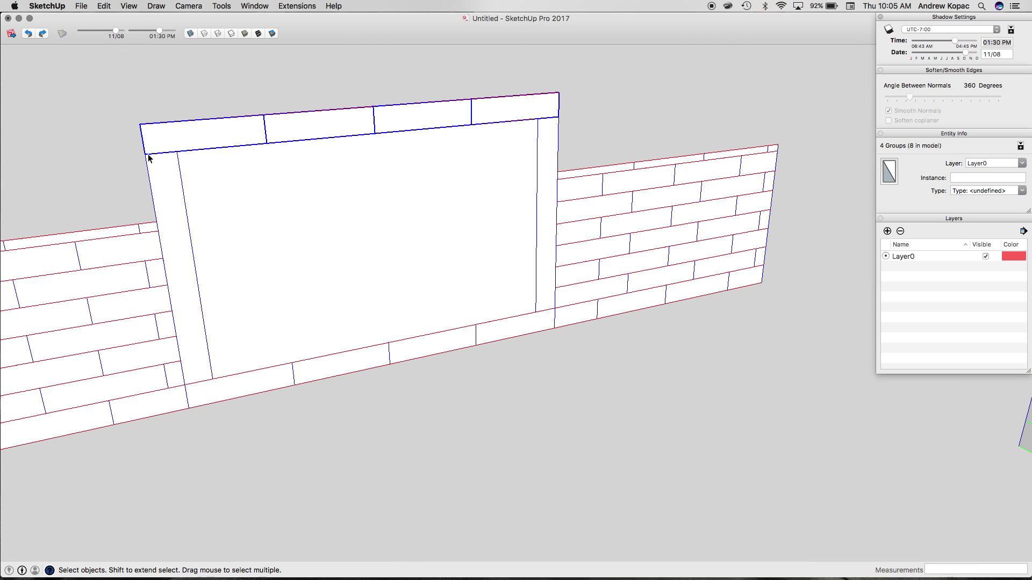
key("t")
left_click(145, 154)
key("g")
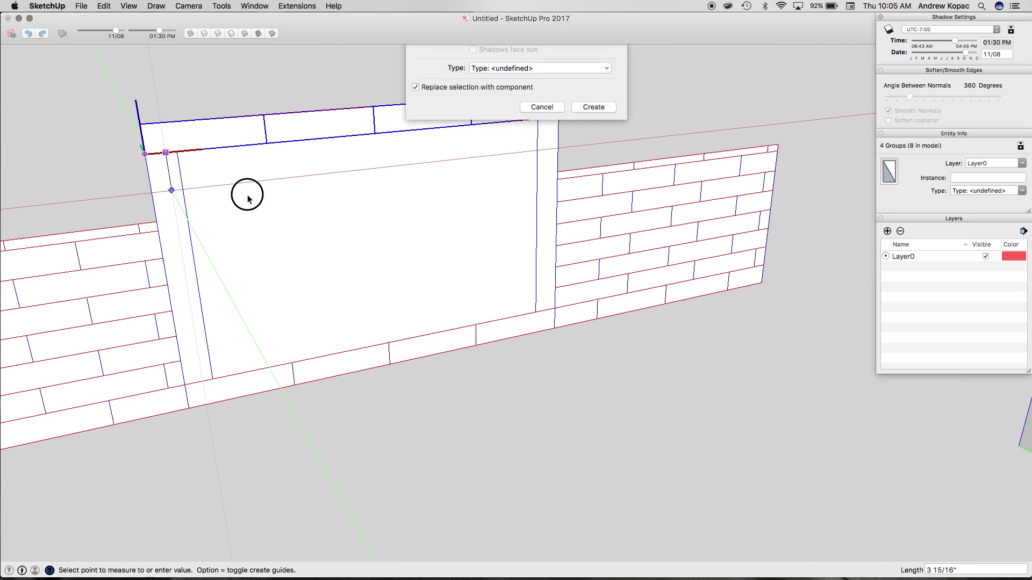
left_click(543, 245)
key("space")
- Rotate a copy of the top row's leftmost brick into an upright position on the centre panel
left_click(266, 260)
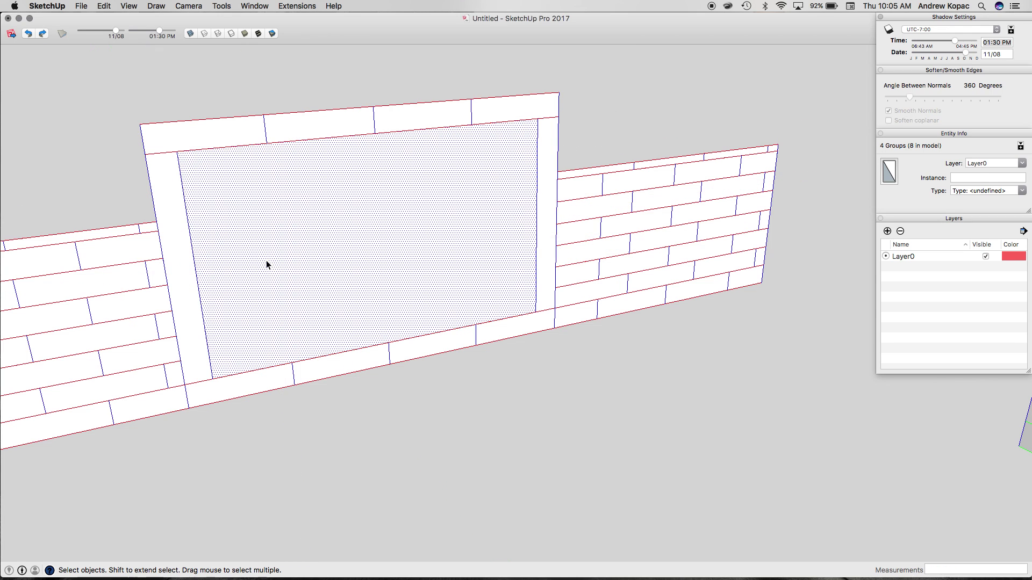
left_click(196, 143)
key("q")
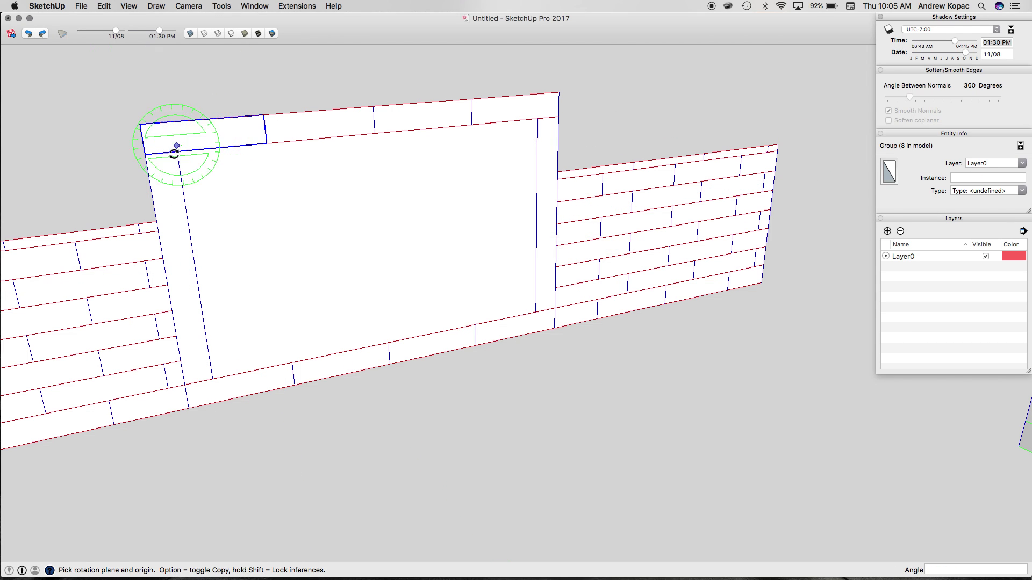
left_click(216, 187)
left_click(273, 189)
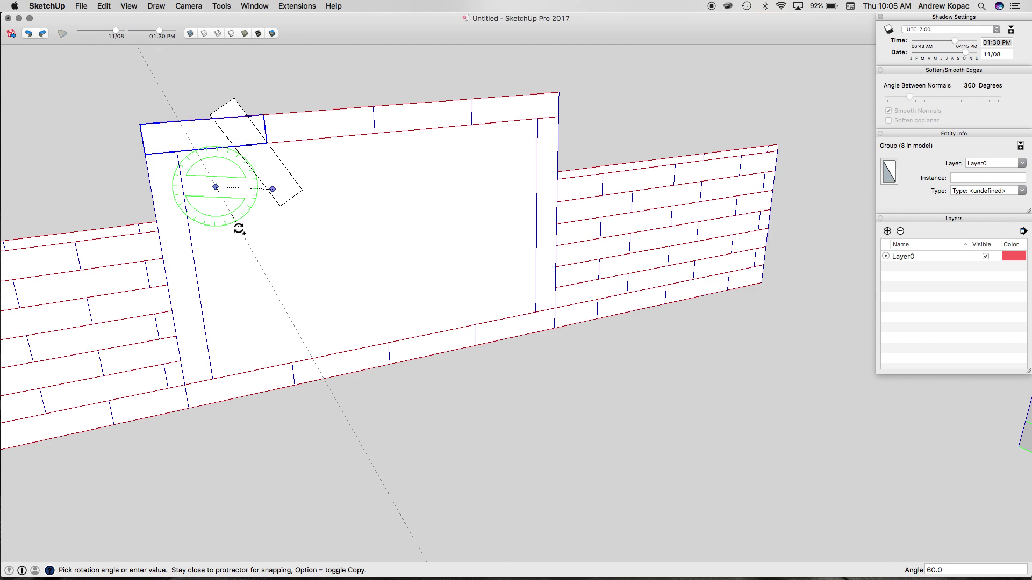
left_click(238, 228)
- Move the upright brick to the panel's left edge directly below the top row, and copy it 1' down
key("m")
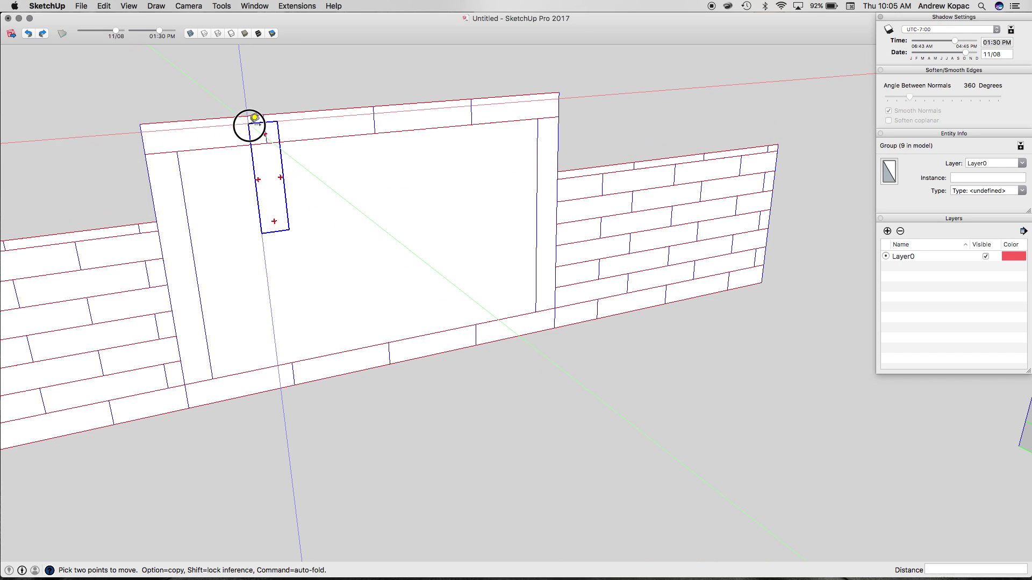
left_click(248, 124)
left_click(145, 155)
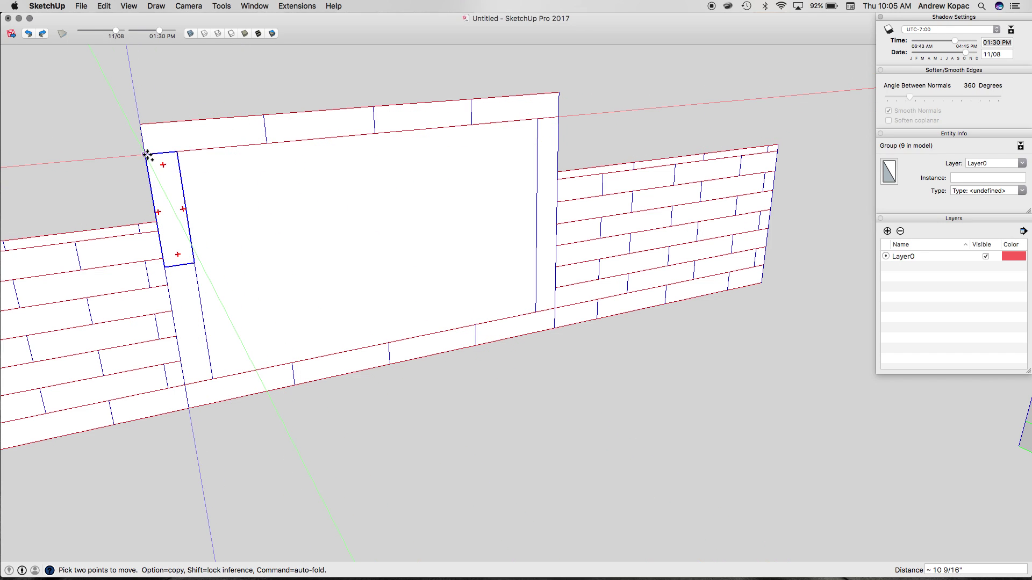
left_click(146, 154, "alt")
left_click(170, 269)
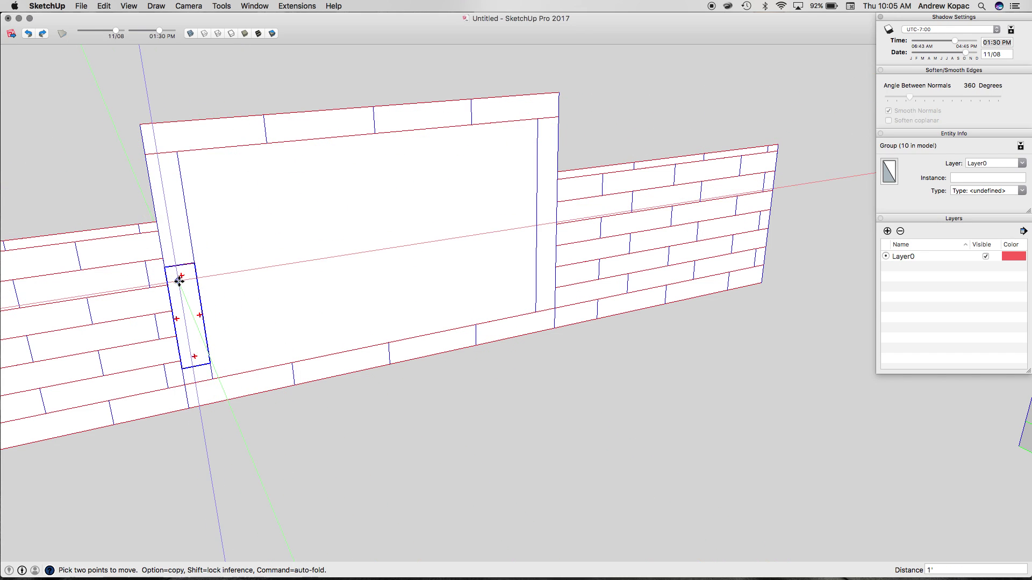
- Select both upright bricks and copy them 3' 9" across to the opposite edge of the centre panel
mouse_move(179, 280)
middle_mouse_down()
mouse_move(207, 300)
mouse_move(188, 277)
middle_mouse_up()
key("space")
scroll(188, 278, "down", 5)
scroll(188, 278, "up", 2)
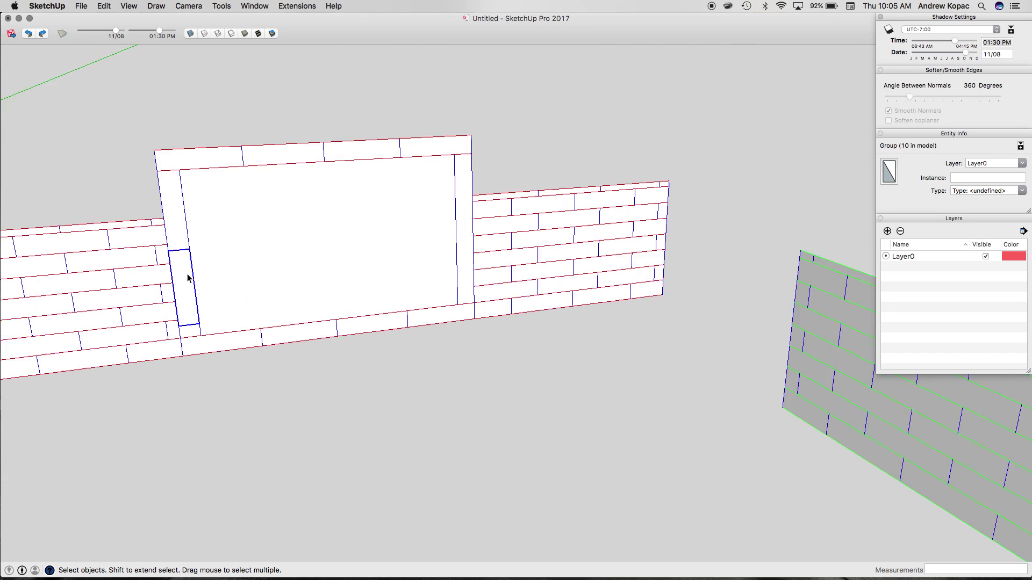
scroll(188, 278, "up", 2)
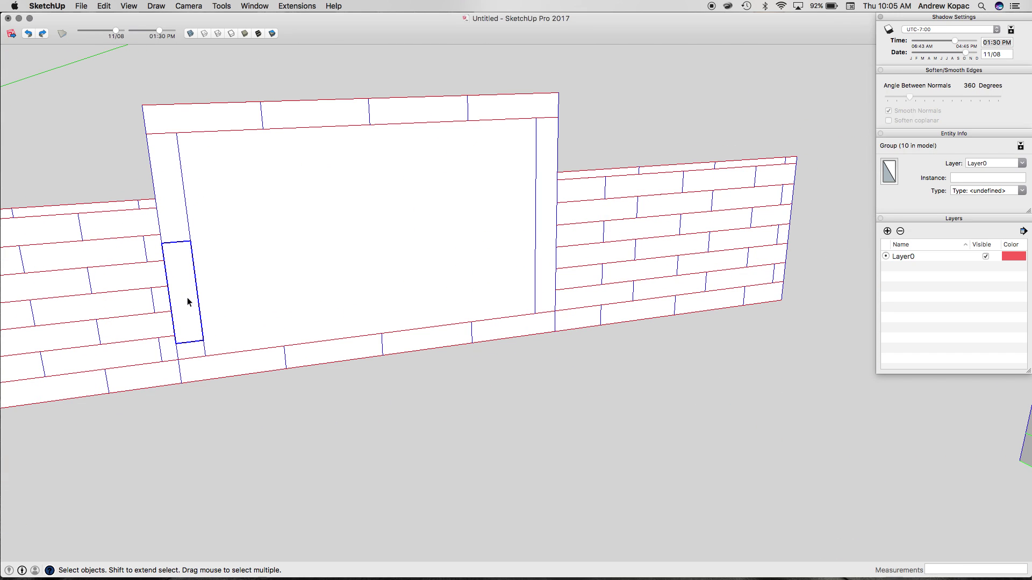
left_click(167, 218, "shift")
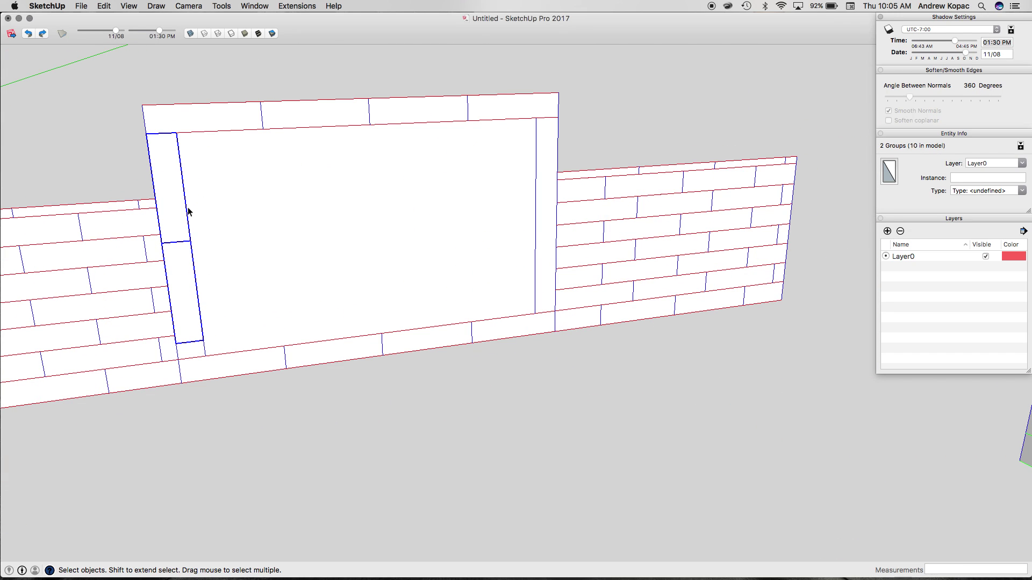
key("m")
left_click(146, 134)
key("alt")
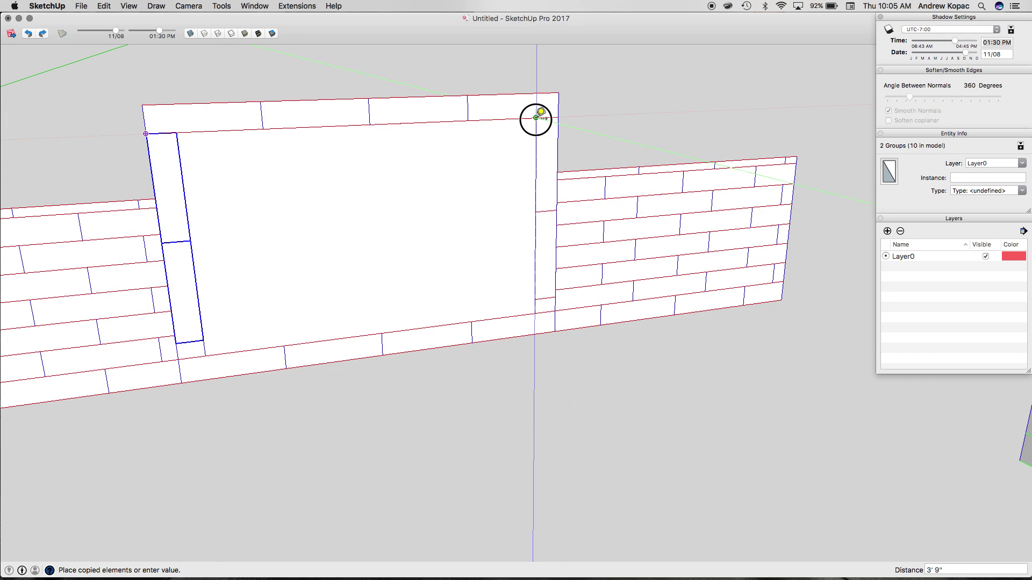
left_click(536, 117)
key("space")
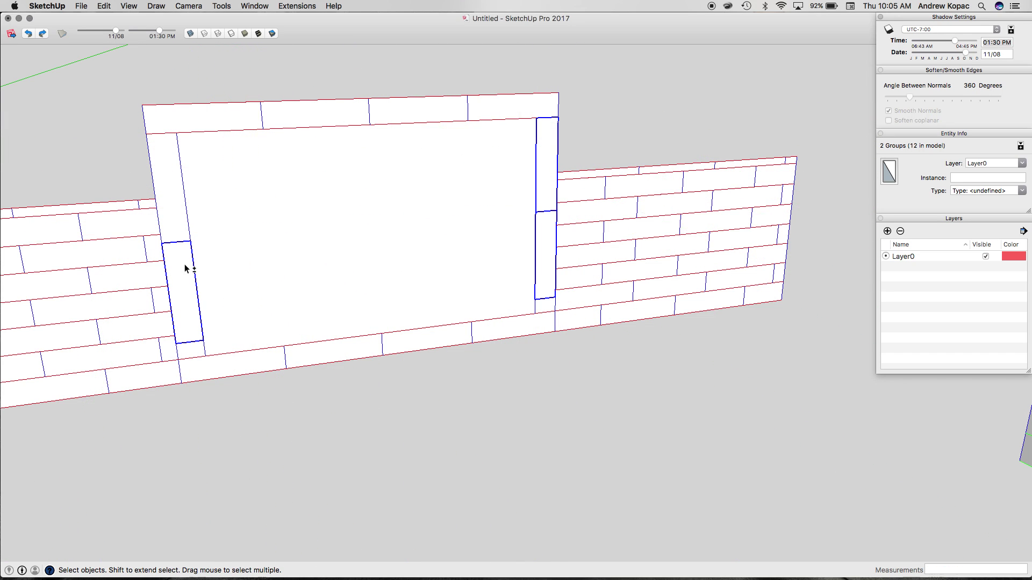
- Select the eight top and side brick groups and try moving them 2" down to meet the bottom row
left_click(181, 201, "shift")
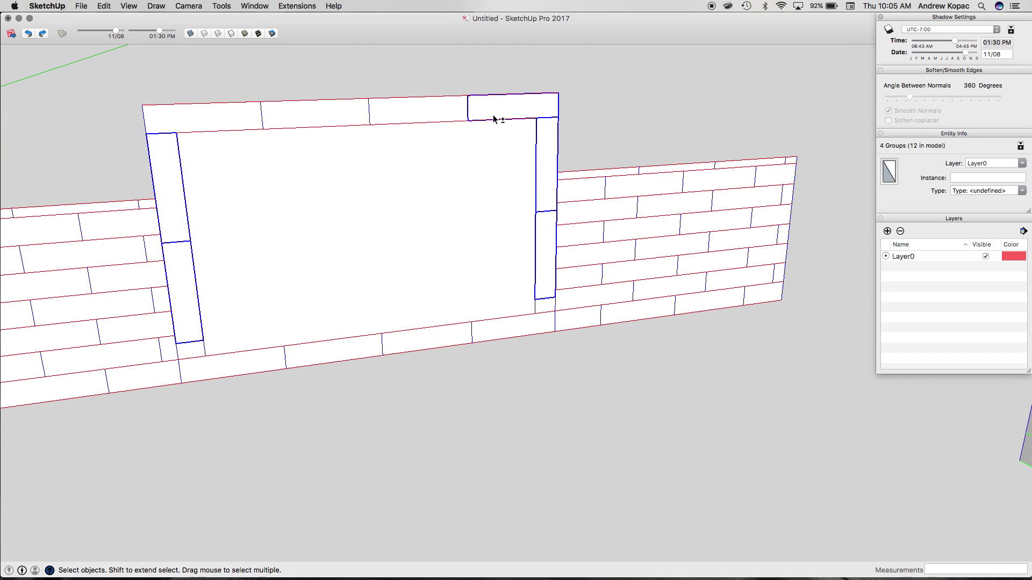
left_click(419, 112, "shift")
left_click(317, 115, "shift")
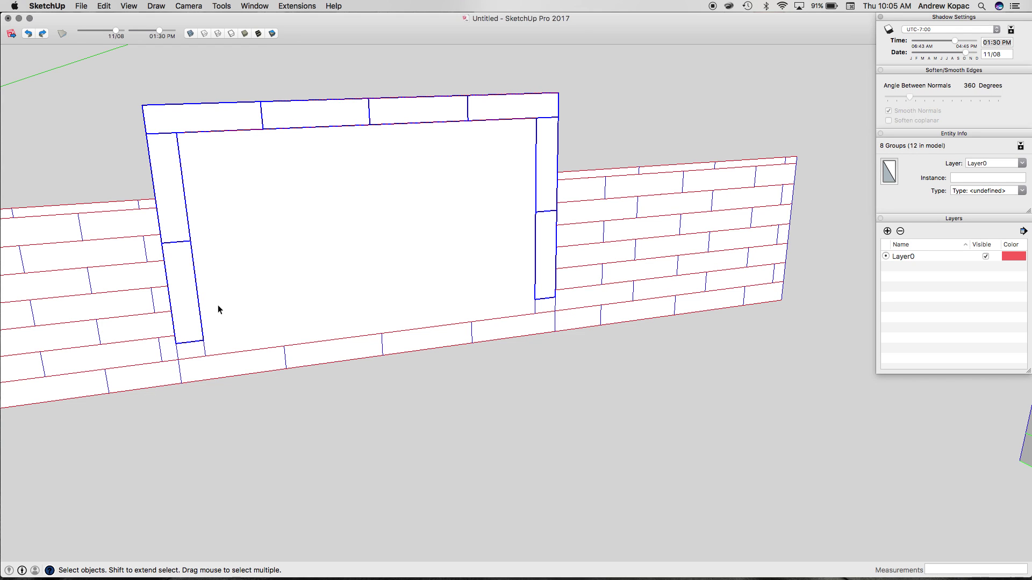
key("m")
left_click(176, 342)
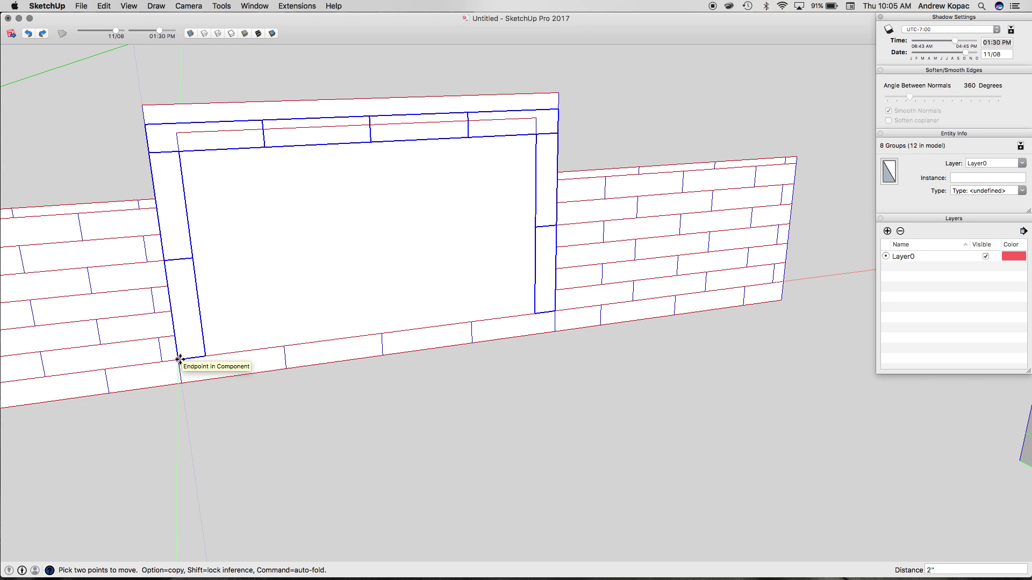
left_click(179, 359)
key("space")
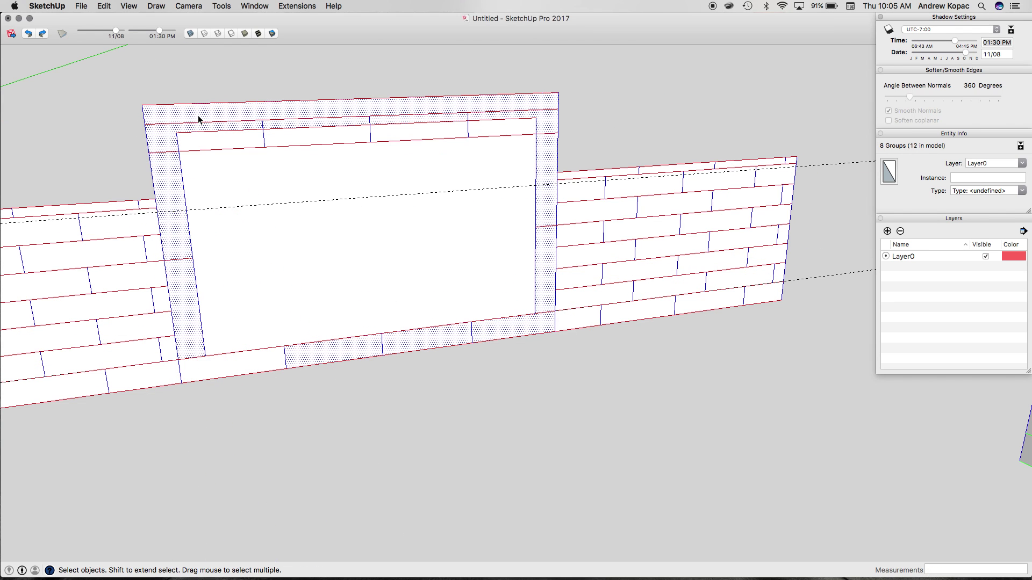
- Try scaling the border face to 0.96 from its upper edge, and undo the scale and the 2" brick move
left_click(198, 115)
key("s")
left_click_drag(369, 98, 369, 110)
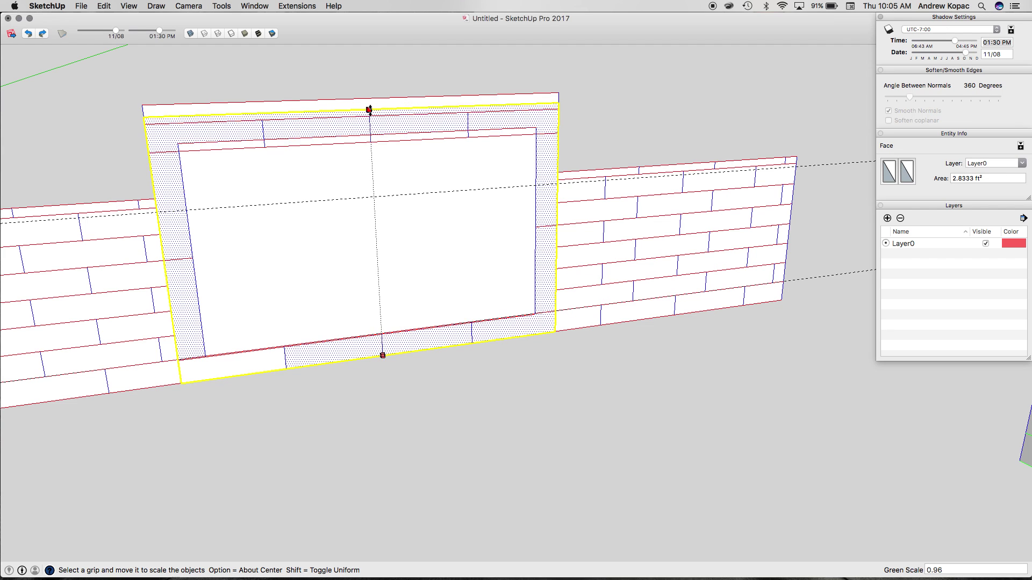
key("space")
left_click(304, 166)
key("super+c")
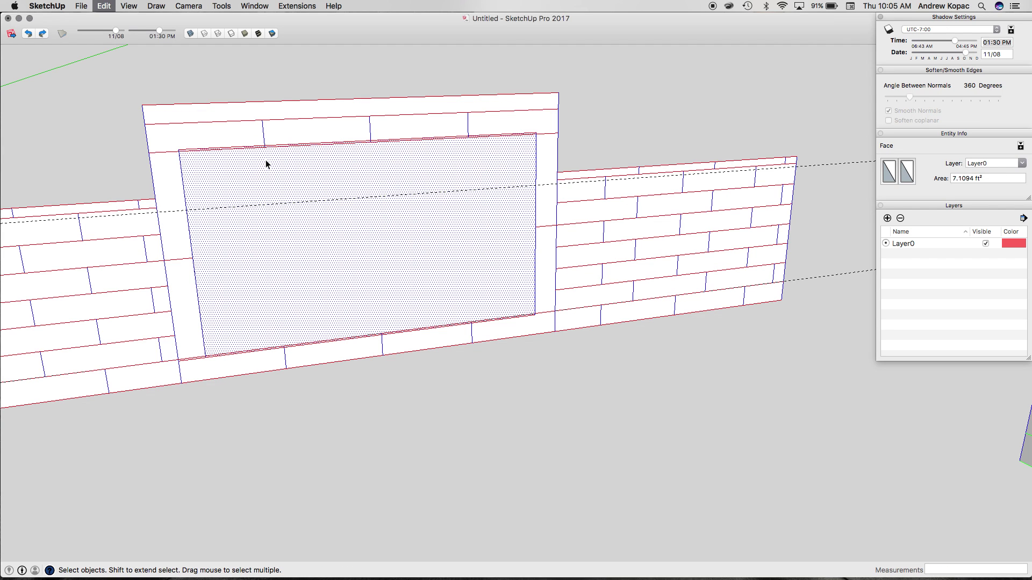
key("super+z")
triple_click(244, 175)
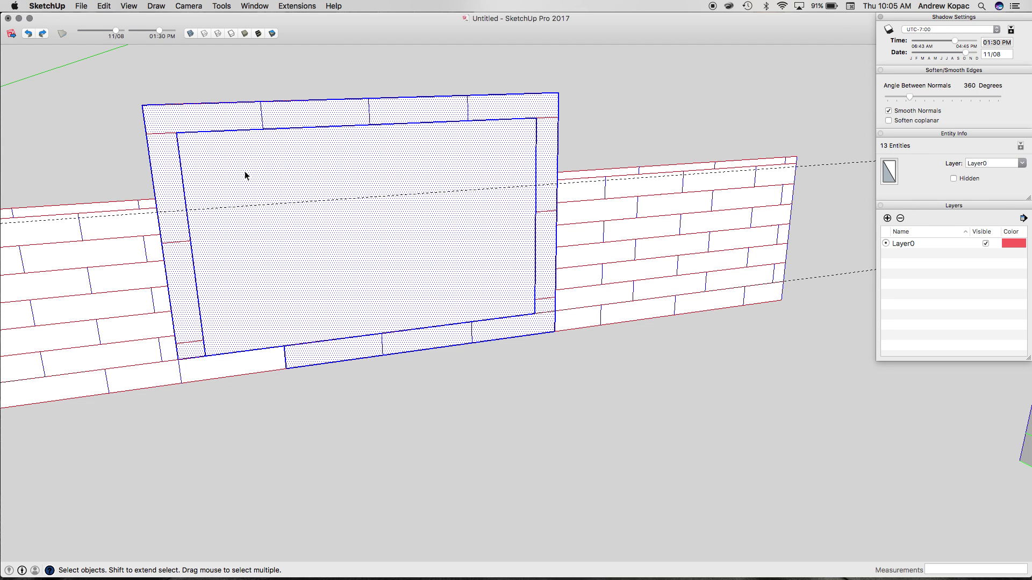
key("super+z")
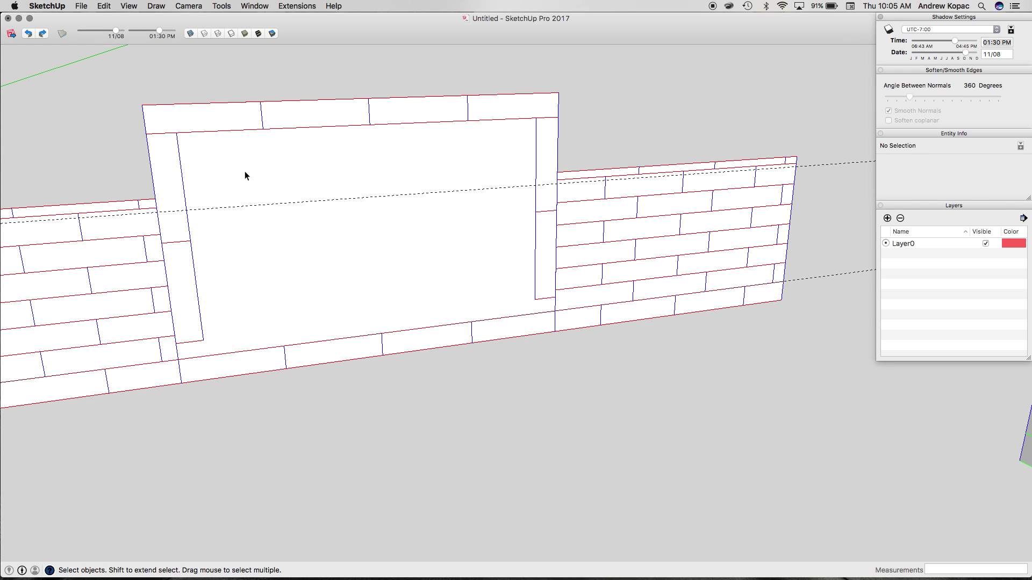
- Reselect the eight top and side bricks, move them 2" down onto the bottom row, and undo the move
left_click(193, 257)
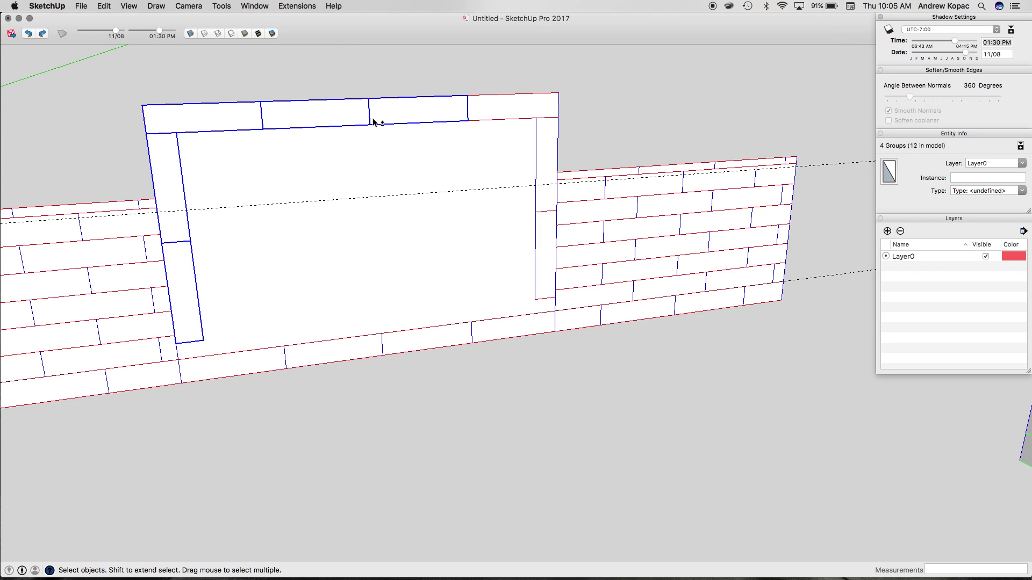
left_click(546, 243, "shift")
key("m")
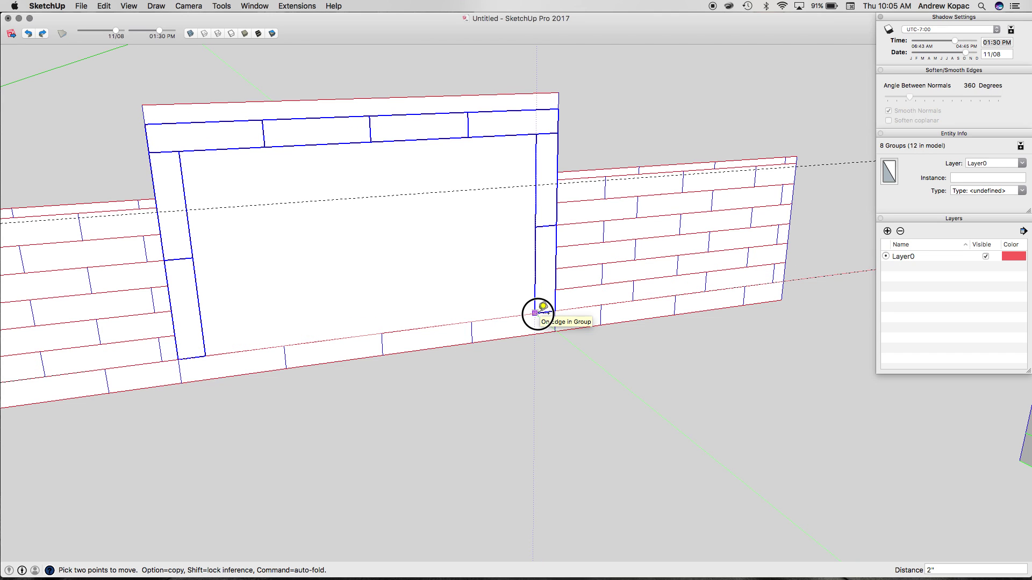
scroll(329, 213, "down", 5)
scroll(329, 212, "up", 5)
key("space")
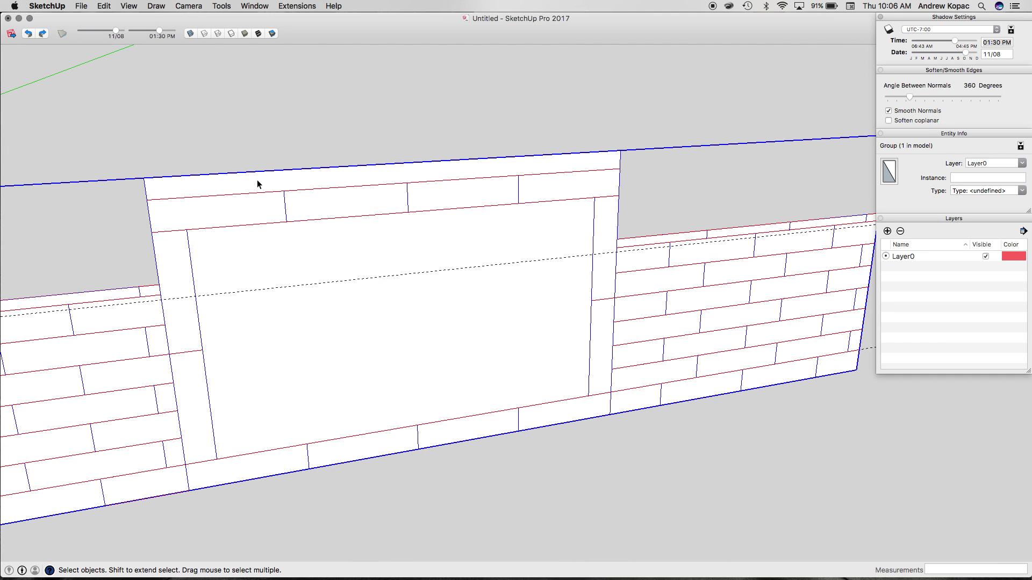
scroll(230, 177, "down", 3)
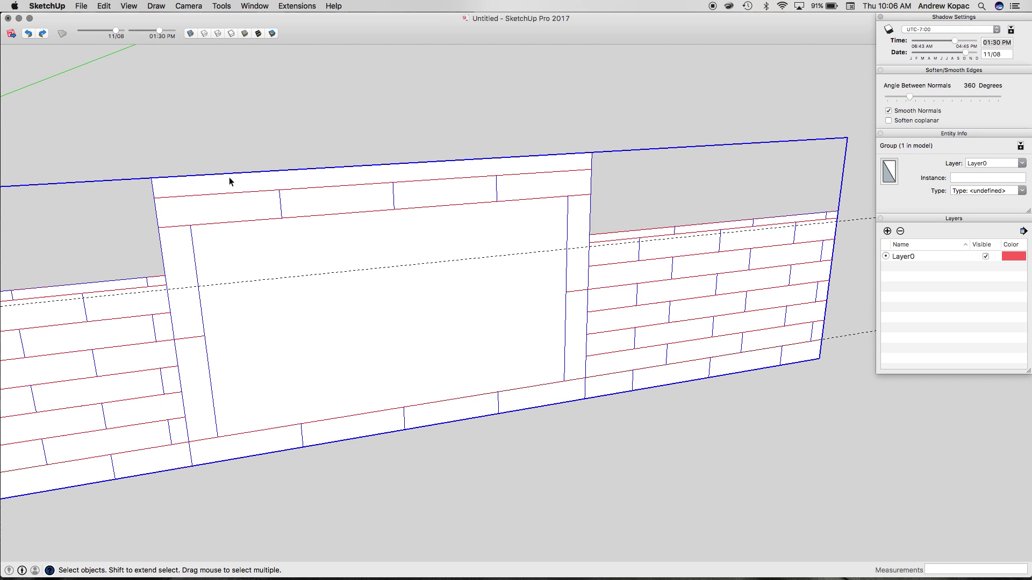
scroll(193, 277, "up", 2)
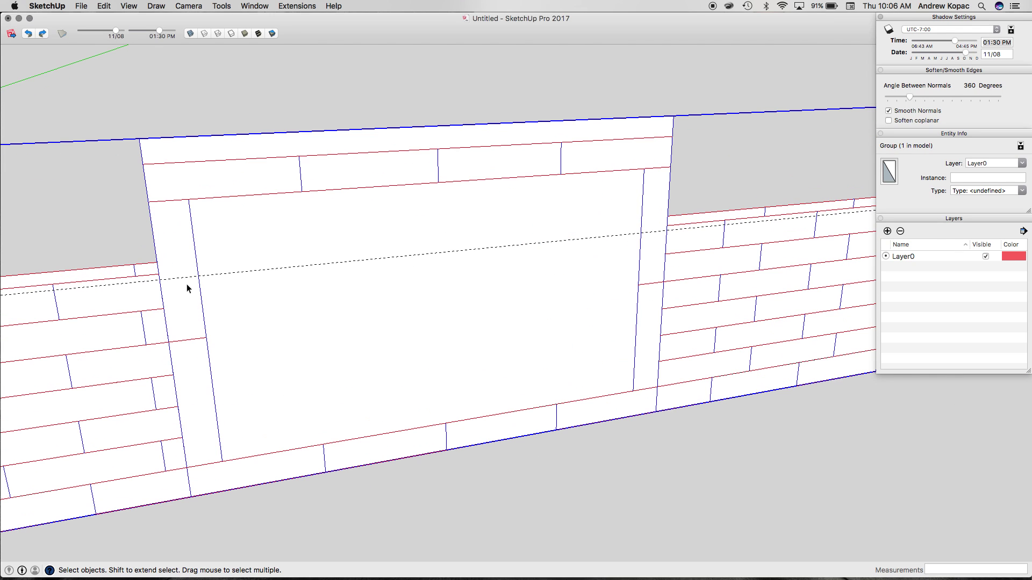
key("super+z")
- Draw 2" vertical lines extending the inner edges of both side brick columns down to the bottom row
scroll(205, 475, "up", 3)
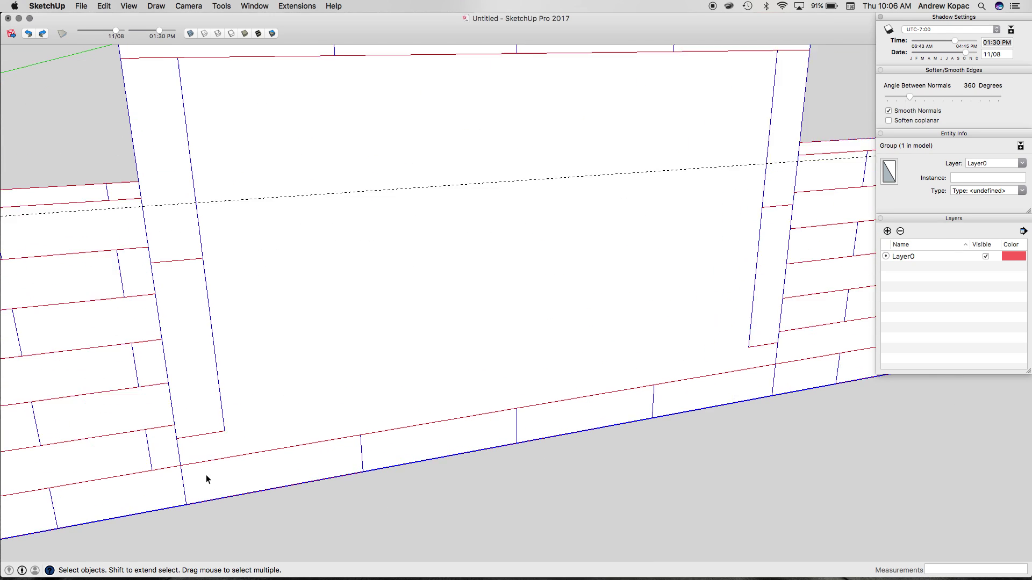
key("l")
left_click(230, 455)
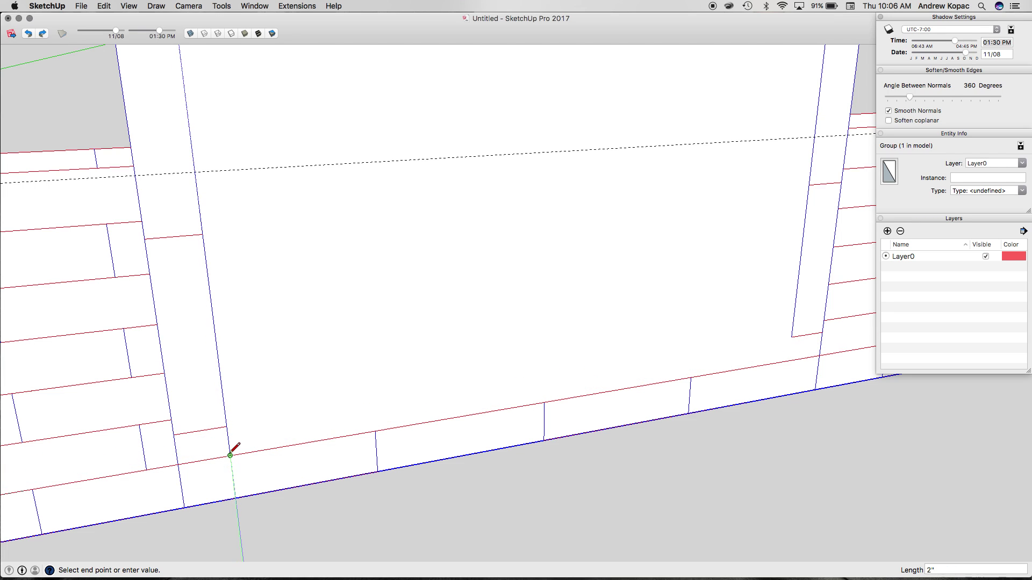
left_click(230, 444)
scroll(143, 416, "down", 3)
scroll(143, 415, "down", 2)
scroll(334, 373, "up", 5)
left_click(332, 373)
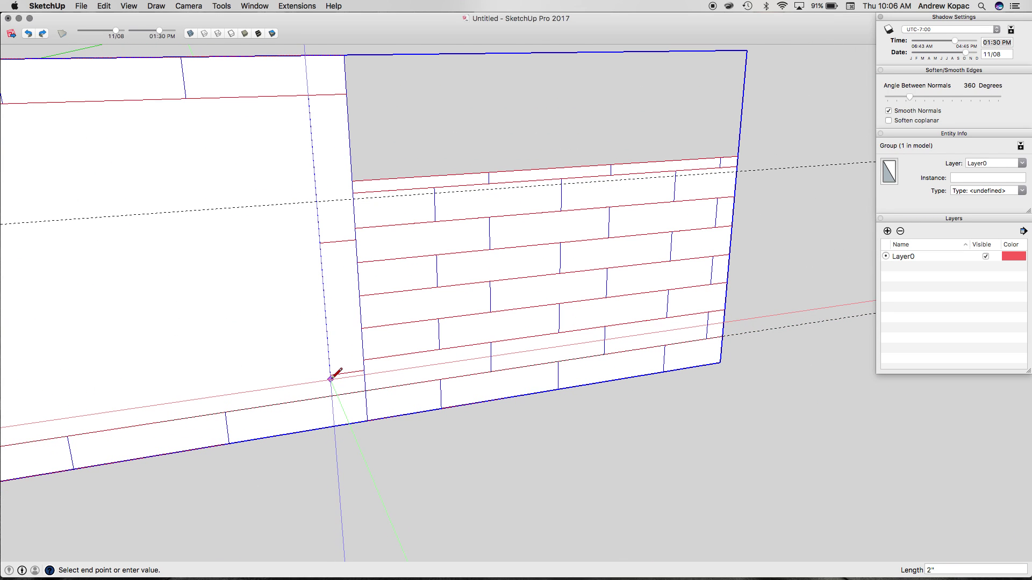
left_click(332, 396)
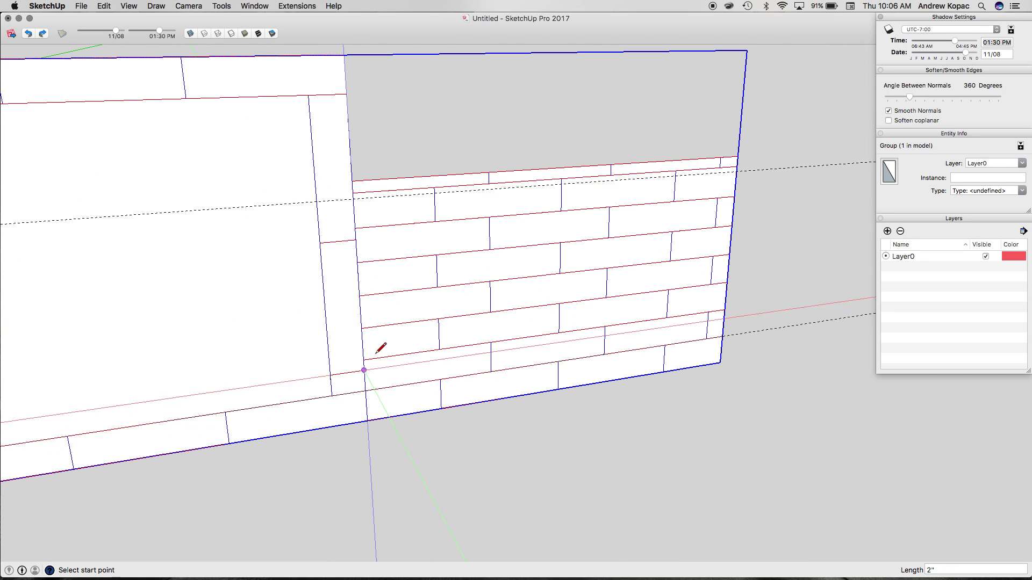
scroll(363, 349, "down", 5)
scroll(298, 352, "up", 1)
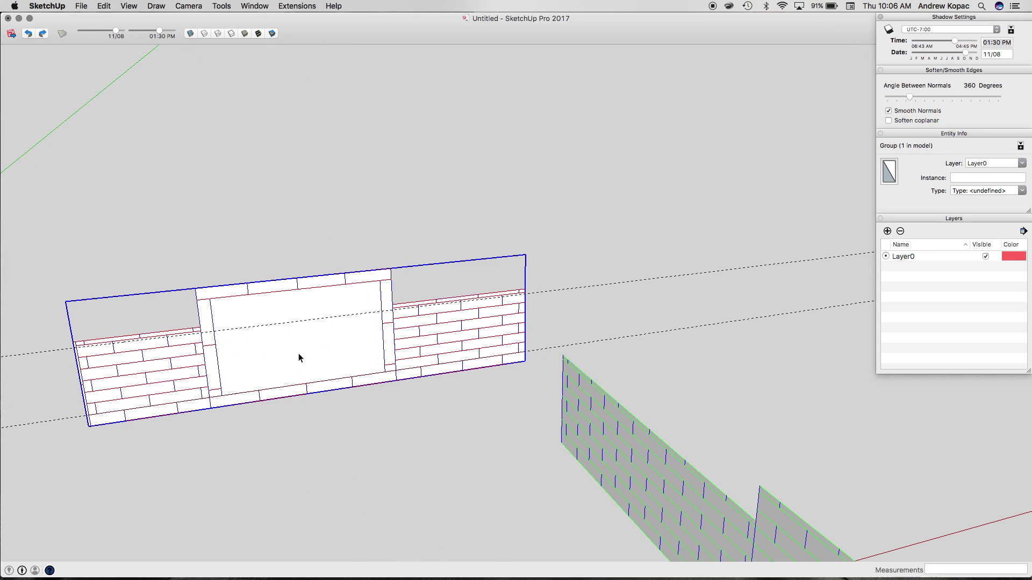
key("space")
- Draw a 4' by 2' 8" rectangle over the plain centre panel of the other copy of the shorter wall
scroll(241, 360, "up", 2)
middle_click_drag(240, 348, 245, 327)
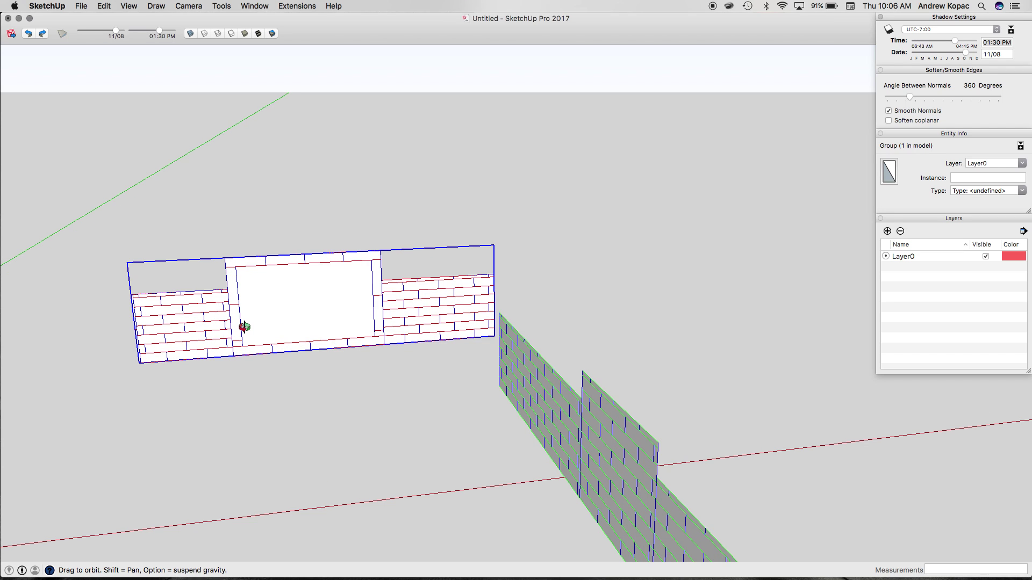
scroll(245, 327, "up", 6)
left_click_drag(245, 327, 213, 336)
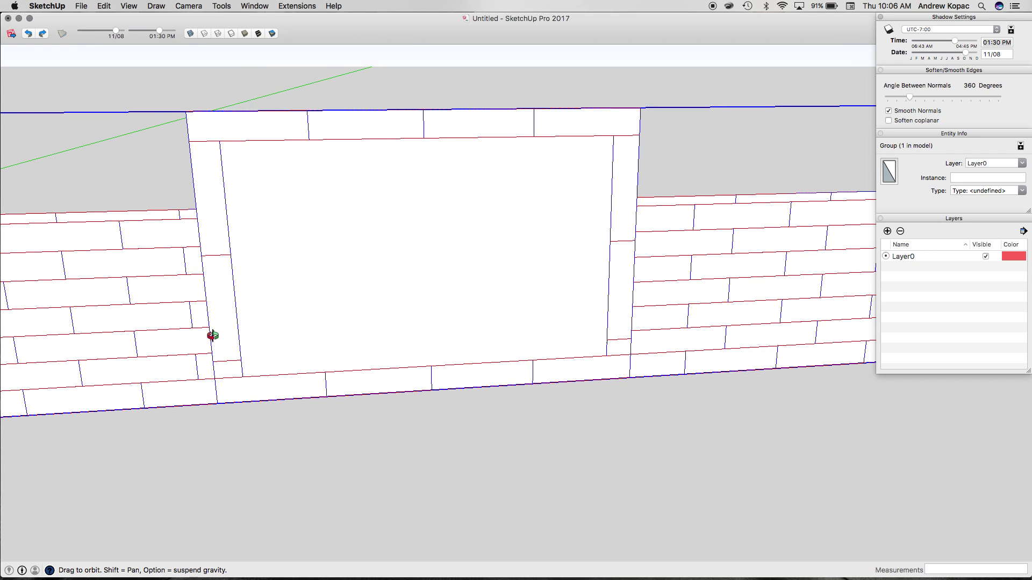
scroll(127, 322, "down", 8)
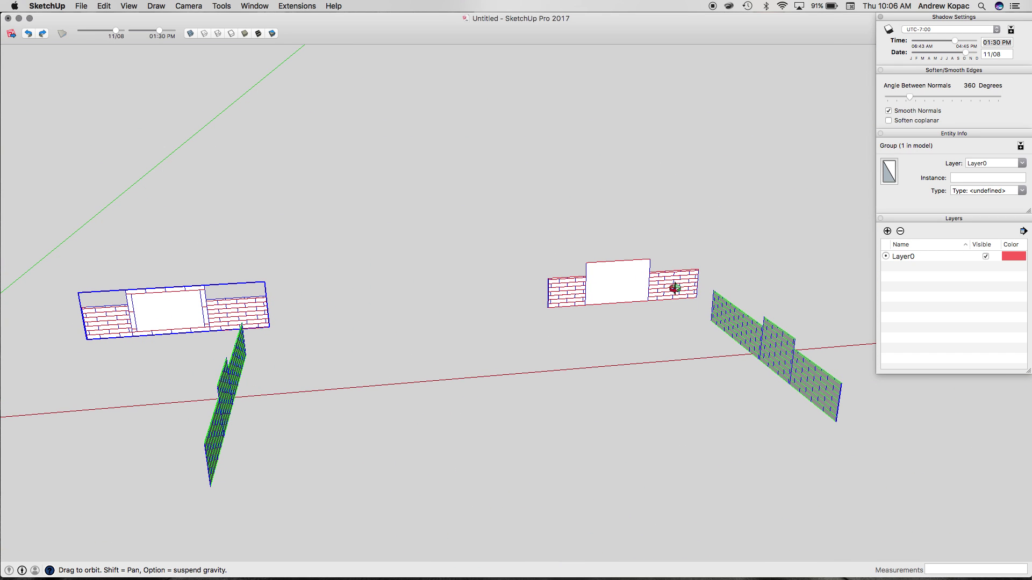
scroll(671, 285, "up", 10)
middle_click_drag(668, 286, 526, 261)
key("space")
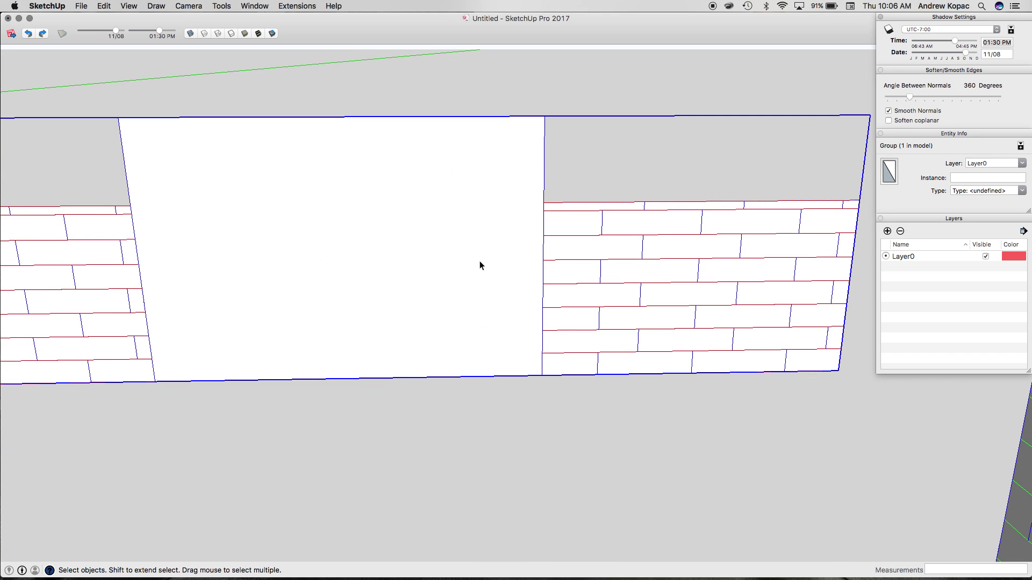
key("r")
left_click(120, 118)
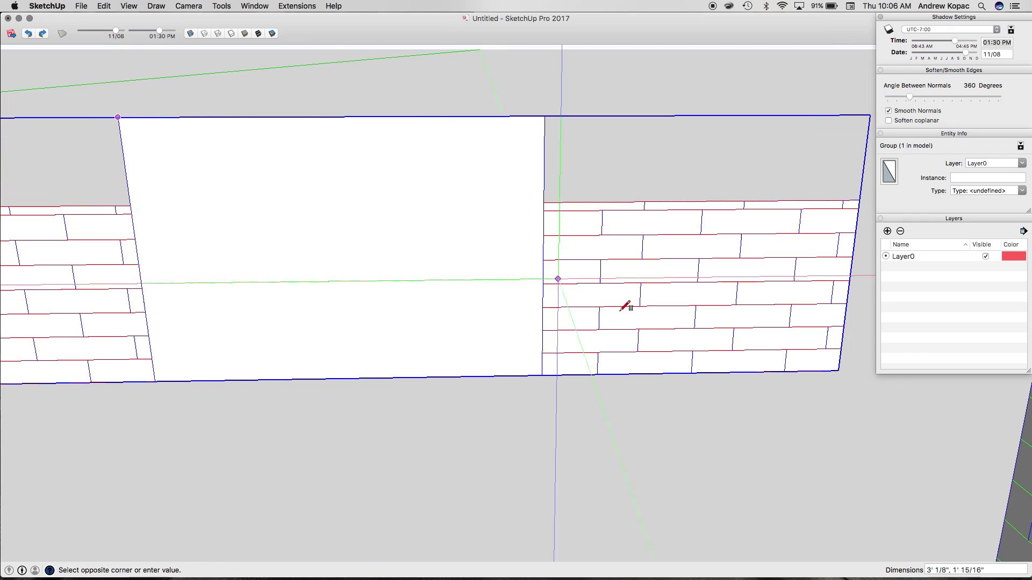
left_click(542, 375)
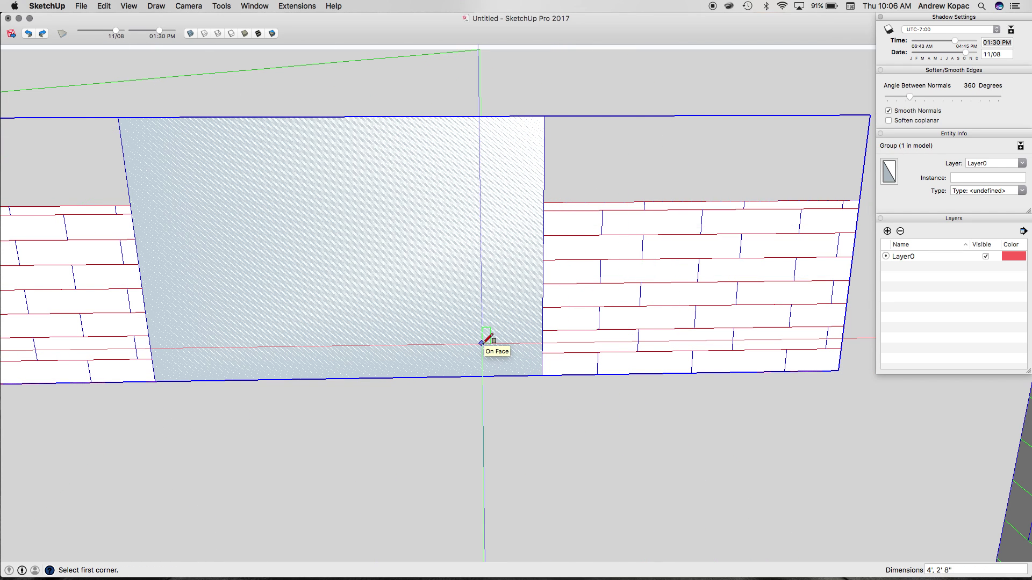
- Offset the centre panel face 2" inward and delete the inner face
key("f")
left_click(343, 379)
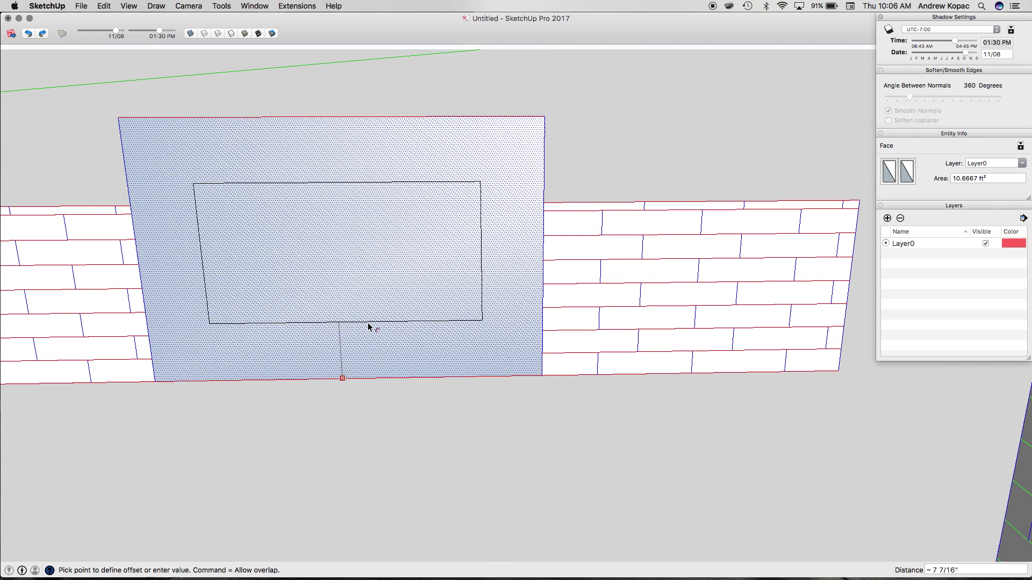
type("2")
key("Return")
left_click(241, 364)
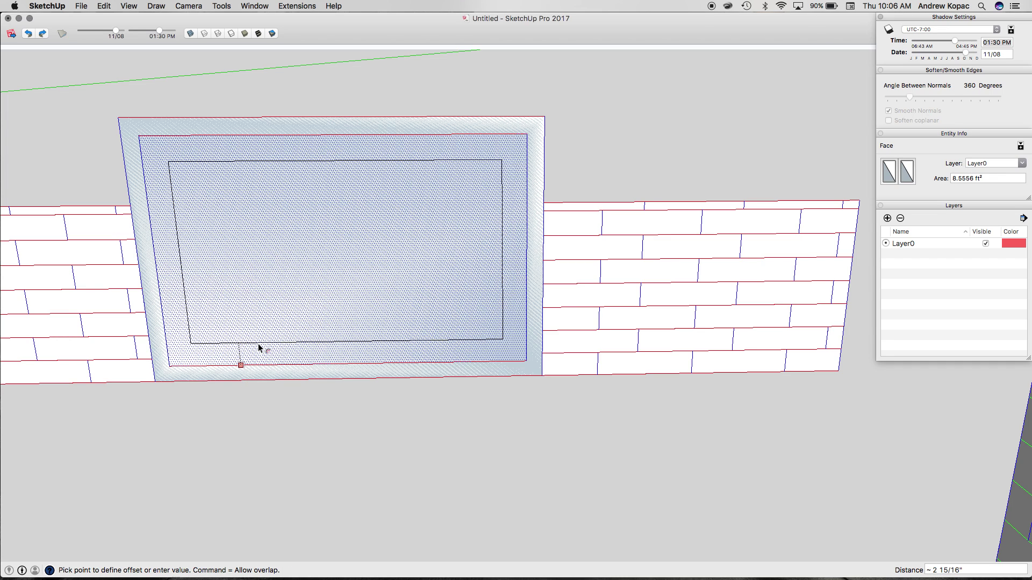
key("space")
key("Delete")
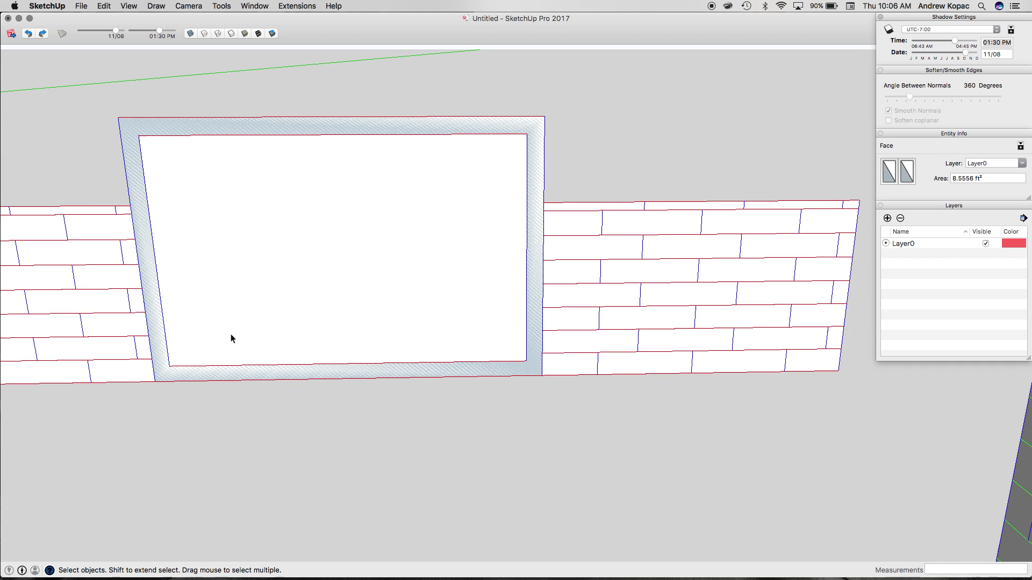
- Delete the remaining frame face around the centre panel together with its edges
scroll(127, 363, "up", 3)
left_click(197, 367)
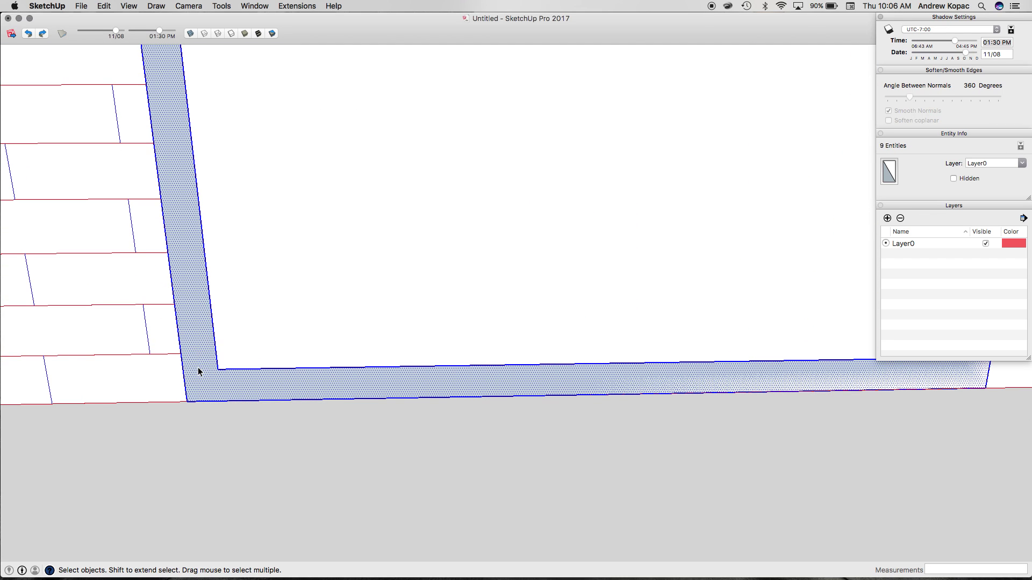
key("Delete")
- Draw an upright rectangular brick 8" tall in the panel's lower-left corner and make it a component
key("r")
left_click(187, 401)
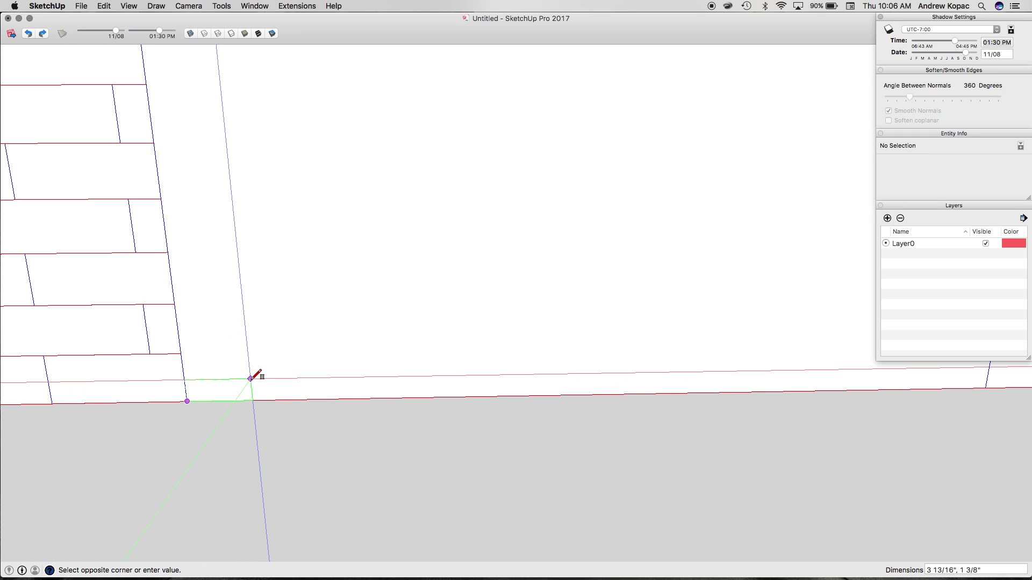
key("Return")
key("space")
left_click(213, 365)
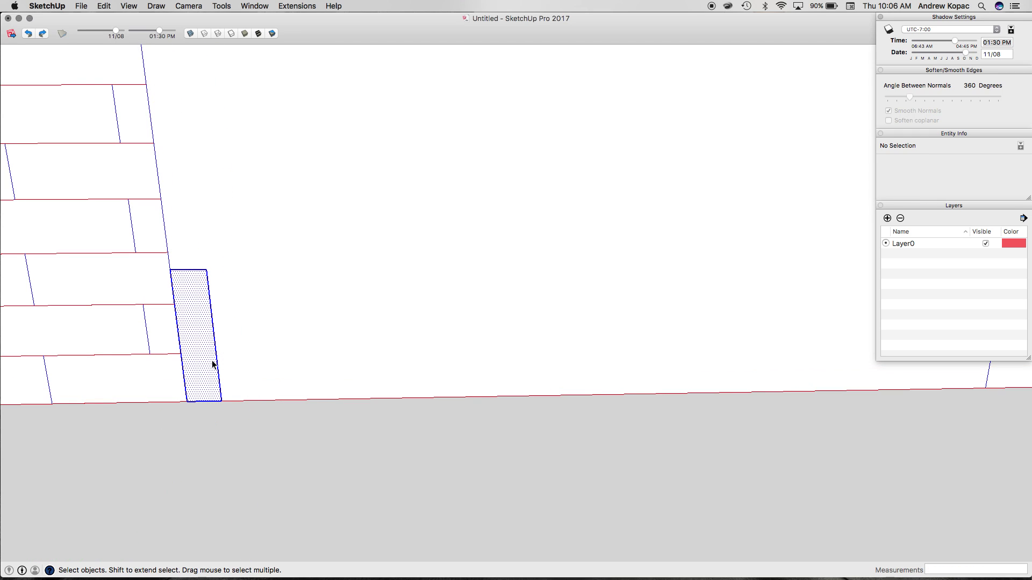
key("g")
key("Return")
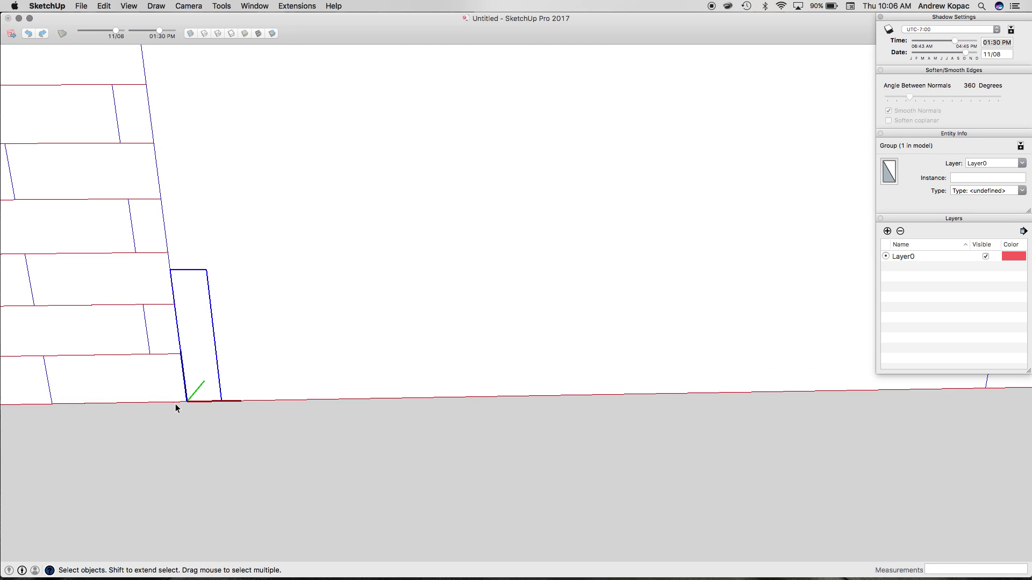
- Copy the brick 8" upward and array it into a four-brick column along the panel's left edge
key("m")
key("alt")
left_click(187, 400)
left_click(170, 269)
scroll(172, 269, "down", 3)
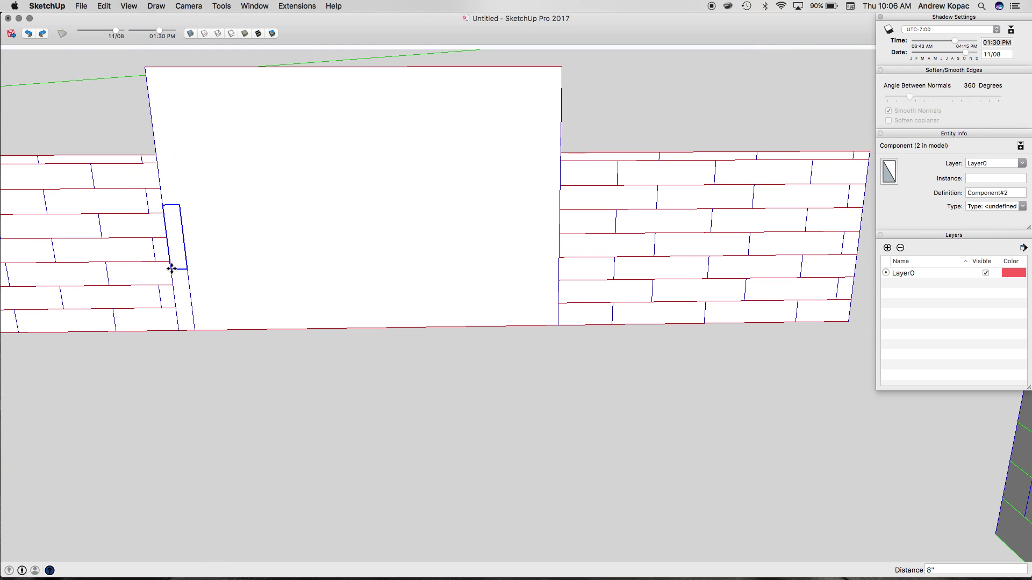
type("*")
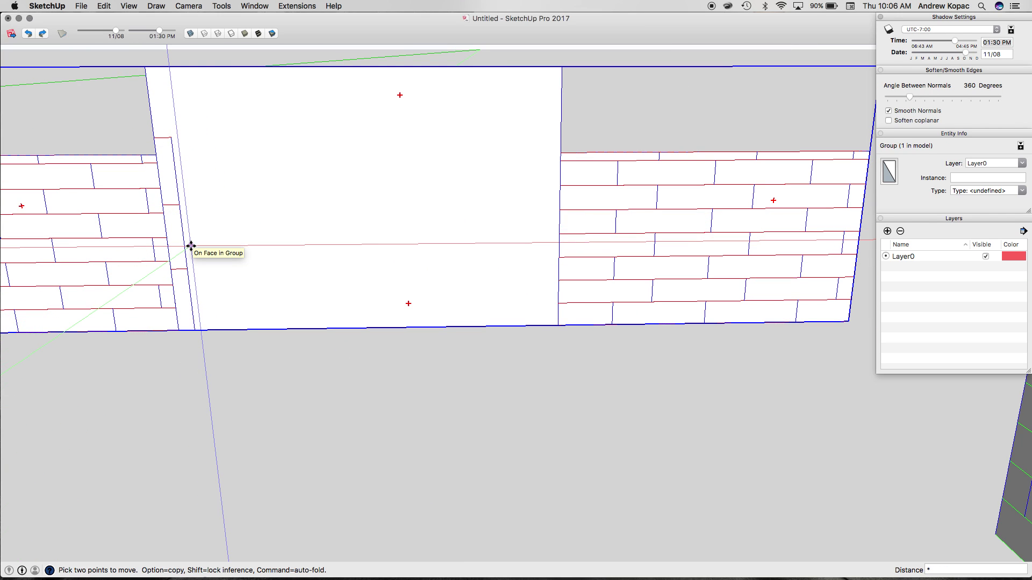
scroll(245, 155, "down", 2)
scroll(210, 130, "up", 3)
- Select the four left-column bricks and copy them against the panel's right edge
key("space")
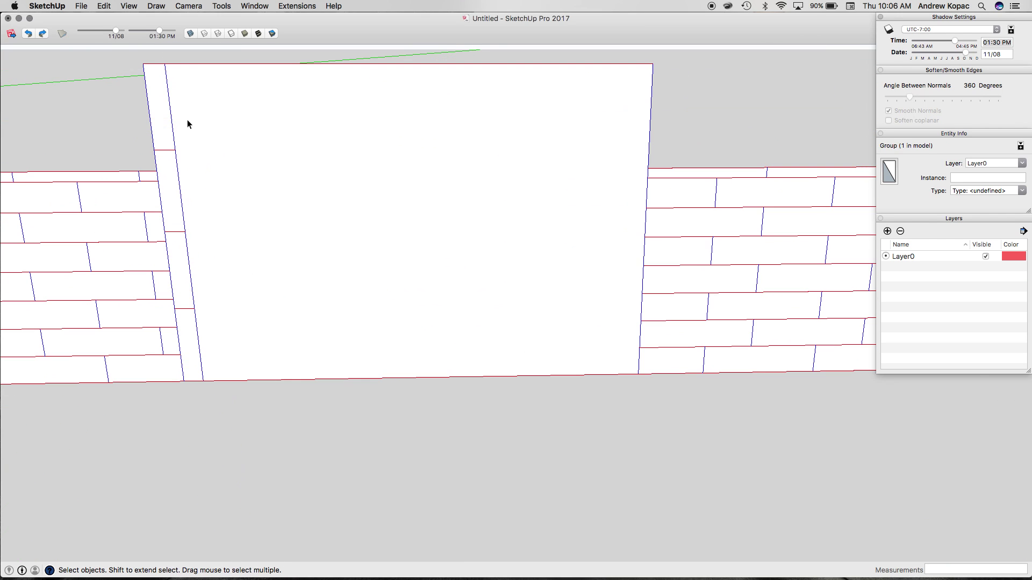
left_click(165, 118)
left_click(165, 193, "shift")
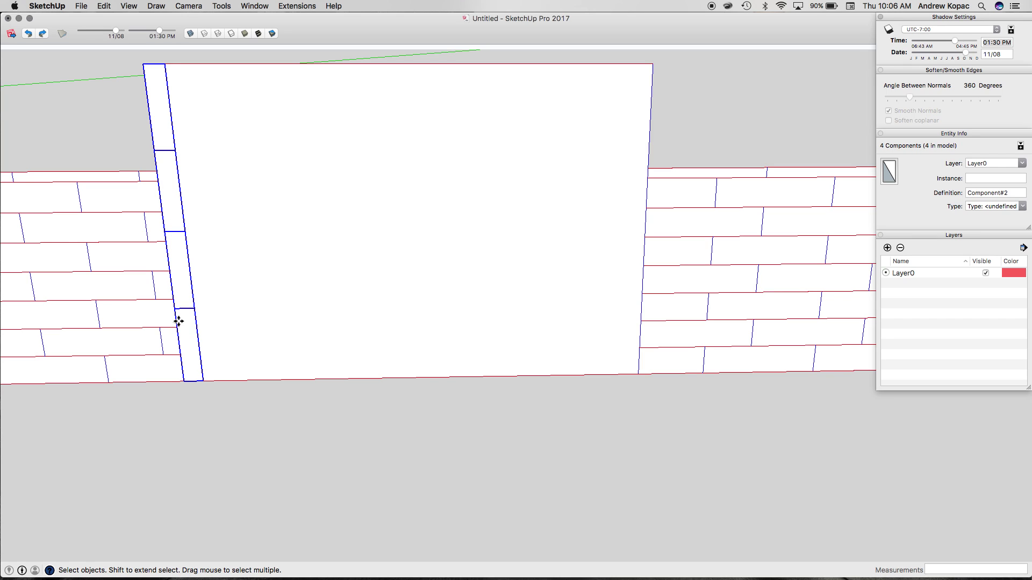
key("m")
key("alt")
left_click(203, 381)
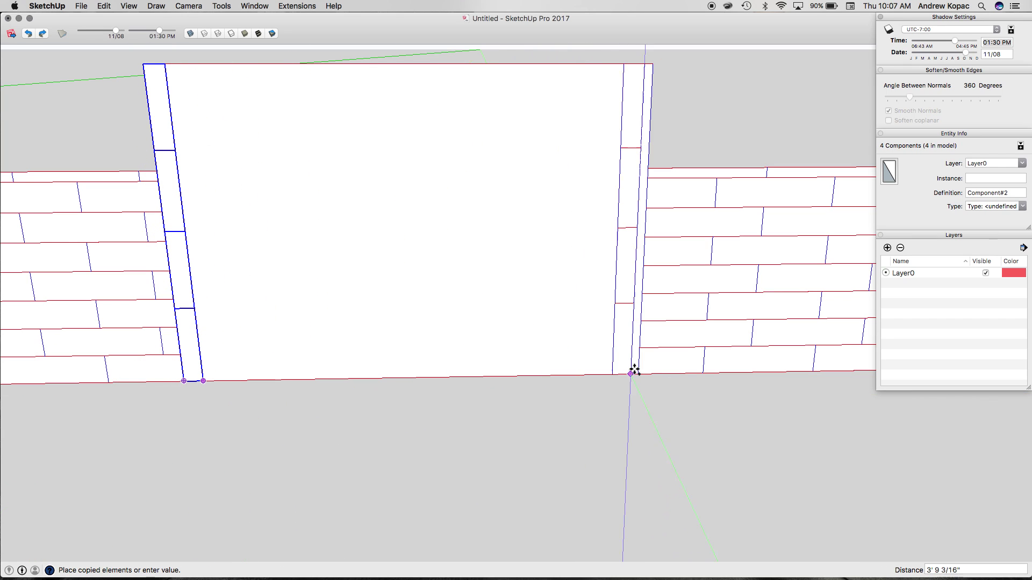
left_click(632, 373)
key("r")
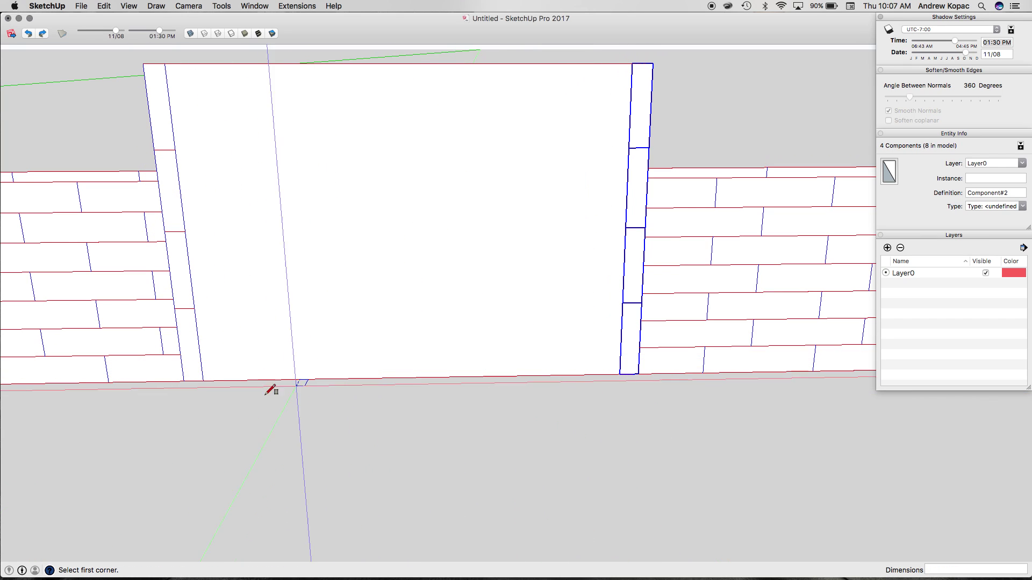
left_click(203, 380)
type("8,23")
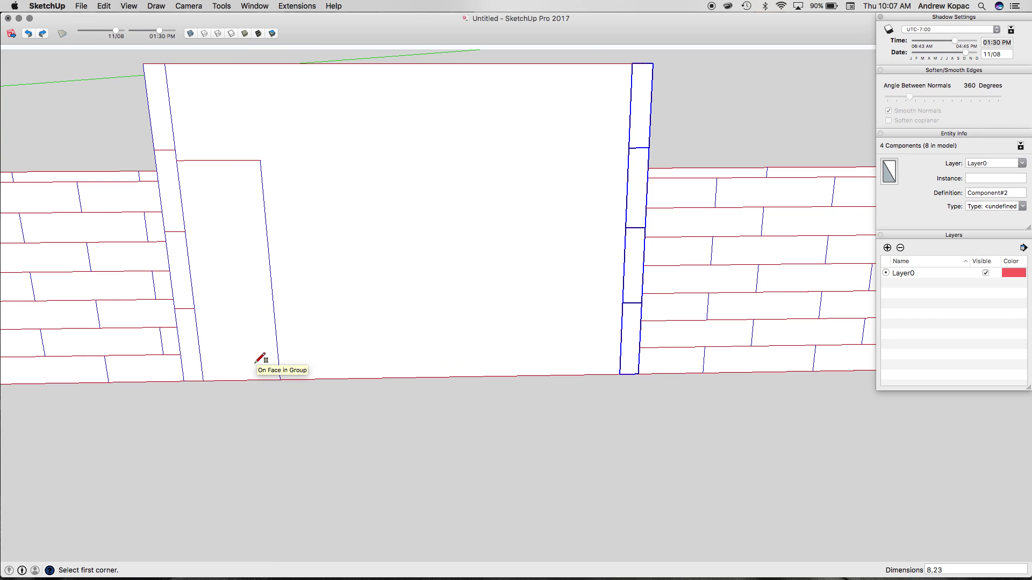
left_click(203, 381)
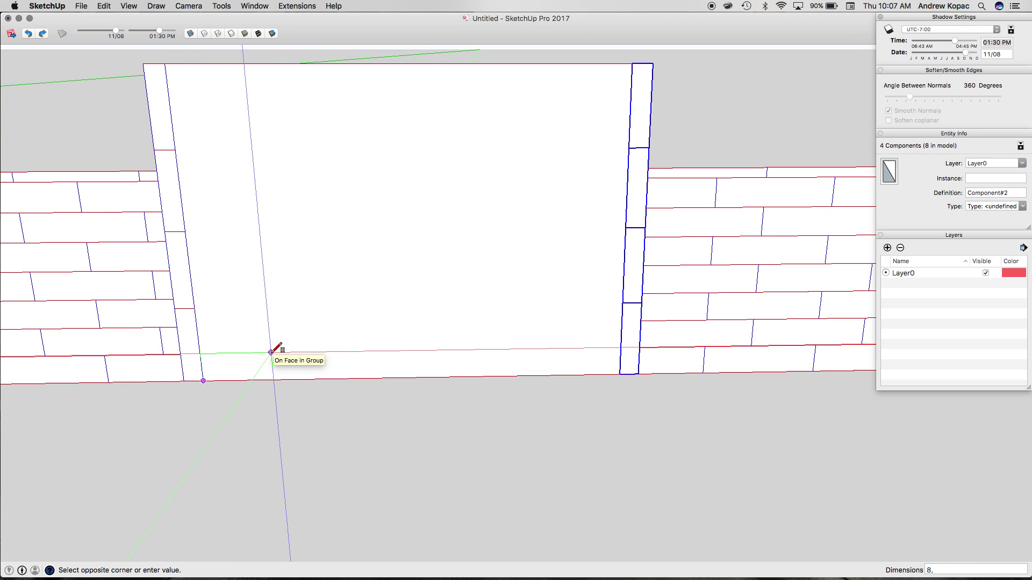
key("space")
- Make a rotated copy of the left column's lowest brick so that the copy lies horizontally
left_click(189, 352)
key("q")
left_click(195, 353)
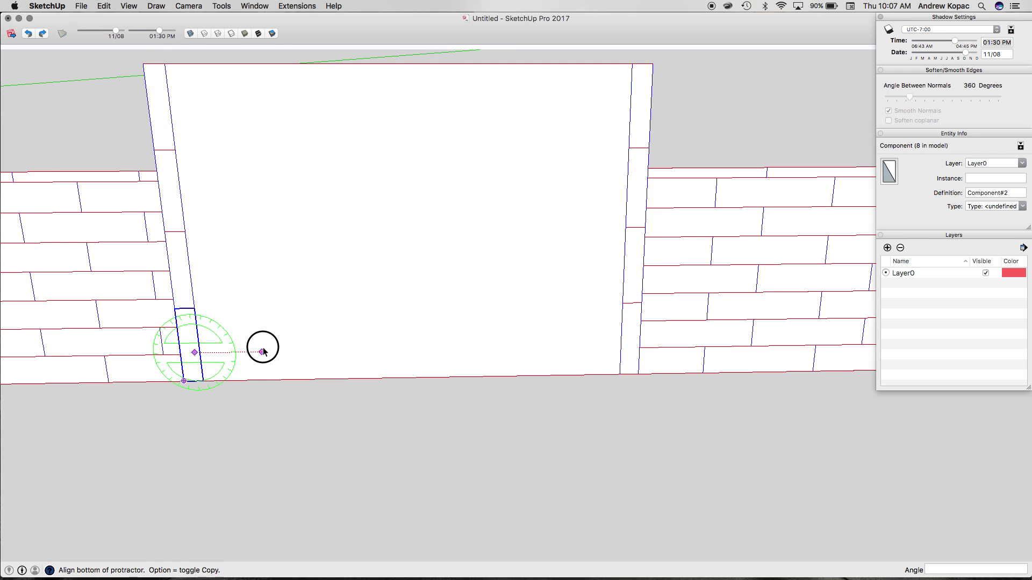
left_click(219, 454)
- Move the horizontal brick by its lower-left corner to the inner base corner of the left column
key("m")
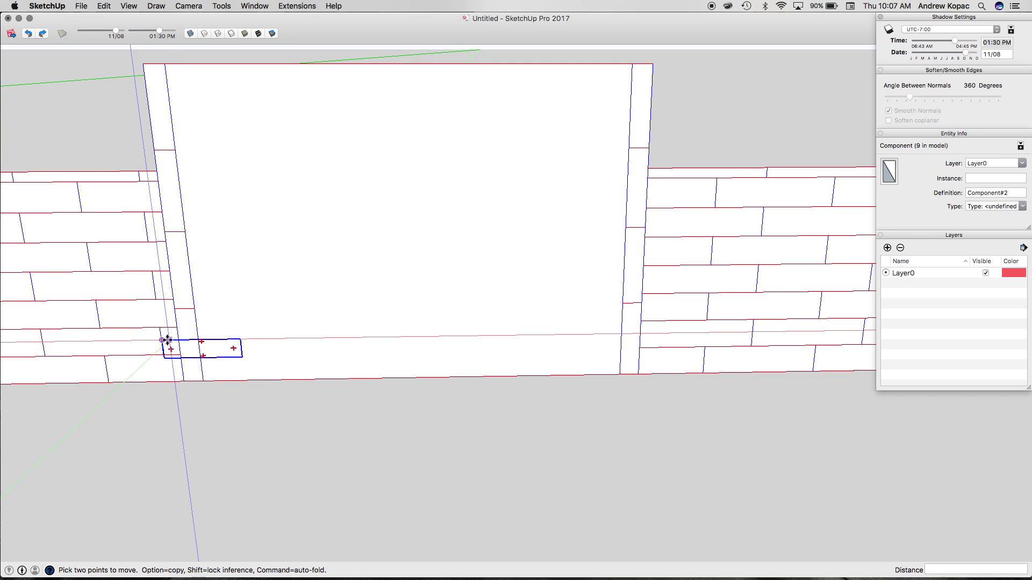
scroll(165, 359, "up", 5)
left_click(165, 359)
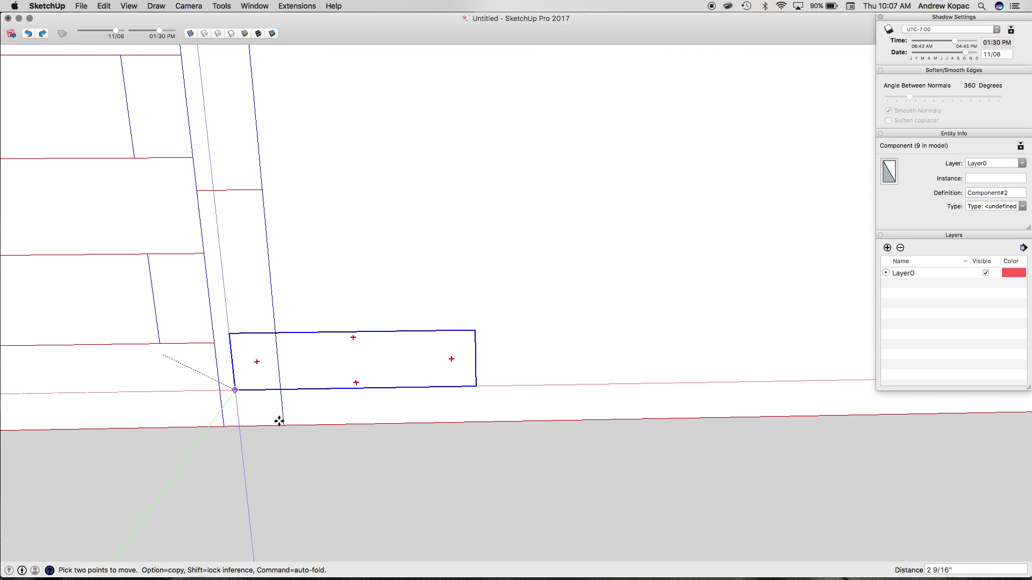
scroll(294, 429, "up", 4)
left_click(270, 421)
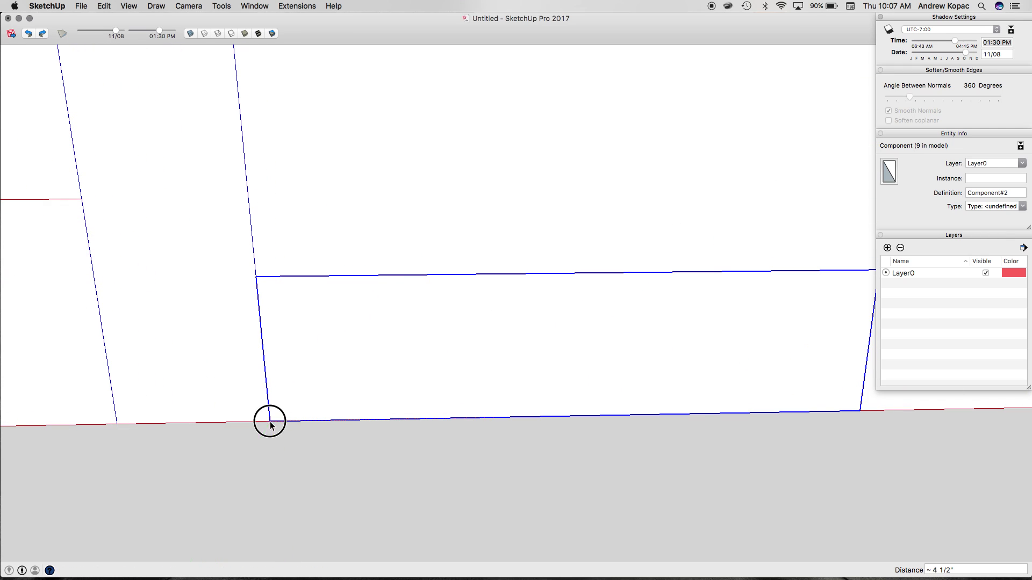
- Try copying the horizontal brick along the panel's base and undo the copy
left_click(270, 421)
key("alt")
scroll(120, 318, "down", 1)
scroll(120, 318, "down", 5)
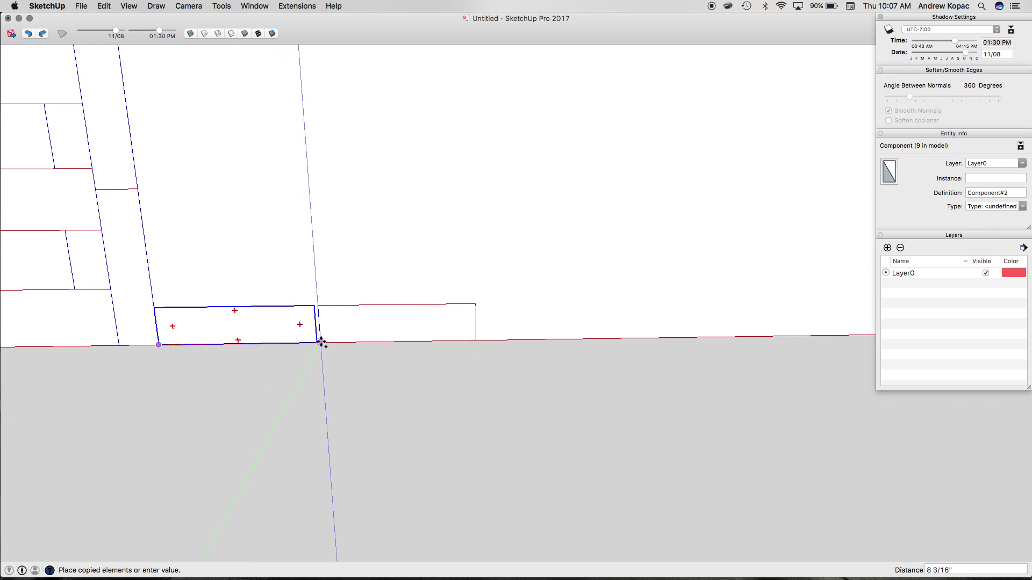
left_click(320, 342)
key("super+z")
- Copy the horizontal brick end to end along the panel's base and multiply the copy by 5
left_click(159, 342)
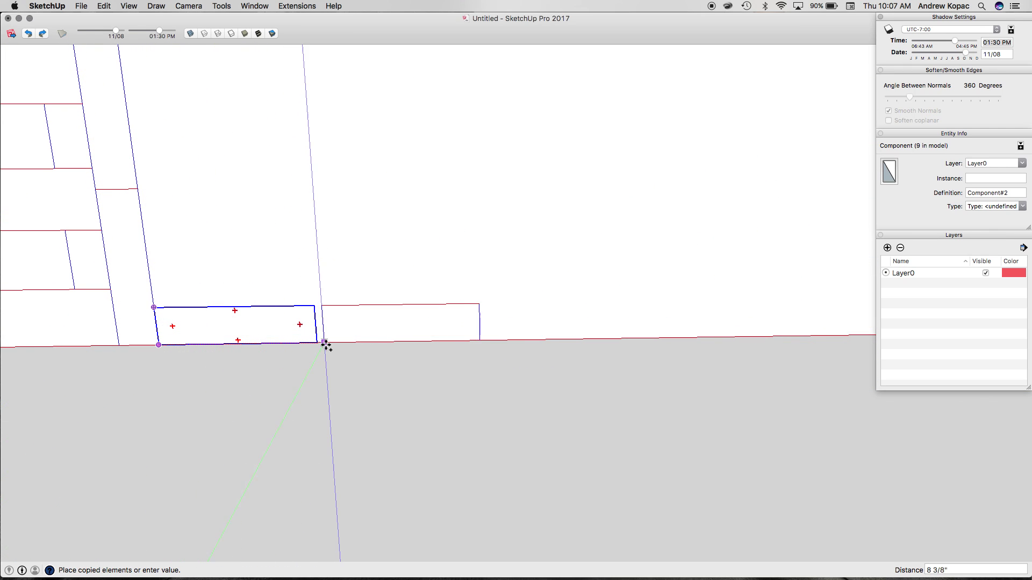
left_click(313, 342)
scroll(158, 305, "down", 2)
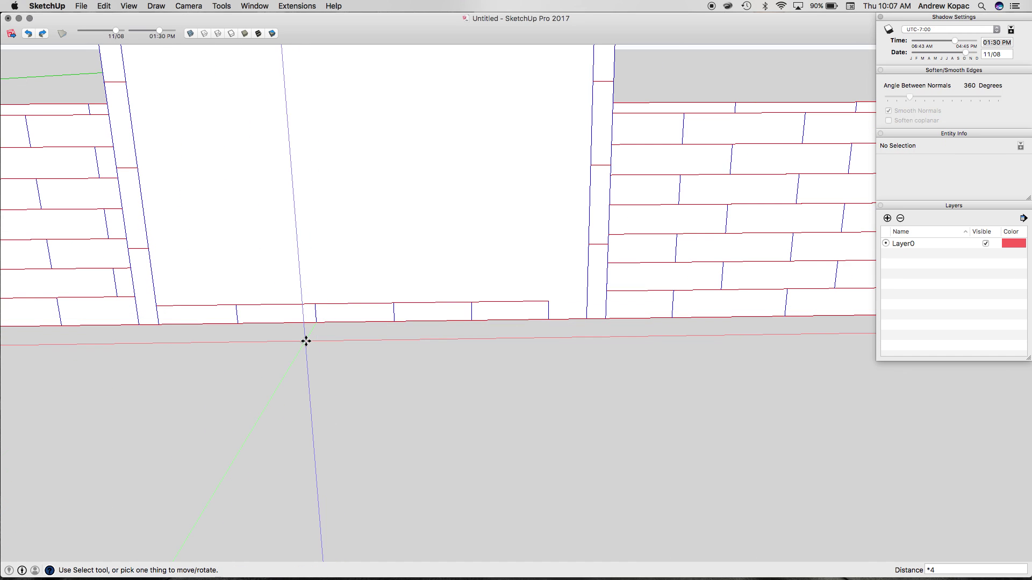
type("*")
key("Return")
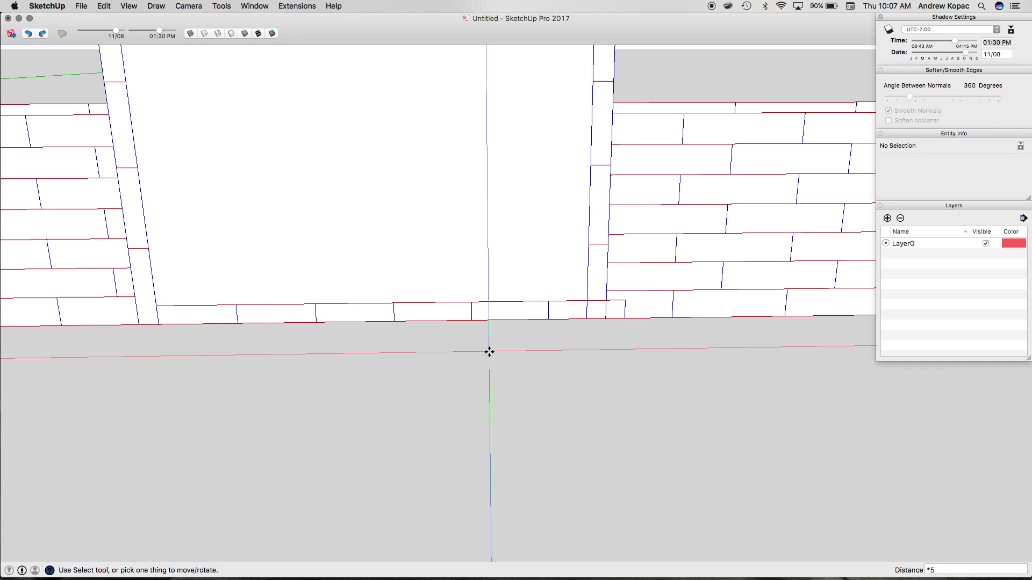
- Select the six base bricks, move them left 4" to the right column's inner edge, and shift them back right 2"
key("space")
scroll(300, 305, "down", 3)
left_click(301, 310, "shift")
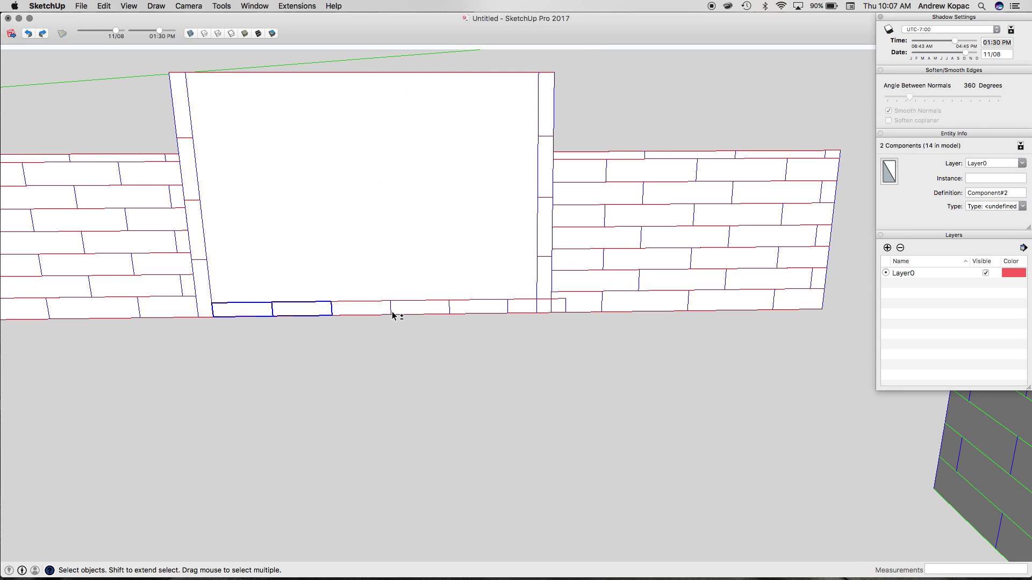
left_click(516, 311, "shift")
scroll(516, 311, "up", 5)
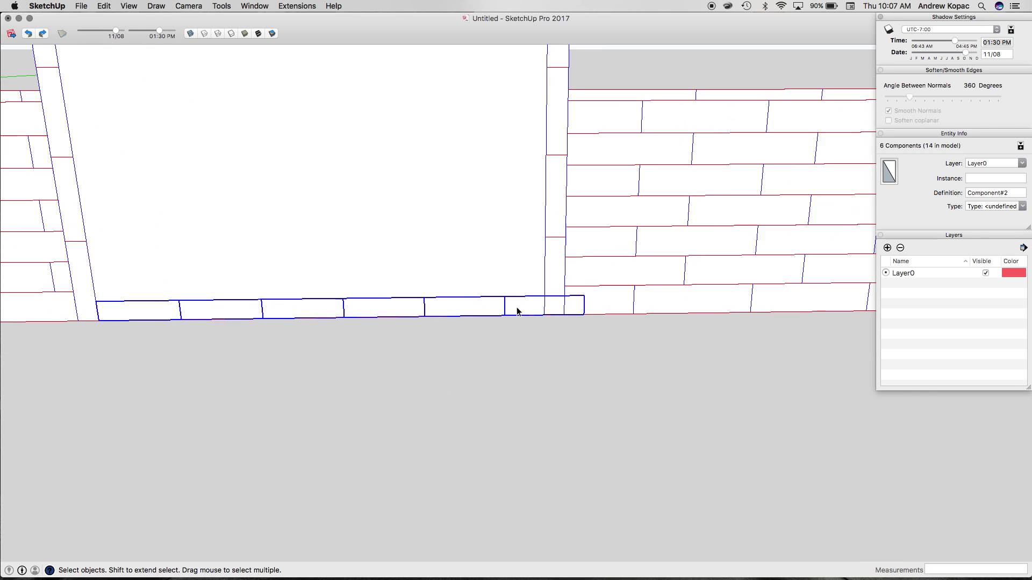
key("m")
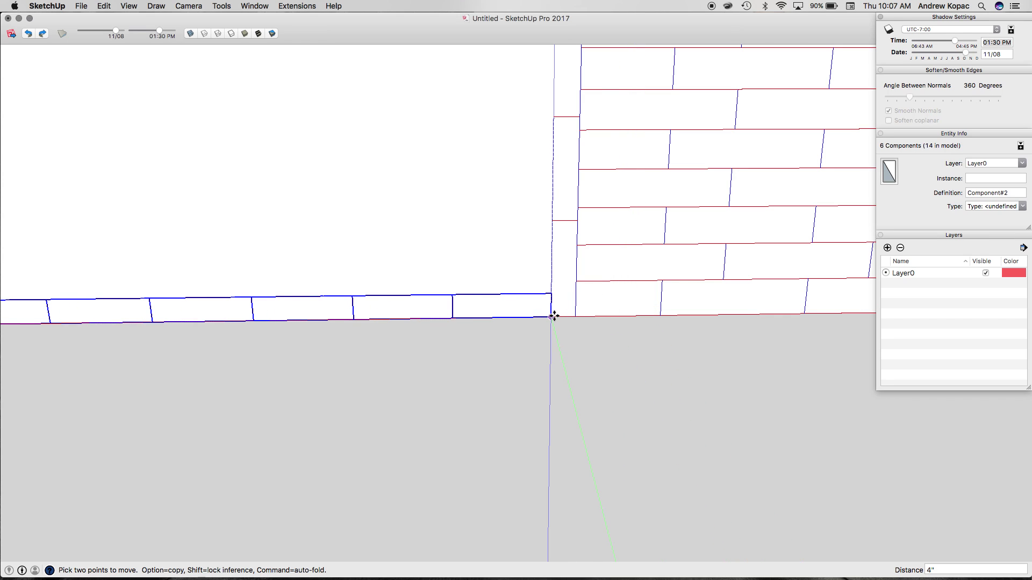
left_click(563, 316)
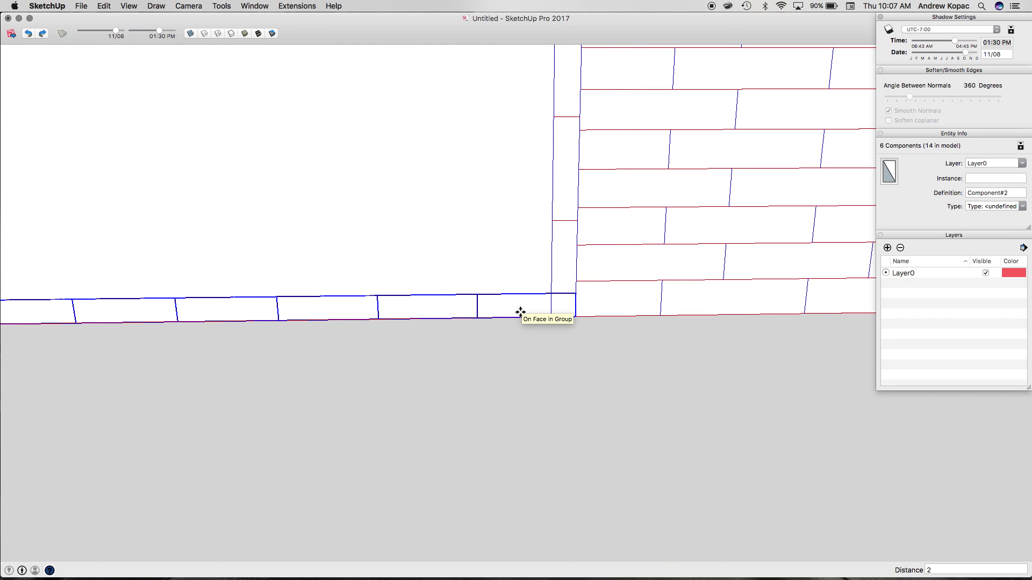
- Scale the rightmost base brick to 0.75 of its length so it ends at the right column's inner edge
key("space")
left_click(553, 340)
left_click(564, 311)
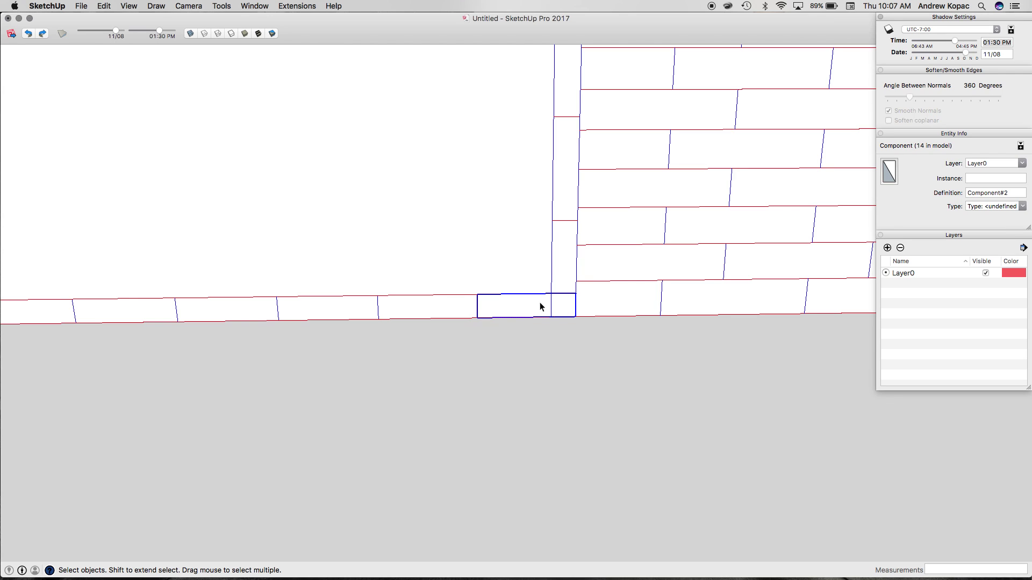
key("s")
left_click(551, 287)
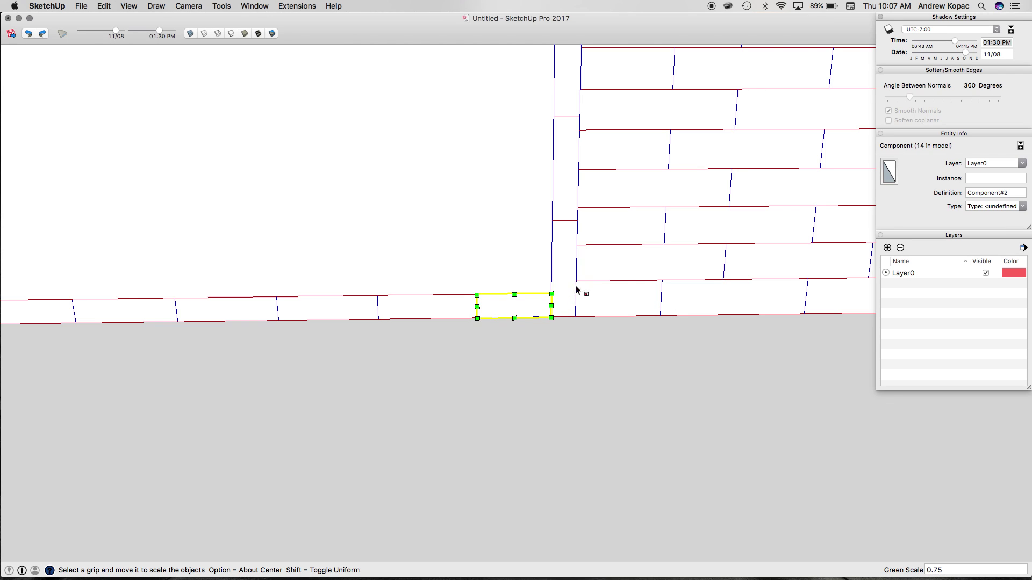
- Scale the leftmost base brick to 0.75 of its length so it starts at the left column's inner edge
scroll(577, 291, "down", 6)
key("space")
scroll(422, 288, "up", 8)
left_click(405, 304)
key("s")
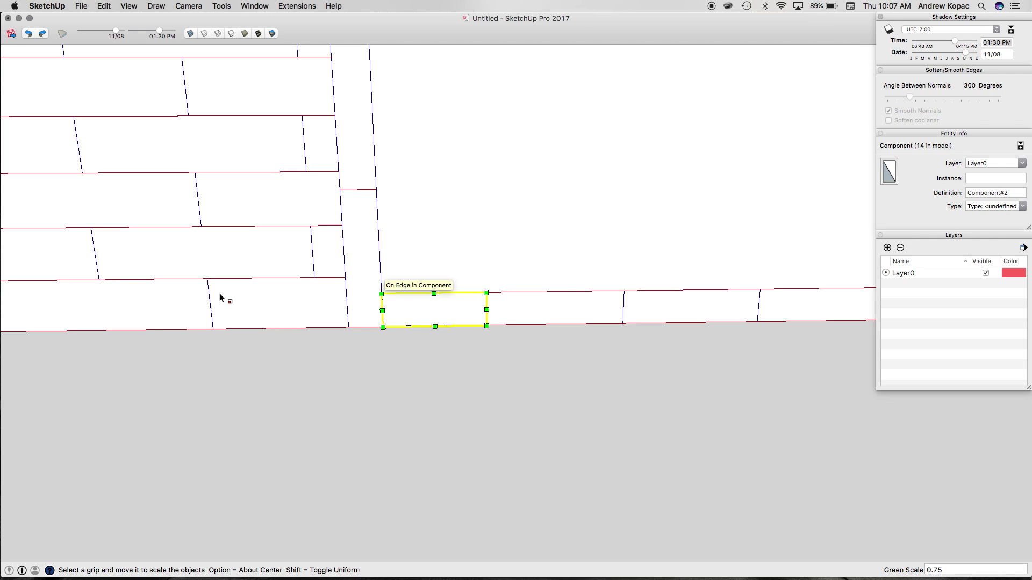
scroll(218, 295, "down", 6)
scroll(280, 288, "up", 2)
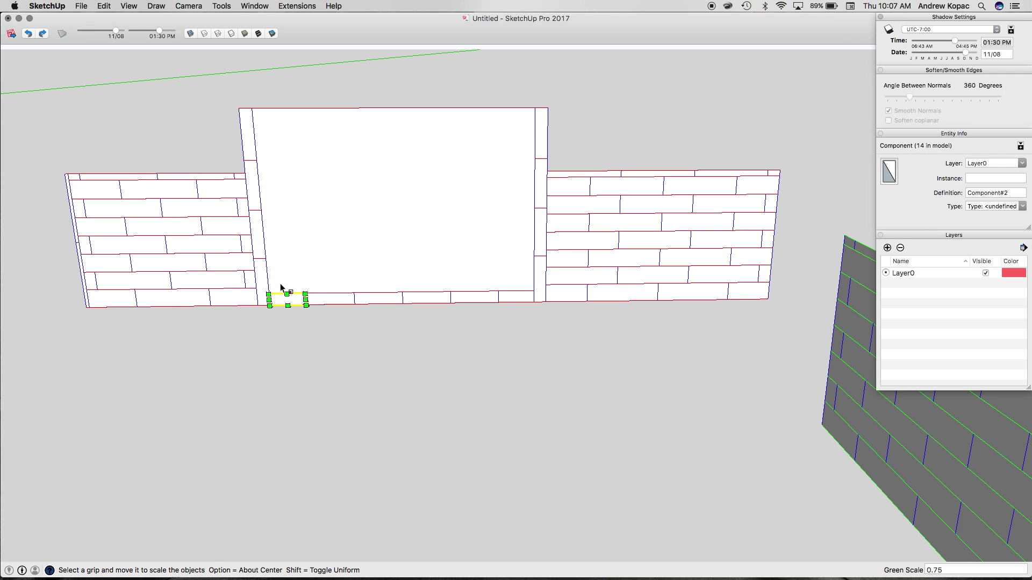
key("space")
left_click(305, 340)
scroll(261, 275, "up", 5)
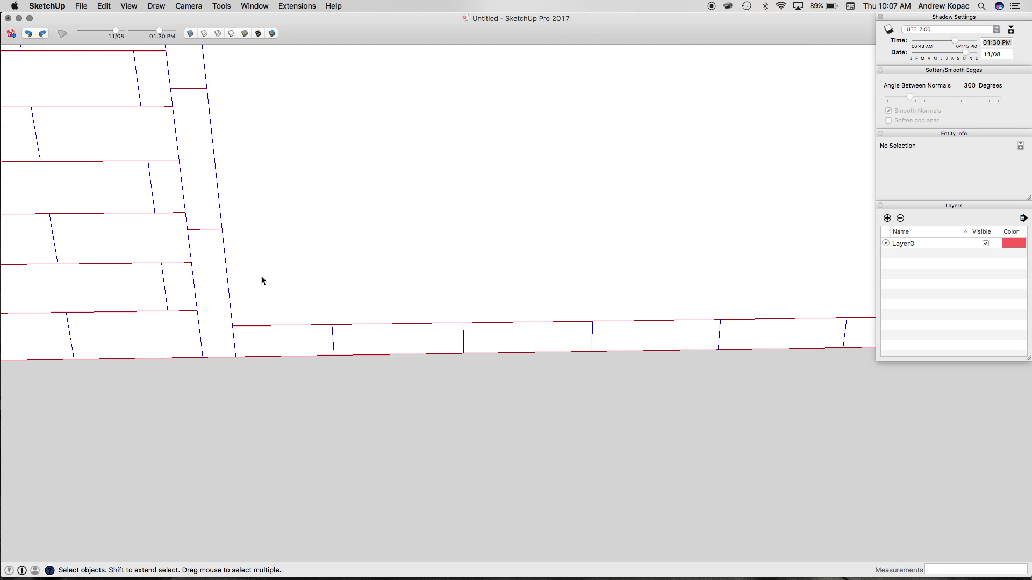
scroll(278, 295, "down", 5)
left_click(277, 295)
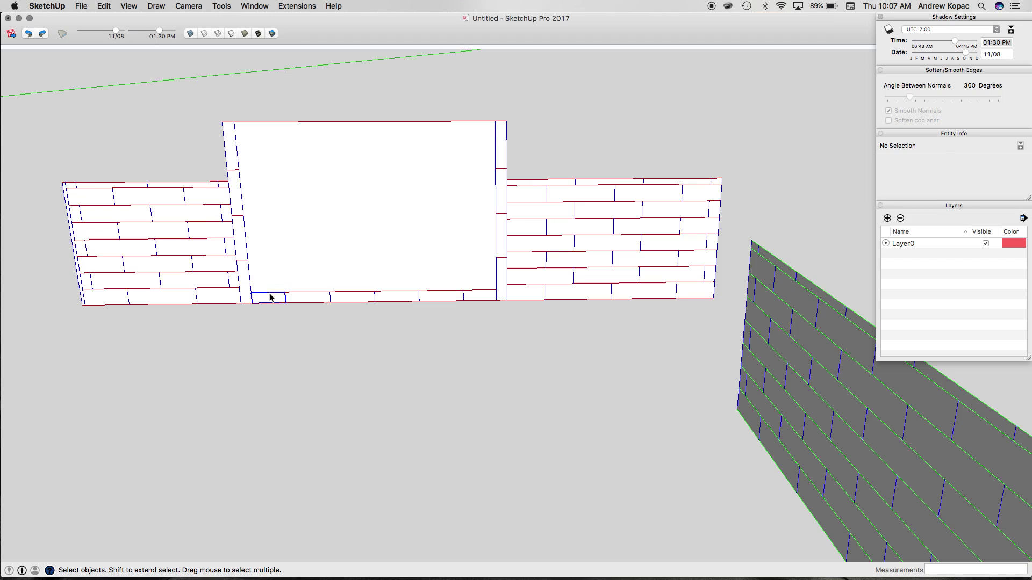
left_click(305, 300, "shift")
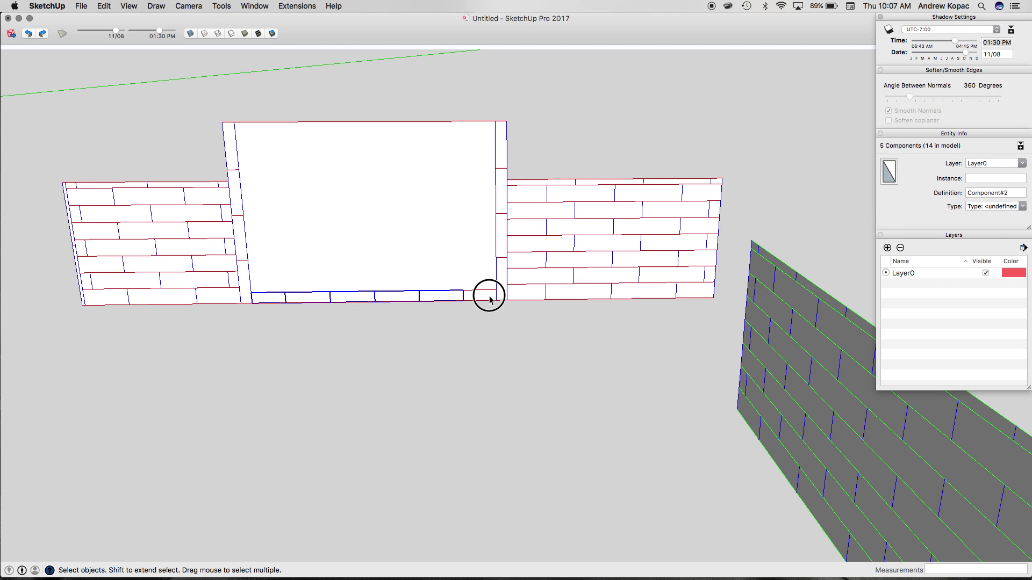
key("m")
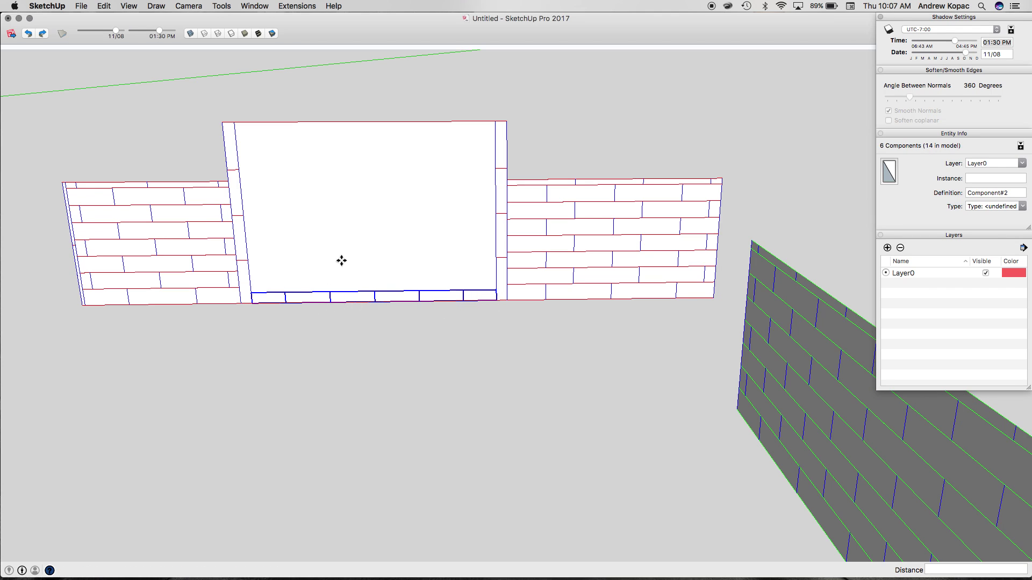
left_click(253, 302)
left_click(253, 293)
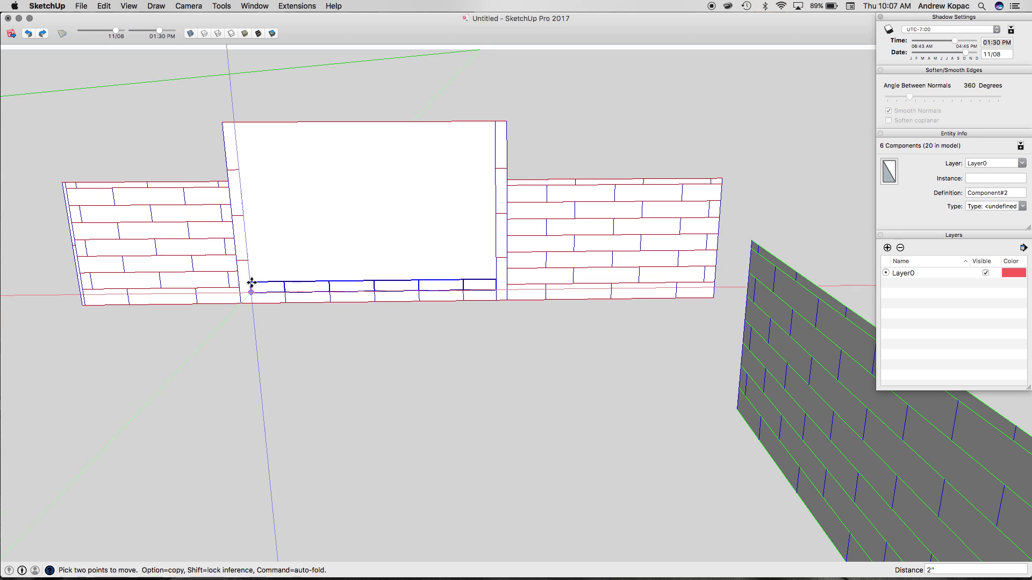
key("super+z")
left_click(253, 294)
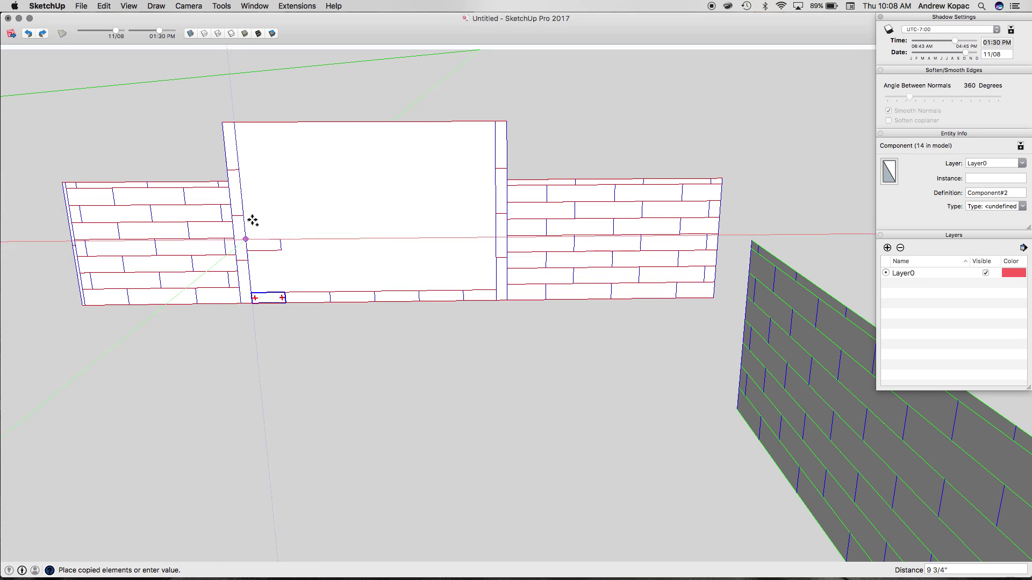
- Copy the row of six base bricks up to the top edge of the panel, between the two brick columns
key("space")
left_click(285, 296, "shift")
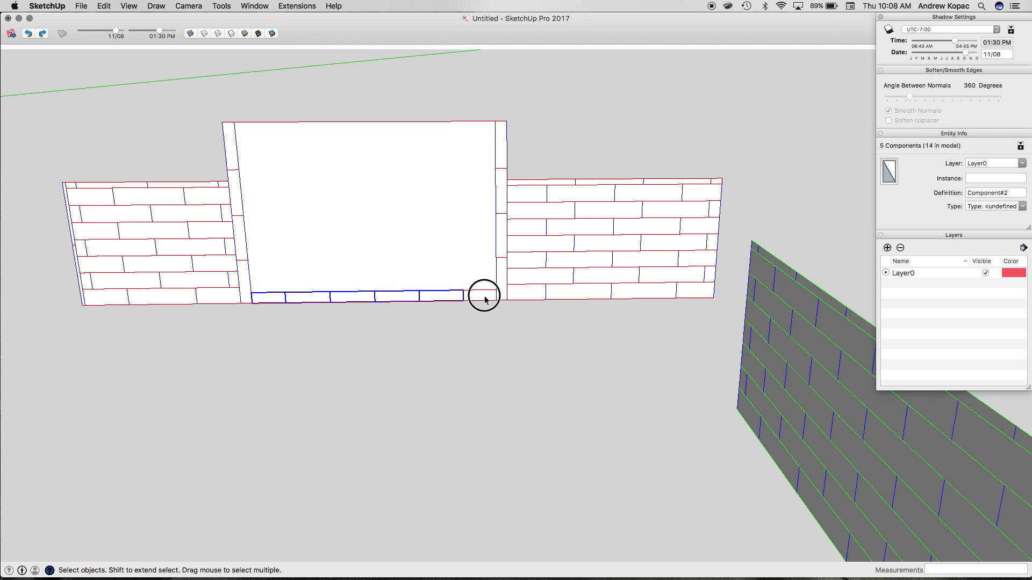
key("m")
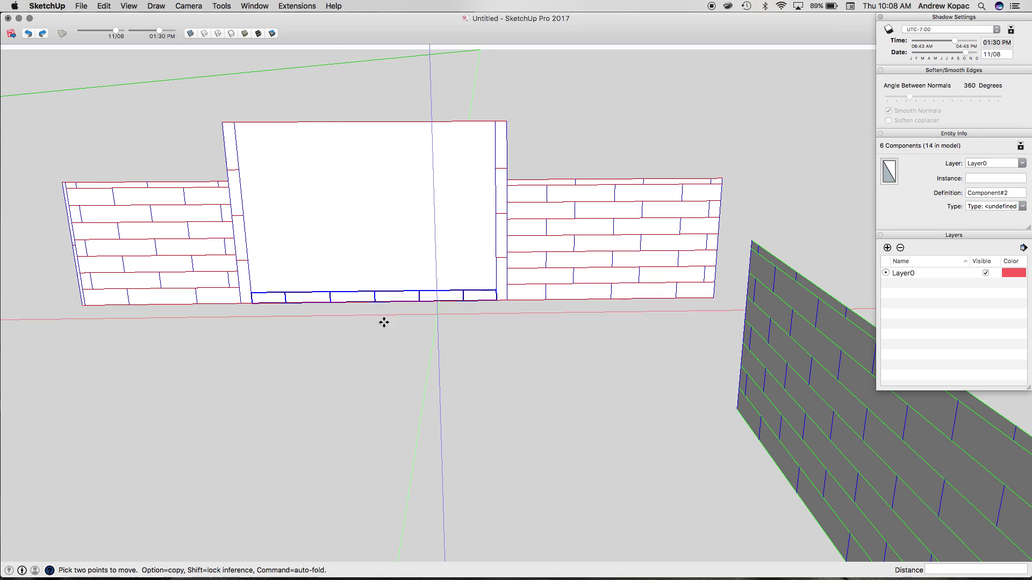
left_click(253, 293)
key("alt")
left_click(233, 125)
key("space")
scroll(236, 131, "up", 5)
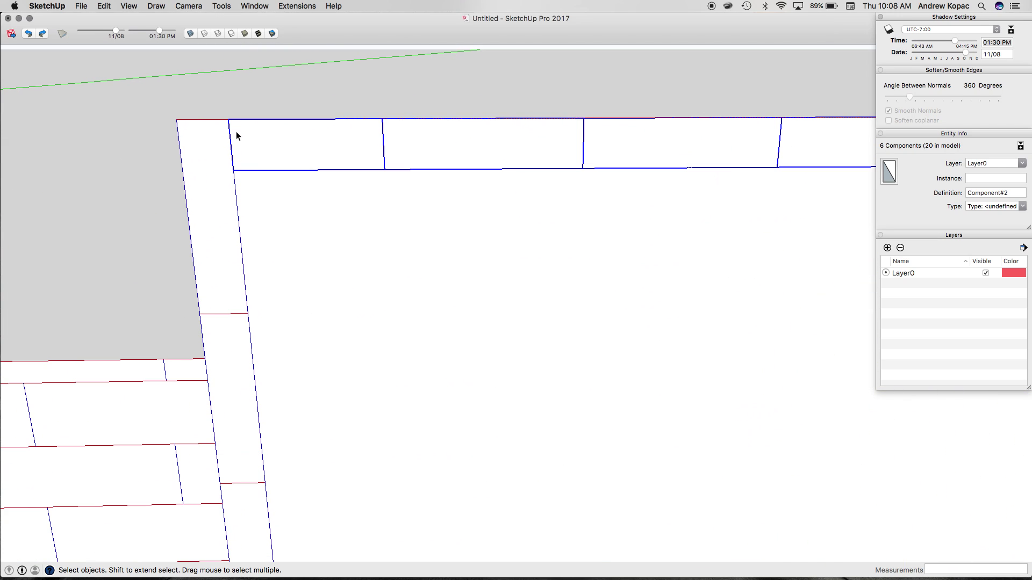
- Scale the leftmost bricks of the top and base rows together so they extend to the left column's outer edge
left_click(246, 188)
left_click(250, 154)
scroll(250, 153, "down", 5)
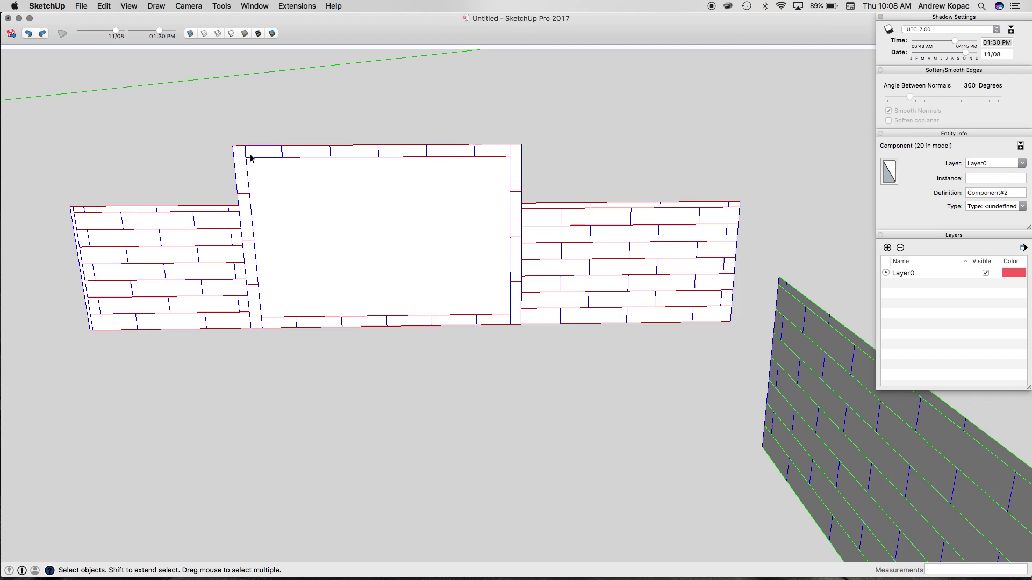
scroll(250, 154, "down", 2)
left_click(280, 310, "shift")
scroll(256, 309, "up", 5)
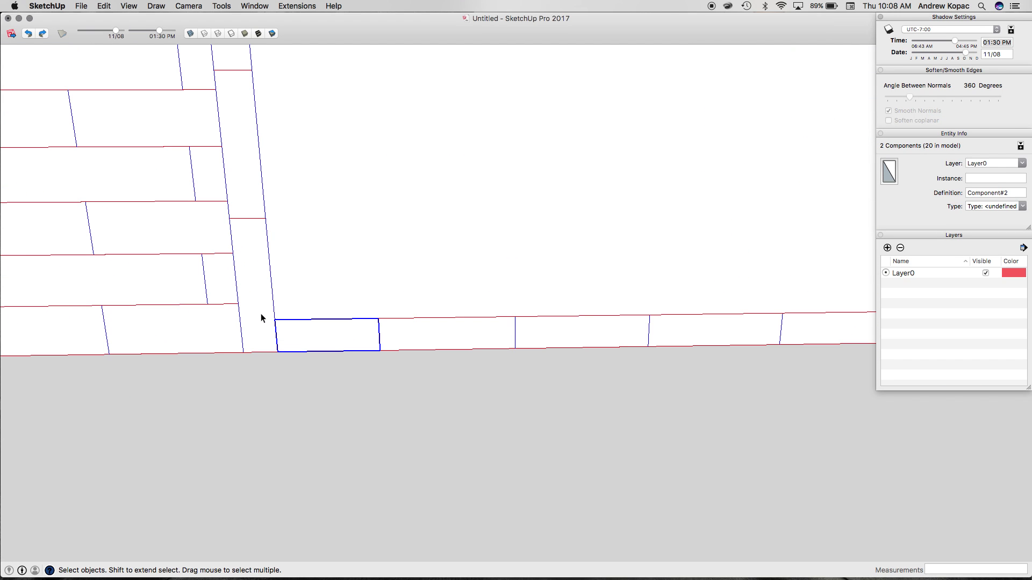
key("s")
scroll(269, 158, "down", 5)
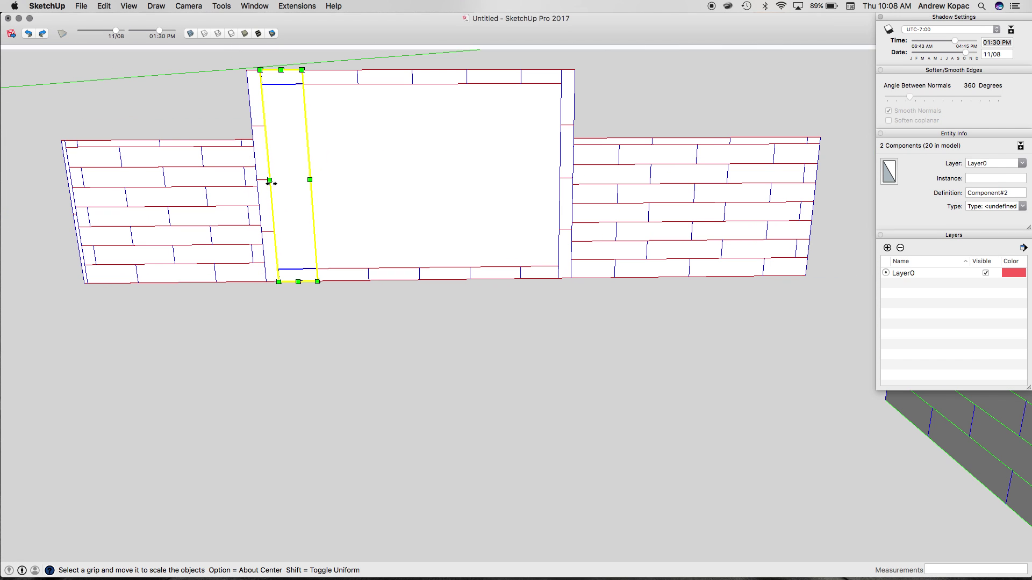
left_click(257, 179)
key("space")
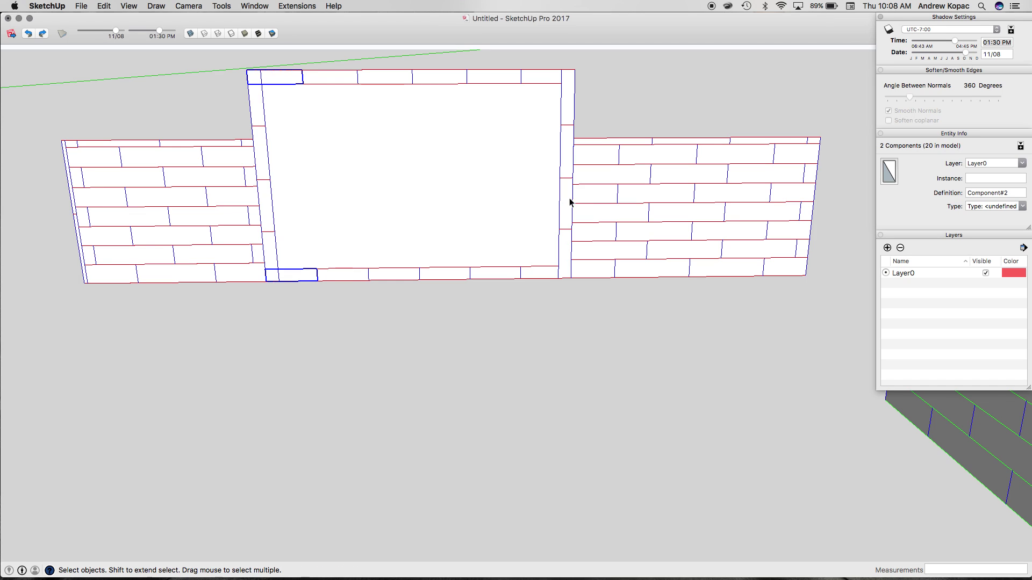
- Explode the two overlapping bricks at the border's lower-left corner and erase the overlapping edges
scroll(293, 258, "up", 3)
scroll(276, 322, "down", 5)
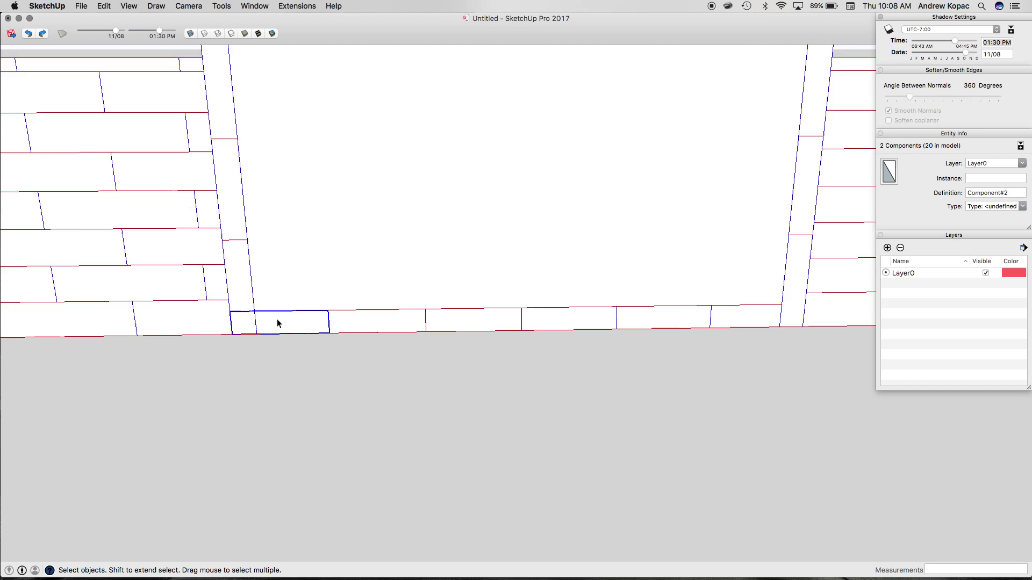
left_click(260, 340)
scroll(261, 317, "up", 5)
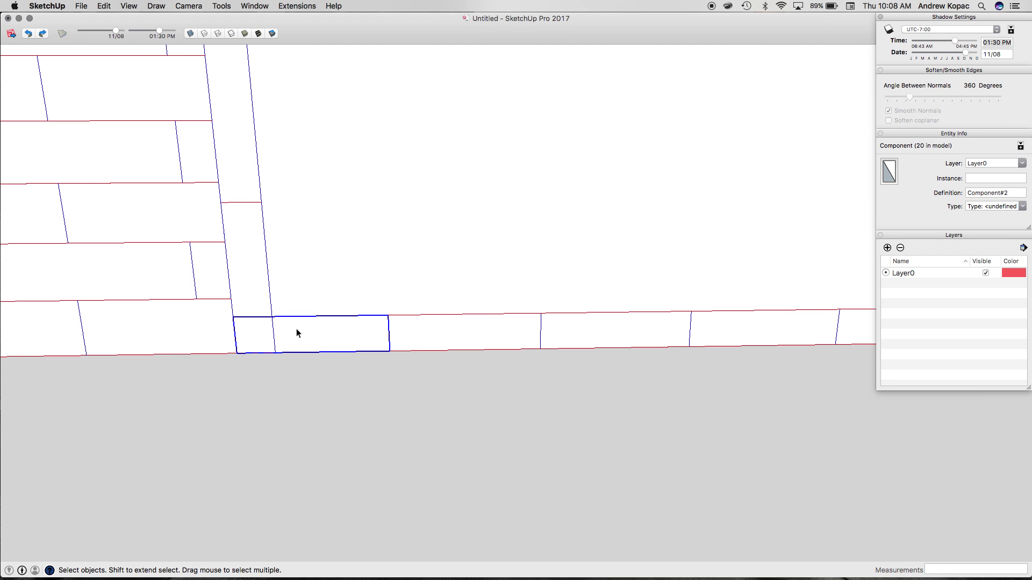
left_click(243, 297)
left_click(265, 309, "shift")
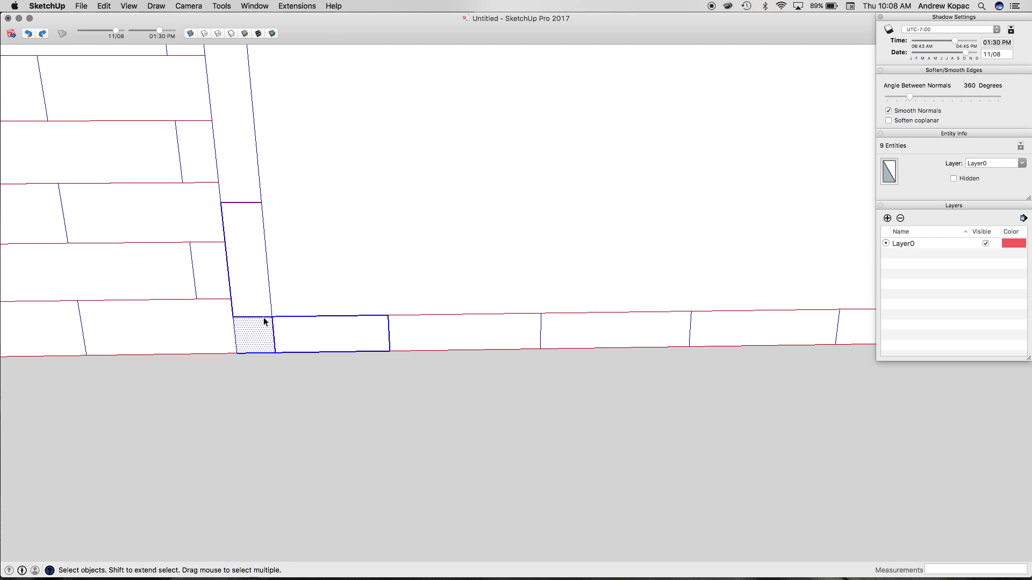
key("e")
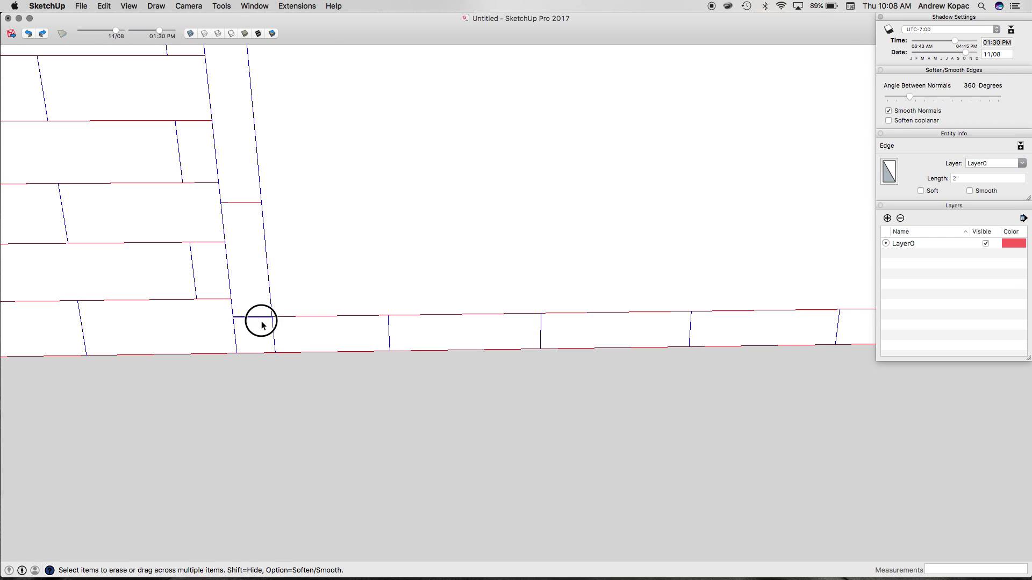
- Draw a diagonal mitre line from the inner to the outer point of the border's lower-left corner
key("l")
left_click(272, 317)
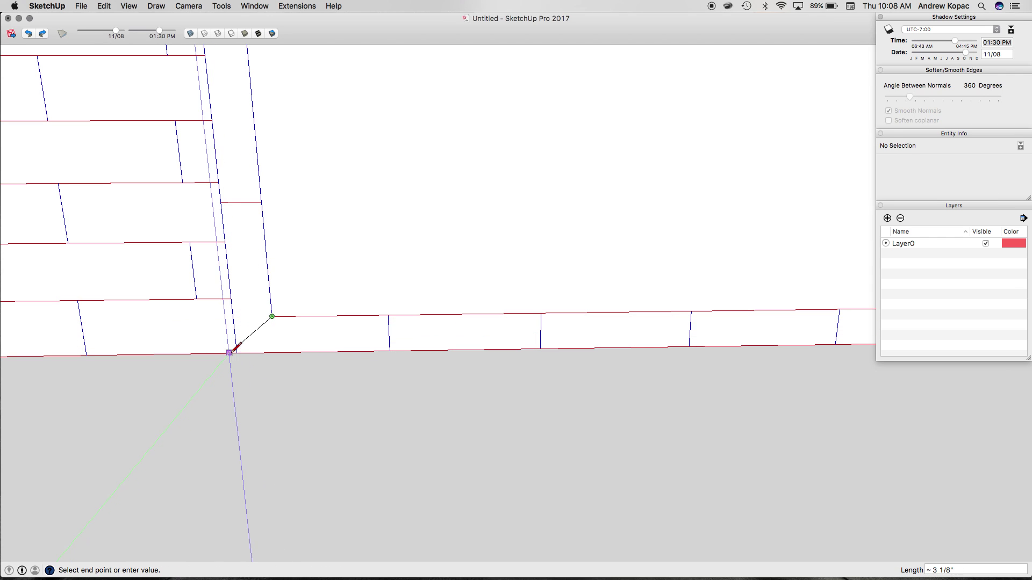
left_click(237, 353)
key("space")
- Explode the two overlapping bricks at the border's upper-left corner
scroll(235, 230, "down", 5)
scroll(234, 212, "up", 5)
scroll(237, 292, "down", 6)
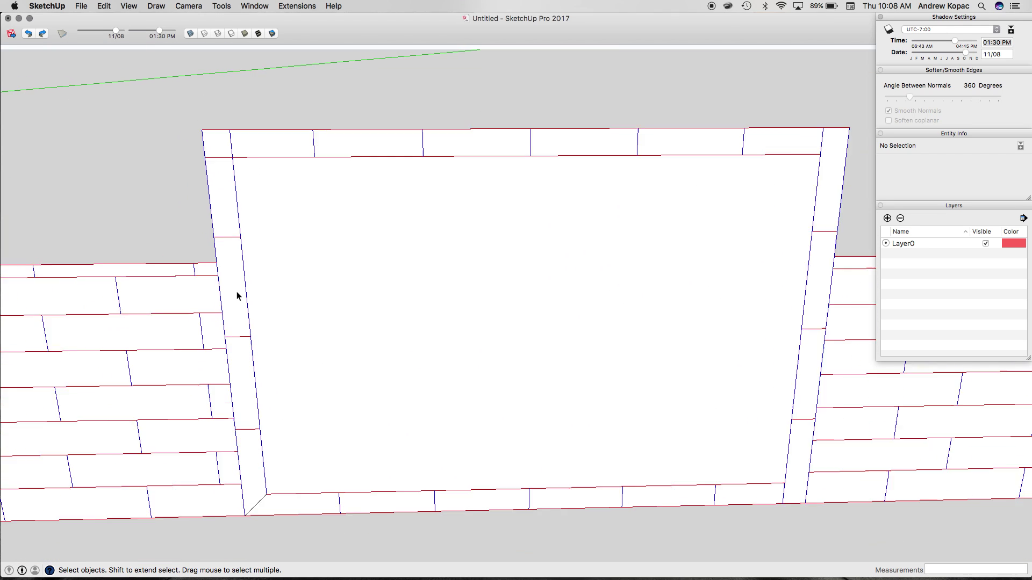
scroll(239, 430, "up", 5)
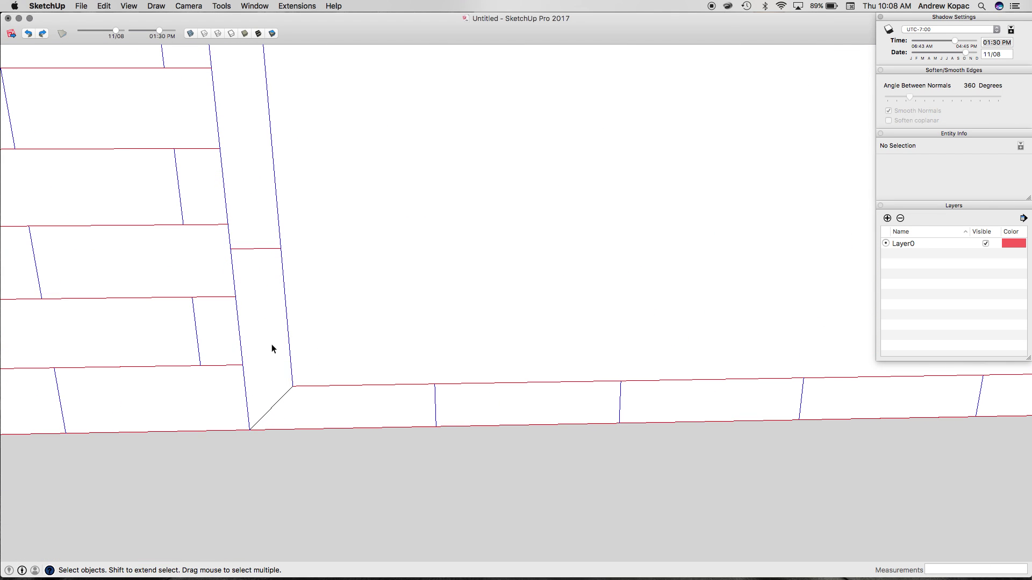
scroll(272, 345, "down", 6)
scroll(269, 203, "up", 8)
left_click(265, 203)
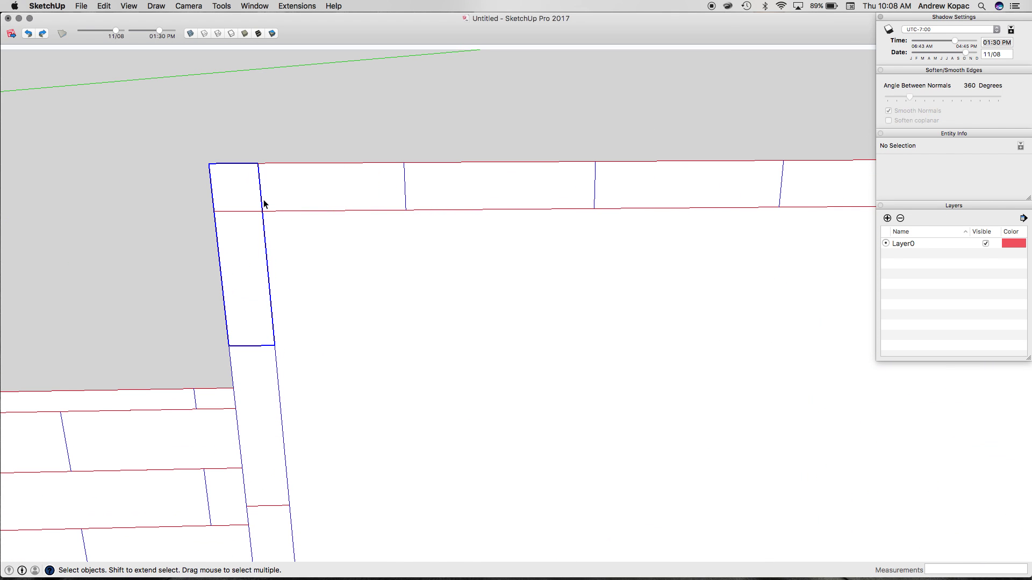
left_click(260, 202)
- Draw a diagonal mitre line across the border's upper-left corner and erase the overlapping brick edges there
key("l")
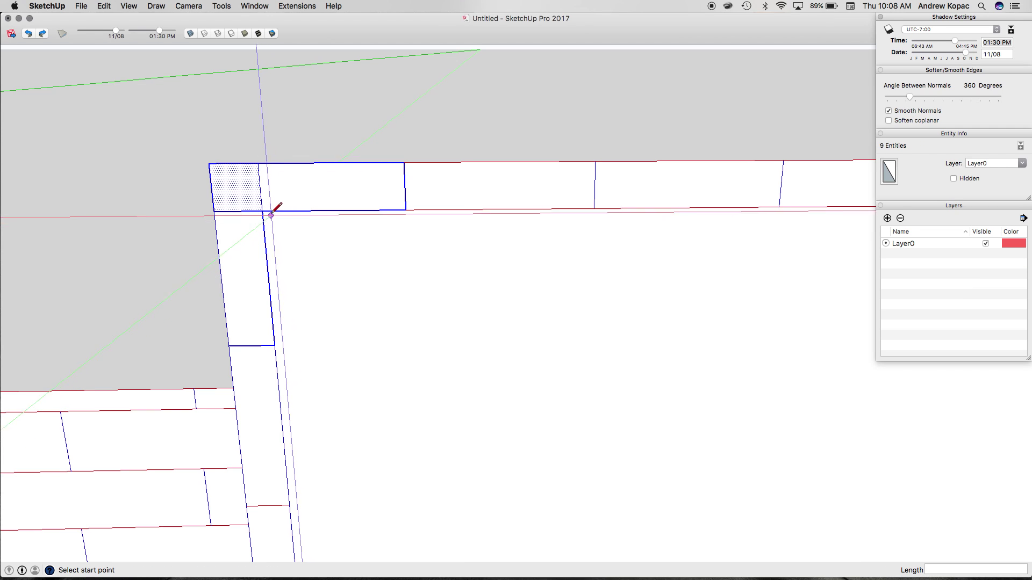
left_click(262, 210)
left_click(209, 163)
key("e")
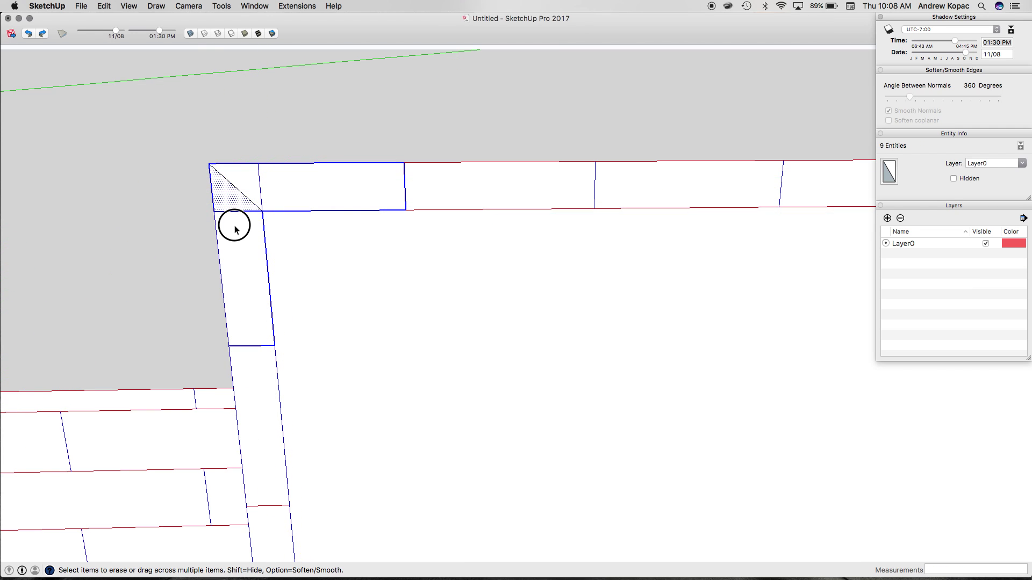
- Scale the rightmost bricks of the top and base rows together so they extend to the right column's outer edge
scroll(265, 185, "down", 6)
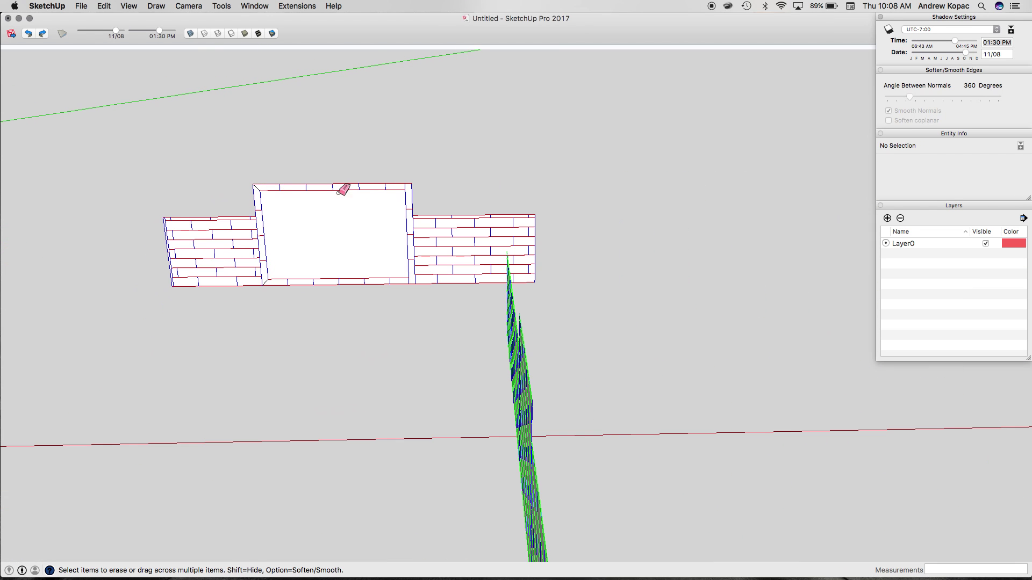
scroll(417, 191, "up", 6)
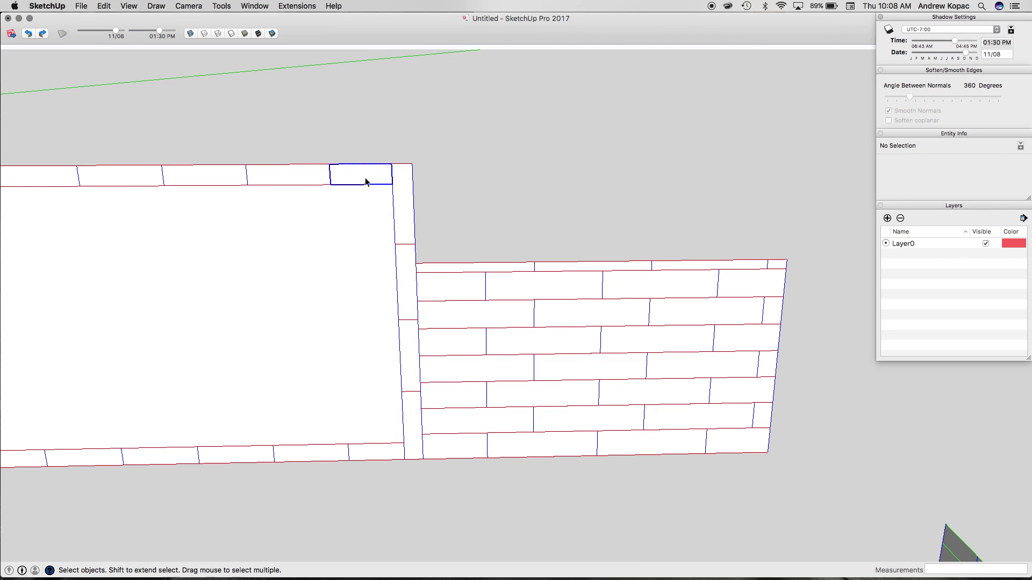
left_click(366, 181)
key("s")
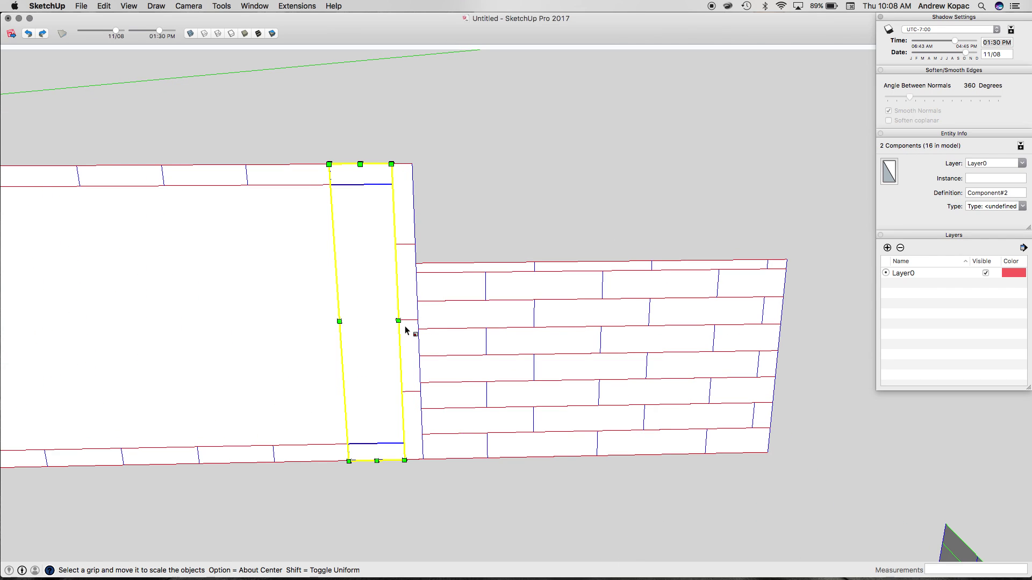
left_click_drag(398, 320, 415, 319)
key("space")
- Explode the overlapping bricks at both right corners of the border and erase their overlapping edges
left_click(376, 205)
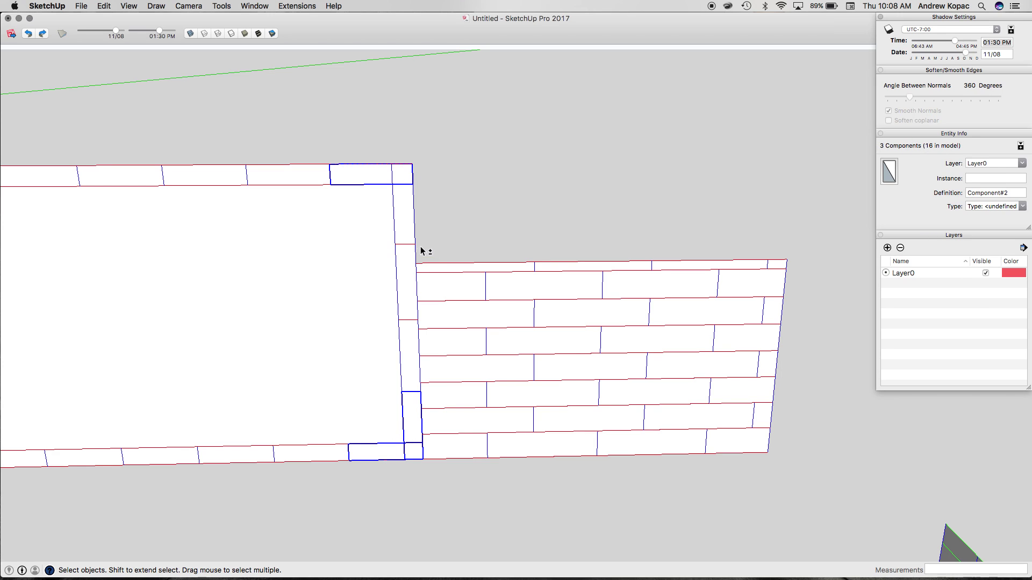
left_click(403, 186)
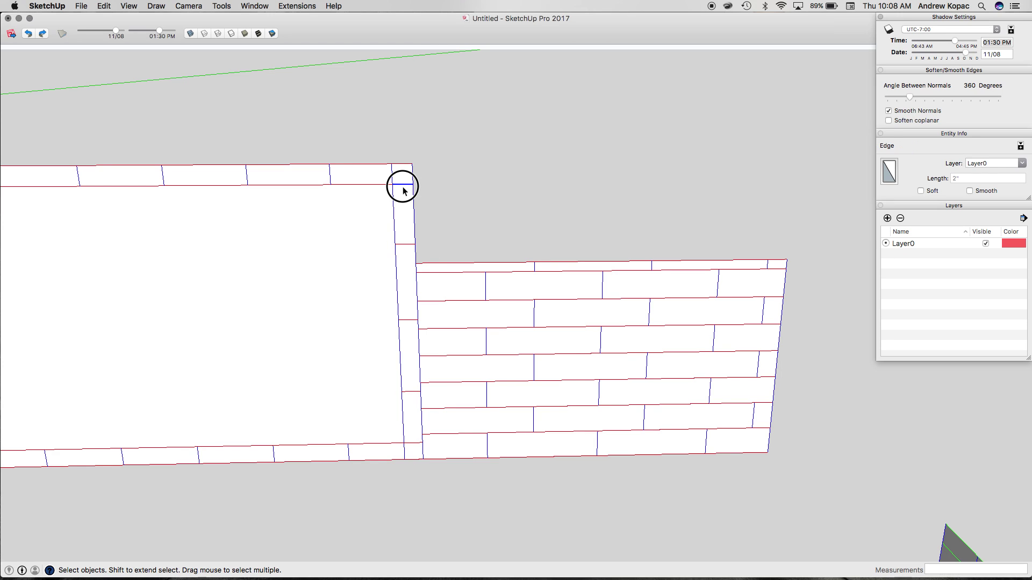
key("e")
left_click(391, 181)
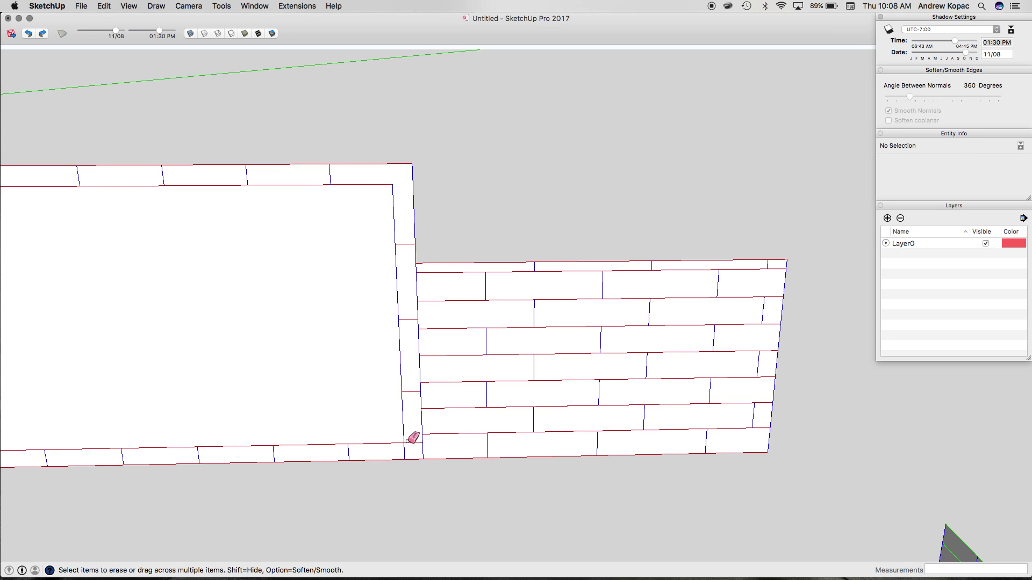
left_click(406, 454)
- Draw diagonal mitre lines from the inner to the outer points of the border's lower-right and upper-right corners
key("l")
left_click(404, 444)
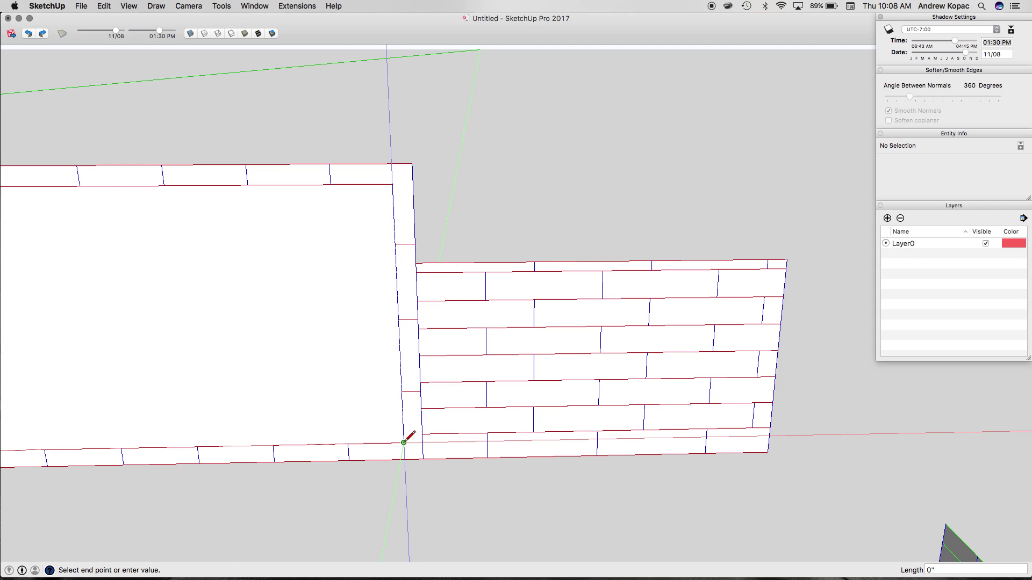
left_click(422, 459)
left_click(392, 184)
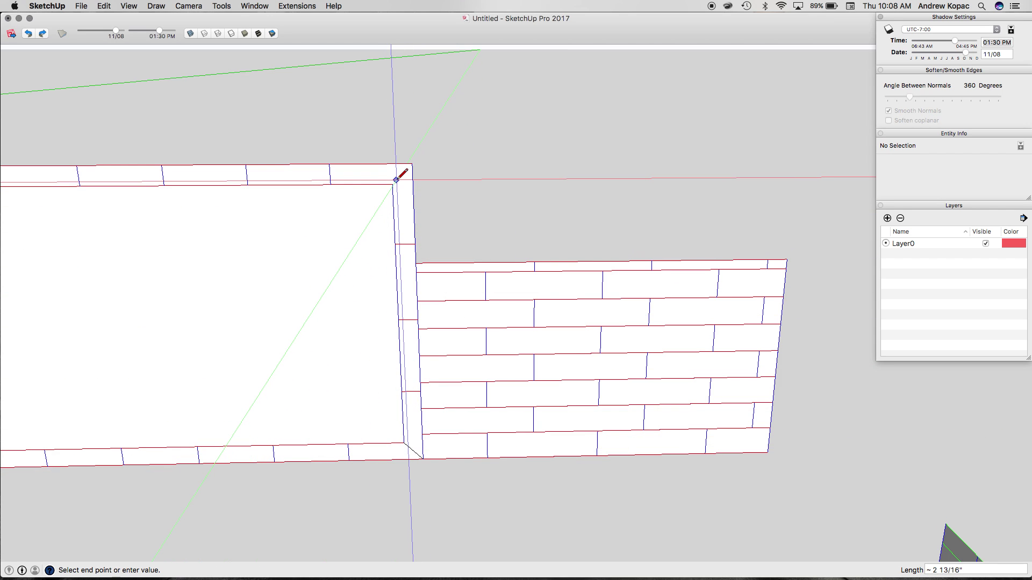
left_click(412, 162)
key("space")
- Draw a 3' 8" by 2' 4" rectangle between opposite inner corners of the brick border, over the centre panel
scroll(346, 200, "down", 5)
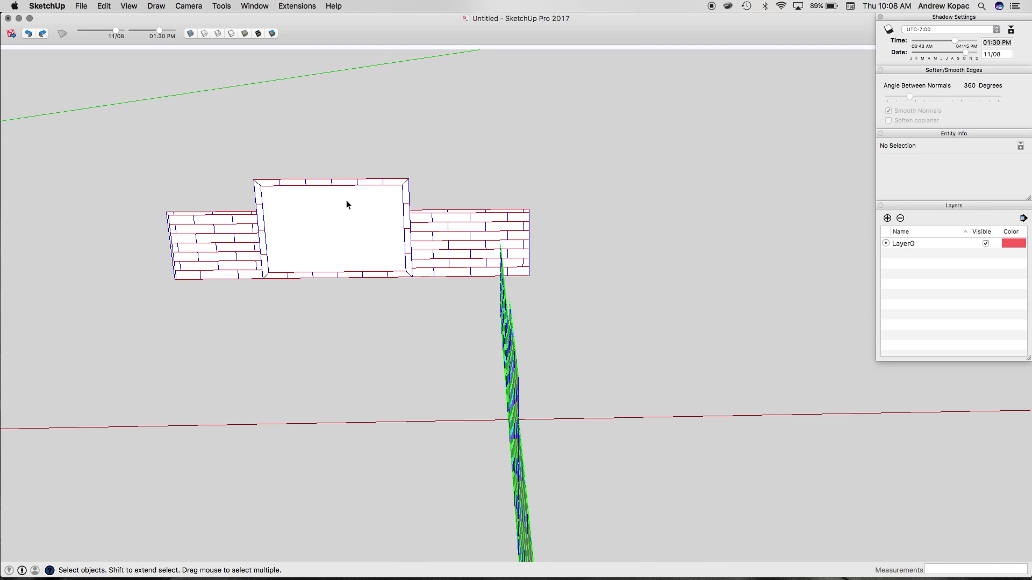
scroll(304, 209, "up", 4)
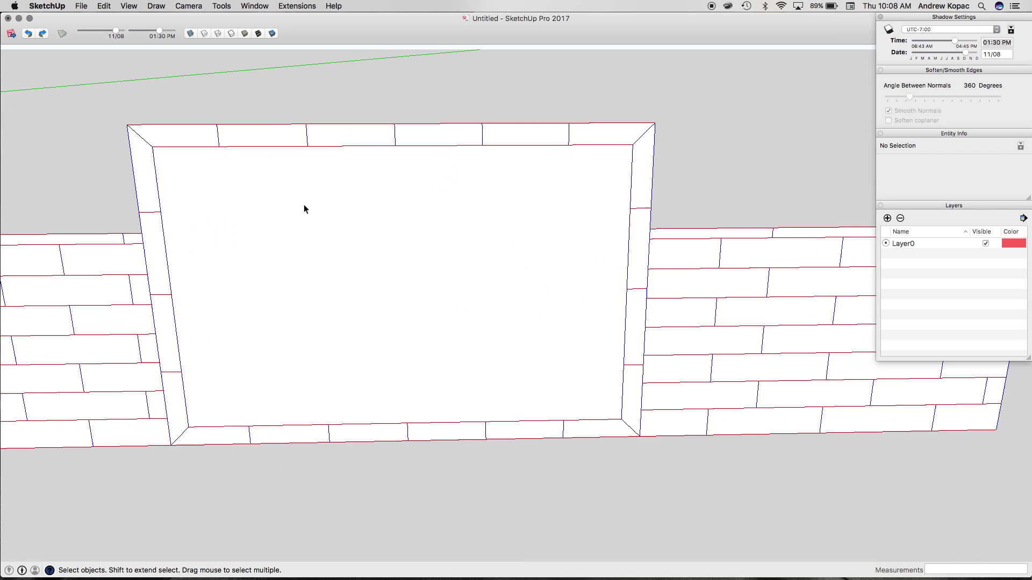
left_click(176, 201)
key("r")
left_click(152, 146)
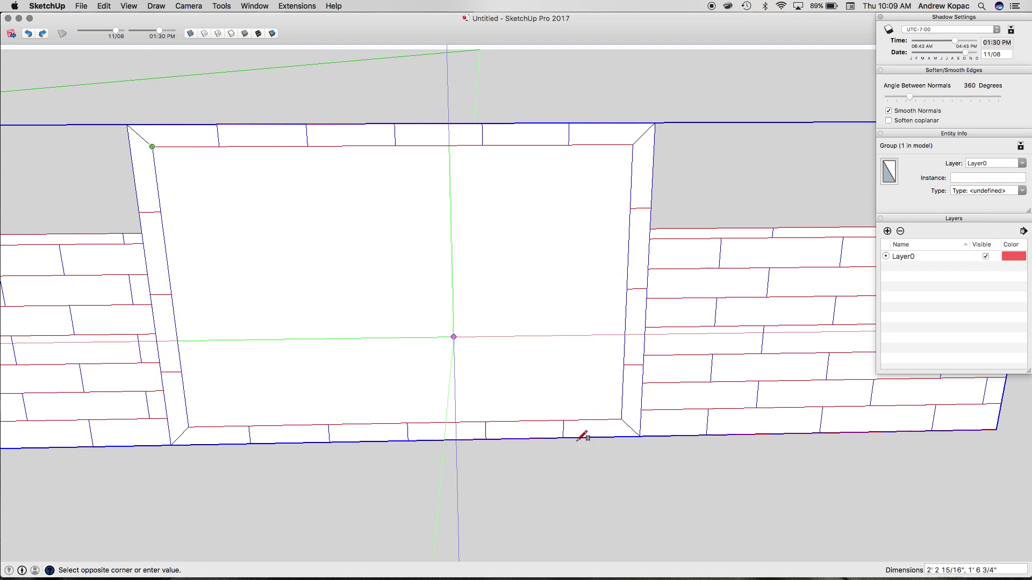
left_click(622, 419)
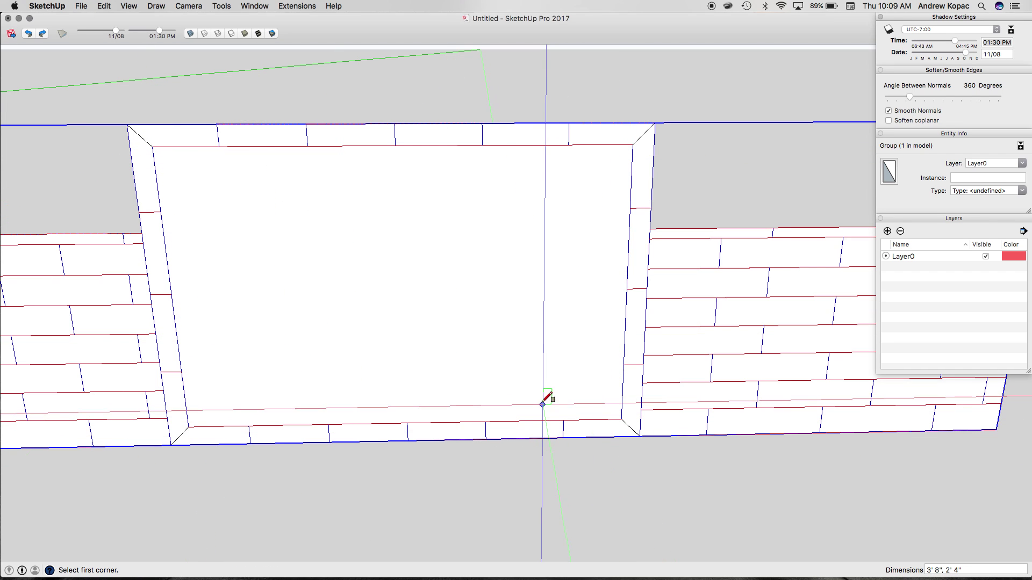
- Offset the centre panel rectangle 2" inward to form an inner border strip, and leave the new face deselected
key("f")
left_click(524, 420)
key("Return")
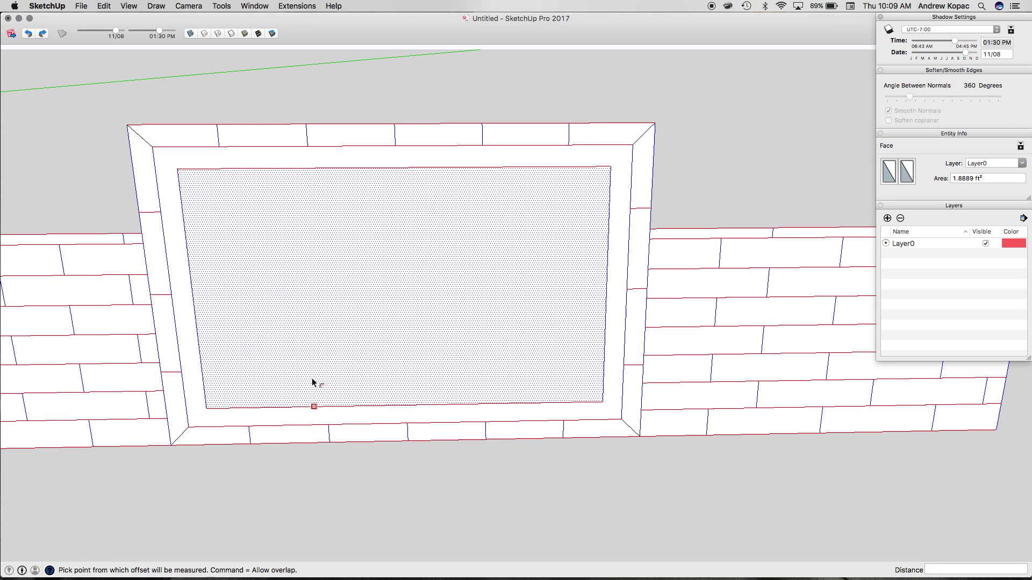
scroll(322, 323, "down", 3)
scroll(240, 284, "up", 5)
key("space")
scroll(249, 219, "down", 6)
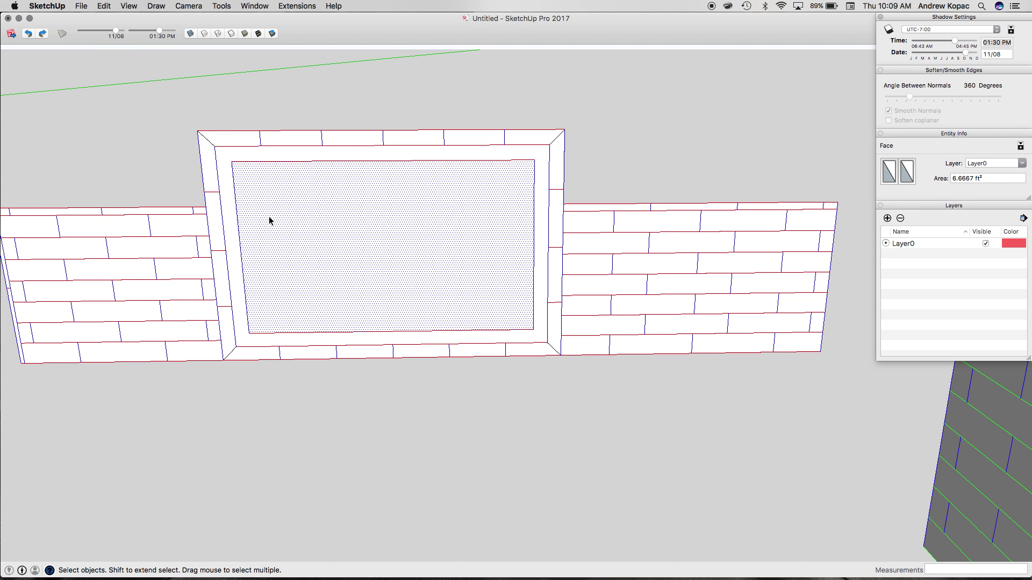
left_click(253, 218, "shift")
scroll(253, 219, "up", 3)
scroll(226, 215, "down", 4)
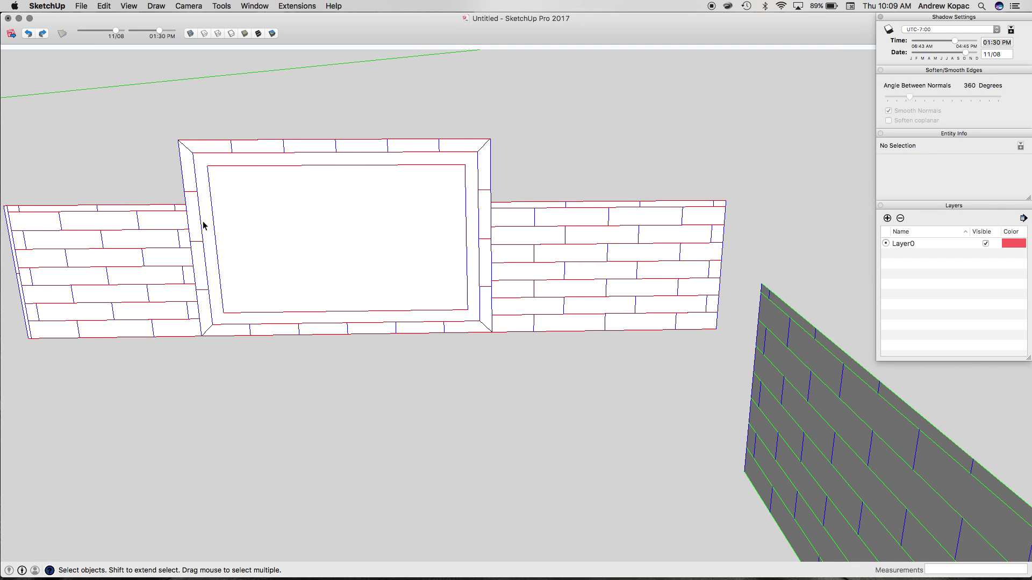
scroll(186, 164, "up", 3)
- Draw diagonal mitre lines across all four corners of the inner border strip, joining its inner and outer corner points
key("l")
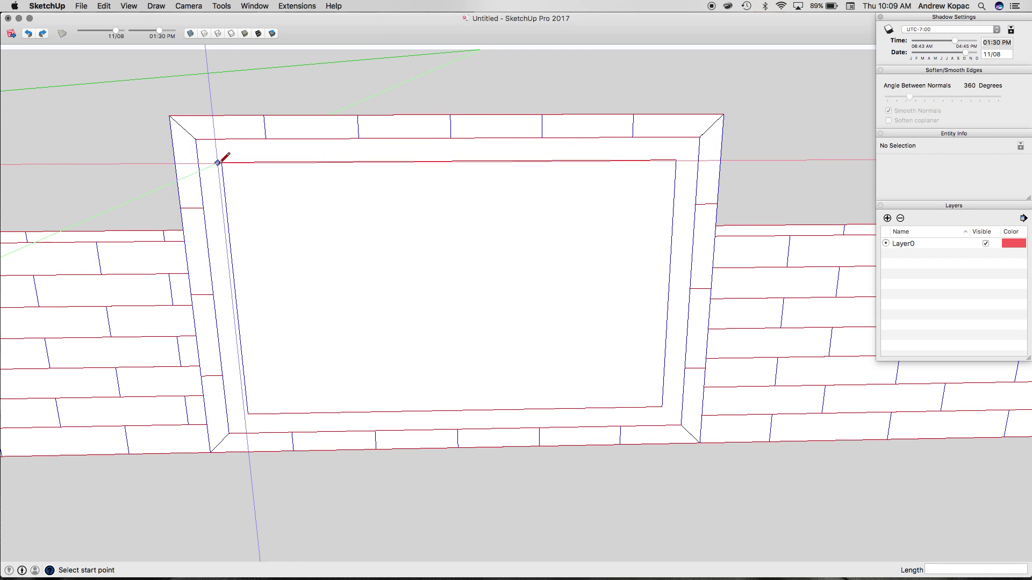
left_click(218, 162)
left_click(196, 140)
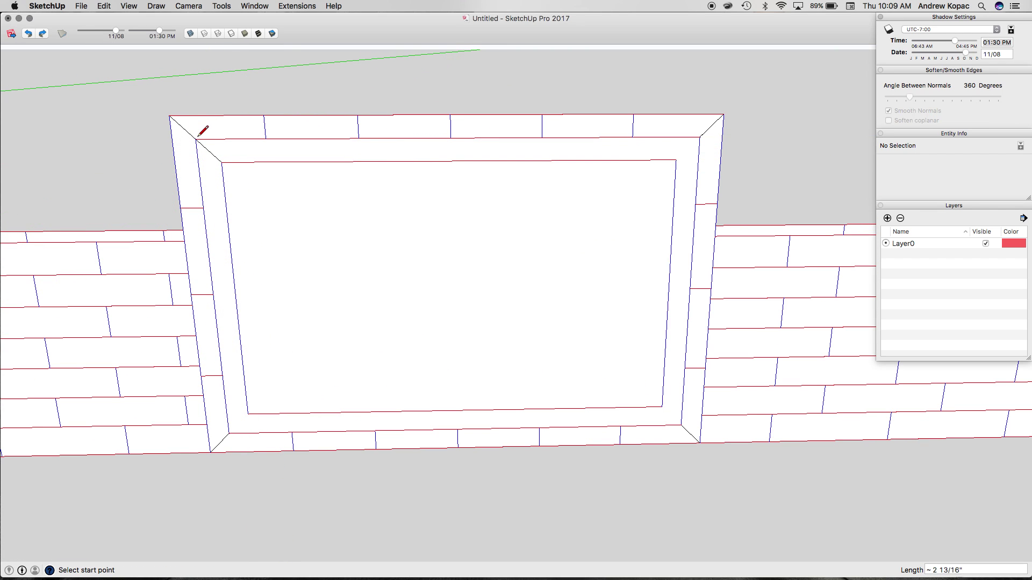
left_click(676, 160)
left_click(700, 138)
left_click(661, 406)
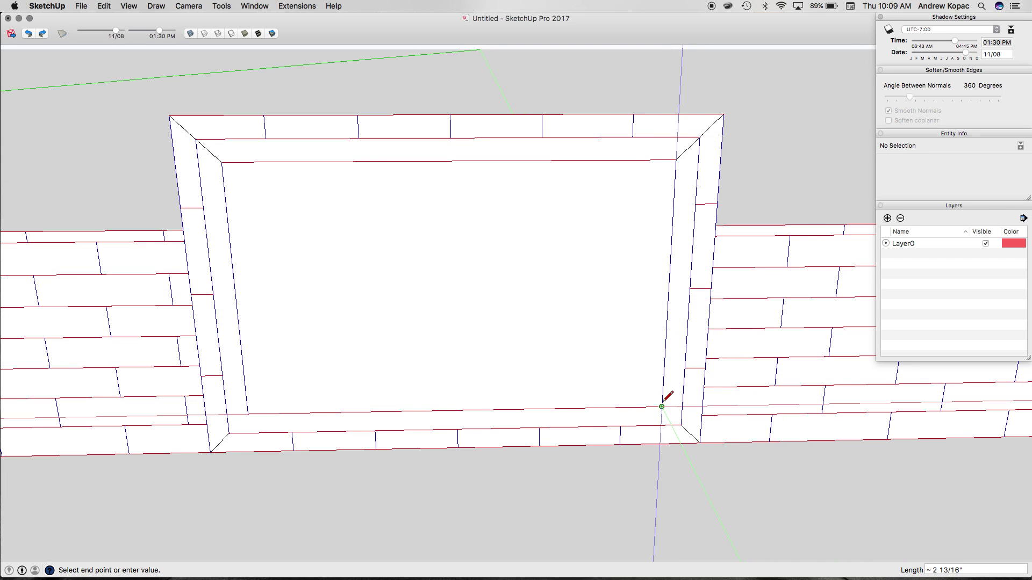
left_click(682, 424)
left_click(248, 414)
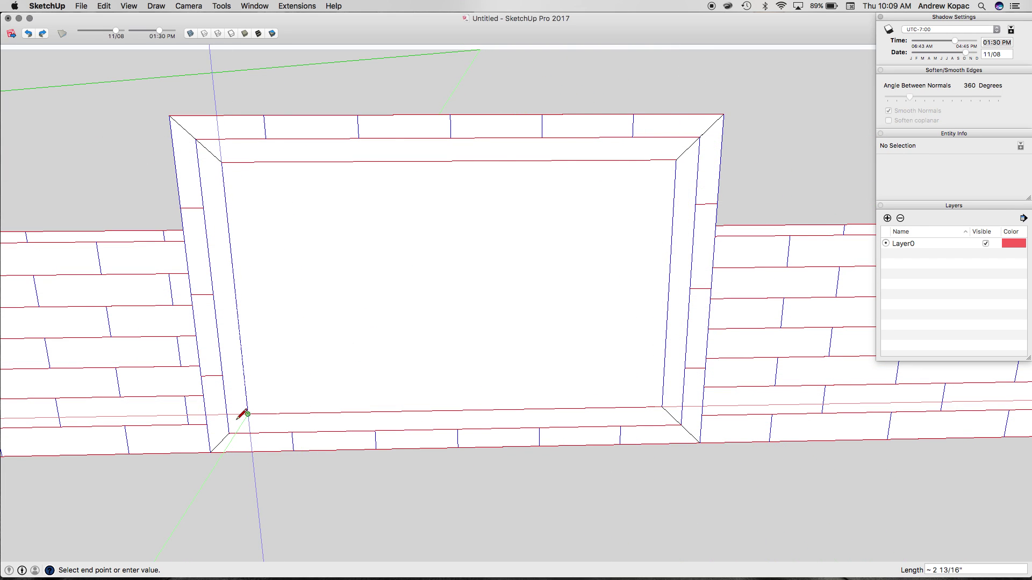
left_click(210, 452)
scroll(260, 403, "down", 3)
scroll(277, 409, "up", 8)
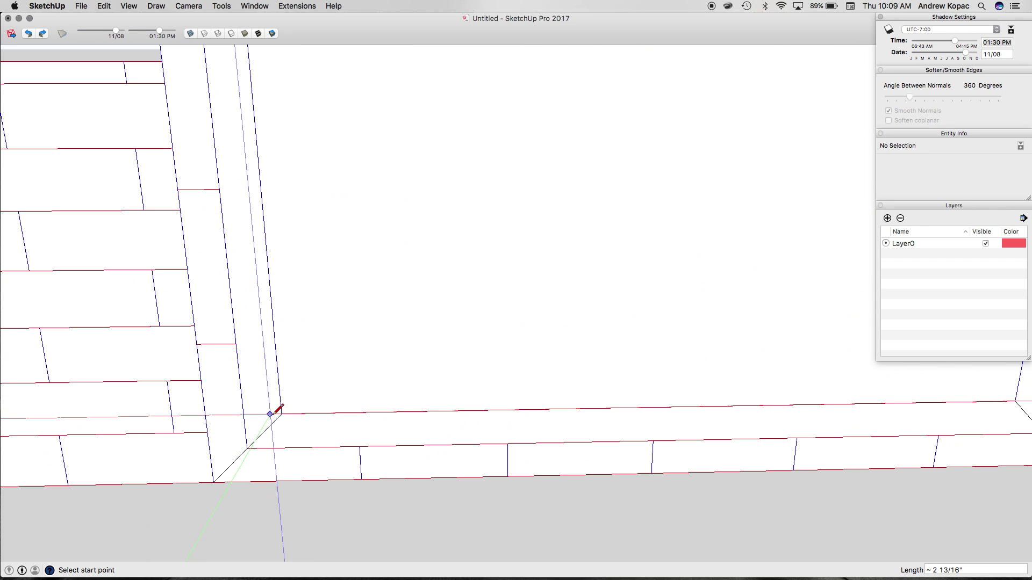
scroll(278, 410, "down", 6)
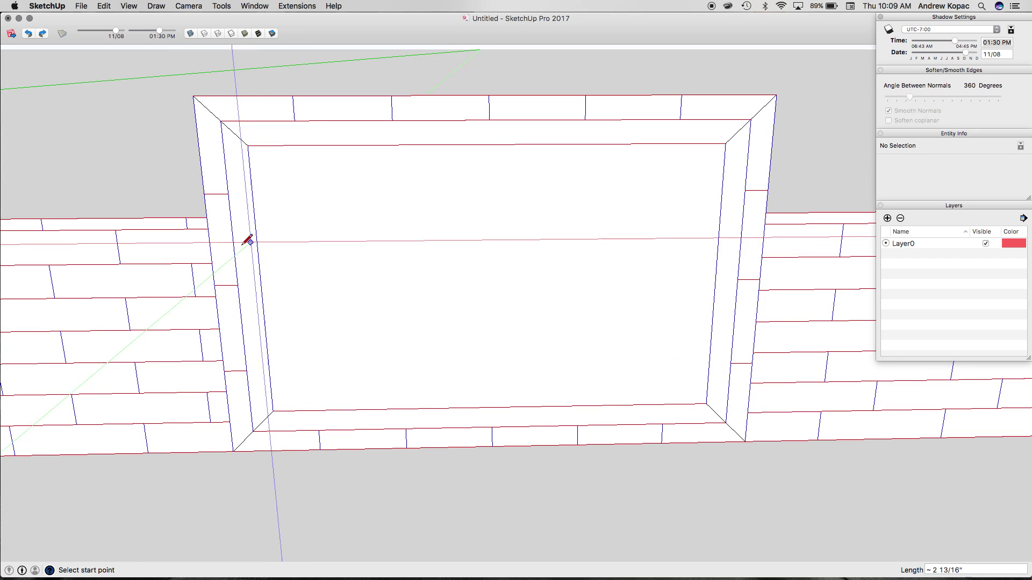
- Measure the inner edge of the border brick at the upper-left corner, from the mitre corner down to its first joint
left_click(220, 121)
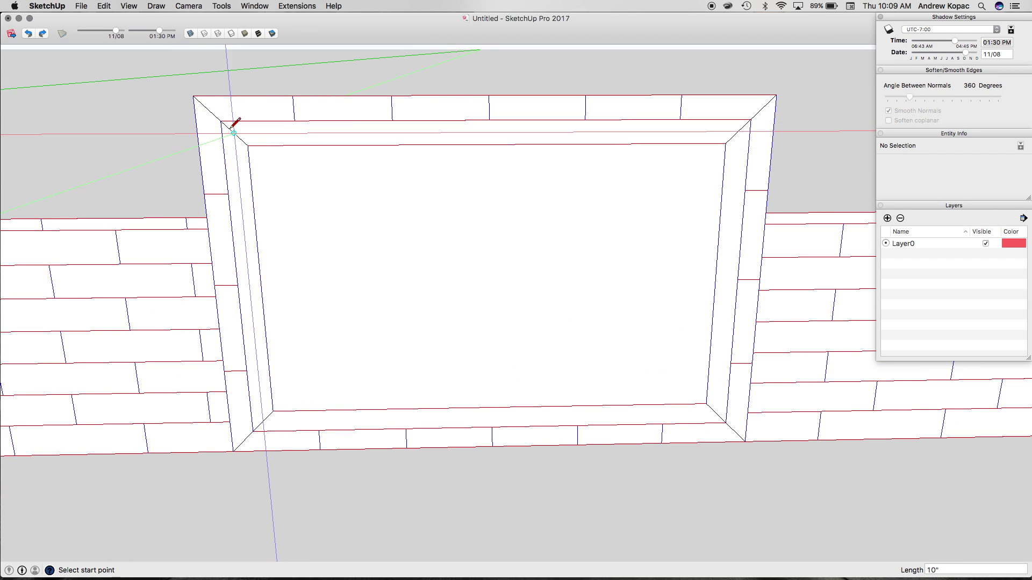
key("t")
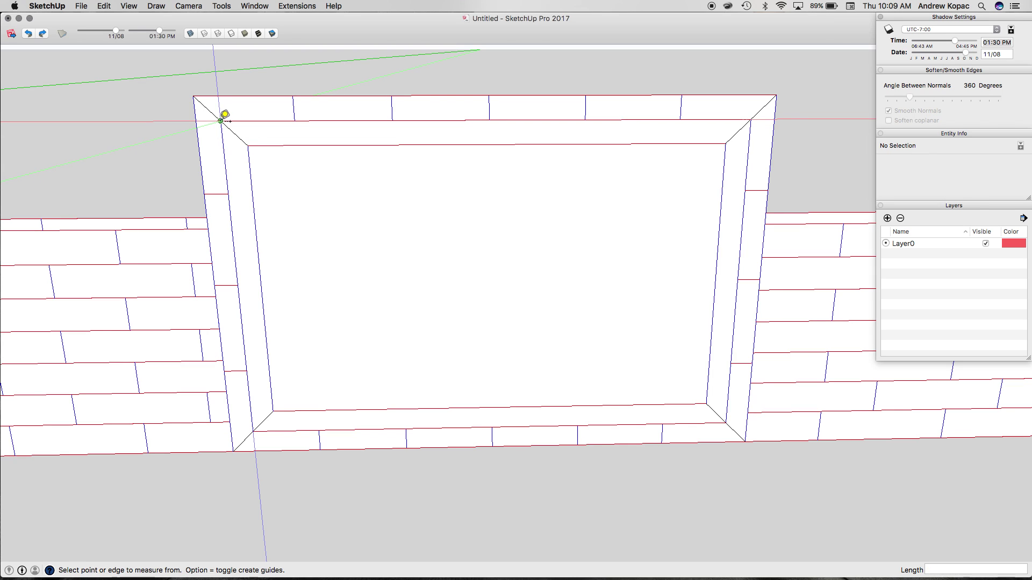
left_click(228, 193)
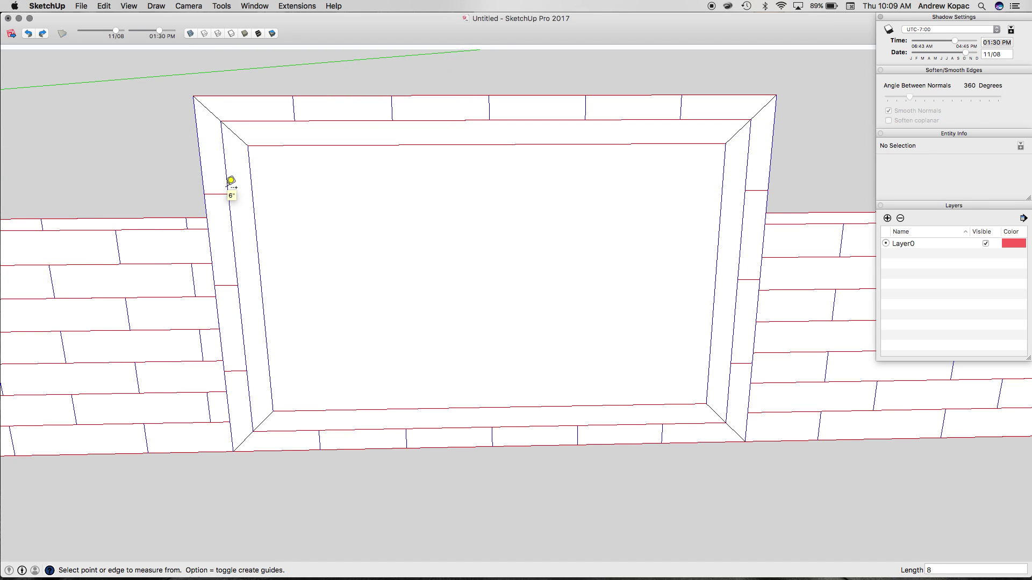
scroll(231, 194, "up", 2)
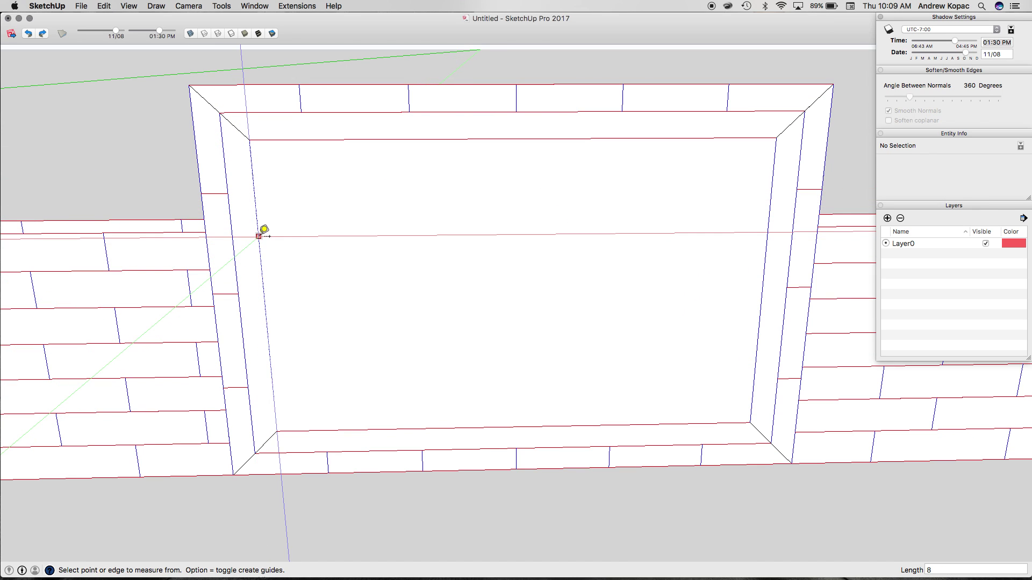
scroll(272, 266, "down", 3)
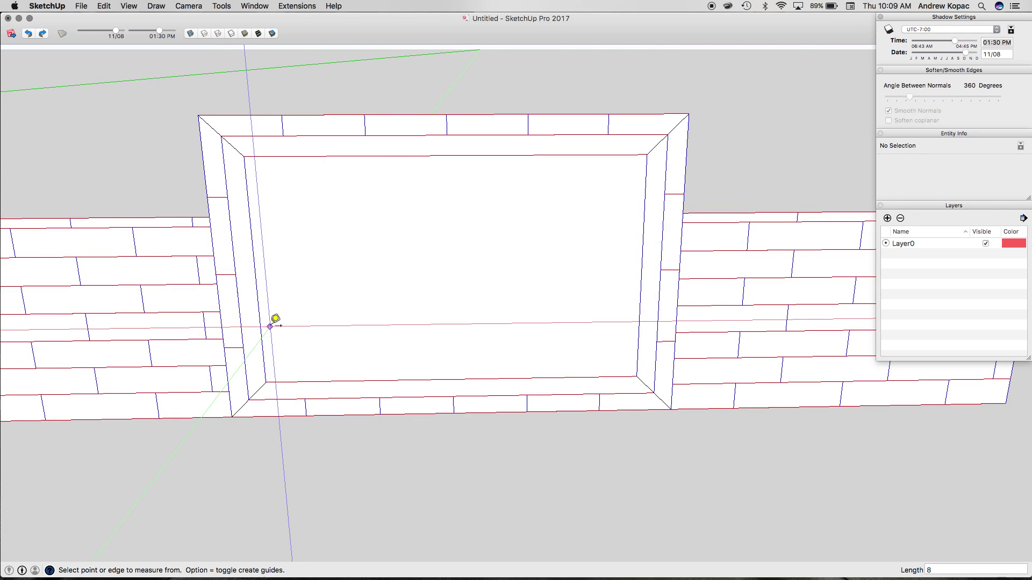
scroll(322, 178, "down", 2)
scroll(365, 156, "up", 4)
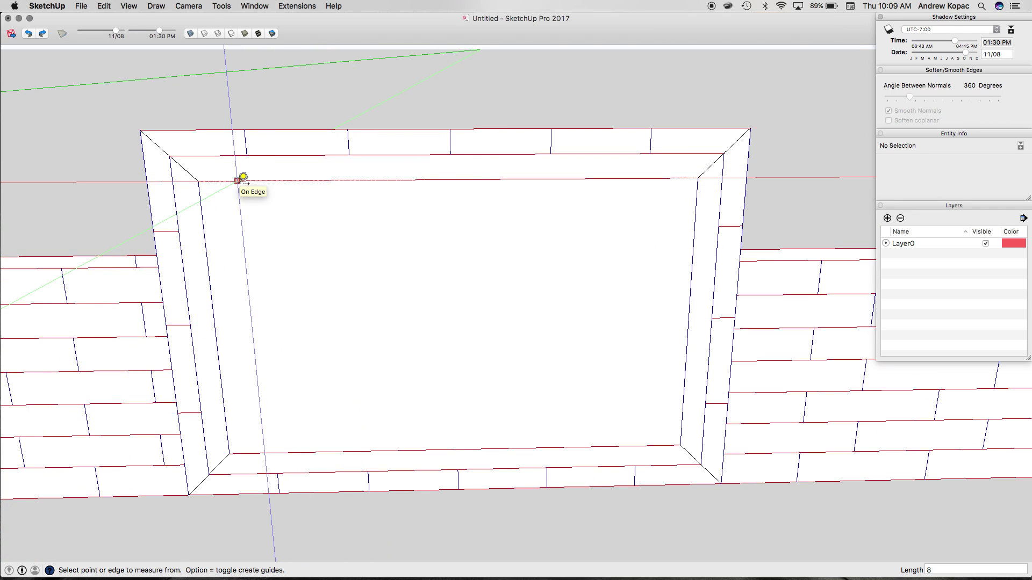
- Draw a 2" joint line across the inner strip's top side from the midpoint of the second brick above
key("l")
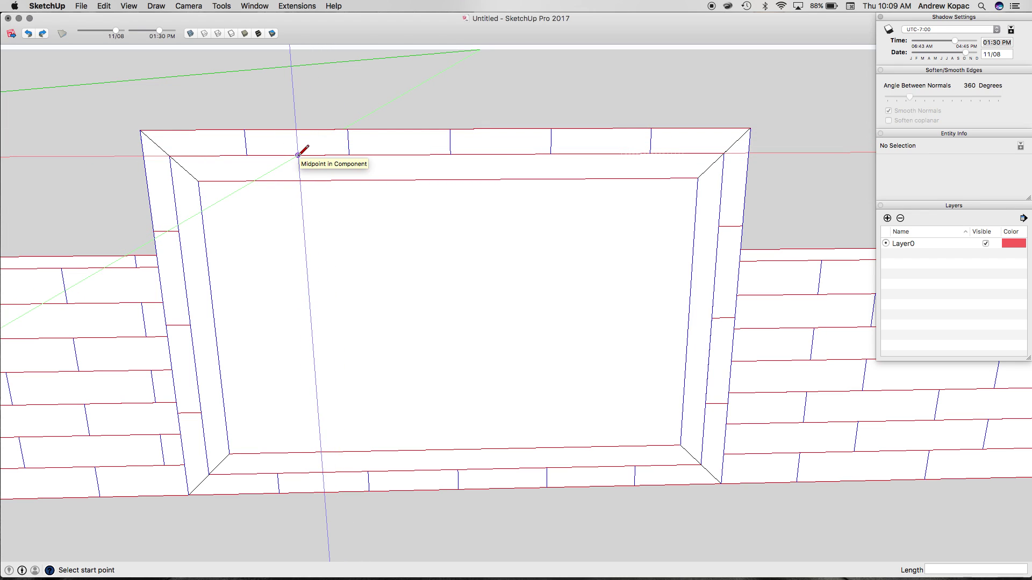
left_click(297, 156)
left_click(299, 182)
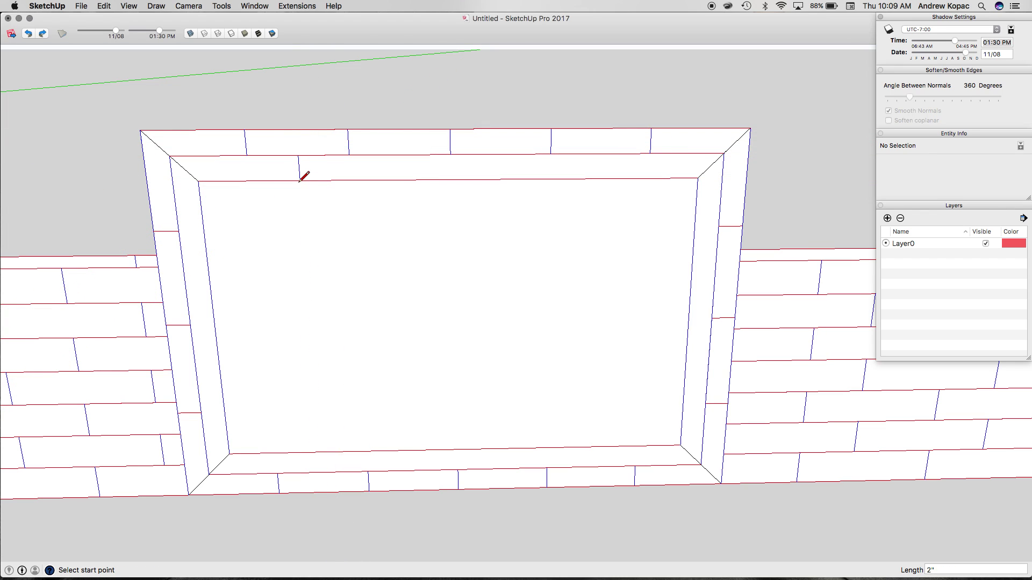
- Try a guide 8" from the joint line, and measure from the inner strip's outer upper-left corner to that line
key("t")
scroll(301, 166, "up", 3)
left_click(300, 152)
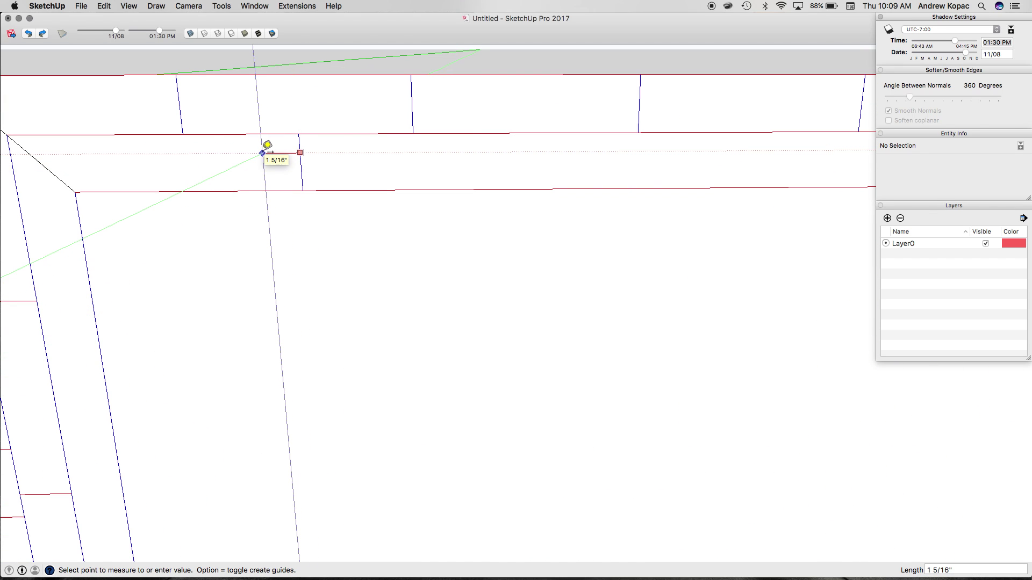
type("8")
key("Return")
scroll(253, 150, "down", 5)
scroll(177, 140, "up", 6)
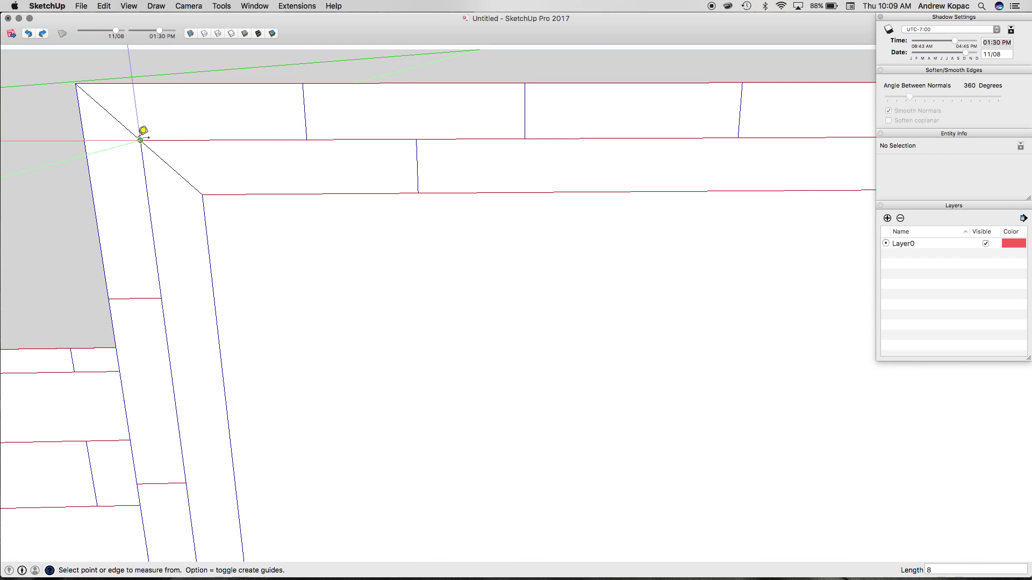
left_click(140, 140)
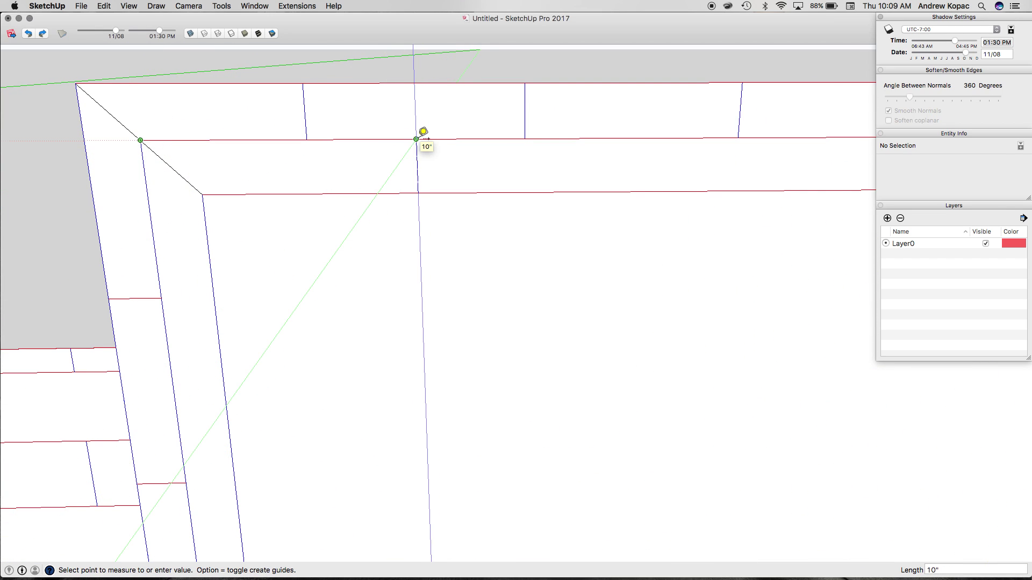
left_click(416, 139)
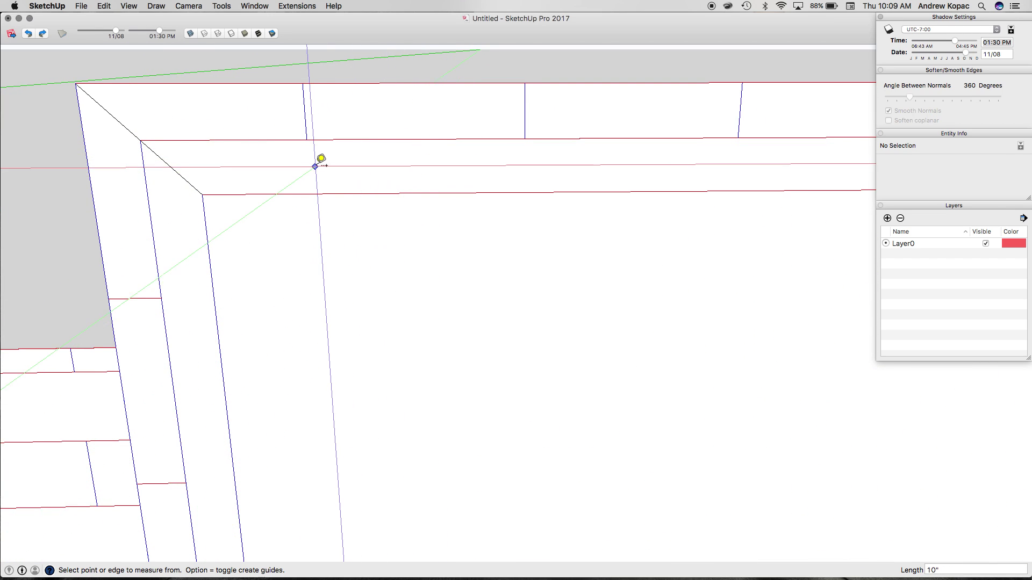
scroll(317, 163, "down", 5)
scroll(313, 160, "up", 6)
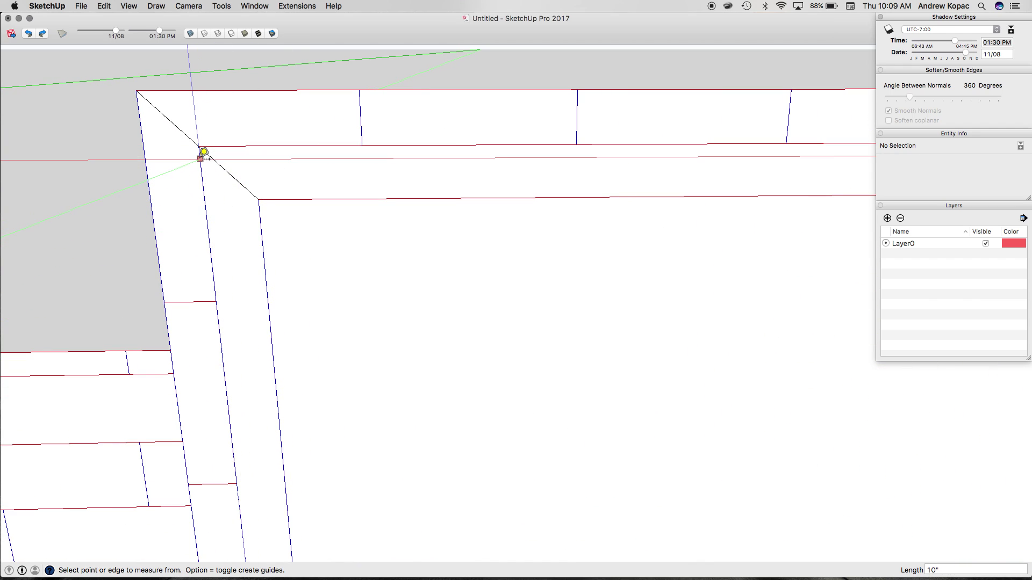
- Try a guide 8" from the inner strip's outer left edge and undo the last guide
left_click(200, 162)
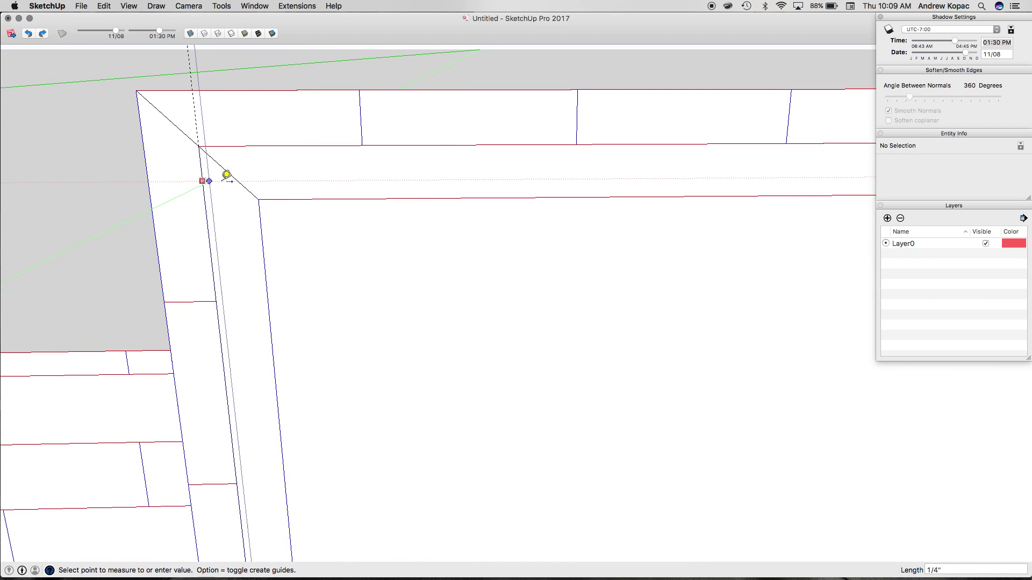
type("8")
key("Return")
scroll(254, 203, "down", 1)
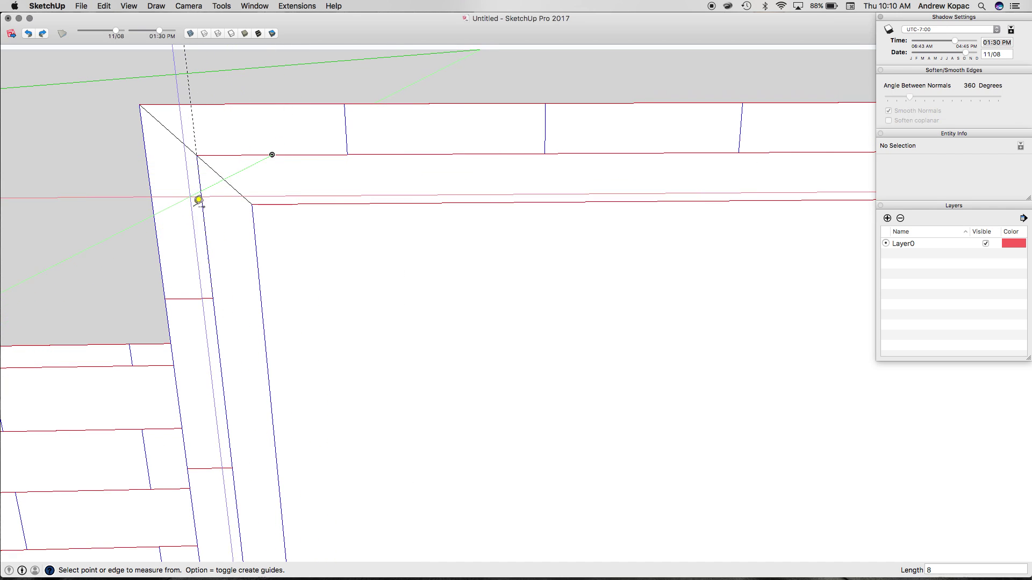
key("super+z")
- Draw 2" joint lines across the inner strip's top side at the midpoints of the two leftmost bricks above
key("l")
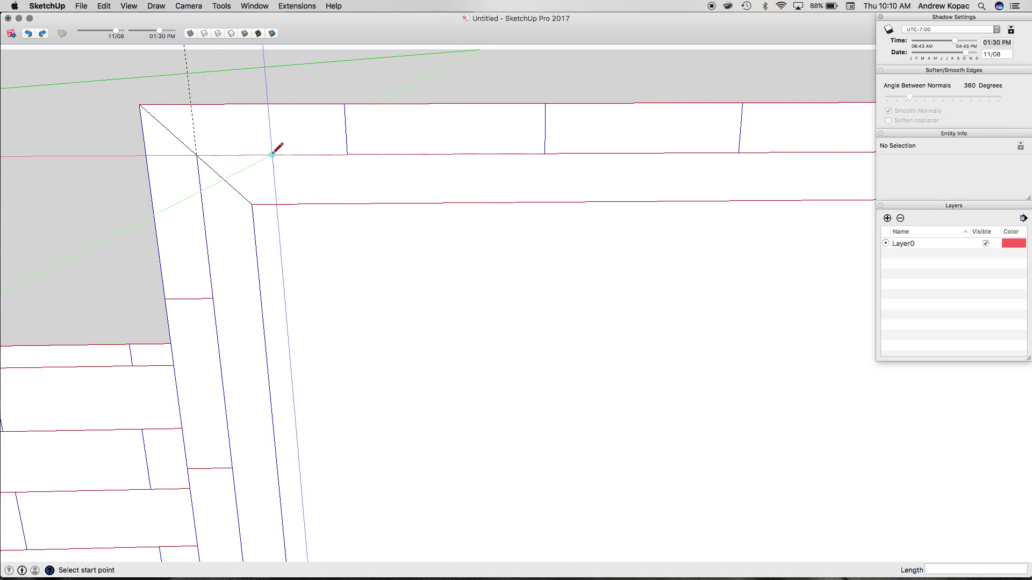
left_click(276, 204)
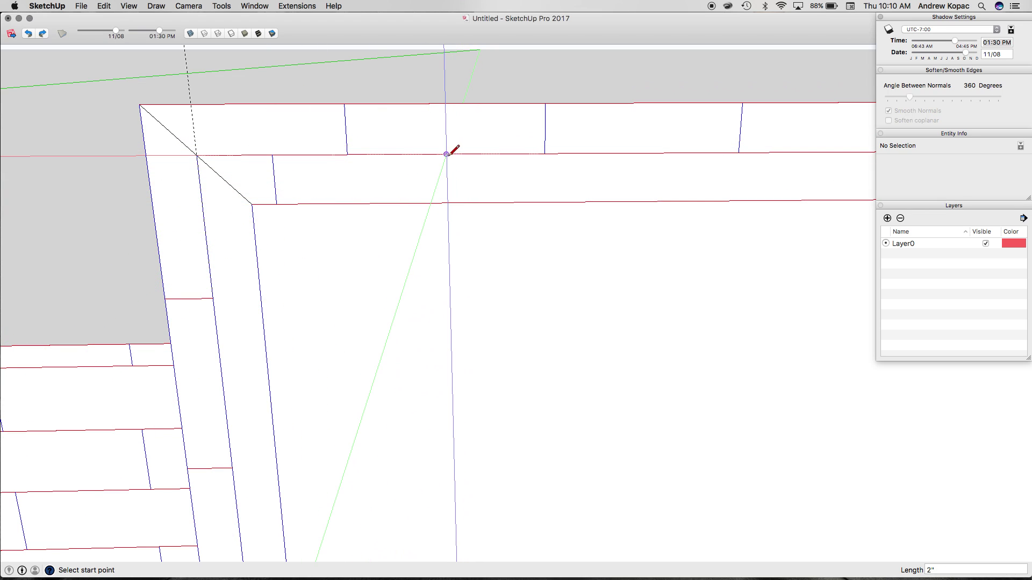
left_click(447, 202)
scroll(188, 224, "down", 5)
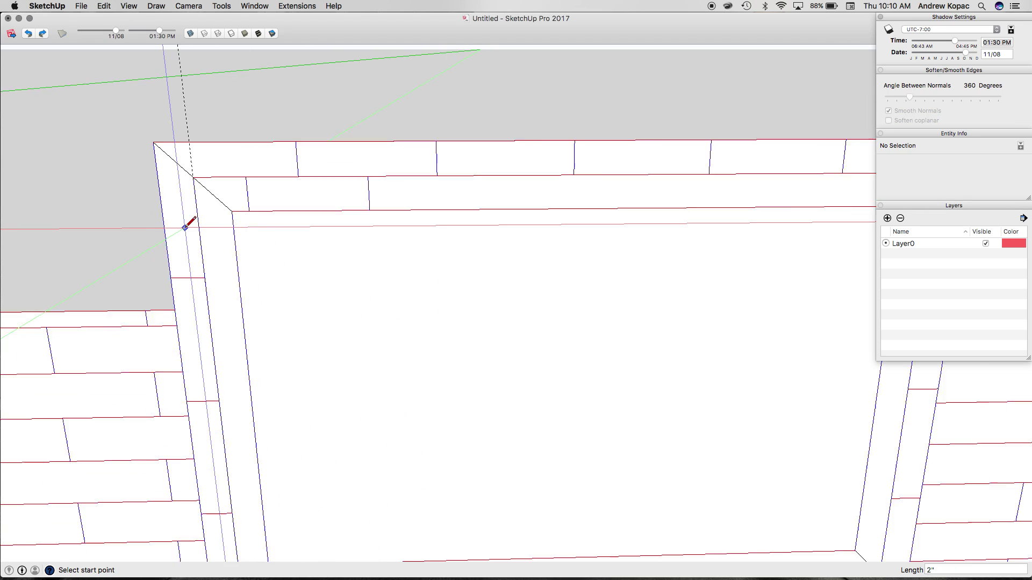
scroll(230, 230, "up", 3)
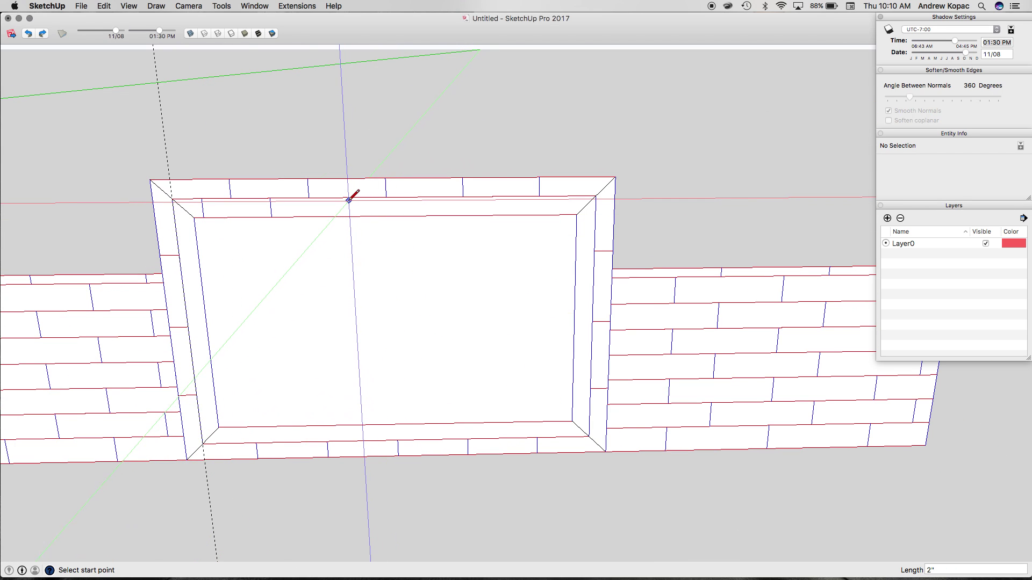
- Draw 2" joint lines across the inner strip's top side at the midpoints of the remaining four bricks above
left_click(348, 198)
left_click(349, 217)
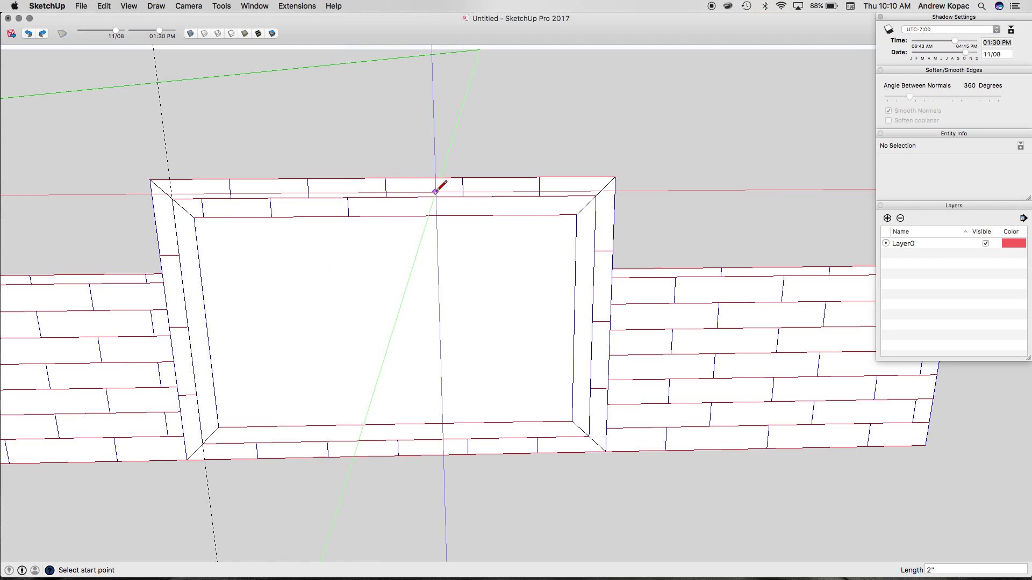
left_click(425, 196)
left_click(425, 215)
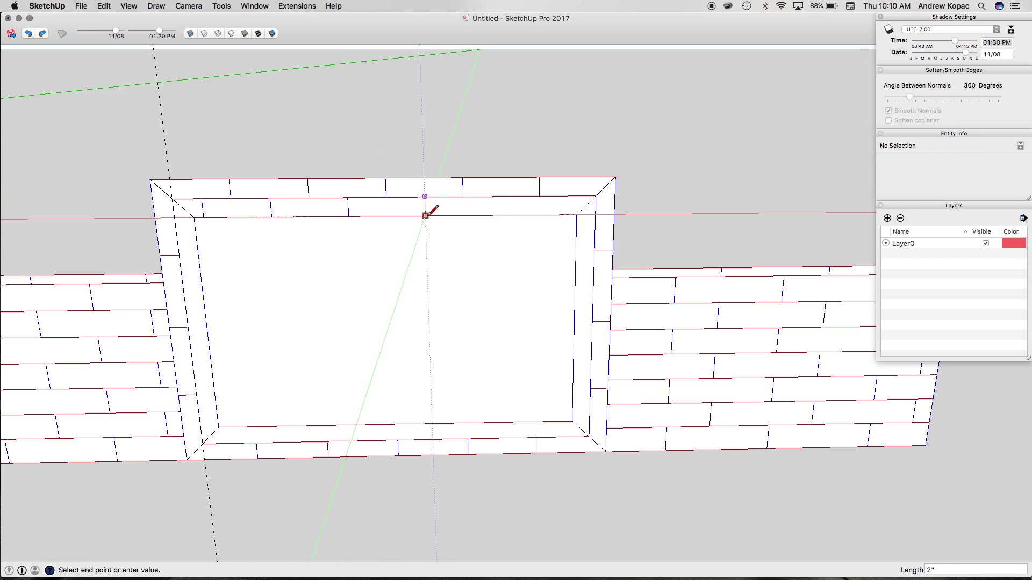
left_click(501, 196)
left_click(501, 216)
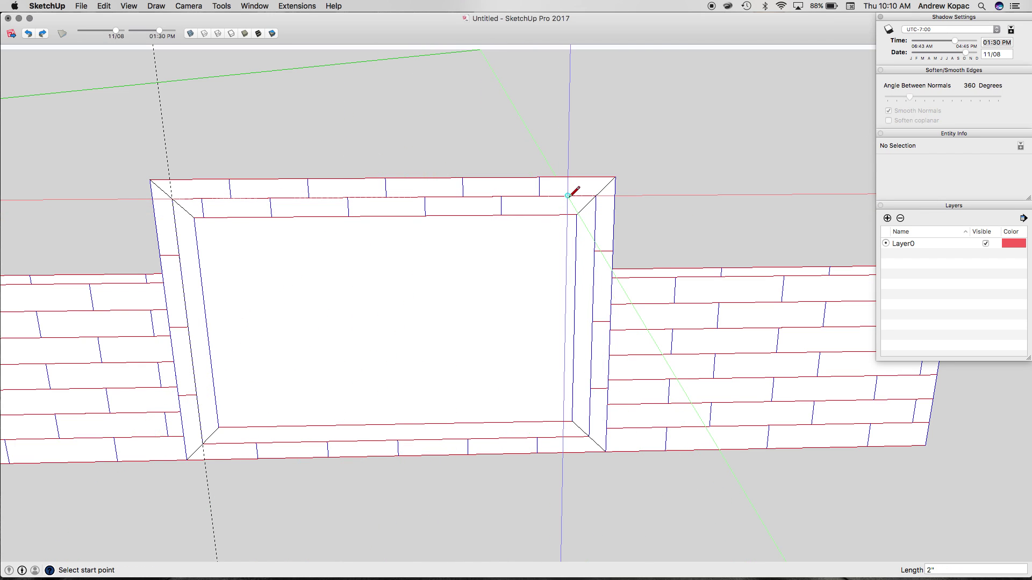
left_click(567, 196)
left_click(570, 215)
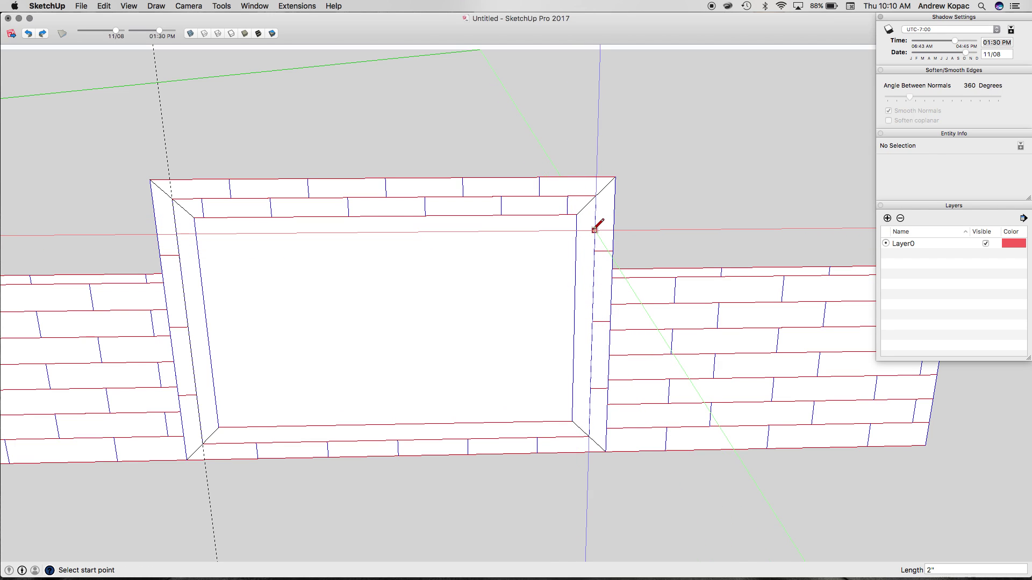
- Draw 2" joint lines across the inner strip's right side at the midpoints of the adjacent outer-strip bricks
left_click(595, 223)
left_click(576, 223)
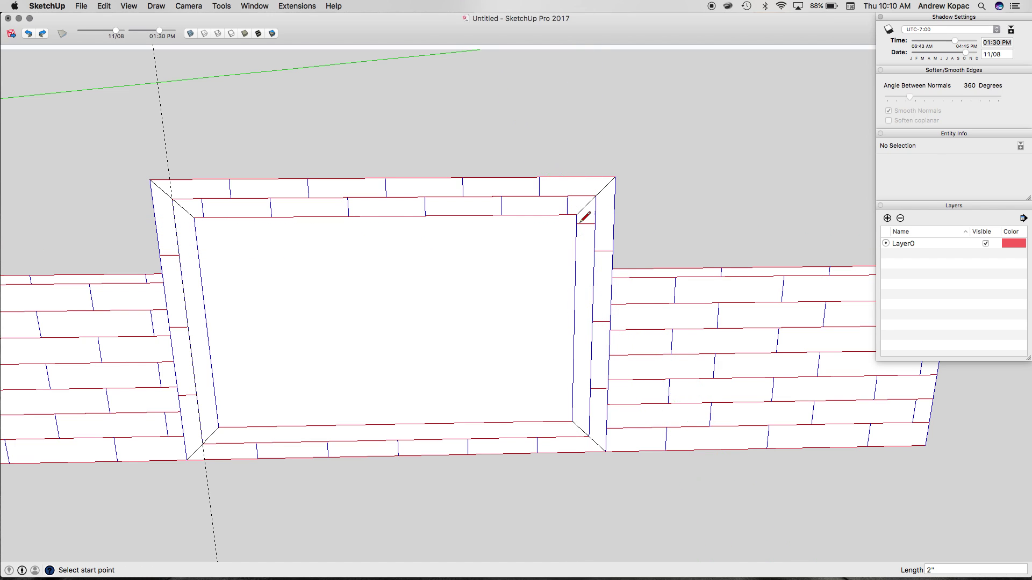
left_click(592, 287)
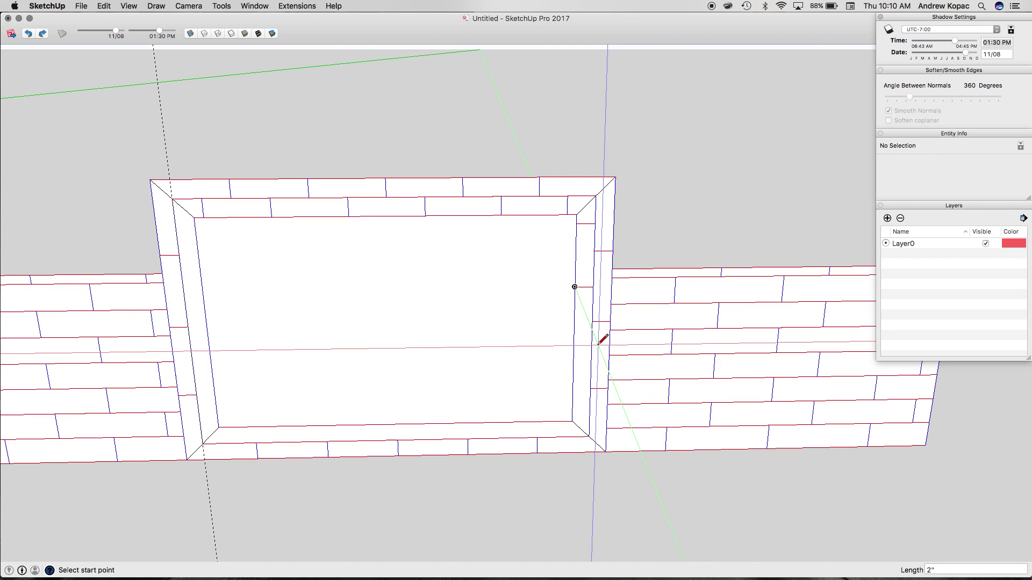
left_click(573, 356)
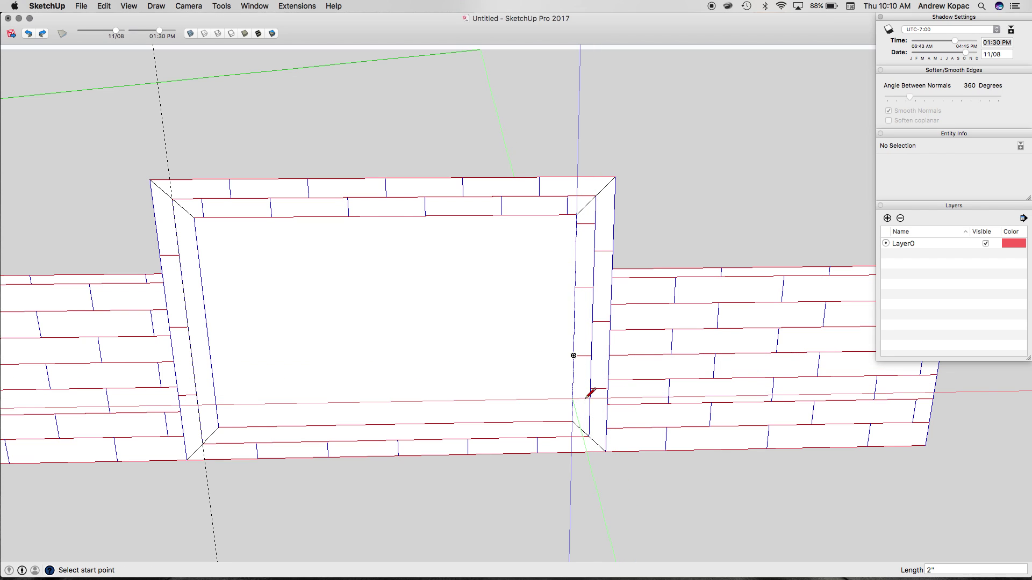
left_click(589, 412)
left_click(572, 412)
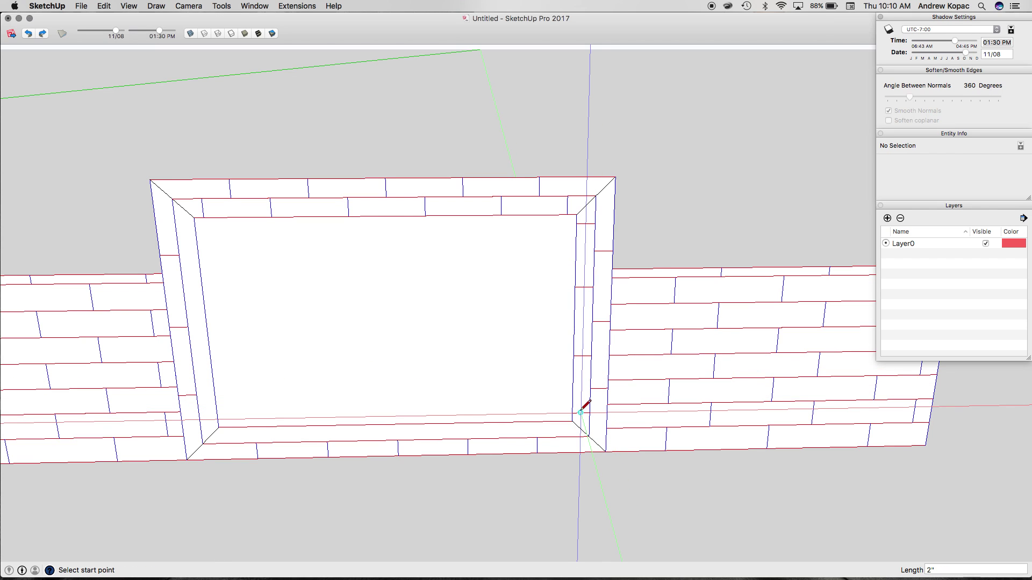
- Copy the joint lines from the inner strip's right side to its left side
key("space")
left_click(583, 413)
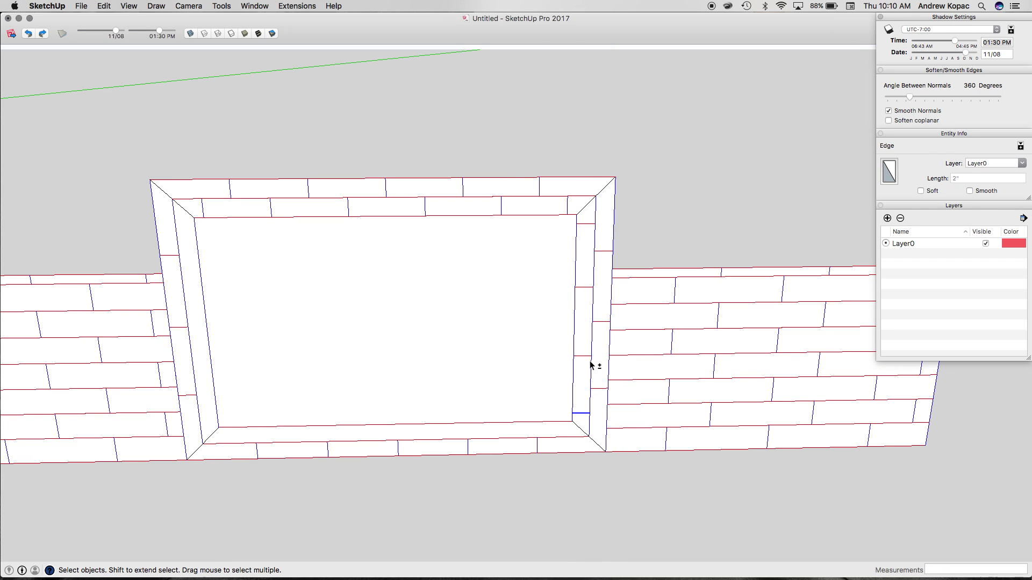
left_click(576, 223)
key("alt")
left_click(178, 229)
- Copy the six joint lines of the inner strip's top side 2' 2" down to its bottom side and save the model
left_click(568, 196)
key("alt")
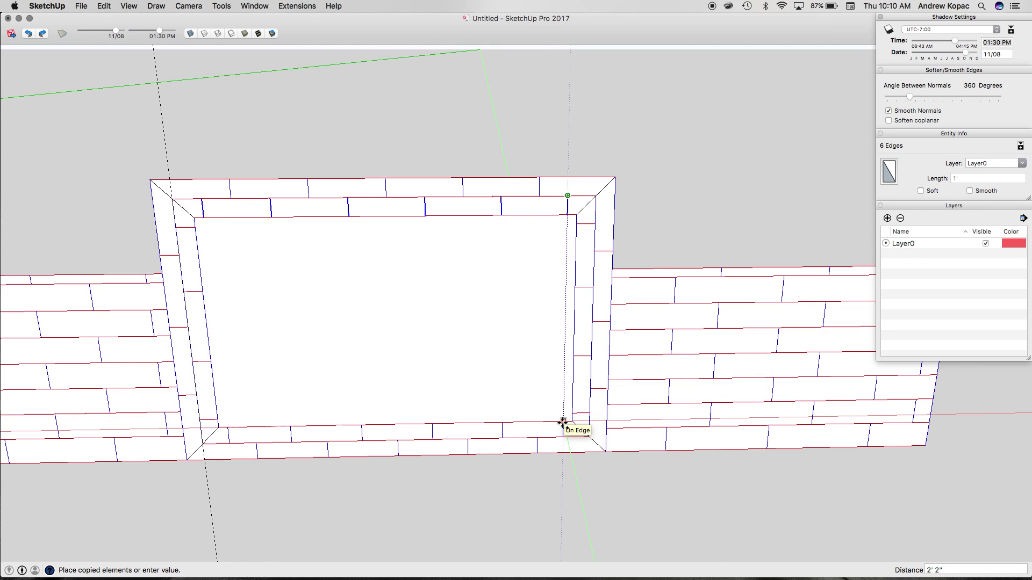
left_click(562, 423)
key("super+s")
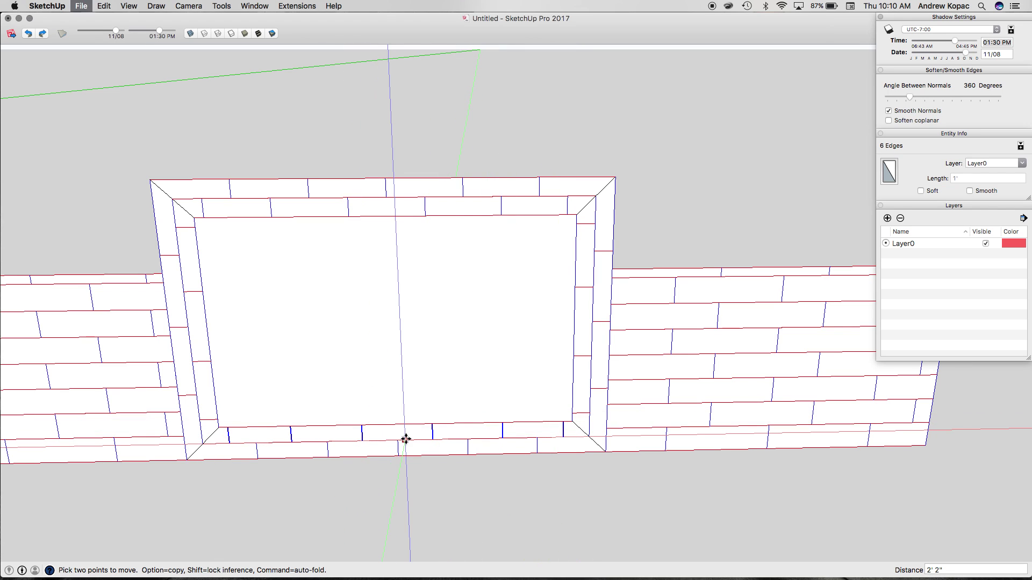
- Examine the double brick border from several angles and compare it with the single-border panel on the other wall
key("o")
scroll(375, 277, "down", 5)
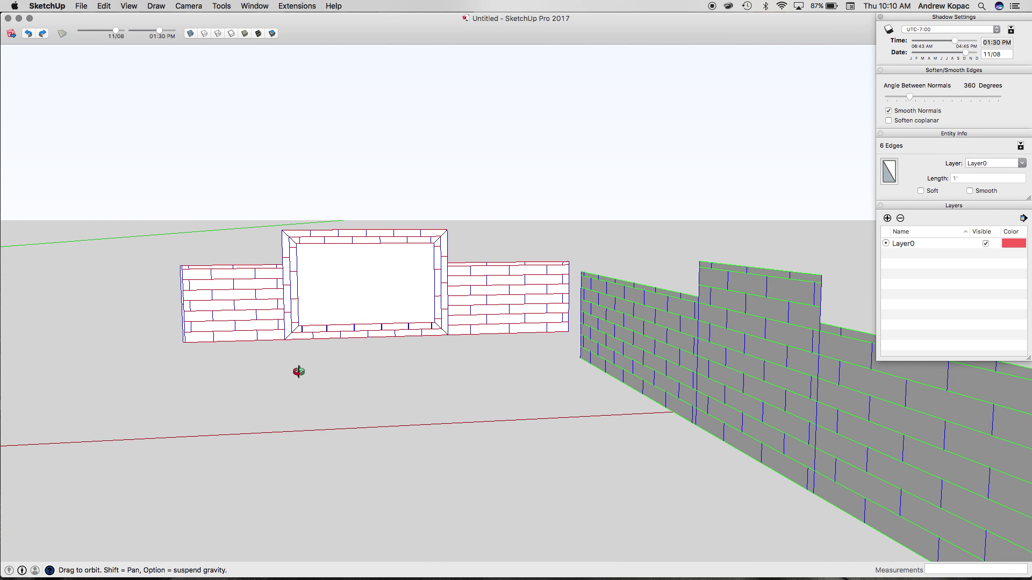
key("space")
scroll(313, 325, "up", 4)
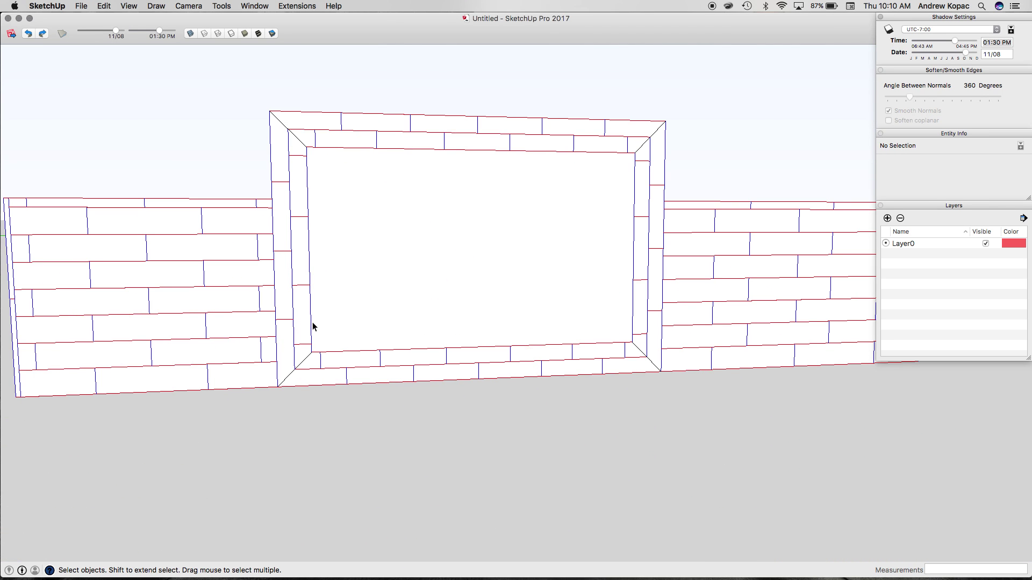
scroll(357, 301, "down", 5)
scroll(398, 313, "up", 4)
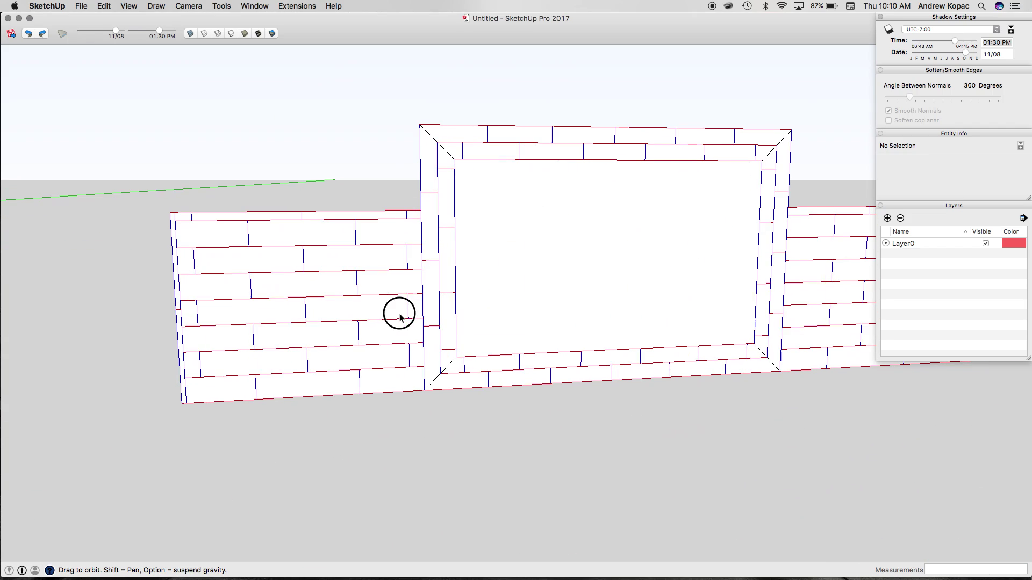
scroll(610, 262, "down", 5)
scroll(609, 262, "down", 3)
scroll(80, 281, "up", 6)
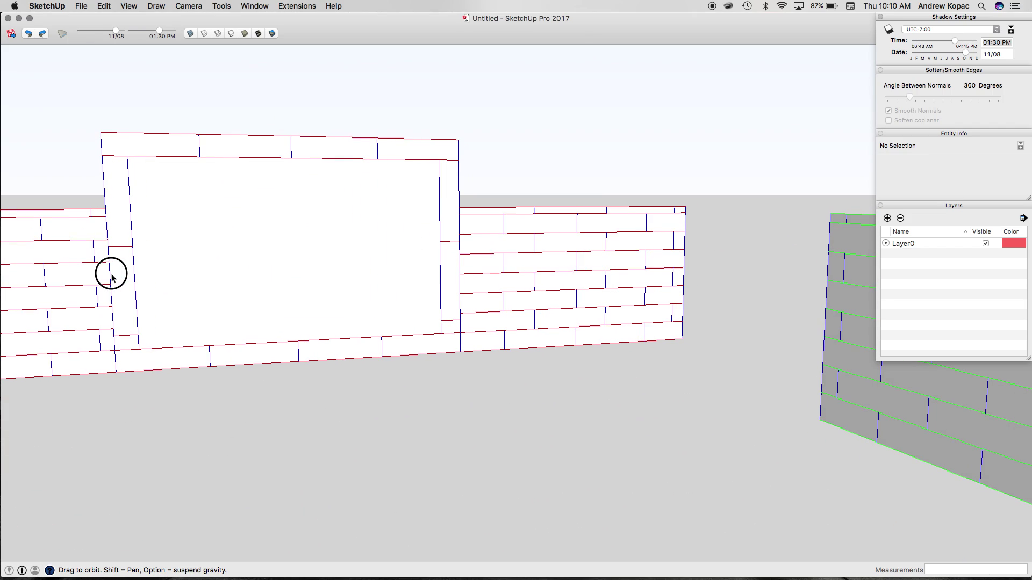
left_click_drag(111, 278, 99, 300)
scroll(201, 237, "down", 6)
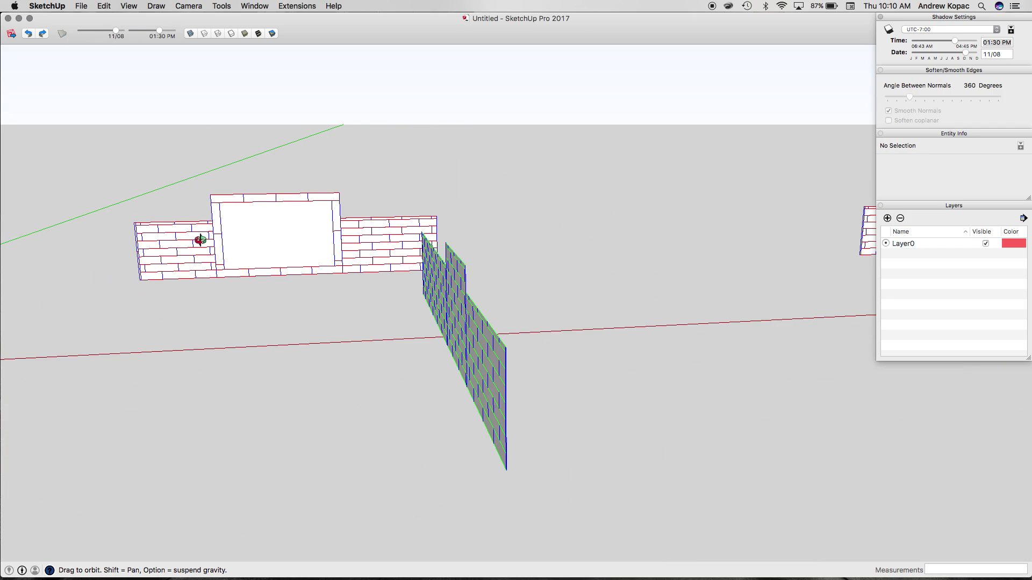
scroll(383, 241, "up", 3)
scroll(177, 232, "up", 5)
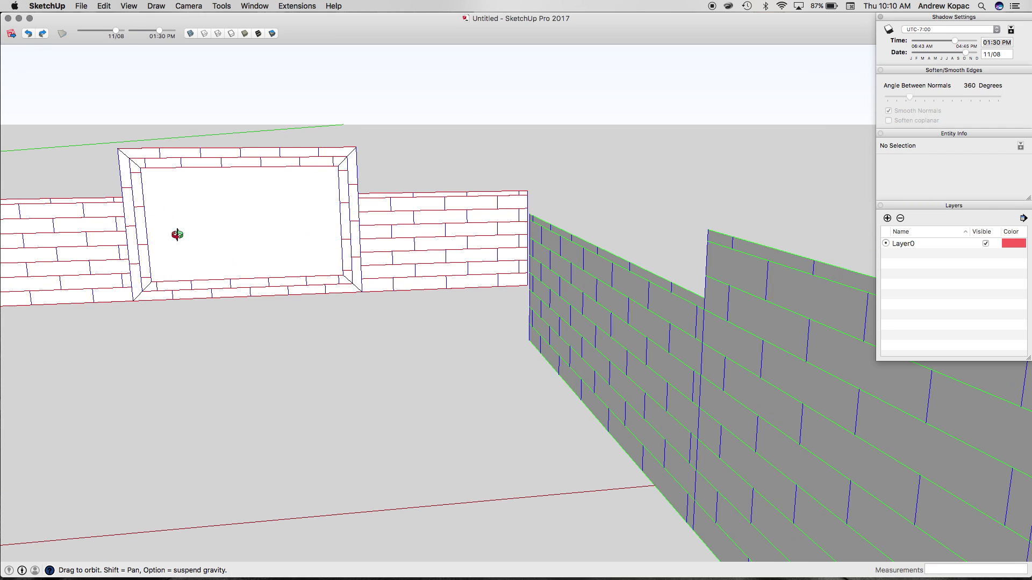
scroll(396, 279, "down", 4)
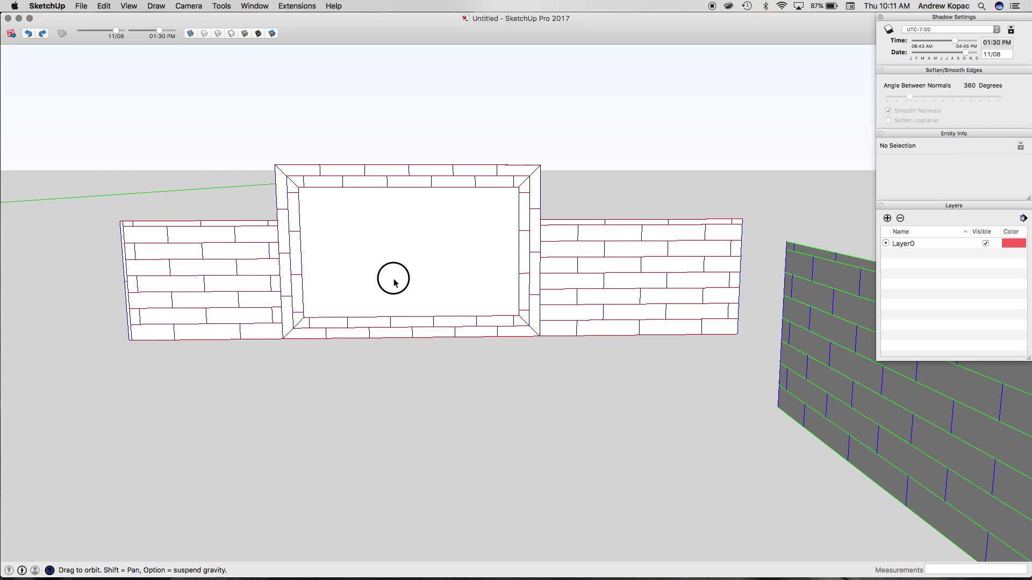
- Copy the leftmost brick of the single border's bottom row into the empty centre panel
left_click_drag(394, 279, 400, 294)
scroll(481, 281, "down", 10)
scroll(203, 272, "up", 10)
left_click_drag(269, 275, 283, 283)
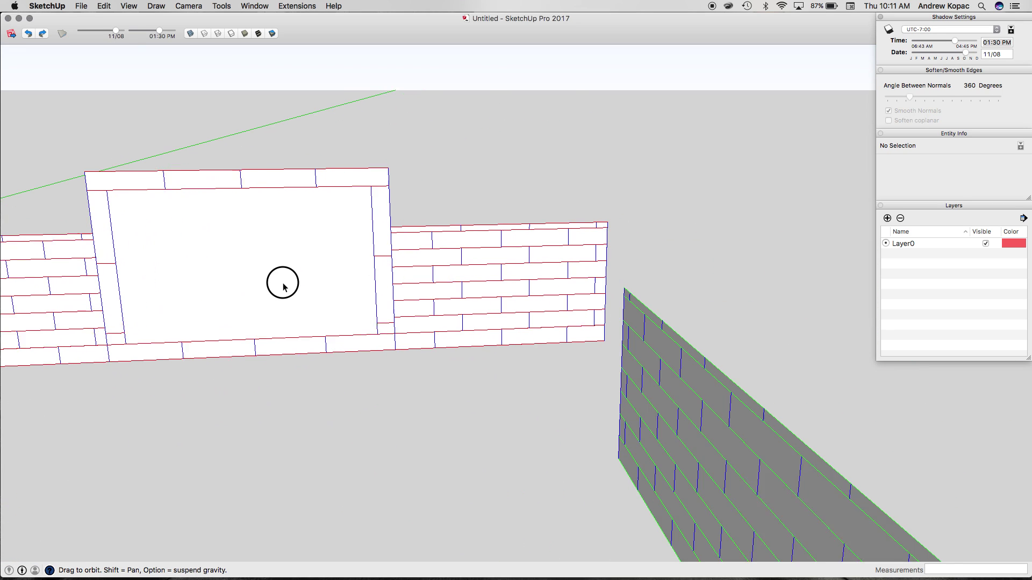
scroll(124, 314, "up", 8)
scroll(207, 389, "down", 6)
key("space")
left_click(238, 395)
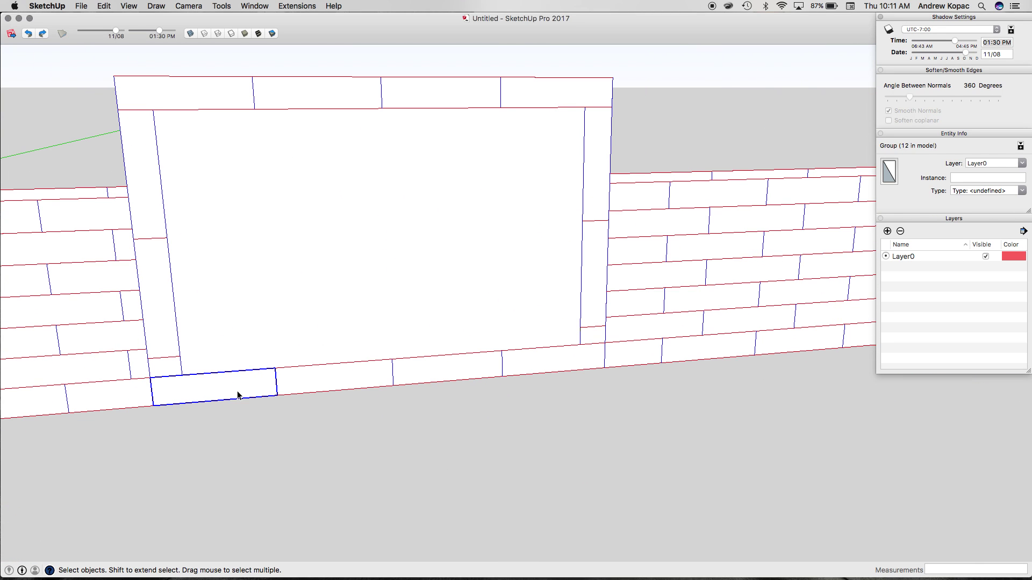
left_click(237, 392)
key("alt")
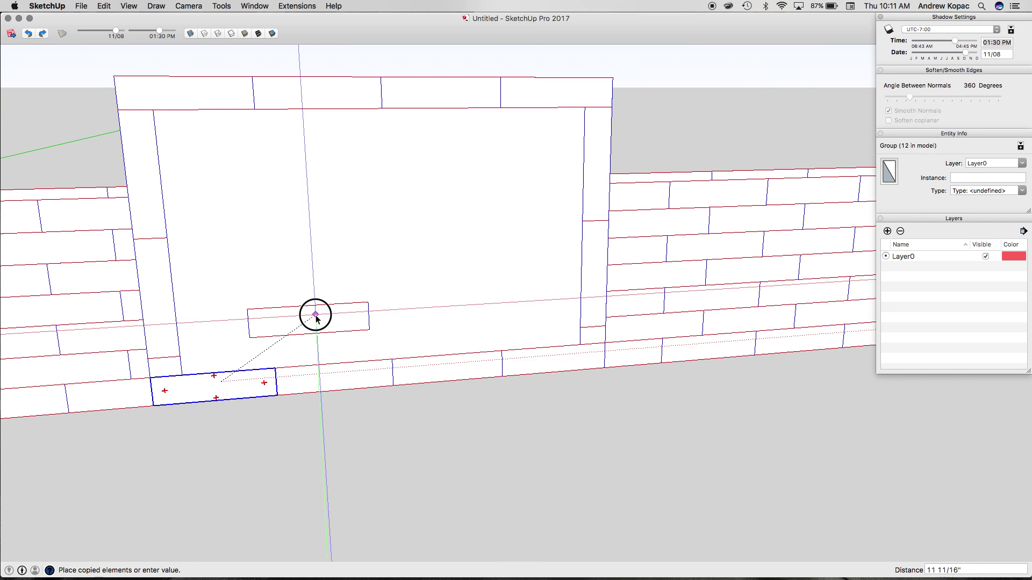
left_click(322, 325)
- Rotate the copied brick to a diagonal within the panel's plane and cut it to the clipboard
key("q")
left_click(290, 324)
left_click(339, 322)
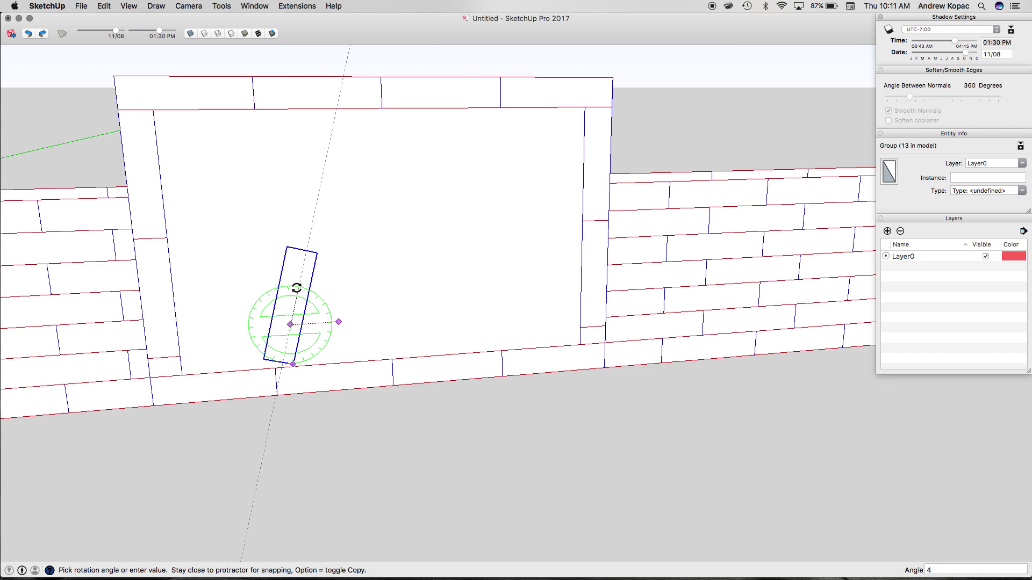
left_click(296, 290)
scroll(349, 320, "down", 6)
key("space")
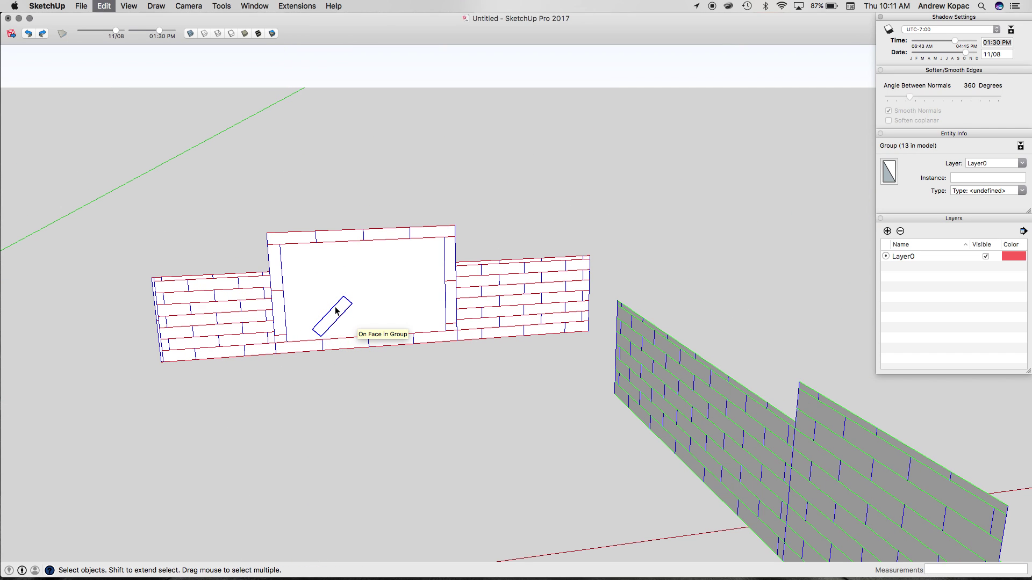
key("Delete")
- Draw a 3' 6" by 2' 2" rectangle filling the panel inside the single brick border
scroll(301, 319, "down", 7)
scroll(295, 307, "up", 8)
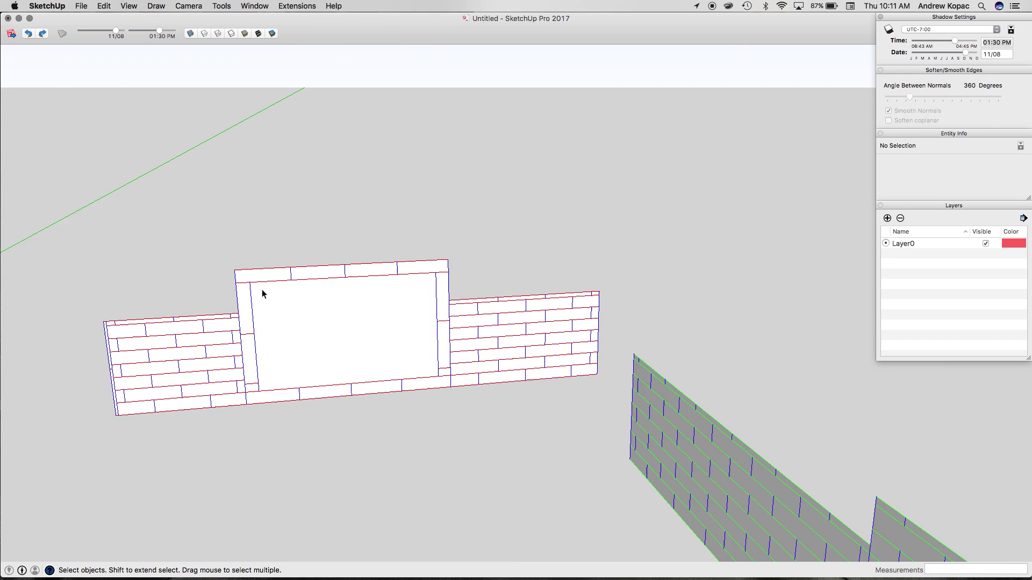
scroll(262, 290, "up", 3)
key("r")
left_click(241, 278)
left_click(567, 437)
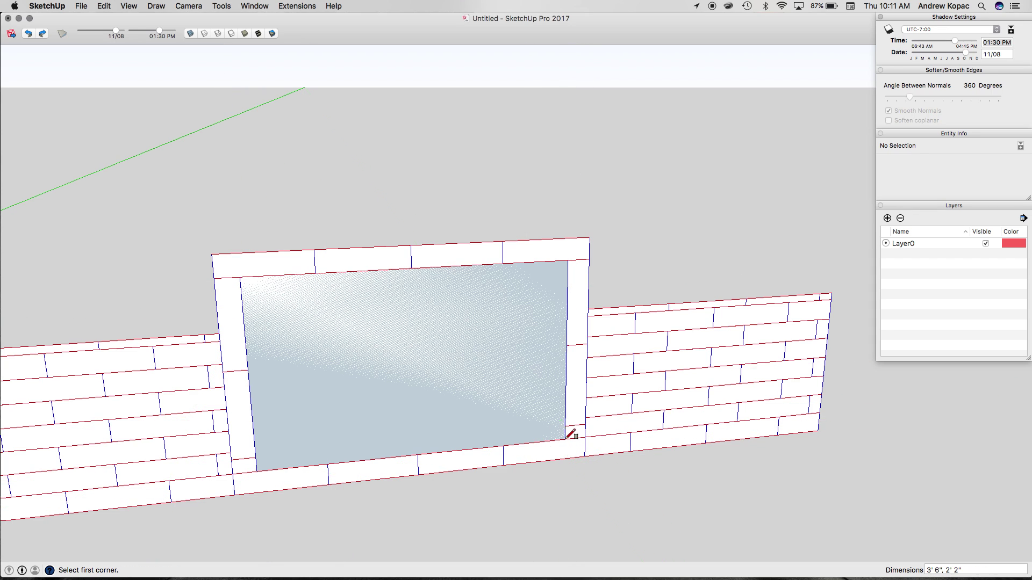
- Group the panel rectangle, open it for editing, and paste the diagonal brick onto its face
key("space")
left_click(425, 380)
double_click(425, 380)
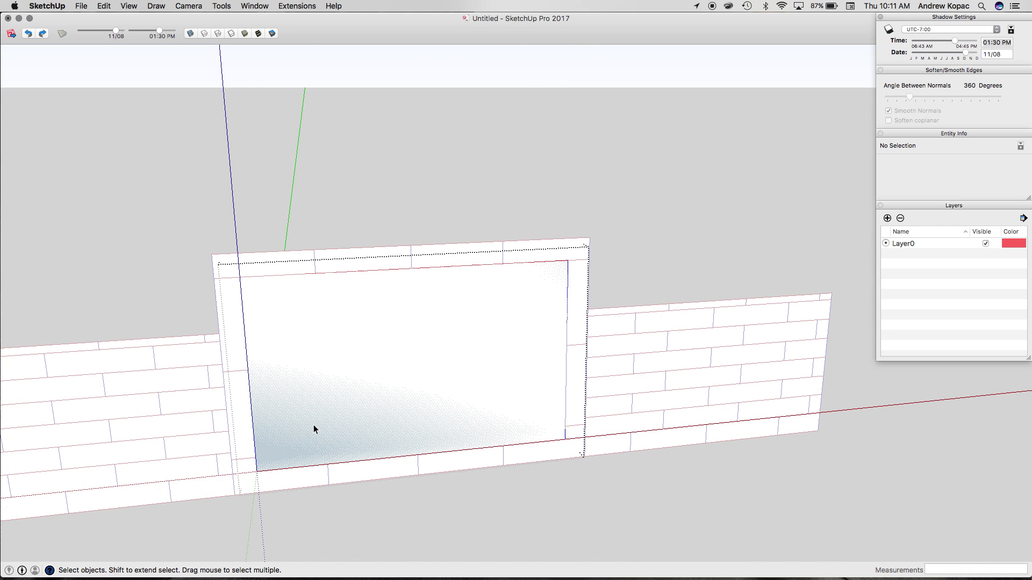
key("super+v")
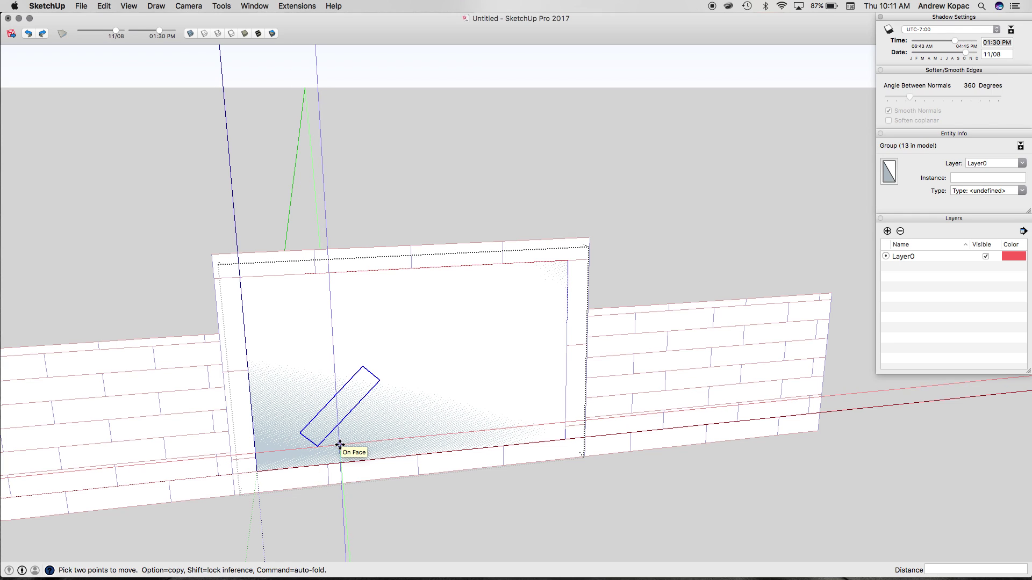
left_click(340, 445)
- Try a copy of the diagonal brick rotated 180° and undo it
key("q")
left_click(379, 340)
left_click(431, 349)
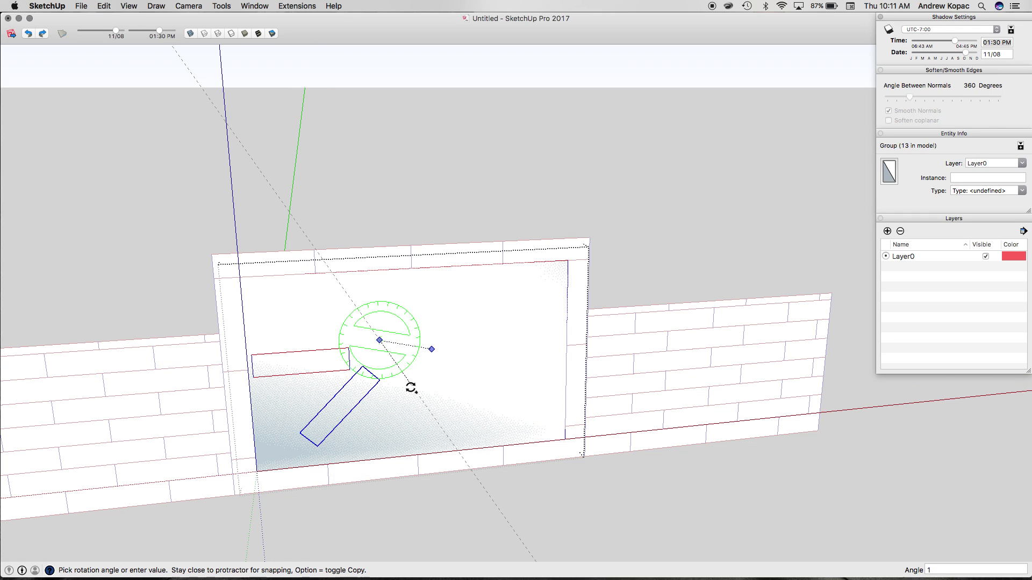
left_click(410, 388)
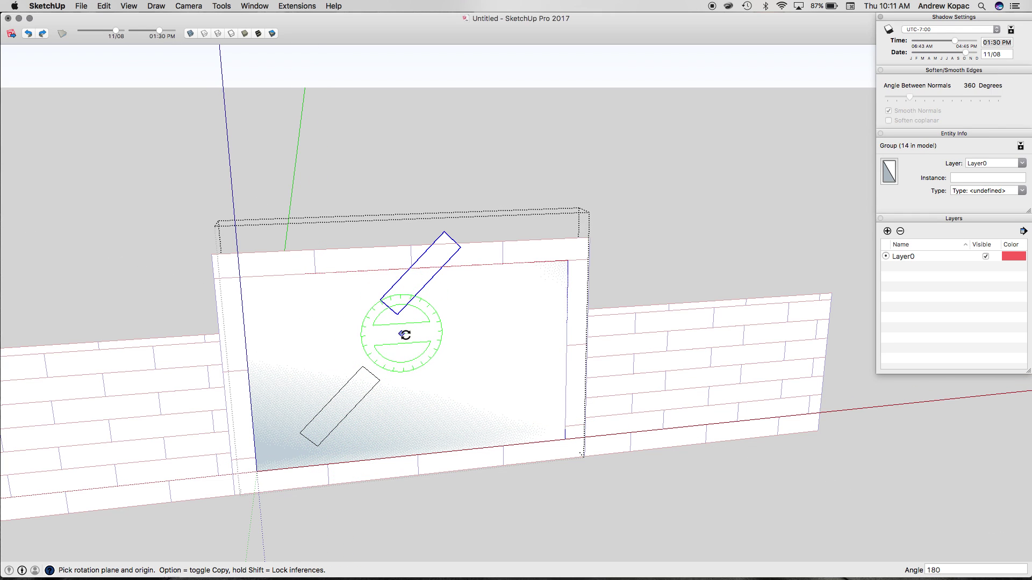
key("super+z")
key("space")
- Make a copy of the diagonal brick rotated by 90° in the panel's plane
left_click(356, 385)
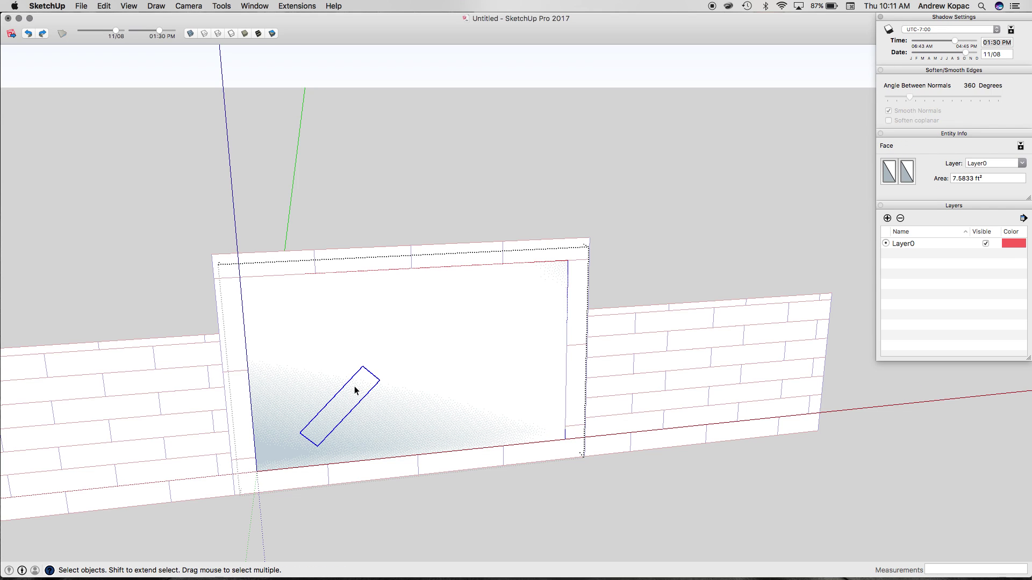
key("q")
left_click(335, 339)
left_click(398, 335)
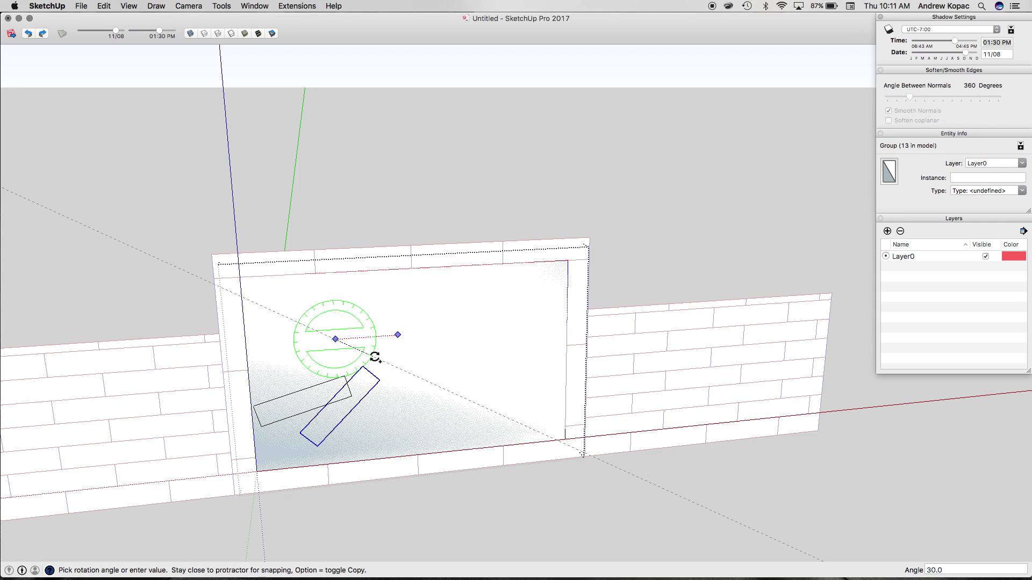
type("90")
key("Return")
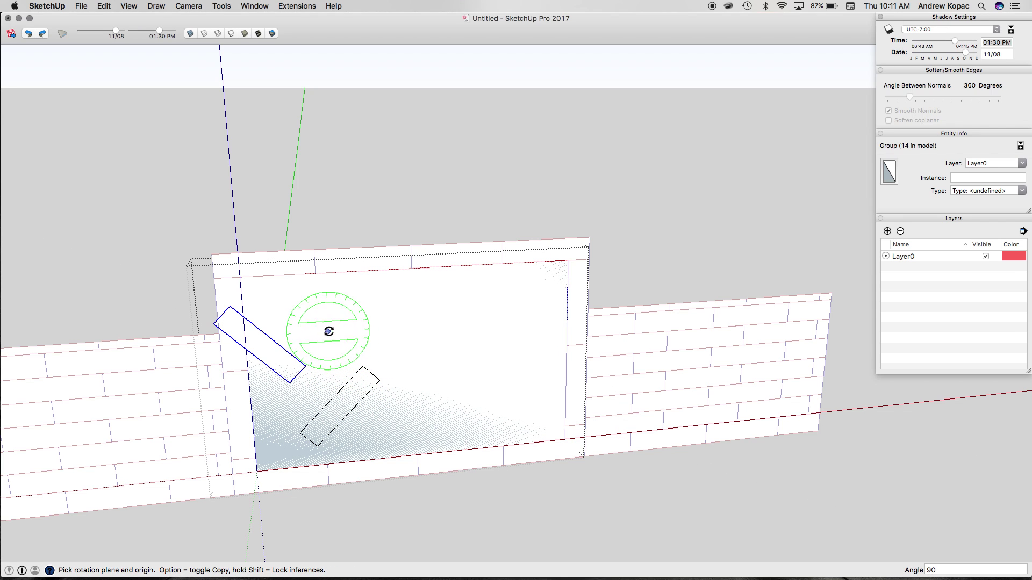
- Move the rotated brick against the upper end of the first diagonal brick so the two form a chevron
key("m")
left_click(214, 324)
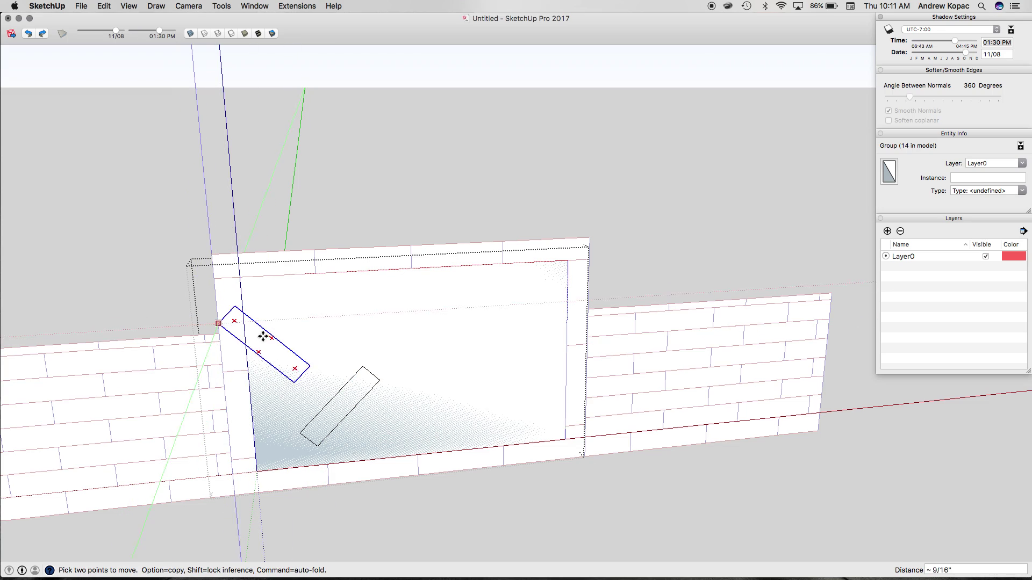
scroll(394, 376, "up", 5)
left_click(334, 387)
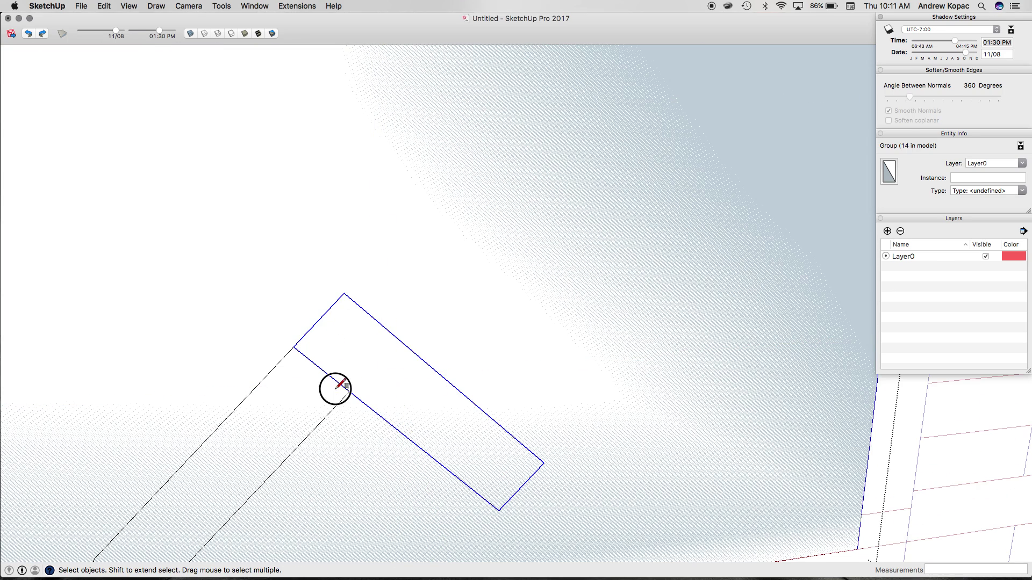
- Copy the two-brick chevron about 4 1/4" down, placing its peak at the original chevron's inner corner
left_click(344, 294)
key("alt")
left_click(347, 394)
- Copy the lower chevron to the right, joining its lower-left corner to the inner corner at the upper chevron's right end
scroll(357, 286, "down", 6)
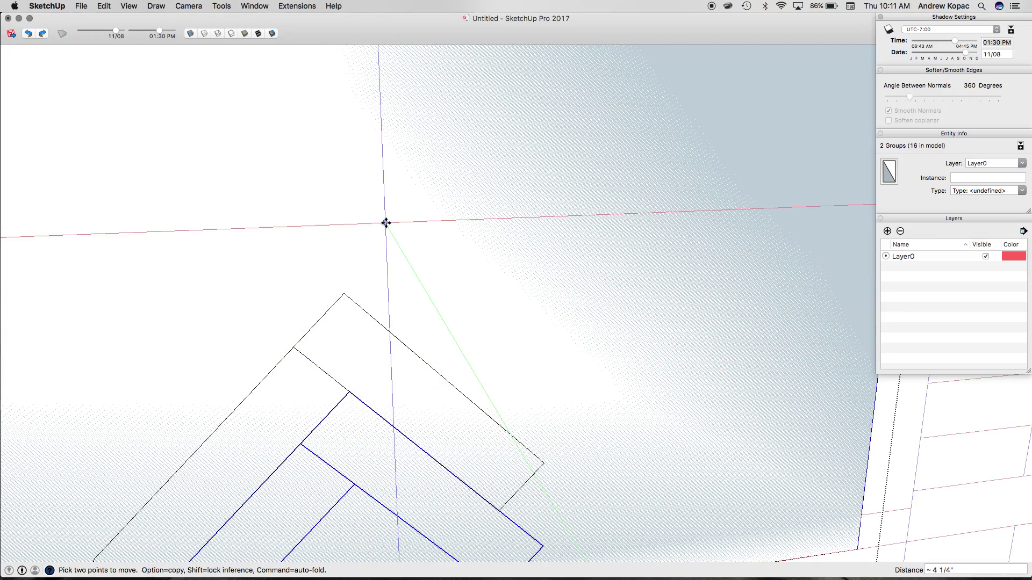
scroll(357, 295, "up", 6)
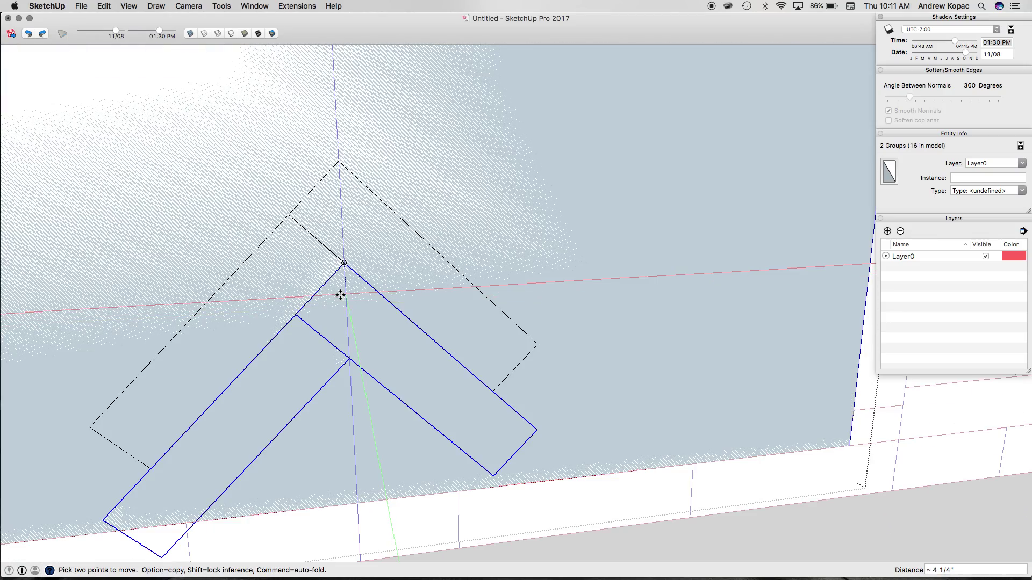
scroll(265, 289, "down", 4)
scroll(263, 289, "up", 3)
scroll(263, 289, "up", 3)
key("space")
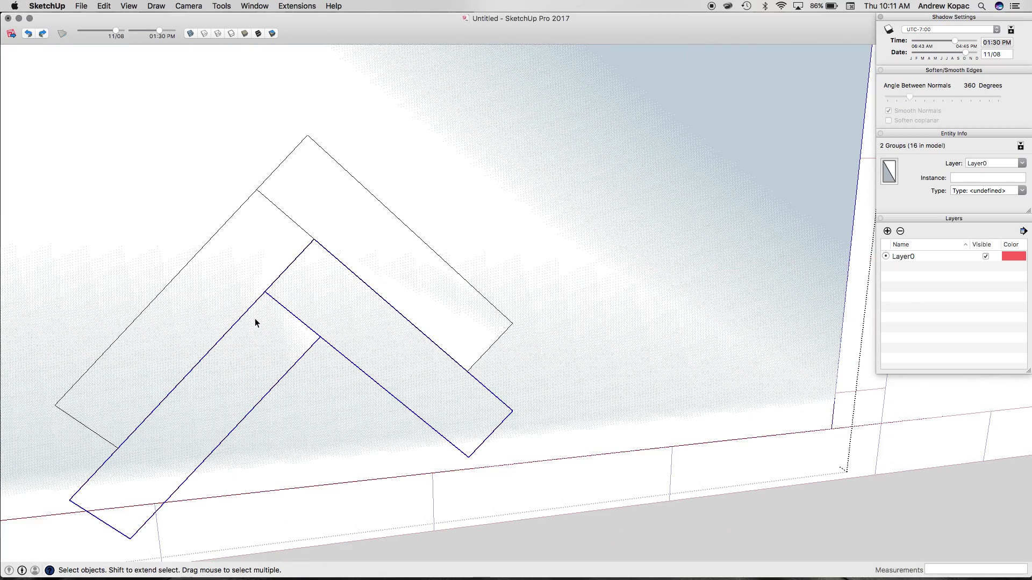
key("m")
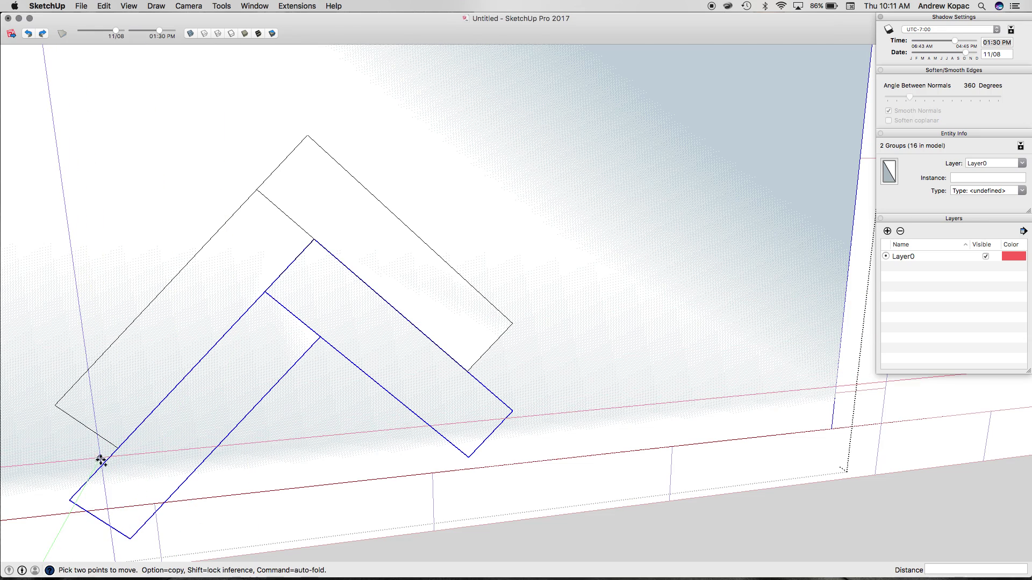
left_click(70, 500)
left_click(467, 371)
key("space")
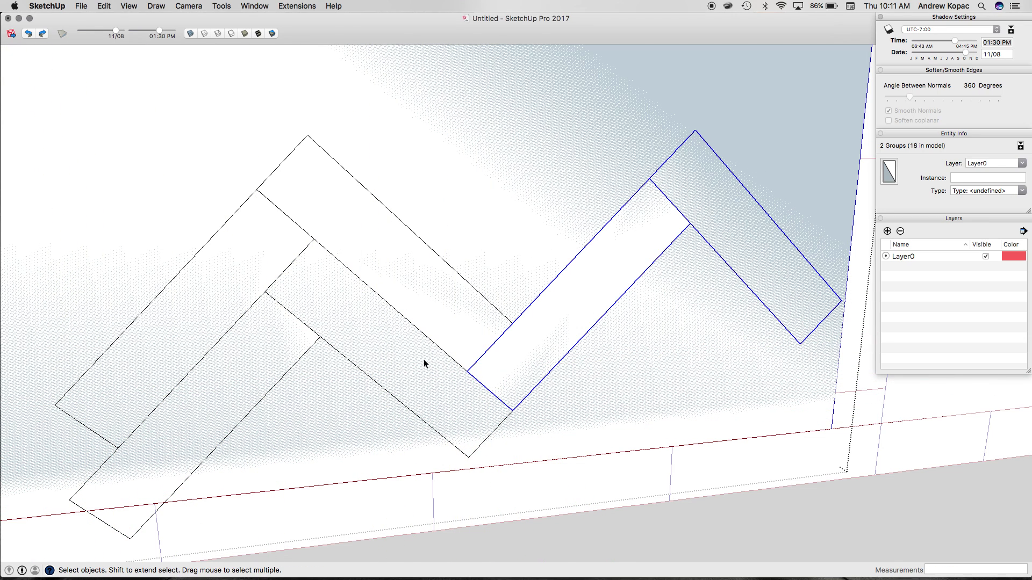
- Copy the lower-left chevron by its lower-left foot to the right-end corner of the upper-left chevron, stacking it above the right-hand chevron
left_click(442, 283)
left_click(243, 380)
left_click(344, 337, "shift")
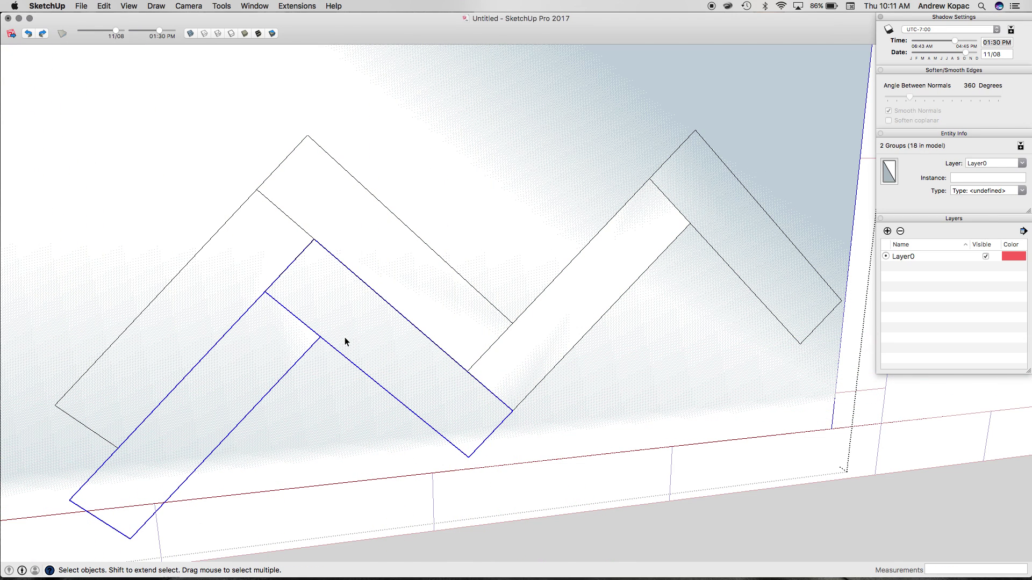
key("m")
key("alt")
left_click(130, 538)
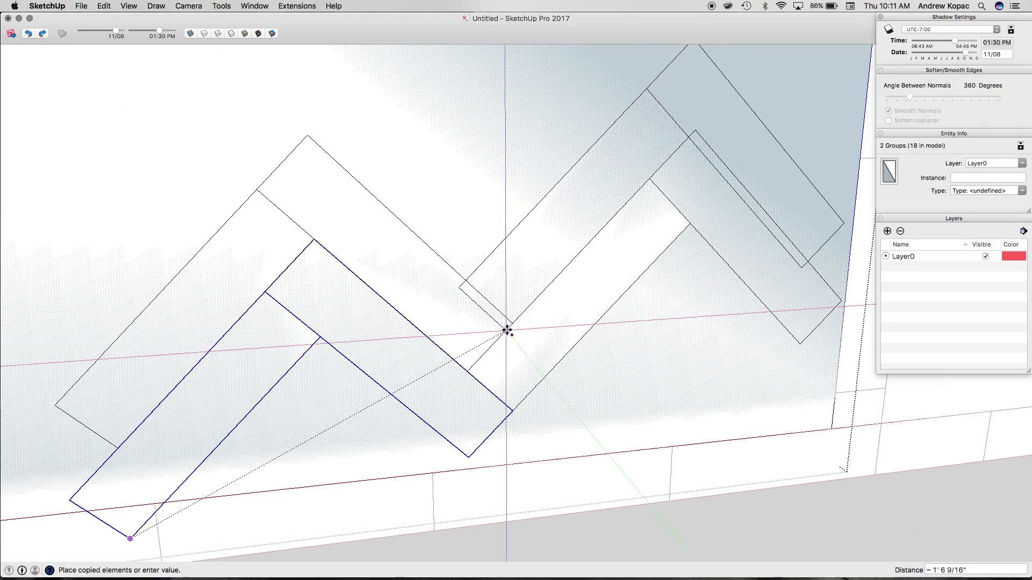
left_click(512, 323)
- Try to array the upper-right chevron as three copies 3" apart, stepping diagonally up and left along the adjoining brick
key("alt")
left_click(512, 323)
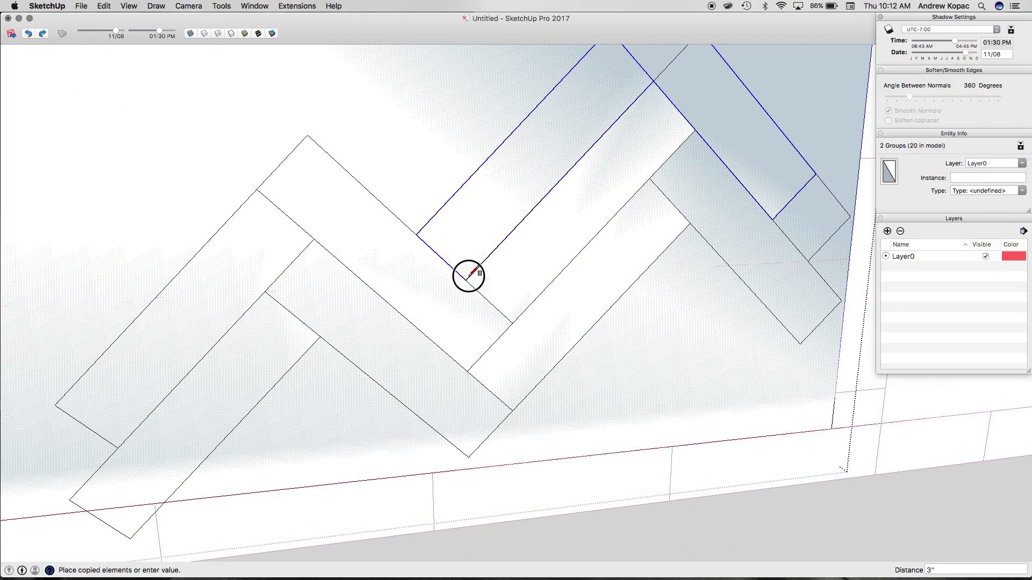
left_click(469, 276)
scroll(469, 276, "down", 6)
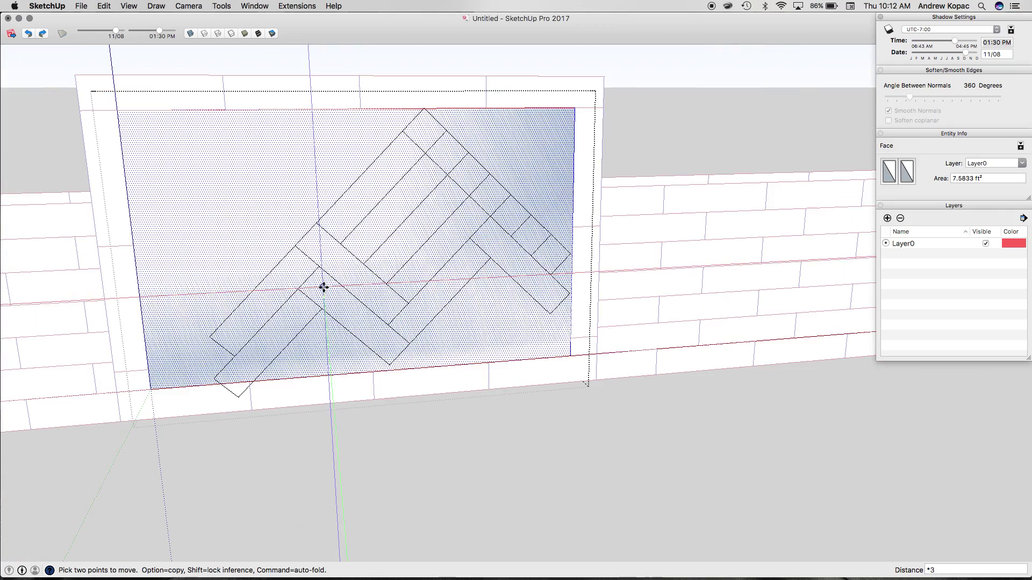
key("space")
left_click(345, 321)
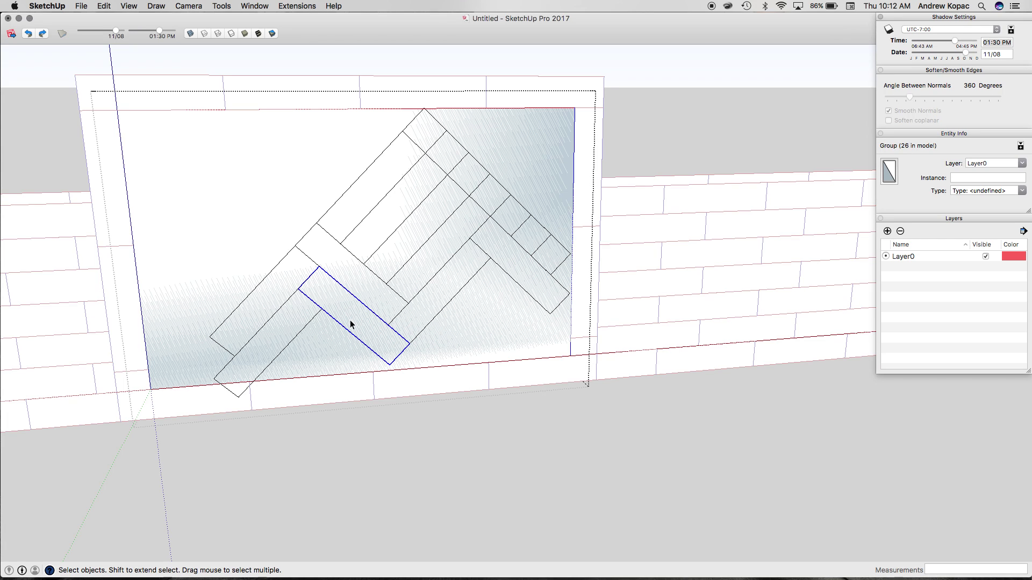
key("super+z")
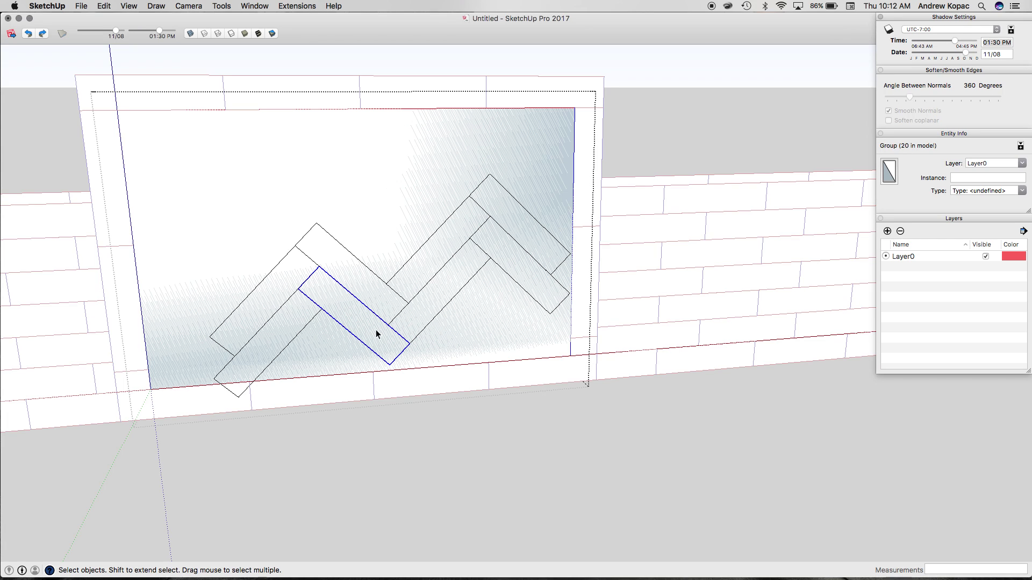
left_click(411, 291)
key("m")
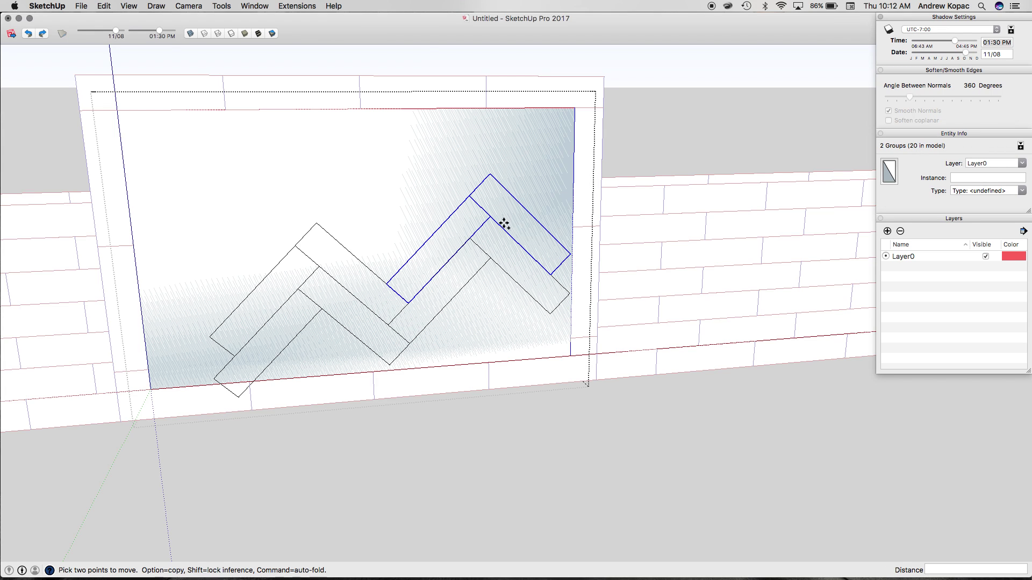
key("alt")
left_click(408, 303)
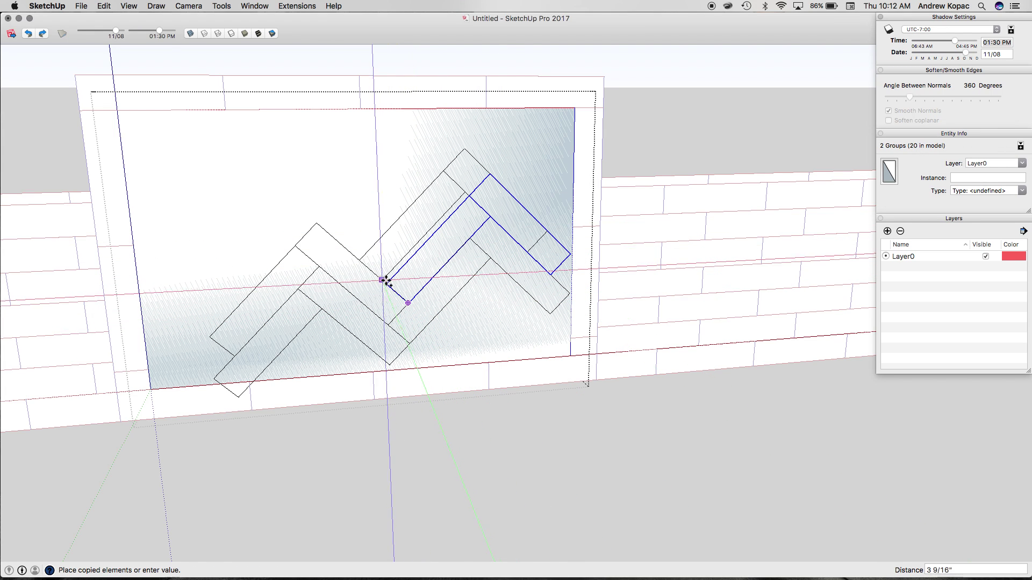
key("space")
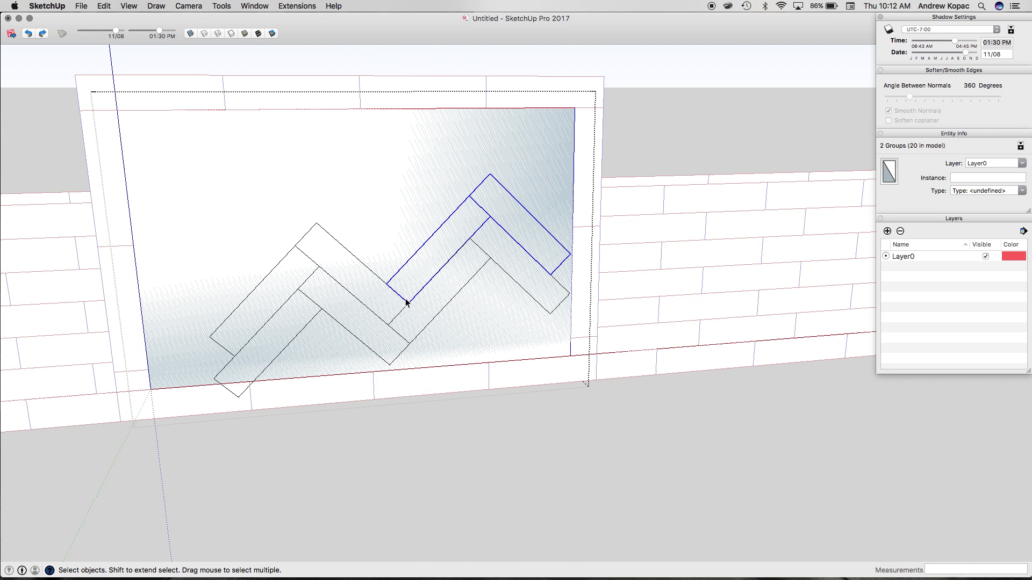
- Delete the four bricks forming the two right-hand chevrons, keeping only the pair of nested chevrons on the left
left_click(405, 299)
key("o")
mouse_move(451, 298)
left_mouse_down()
mouse_move(369, 235)
mouse_move(430, 274)
left_mouse_up()
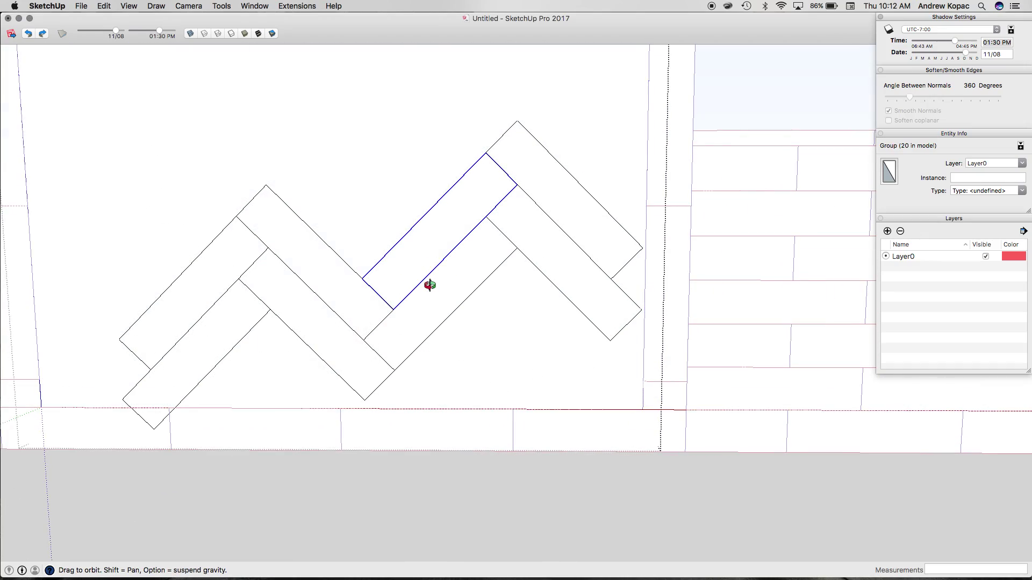
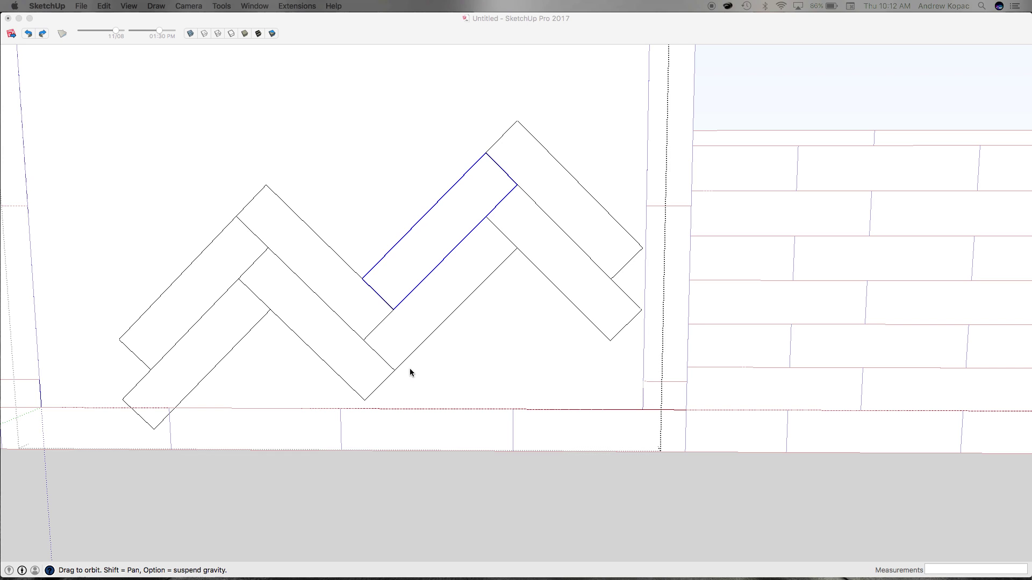
left_click(434, 305)
key("space")
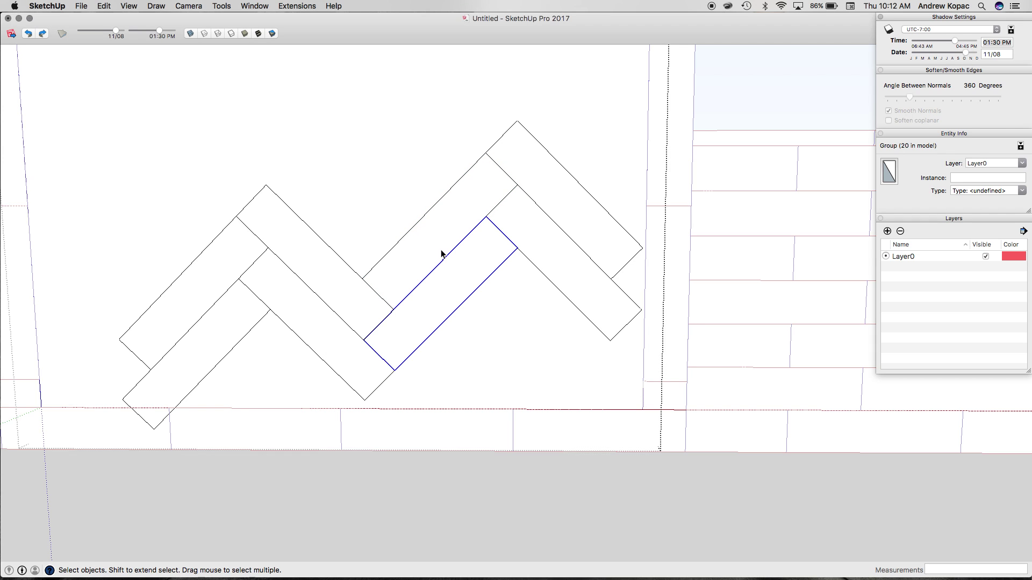
left_click(482, 228, "shift")
left_click(538, 226, "shift")
left_click(549, 182, "shift")
key("Delete")
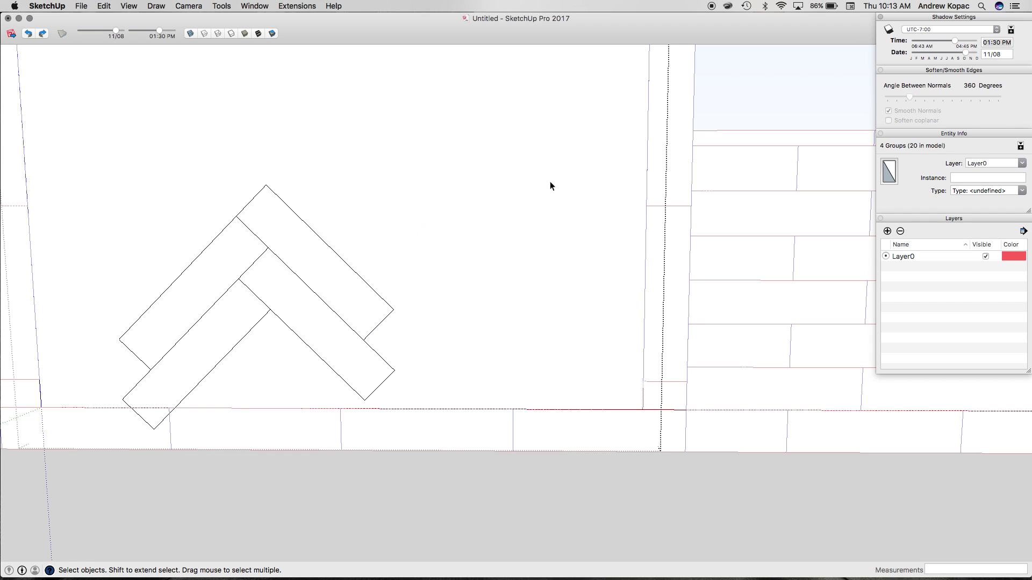
- Try deleting the panel face behind the remaining chevrons
left_click(550, 181)
scroll(434, 312, "down", 6)
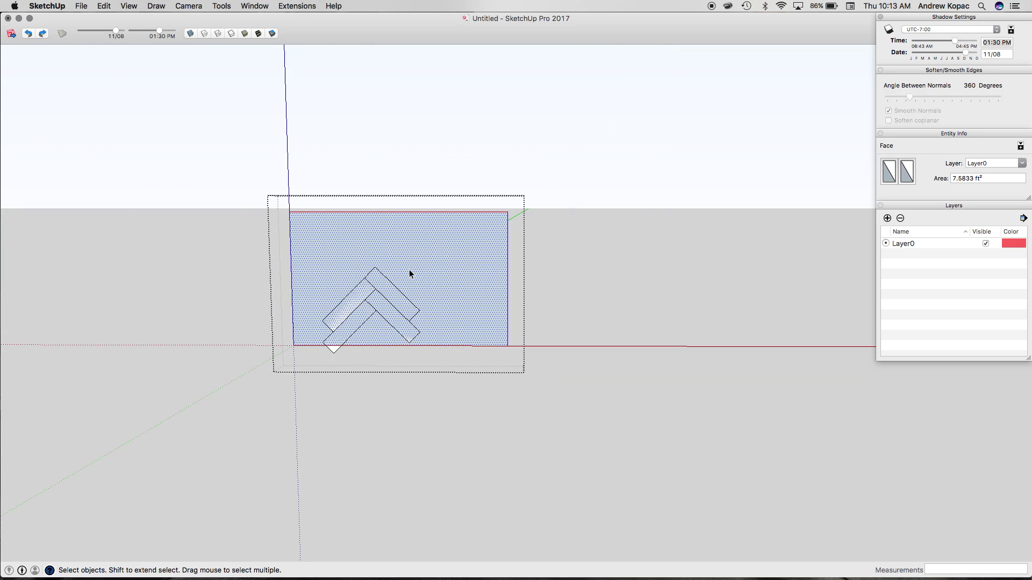
key("Delete")
scroll(338, 317, "up", 5)
key("super+z")
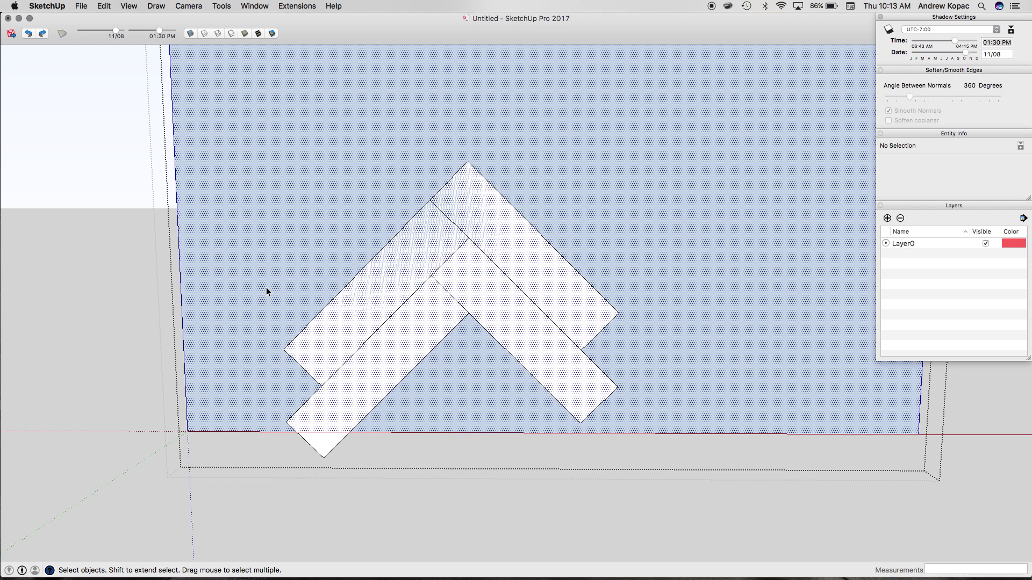
- Reverse the large backing rectangle's face, and group that face together with its edges
right_click(266, 287)
left_click(302, 380)
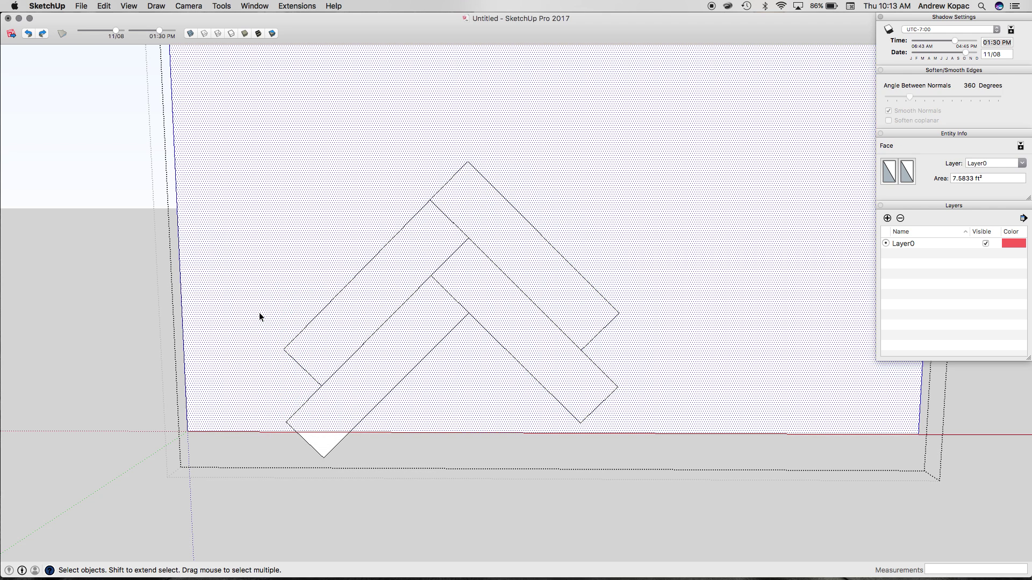
left_click(394, 292)
double_click(259, 297)
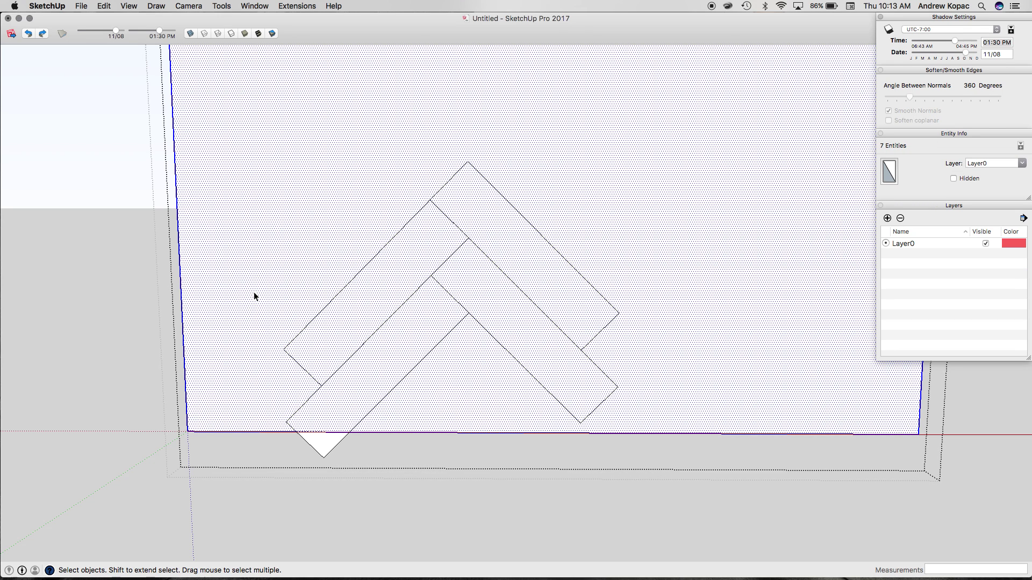
- Delete the herringbone tiles on the backing rectangle, keeping only the lower tile that slopes down to the right
left_click(385, 316)
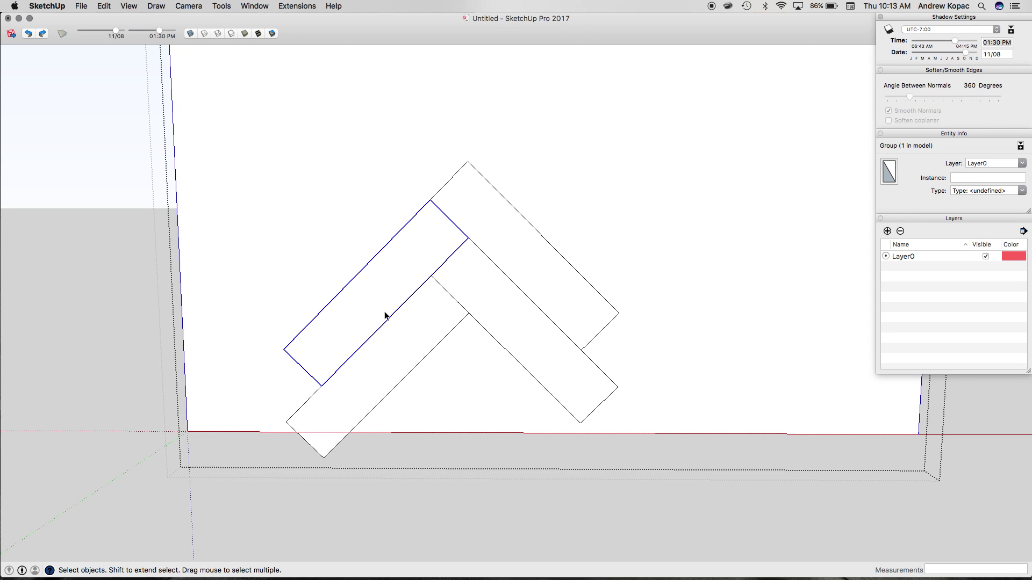
left_click(424, 337)
key("Delete")
key("Delete")
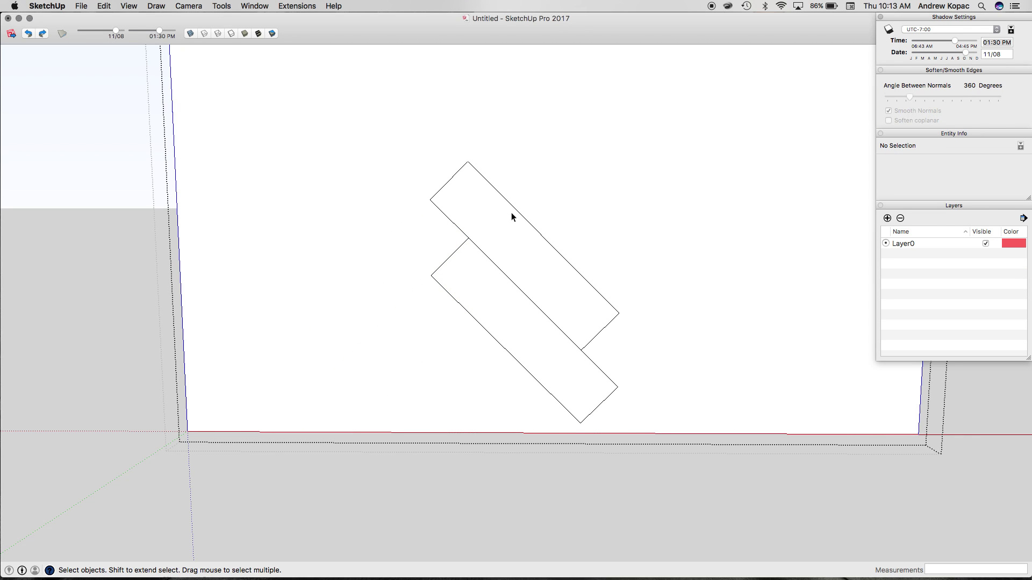
left_click(511, 212)
key("Delete")
- Rotate the remaining tile 45° counter-clockwise in the rectangle's plane so it lies horizontal
left_click(469, 293)
key("q")
left_click(371, 275)
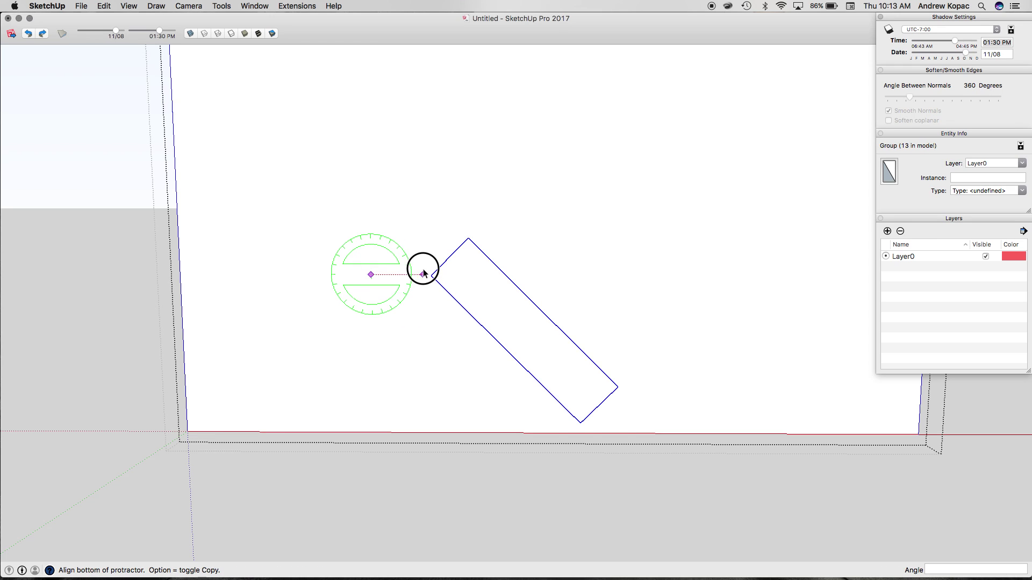
left_click(423, 275)
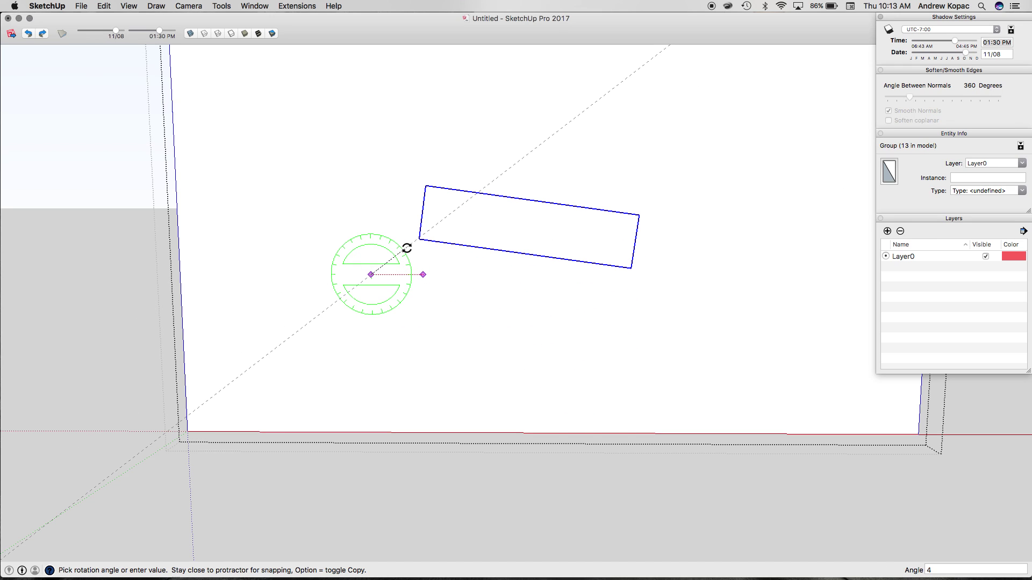
key("Escape")
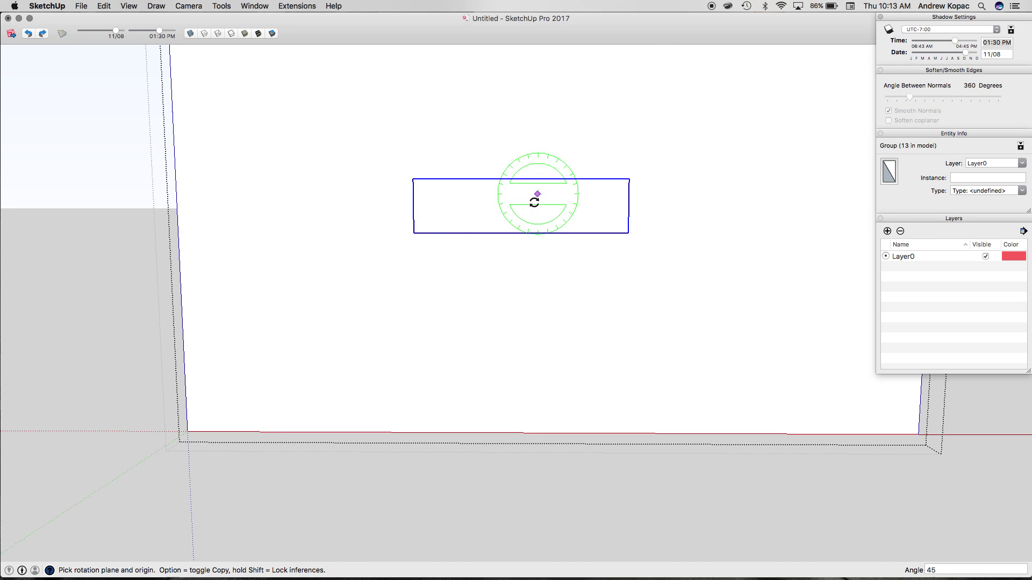
- Rotate the horizontal tile a further 45° counter-clockwise so it slopes up to the right
left_click(451, 291)
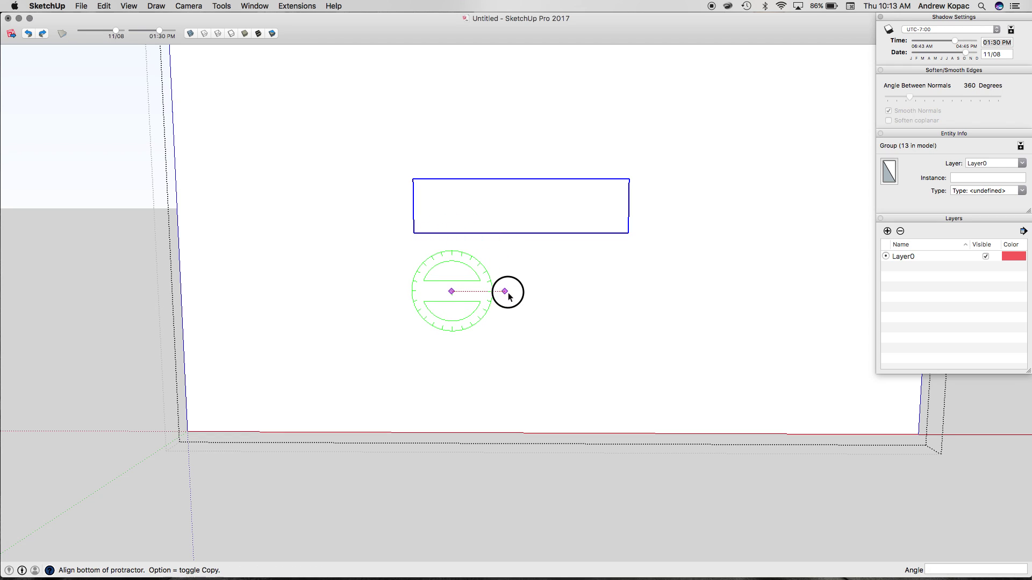
left_click(507, 291)
key("Escape")
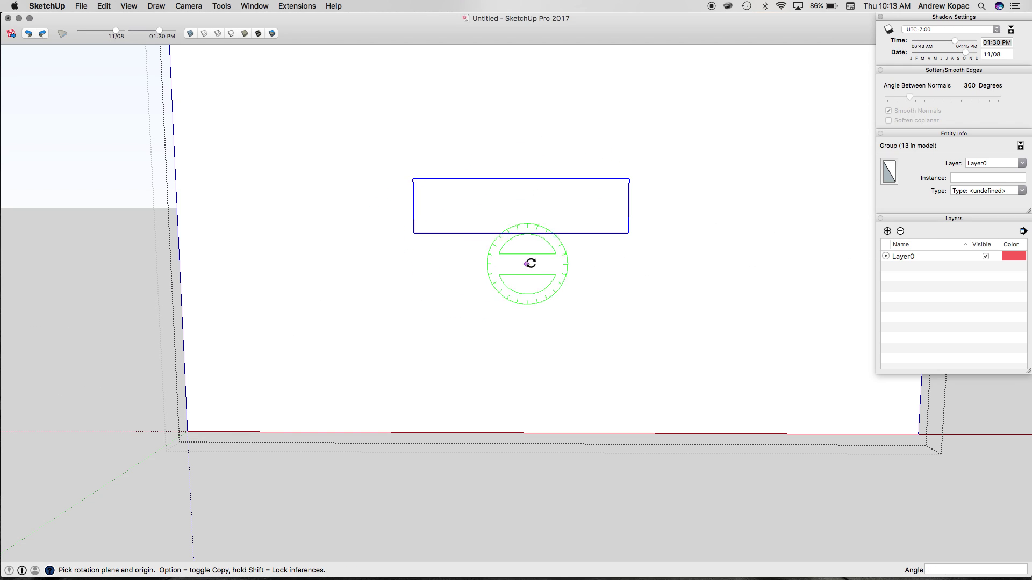
left_click(498, 302)
left_click(548, 303)
key("Return")
key("space")
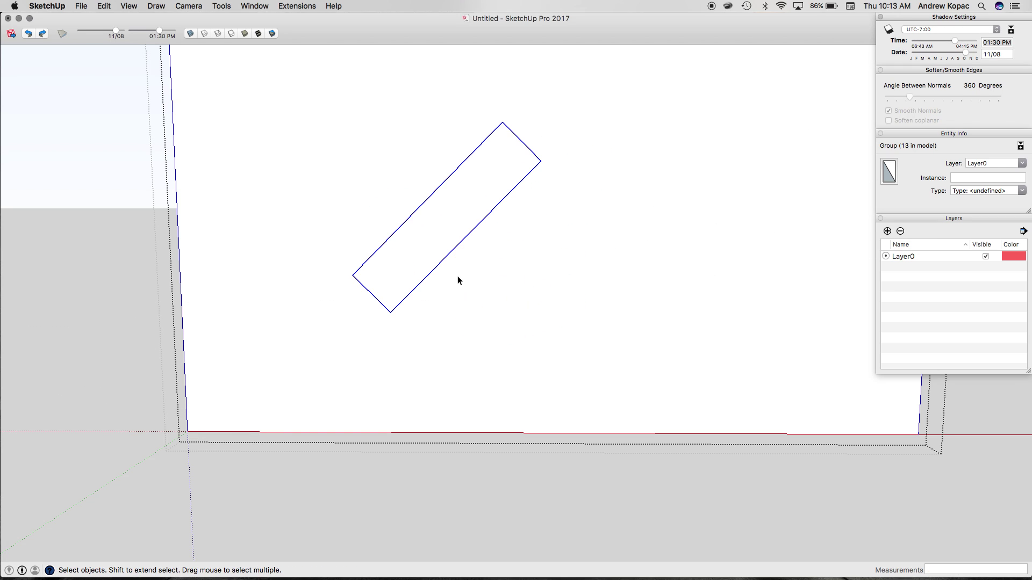
- Move the tilted tile about 6 3/4" down and to the right on the backing rectangle
left_click(393, 249)
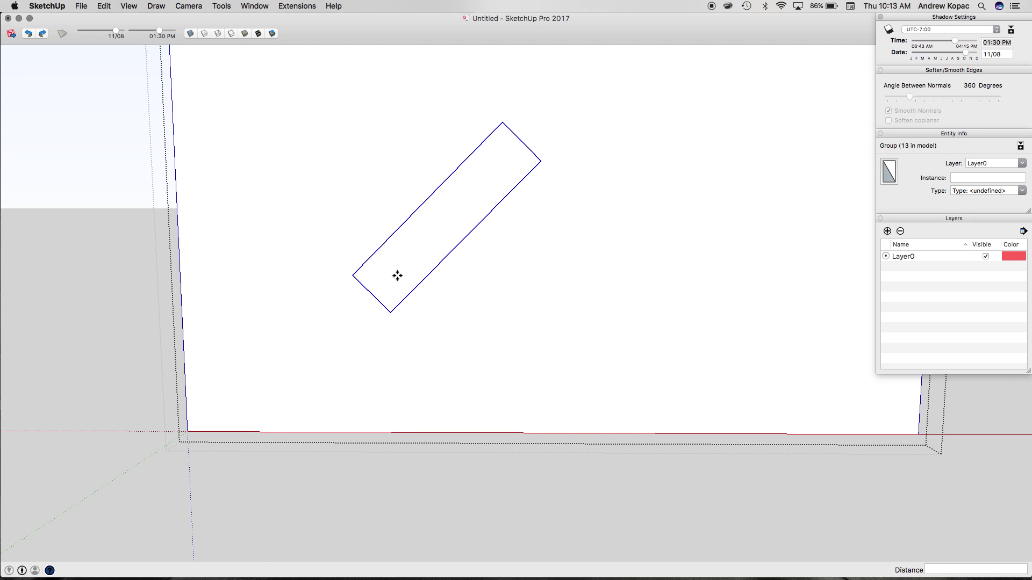
key("m")
left_click(416, 287)
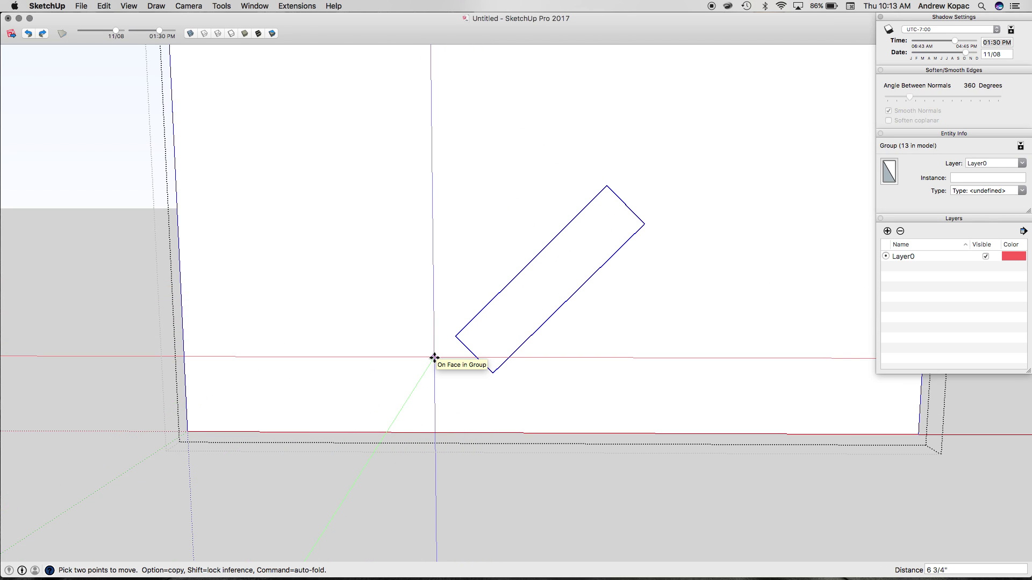
- Add a copy of the tile in its horizontal orientation at its earlier position, keeping the moved tilted tile
key("super+z")
key("super+z")
key("super+shift+z")
key("space")
- Rotate the horizontal tile copy 45° clockwise so it slopes down to the right
left_click(506, 206)
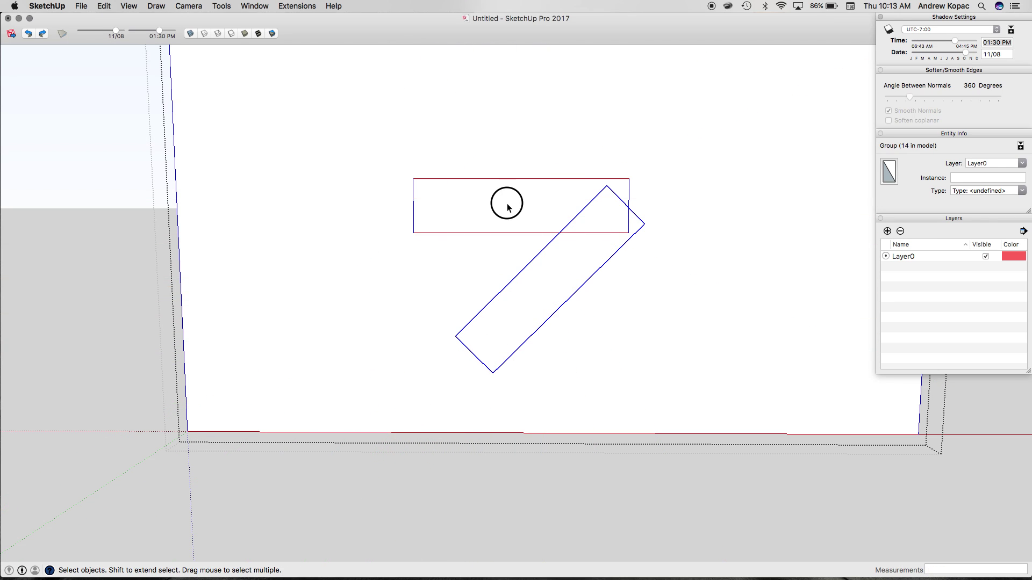
key("q")
left_click(476, 214)
left_click(524, 214)
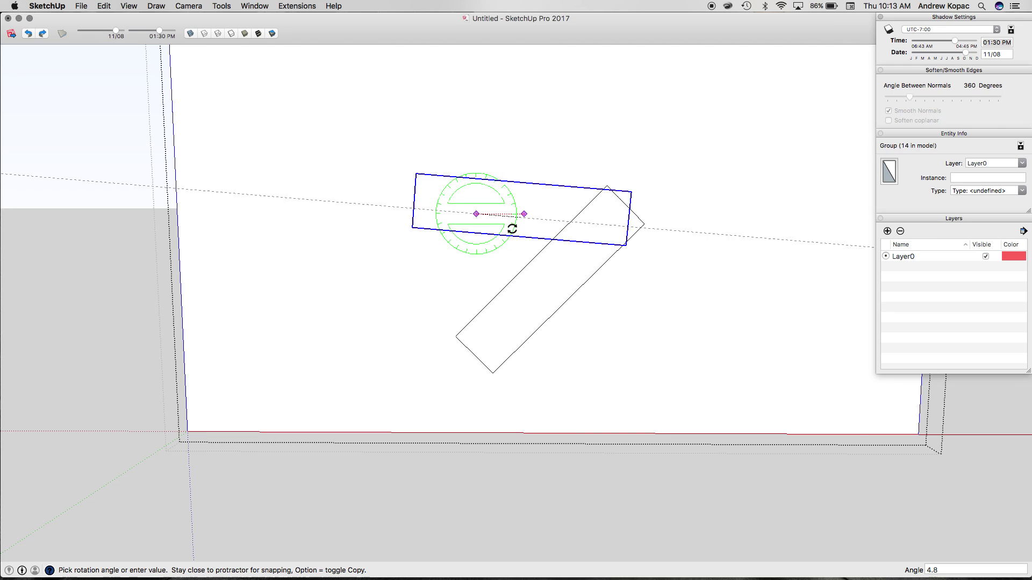
type("45")
key("Return")
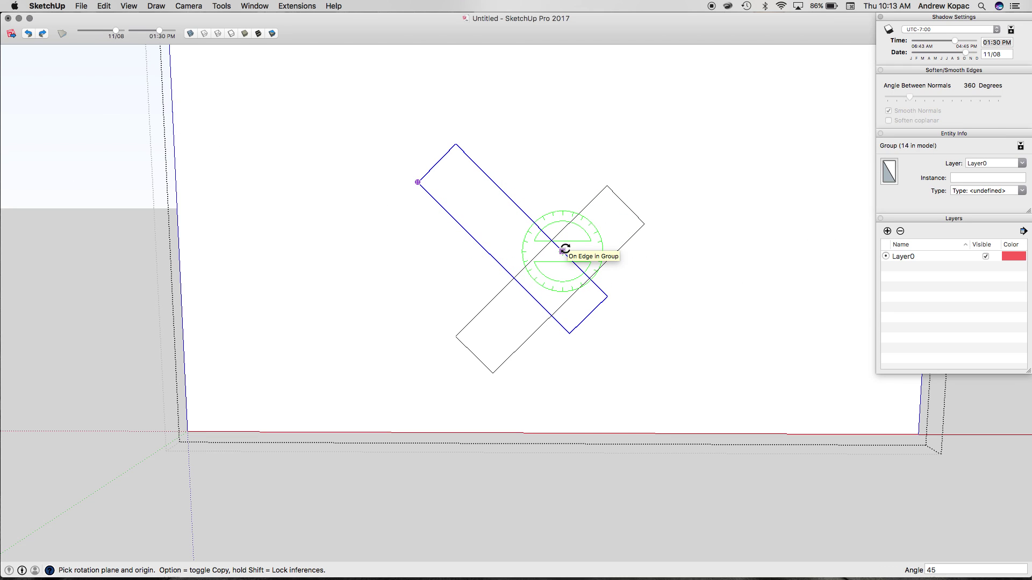
- Move the rotated copy by its lowest corner onto the other tile's left corner, forming a V-shaped pair
key("m")
left_click(569, 333)
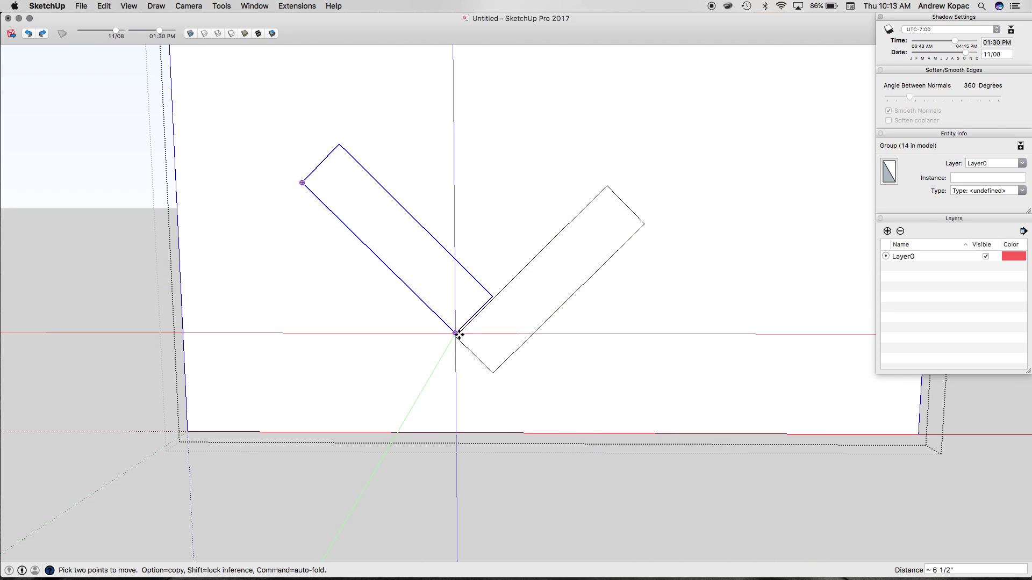
scroll(456, 331, "up", 5)
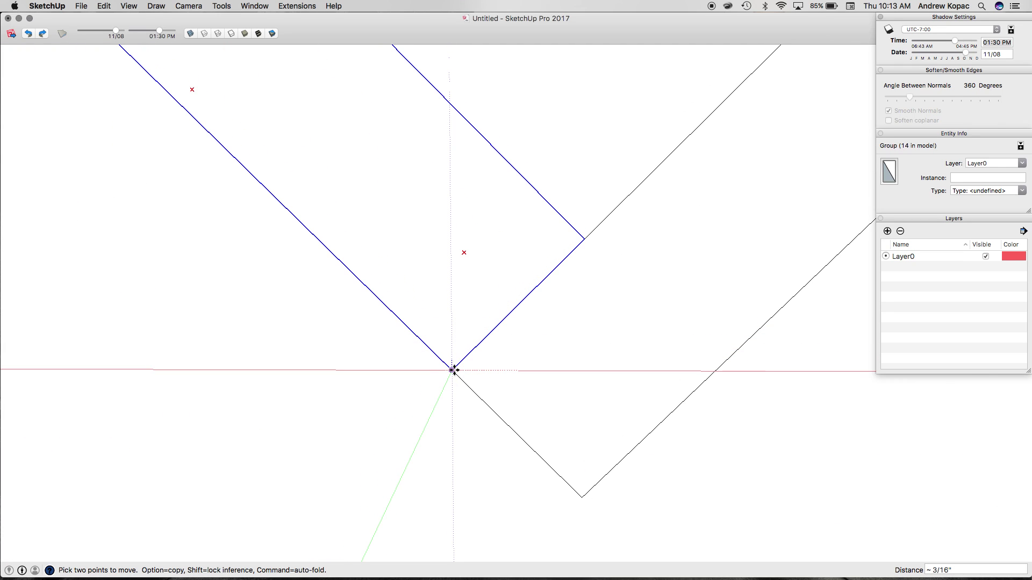
left_click(453, 370)
scroll(454, 369, "down", 5)
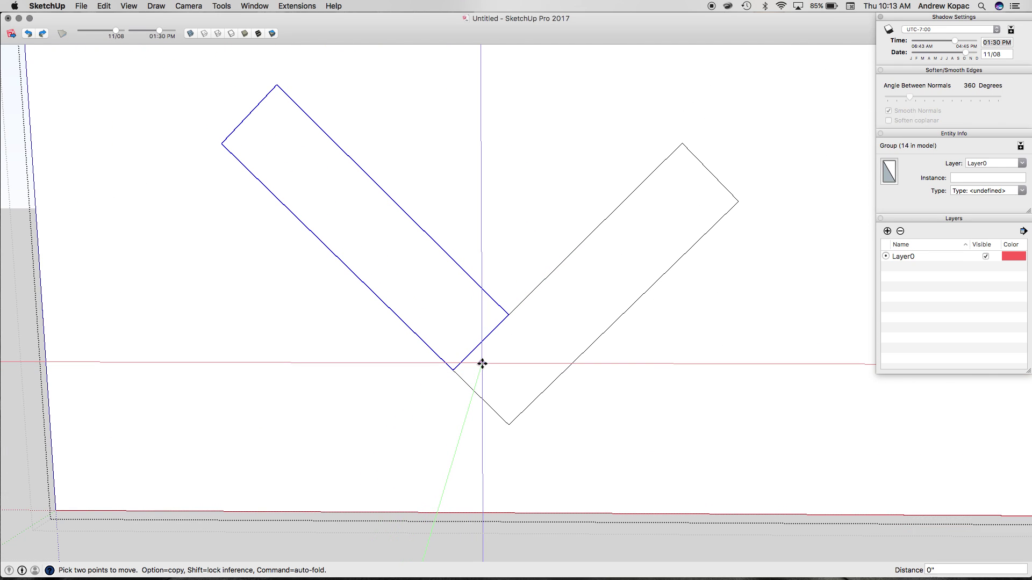
- Copy the V-shaped tile pair straight up by about 4 1/4" and repeat it as an array of 5 copies
key("space")
left_click(489, 363)
left_click(456, 333, "shift")
key("m")
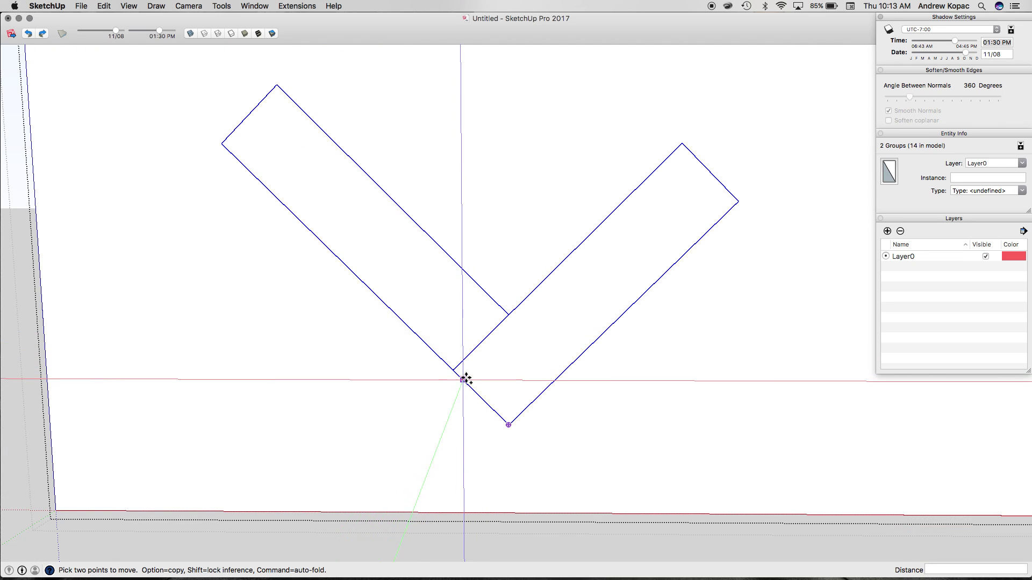
left_click(508, 425)
key("alt")
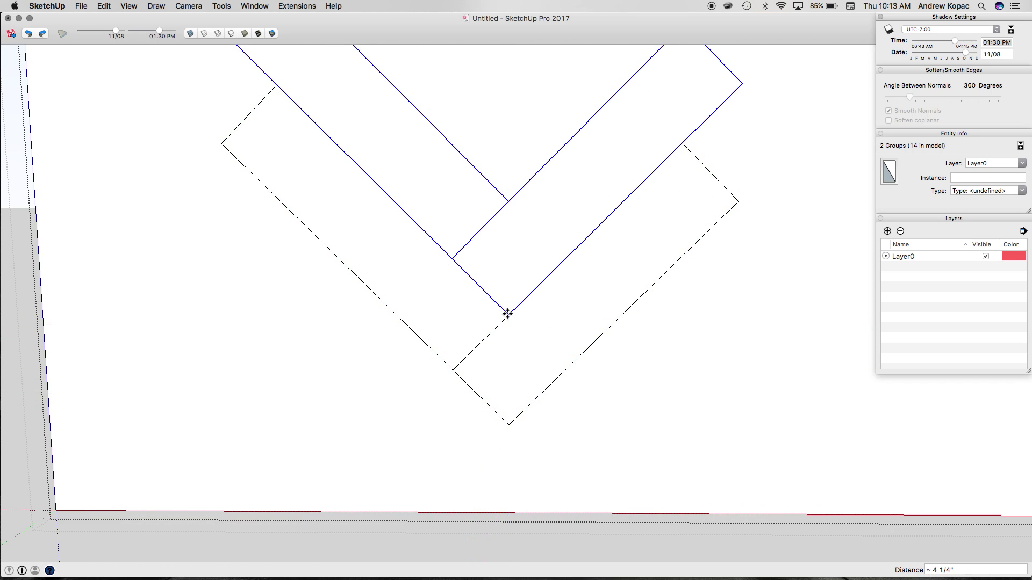
left_click(508, 314)
scroll(375, 396, "down", 10)
type("*5")
key("Return")
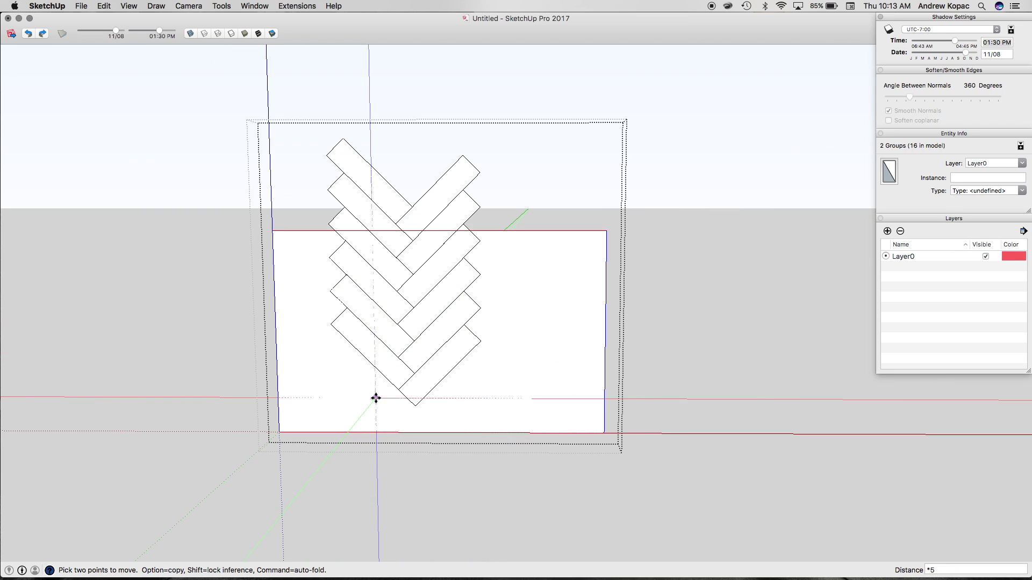
- Select all tiles without the backing rectangle and move them so the lowest corner sits on the rectangle's bottom edge
key("Escape")
key("space")
scroll(443, 375, "down", 1)
key("super+a")
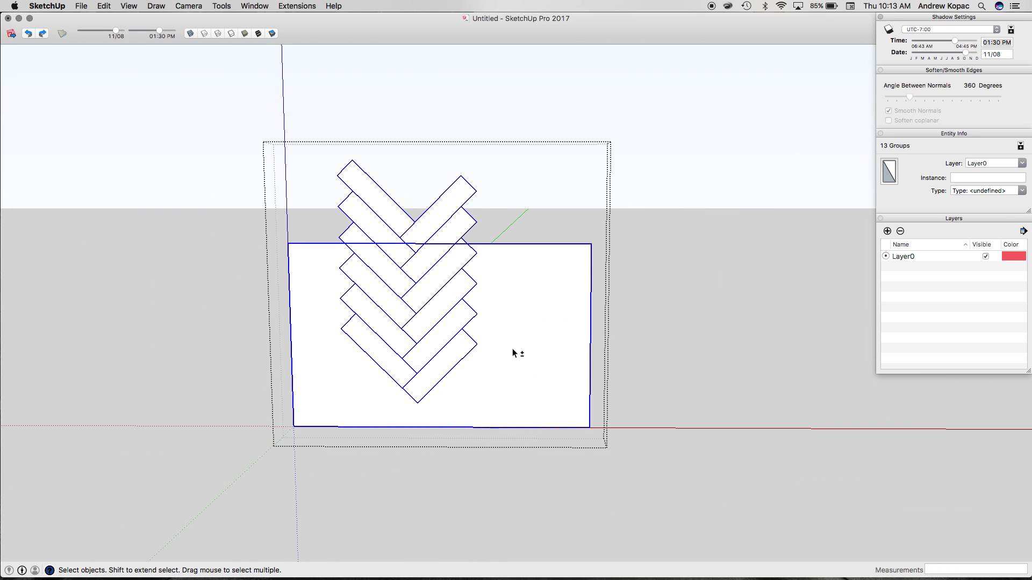
key("m")
left_click(447, 313)
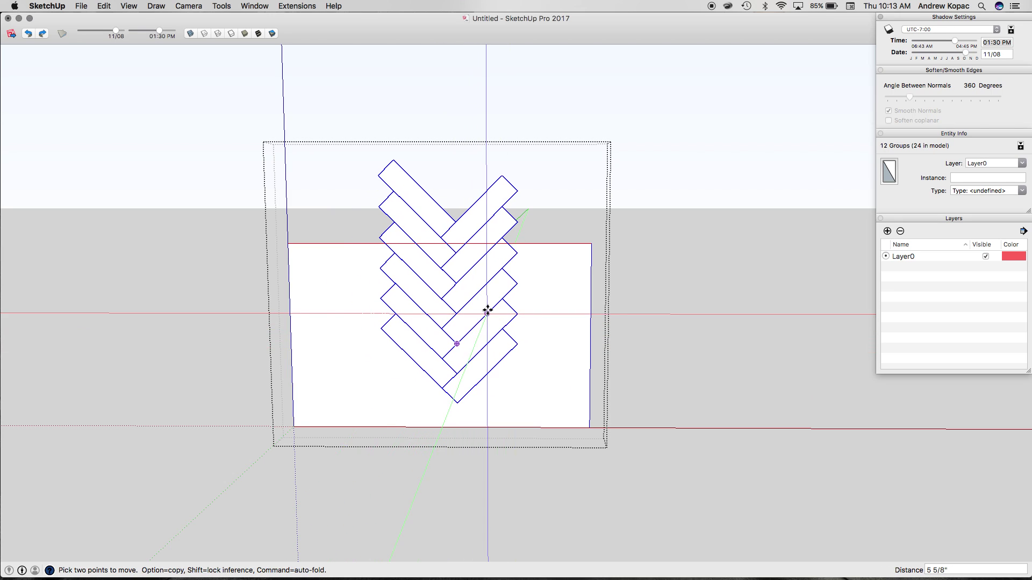
left_click(442, 427)
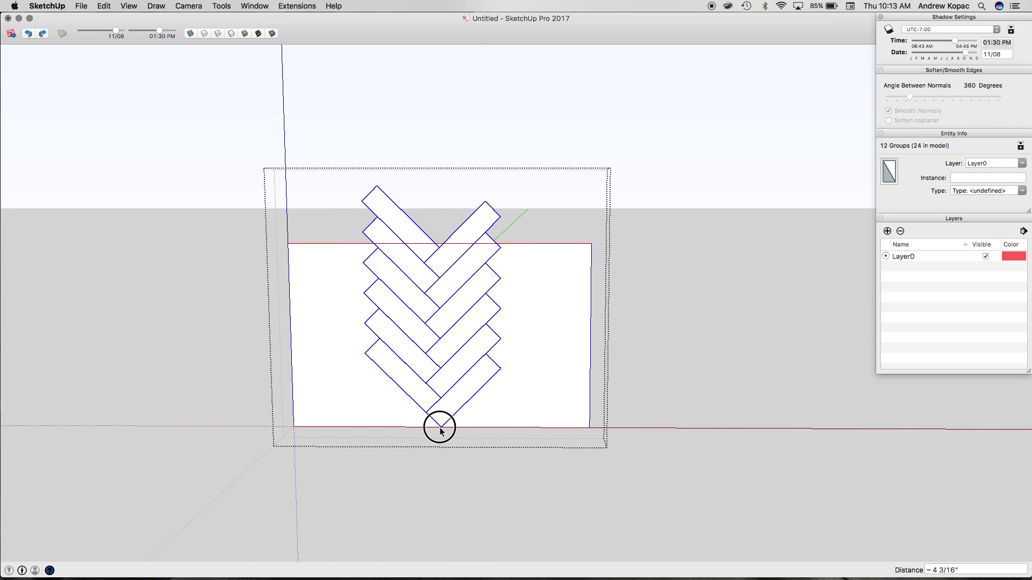
- Copy the lowest V-shaped tile pair about 1' 5" to the right so it interlocks with the first column
scroll(425, 405, "up", 1)
key("space")
left_click(415, 407)
left_click(417, 408)
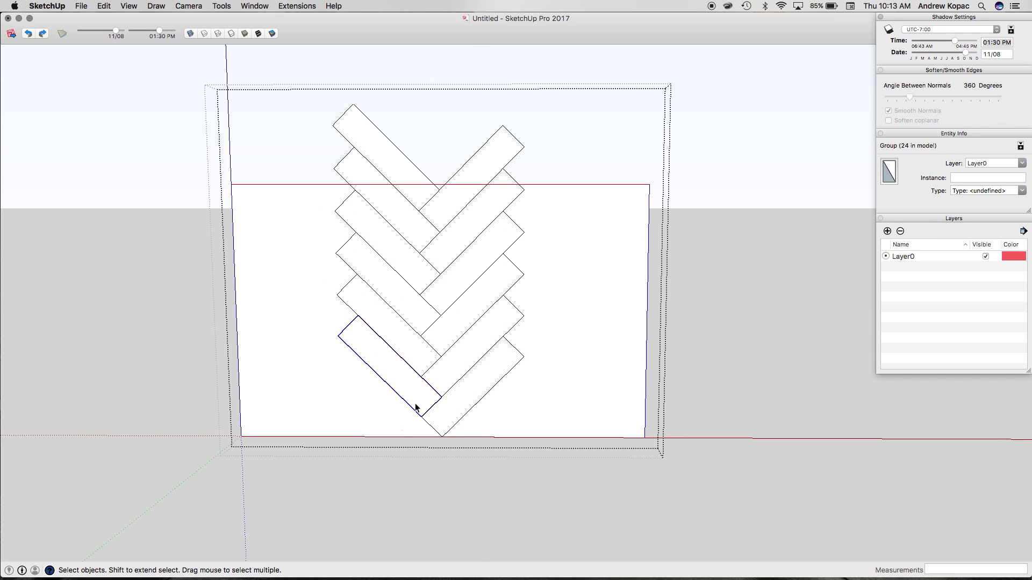
left_click(431, 423, "shift")
key("m")
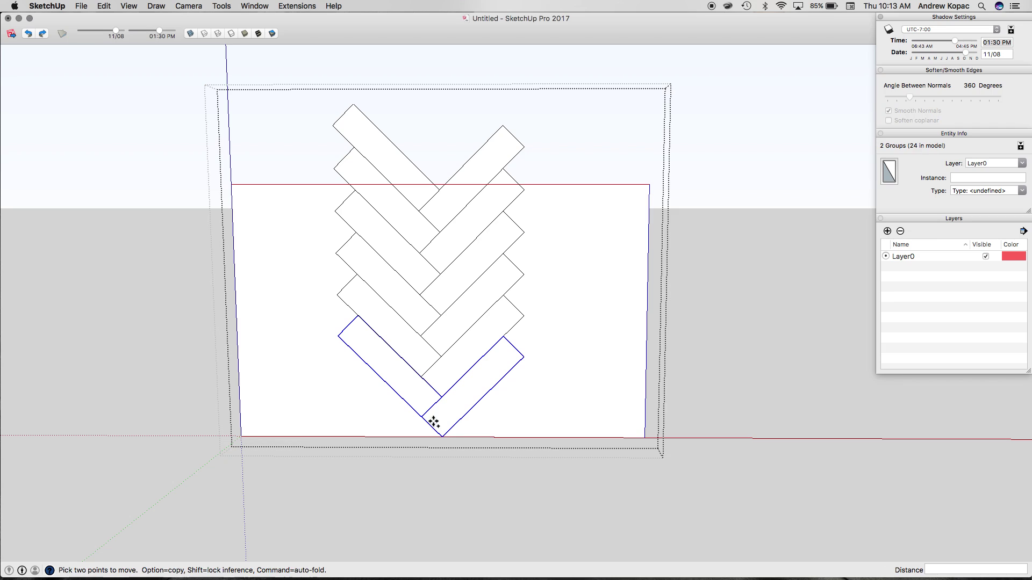
left_click(339, 337)
key("alt")
left_click(503, 337)
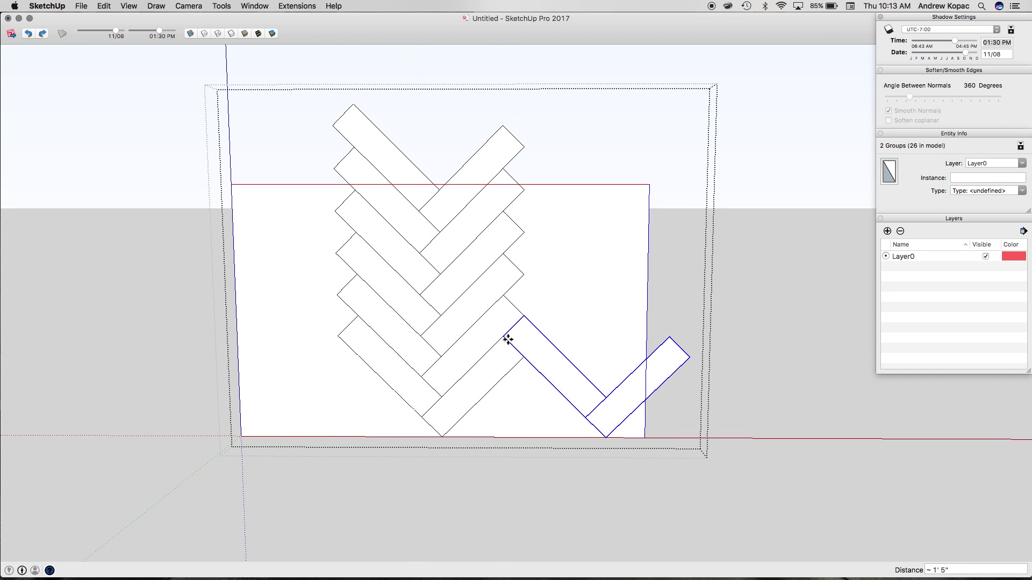
- Copy the new right-hand tile pair up by about 4 1/4" and repeat it as an array of 5 copies
key("alt")
left_click(503, 337)
left_click(508, 295)
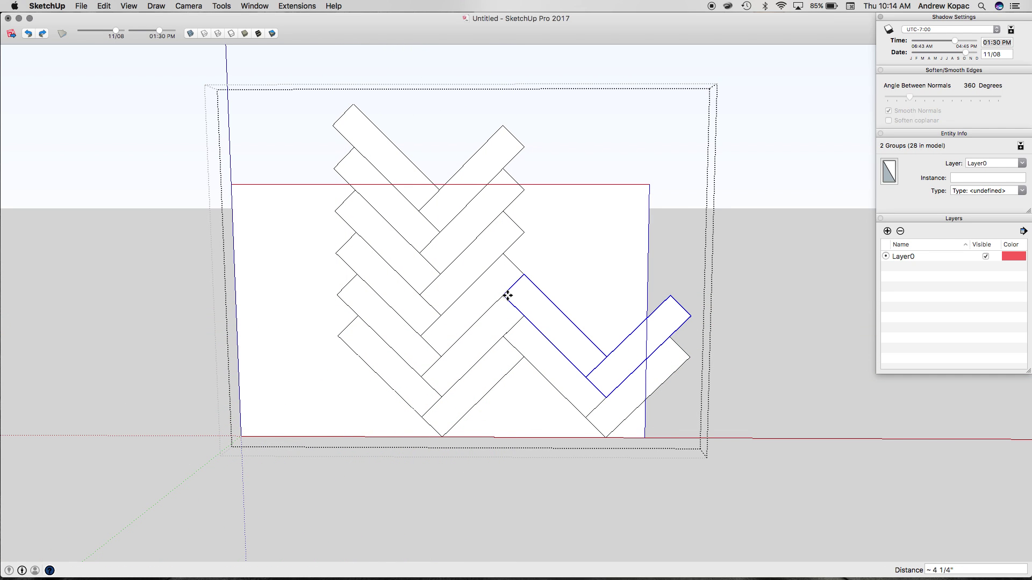
type("*5")
key("Return")
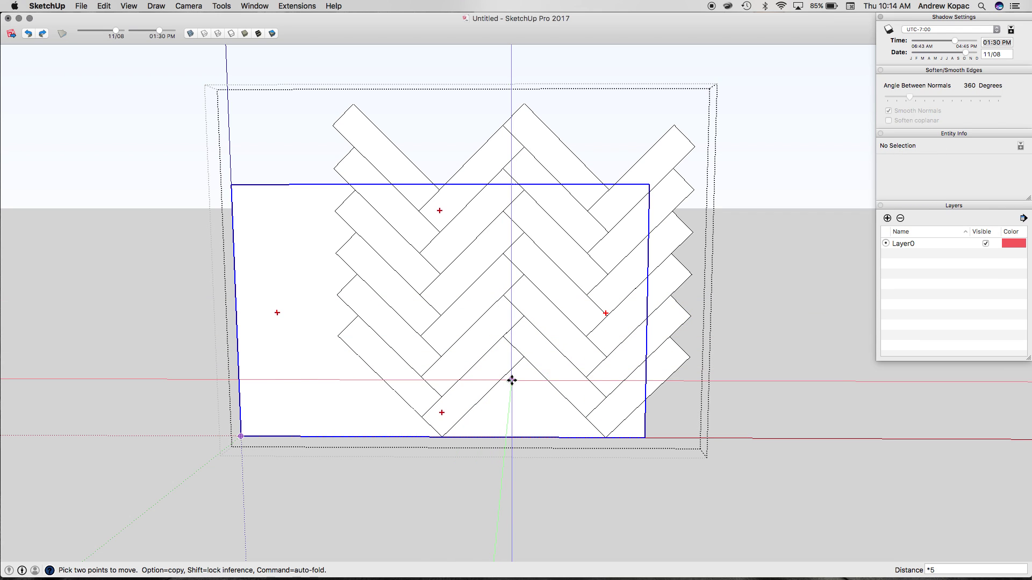
key("space")
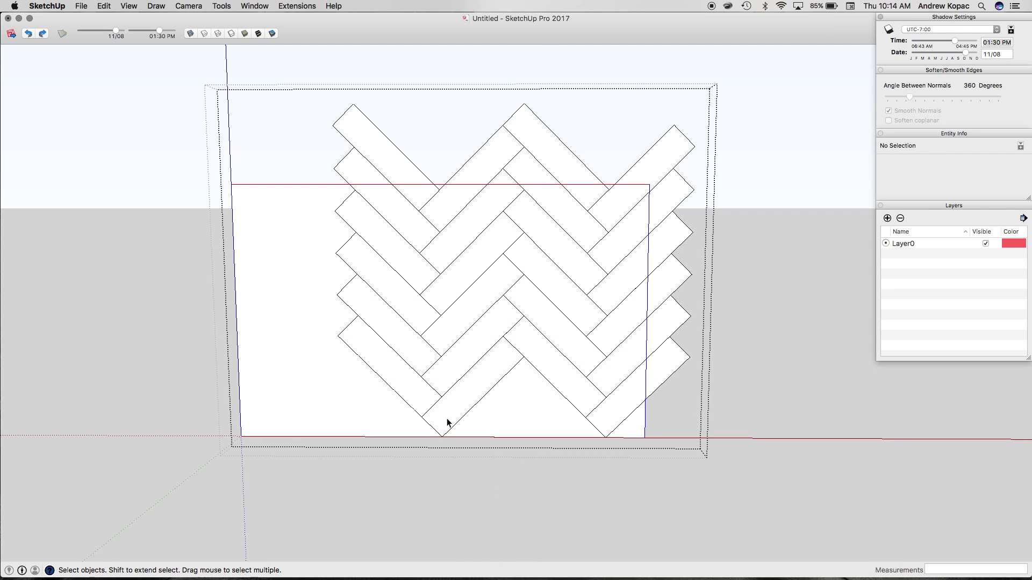
- Copy the lowest tile pair of the right column down by about 4 1/4" and repeat it as an array of 3 copies
left_click(541, 362)
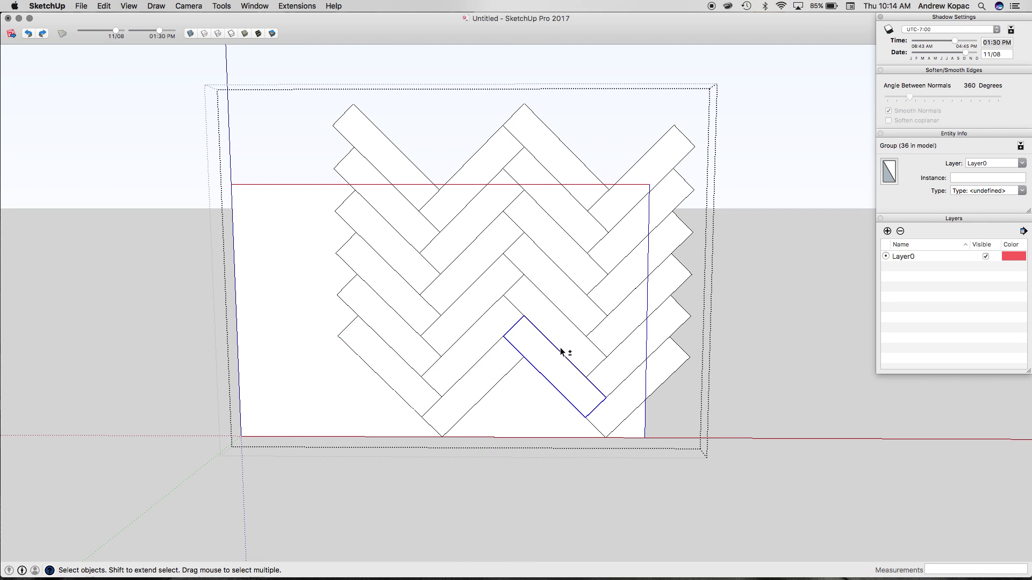
left_click(618, 412, "shift")
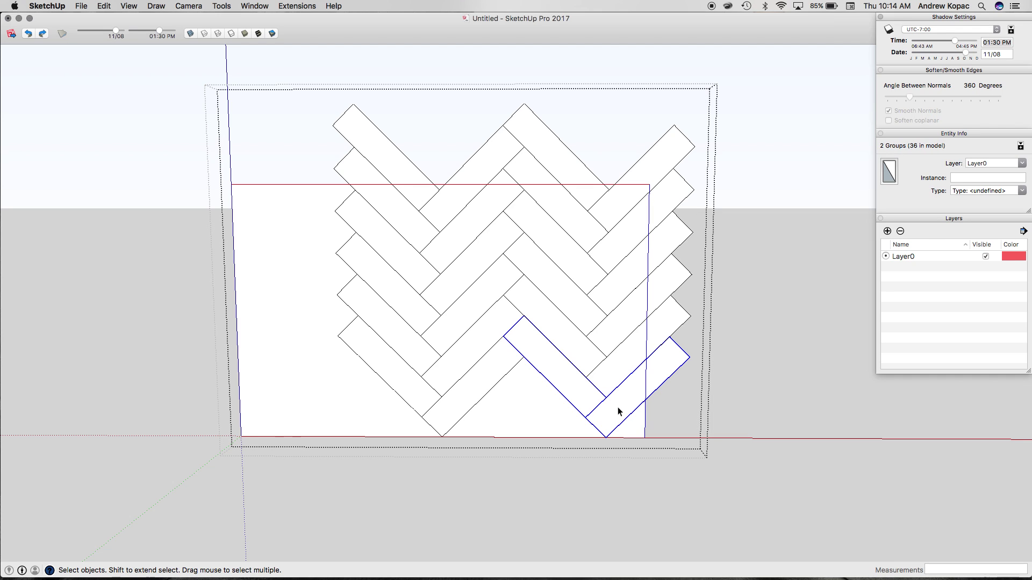
key("m")
key("alt")
left_click(523, 316)
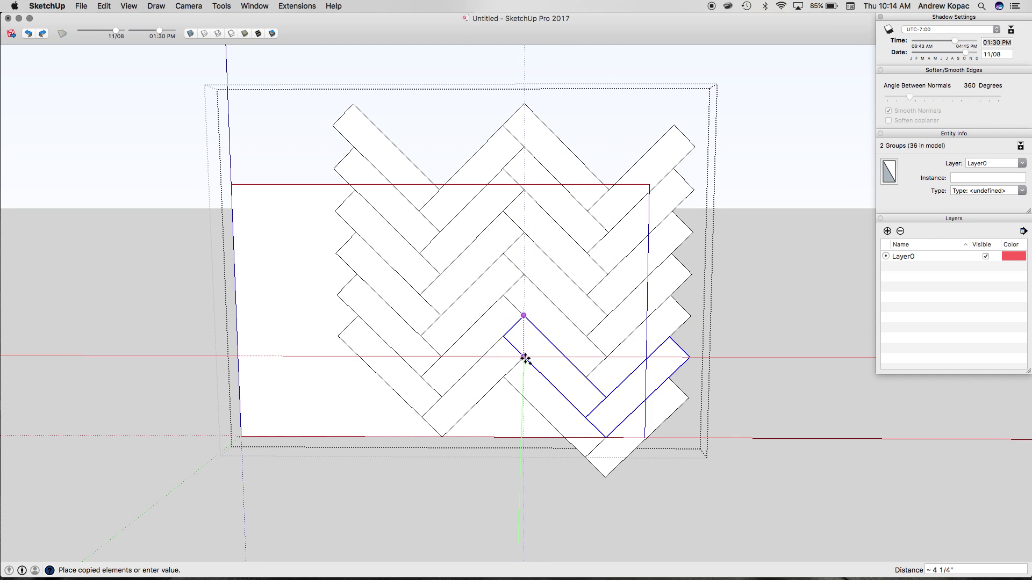
left_click(525, 359)
type("*3")
key("Return")
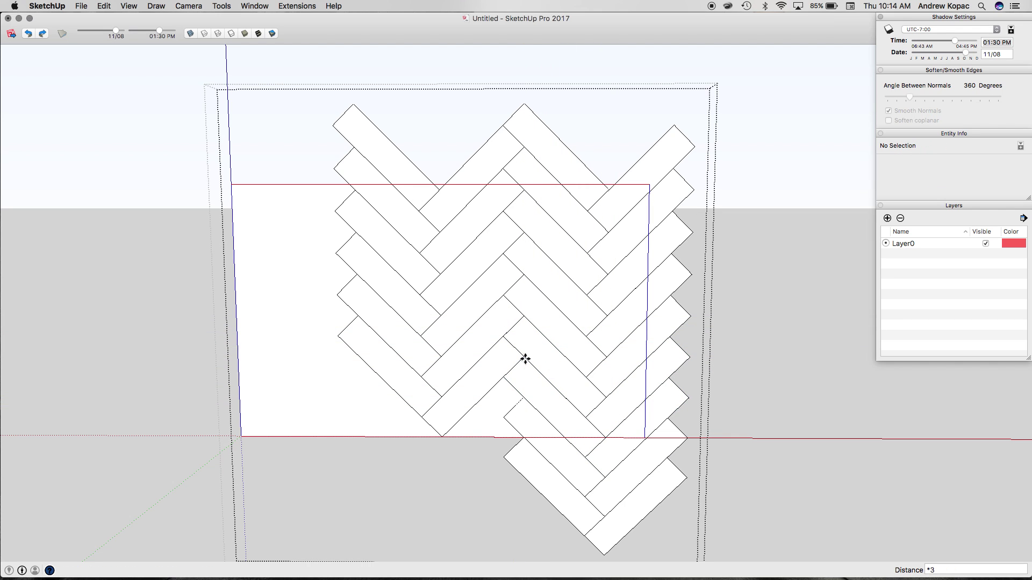
scroll(538, 330, "down", 2)
key("space")
- Copy the lowest V-shaped tile pair of the left column down one row and repeat it as an array of 2 copies
scroll(480, 402, "up", 6)
left_click(479, 361)
left_click(414, 375, "shift")
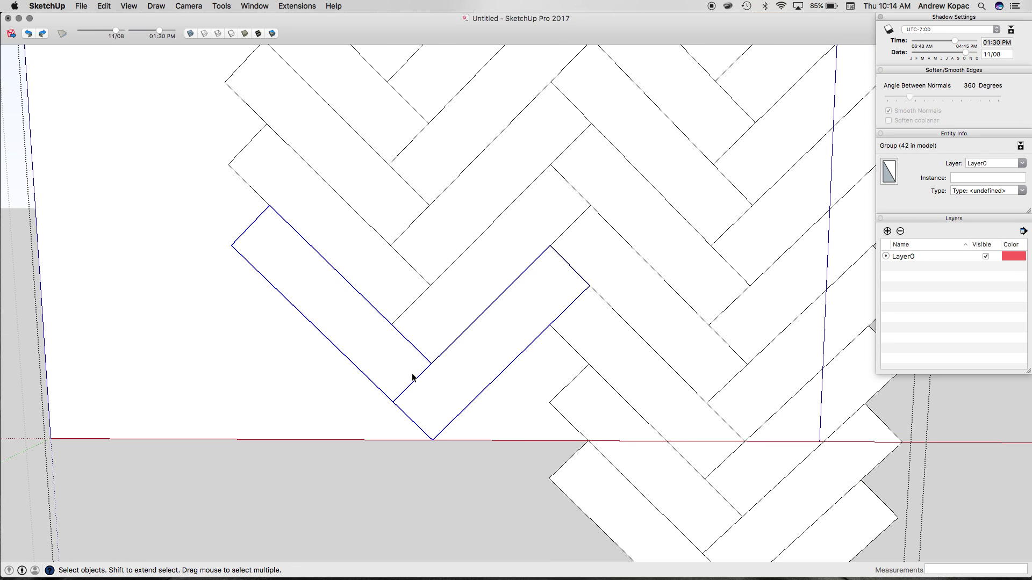
key("m")
left_click(550, 246)
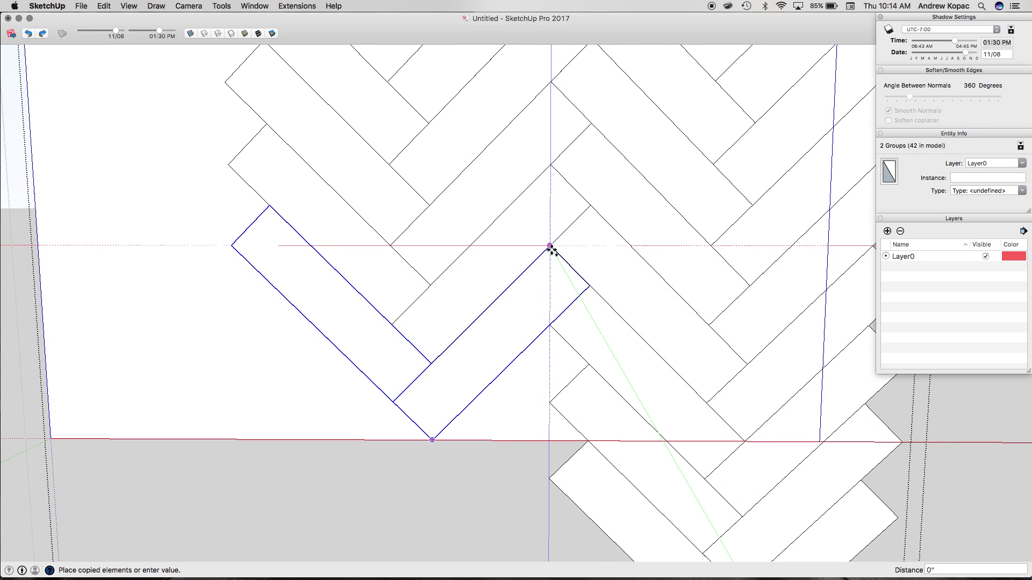
left_click(550, 325)
type("*2")
key("Return")
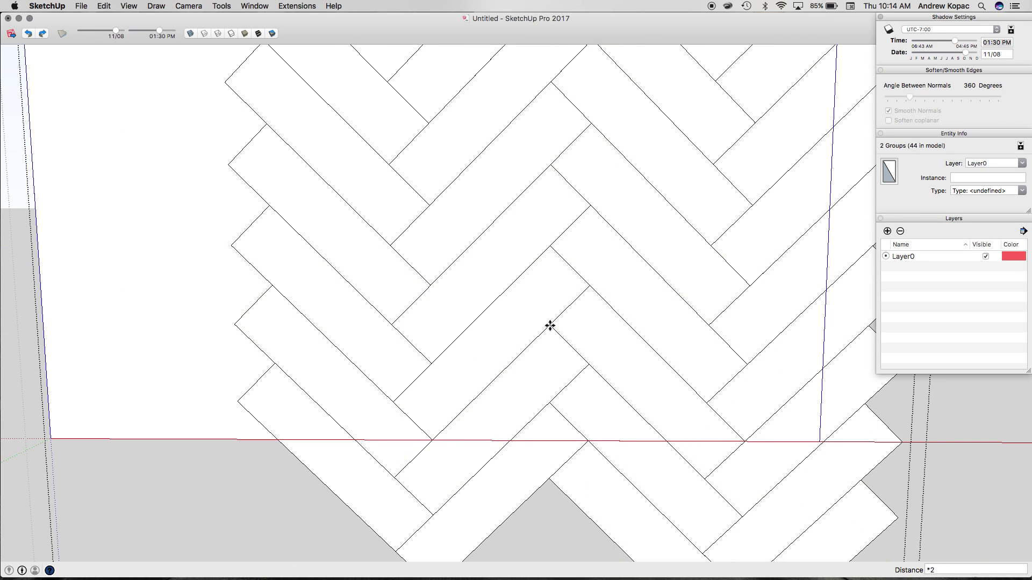
- Select the two tiles that form the lowest V of the left column, ready for moving
scroll(550, 325, "down", 5)
scroll(549, 325, "up", 2)
key("space")
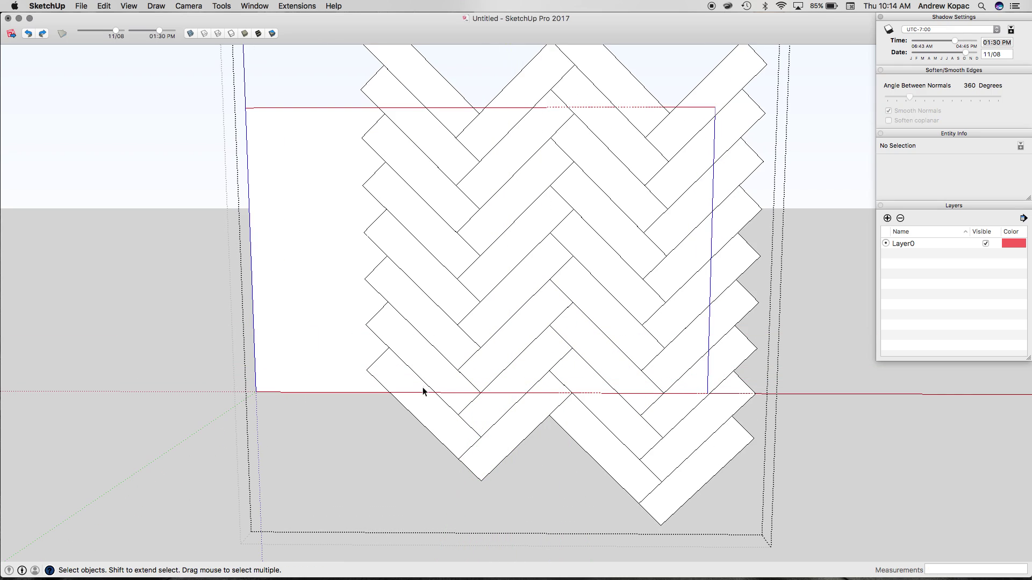
left_click(491, 447)
left_click(442, 439, "shift")
key("m")
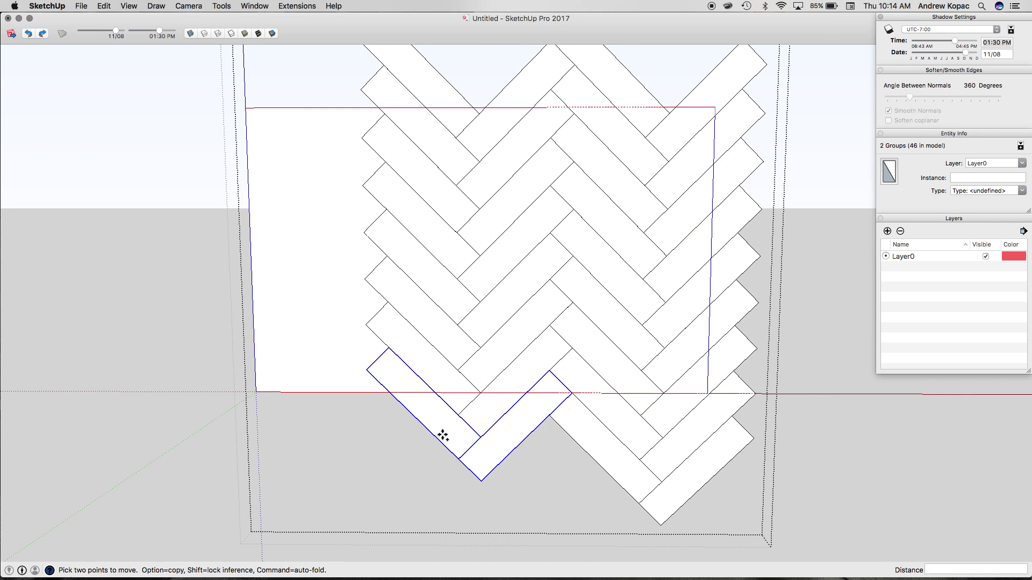
left_click(571, 393)
key("alt")
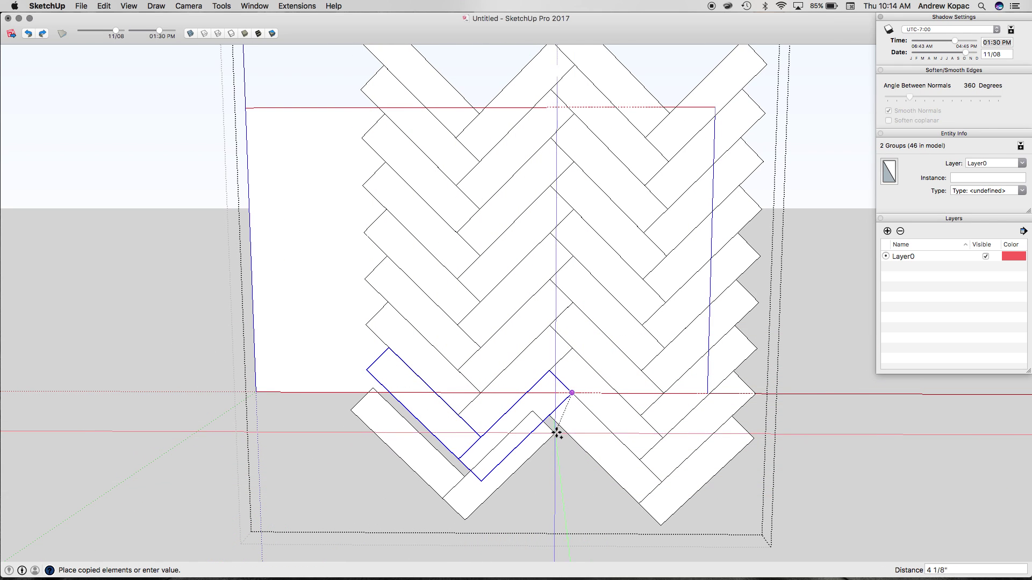
left_click(562, 444)
- Copy the selected lowest tile pair about 1' 5" to the left so it interlocks with the existing column
scroll(537, 396, "down", 3)
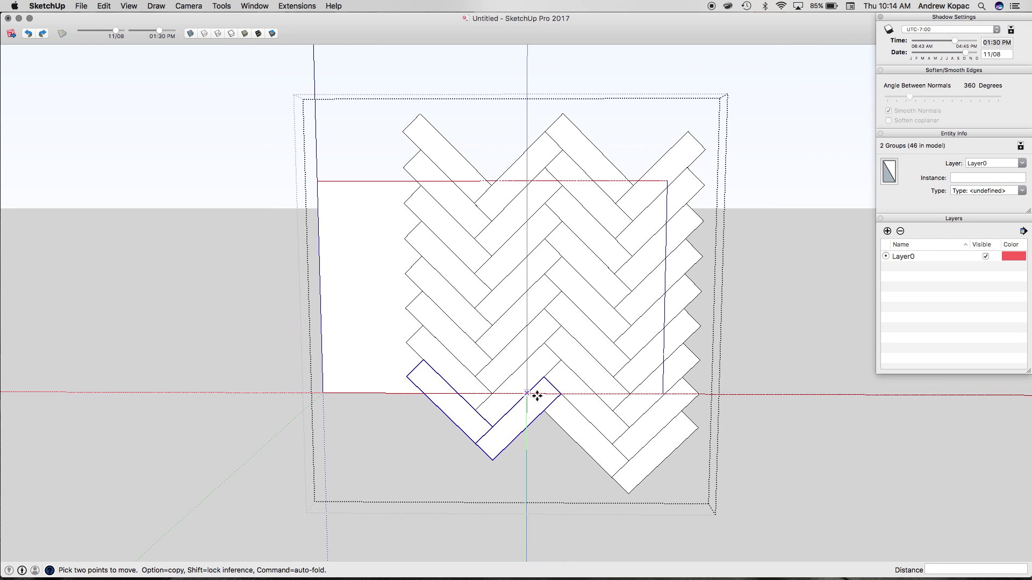
scroll(569, 385, "up", 4)
scroll(424, 382, "down", 2)
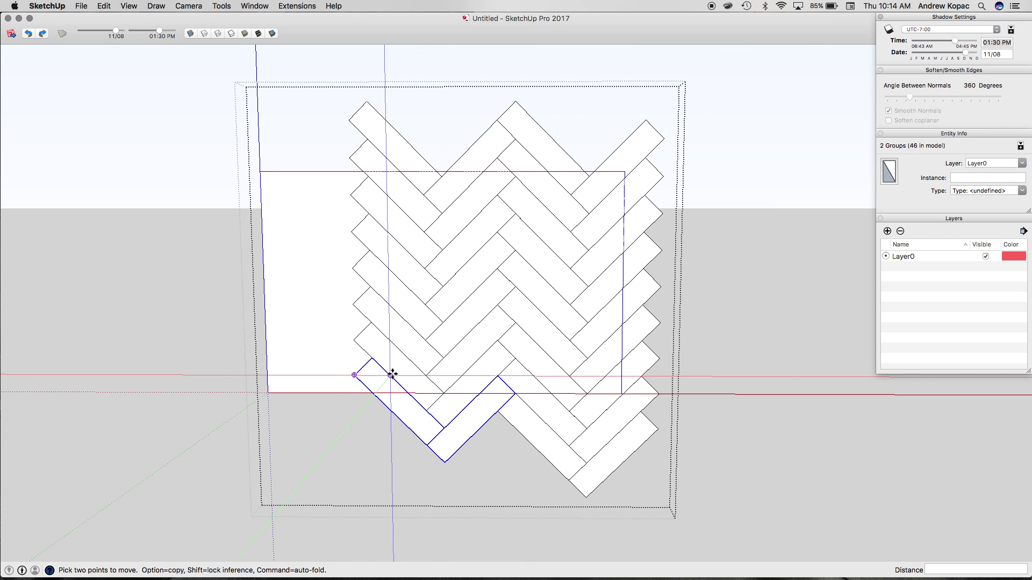
scroll(392, 373, "up", 3)
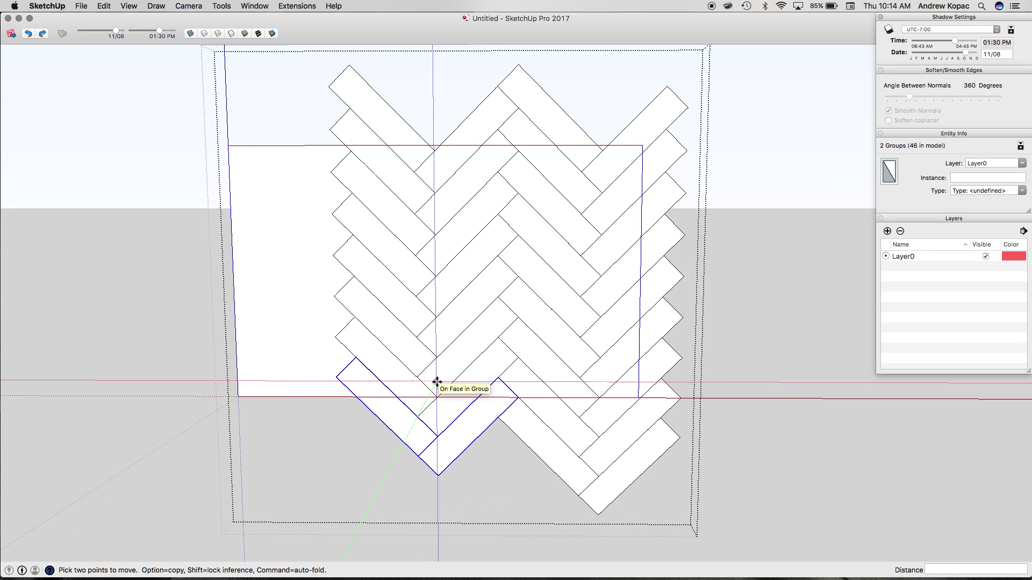
left_click(497, 377)
key("alt")
left_click(339, 382)
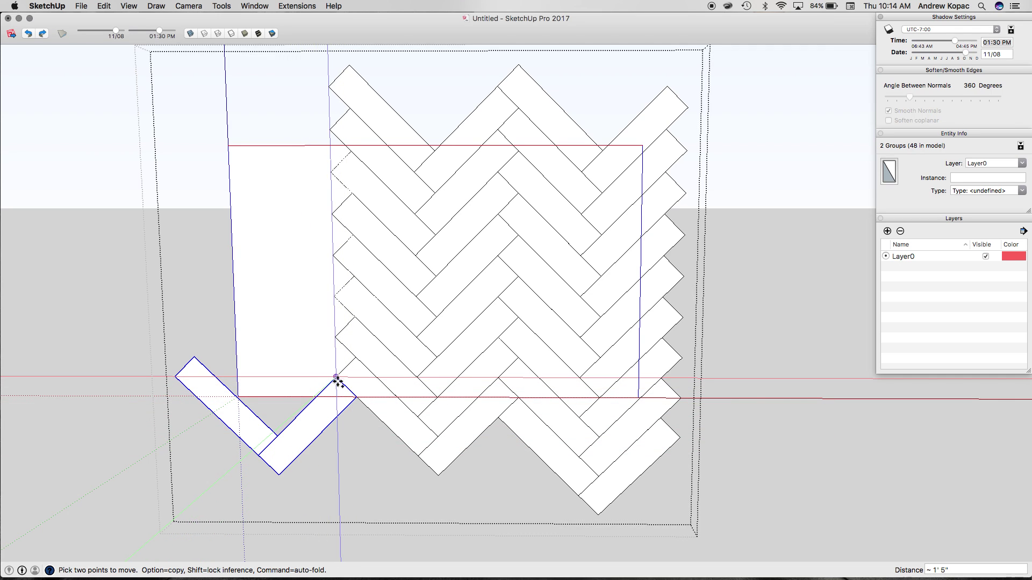
- Copy the new leftmost tile pair up by about 4 1/4" and repeat it as an array of 8 copies
left_click(336, 382)
key("alt")
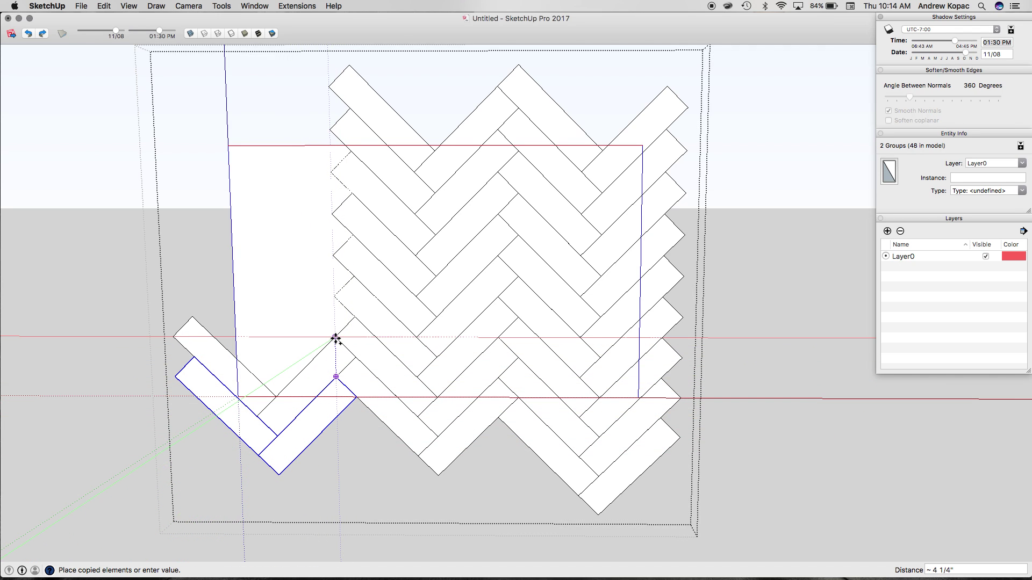
left_click(336, 338)
type("*")
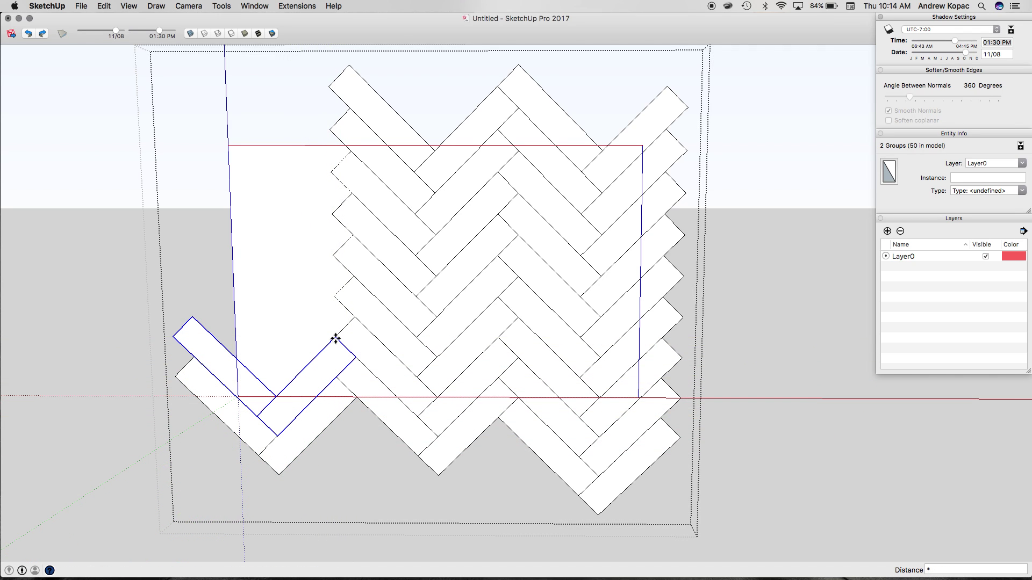
type("6")
key("Return")
type("*8")
key("Return")
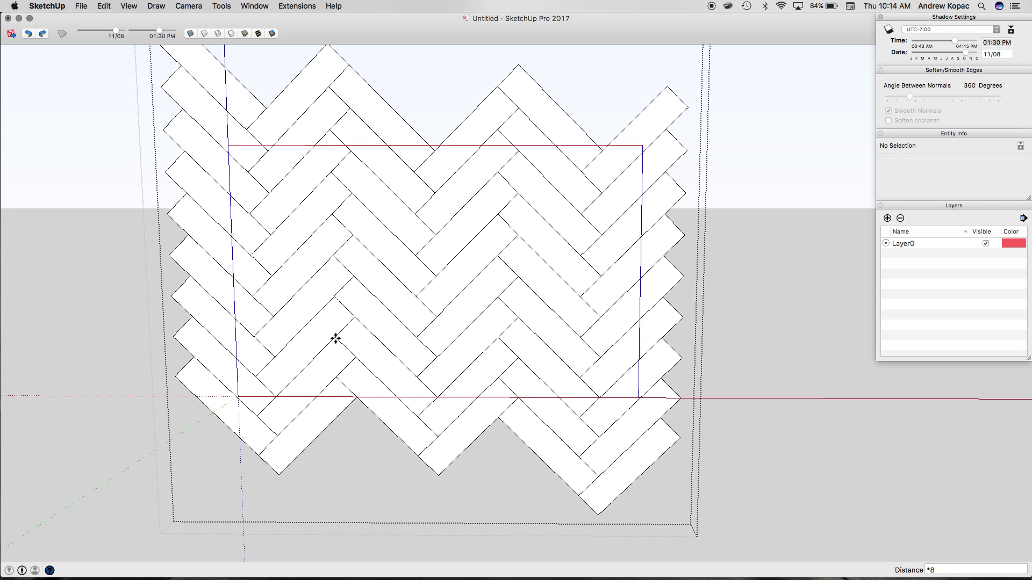
- Explode all tile groups and the backing rectangle, and trim away the tile parts outside the rectangle
scroll(272, 318, "down", 3)
key("space")
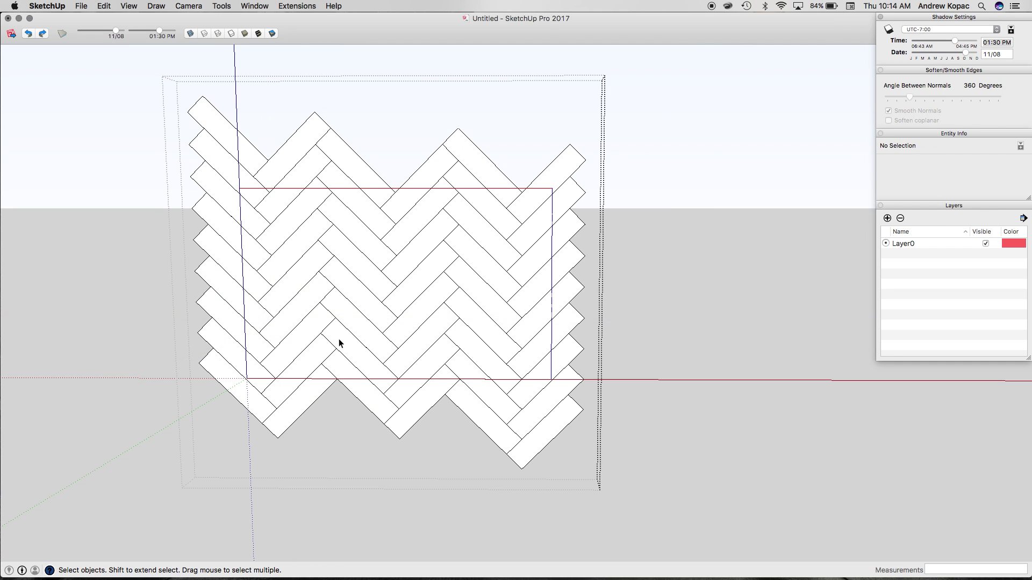
key("super+a")
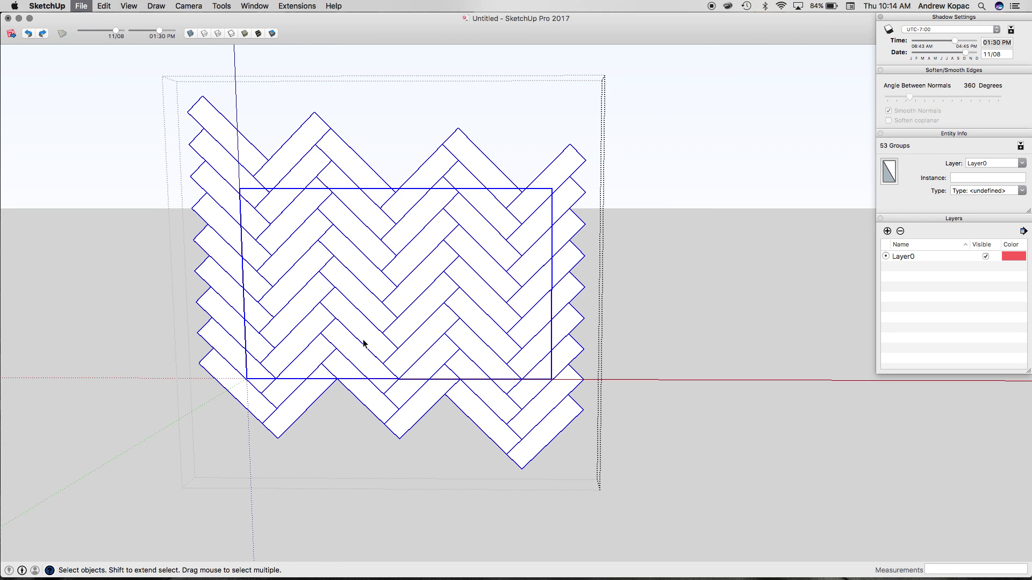
key("shift+x")
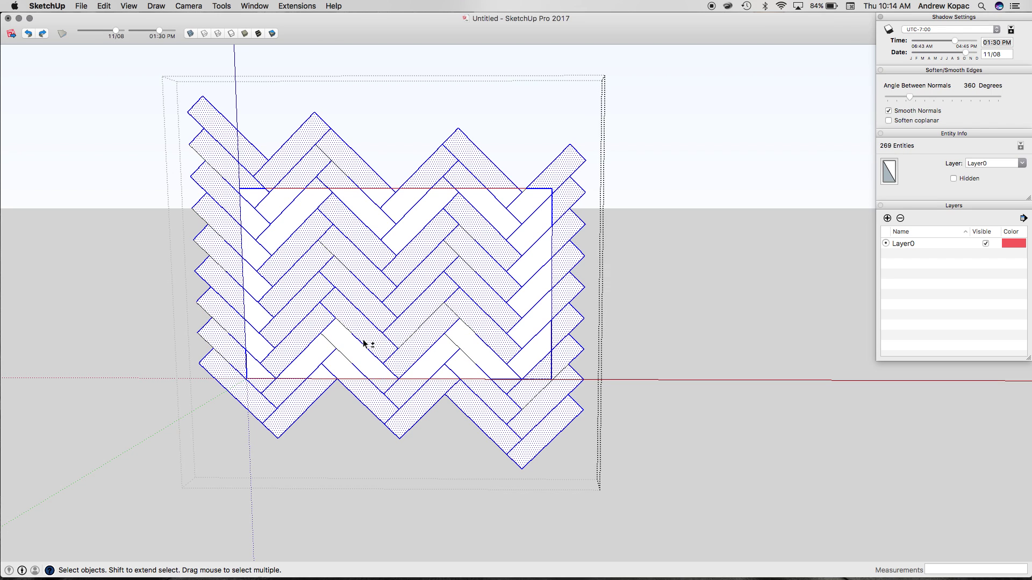
left_click(367, 422)
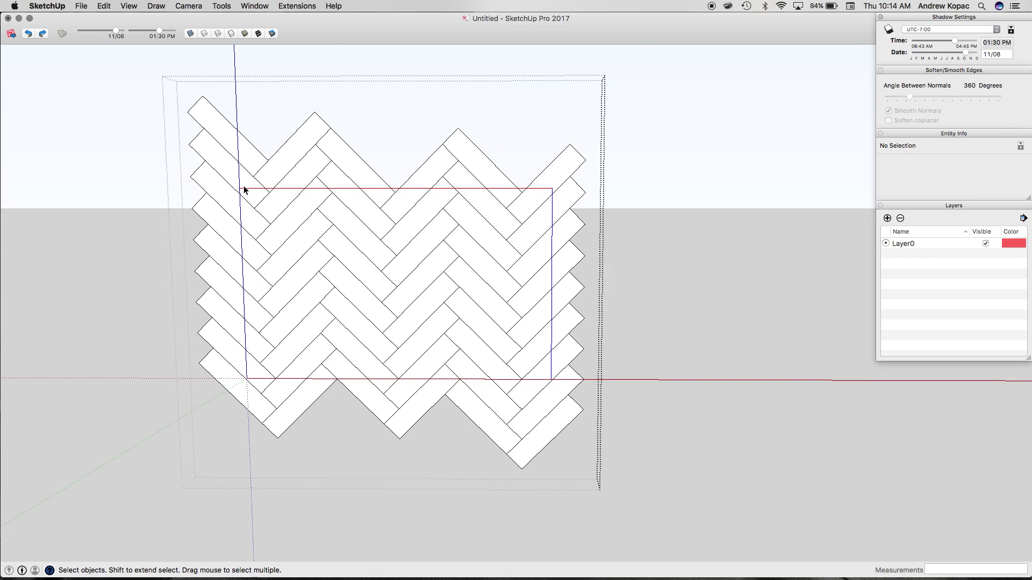
left_click_drag(237, 188, 559, 386)
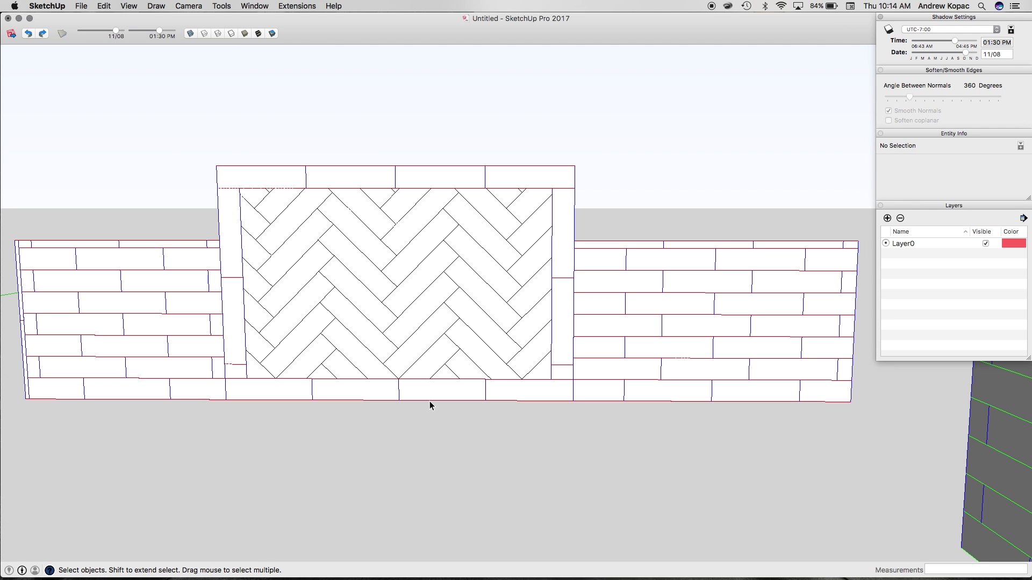
- Examine the trimmed herringbone panel in its tiled wall and survey the other wall layouts in the model
middle_click_drag(431, 380, 348, 343)
left_click(348, 303)
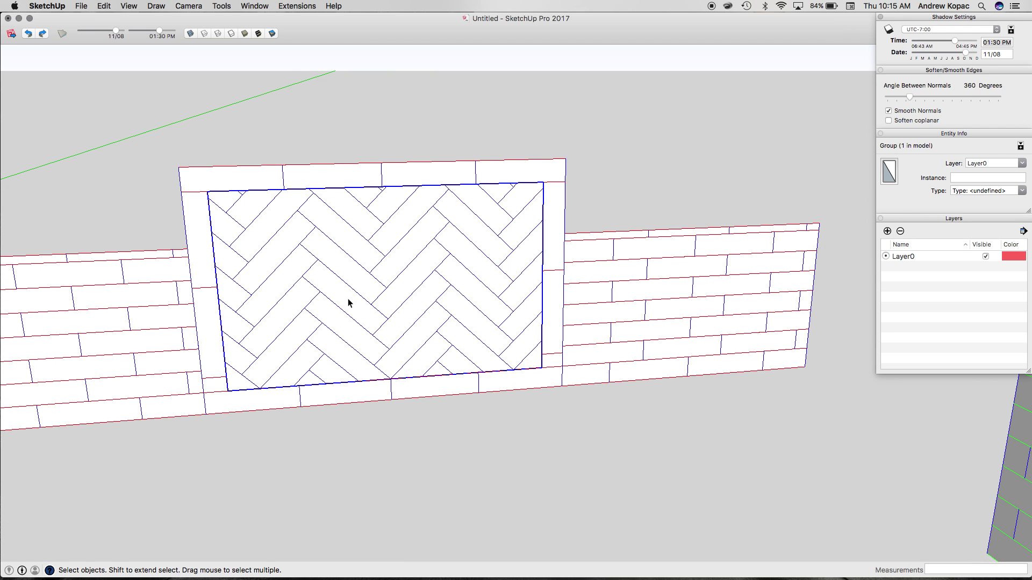
left_click(263, 395)
left_click_drag(340, 336, 387, 284)
scroll(325, 292, "up", 5)
scroll(327, 269, "down", 2)
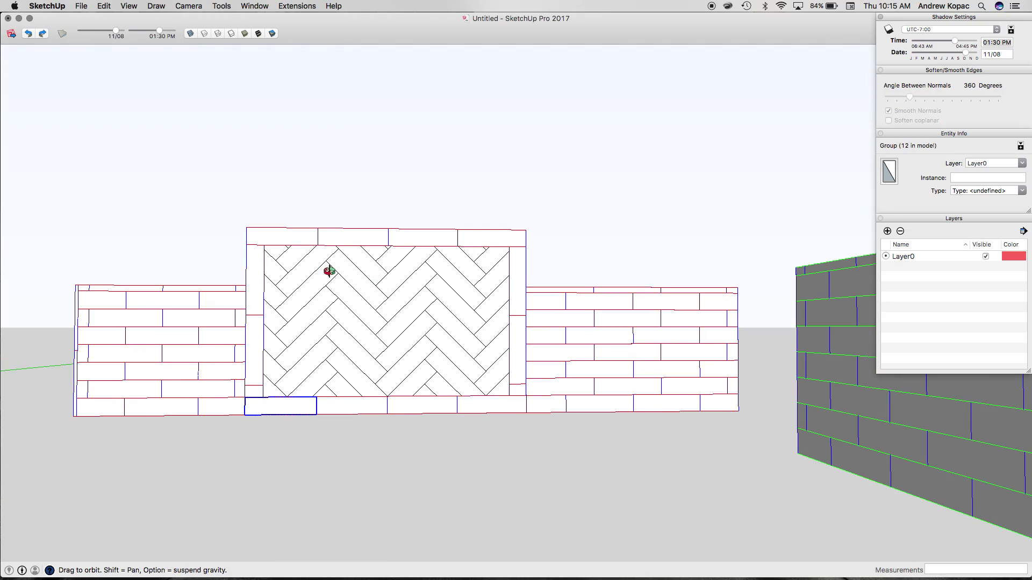
scroll(288, 246, "up", 5)
scroll(317, 245, "down", 5)
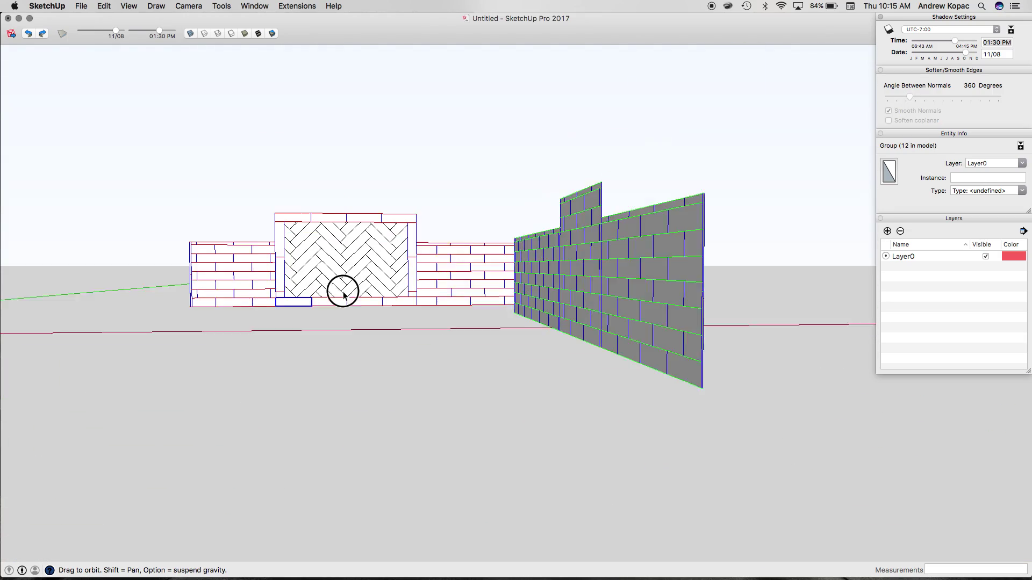
left_click_drag(340, 291, 299, 256)
scroll(308, 260, "up", 3)
scroll(218, 274, "down", 3)
scroll(218, 274, "down", 5)
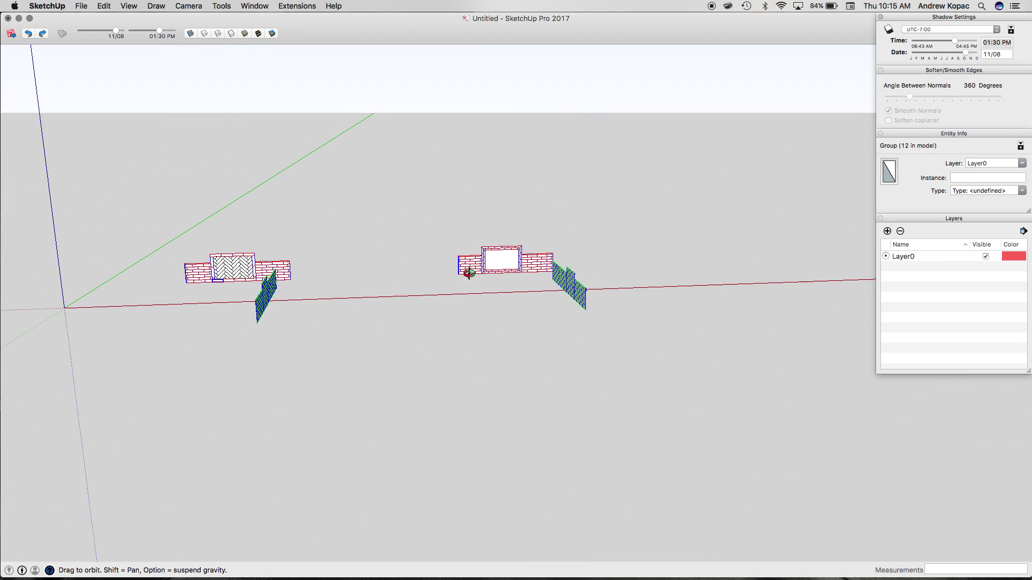
- Try to draw a rectangle filling the blank opening inside the second wall's mitred tile border
scroll(505, 264, "up", 8)
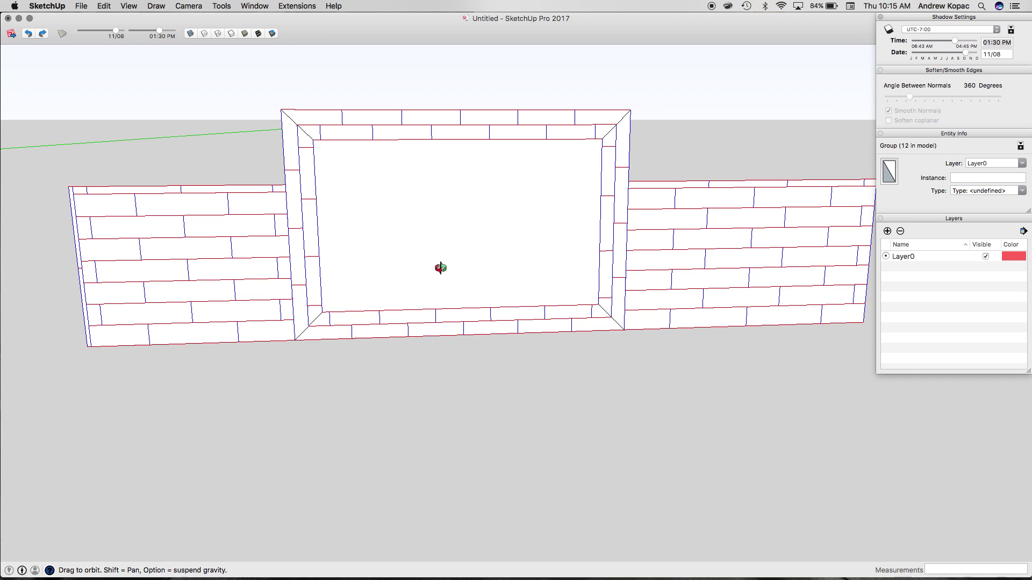
key("space")
left_click(417, 255)
key("r")
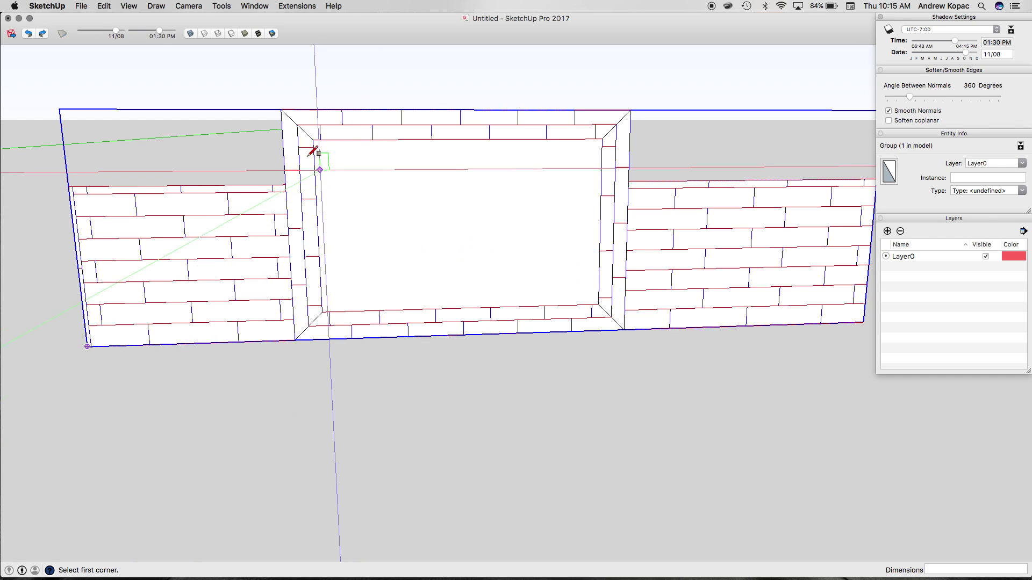
left_click(315, 142)
left_click(595, 309)
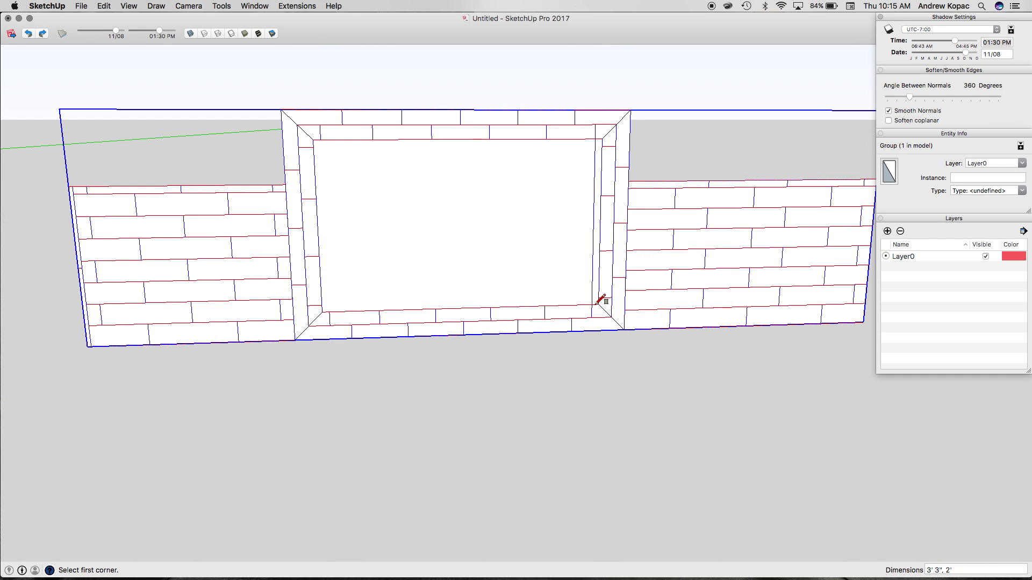
key("g")
left_click(542, 244)
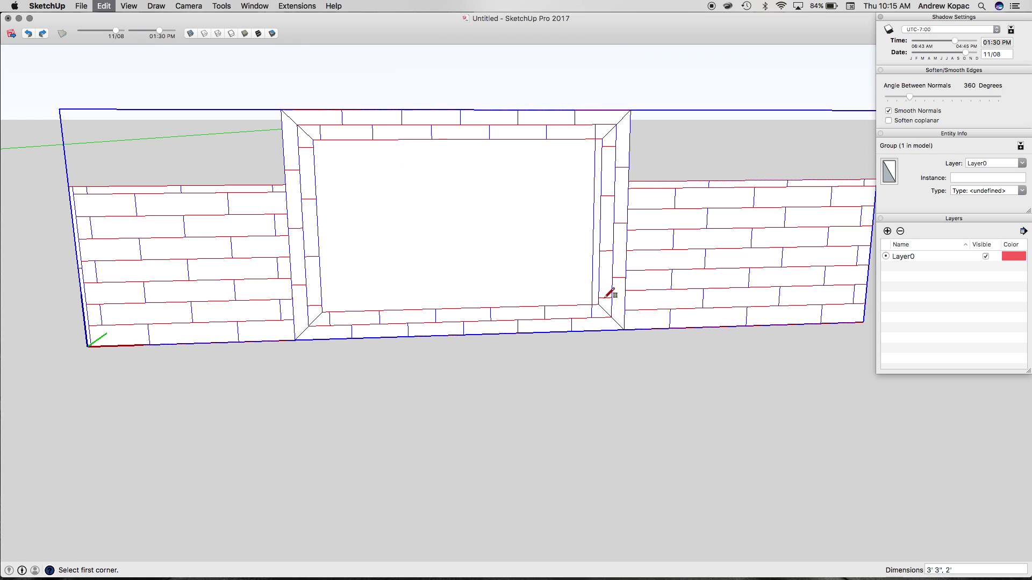
- Draw a 3' 4" by 2' rectangle from corner to corner of the blank opening in the second wall's border
left_click(598, 304)
left_click(321, 139)
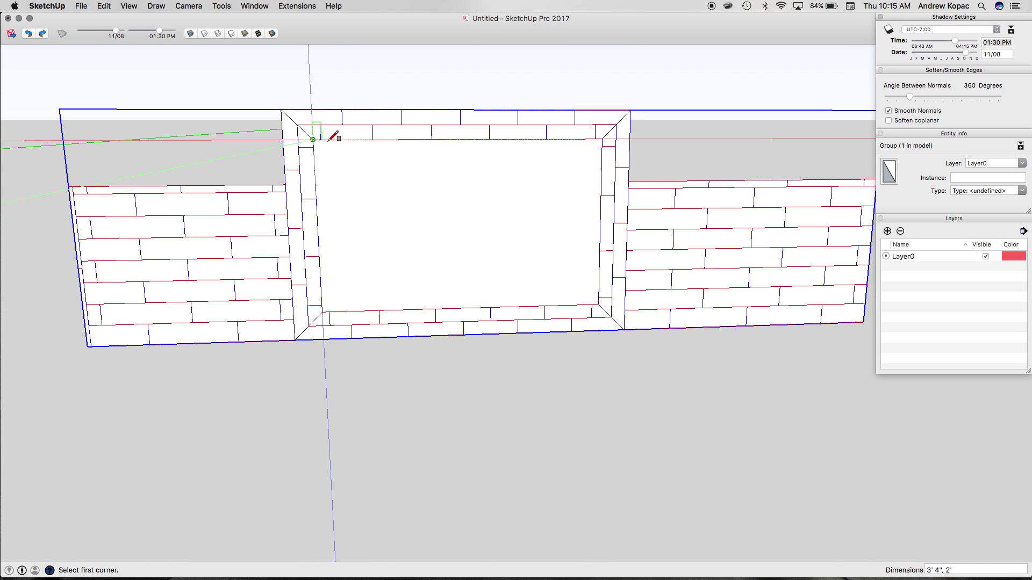
key("space")
- Group the new rectangle in the second wall's opening and open the group for editing
left_click(356, 163)
double_click(355, 162)
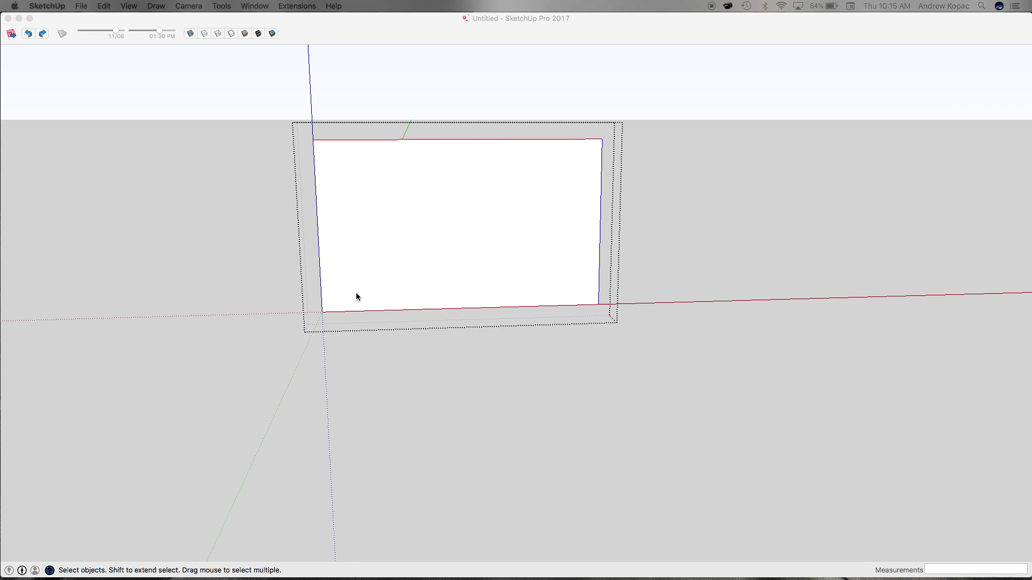
scroll(419, 239, "up", 5)
scroll(295, 348, "down", 3)
- Make the backing rectangle's face and edges a nested group inside the open group
left_click(284, 300)
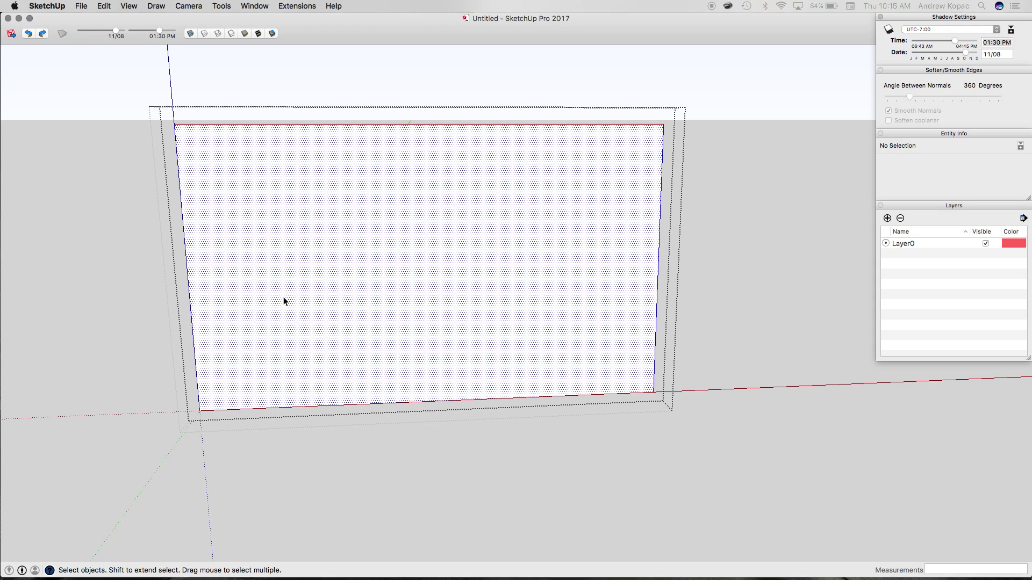
key("r")
left_click(267, 282)
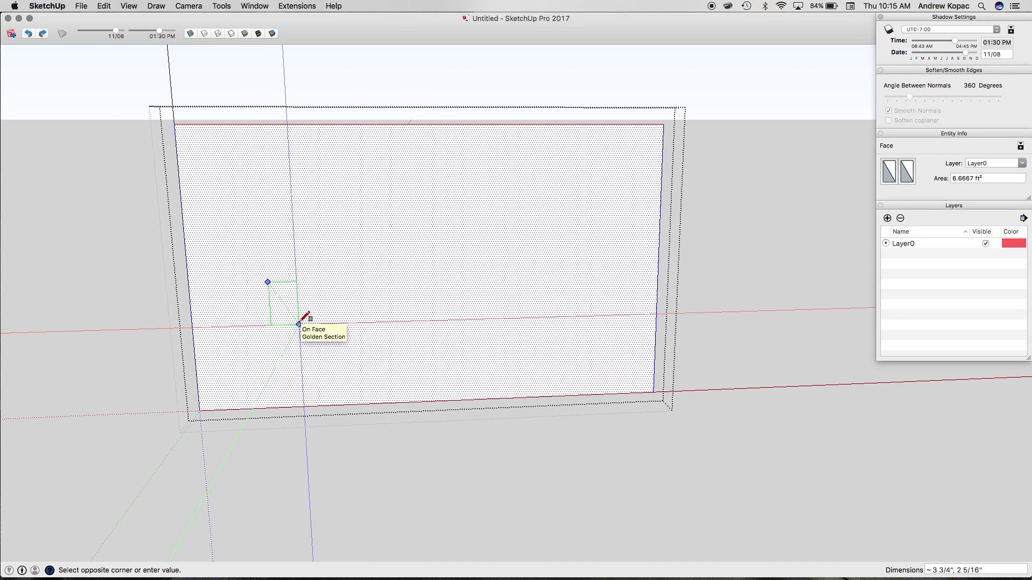
key("space")
left_click(295, 287)
key("g")
- Try to draw a 3" by 16" tile rectangle on the backing face
key("r")
left_click(273, 250)
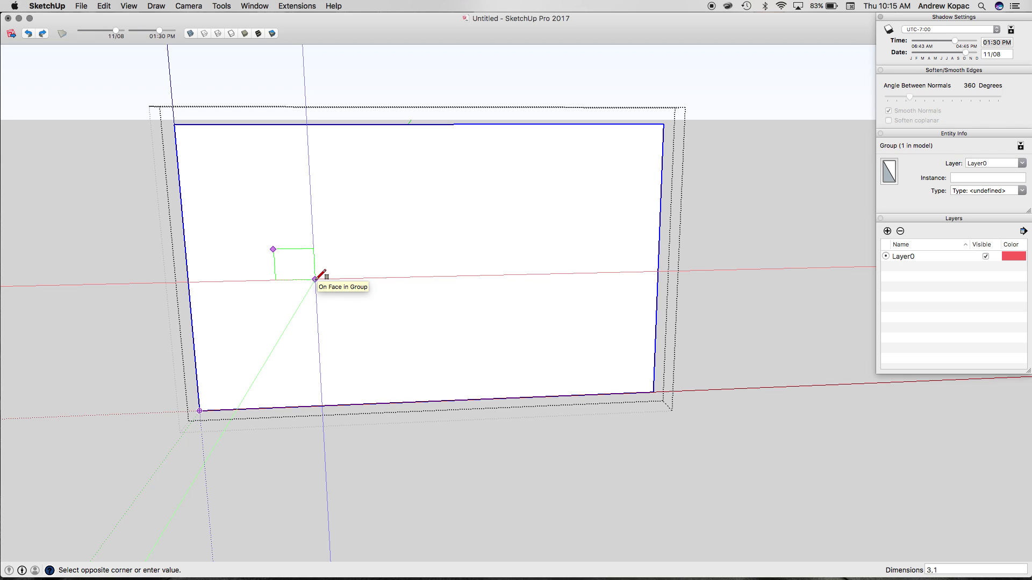
type("3,16")
key("Return")
key("space")
key("super+z")
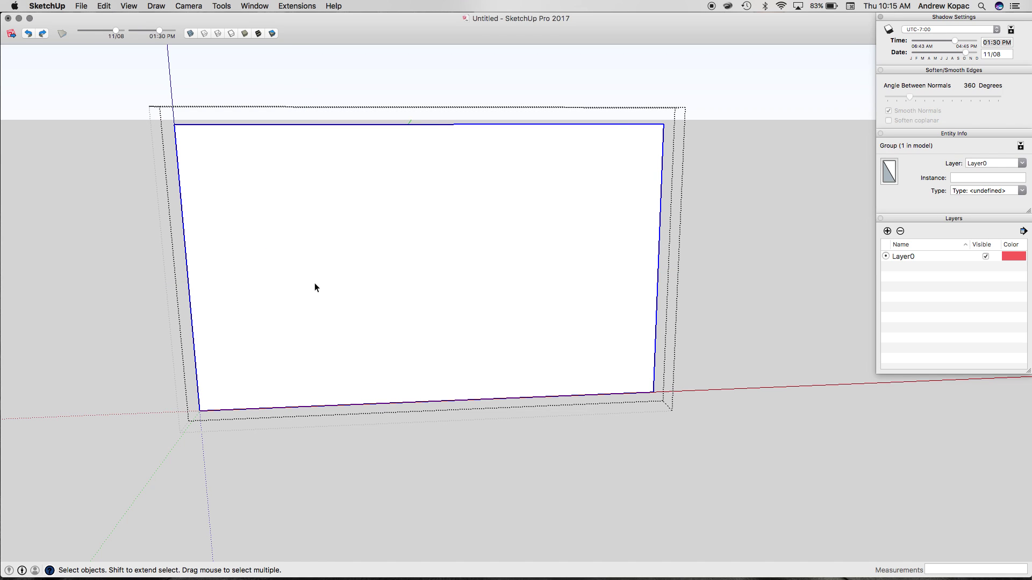
- Draw an upright 3" by 6" tile rectangle on the left part of the backing and select its face and edges
key("r")
left_click(292, 241)
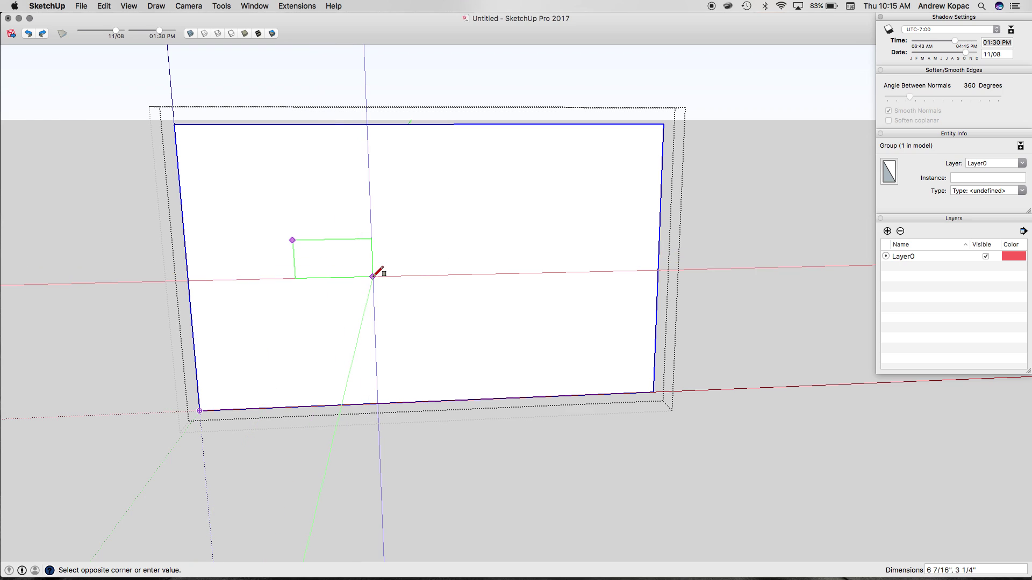
type("3,6")
key("Return")
key("space")
double_click(324, 279)
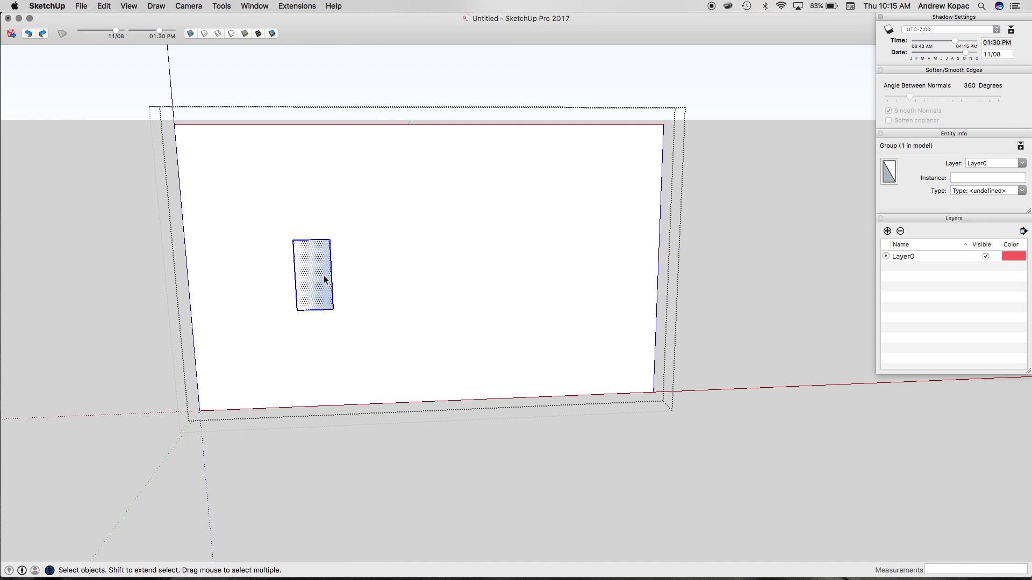
- Rotate the selected 3" by 6" tile 90 degrees so it lies horizontally and make it a component
key("q")
left_click(324, 295)
left_click(402, 293)
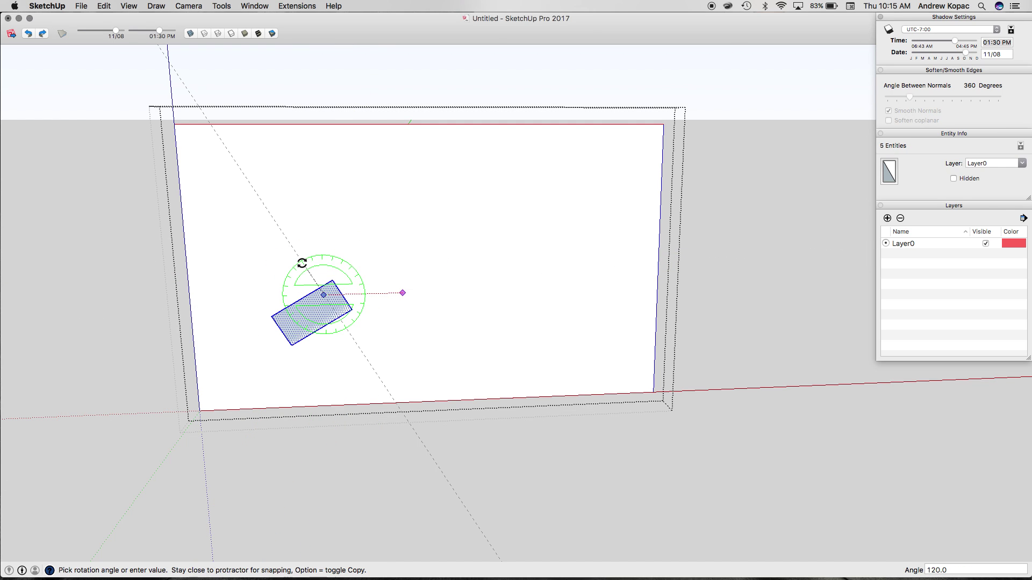
type("90")
key("Return")
key("g")
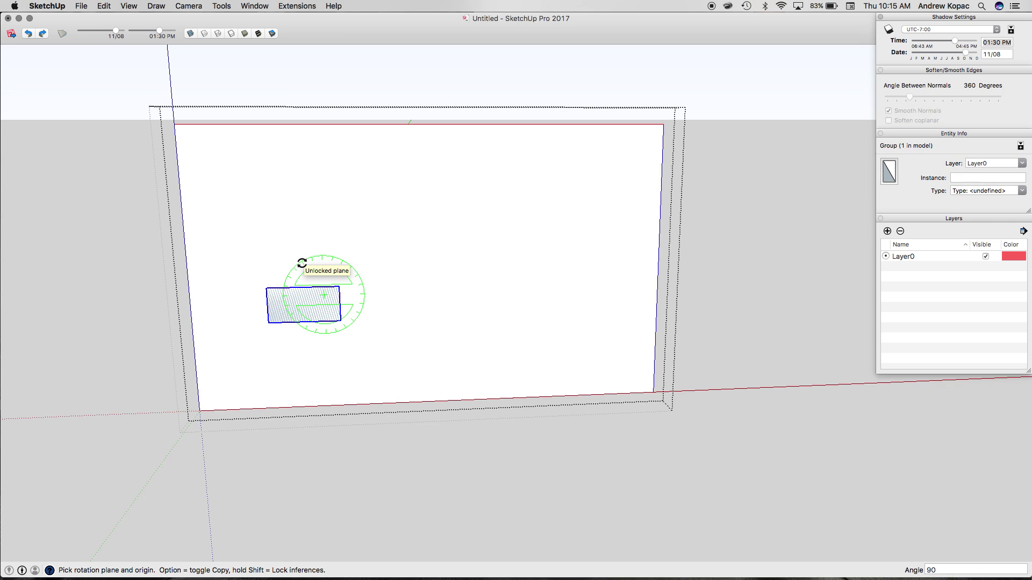
key("Return")
- Reverse the face inside the tile component so its front side shows, and return to the panel group with the tile selected
scroll(325, 305, "down", 5)
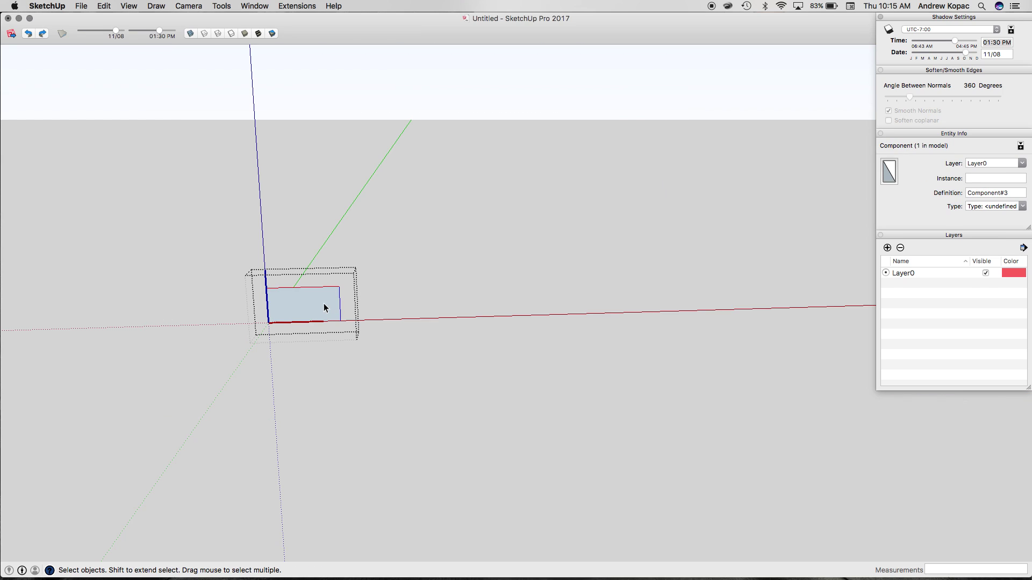
left_click(319, 312)
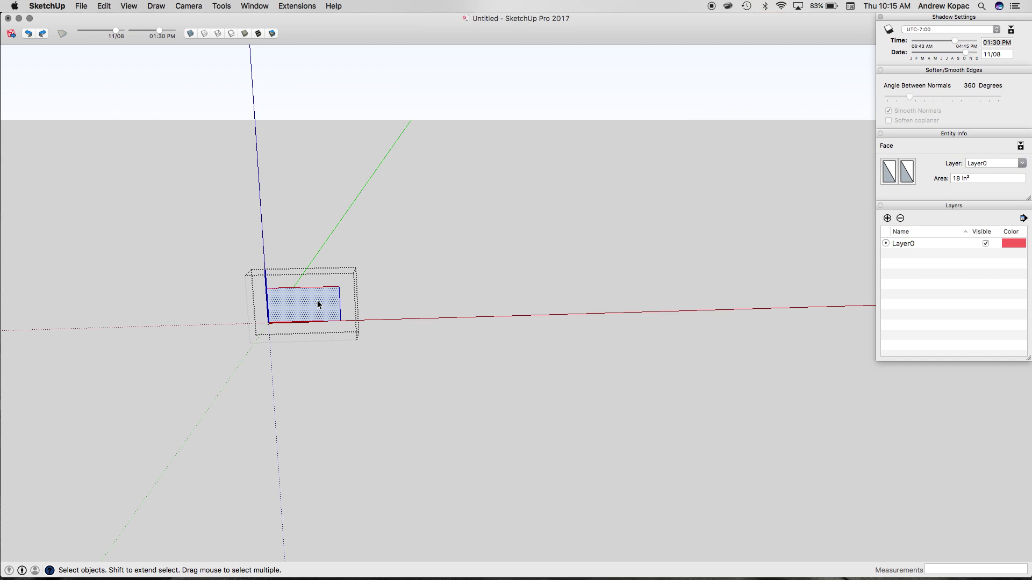
right_click(318, 305)
left_click(353, 393)
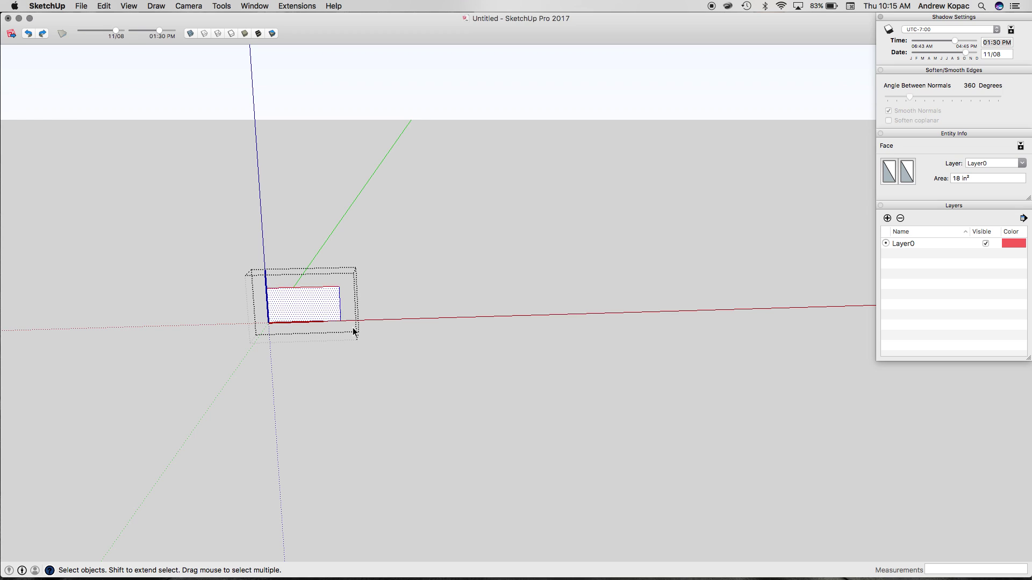
scroll(352, 328, "up", 5)
left_click(292, 315)
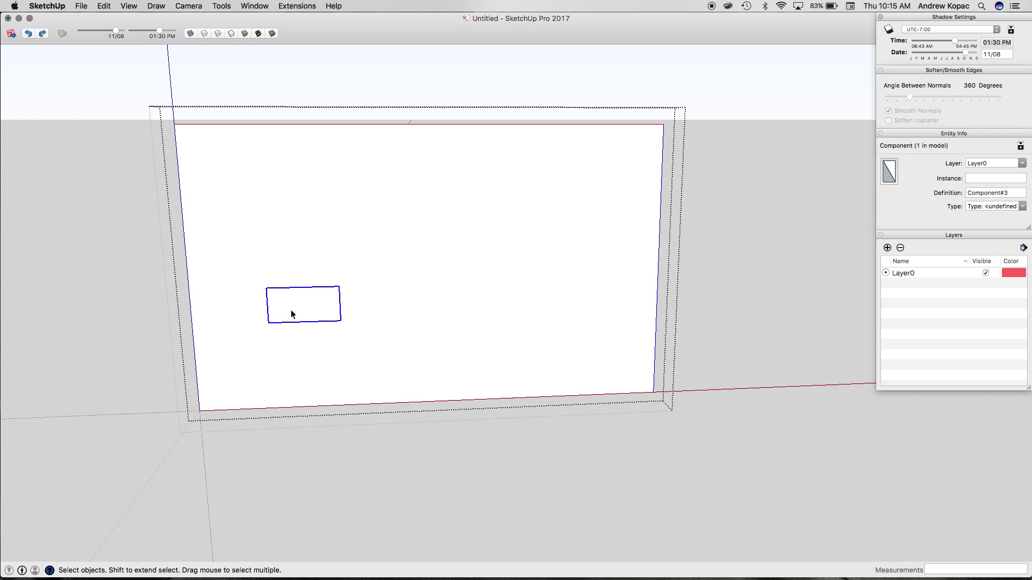
- Copy the tile about 9 1/8" to the right on the backing
key("m")
left_click(290, 306)
key("alt")
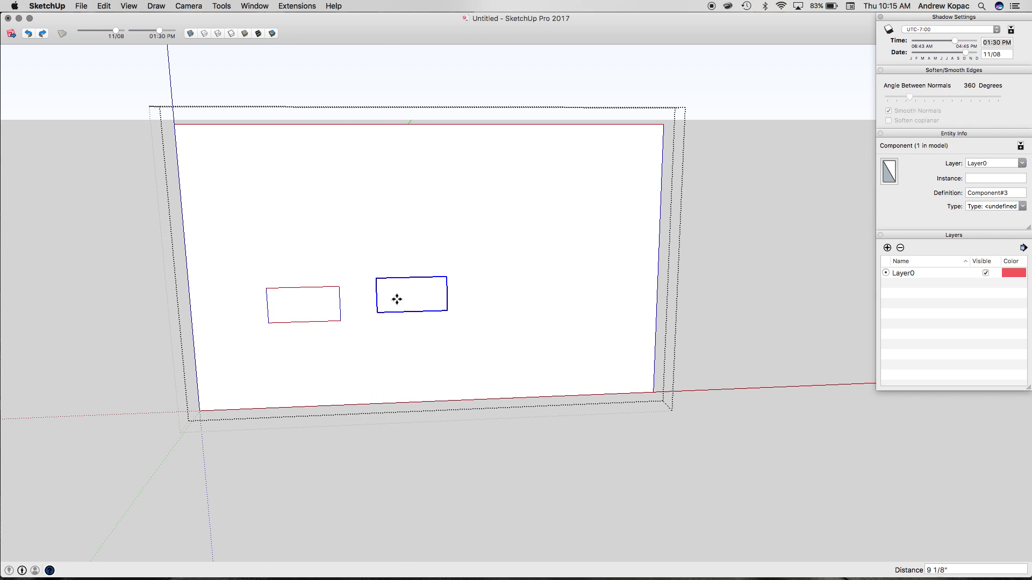
left_click(397, 299)
- Rotate a copy of the left tile 45 degrees clockwise and delete the unrotated original
key("space")
left_click(303, 304)
key("q")
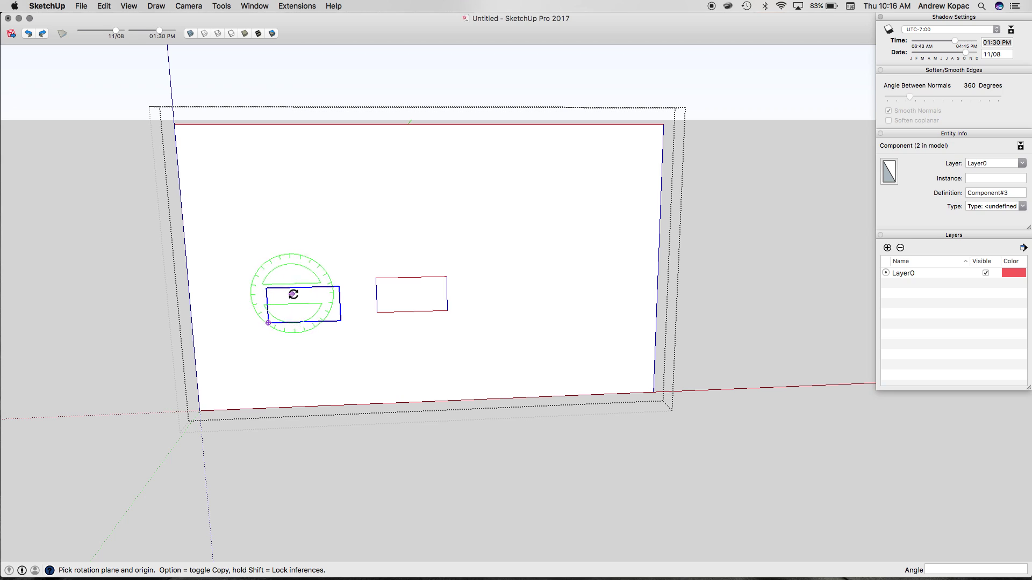
left_click(298, 270)
left_click(333, 271)
left_click(327, 292)
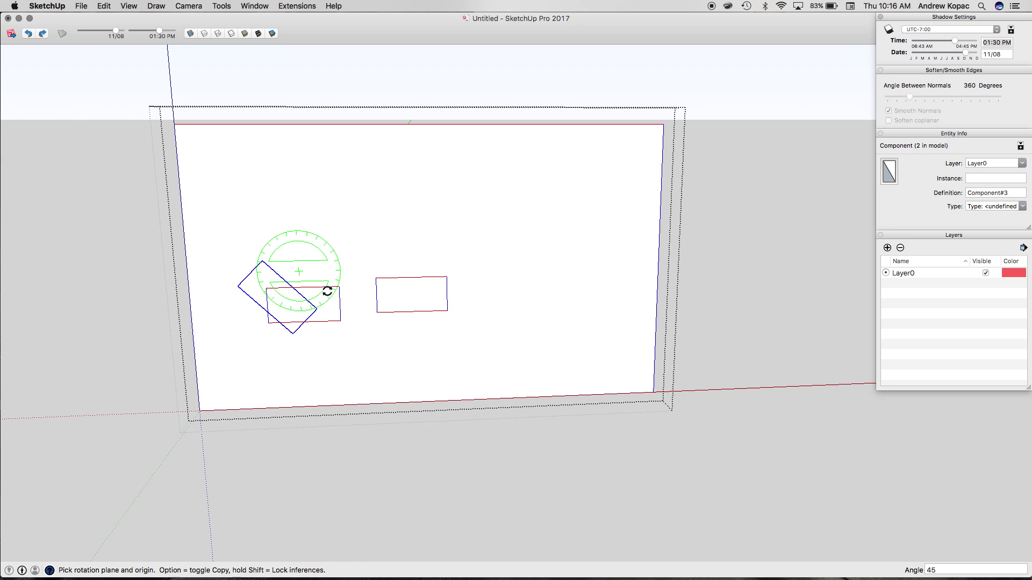
key("space")
key("Delete")
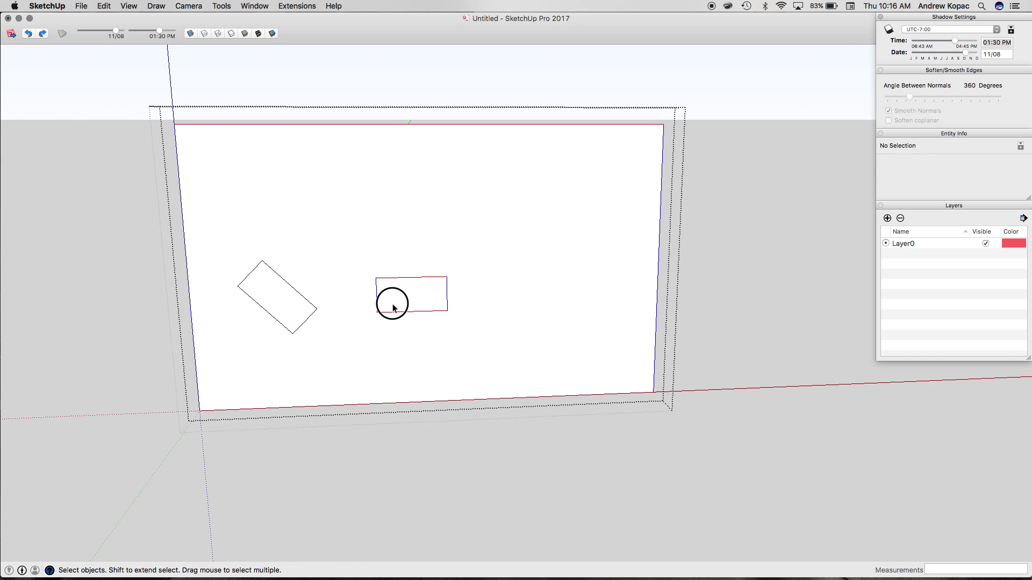
- Rotate the right tile 45 degrees counterclockwise so it mirrors the slope of the left tile
left_click(392, 302)
key("q")
left_click(367, 331)
left_click(404, 329)
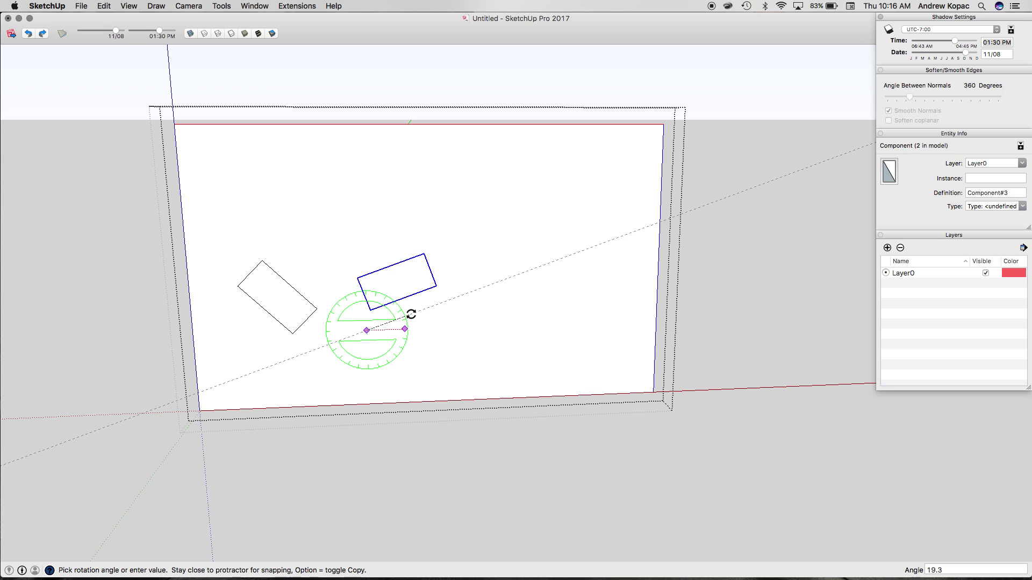
type("45")
key("Return")
key("space")
- Snap the right tile's left corner to the left tile's bottom corner and shift the joined pair to the right across the backing
key("m")
left_click(334, 289)
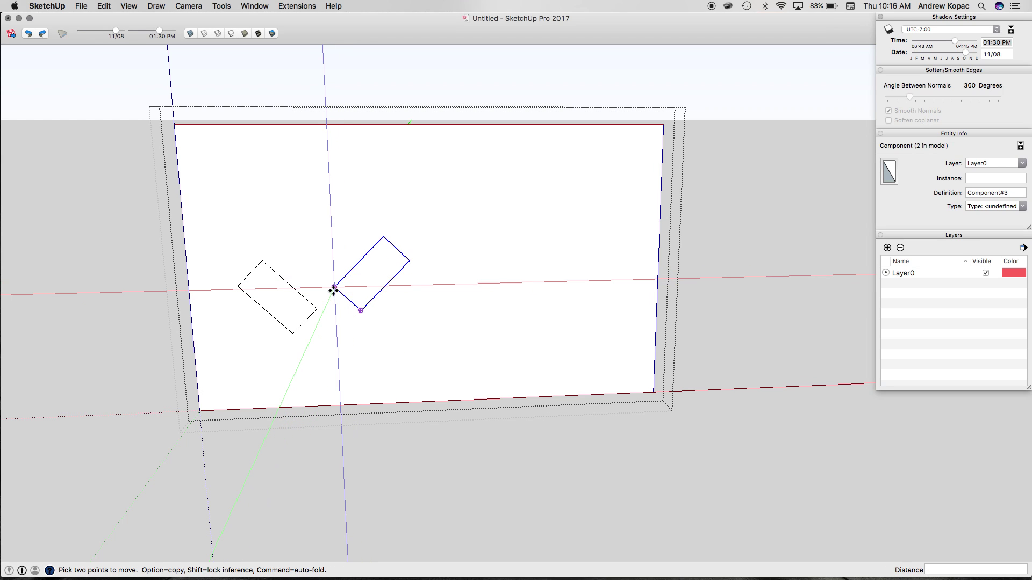
left_click(293, 333)
key("space")
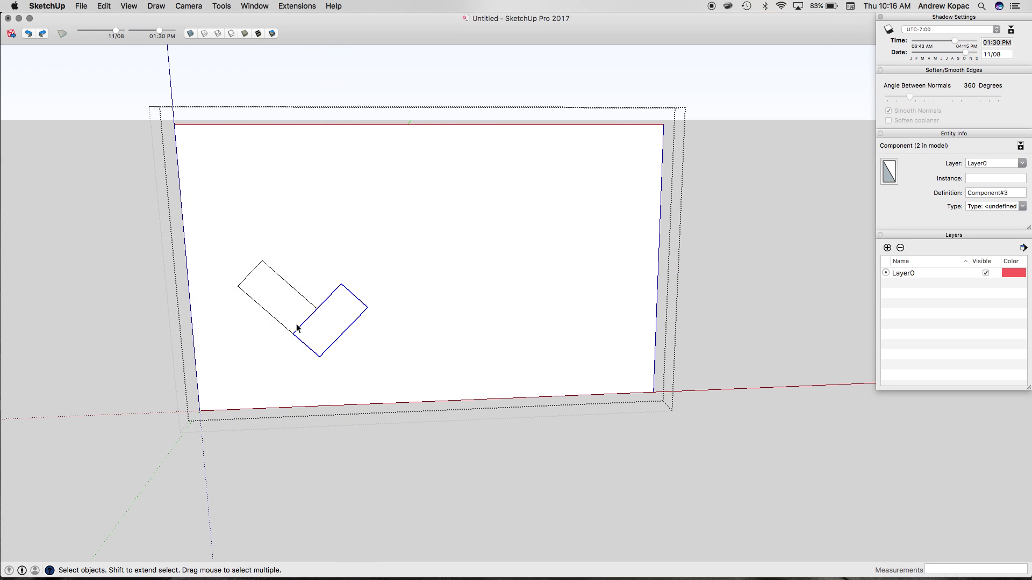
key("m")
left_click(320, 356)
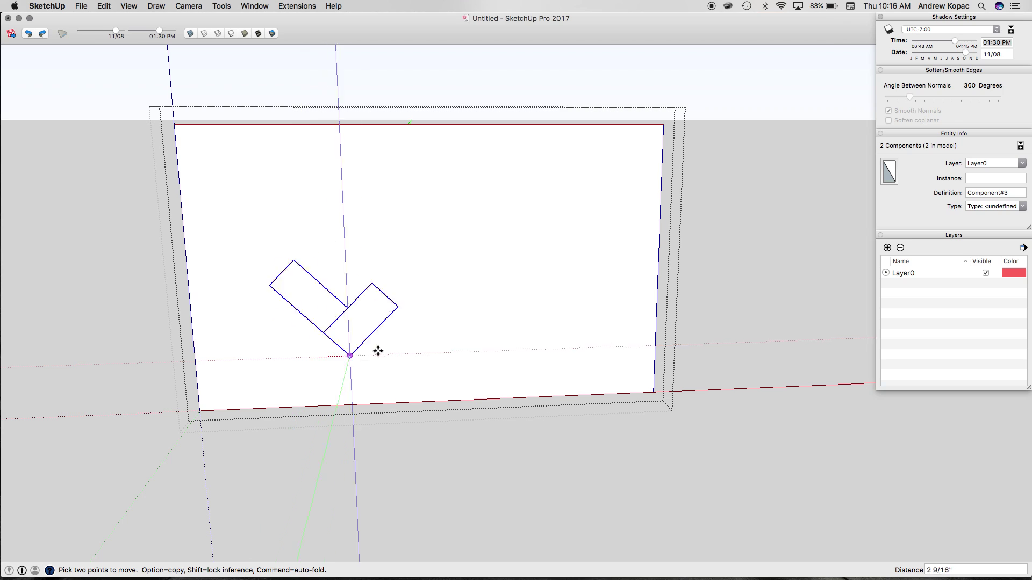
left_click(387, 354)
- Copy the tile pair about 4 1/4" straight up so it nests on the first pair, and array the copy six times
left_click(385, 352)
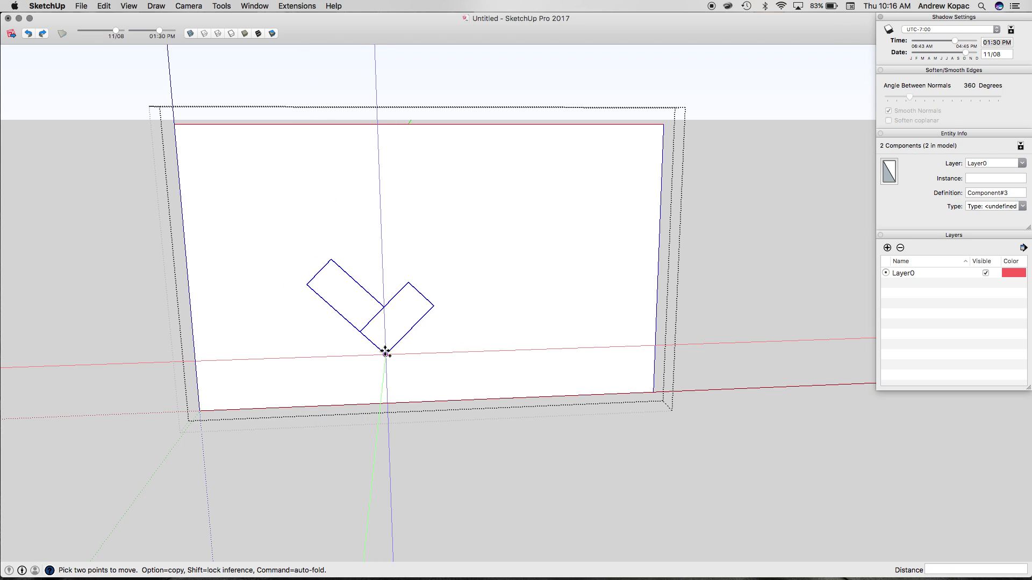
key("alt")
left_click(385, 305)
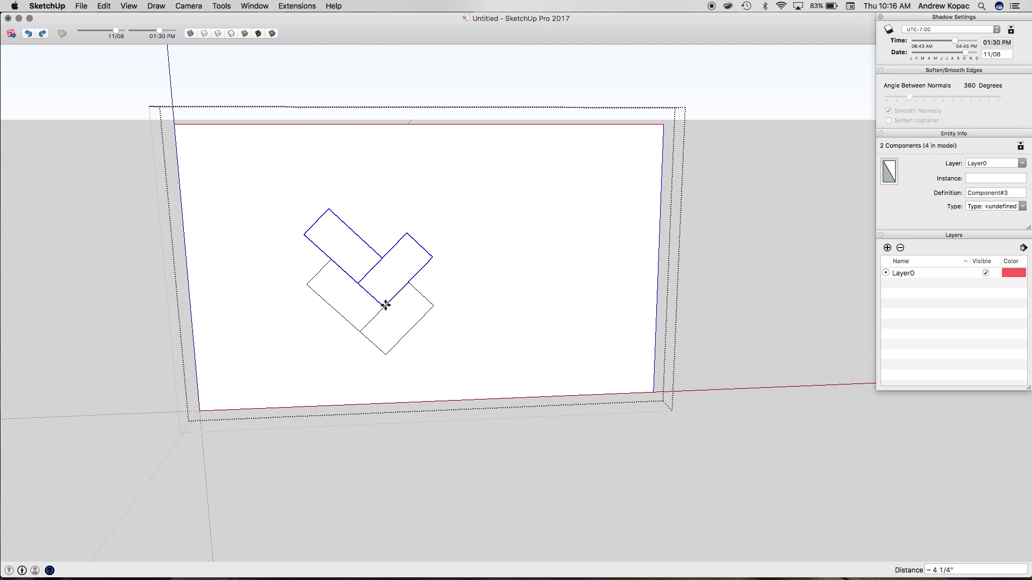
type("*6")
key("Return")
- Copy the whole tile column without the backing about 8 1/2" to the right and array the copy five times
scroll(339, 295, "down", 3)
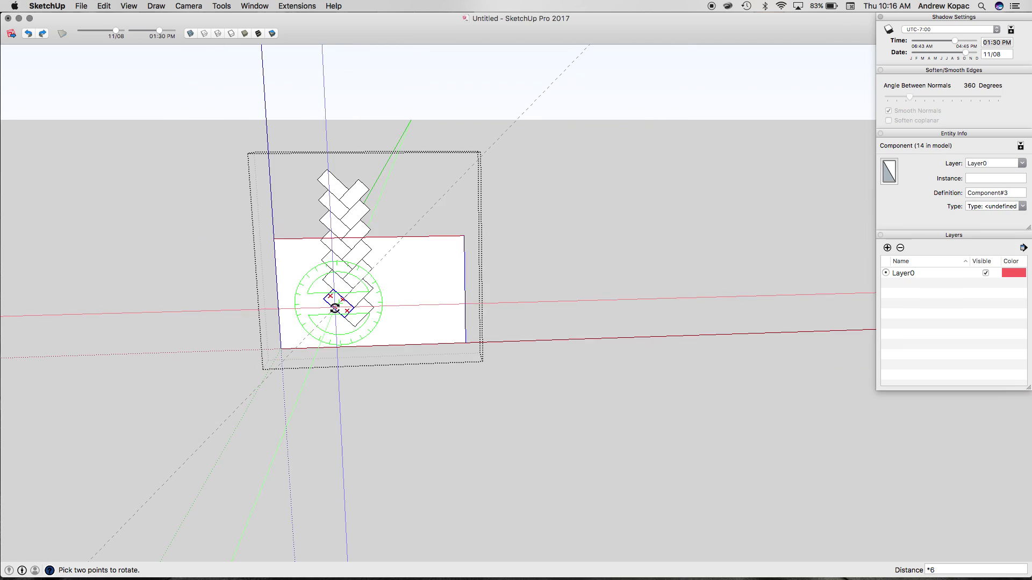
scroll(363, 281, "up", 2)
key("space")
key("super+a")
left_click(272, 350, "shift")
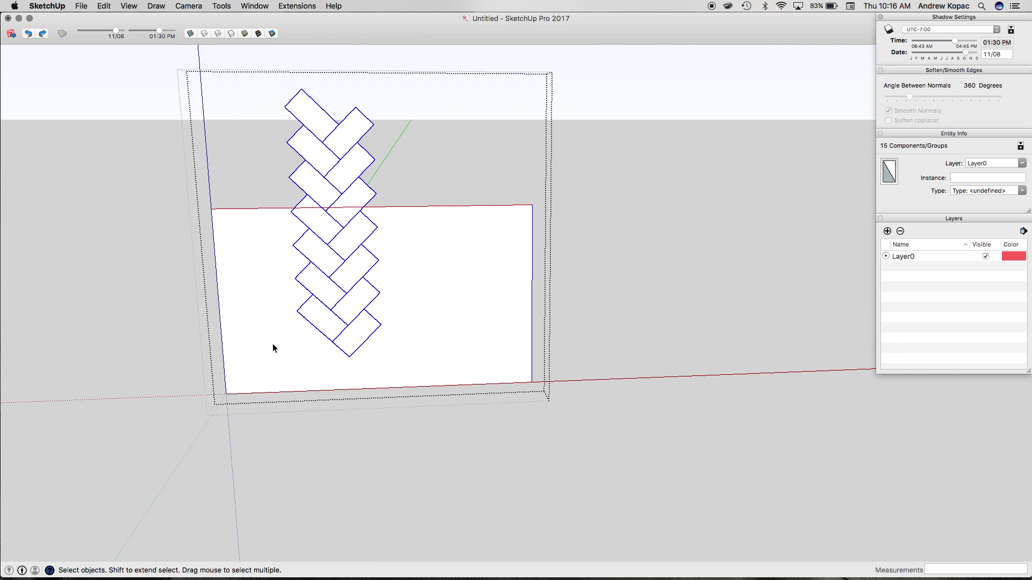
key("m")
left_click(296, 310)
key("alt")
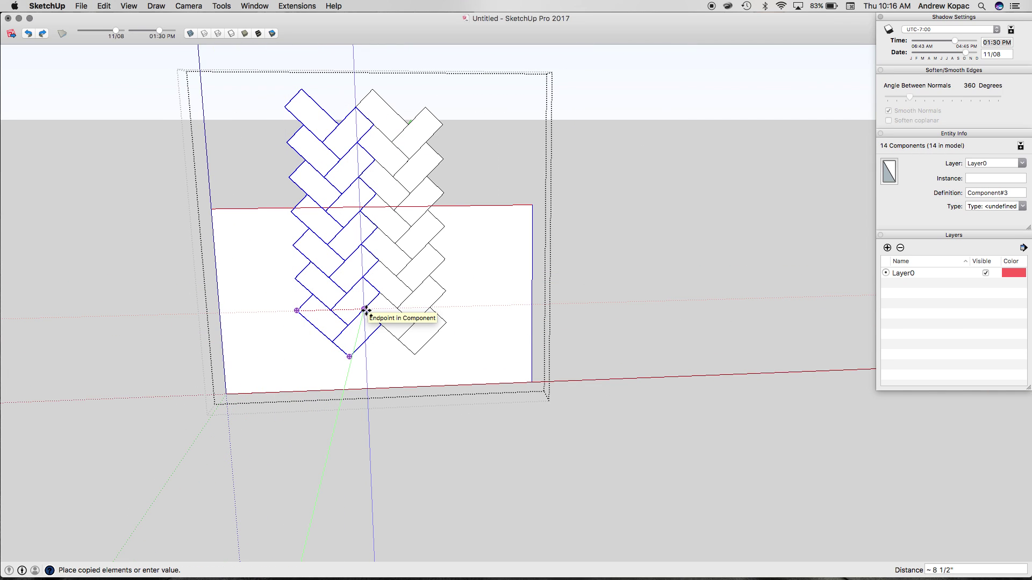
left_click(365, 311)
type("*5")
key("Return")
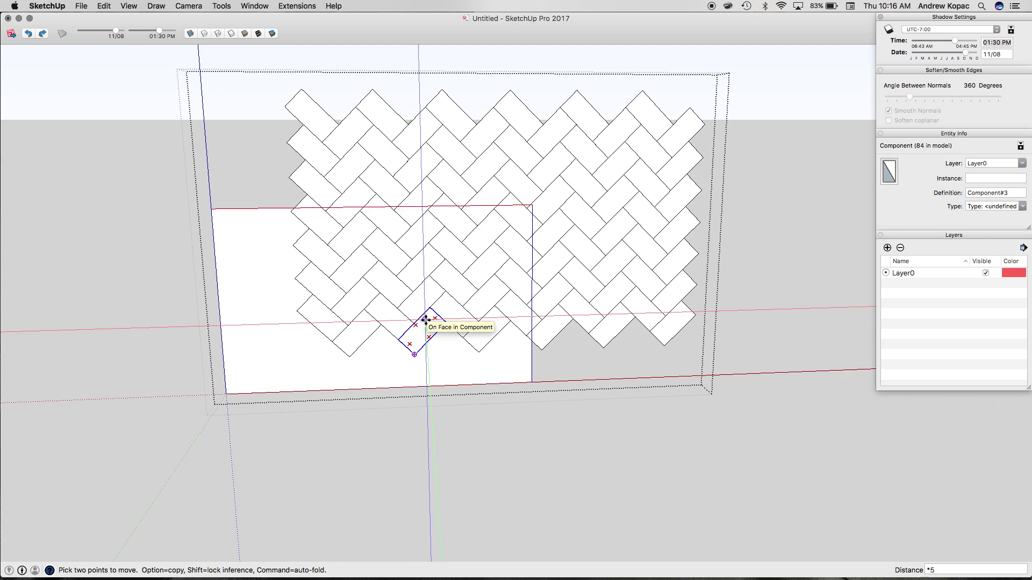
- Move all tiles without the backing about 1' 1 5/8" down and left, placing their bottom tips on the backing's bottom edge
key("a")
key("space")
key("super+a")
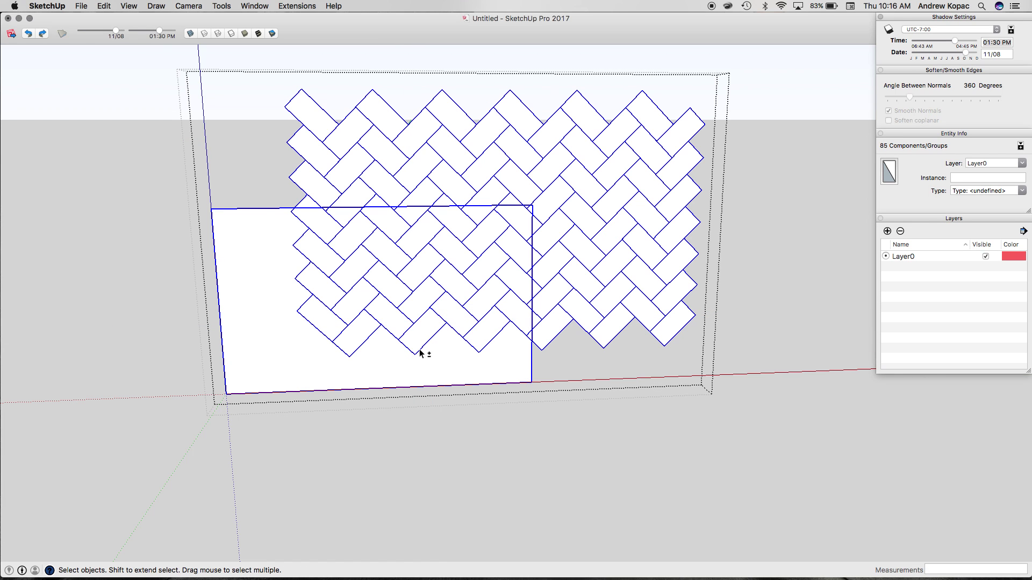
key("m")
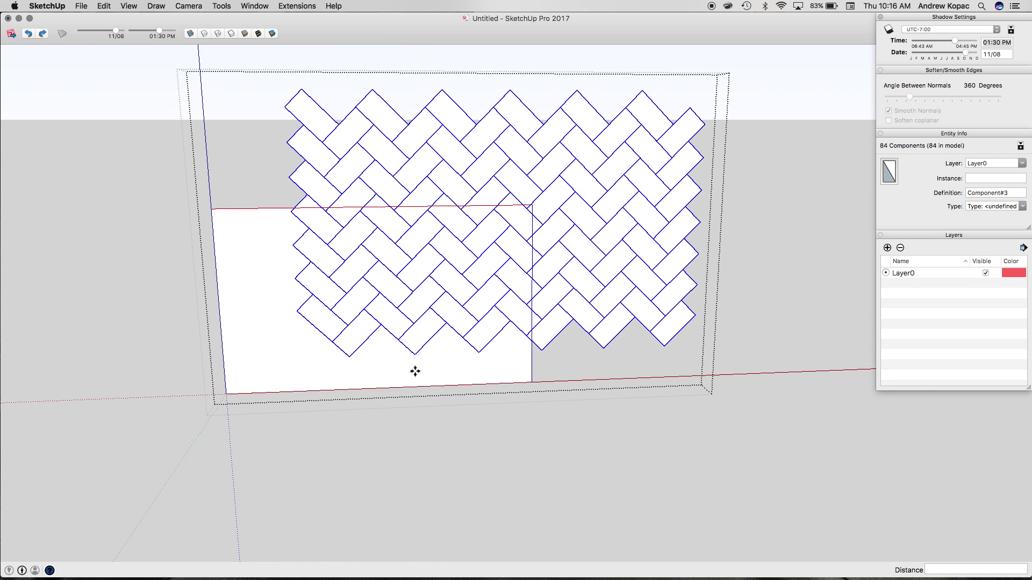
left_click(479, 352)
left_click(381, 387)
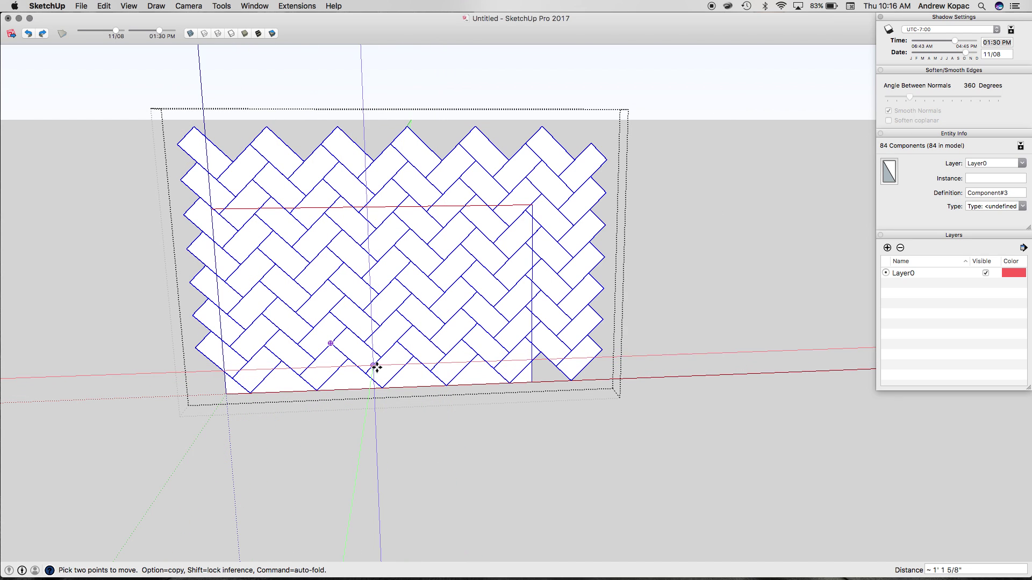
key("space")
left_click_drag(585, 200, 585, 184)
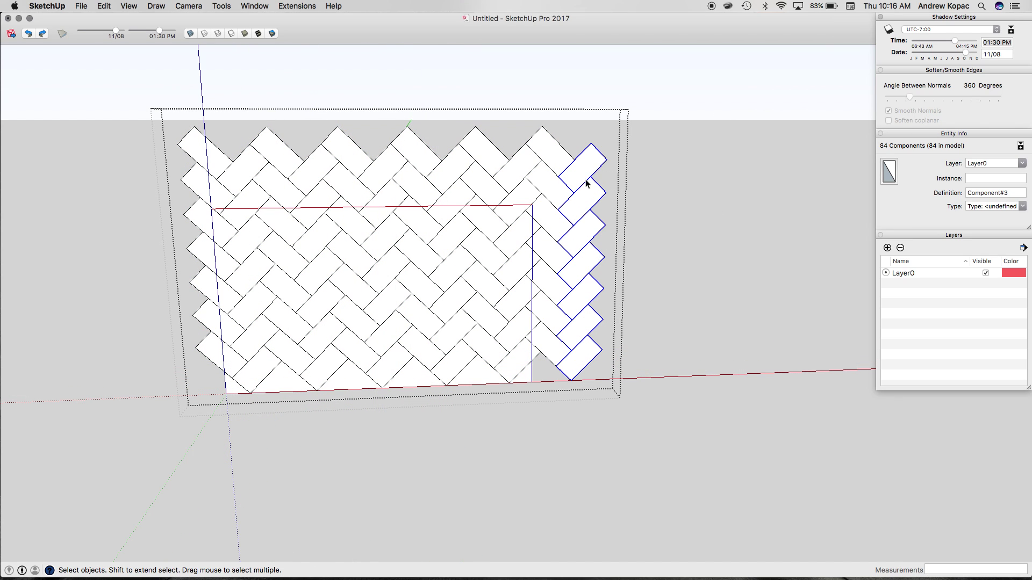
key("m")
left_click(612, 419)
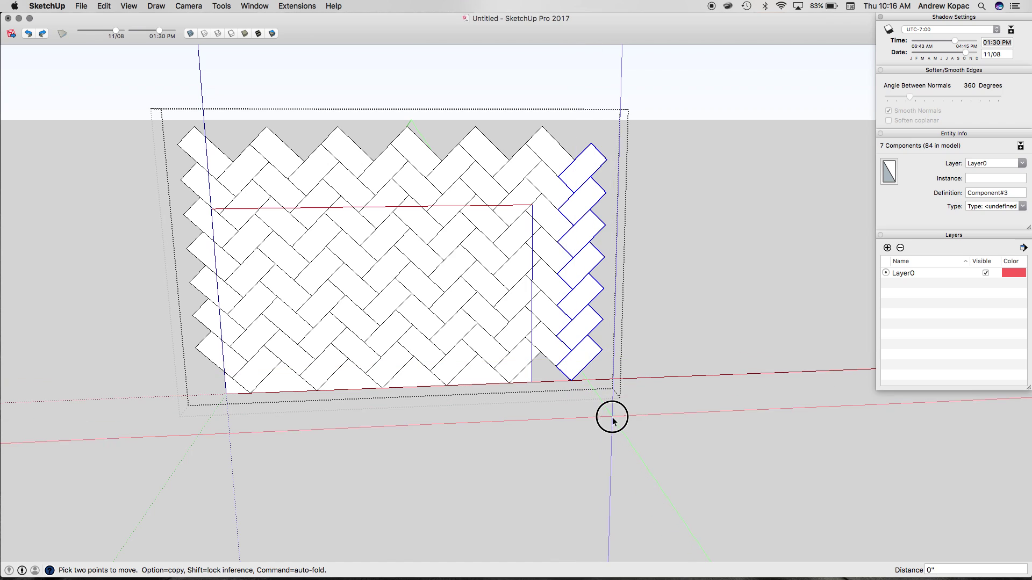
key("space")
- Copy the two rightmost rows of slanted tiles about 8 1/2" to the right to add another herringbone column
left_click_drag(558, 129, 559, 129)
key("m")
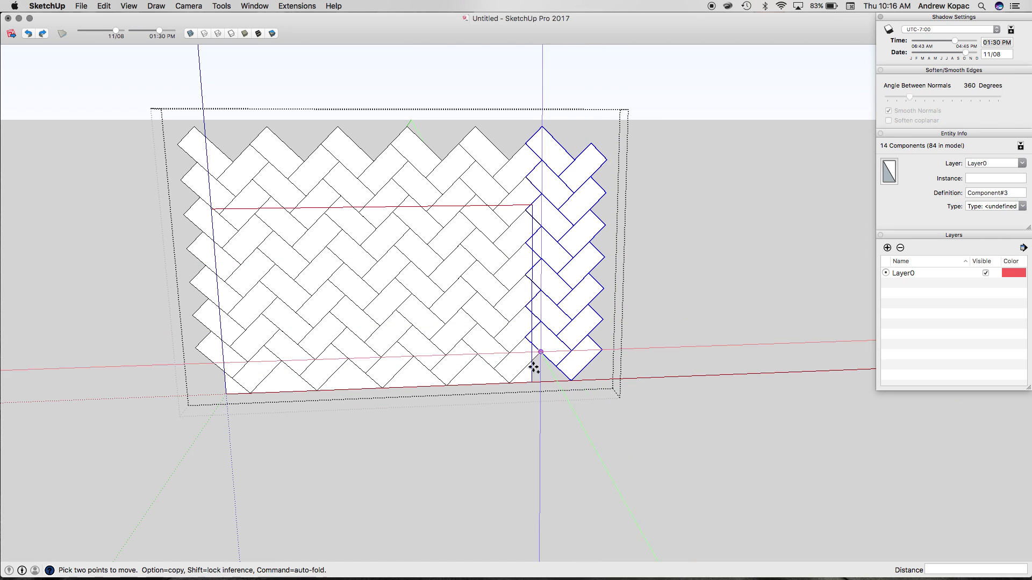
left_click(531, 344)
key("alt")
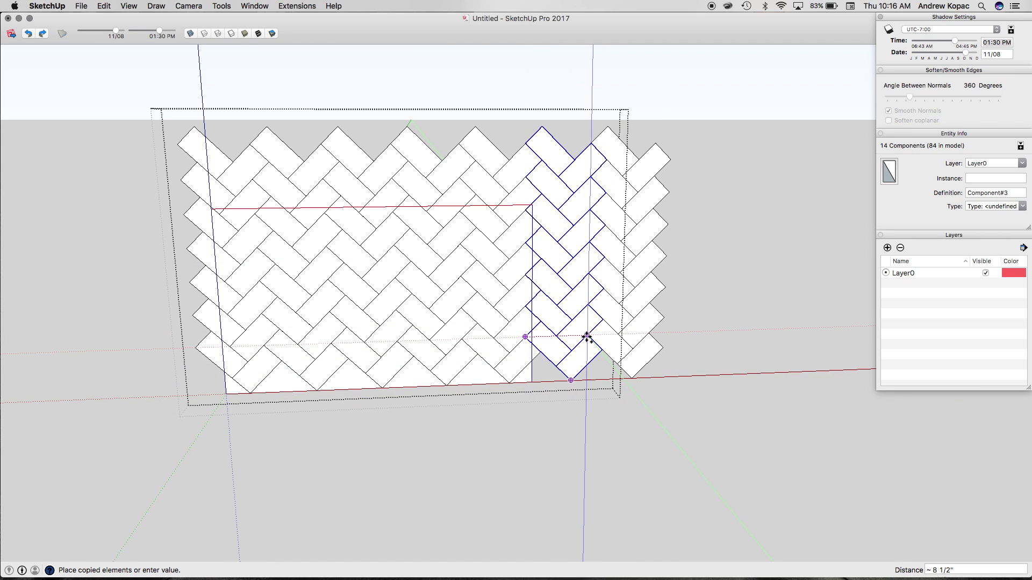
left_click(585, 339)
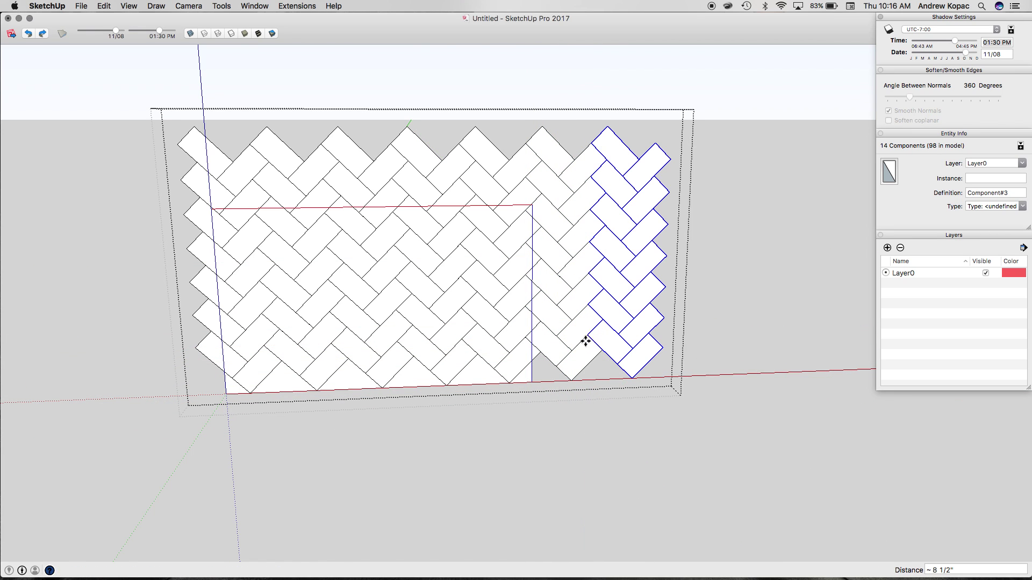
- Move all tiles without the backing 8" to the left so the pattern overhangs both sides of the backing
key("space")
left_click(345, 380)
key("super+a")
key("m")
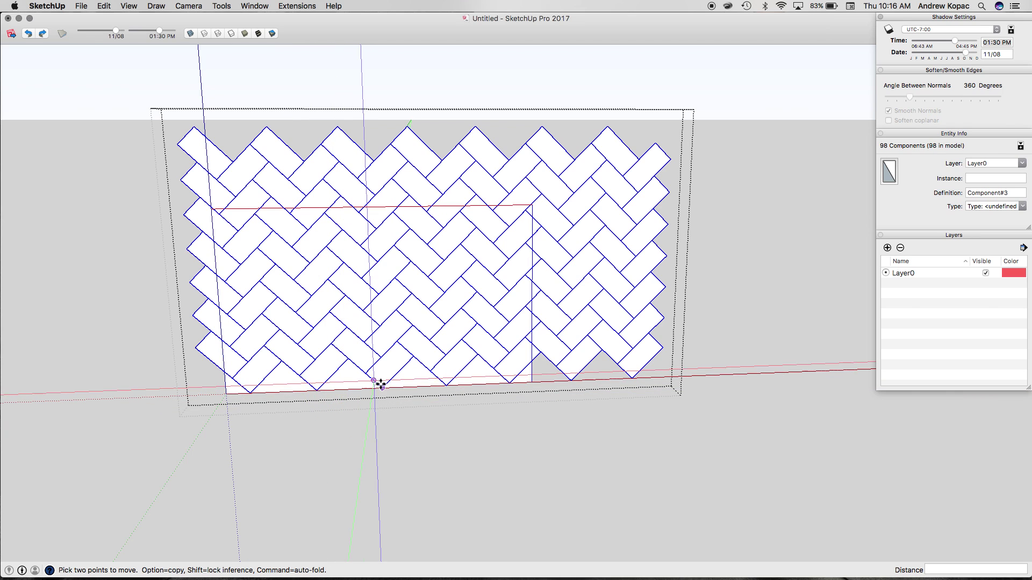
left_click(449, 386)
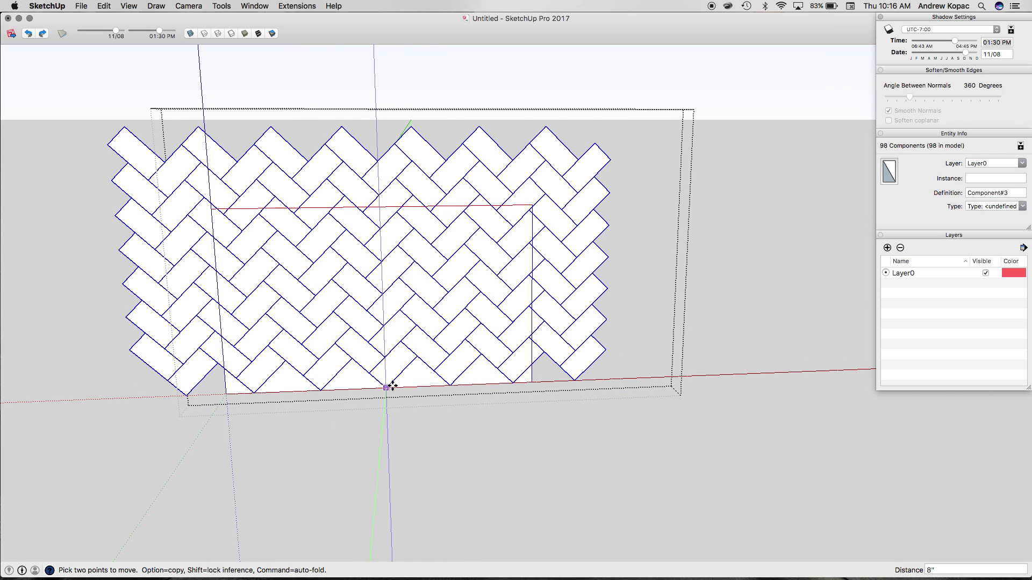
left_click(392, 386)
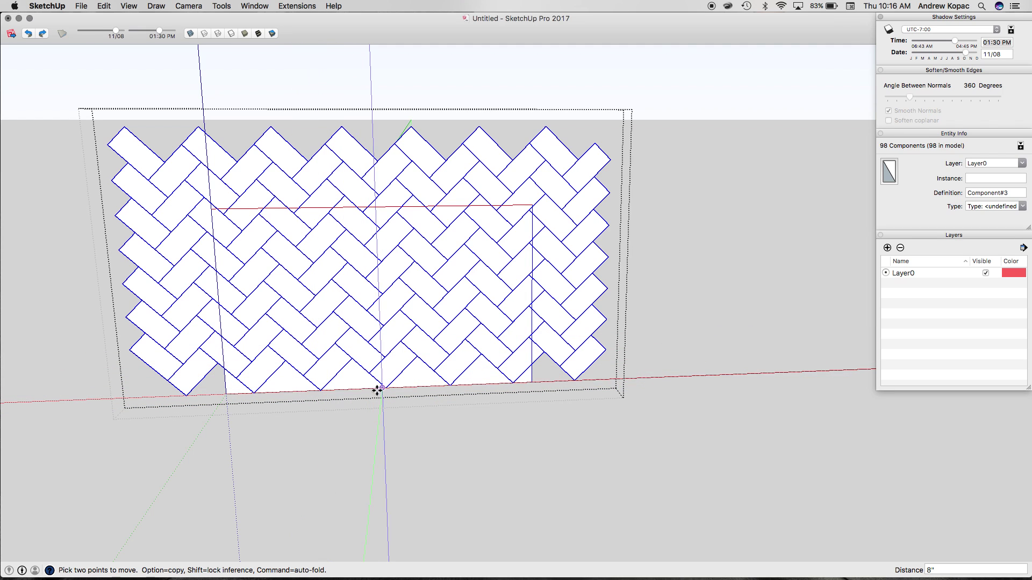
- Move all tiles without the backing about 4 1/4" straight down so their bottom tips extend below the backing's bottom edge
left_click(381, 295)
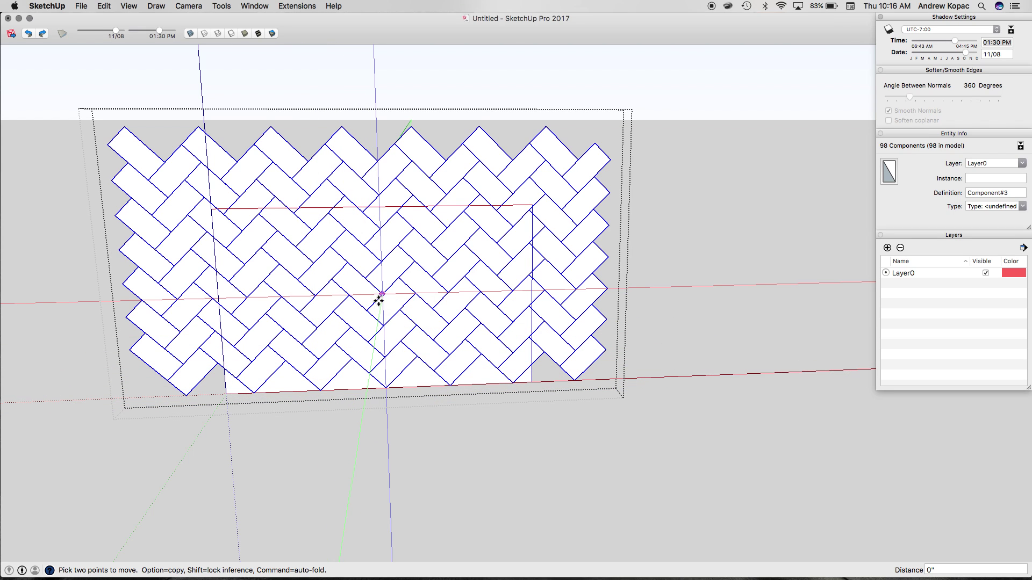
key("Escape")
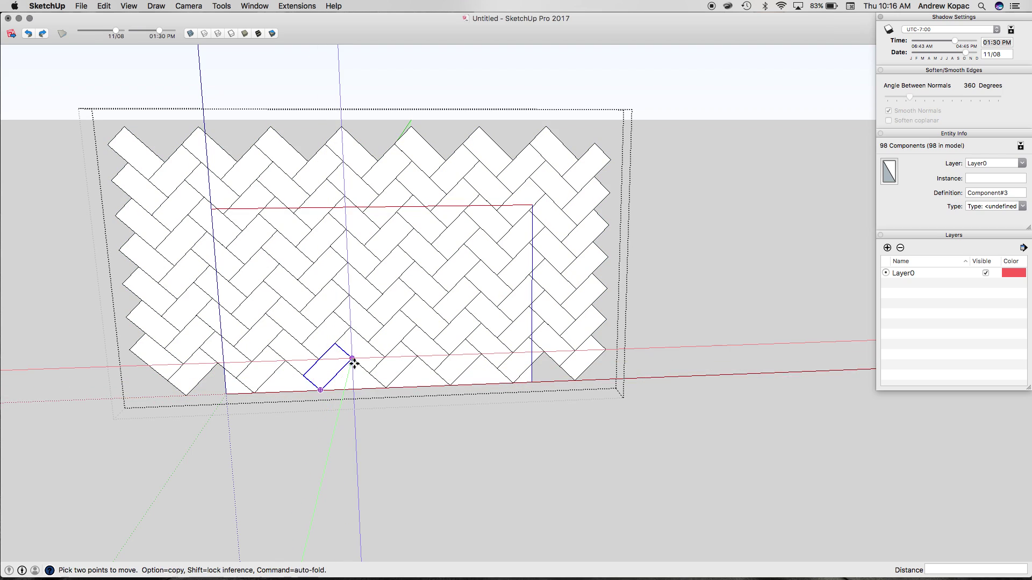
key("super+a")
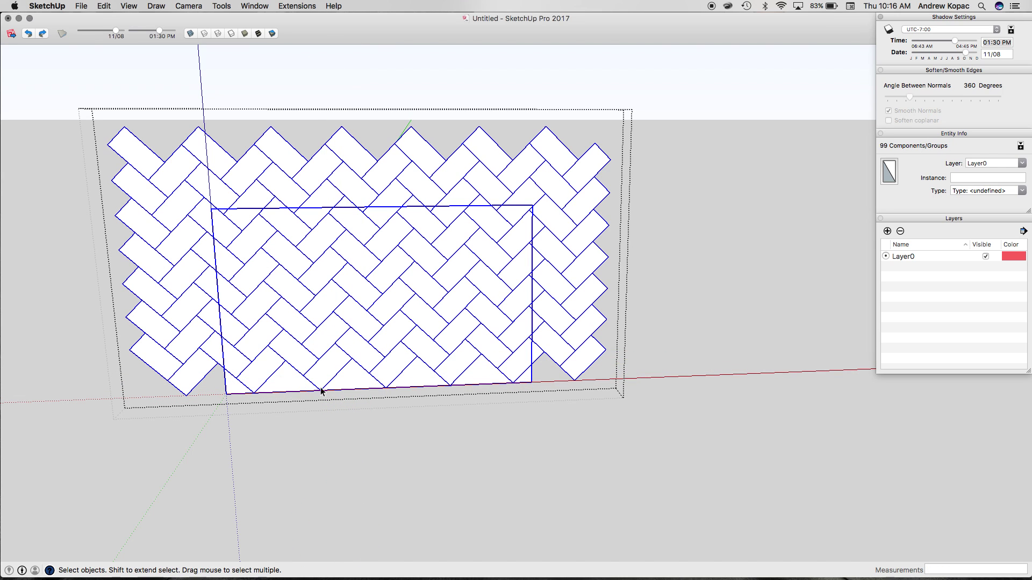
left_click(320, 392, "shift")
key("m")
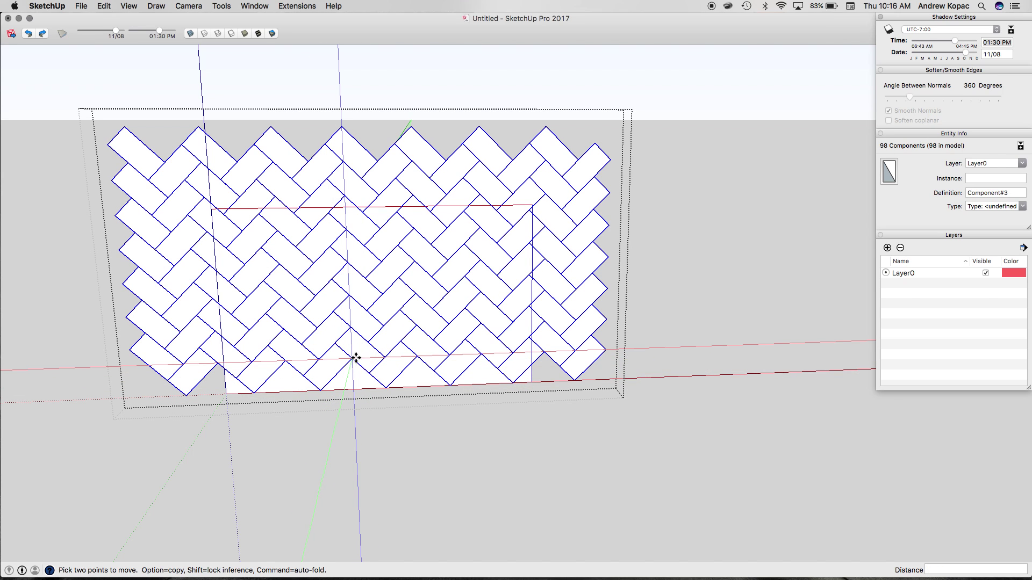
left_click(356, 357)
left_click(348, 389)
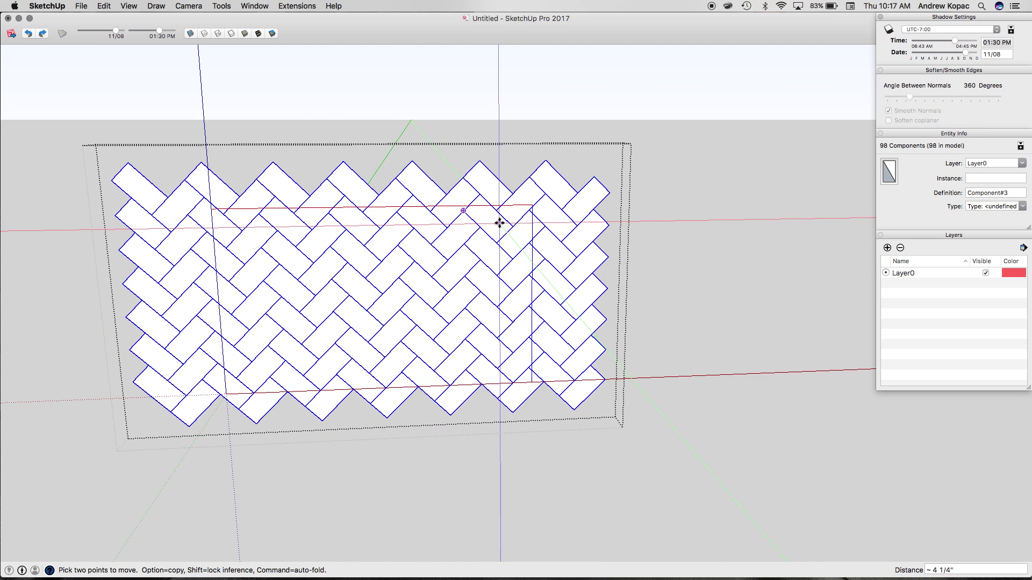
- Examine how the tile corners line up with the backing's top and bottom edges
scroll(442, 381, "up", 5)
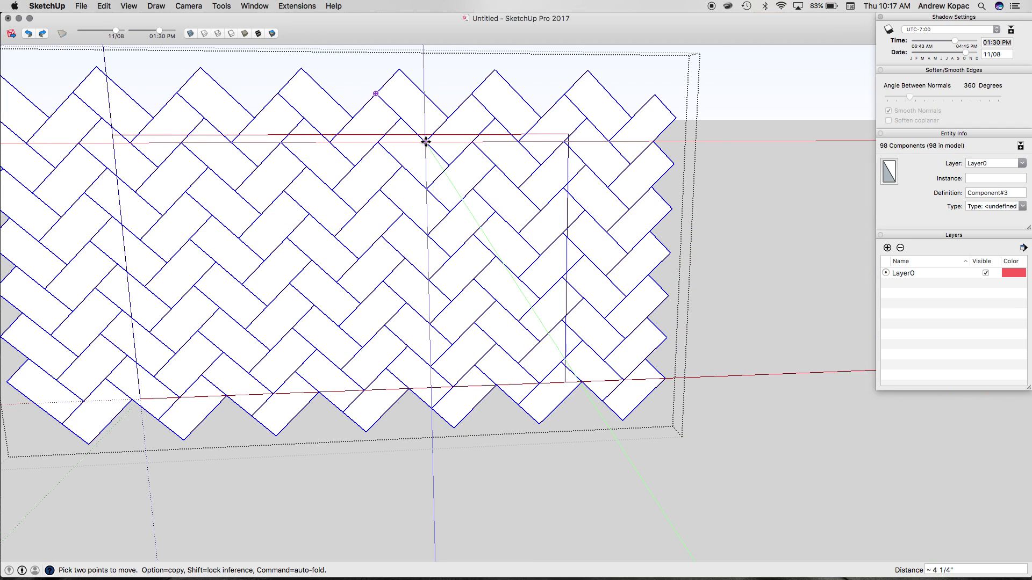
scroll(426, 143, "up", 8)
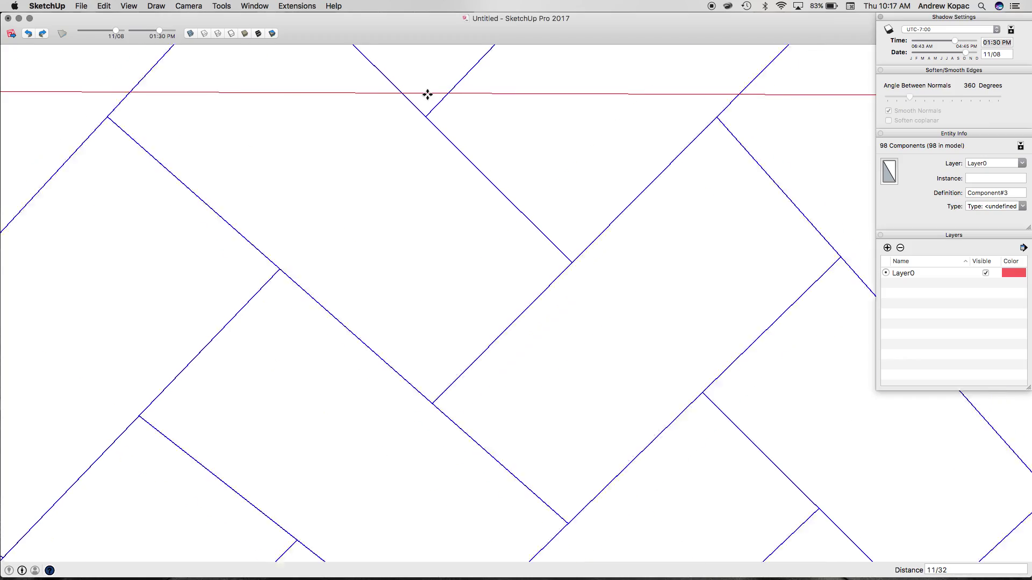
scroll(425, 97, "down", 5)
scroll(465, 299, "up", 5)
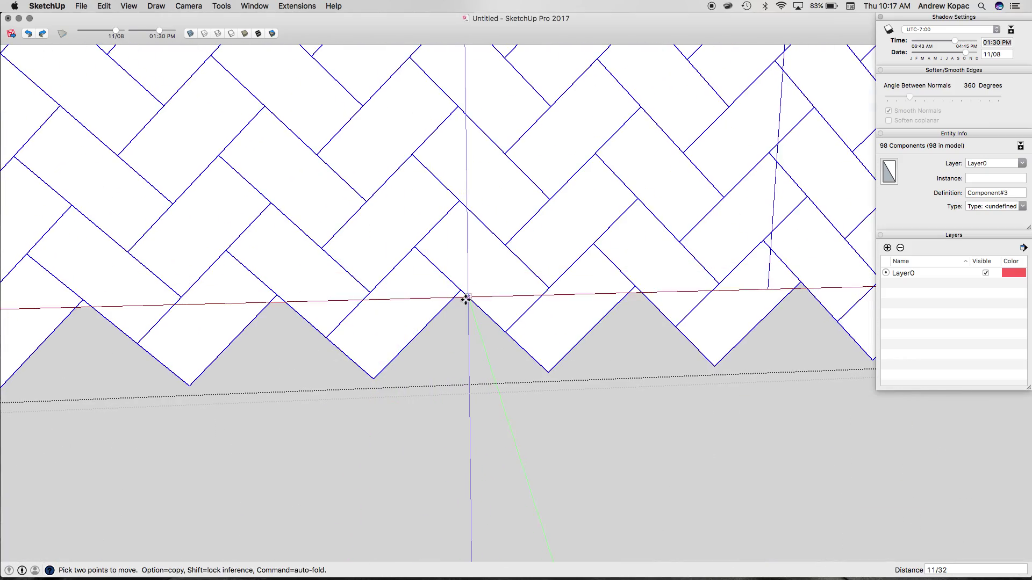
scroll(442, 298, "up", 4)
scroll(440, 299, "down", 2)
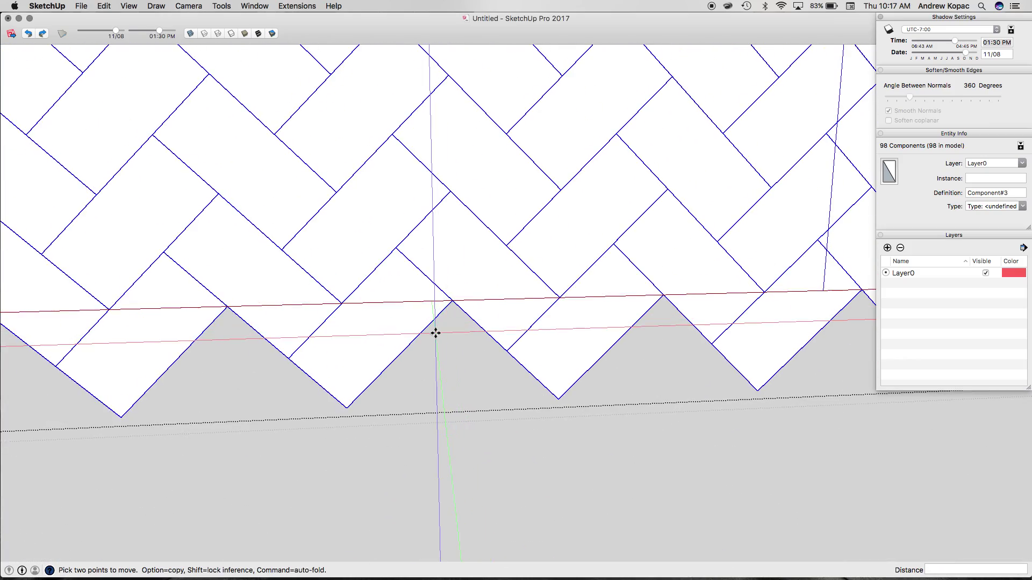
scroll(430, 58, "down", 4)
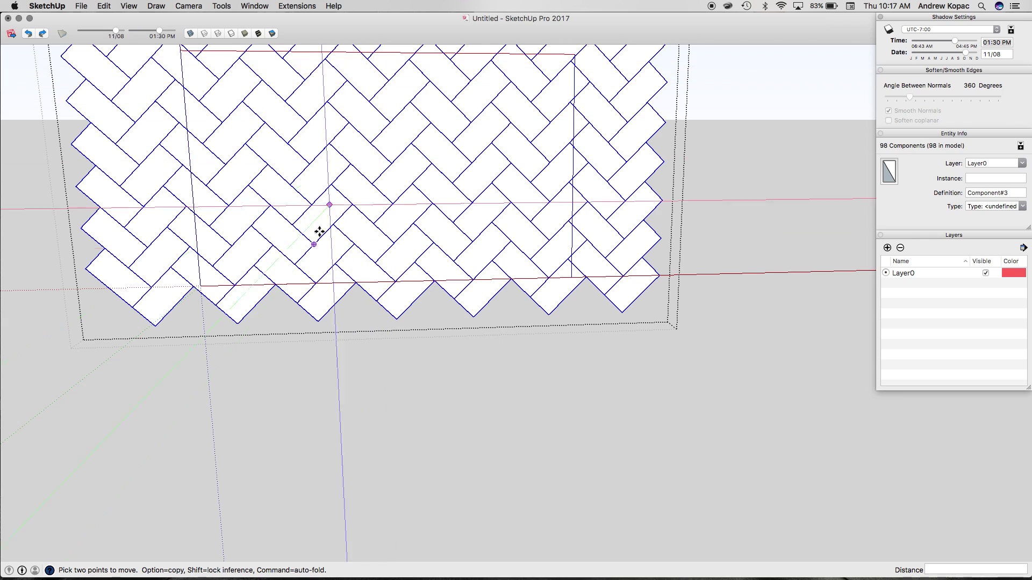
scroll(299, 281, "down", 4)
- Explode all the tiles together with the backing into loose geometry
key("space")
left_click(300, 282, "shift")
key("shift+e")
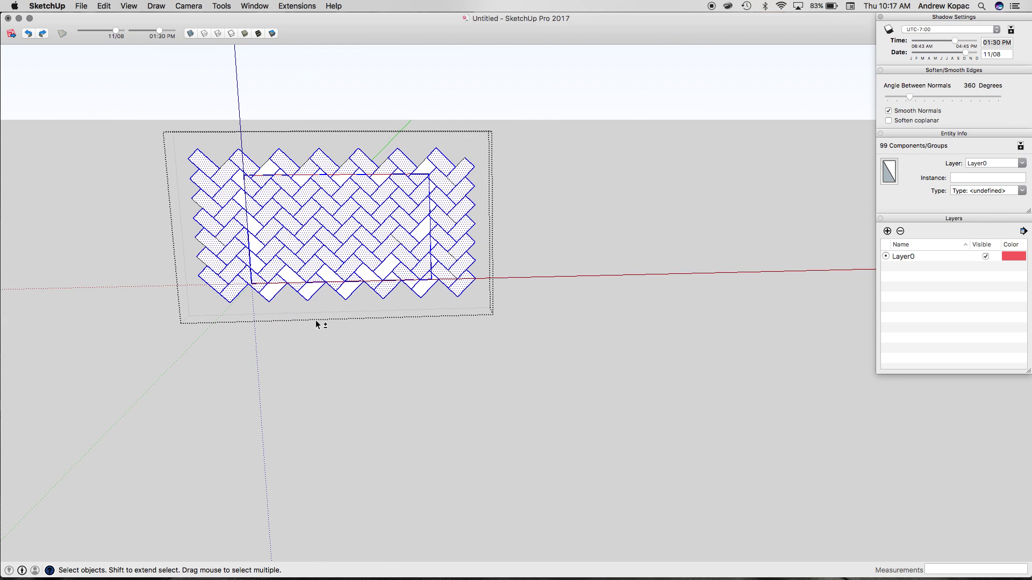
key("super+s")
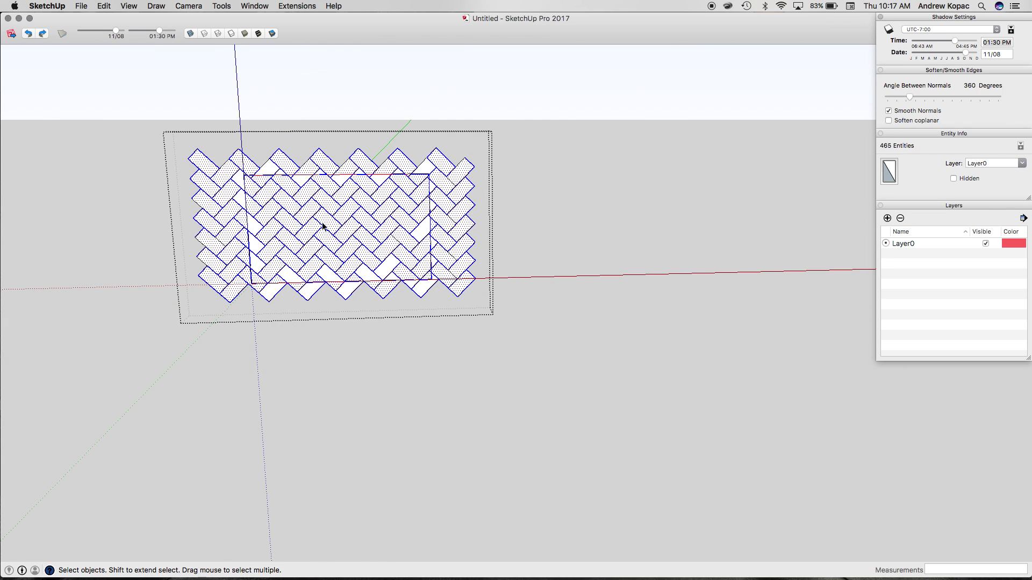
- Try to trim the exploded herringbone pattern to the backing's outline and undo the attempt
left_click_drag(237, 168, 435, 284)
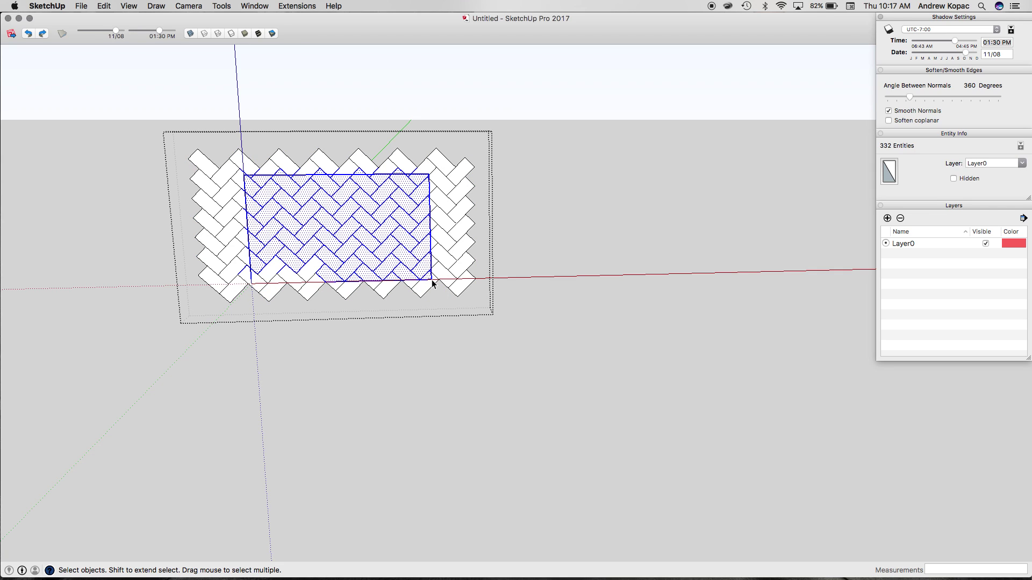
left_click_drag(272, 199, 236, 173)
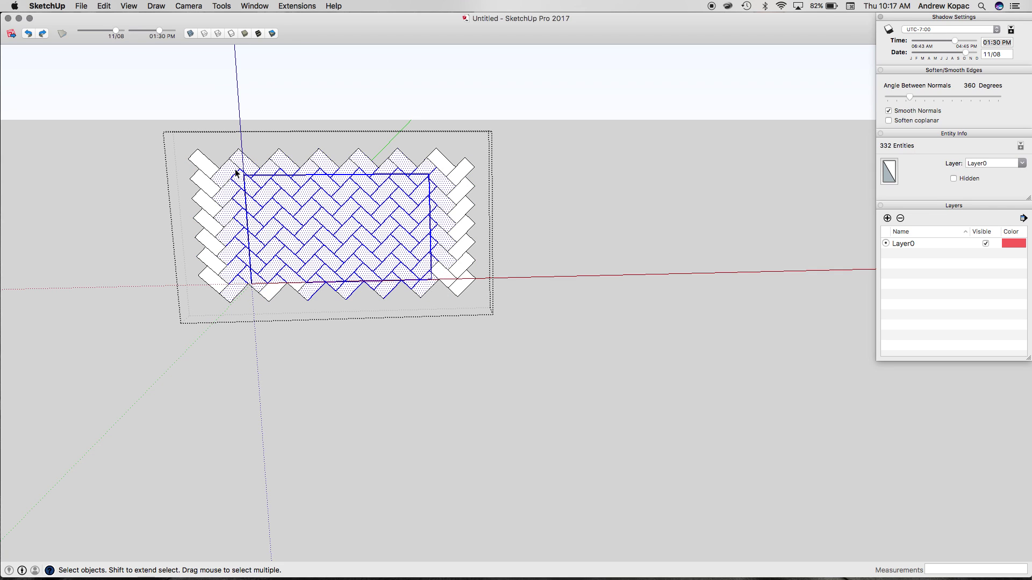
key("super+z")
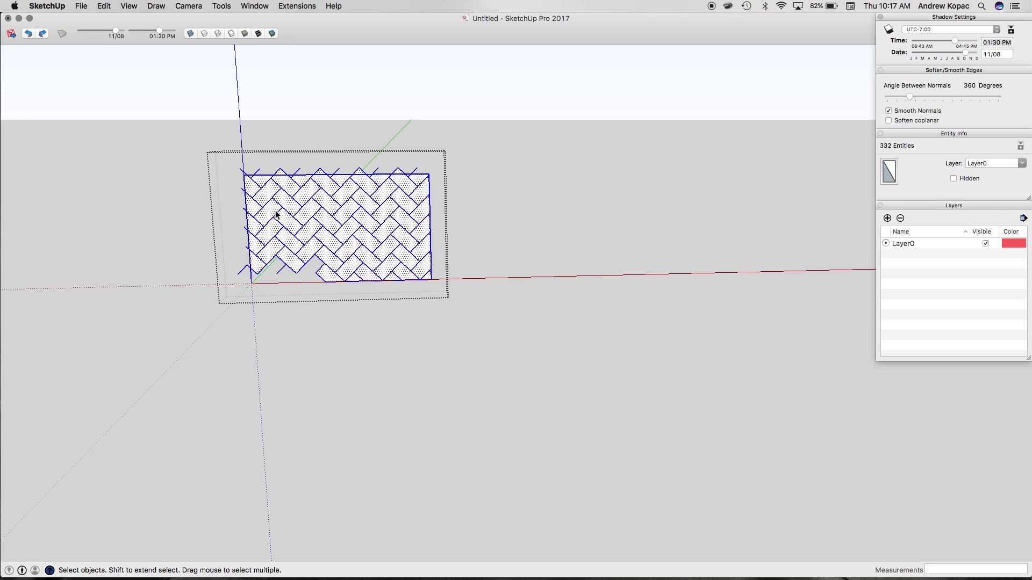
key("super+z")
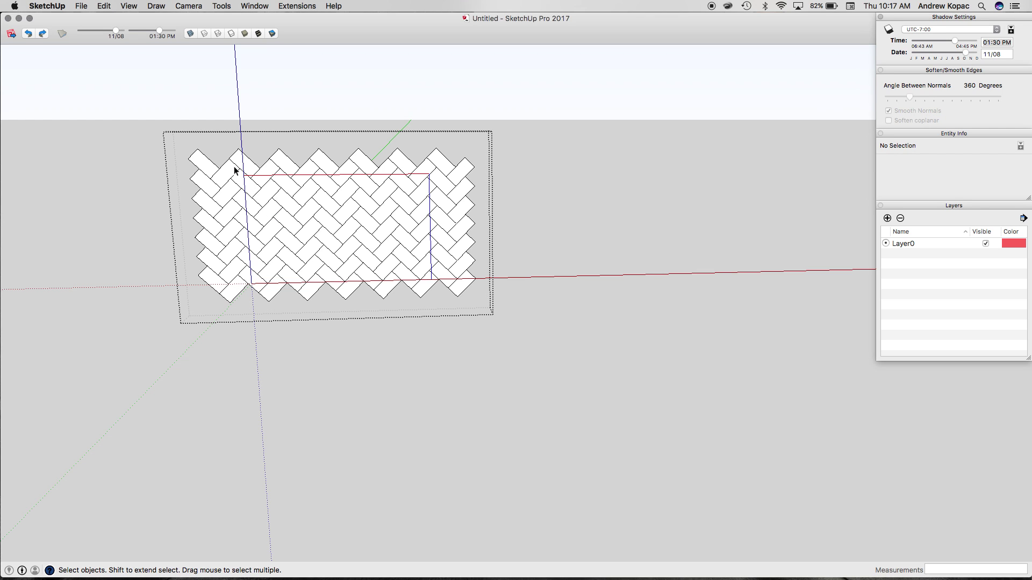
- Replace the whole exploded pattern with only the portion inside the backing's outline, pasted in place
left_click_drag(334, 273, 436, 290)
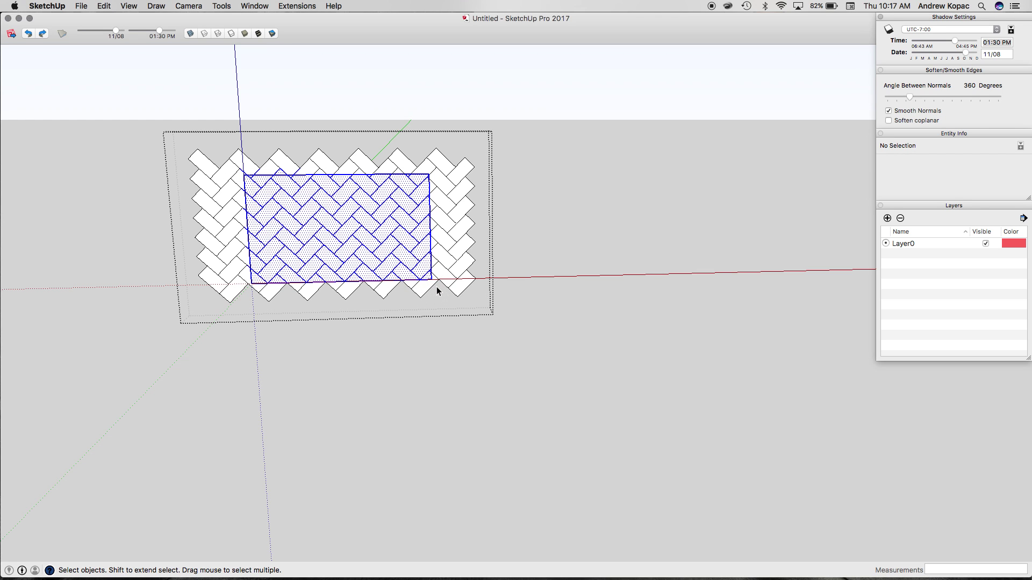
key("Delete")
key("super+a")
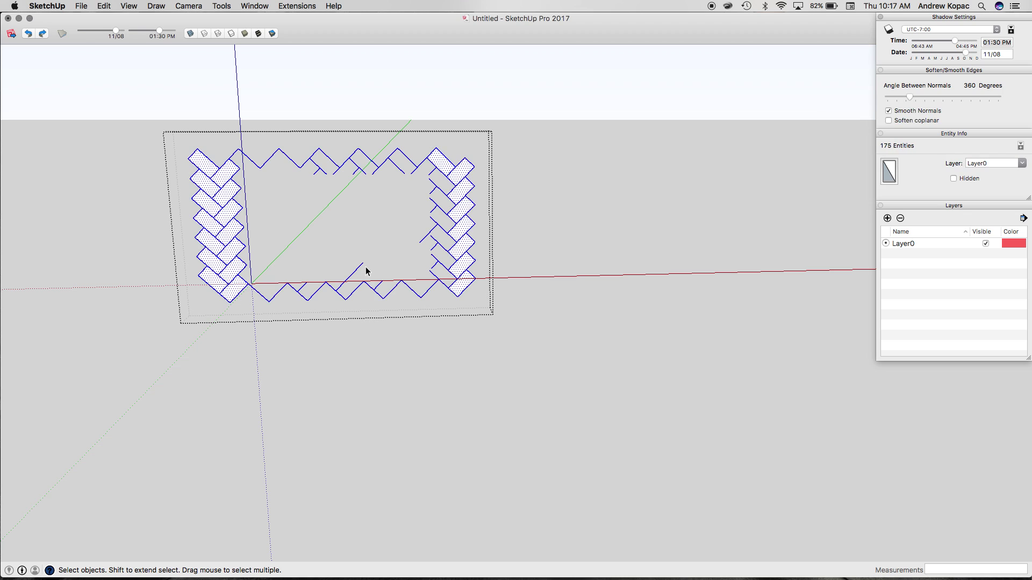
key("Delete")
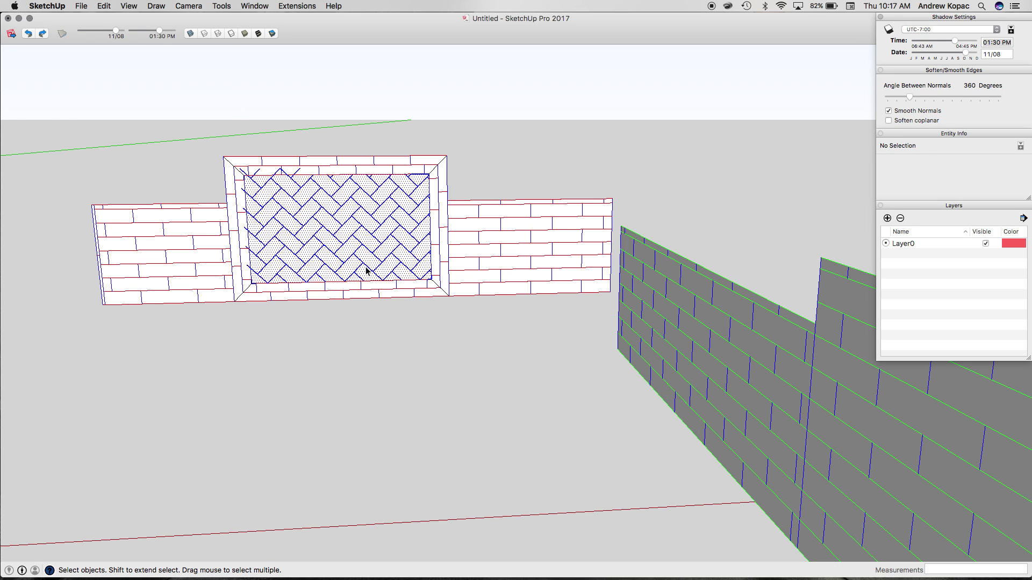
scroll(328, 252, "up", 5)
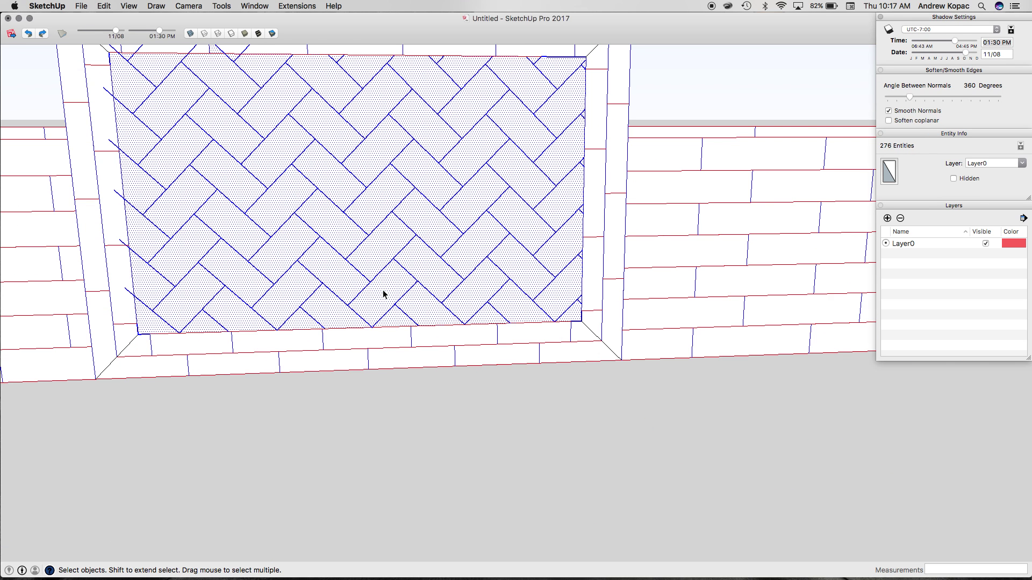
scroll(383, 294, "down", 3)
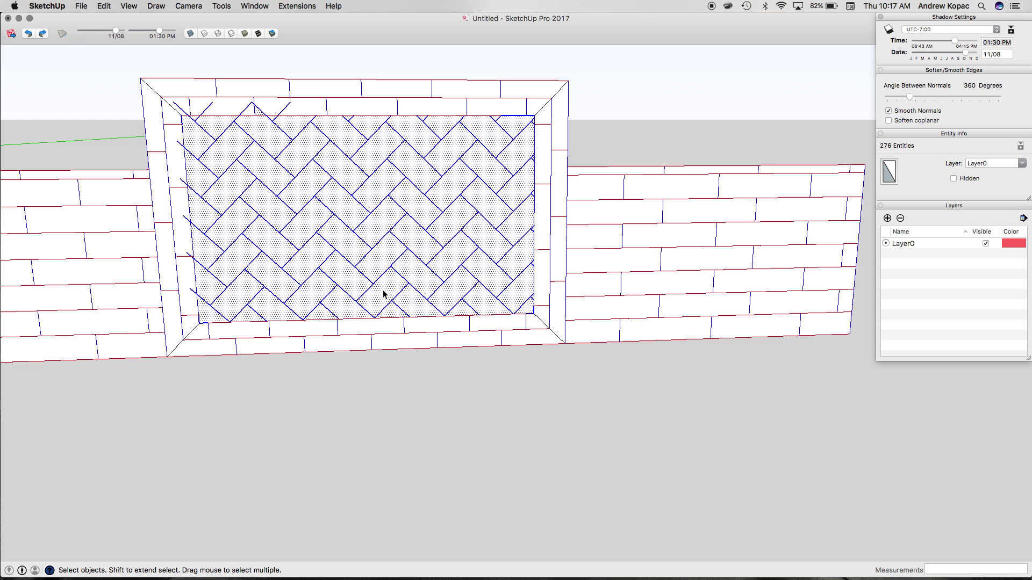
scroll(383, 294, "down", 2)
scroll(223, 221, "up", 2)
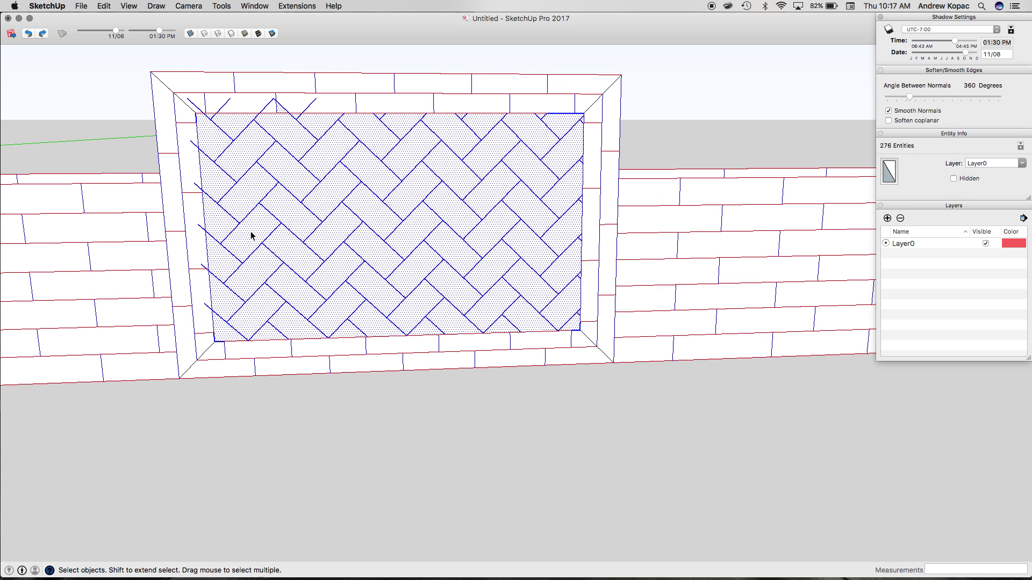
- Undo the trimming of the herringbone pattern and show the surrounding wall while editing the group
key("super+z")
key("super+z")
key("super+z")
key("super+z")
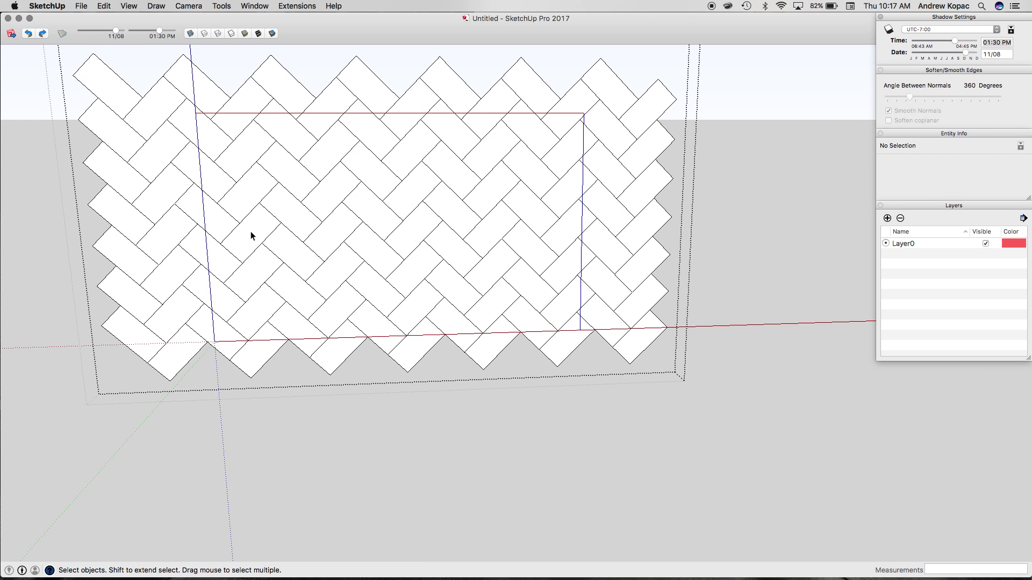
key("super+z")
scroll(280, 247, "down", 1)
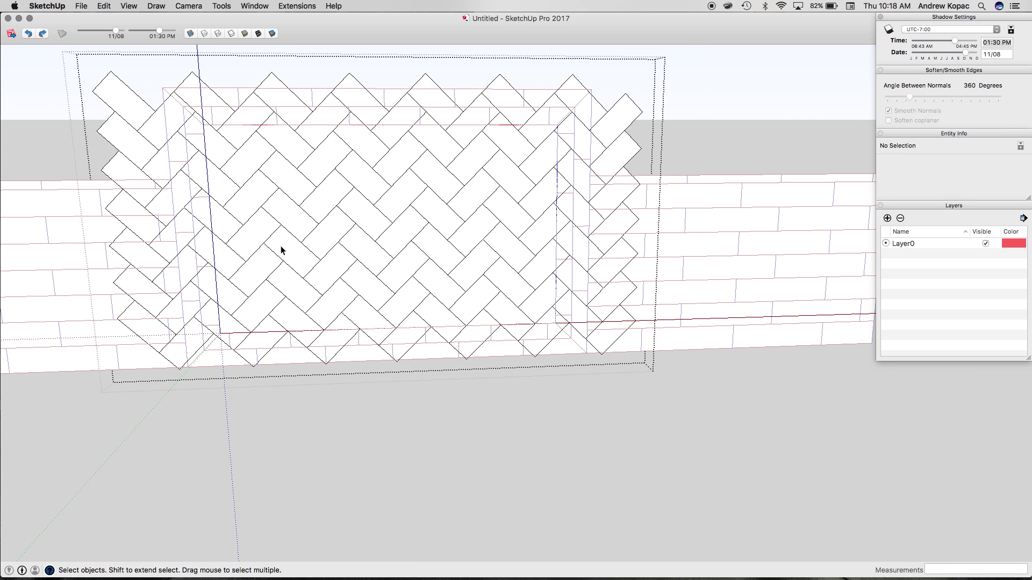
scroll(235, 228, "up", 1)
- Cut all geometry enclosed by the backing's outline, clear the overhanging tiles and paste the cut portion back in place
left_click(232, 215)
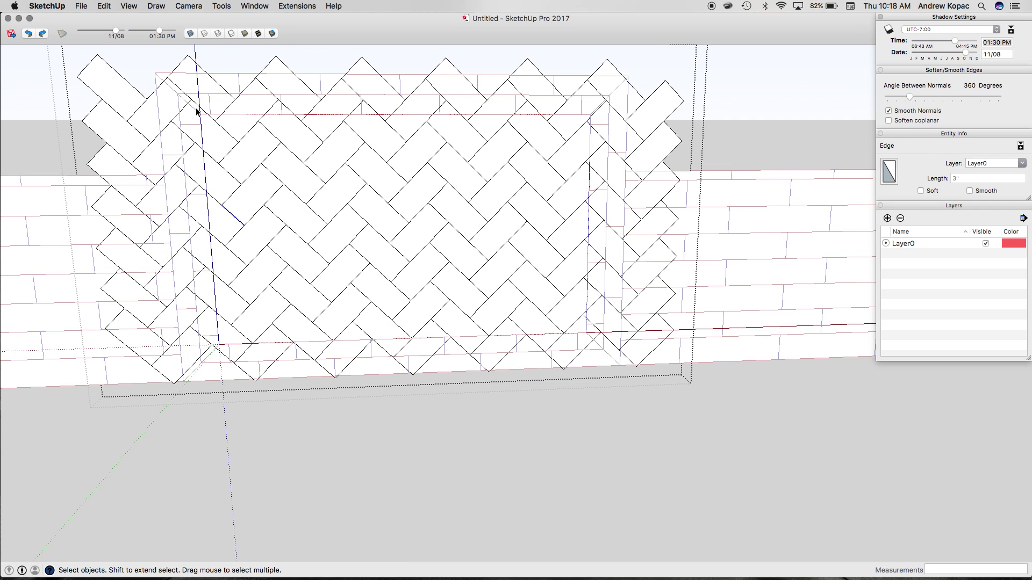
left_click_drag(199, 108, 589, 344)
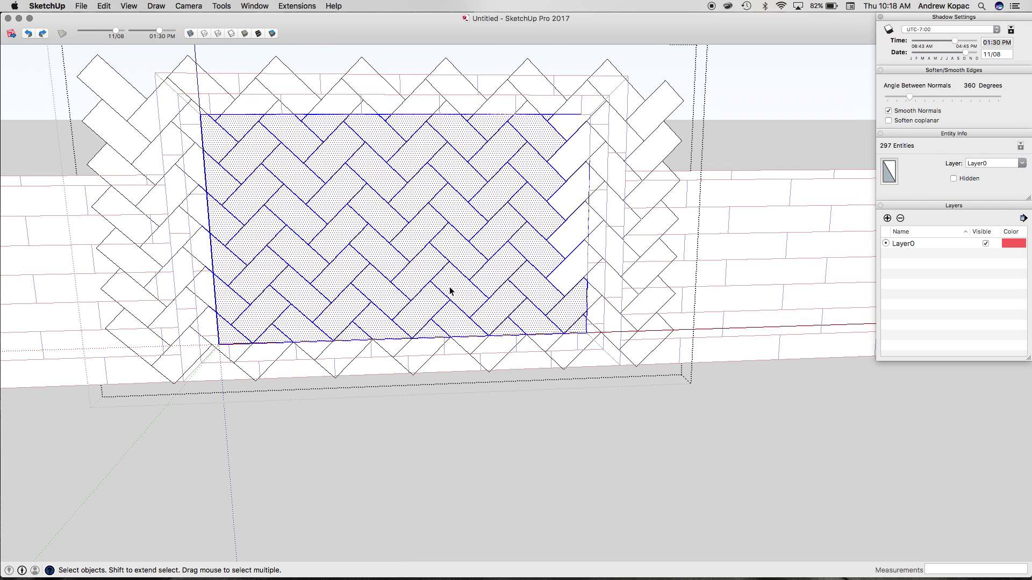
middle_click_drag(449, 286, 430, 258)
key("r")
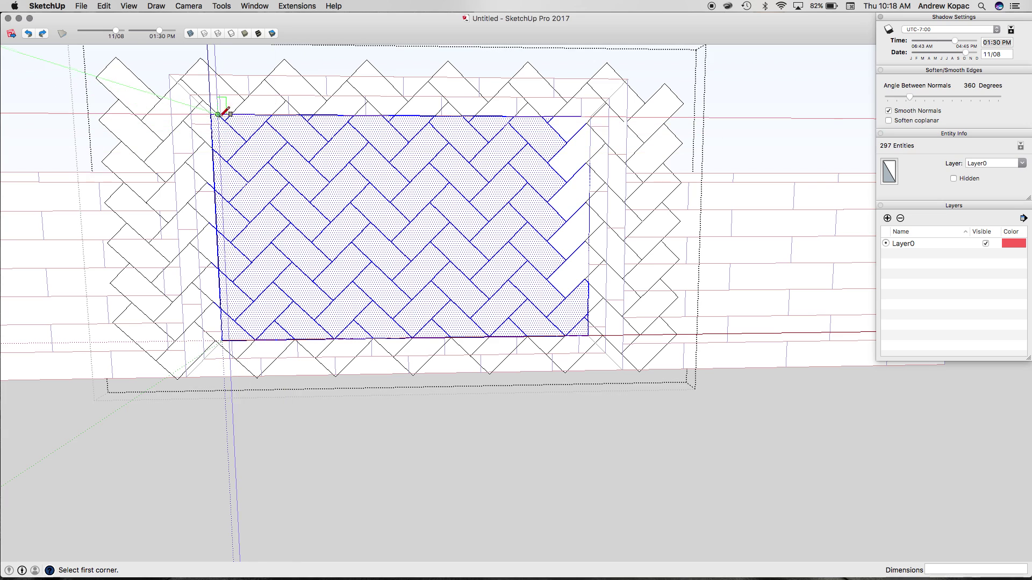
key("space")
left_click_drag(220, 151, 597, 347)
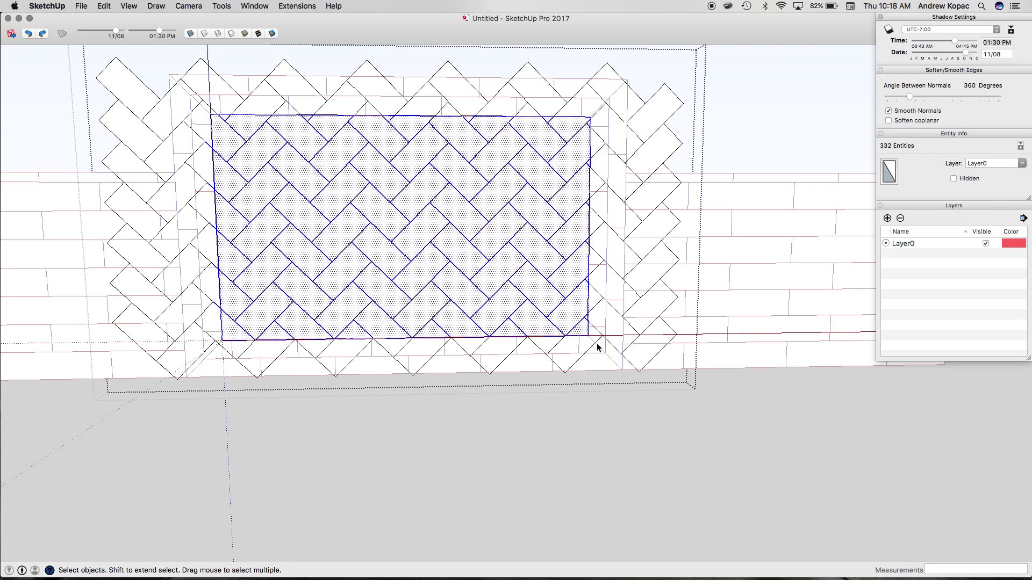
key("super+a")
key("Delete")
key("super+shift+v")
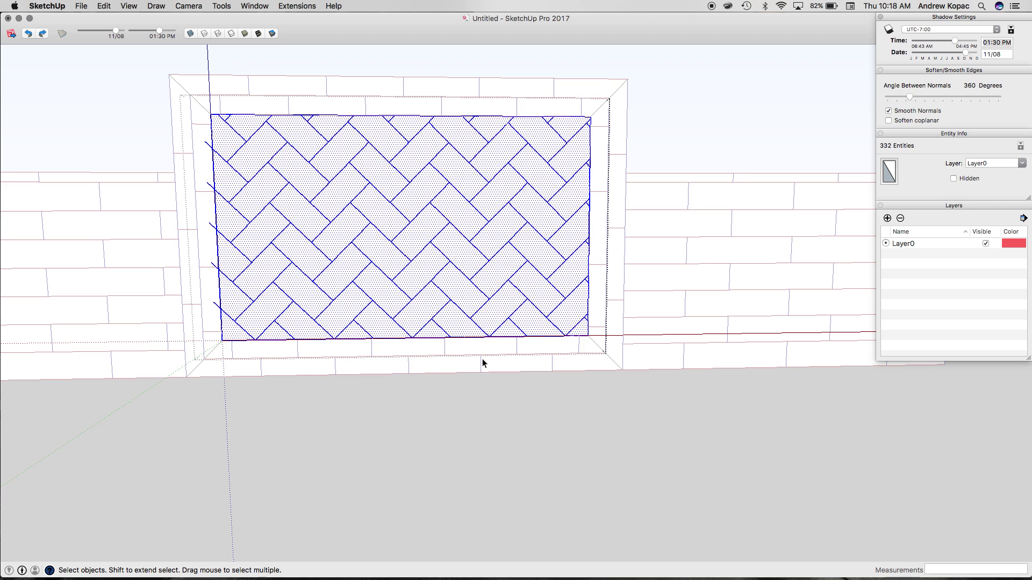
- Undo the trimming and the explode of the pattern, keeping the tiles' downward move
key("Delete")
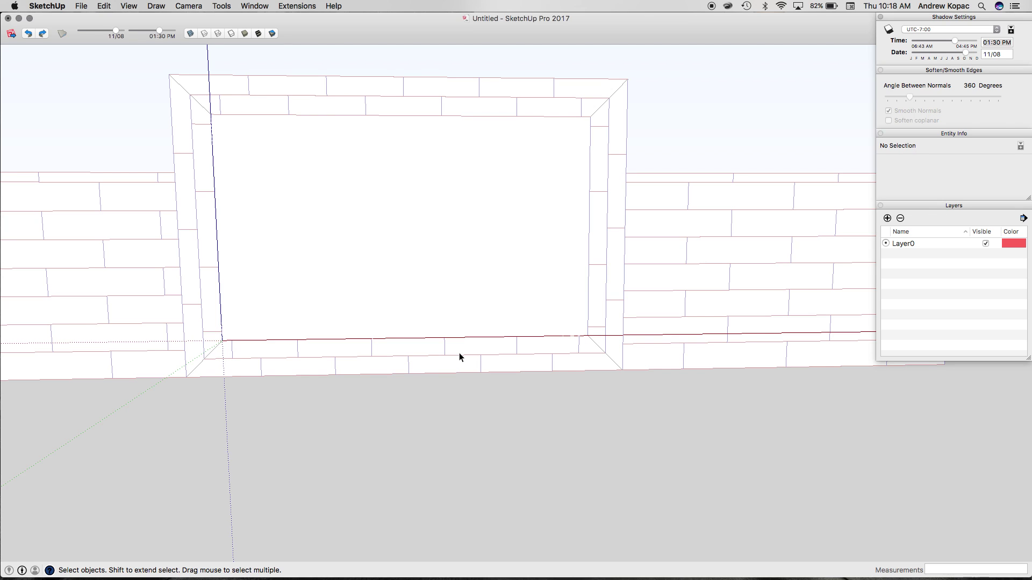
key("super+z")
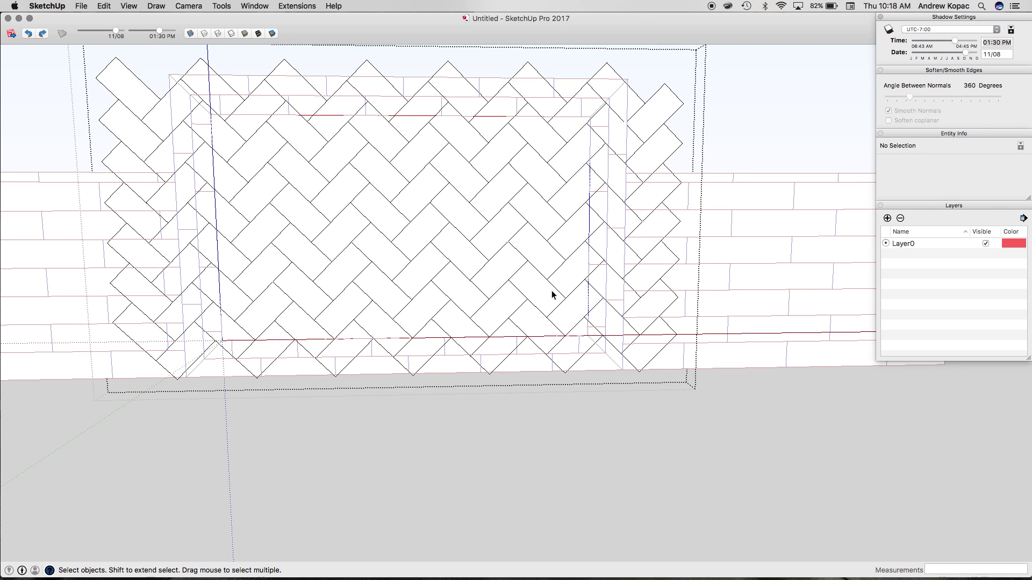
key("super+a")
scroll(410, 337, "up", 3)
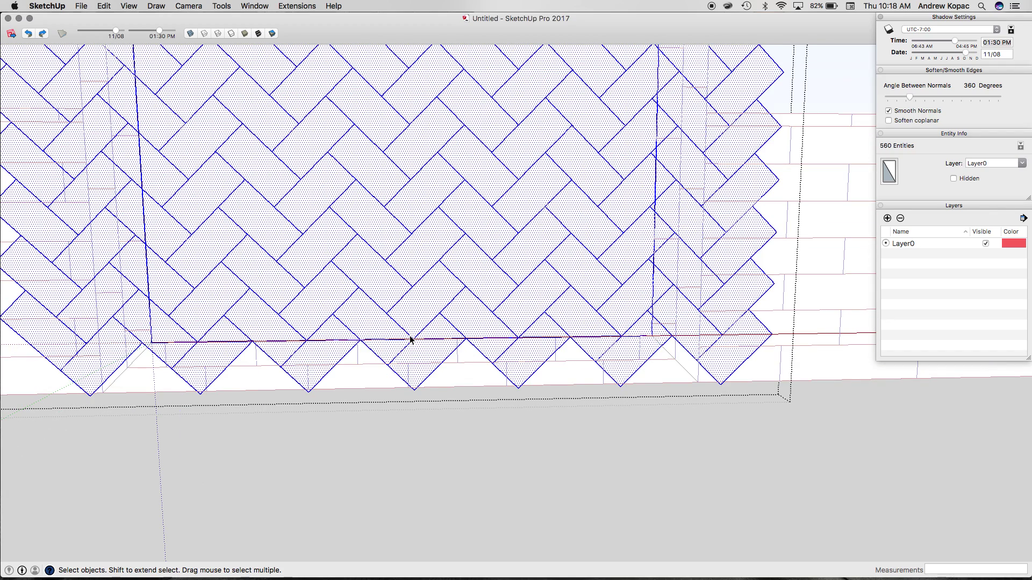
scroll(410, 340, "down", 2)
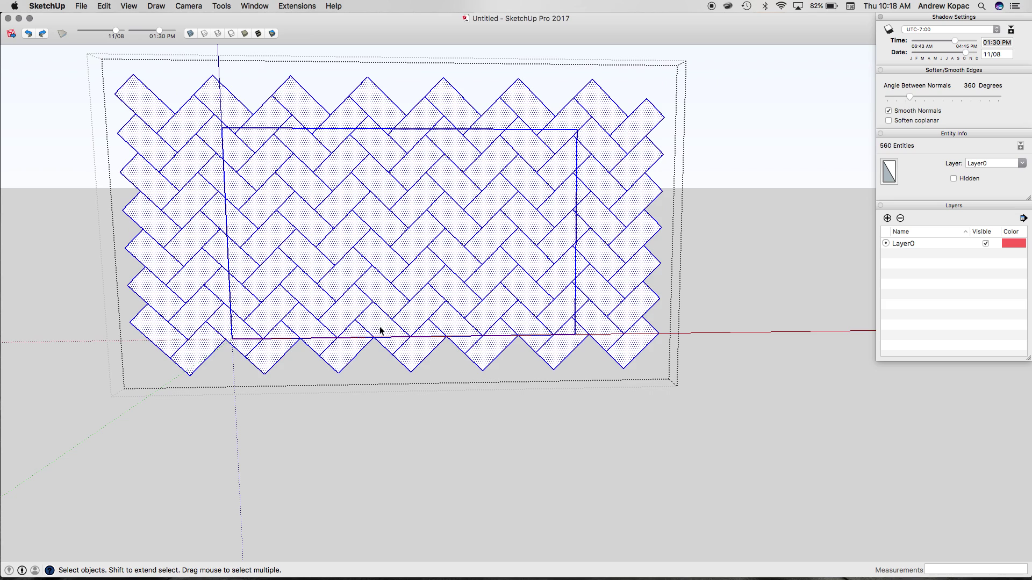
key("super+z")
key("super+z")
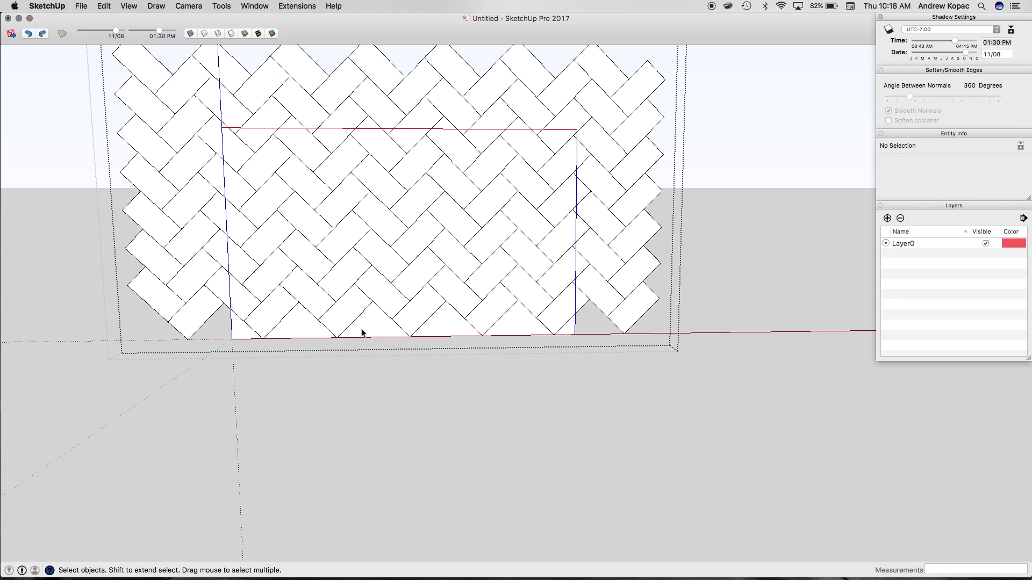
left_click(43, 33)
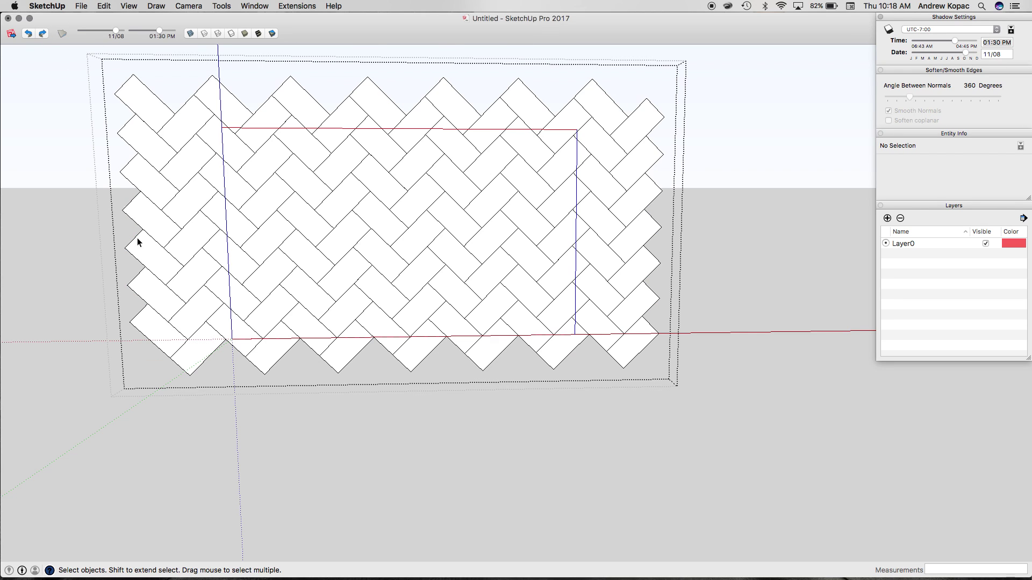
left_click(381, 340)
left_click(230, 265)
left_click(229, 261)
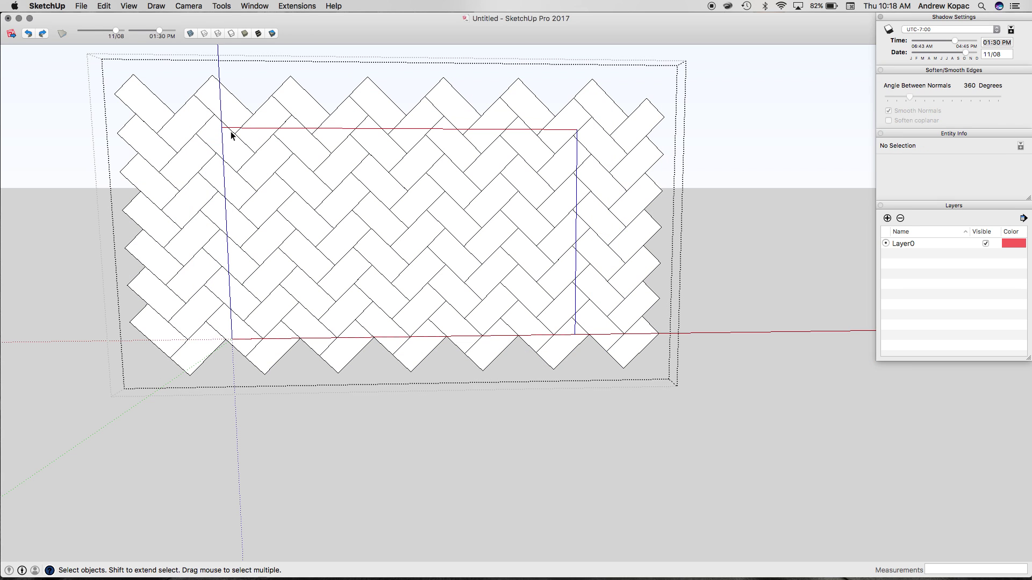
left_click(233, 131)
left_click(222, 137)
left_click(222, 138)
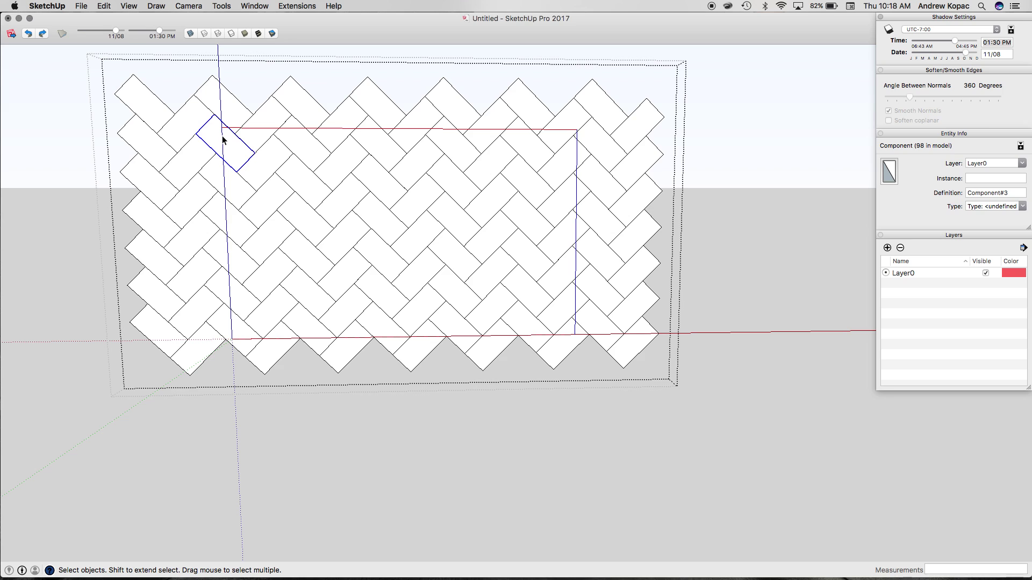
left_click(222, 138)
double_click(222, 138)
key("Escape")
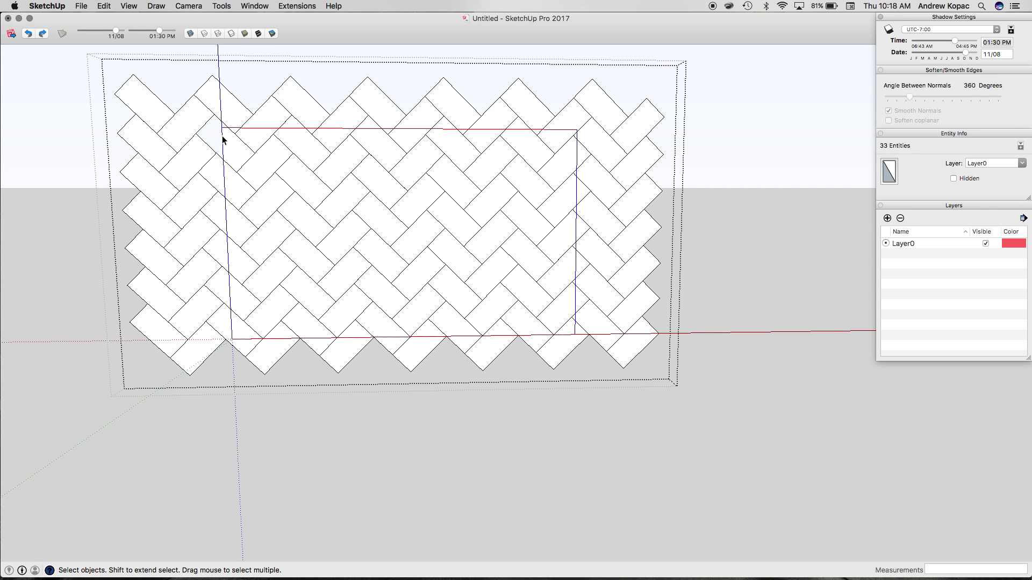
double_click(222, 137)
key("Escape")
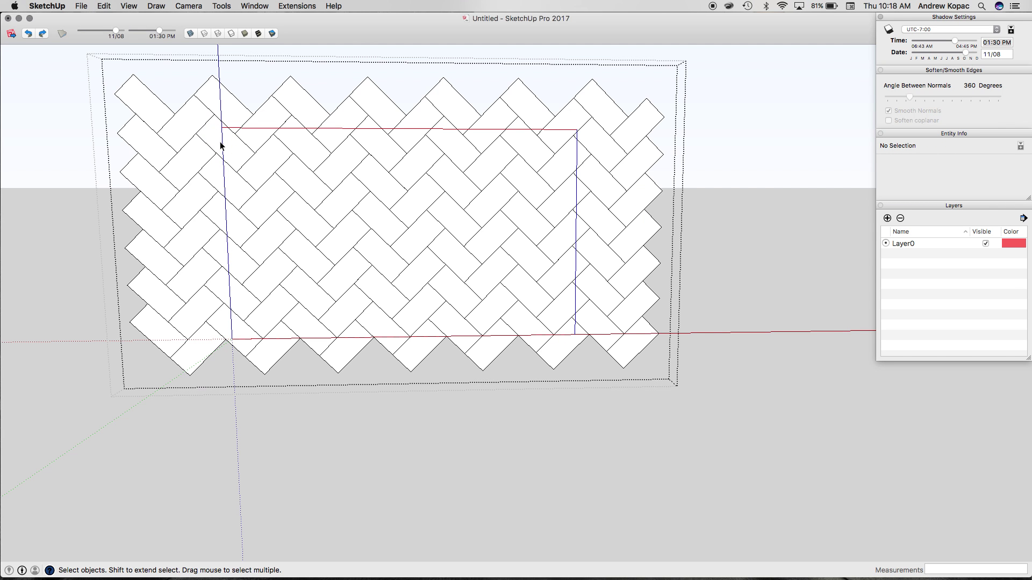
- Place a vertical guide 1'8" from the backing's left edge, through the middle of the framed opening
key("t")
scroll(225, 140, "up", 3)
left_click(224, 133)
scroll(224, 135, "down", 5)
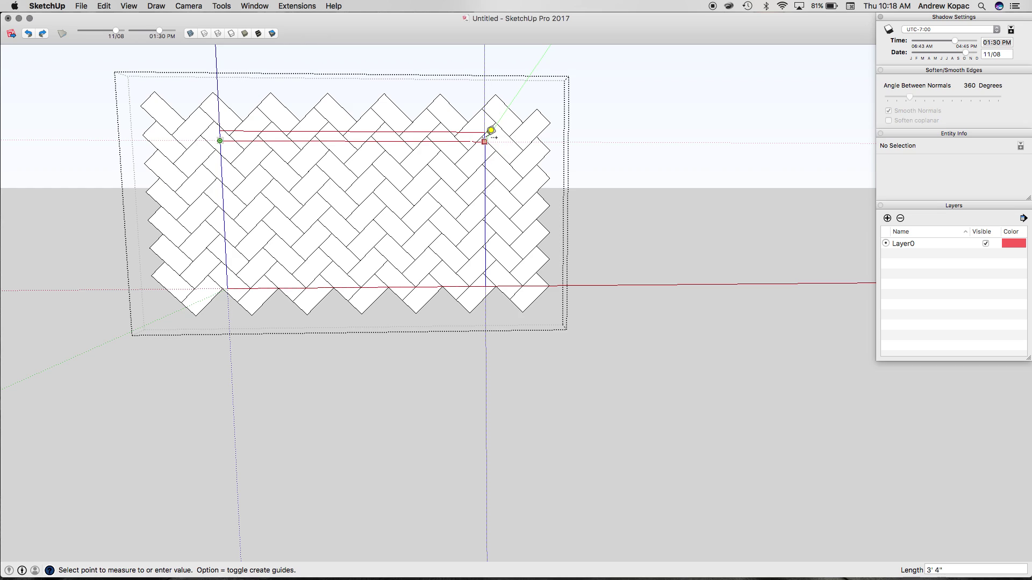
left_click(485, 140)
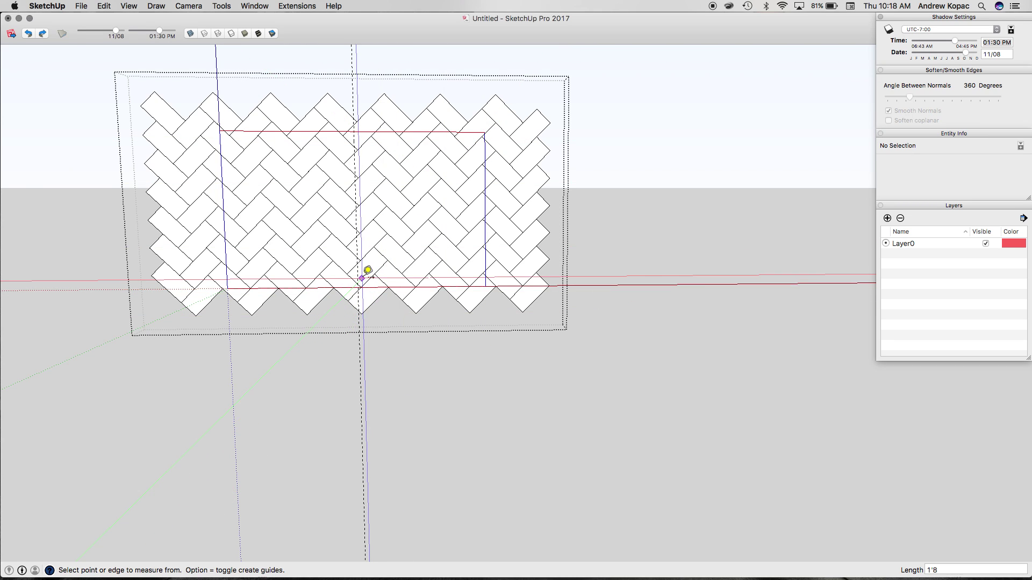
scroll(392, 279, "up", 4)
scroll(396, 286, "down", 3)
- Move all tiles, without the backing, about 1/2" sideways so a tile corner on the backing's bottom edge meets the vertical guide
key("super+a")
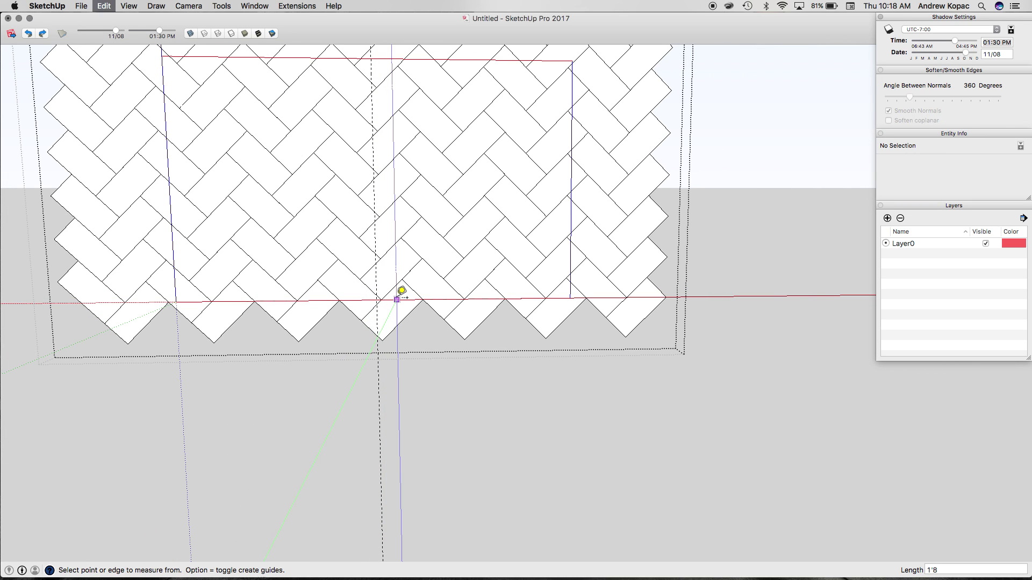
left_click(171, 213, "shift")
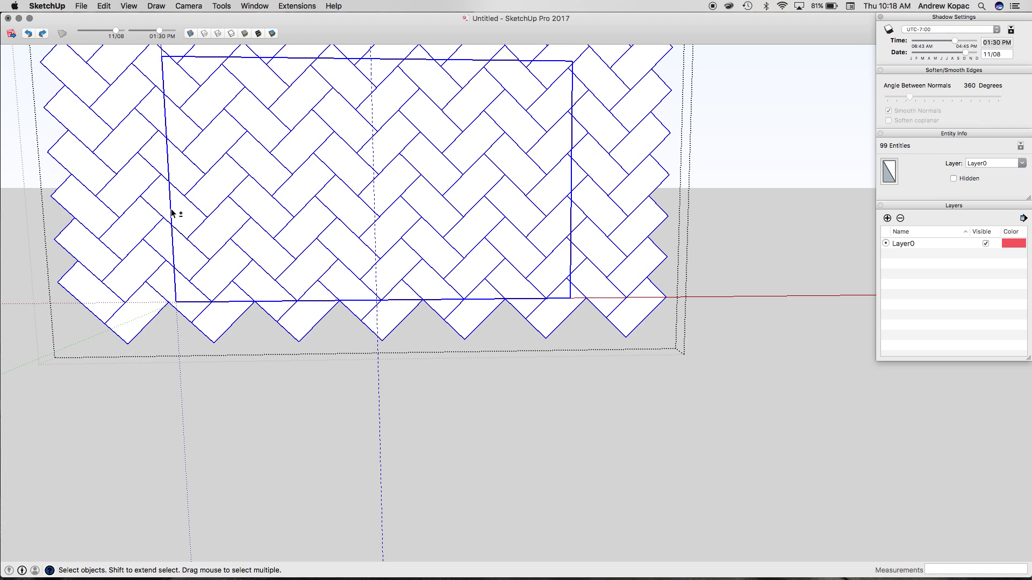
left_click(163, 204)
left_click(163, 204, "shift")
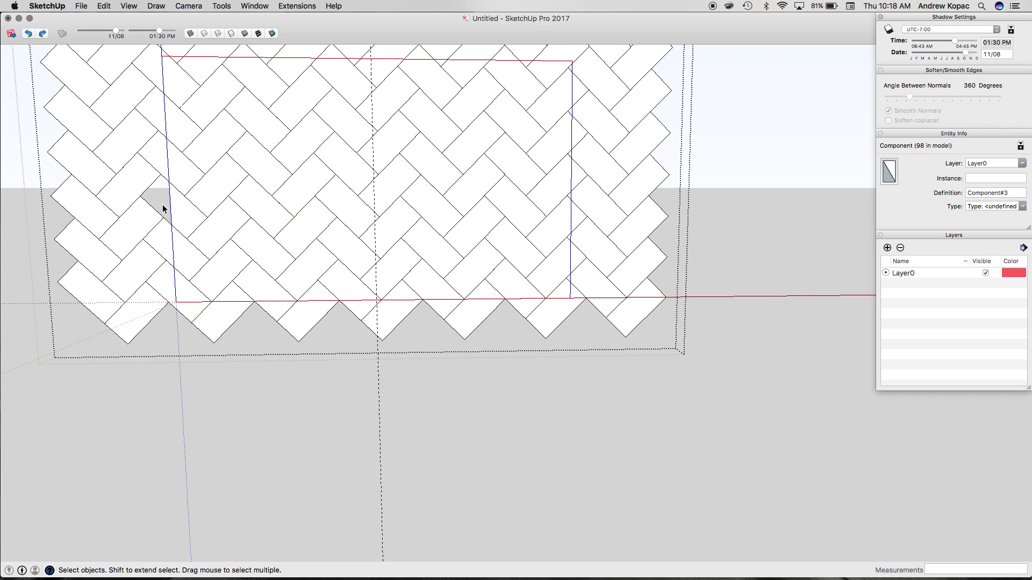
key("super+a")
left_click(172, 209, "shift")
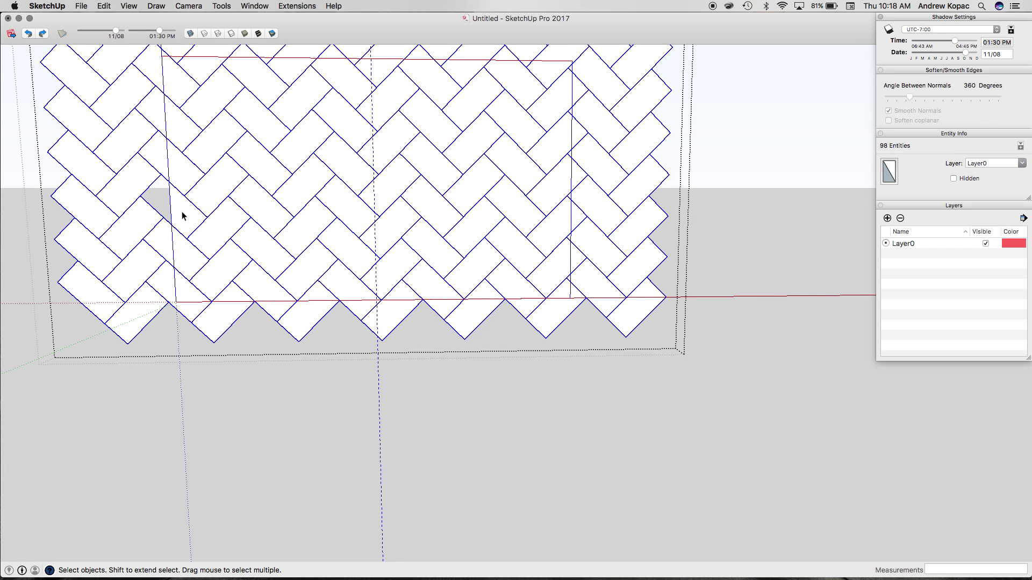
key("m")
scroll(369, 267, "up", 5)
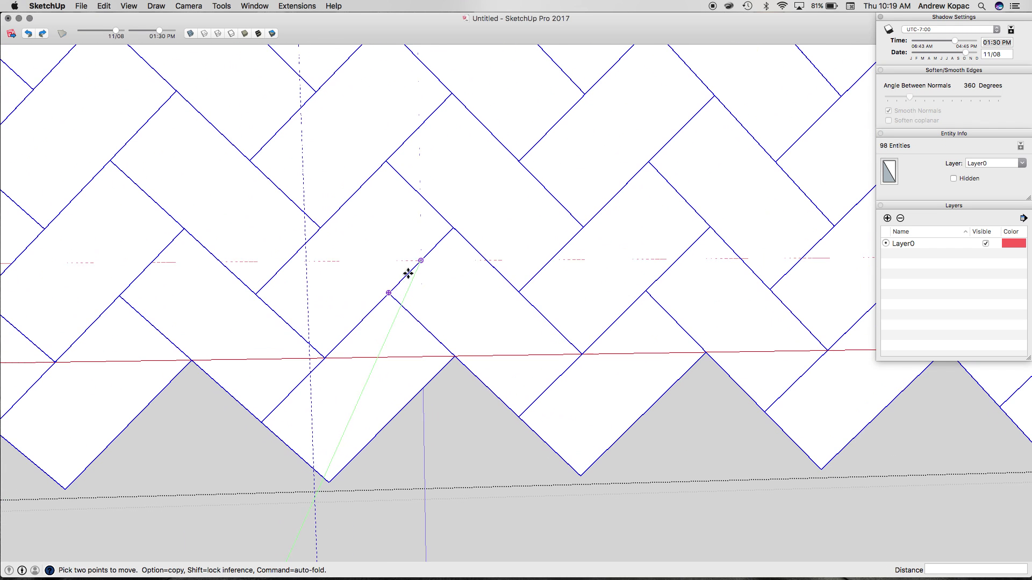
left_click(324, 357)
key("space")
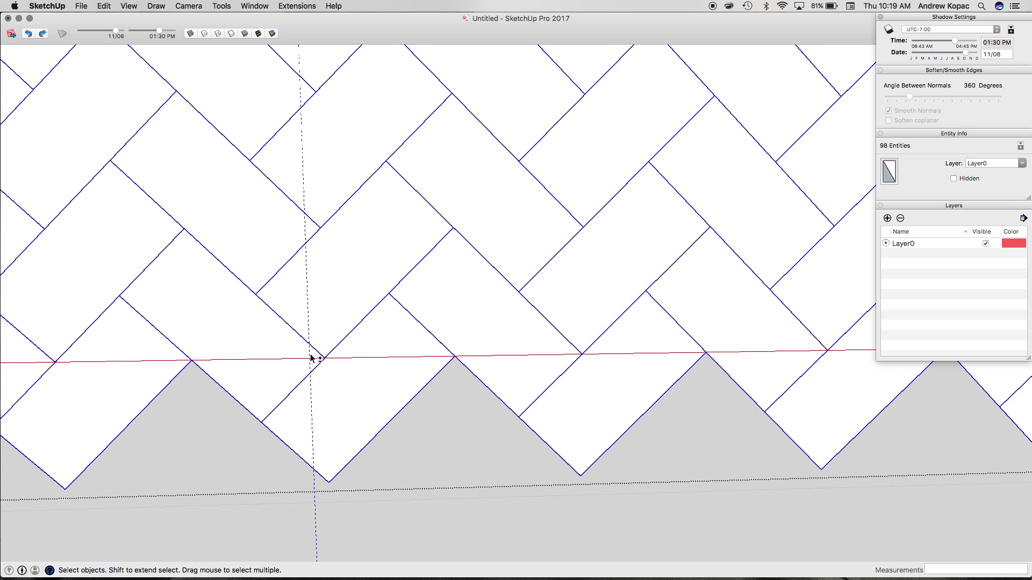
key("m")
left_click(325, 359)
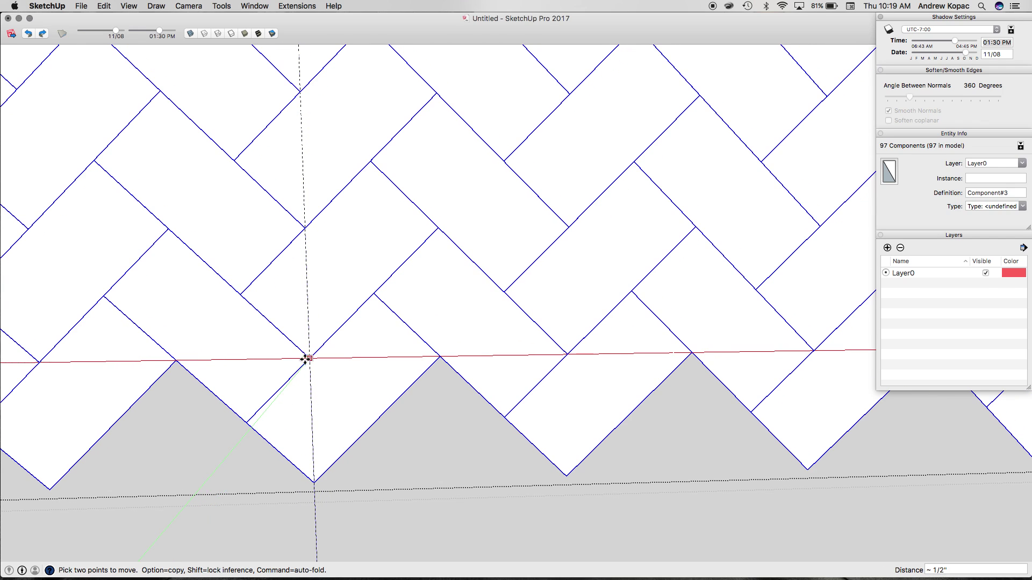
scroll(322, 352, "down", 10)
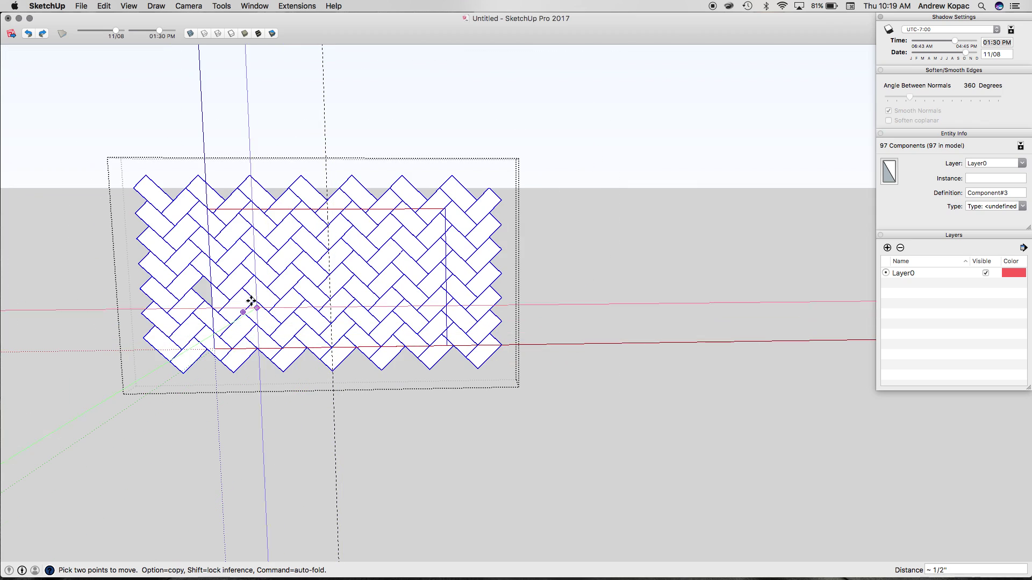
scroll(228, 298, "up", 1)
key("space")
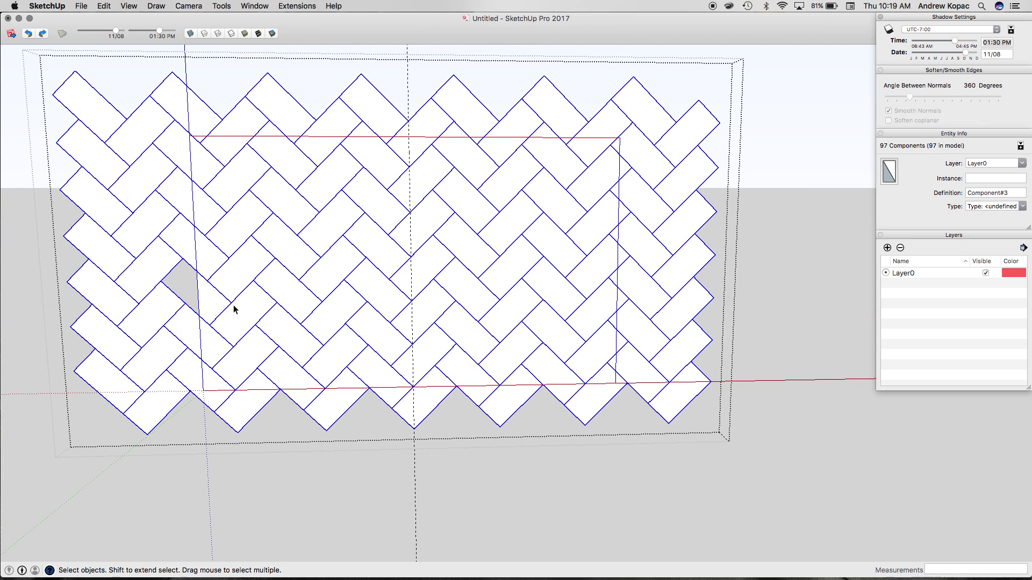
- Copy the tile directly above the gap at the backing's left edge straight down to fill the gap
left_click(210, 273)
key("m")
left_click(208, 275)
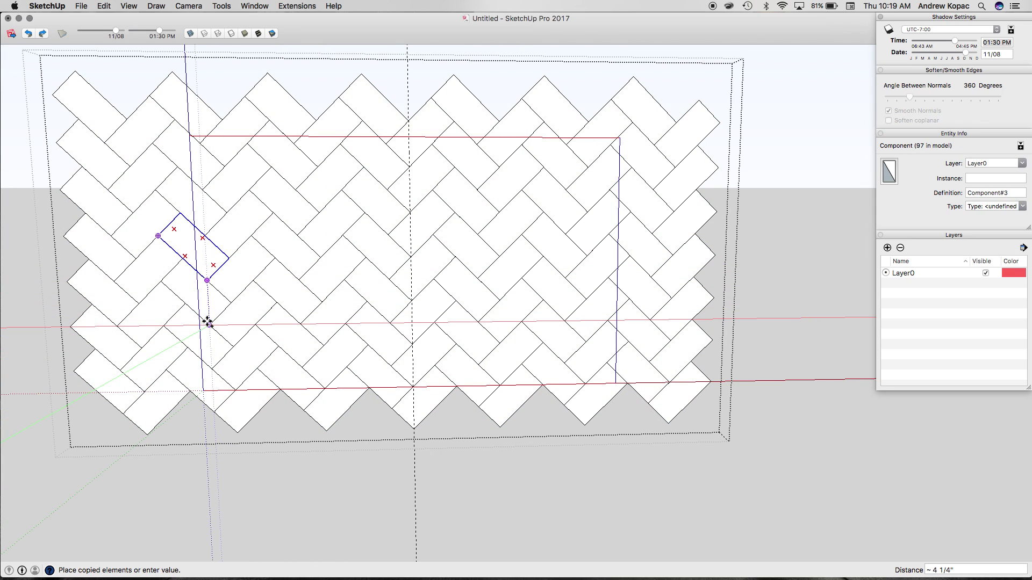
scroll(207, 324, "down", 4)
left_click(211, 305)
key("space")
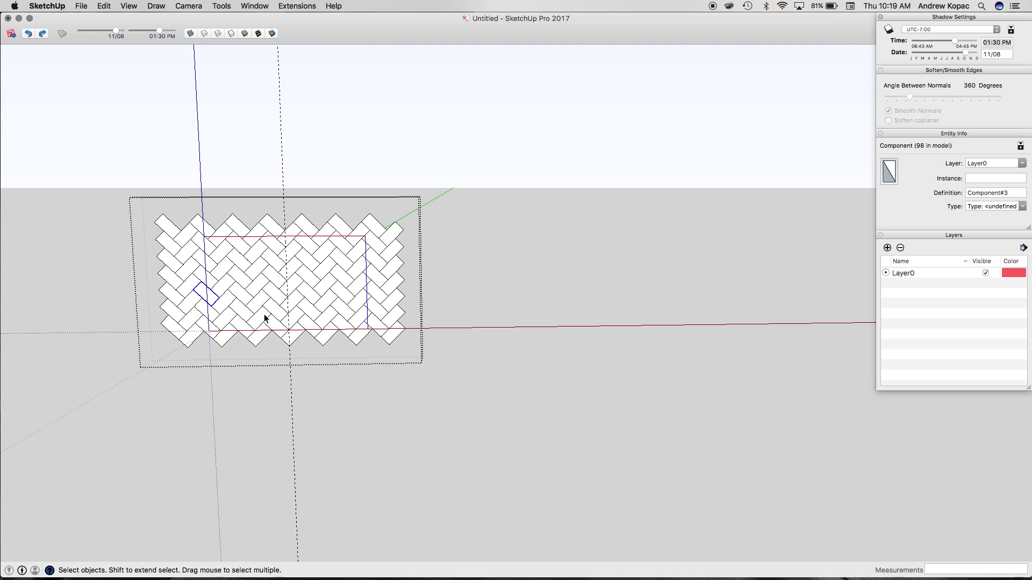
- Clear the vertical guide and explode all tiles and the backing into loose geometry
scroll(276, 305, "up", 1)
key("super+a")
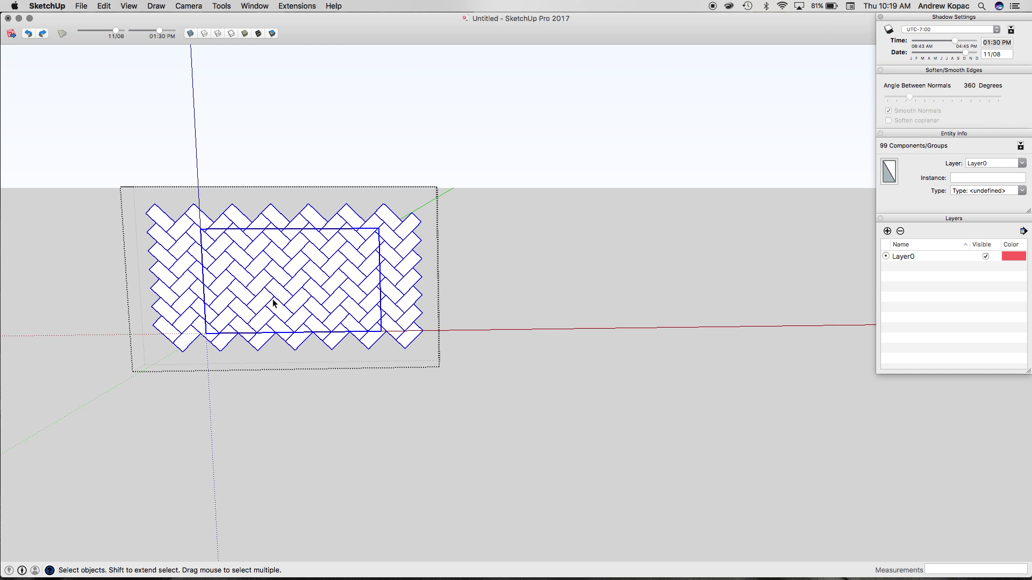
key("shift+e")
scroll(241, 290, "up", 2)
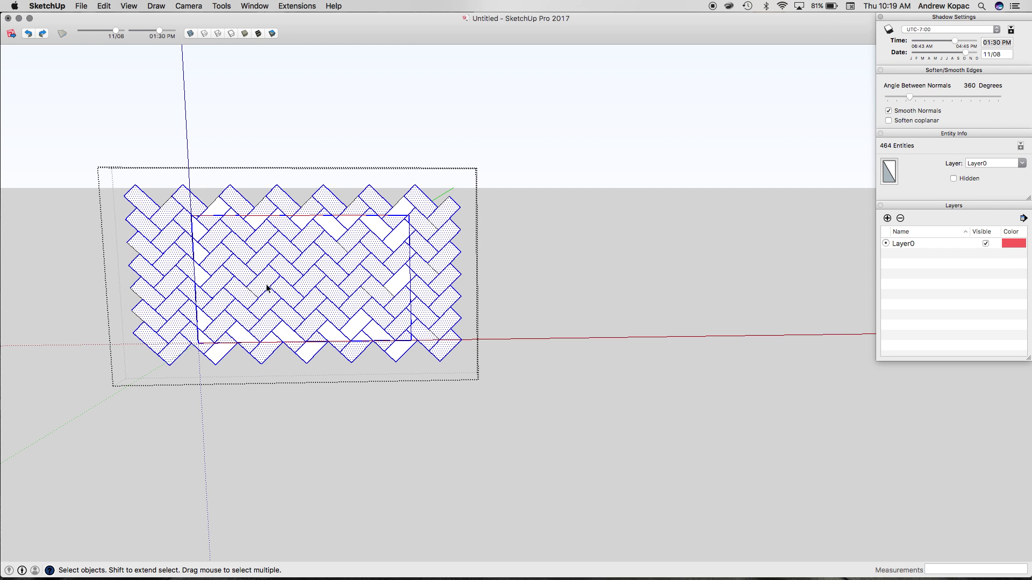
- Select the exploded geometry inside the backing's outline, leaving out the pieces protruding past its left edge, and view it from the front
middle_click_drag(267, 288, 360, 263)
left_click_drag(139, 220, 388, 372)
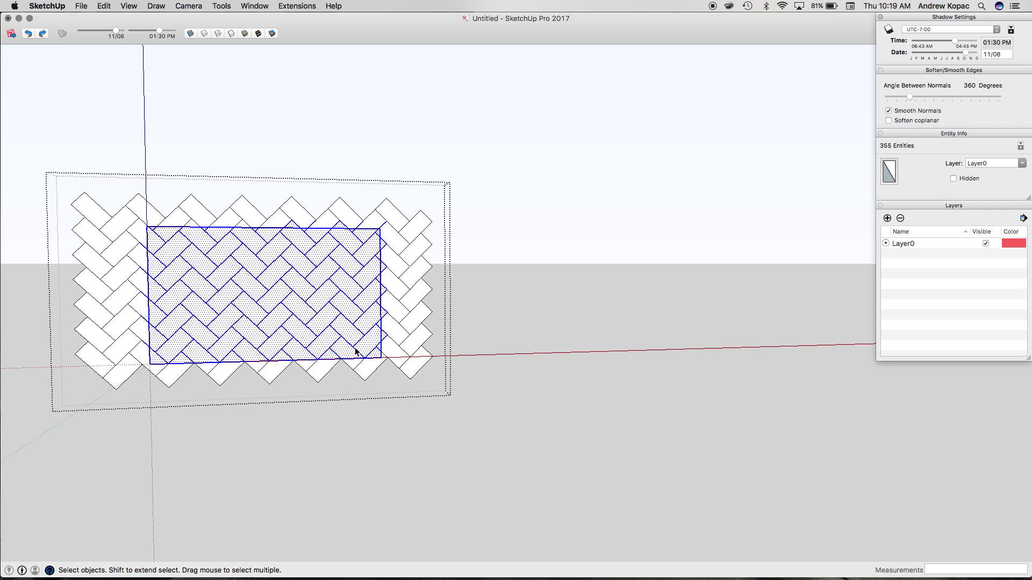
scroll(149, 299, "up", 3)
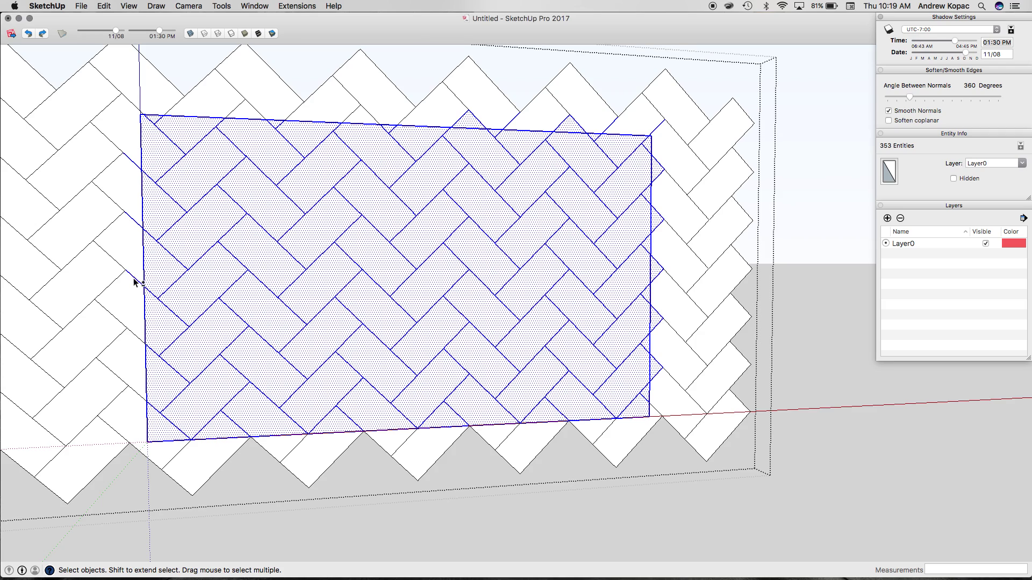
left_click(134, 218, "shift")
left_click(133, 163, "shift")
middle_click_drag(622, 201, 536, 202)
key("super+3")
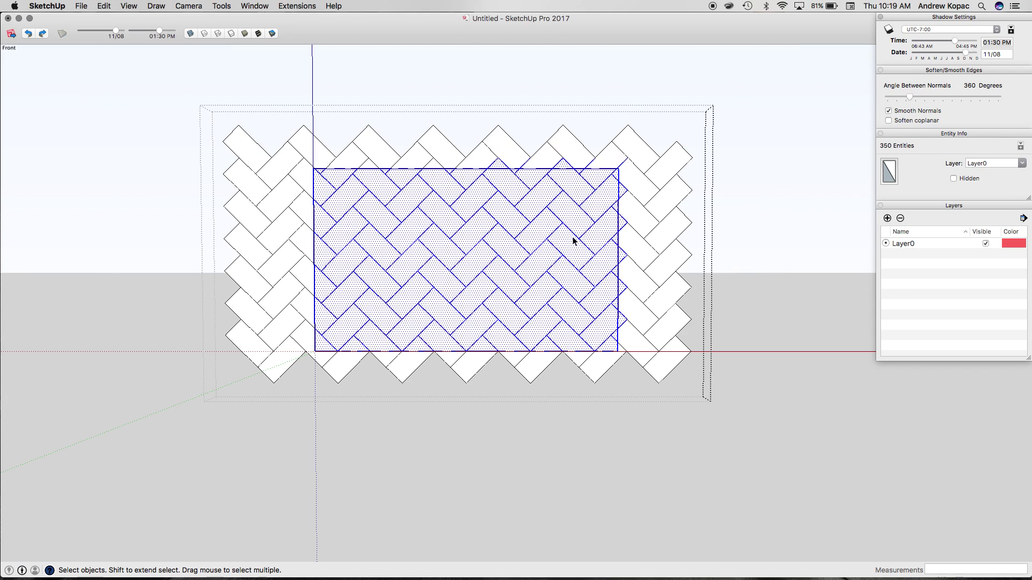
- Deselect the tile portions beyond the outline's right side and replace the whole pattern with the remaining selection, pasted in place
left_click_drag(631, 347, 624, 185, "shift")
left_click(637, 342, "shift")
left_click(639, 318, "shift")
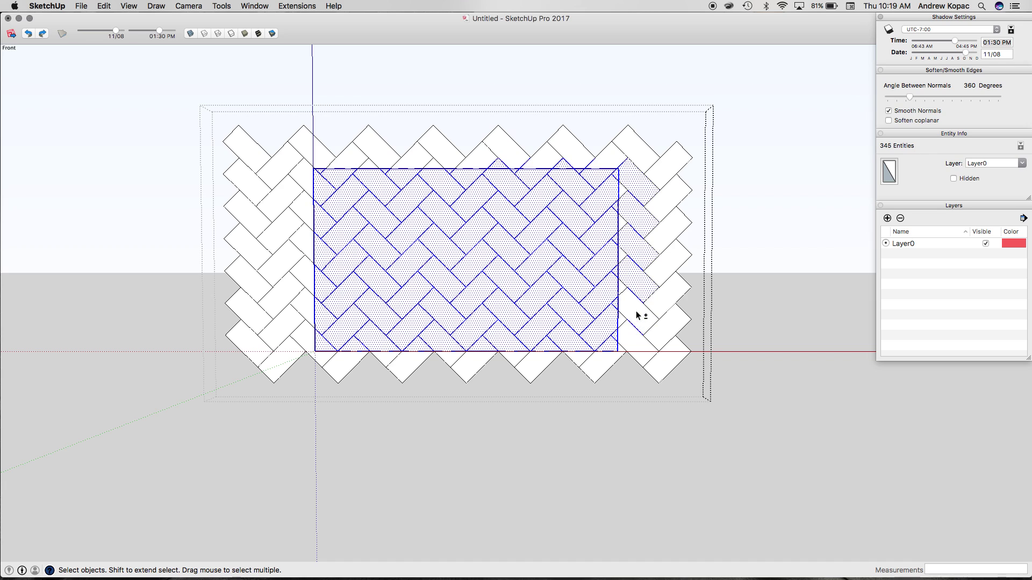
left_click(640, 276, "shift")
left_click(640, 257, "shift")
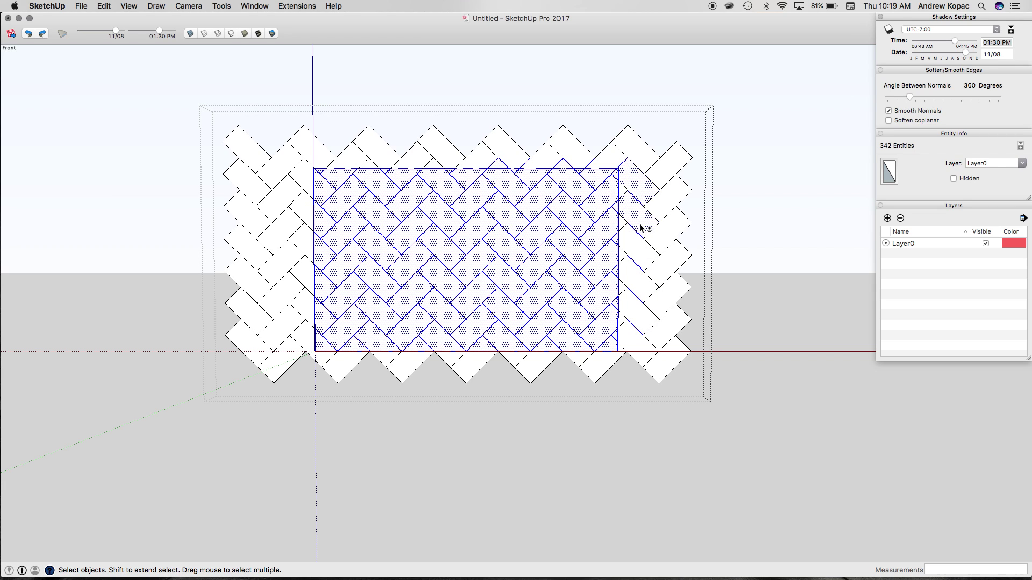
left_click(646, 188, "shift")
scroll(632, 285, "up", 4)
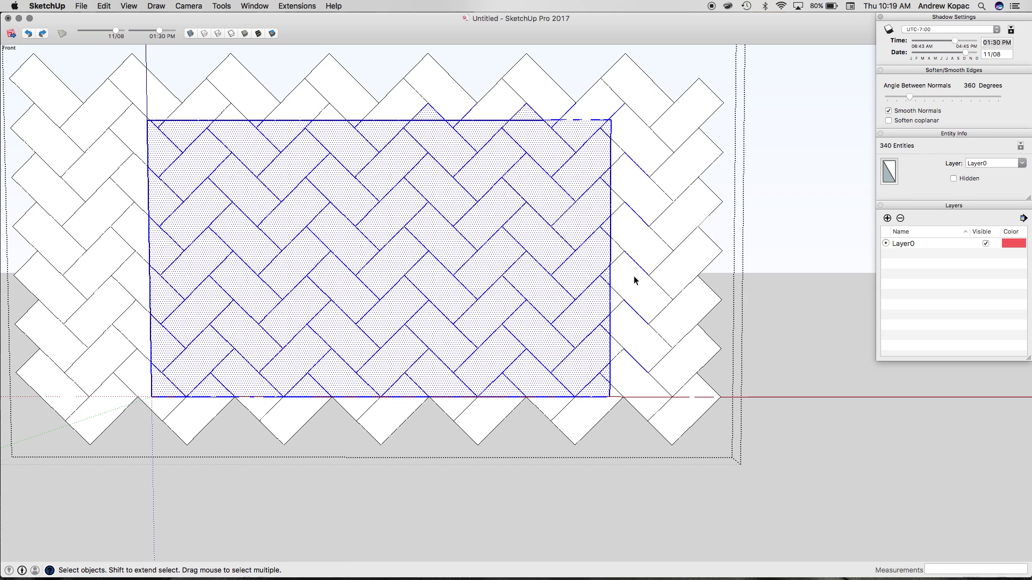
key("Delete")
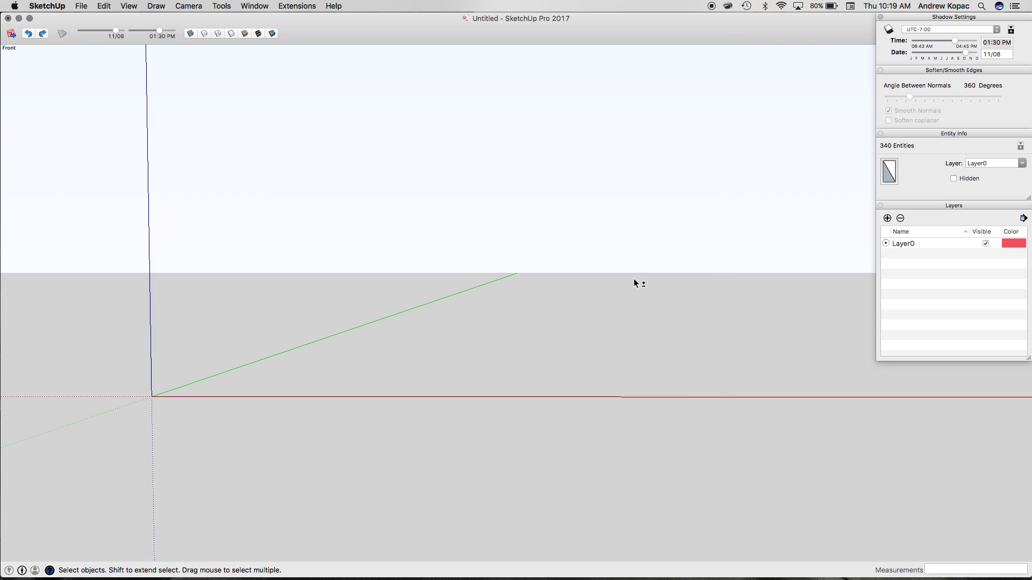
key("super+z")
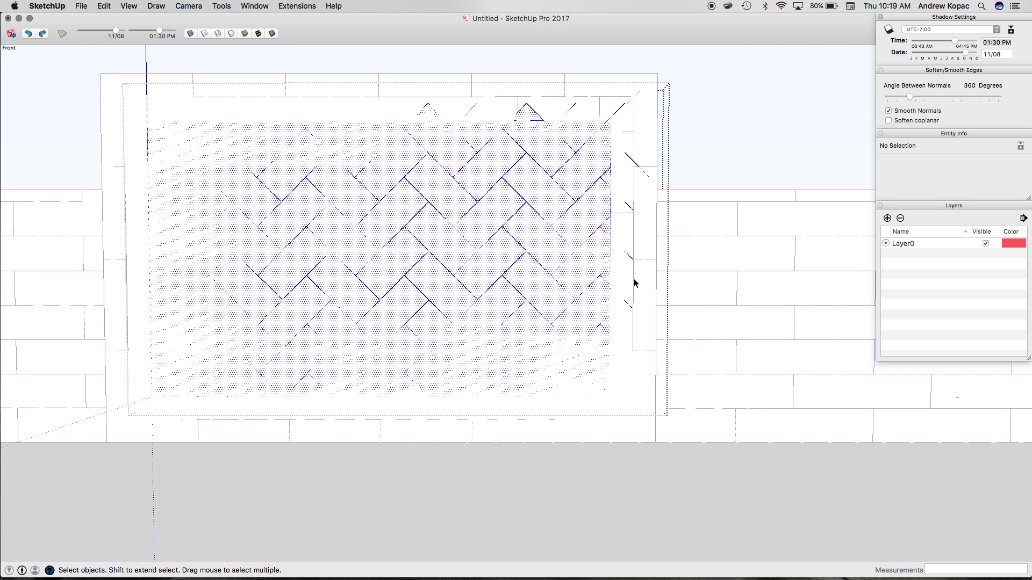
left_click(482, 476)
middle_click_drag(482, 477, 478, 452)
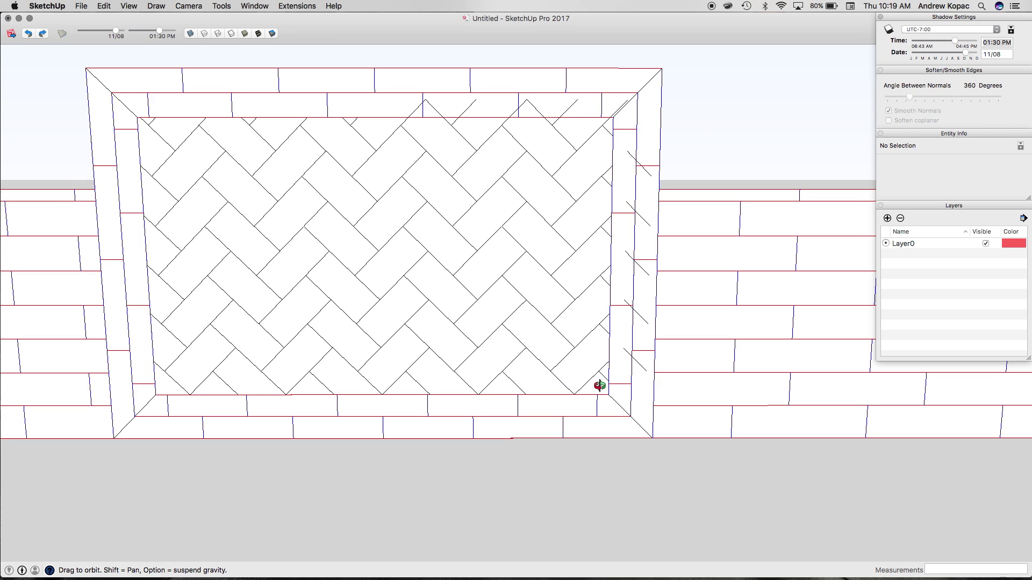
- Undo the trimming of the herringbone pattern, back to the full exploded tiles
key("super+z")
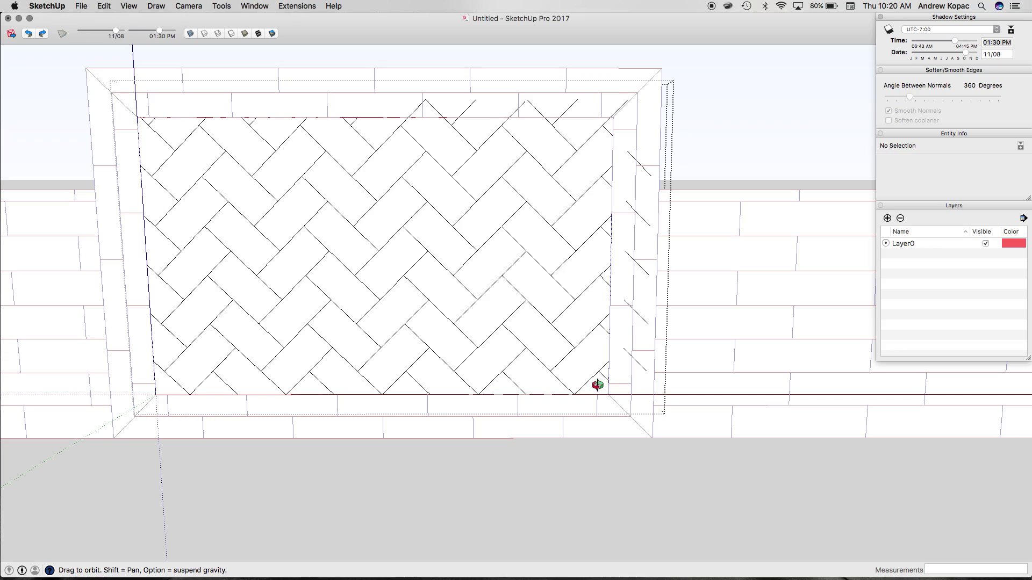
key("super+z")
key("super+z")
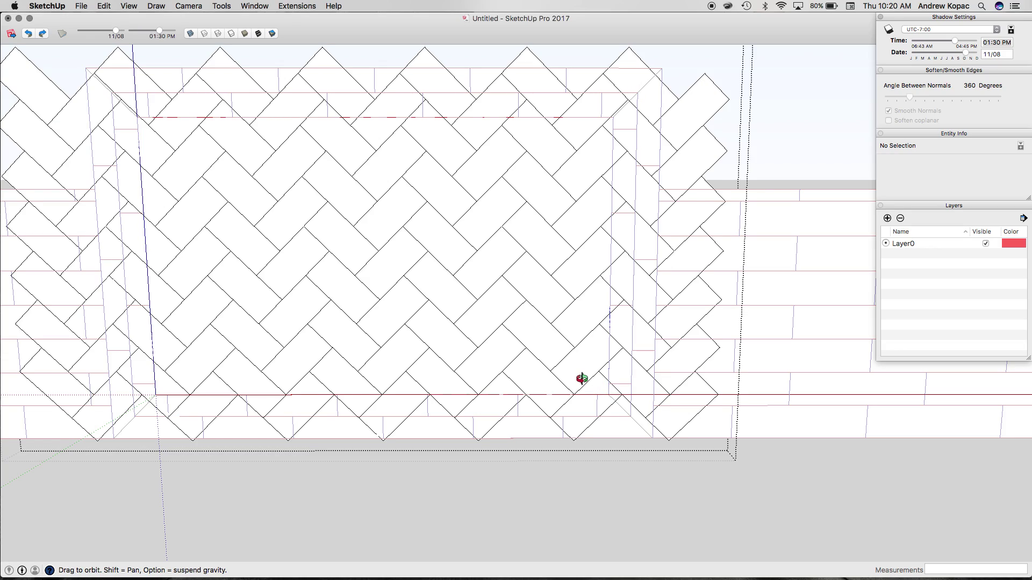
- Move the entire exploded pattern together with the backing's outline by about 3/8"
key("super+a")
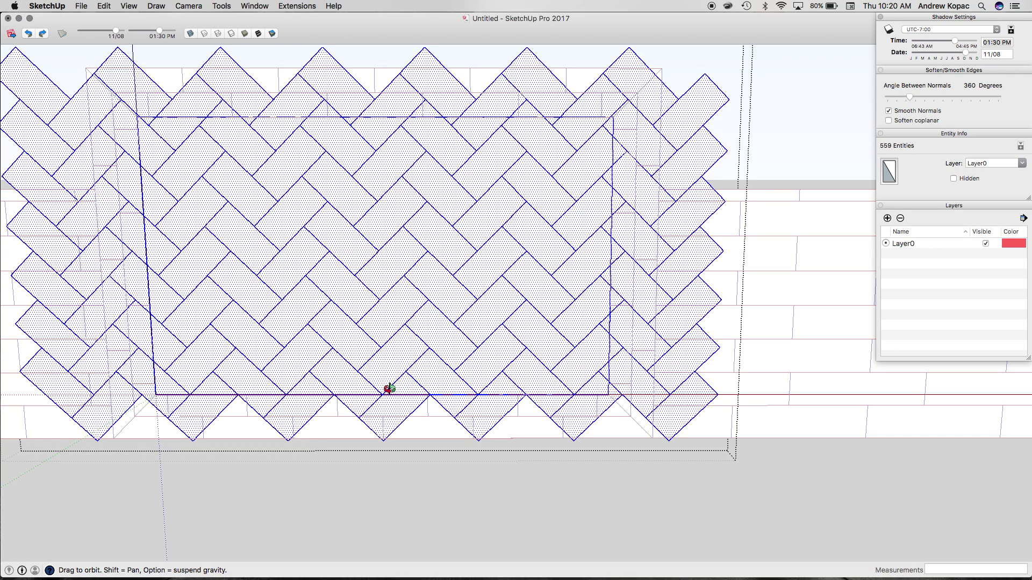
scroll(389, 388, "up", 2)
scroll(388, 388, "down", 3)
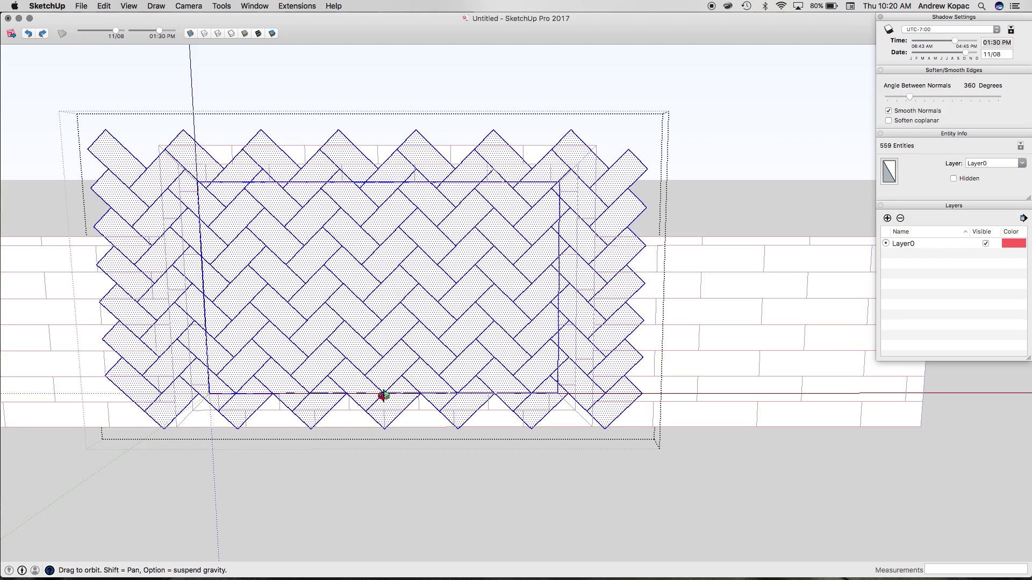
scroll(383, 396, "up", 4)
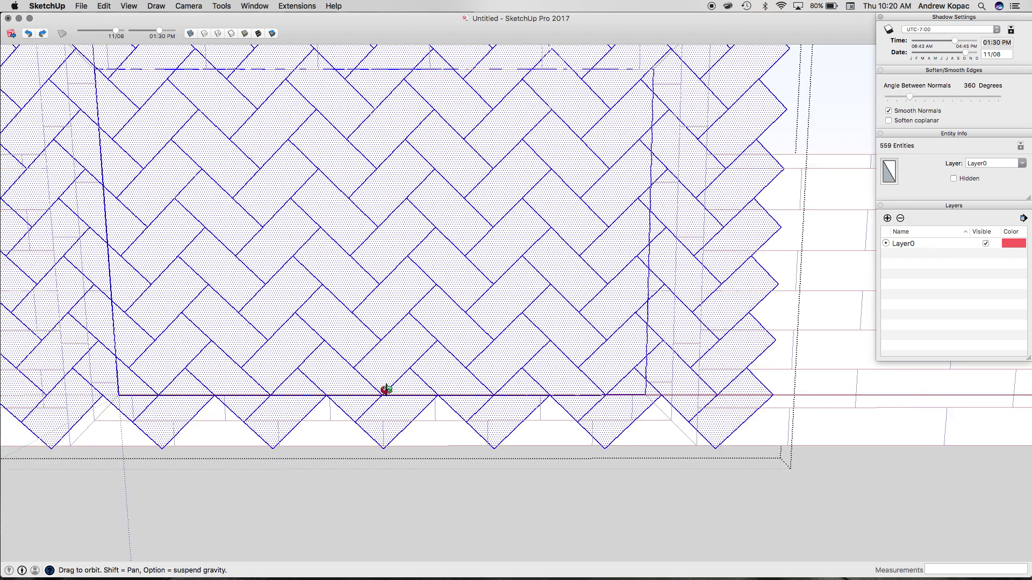
left_click(381, 397)
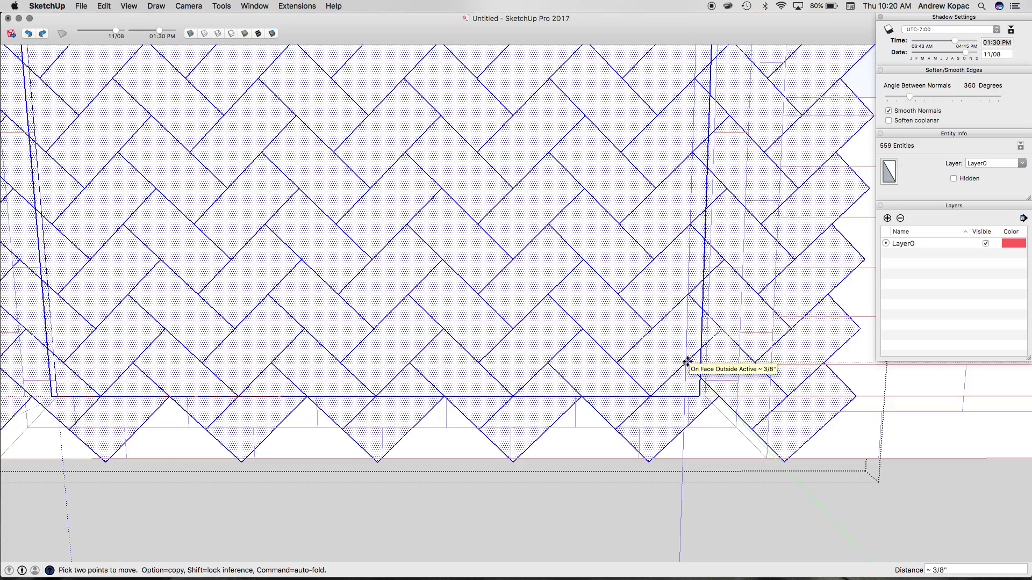
scroll(637, 352, "down", 3)
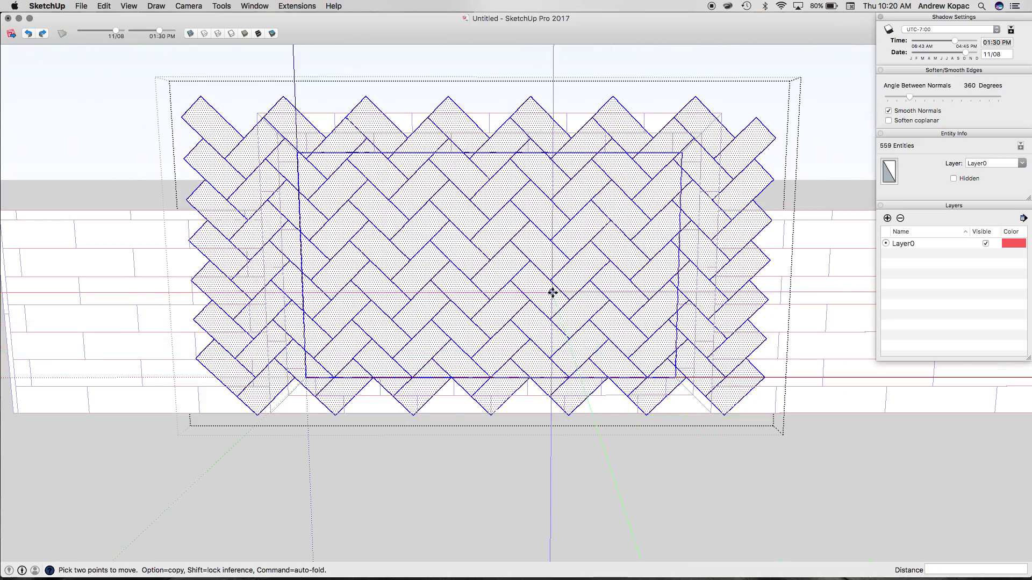
scroll(432, 280, "up", 4)
scroll(431, 280, "down", 4)
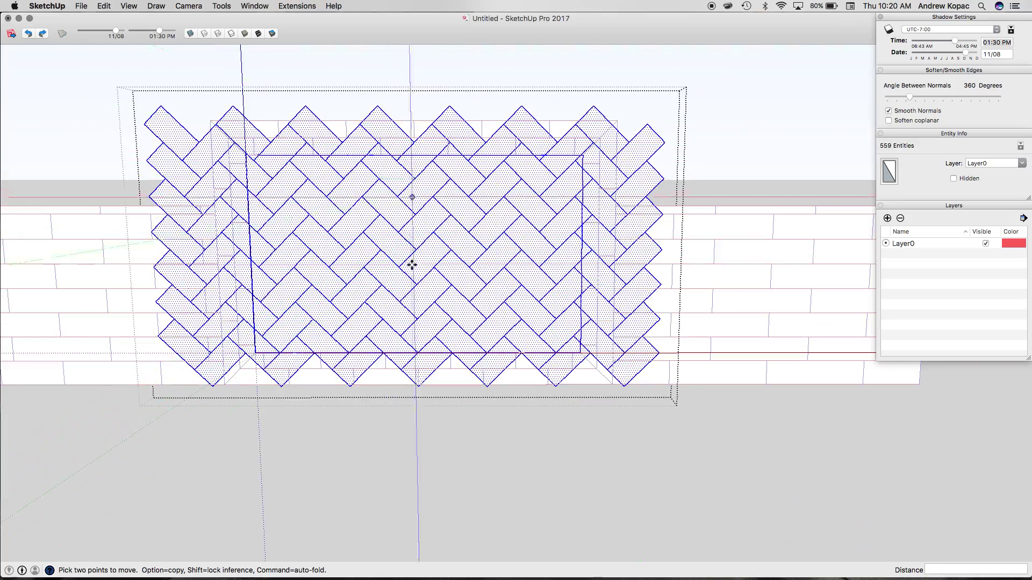
scroll(420, 359, "up", 4)
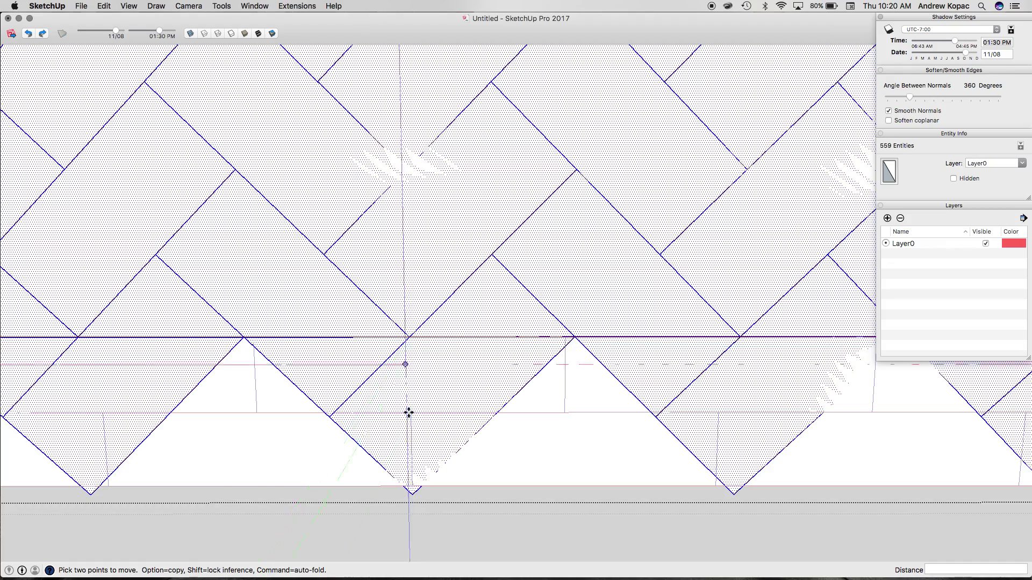
scroll(330, 418, "down", 3)
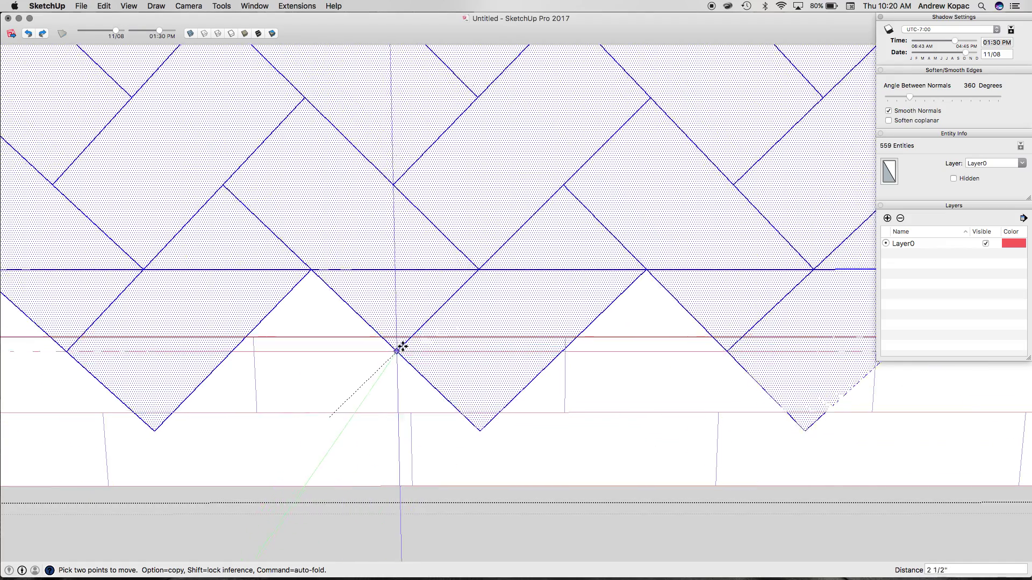
scroll(410, 337, "down", 2)
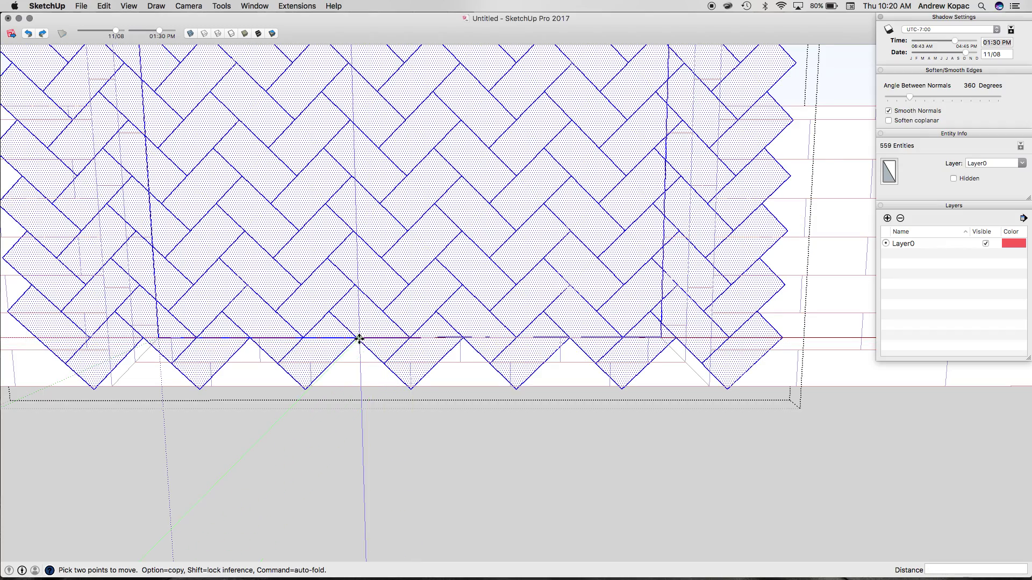
key("Escape")
left_click(410, 337)
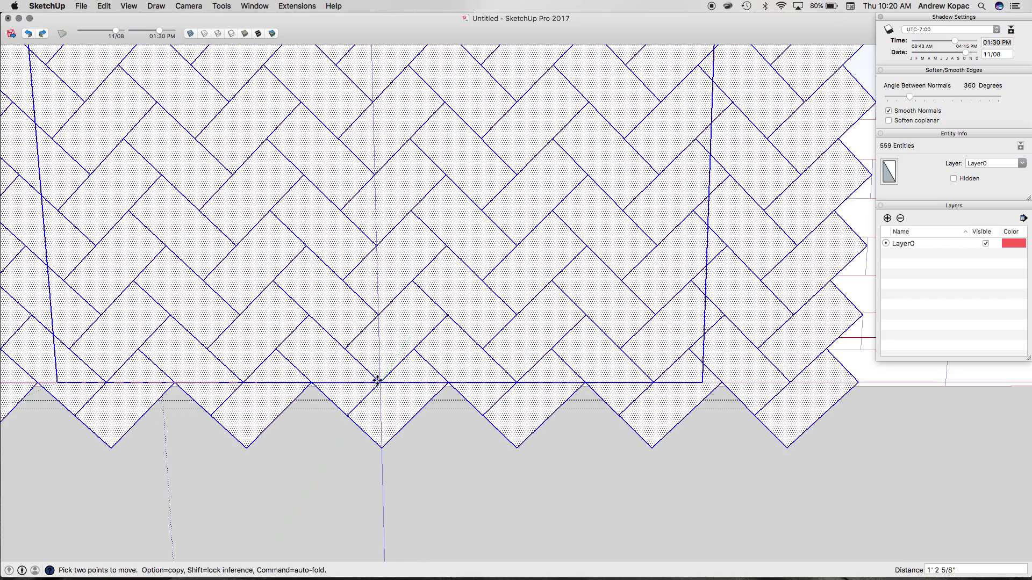
key("Escape")
scroll(334, 379, "down", 5)
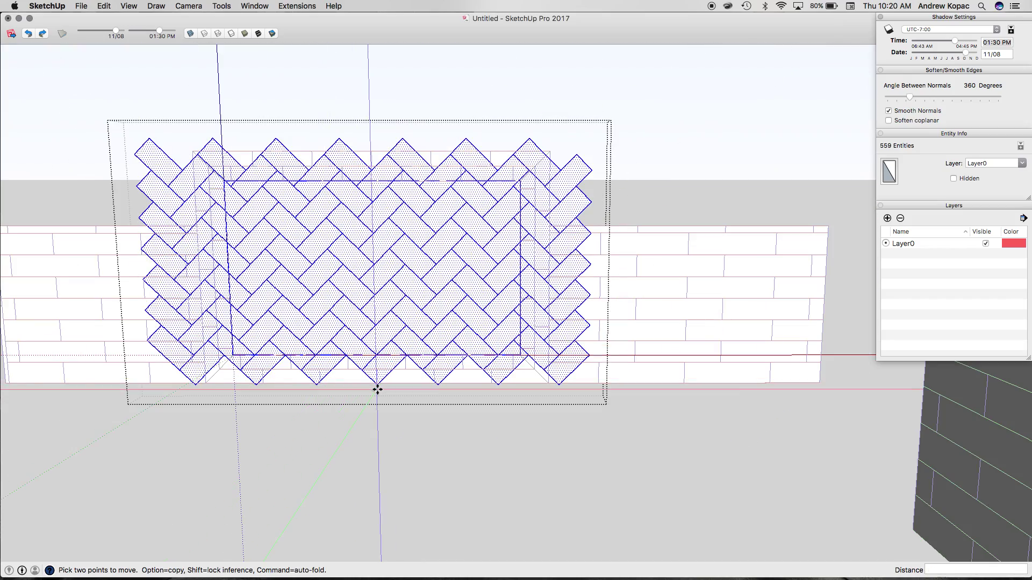
scroll(371, 364, "up", 5)
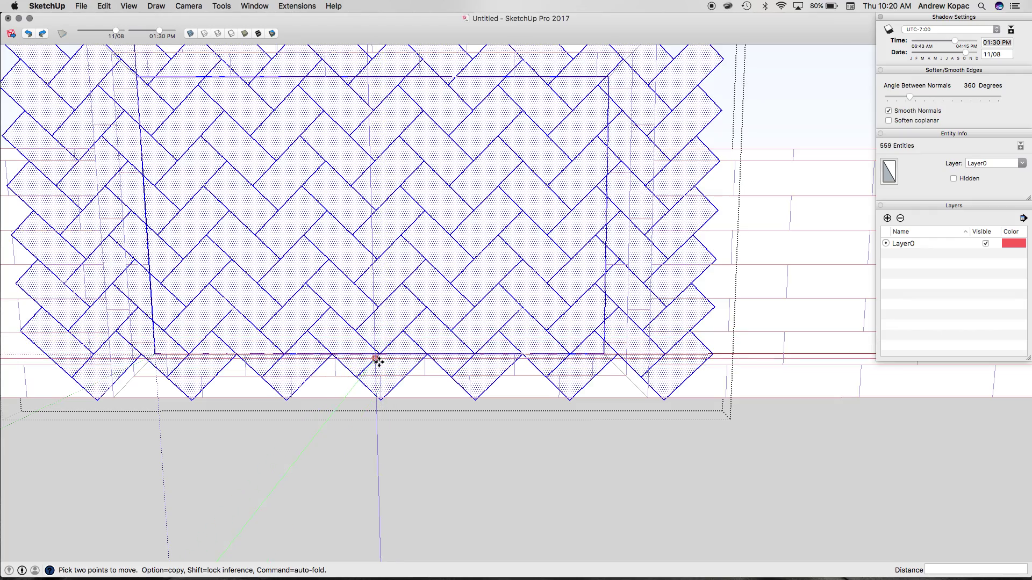
scroll(378, 357, "down", 1)
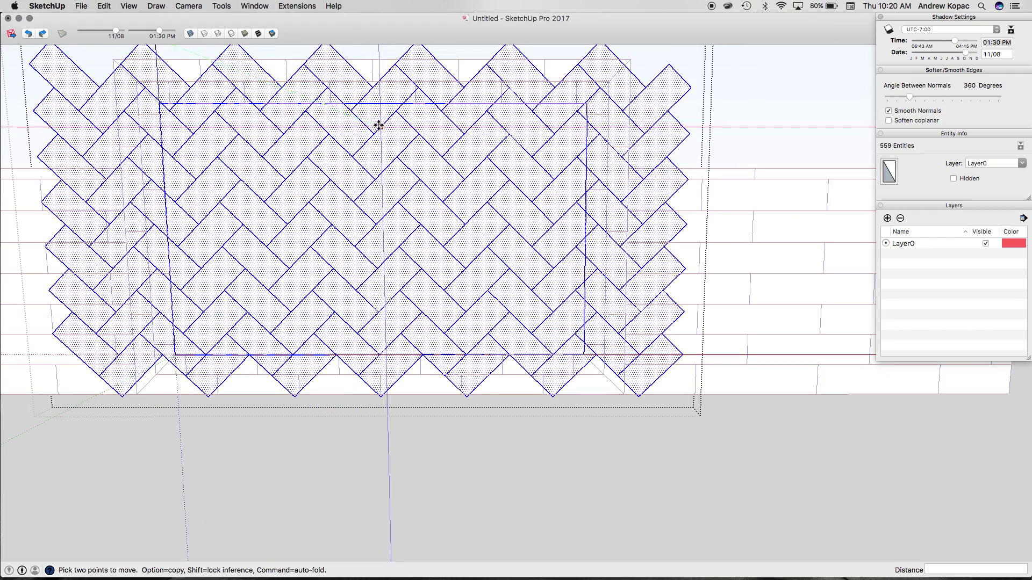
scroll(366, 344, "up", 2)
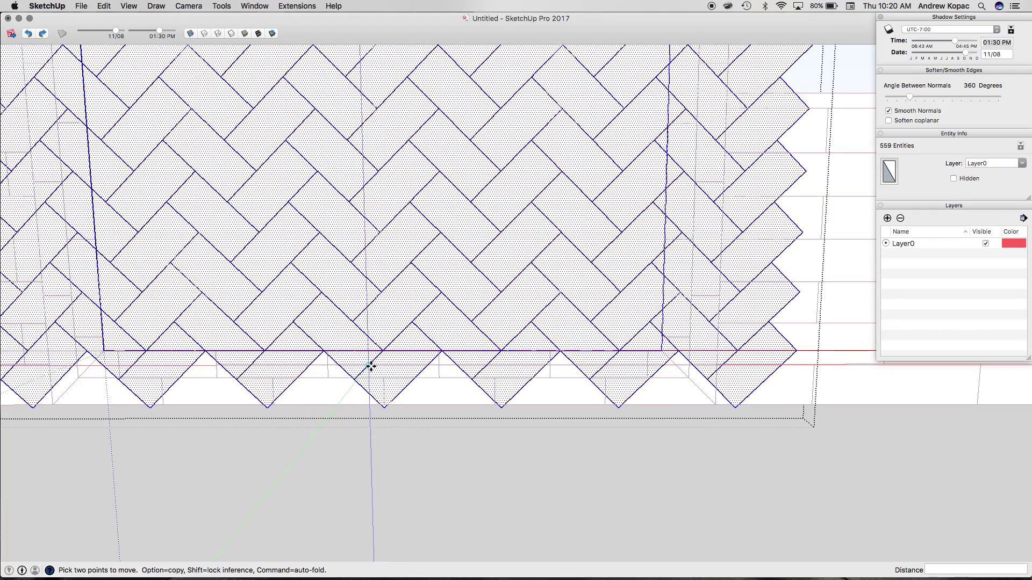
- Try to move the exploded pattern and its outline about 15/16" to the right
left_click(345, 338)
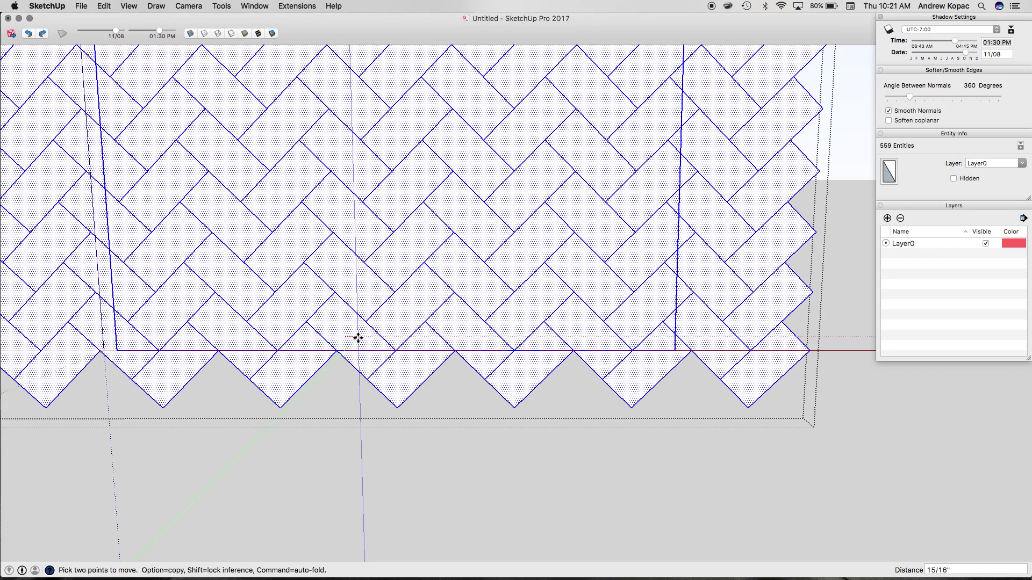
left_click(357, 340)
key("space")
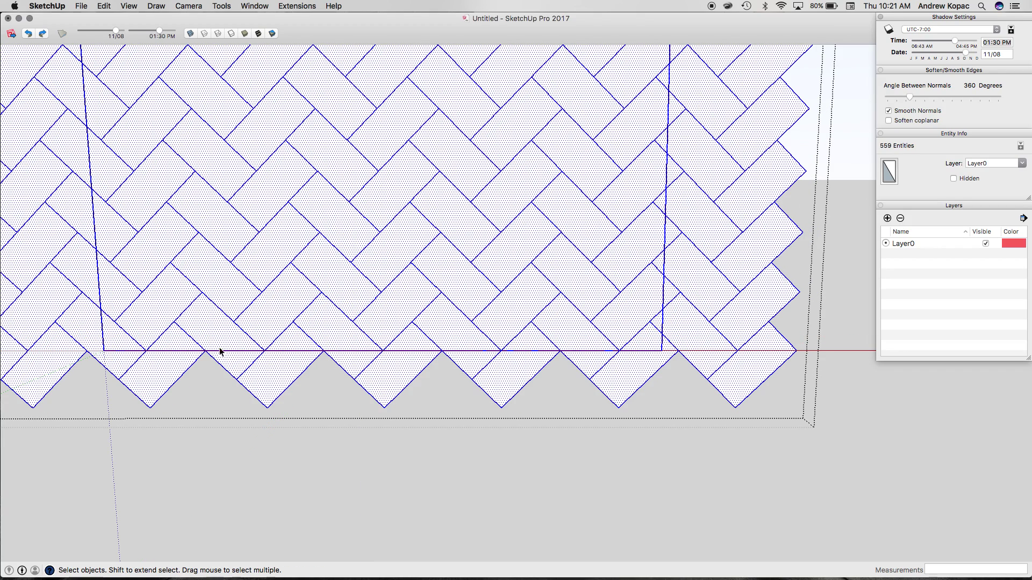
- Undo the exploding of the herringbone pattern, back to the separate tile components inside the group
left_click(130, 348)
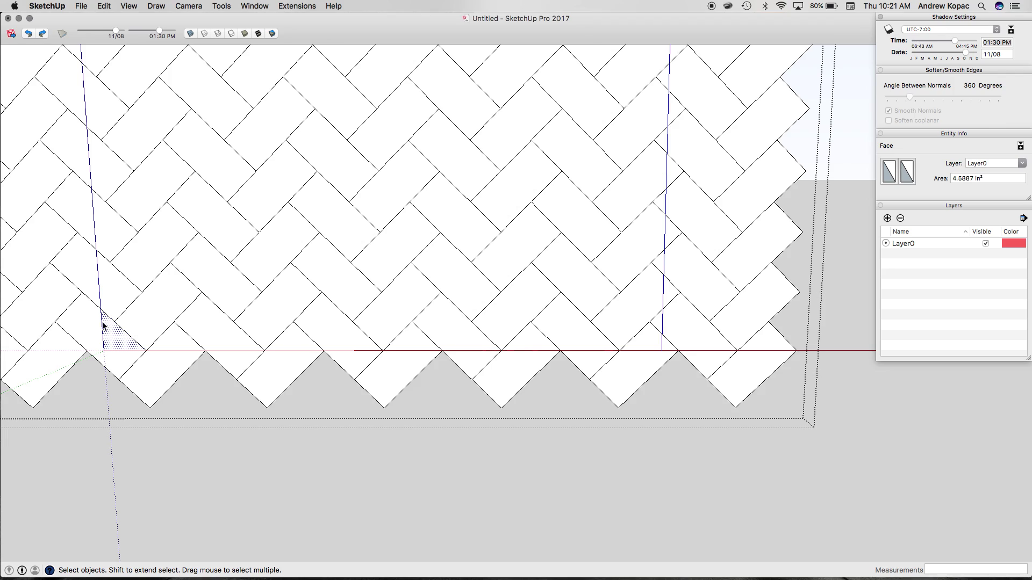
left_click(111, 294)
left_click(101, 297)
scroll(104, 300, "down", 5)
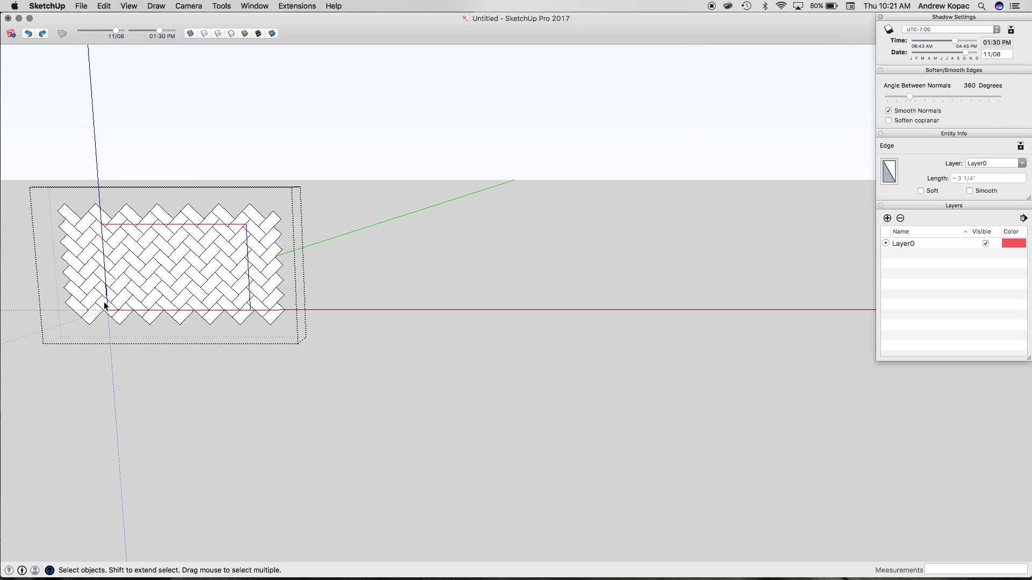
scroll(84, 293, "up", 4)
key("super+z")
scroll(179, 294, "down", 5)
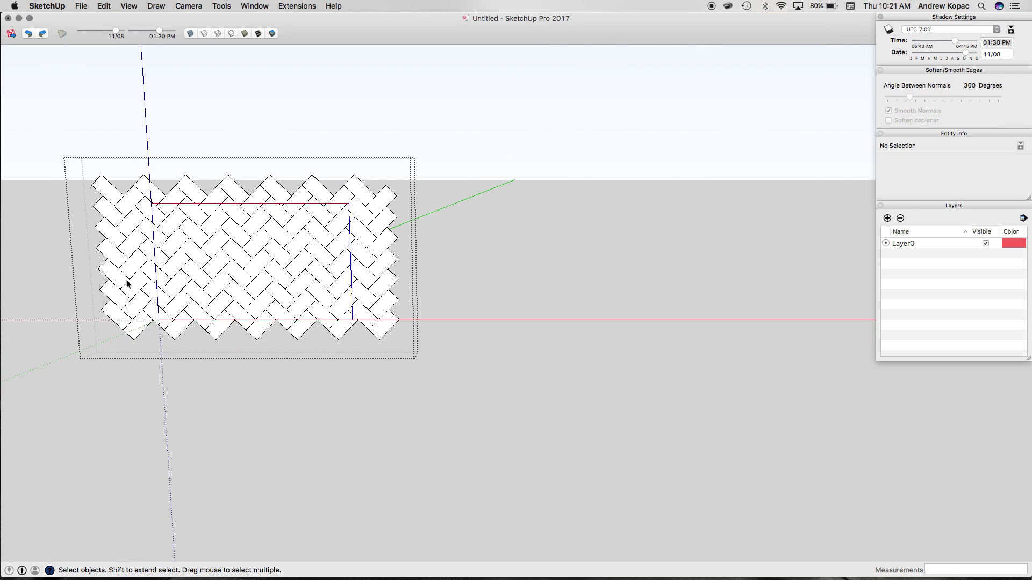
scroll(127, 280, "up", 6)
key("super+z")
scroll(245, 315, "down", 7)
scroll(226, 300, "up", 4)
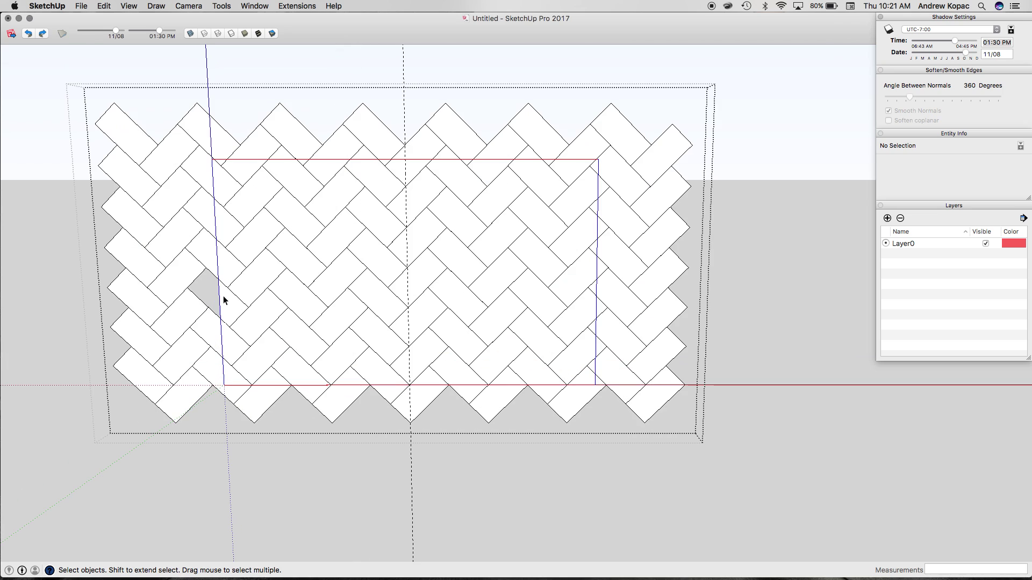
- Copy the tile directly above the gap near the pattern's left side down into the gap
left_click(225, 301)
left_click(223, 263)
key("m")
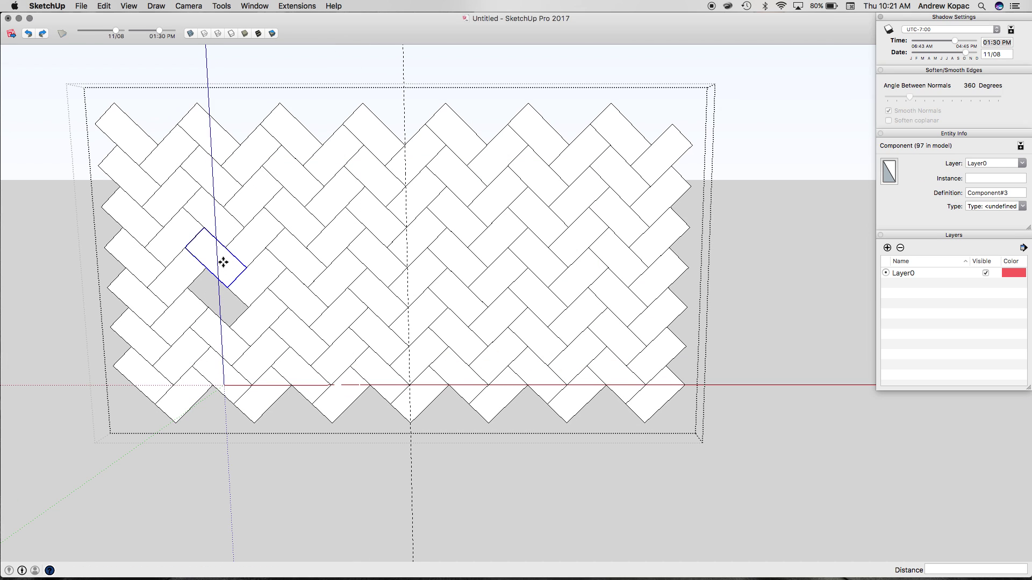
key("alt")
left_click(227, 287)
left_click(230, 321)
key("space")
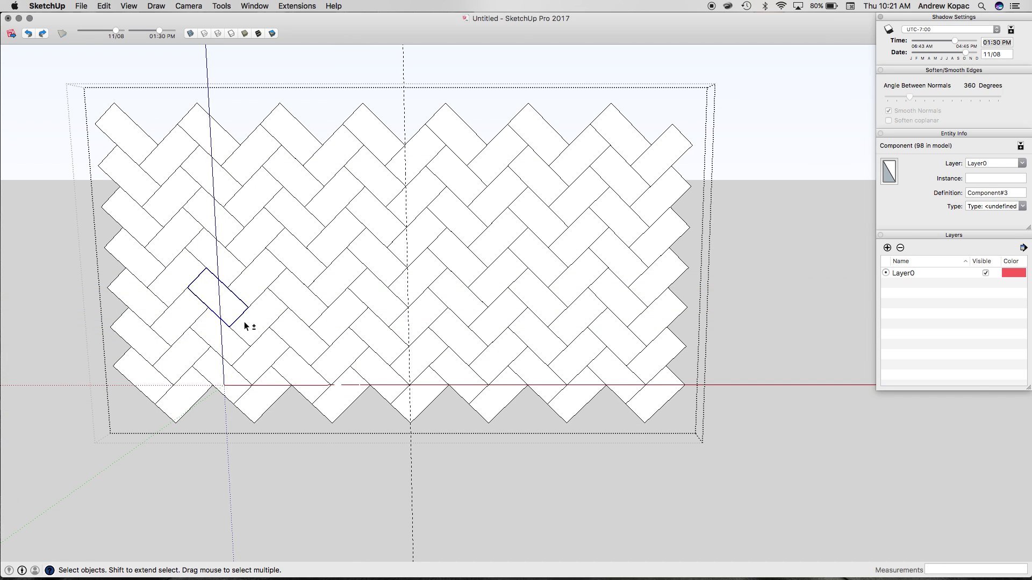
- Select the whole herringbone pattern and move it about 2 1/8" to the right, bringing a tile corner onto the opening's lower-right corner
left_click(266, 295)
key("super+a")
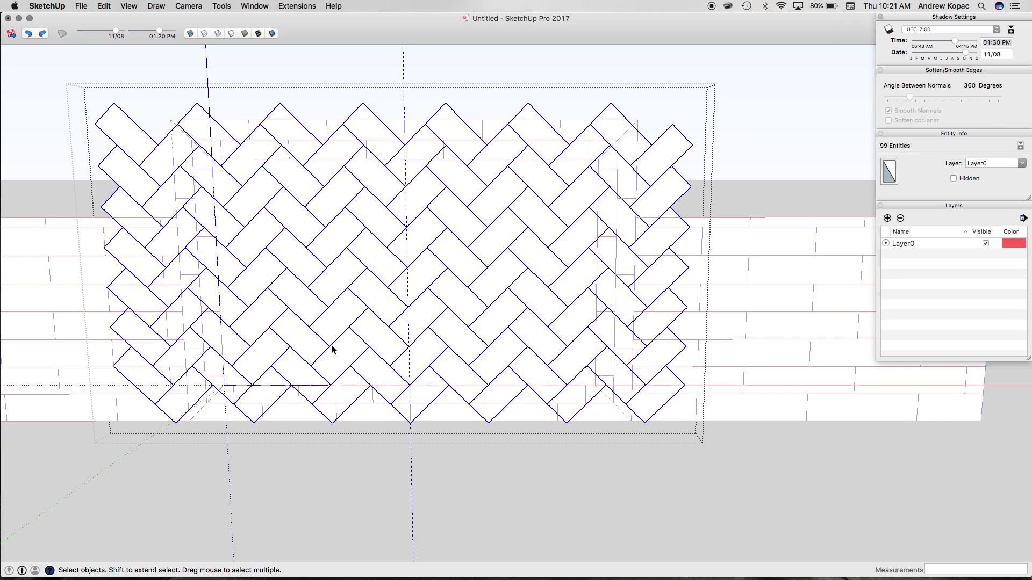
scroll(332, 349, "up", 2)
key("m")
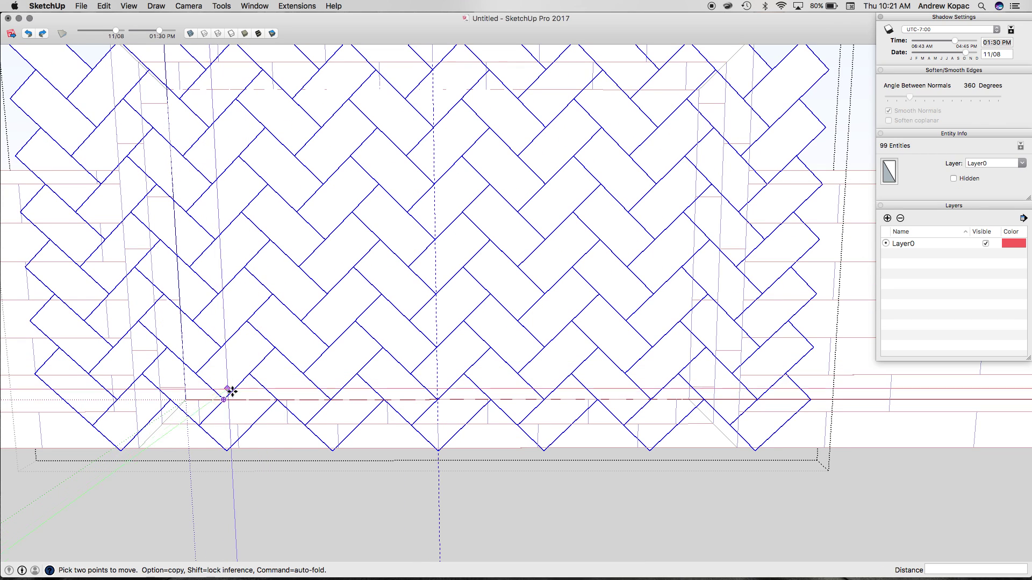
scroll(706, 367, "up", 4)
left_click(638, 383)
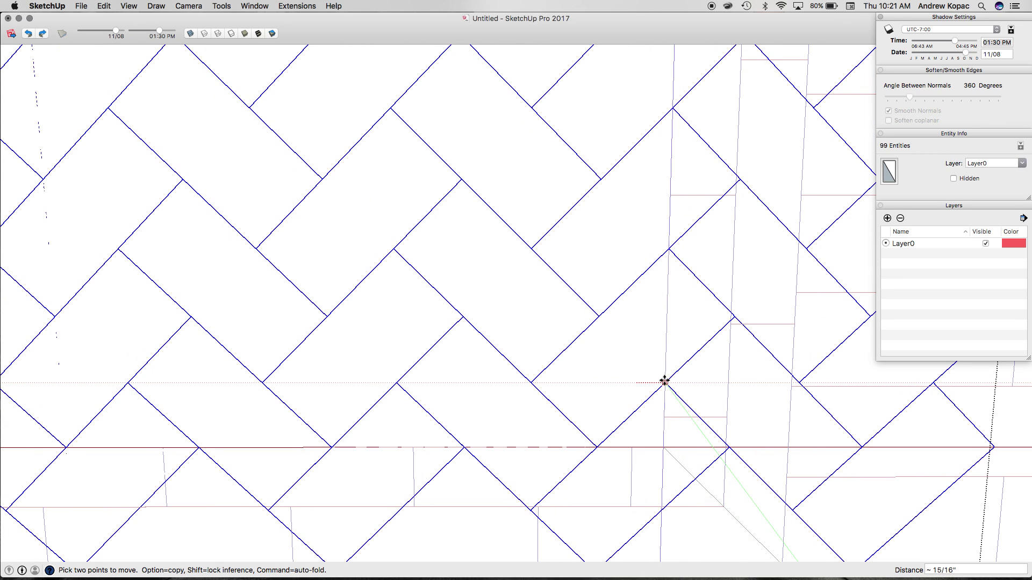
scroll(666, 382, "down", 6)
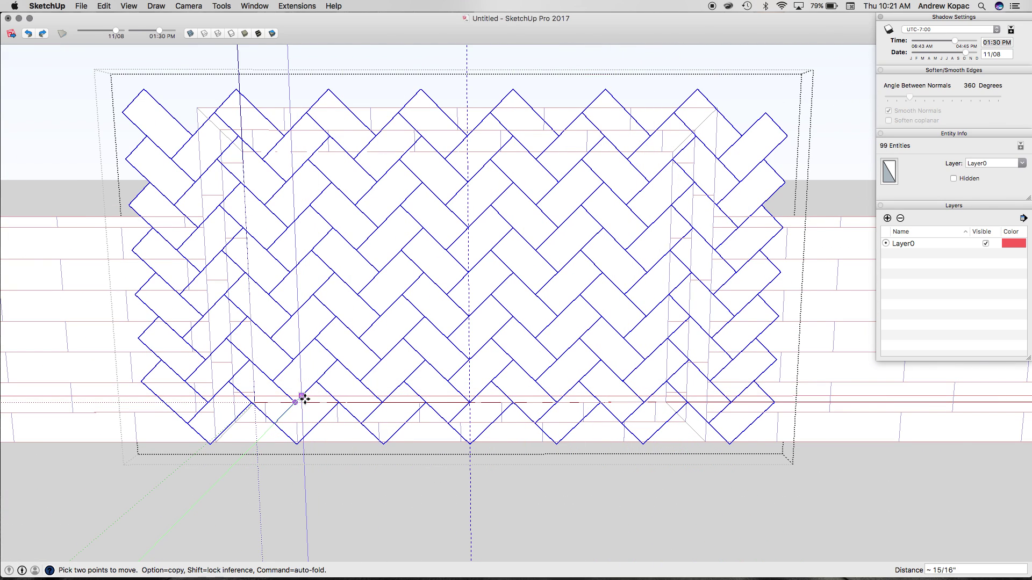
scroll(299, 396, "up", 1)
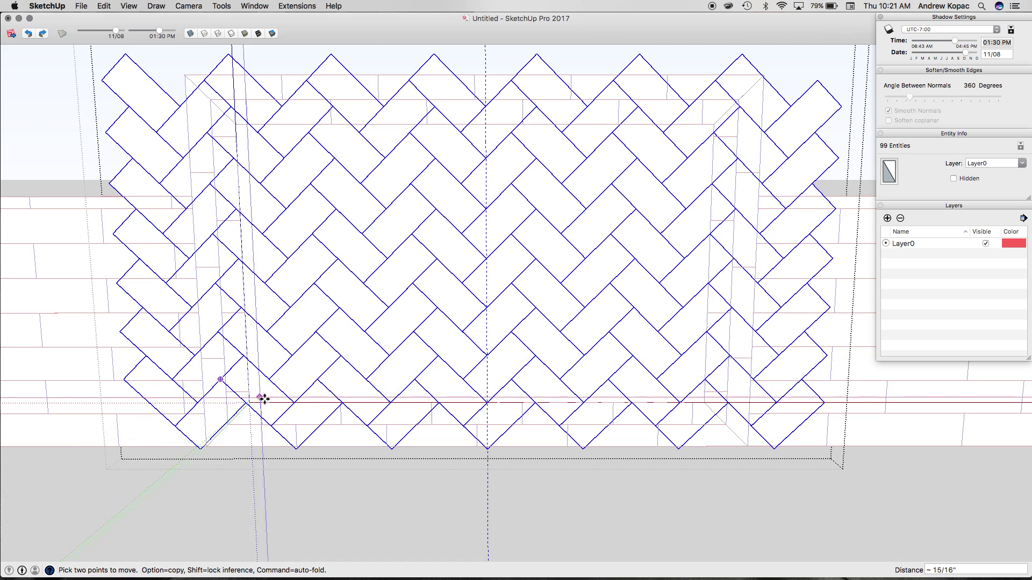
scroll(272, 398, "up", 2)
scroll(194, 359, "down", 3)
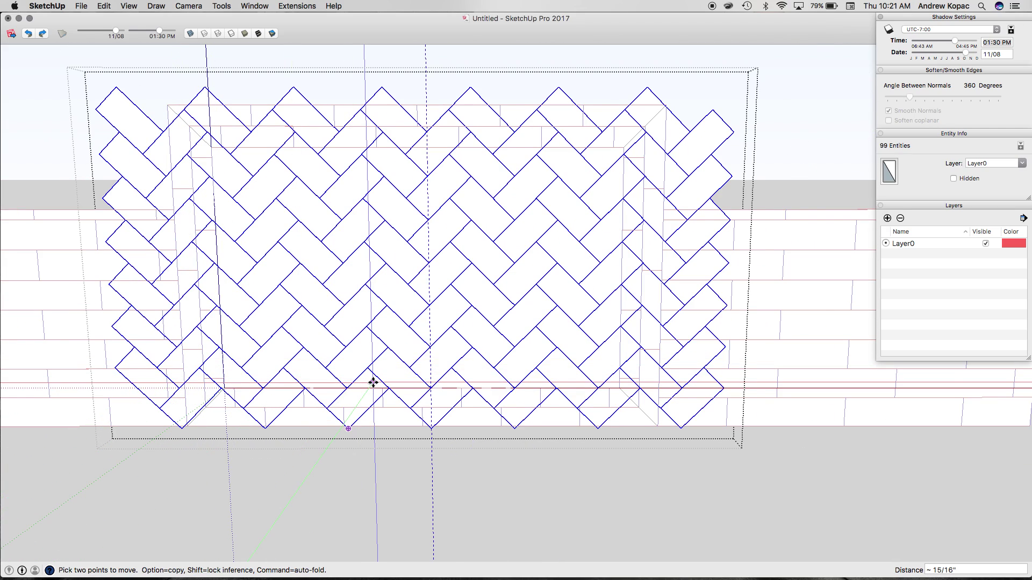
scroll(373, 383, "up", 2)
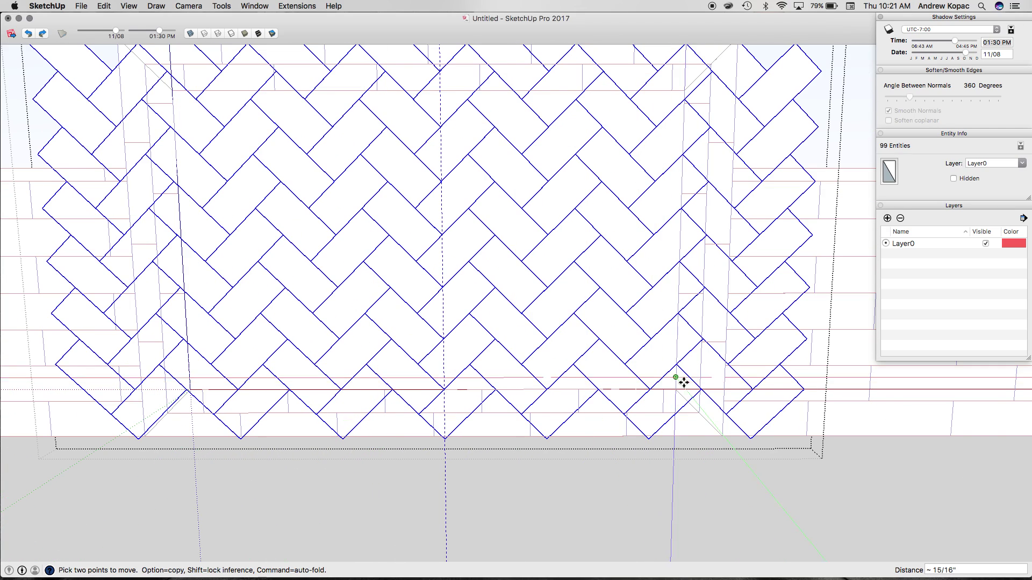
left_click(650, 389)
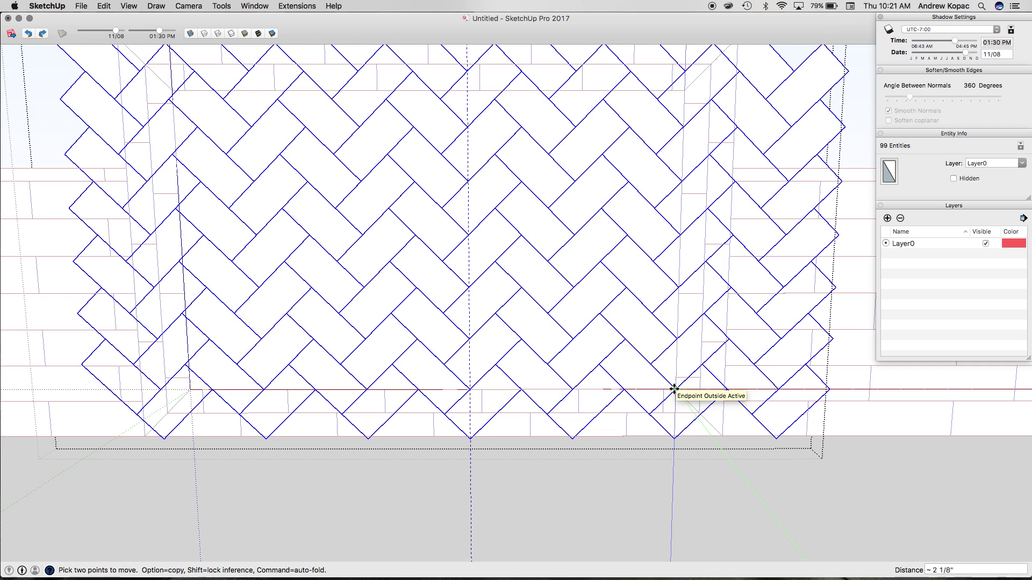
left_click(673, 389)
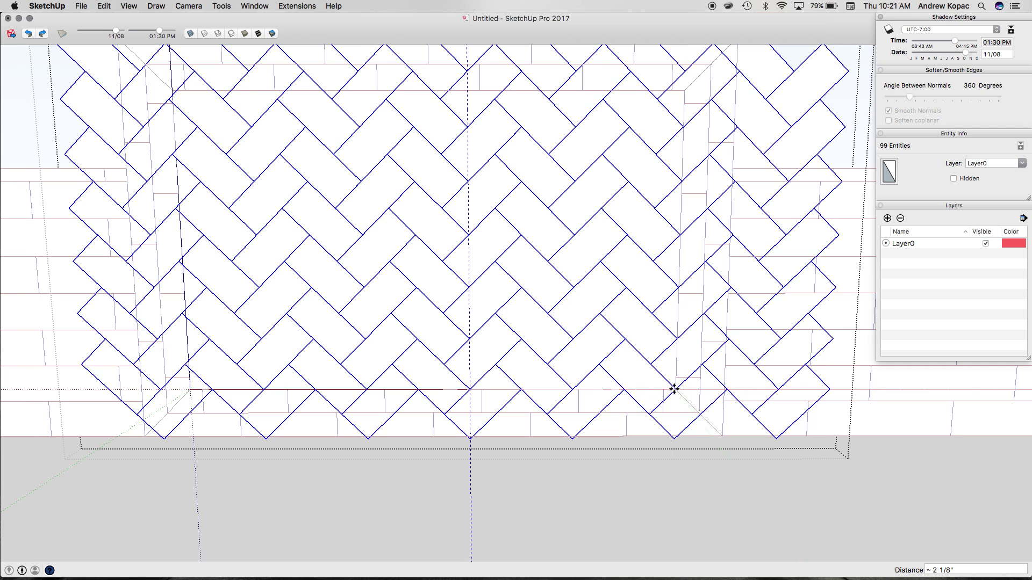
- Shift the whole pattern 0.5" to the left, followed by another 0.2" in the same direction
left_click(213, 391)
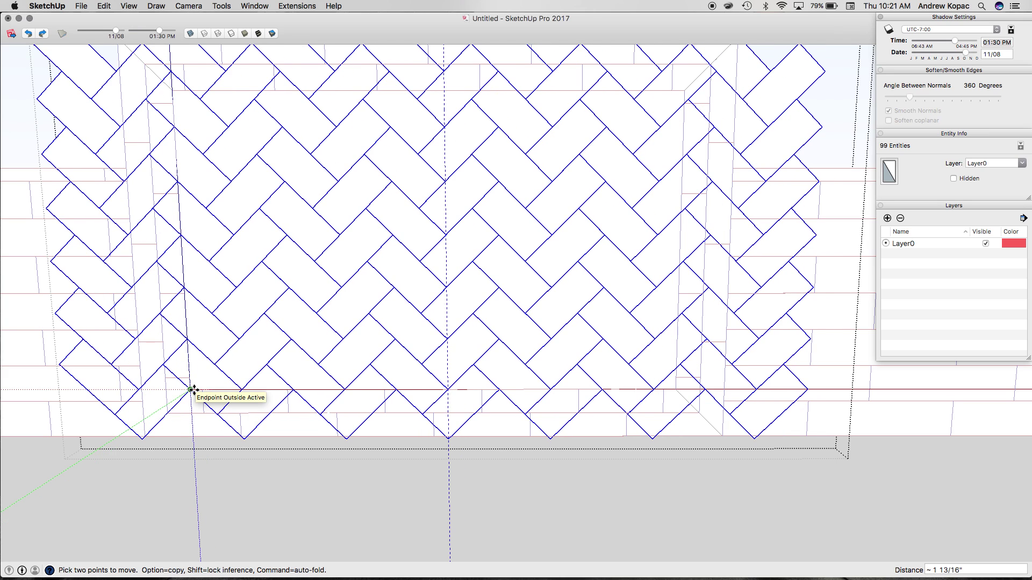
type(".5")
key("Return")
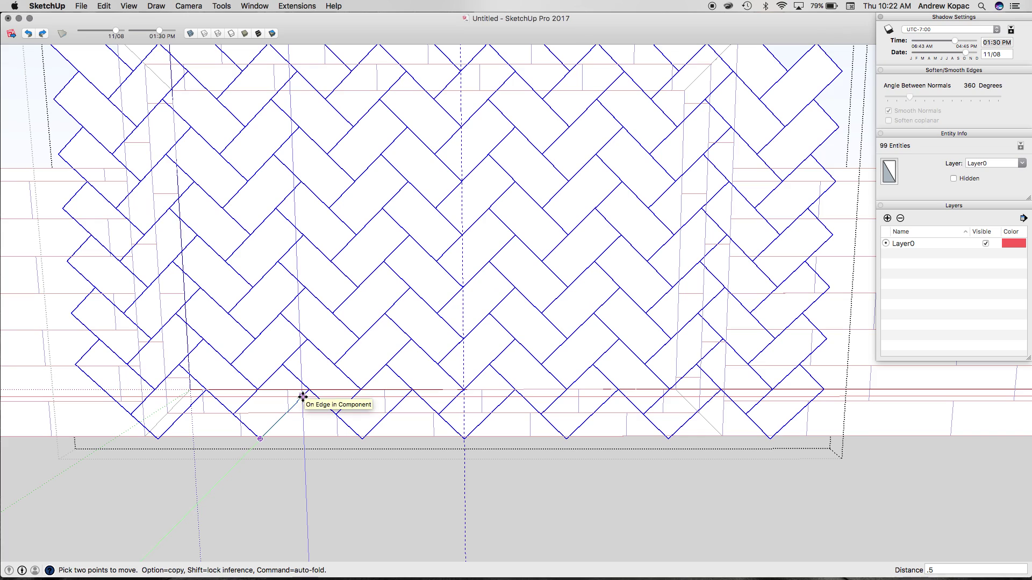
scroll(311, 394, "up", 6)
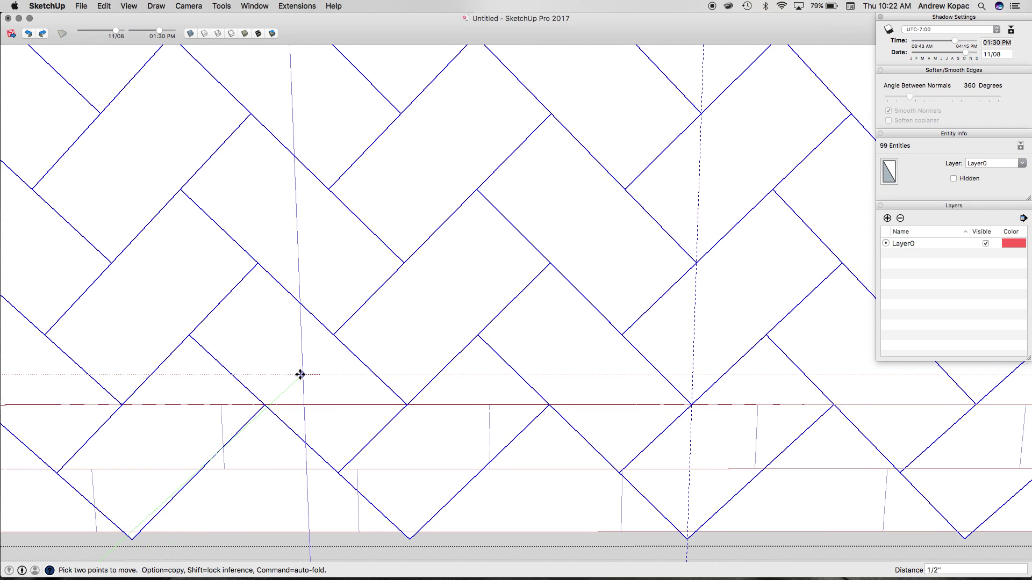
scroll(371, 265, "down", 5)
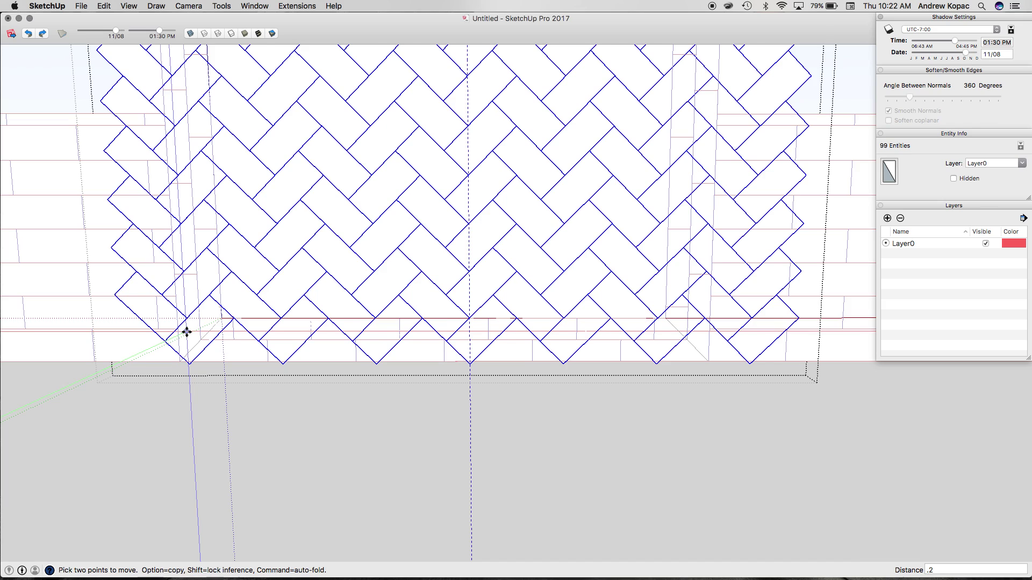
scroll(186, 332, "down", 2)
scroll(334, 274, "up", 2)
scroll(303, 337, "down", 2)
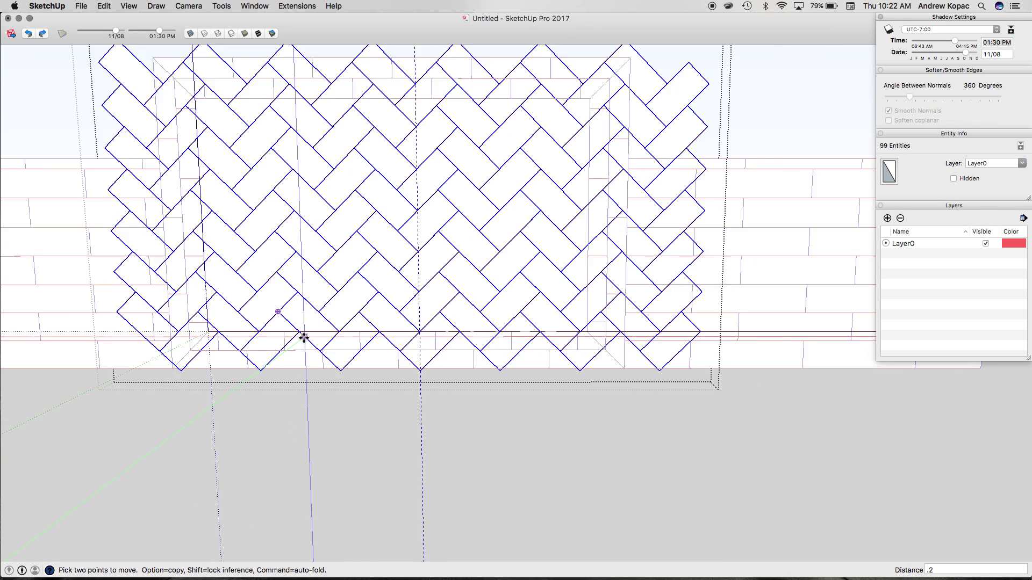
scroll(304, 338, "down", 2)
scroll(224, 161, "up", 2)
- Draw a rectangle over the tiles from the frame opening's upper-left corner to its lower-right corner
key("r")
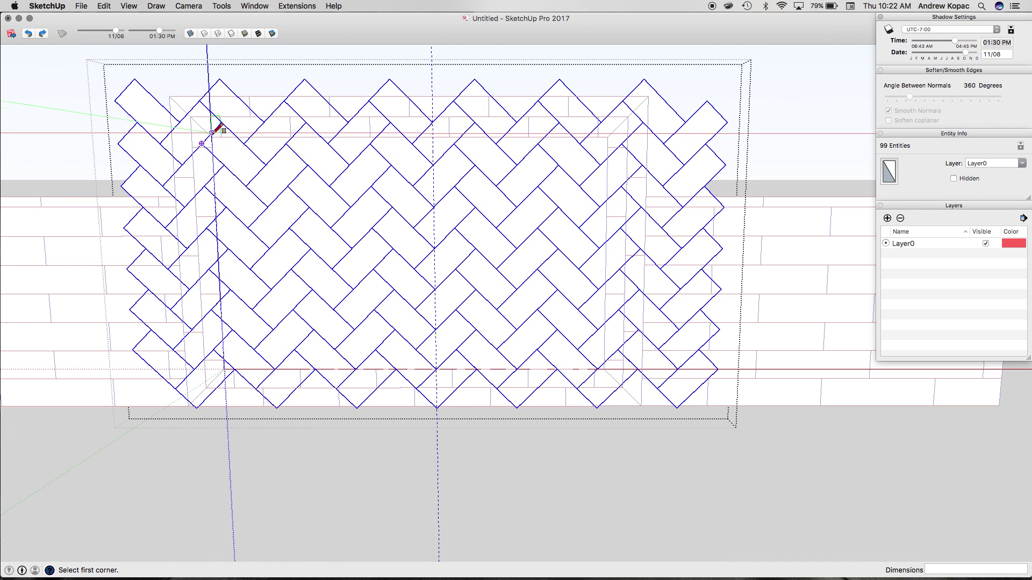
left_click(213, 135)
left_click(604, 369)
key("space")
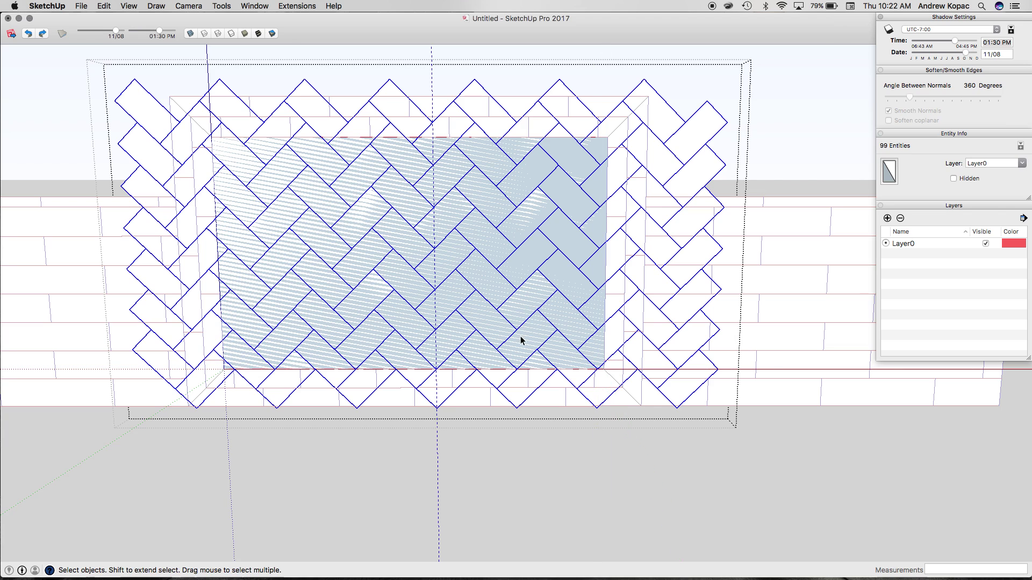
- Select the new rectangle together with only the tiles lying completely inside it
left_click(423, 336)
key("super+a")
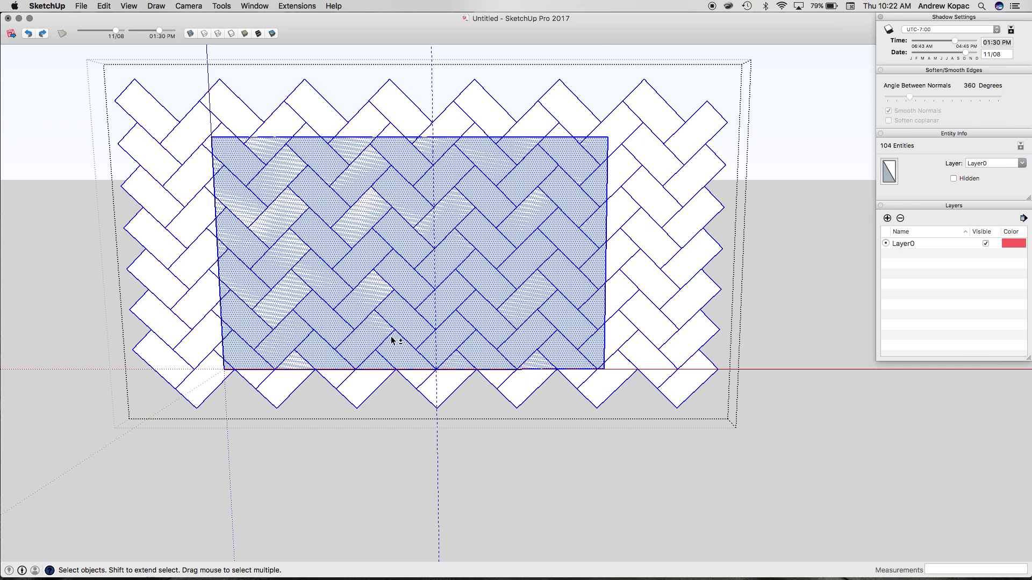
left_click(282, 299)
left_click_drag(210, 137, 608, 371)
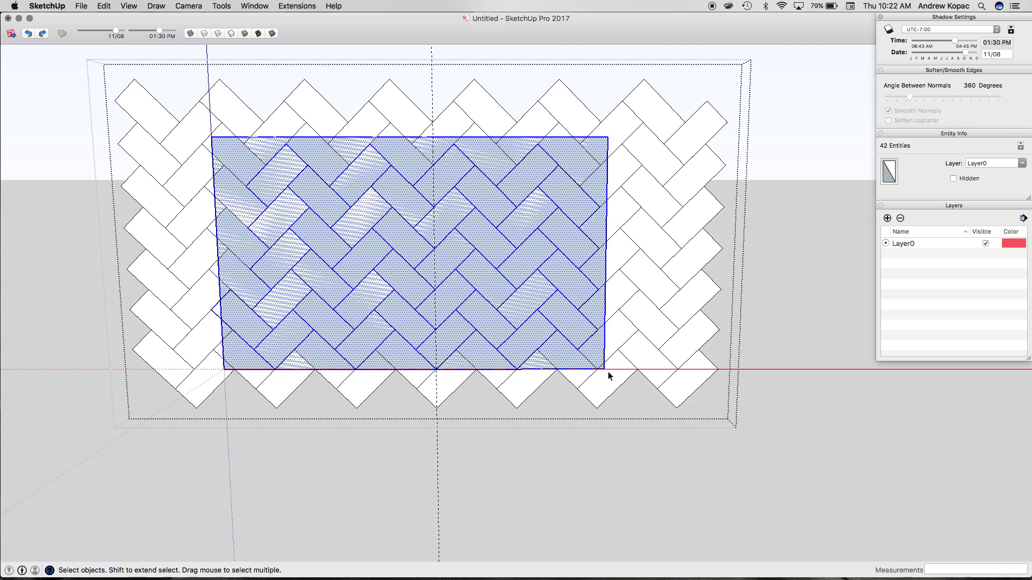
- Try to isolate the rectangle and its fully enclosed tiles from the surrounding herringbone, and undo the attempt
right_click(509, 297)
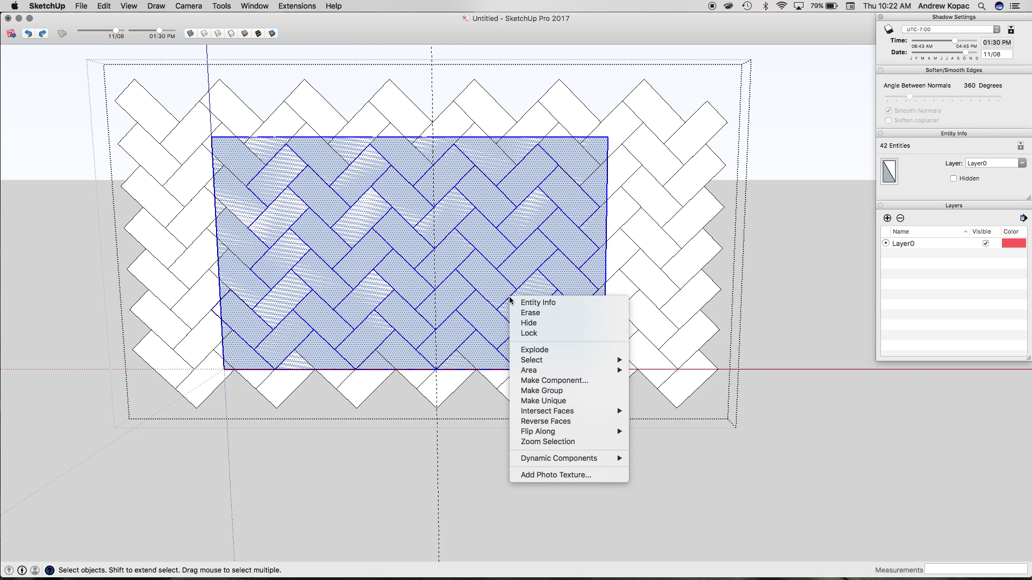
left_click(554, 421)
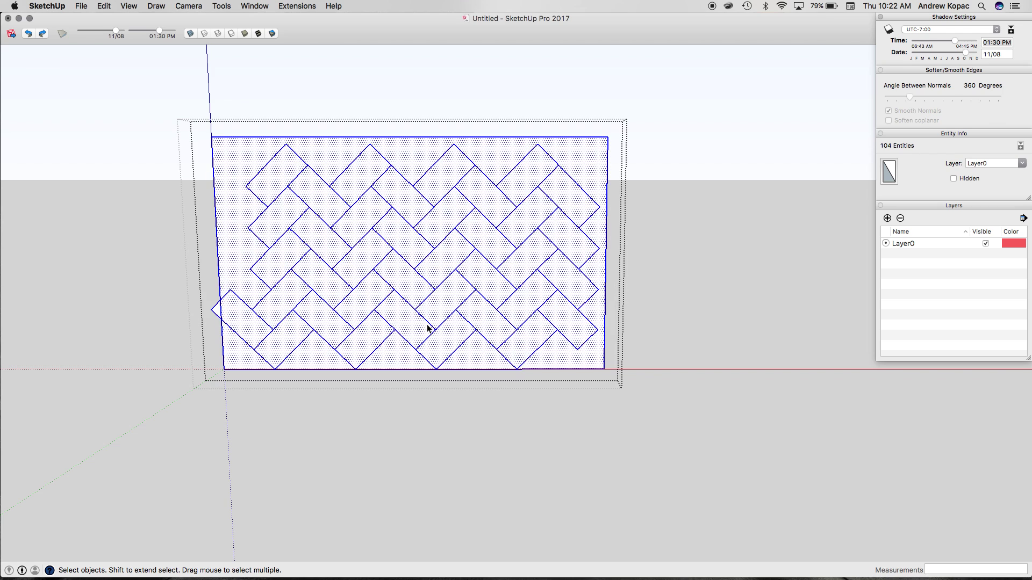
key("Delete")
key("super+z")
key("super+z")
- Try exploding all the herringbone tiles and selecting only the geometry inside the rectangle
left_click(221, 145)
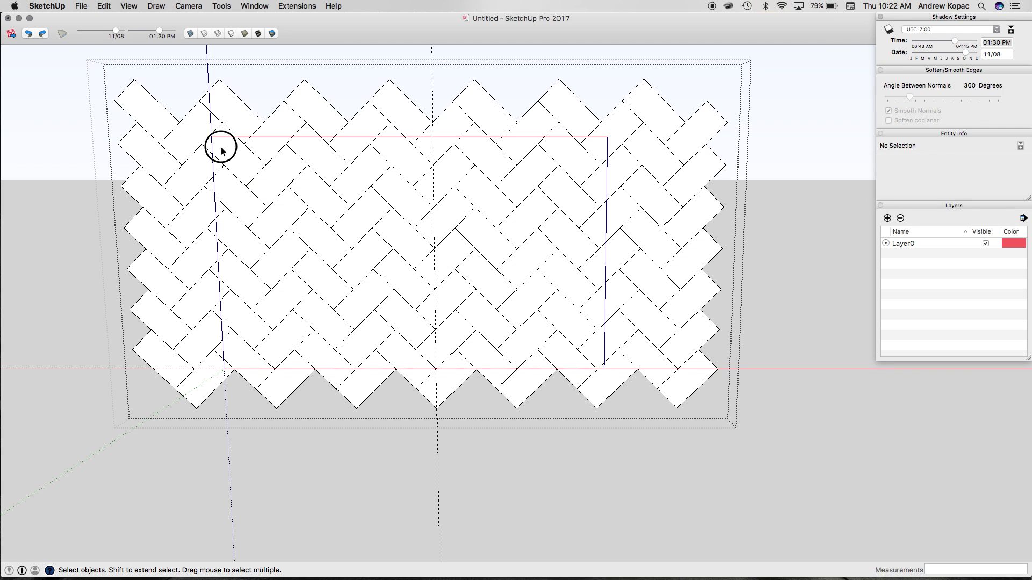
key("super+a")
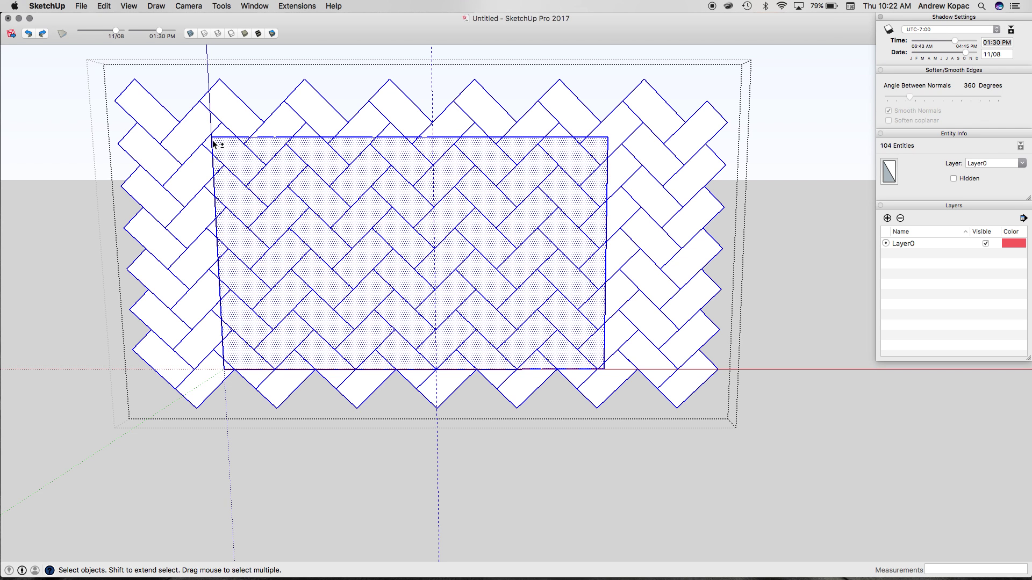
left_click_drag(210, 137, 613, 372)
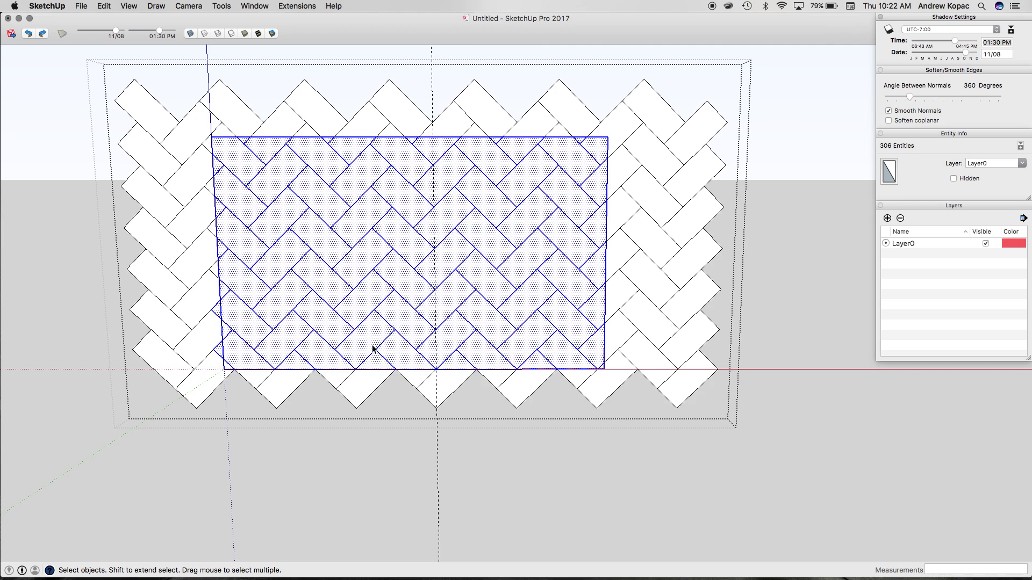
- Undo the tile explosion, the rectangle and the recent sideways shifts of the herringbone pattern
key("super+z")
key("super+z")
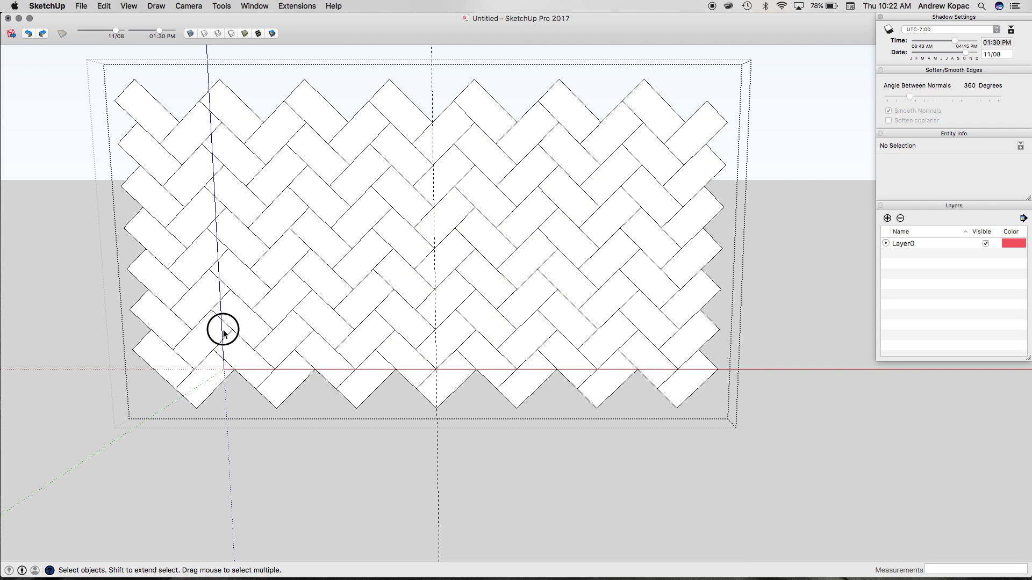
left_click(223, 333)
key("super+z")
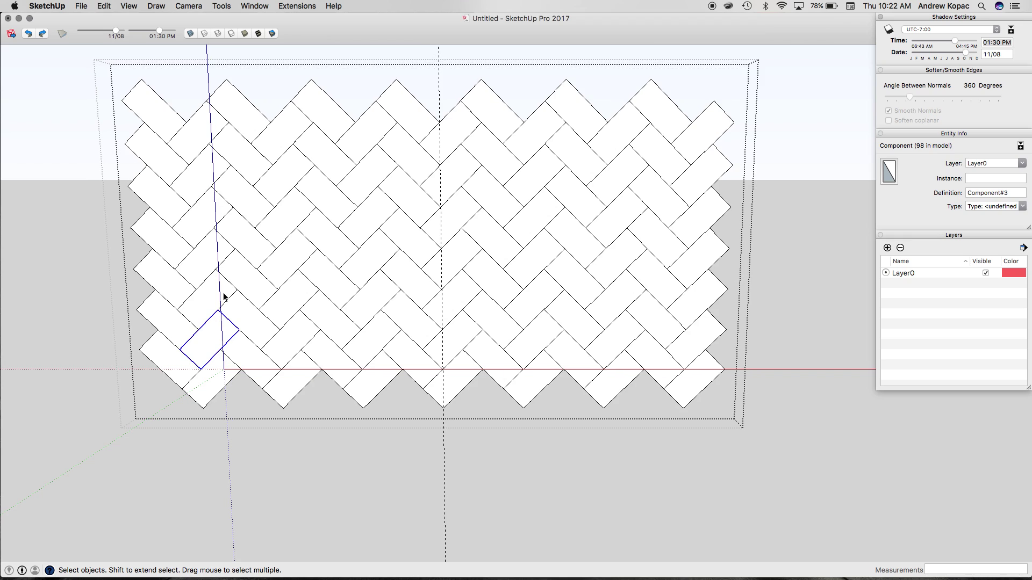
key("super+z")
left_click(220, 293)
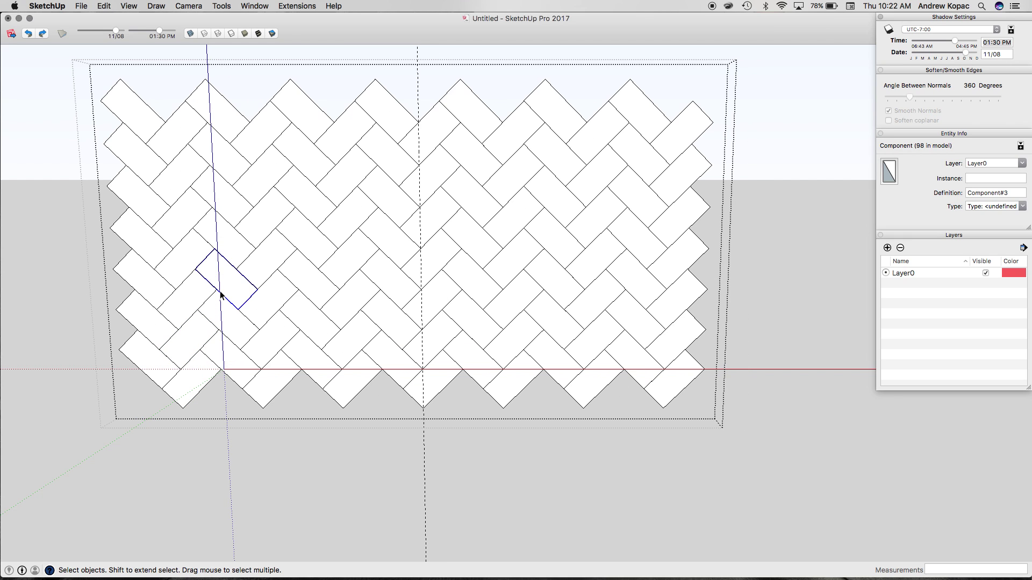
key("super+z")
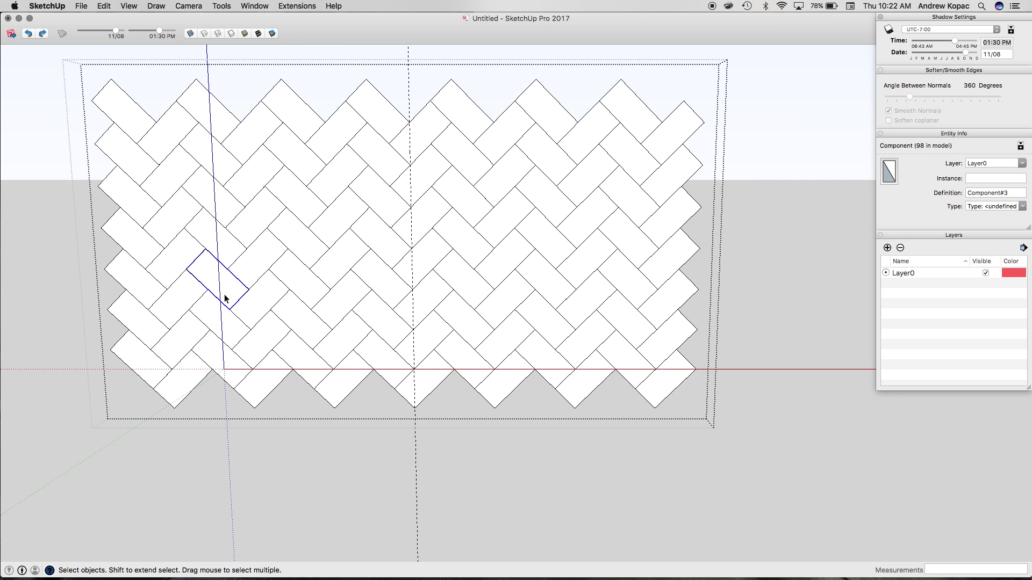
key("super+z")
scroll(275, 290, "down", 3)
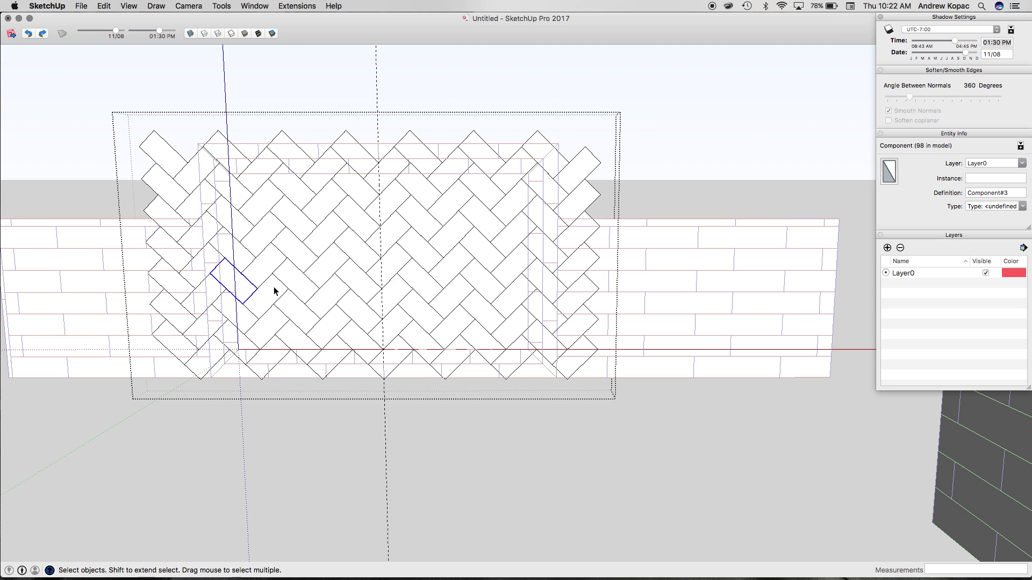
key("super+a")
scroll(279, 286, "up", 5)
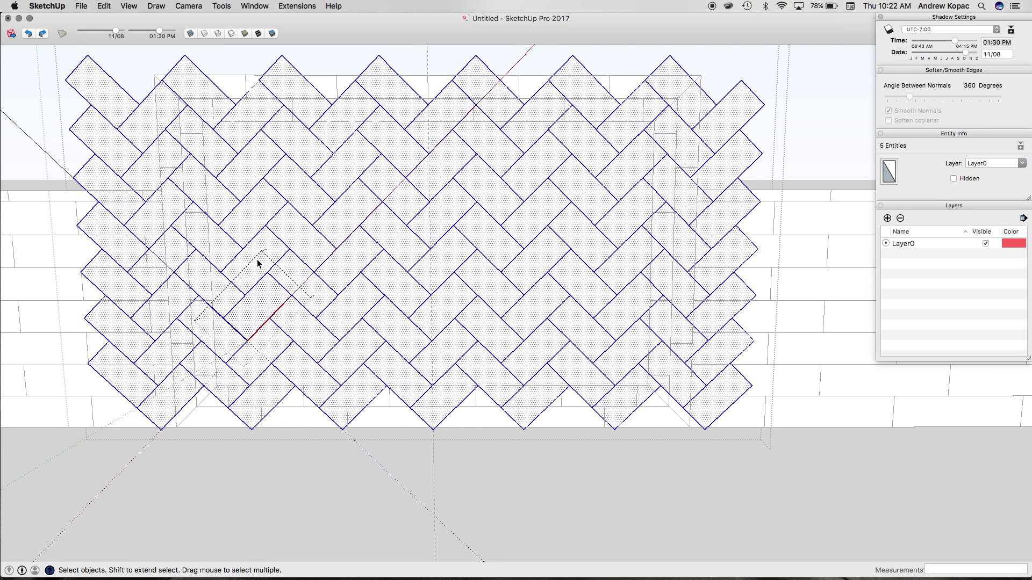
scroll(258, 263, "down", 2)
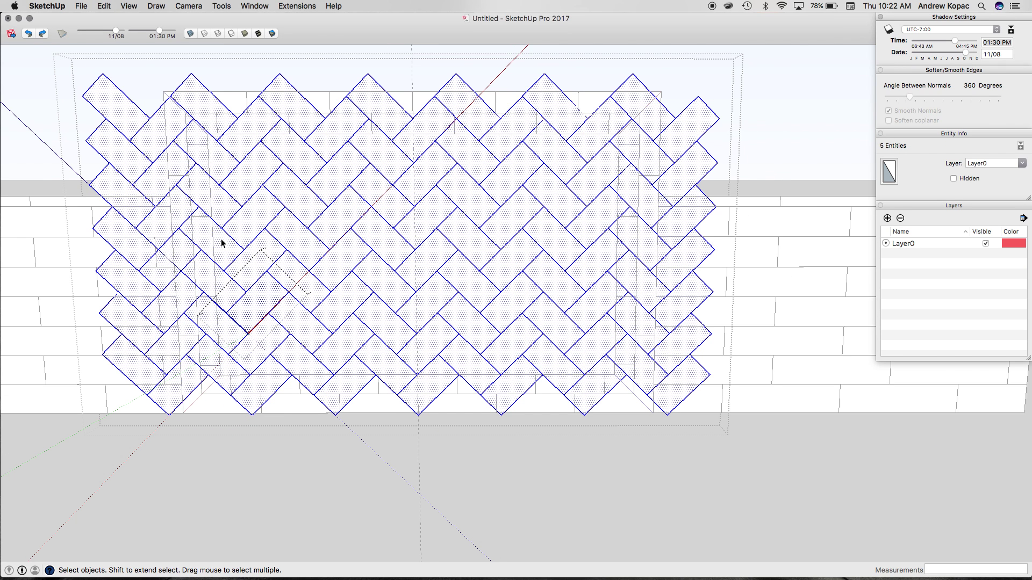
key("m")
scroll(595, 189, "up", 8)
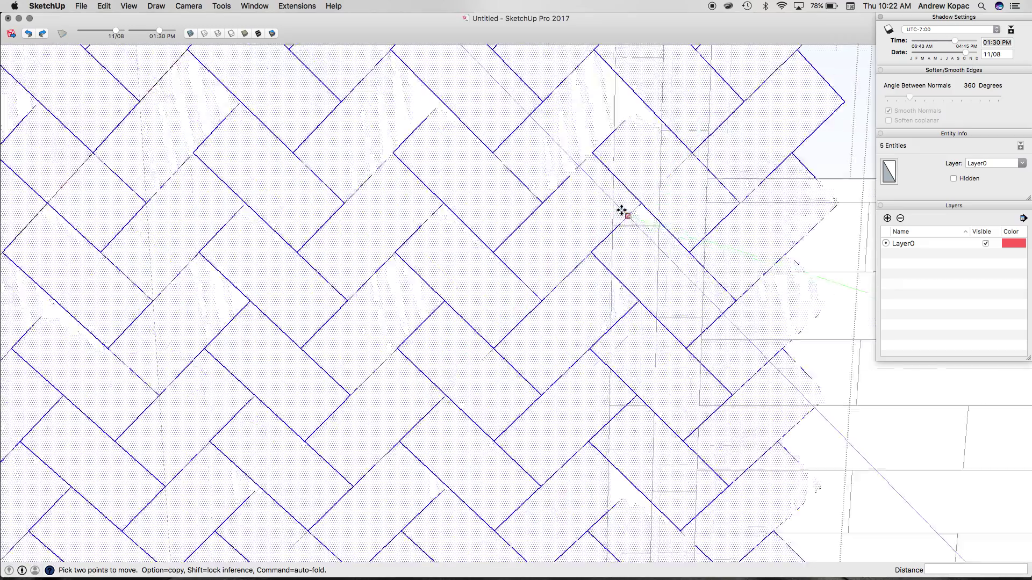
scroll(573, 283, "down", 5)
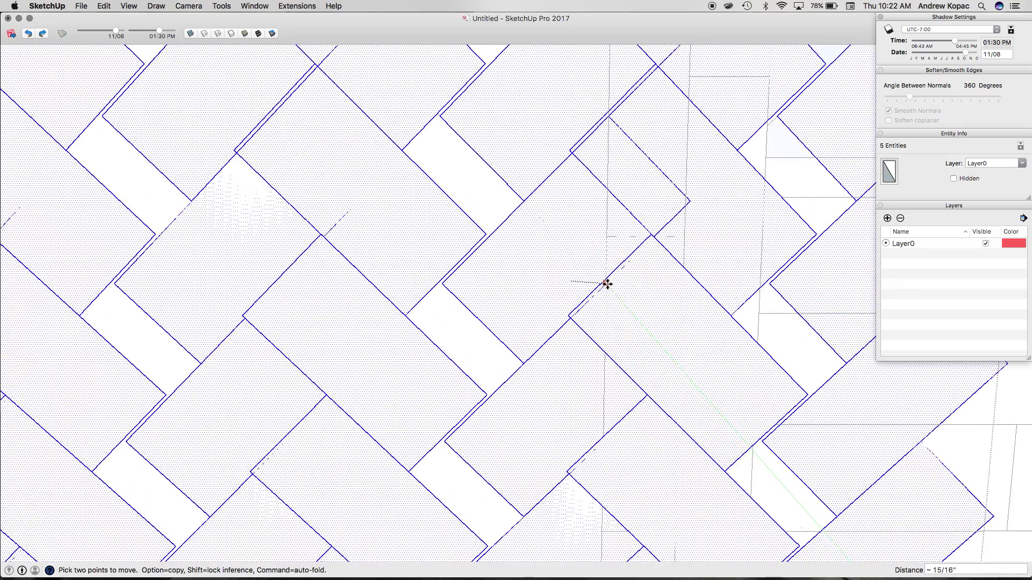
scroll(540, 253, "down", 10)
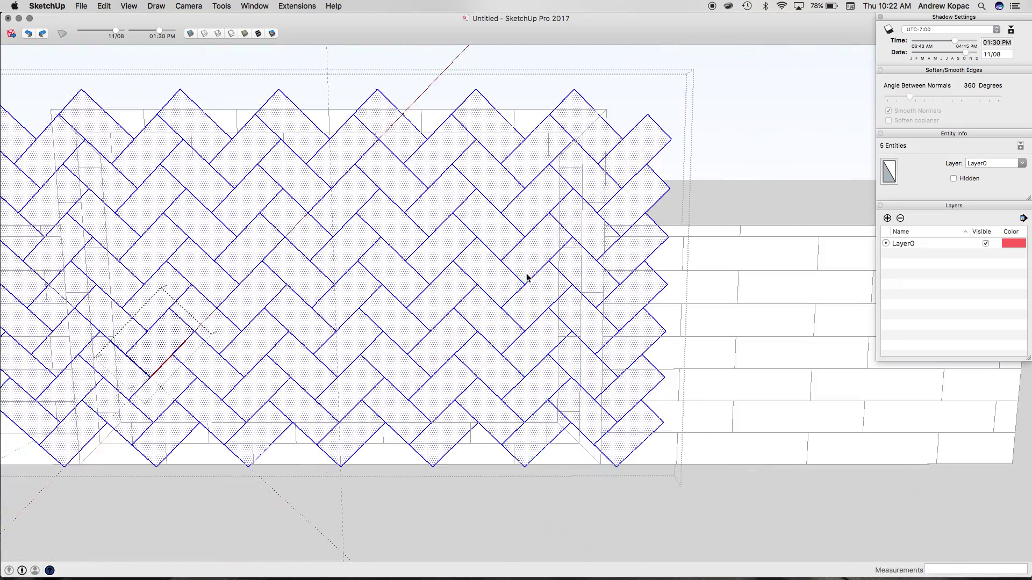
key("space")
- Select the whole herringbone group and move it about 15/16" to the right, bringing tile corners onto the opening's right edge
key("super+shift+a")
left_click(454, 280)
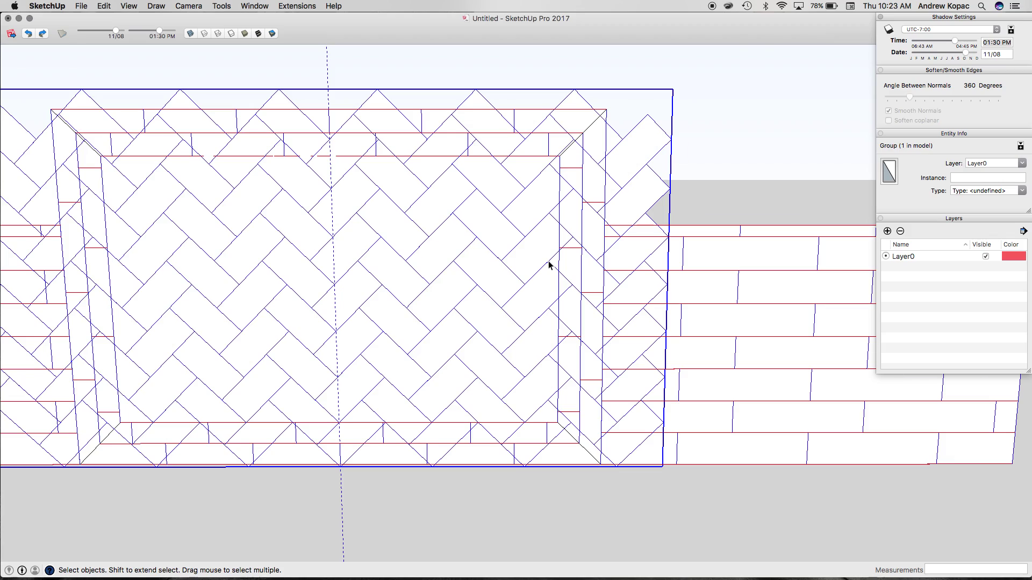
scroll(548, 265, "up", 10)
key("m")
left_click(552, 259)
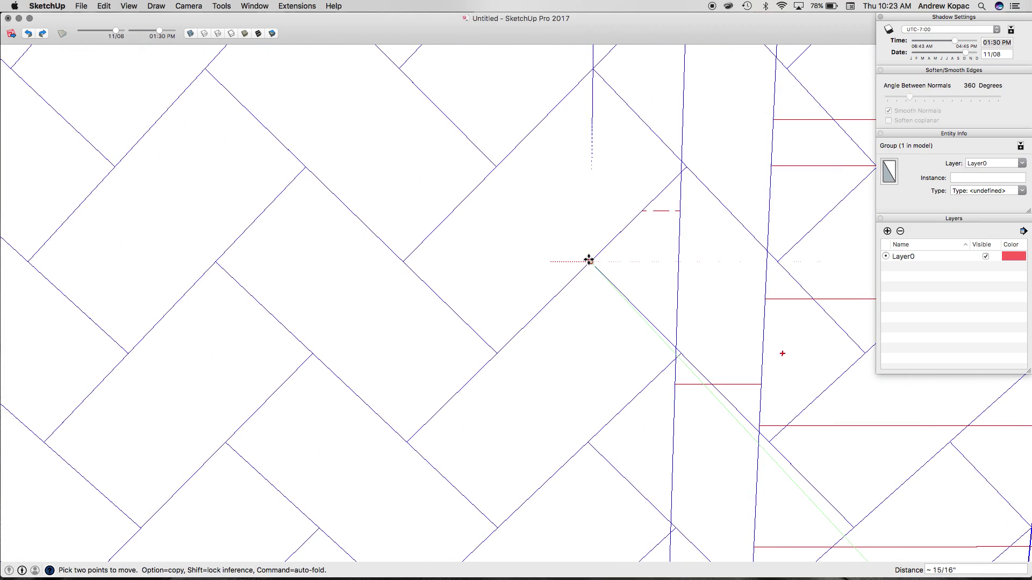
scroll(588, 260, "down", 10)
scroll(589, 260, "down", 2)
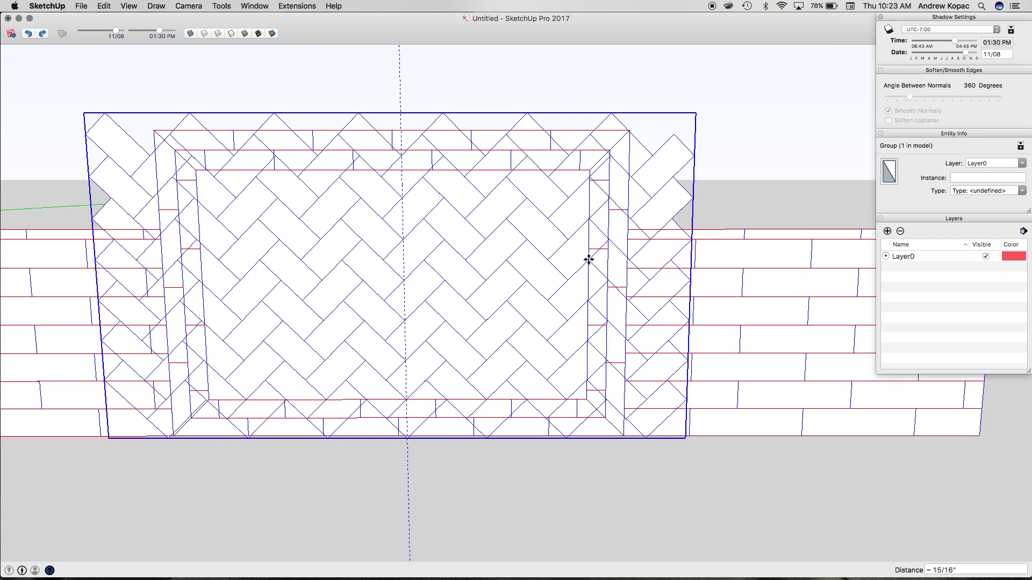
left_click(589, 260)
- Open the herringbone group for editing and explode all of its tile components into loose geometry
key("space")
double_click(373, 277)
left_click(373, 277)
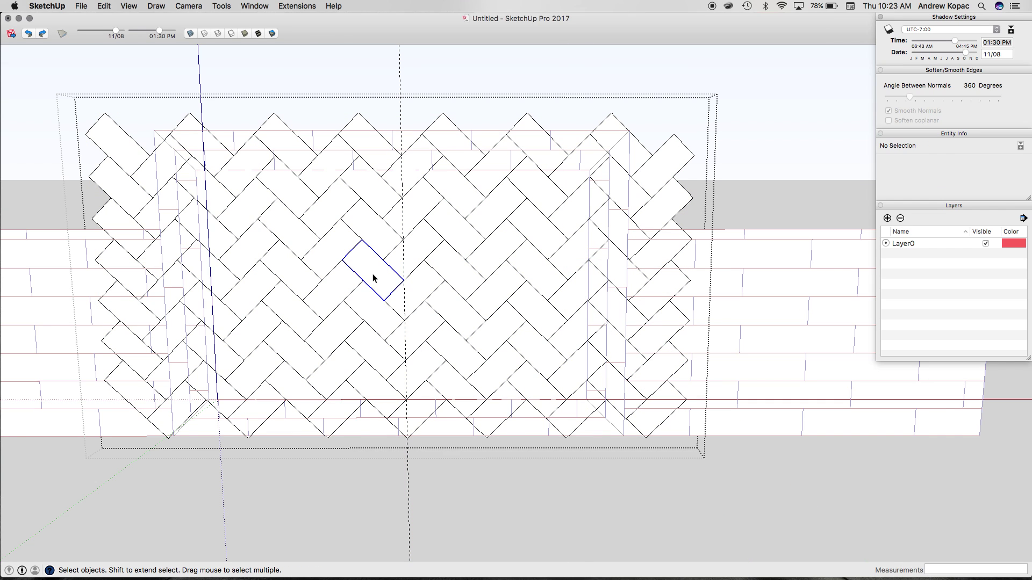
left_click(267, 225)
key("super+a")
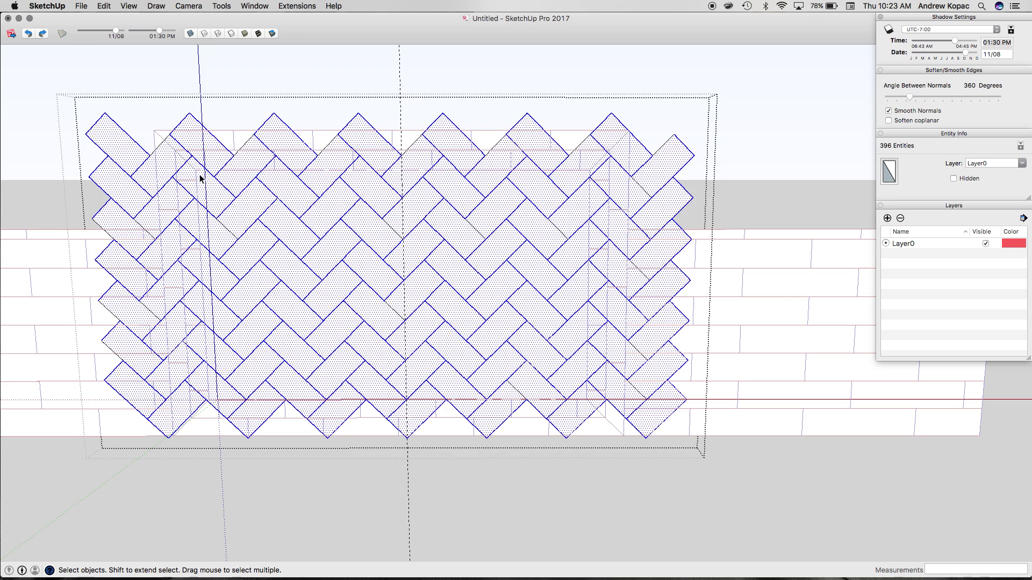
- Draw a 3' 4" by 2' rectangle over the exploded tiles along the opening's outline, and switch to the front view
key("r")
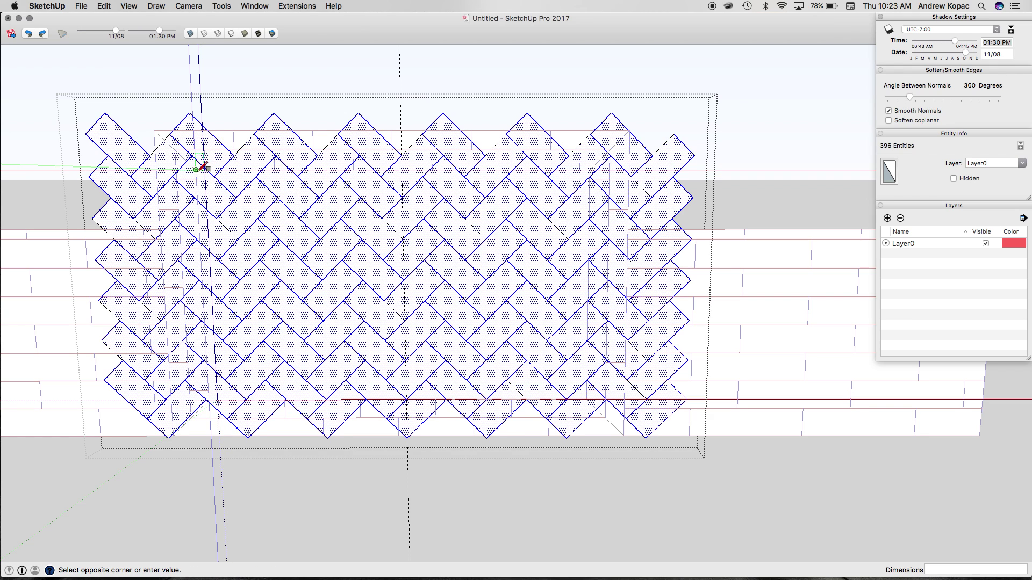
left_click(592, 399)
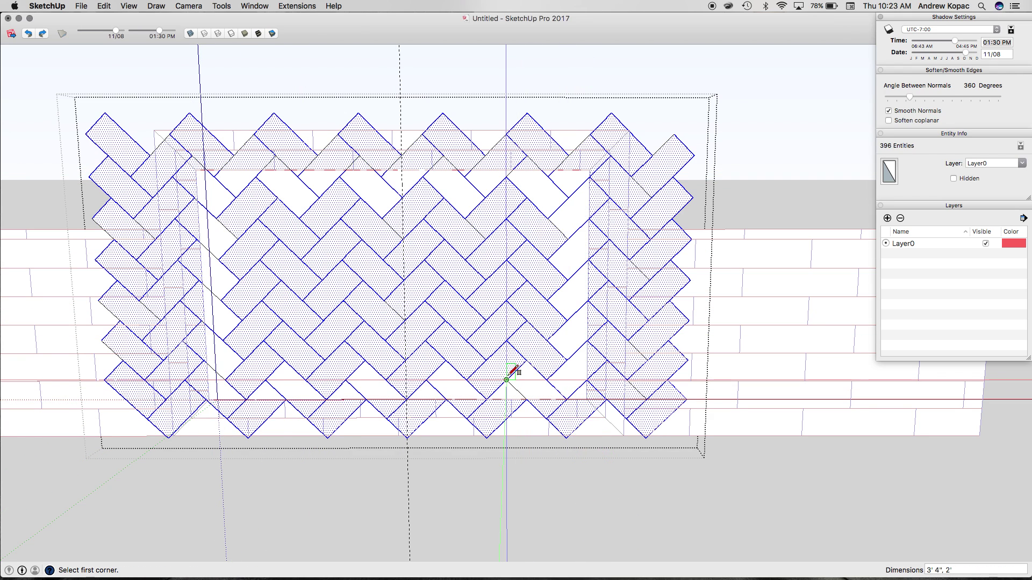
scroll(506, 380, "down", 2)
key("super+2")
key("super+3")
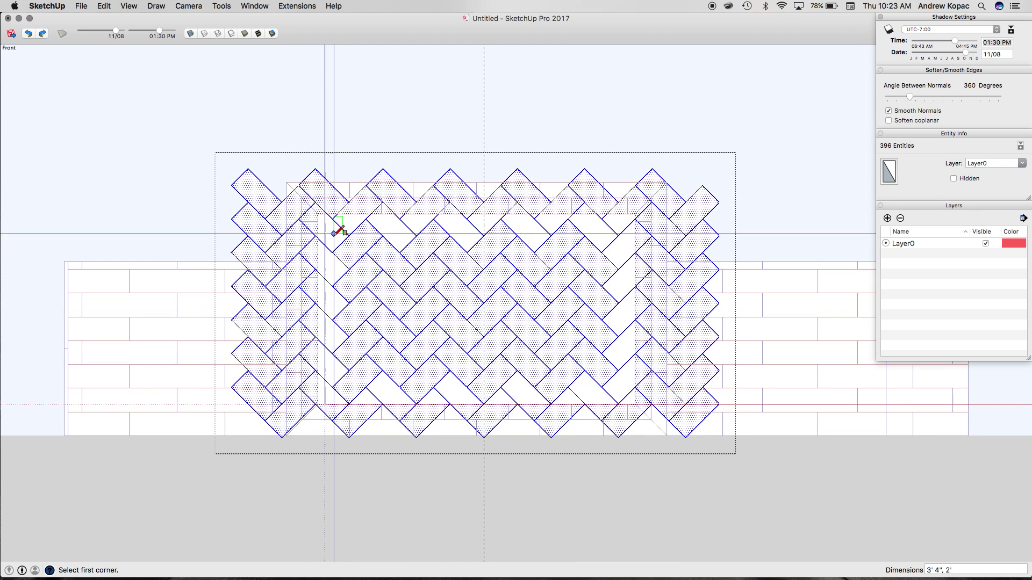
- Select only the tile geometry inside the rectangle, cut it and paste it back in place, clearing the surrounding tiles
key("space")
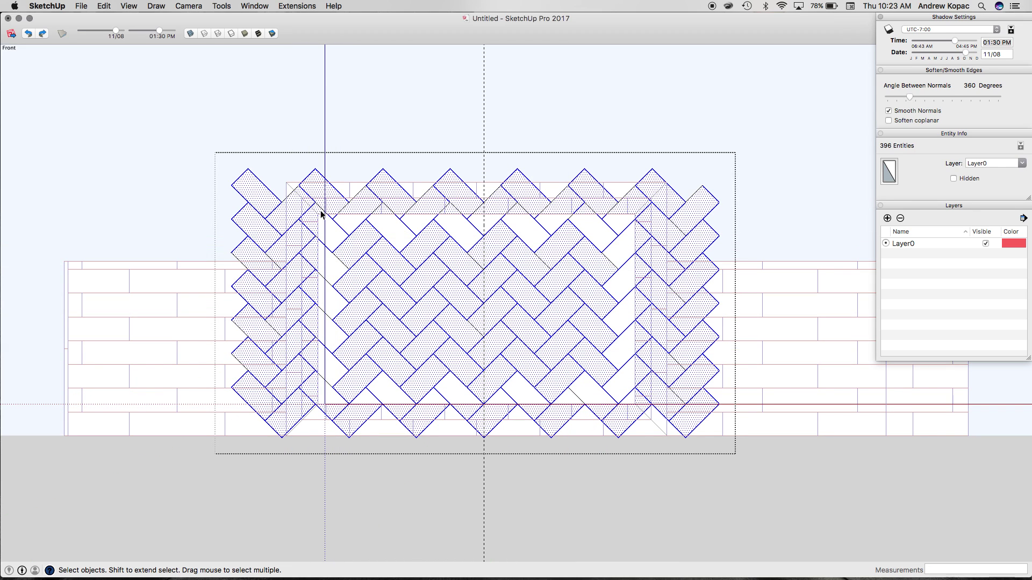
left_click_drag(312, 211, 641, 411)
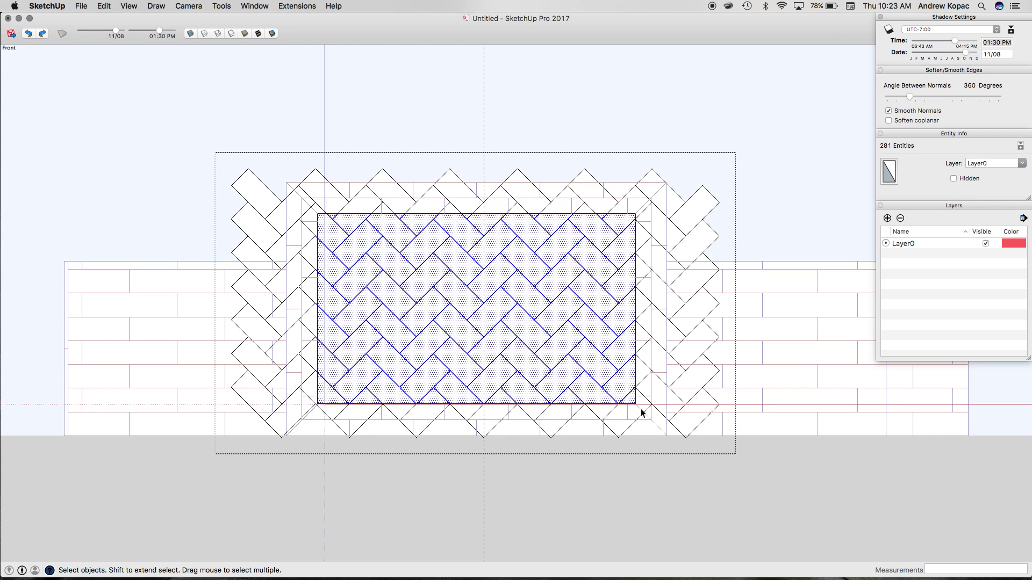
key("super+x")
key("super+v")
left_click(476, 498)
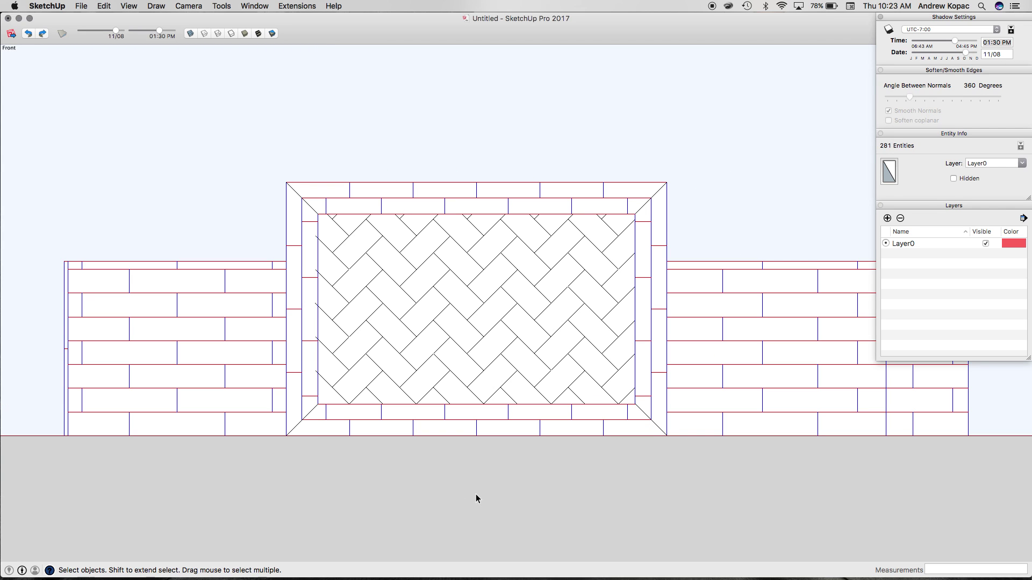
- Delete the short leftover edge stubs that stick out past the herringbone panel's left edge
triple_click(362, 331)
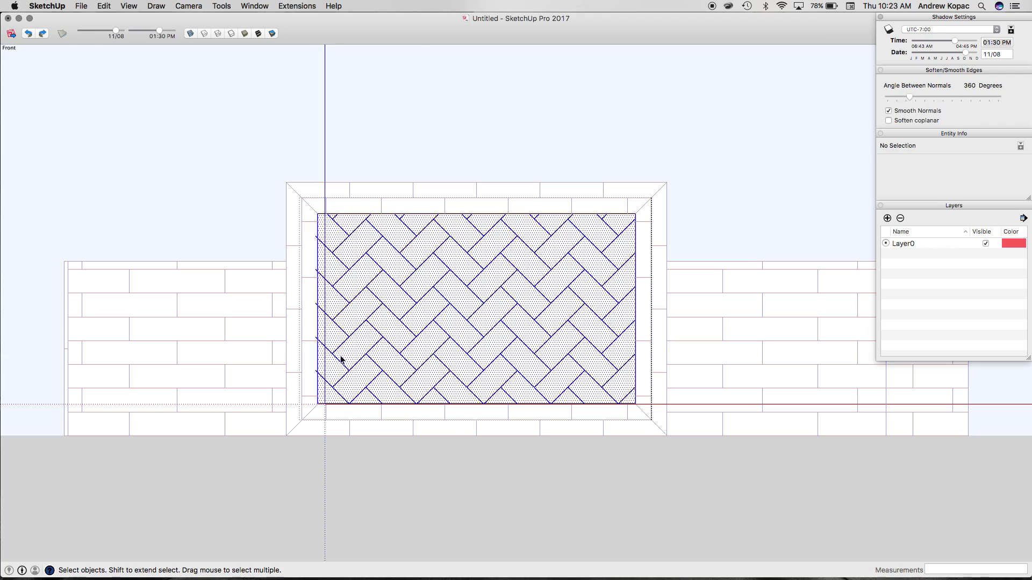
scroll(341, 359, "up", 5)
left_click(301, 365)
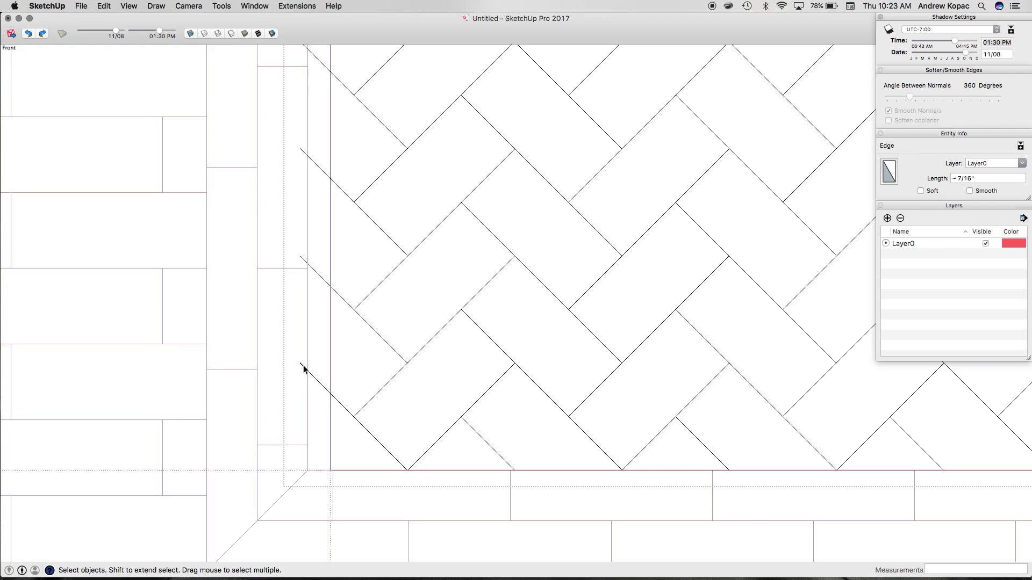
key("Delete")
scroll(305, 264, "down", 8)
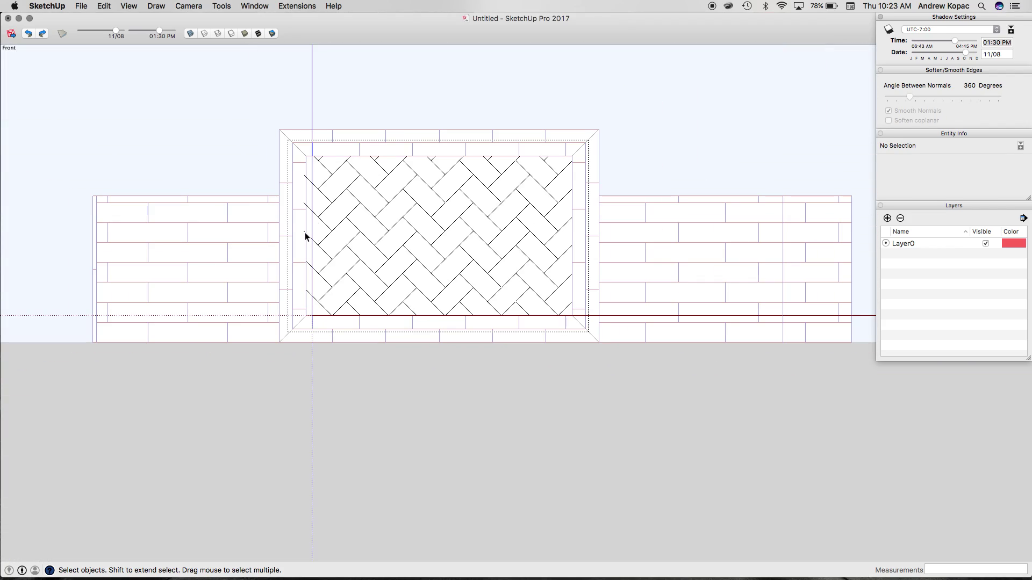
left_click(305, 237)
scroll(301, 232, "up", 4)
scroll(302, 215, "down", 4)
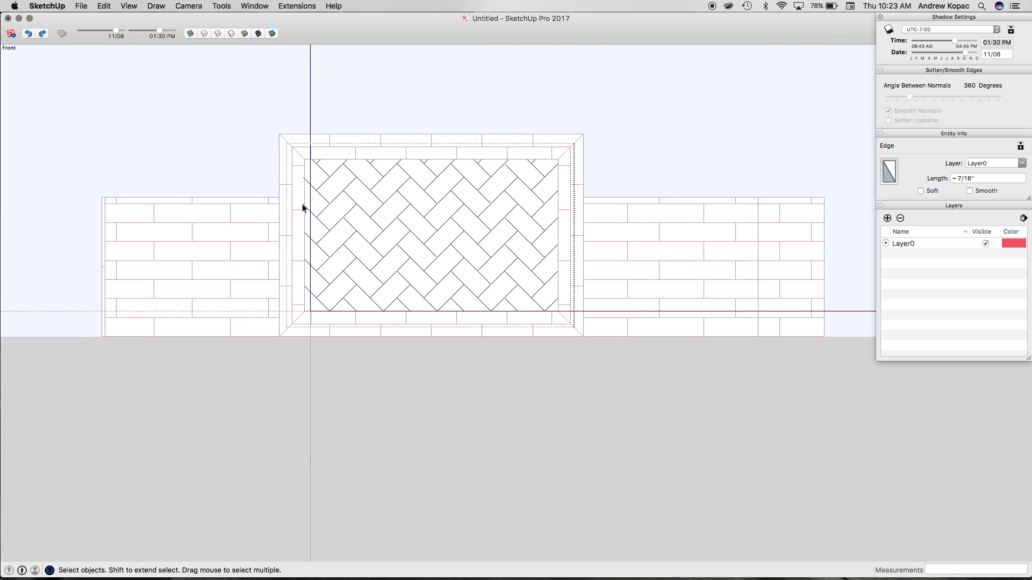
left_click_drag(294, 165, 306, 218)
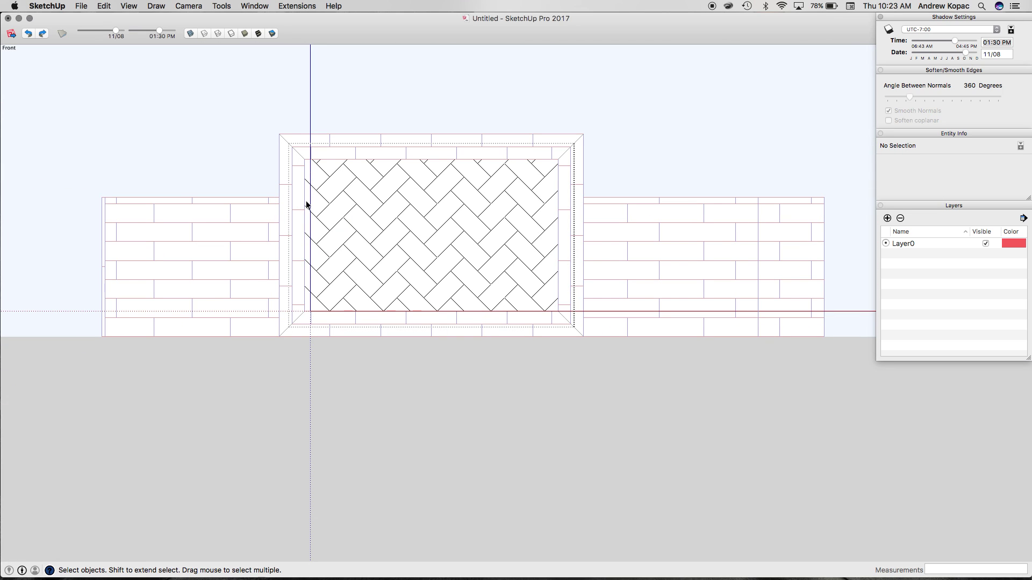
- Examine the herringbone panel's trimmed left edge and review both tiled walls from an angle
scroll(304, 196, "up", 5)
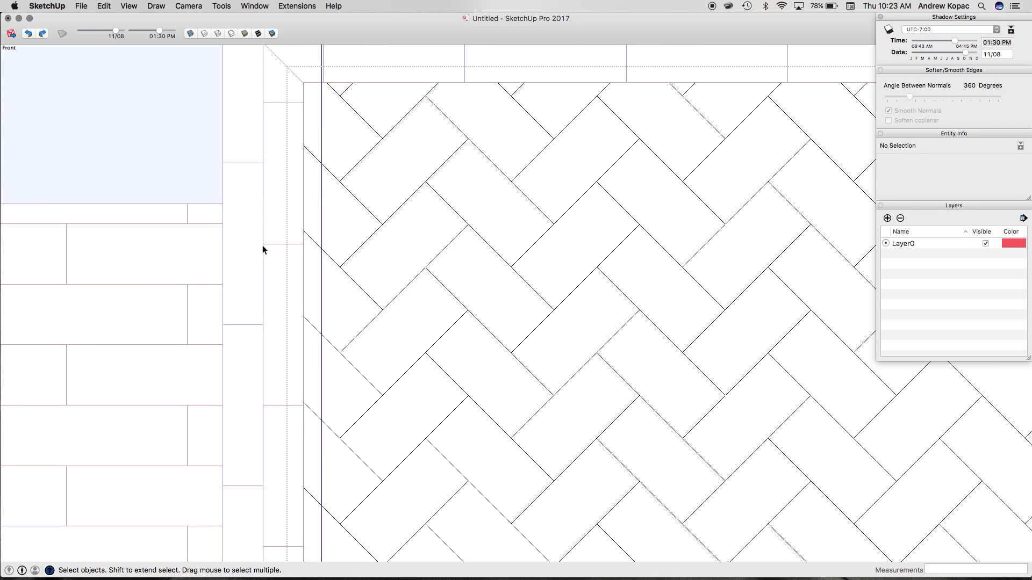
scroll(262, 245, "down", 8)
middle_click_drag(311, 280, 338, 345)
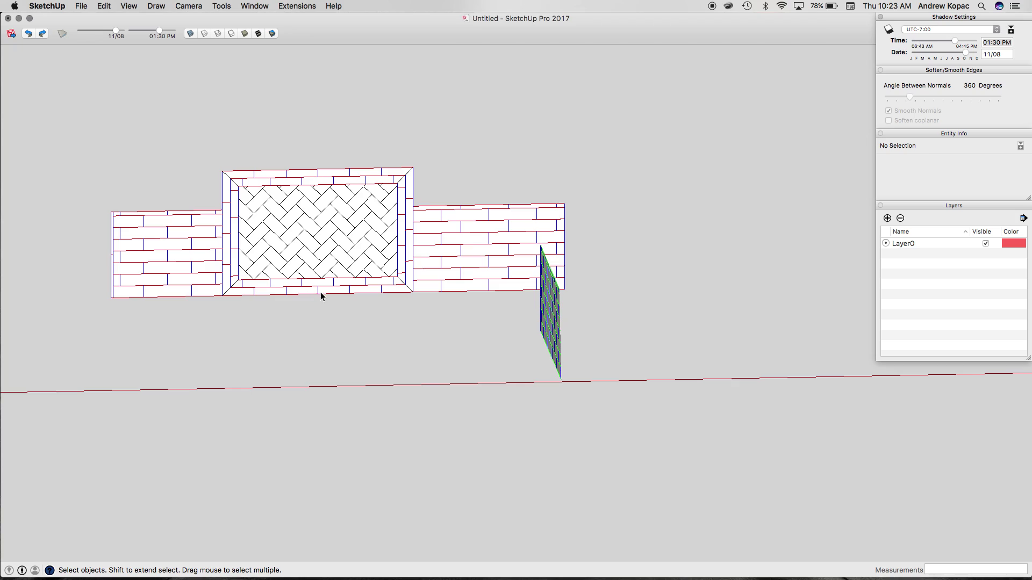
middle_click_drag(306, 251, 282, 265)
scroll(249, 211, "up", 5)
scroll(322, 237, "down", 8)
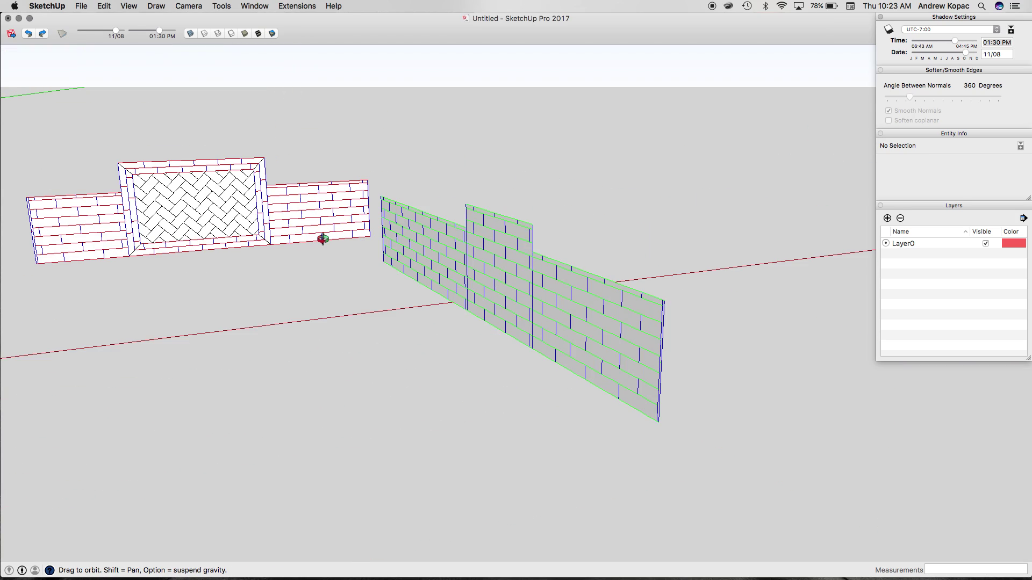
scroll(87, 221, "up", 8)
scroll(226, 230, "down", 6)
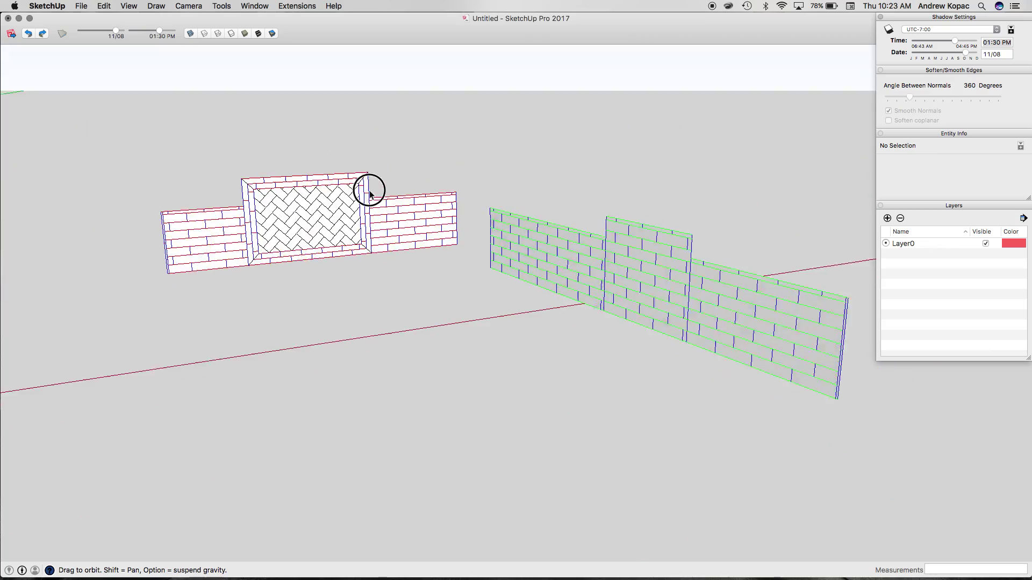
- Delete the tile at the edge of the plain brick wall's raised section to reach the wall face behind it
scroll(302, 209, "up", 5)
scroll(332, 221, "down", 4)
scroll(324, 236, "up", 1)
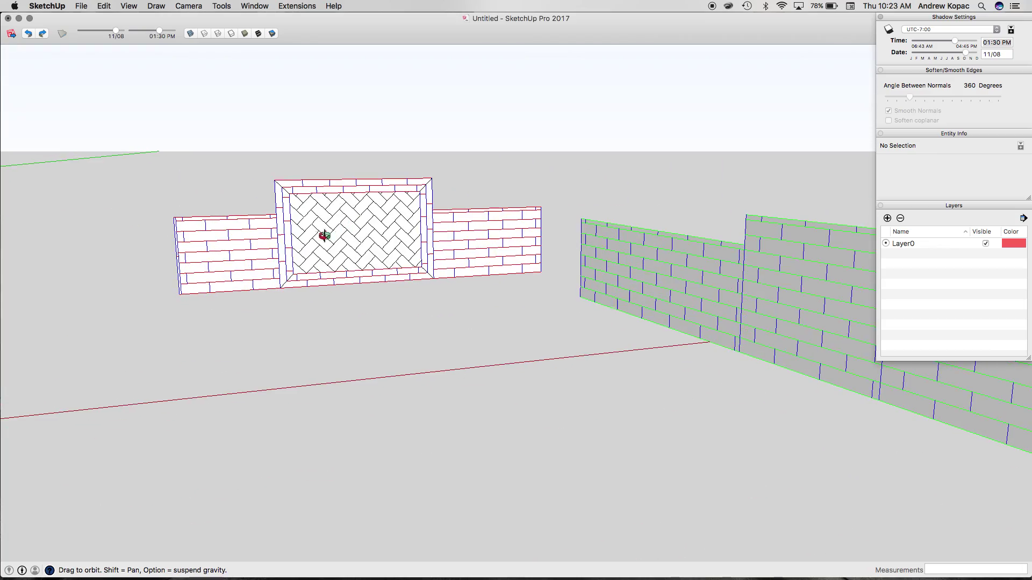
left_click_drag(265, 238, 477, 285)
scroll(417, 272, "up", 5)
scroll(403, 264, "down", 4)
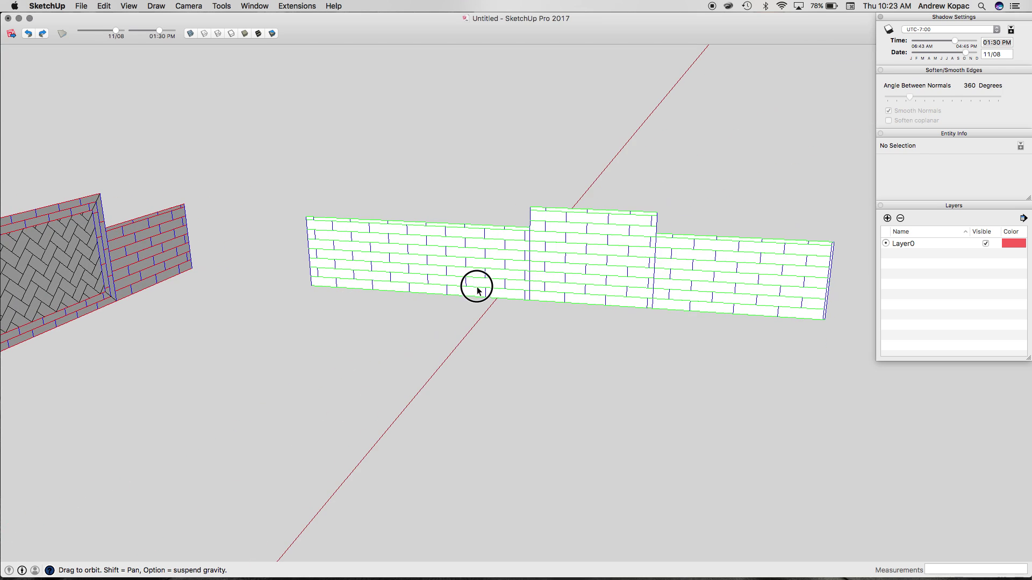
key("space")
left_click(531, 268)
scroll(532, 258, "up", 3)
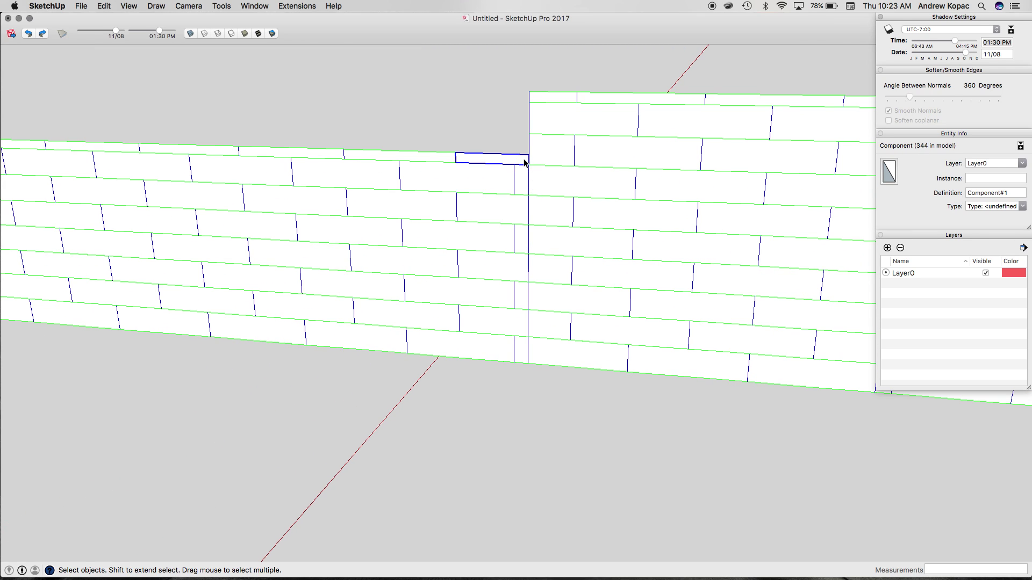
left_click(528, 189)
key("Delete")
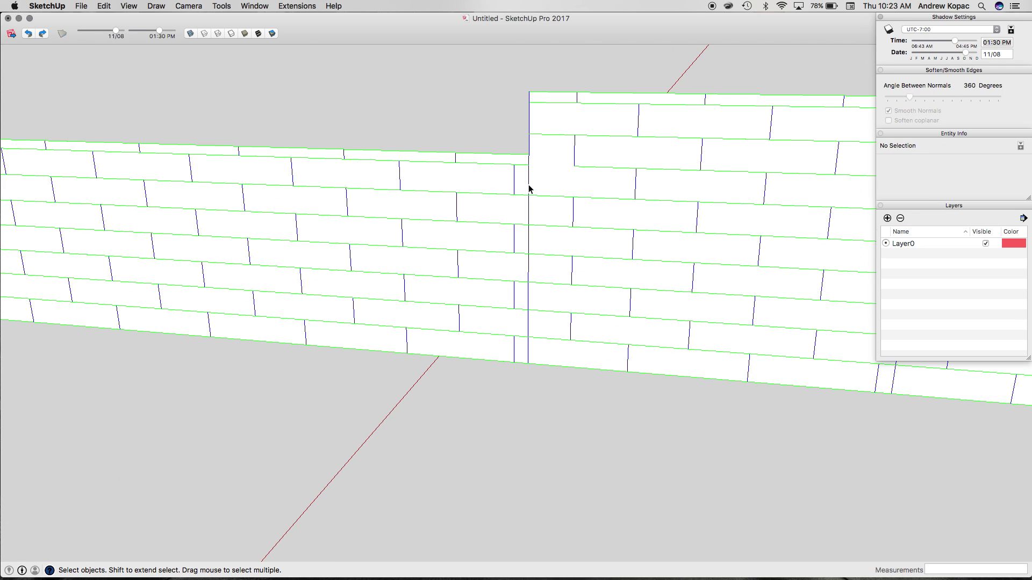
left_click(498, 212)
key("Delete")
- Open the plain wall's outline group, erase its inner vertical dividing lines to leave one stepped face, and close the group
triple_click(502, 208)
key("e")
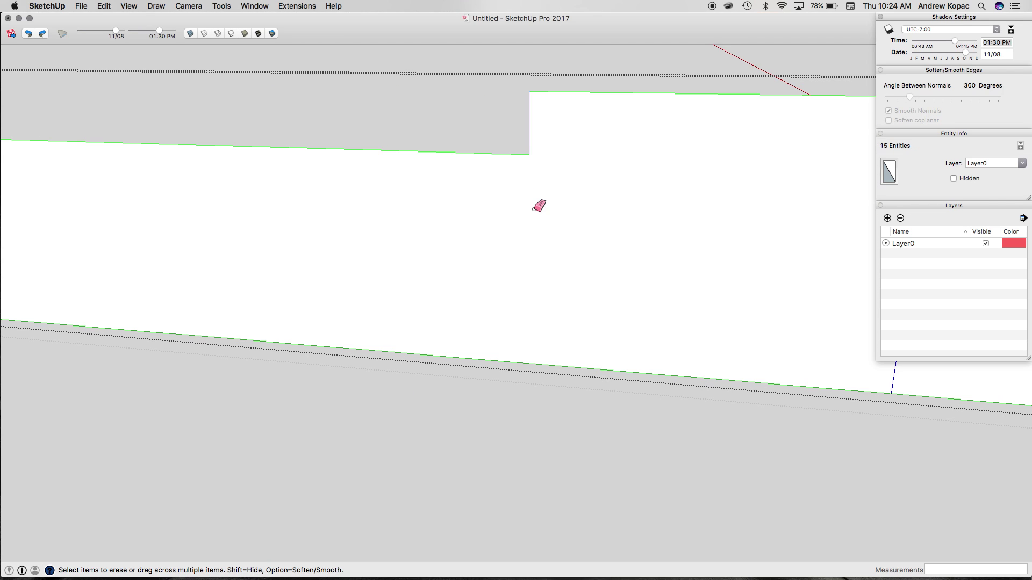
scroll(565, 212, "down", 3)
left_click_drag(626, 237, 618, 237)
key("space")
left_click(578, 246)
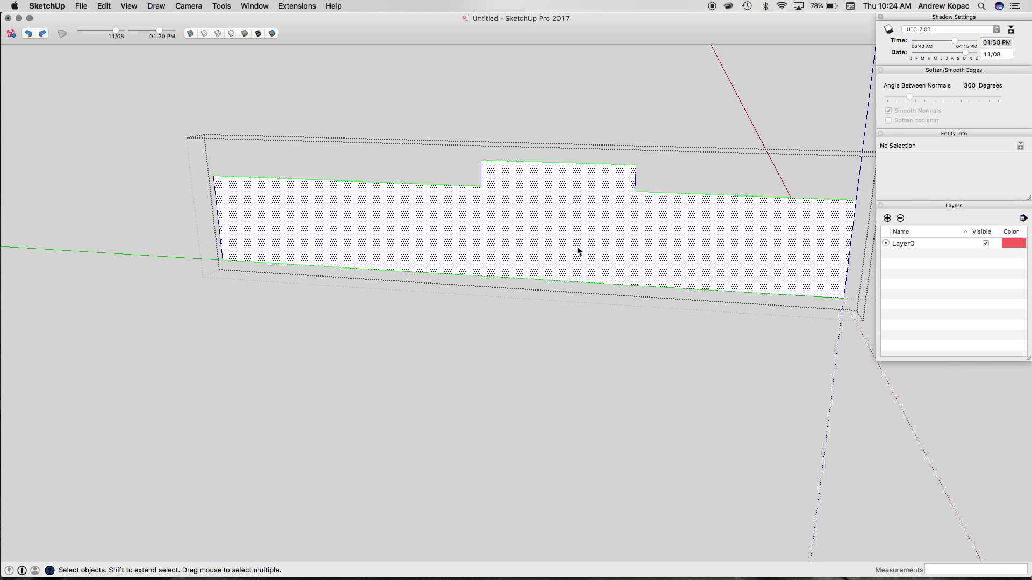
key("Escape")
key("o")
right_click(596, 239)
key("Escape")
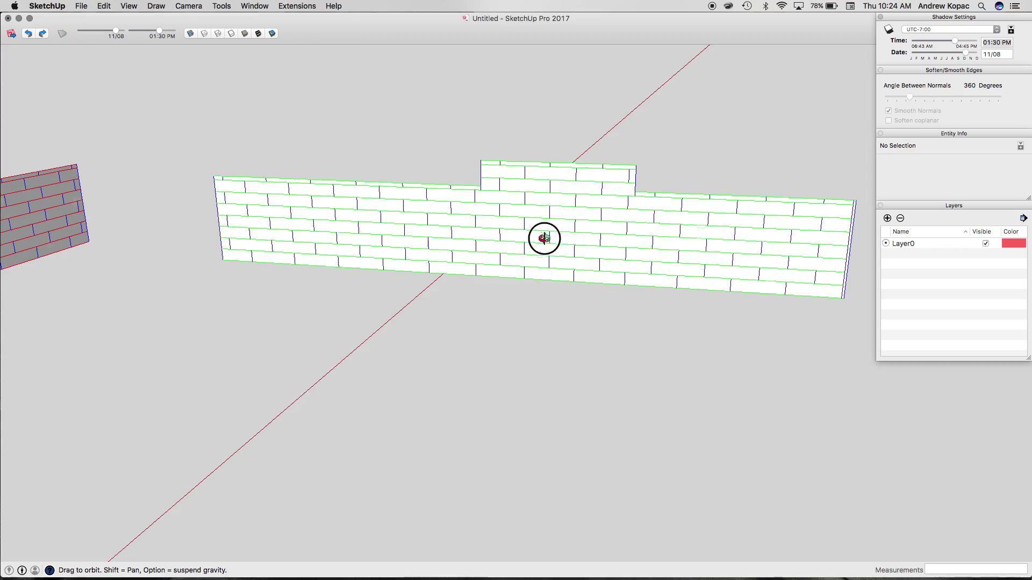
- Examine and compare the framed herringbone panels and brick layouts of both wall sets from several angles
left_click_drag(544, 240, 325, 201)
scroll(329, 209, "up", 5)
scroll(330, 210, "down", 5)
scroll(347, 200, "up", 5)
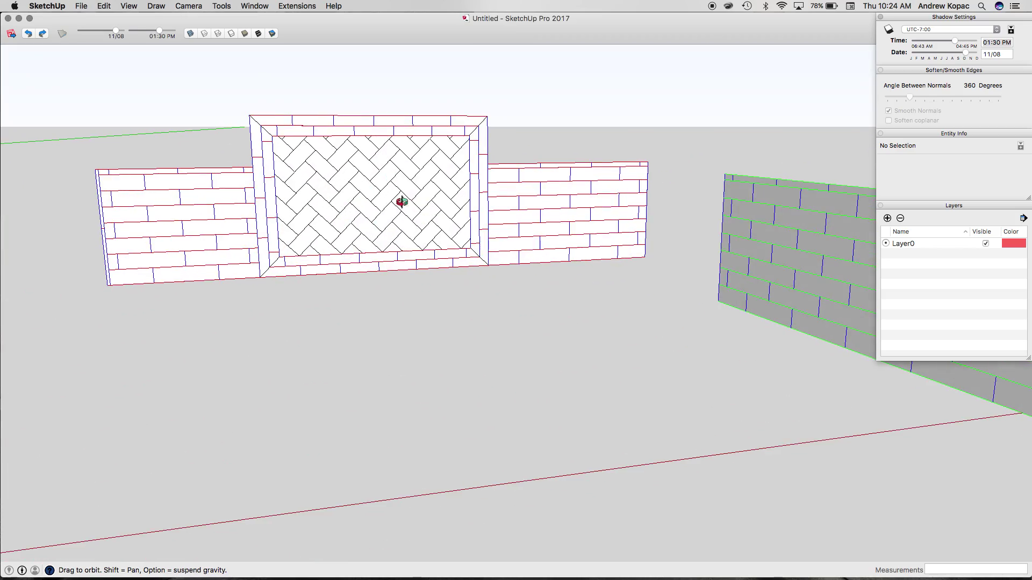
scroll(357, 196, "up", 3)
scroll(534, 201, "down", 10)
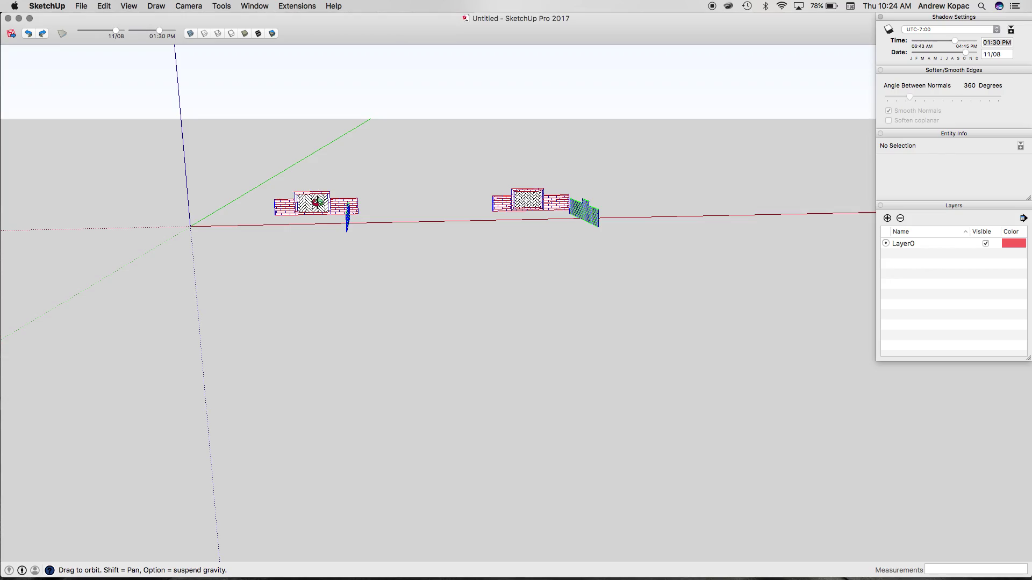
scroll(318, 202, "up", 8)
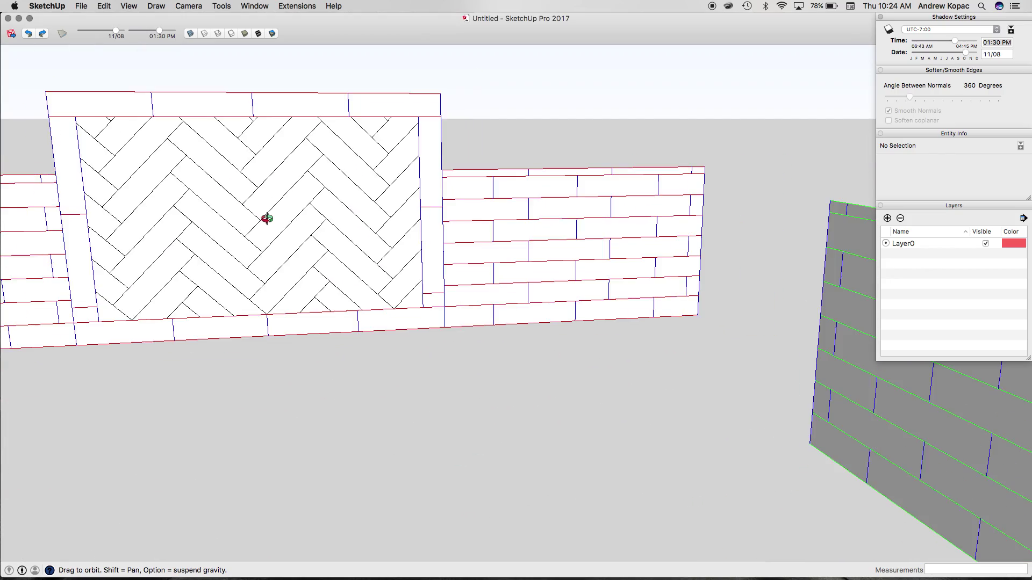
left_click_drag(267, 219, 244, 240)
scroll(184, 228, "down", 10)
scroll(139, 237, "up", 8)
left_click_drag(140, 237, 196, 221)
scroll(129, 258, "down", 5)
scroll(129, 258, "down", 5)
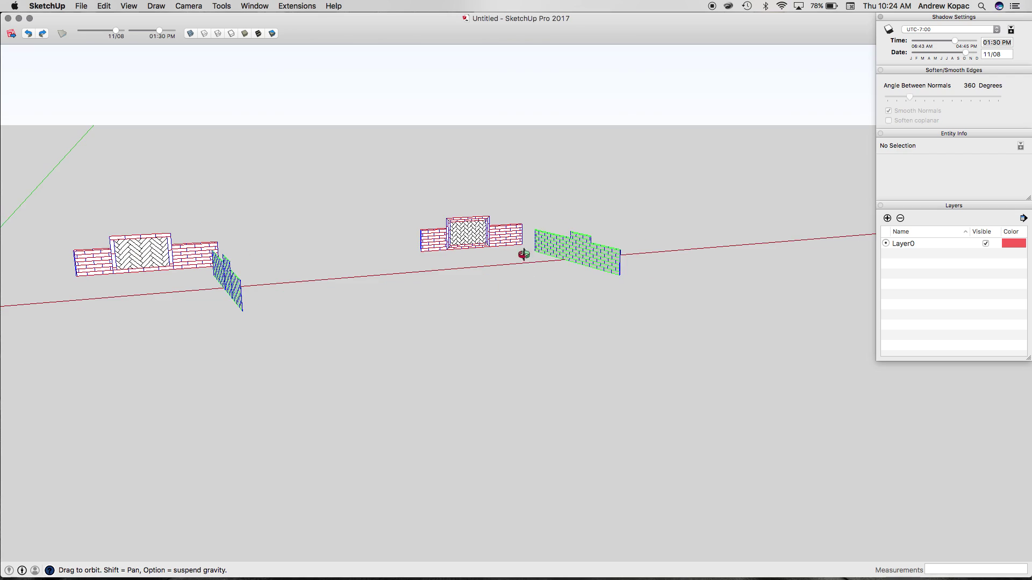
scroll(476, 226, "up", 10)
left_click_drag(476, 226, 376, 205)
scroll(548, 239, "down", 5)
left_click_drag(548, 239, 466, 240)
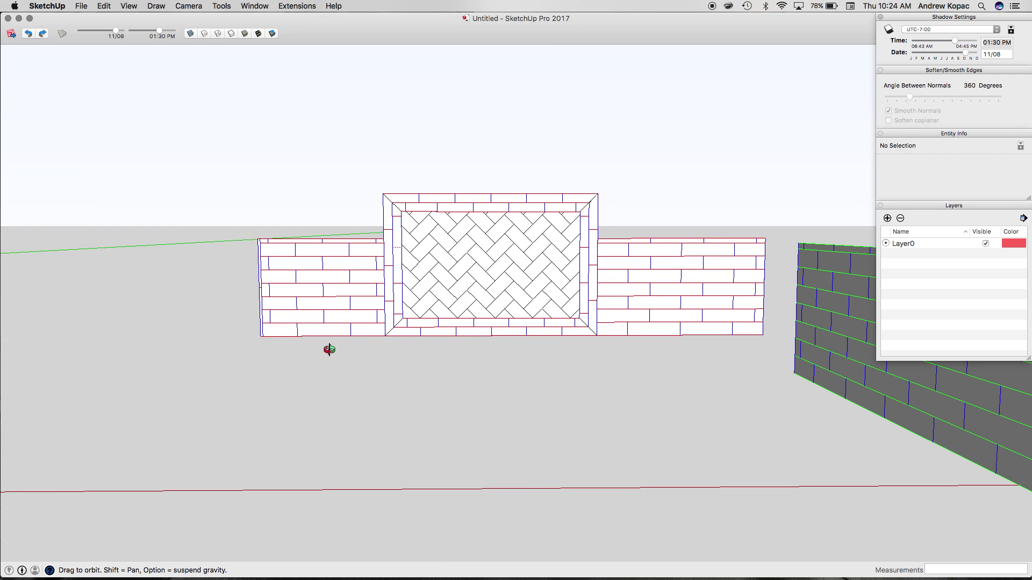
scroll(329, 304, "down", 10)
left_click_drag(330, 304, 498, 362)
scroll(414, 340, "up", 8)
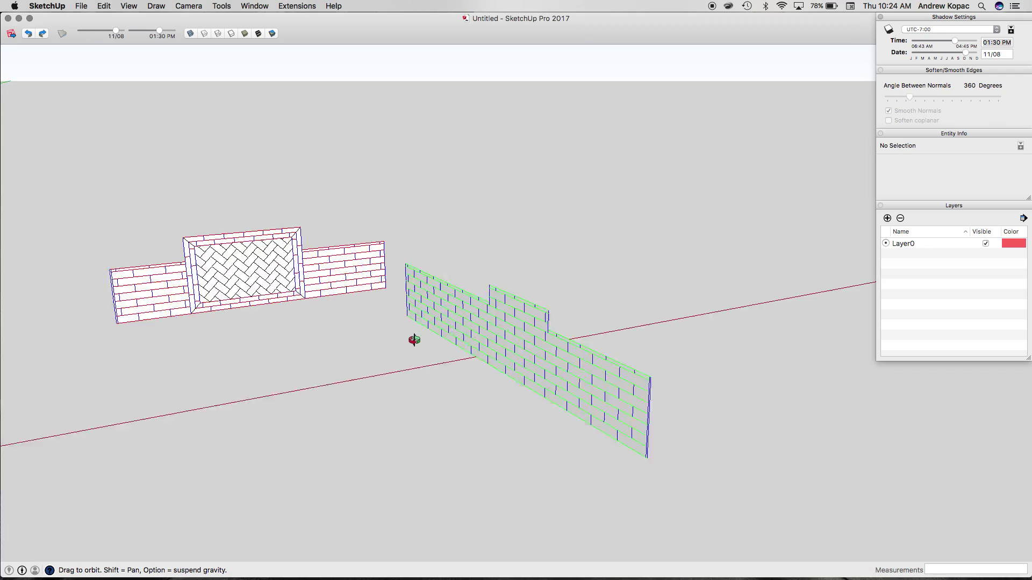
- Open the plain wall's outline group, select all its geometry and measure the area of the selection
left_click_drag(415, 341, 533, 338)
scroll(546, 331, "down", 10)
scroll(479, 313, "up", 8)
left_click_drag(479, 314, 215, 317)
key("space")
left_click(292, 308)
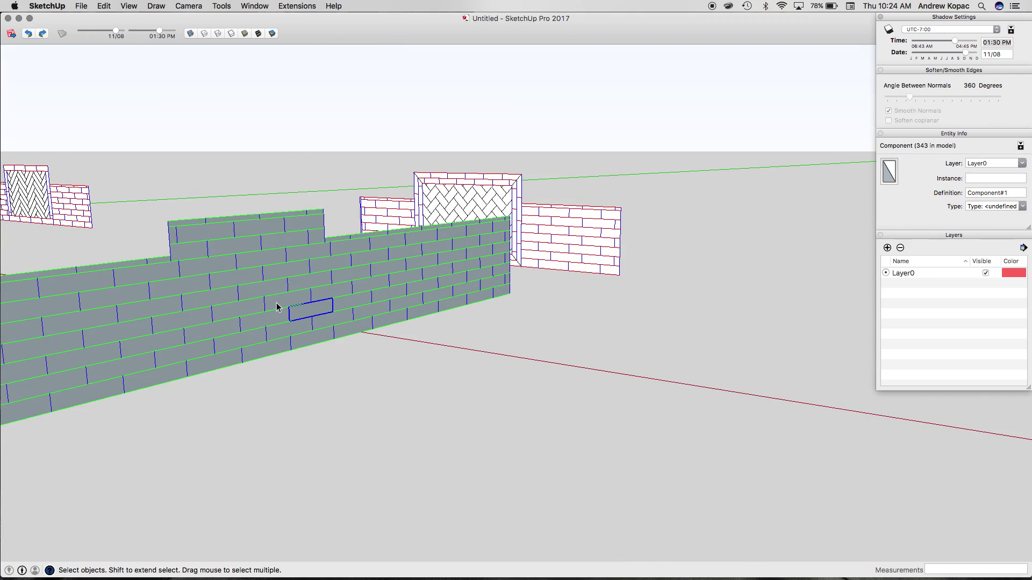
double_click(276, 303)
triple_click(270, 300)
right_click(270, 300)
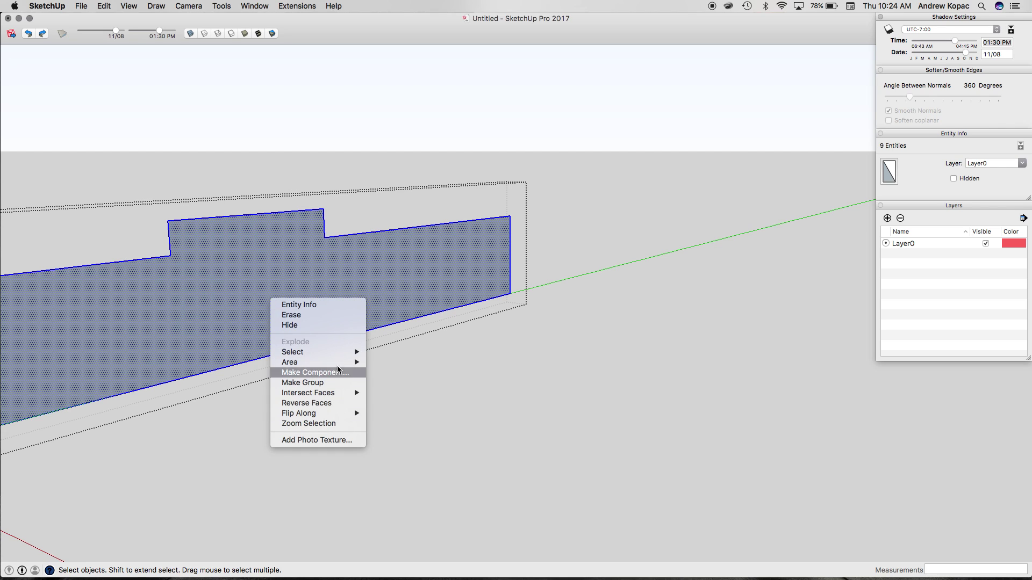
left_click(381, 363)
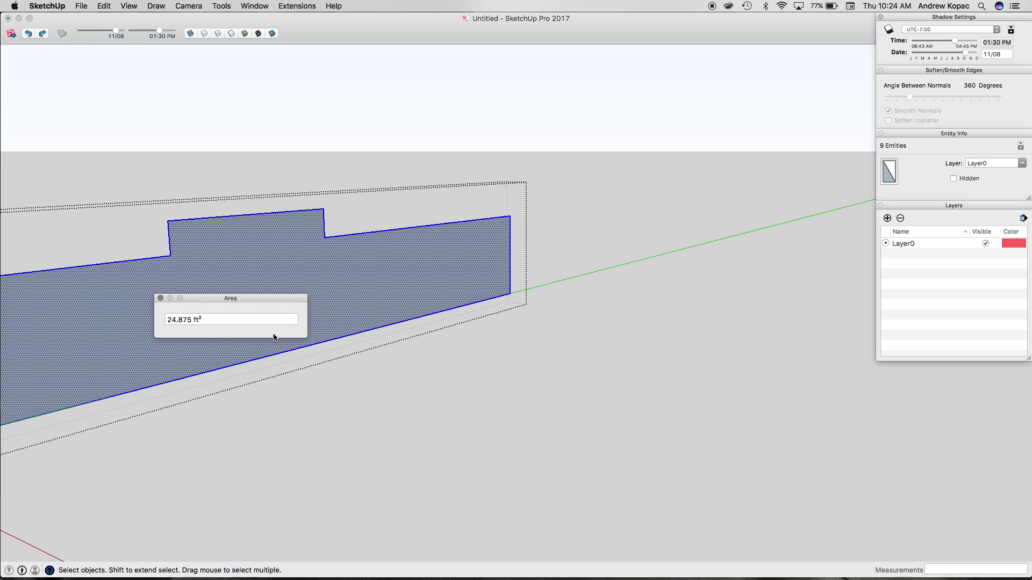
key("Escape")
key("Escape")
- Draw rectangles of 3' 2" by 1' 10" and 2' 4" by 1' 10" over the brick sections beside the framed herringbone panel
middle_click_drag(272, 336, 131, 296)
scroll(166, 313, "down", 5)
scroll(418, 226, "up", 8)
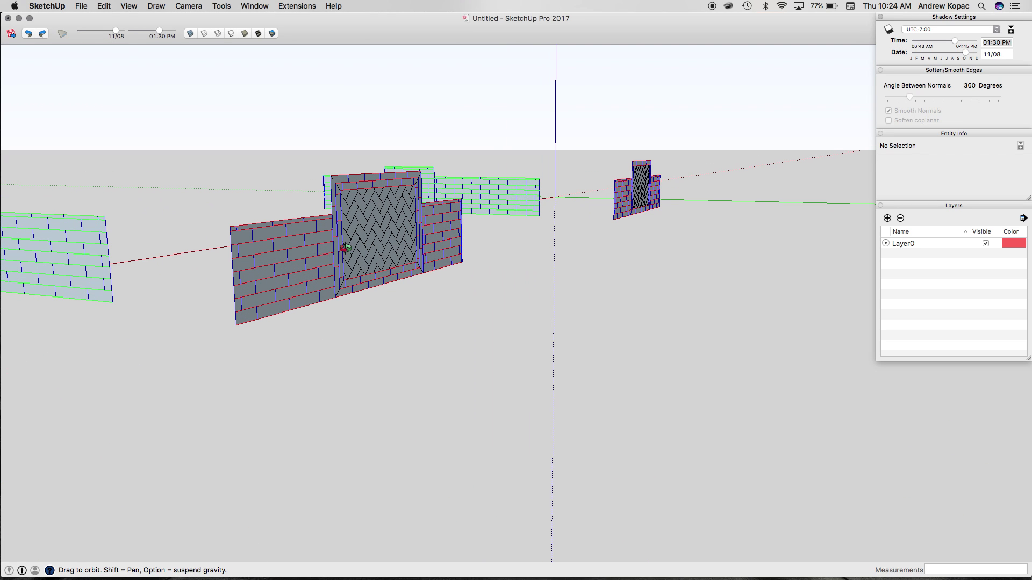
key("space")
left_click(290, 246)
middle_click_drag(260, 251, 207, 226)
key("r")
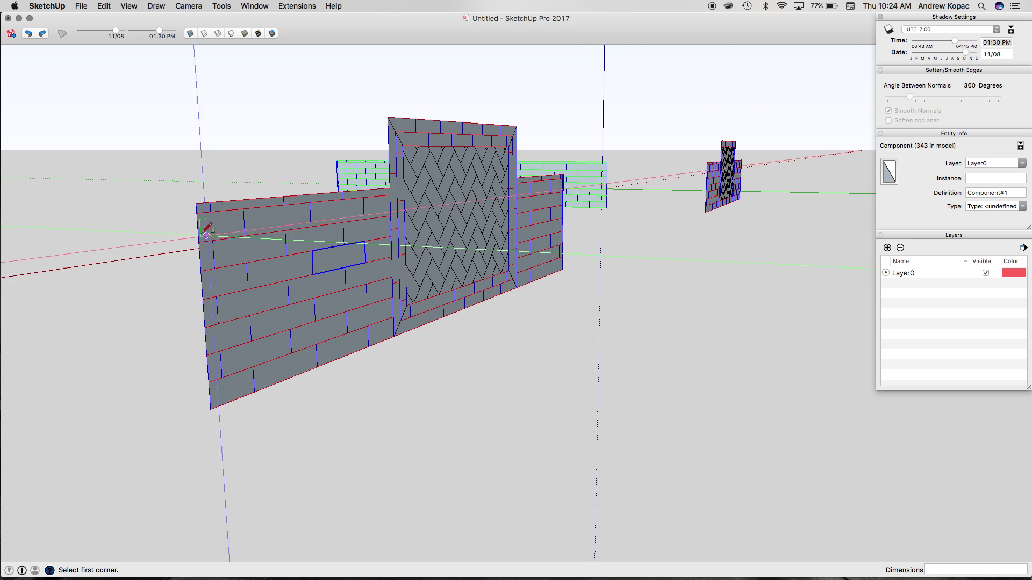
left_click(196, 203)
left_click(394, 336)
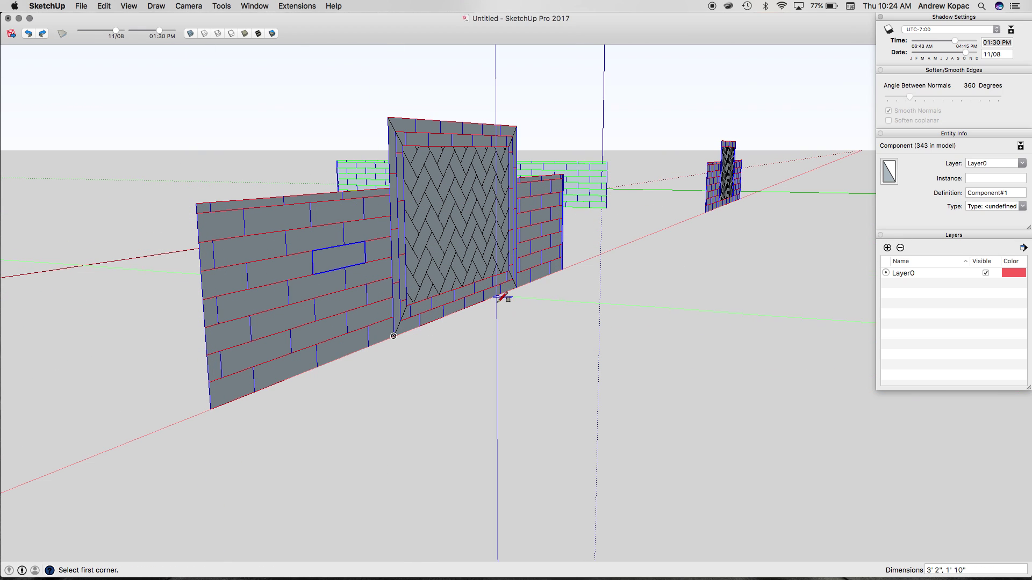
left_click(517, 287)
left_click(563, 174)
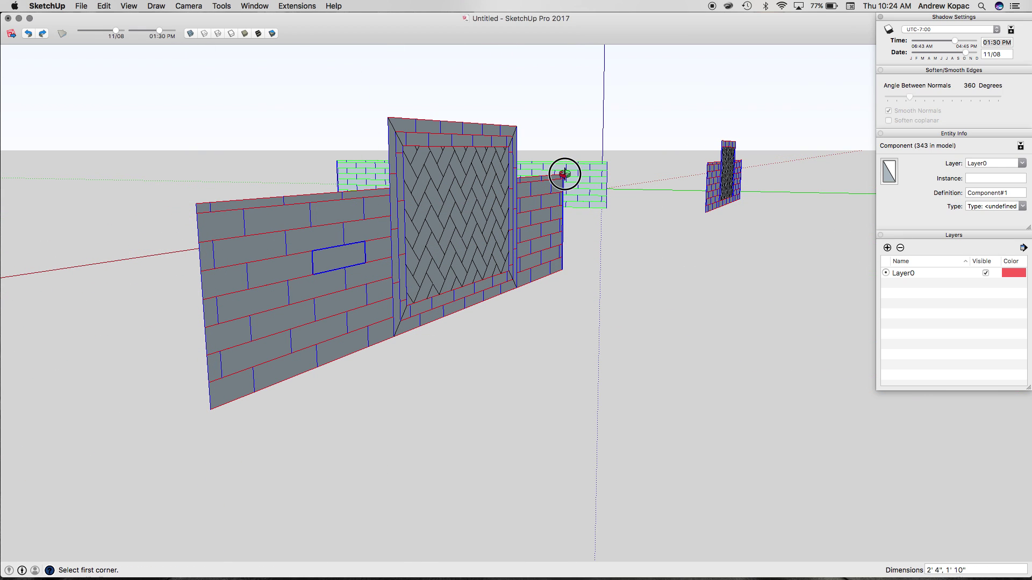
key("space")
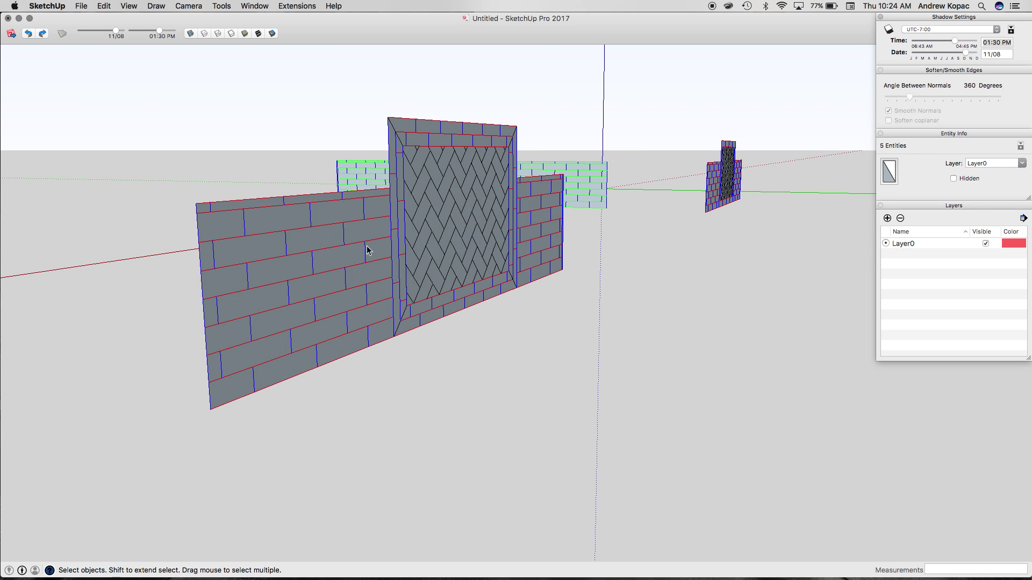
- Delete a tile from the longer brick section beside the frame and group the rectangle behind it
left_click(367, 249)
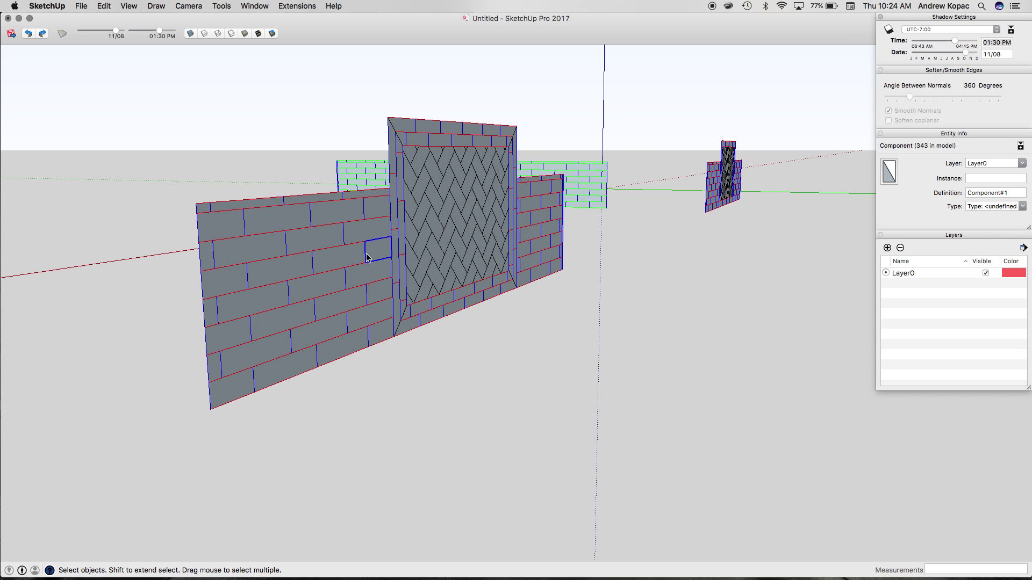
middle_click_drag(367, 257, 258, 305)
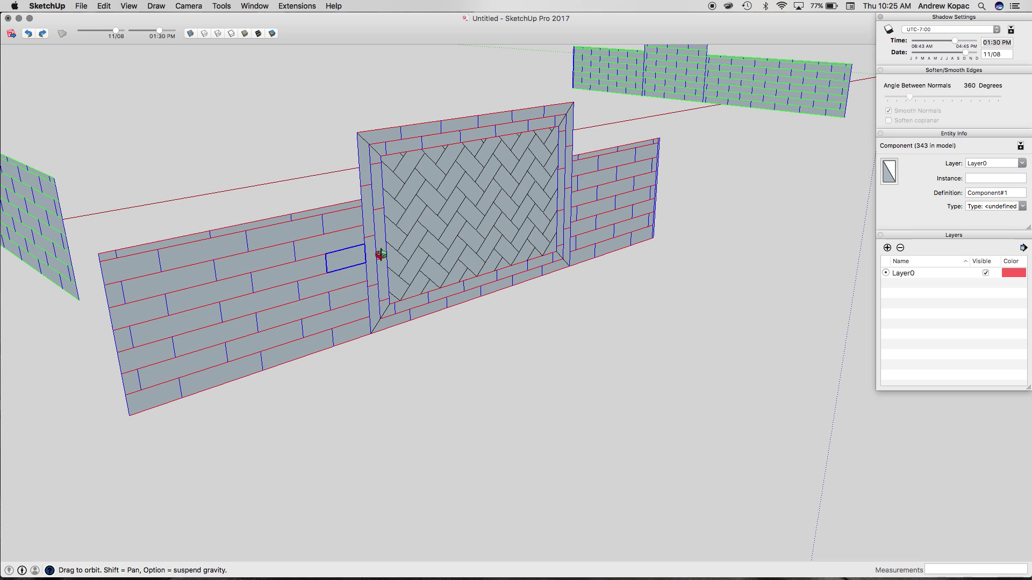
key("Delete")
key("space")
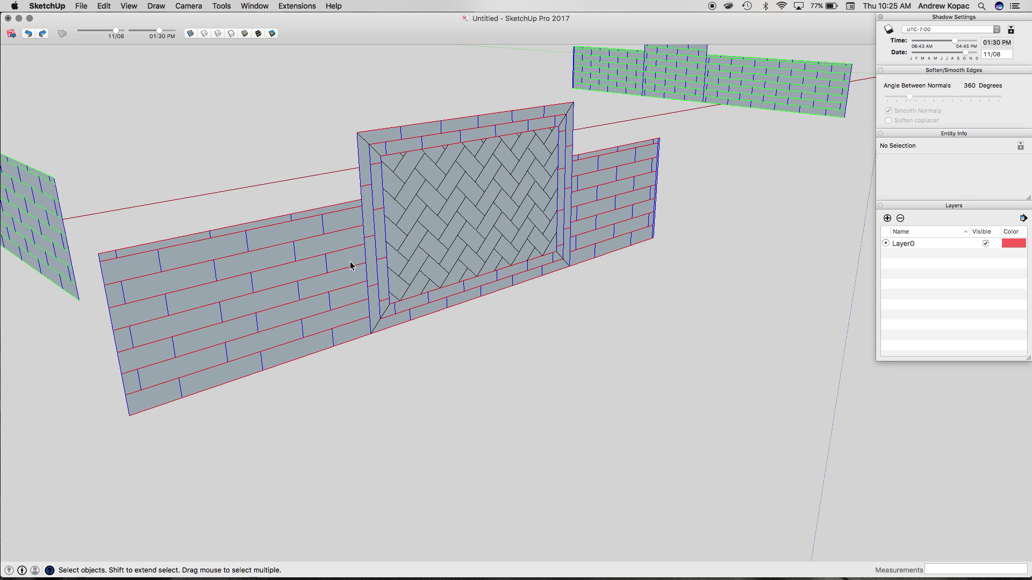
triple_click(349, 265)
double_click(343, 264)
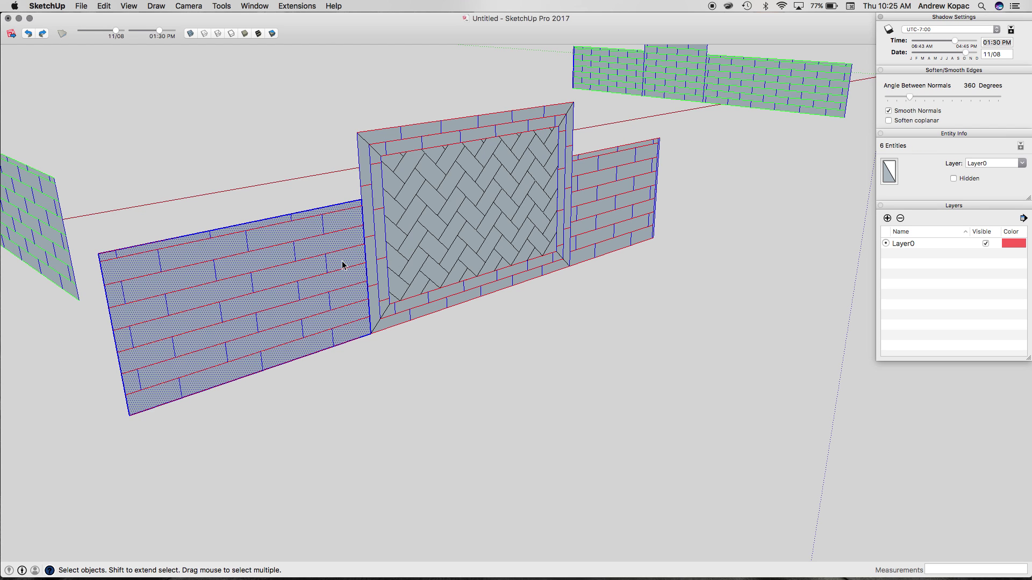
- Group the rectangle behind the tiles of the shorter brick section on the frame's other side
left_click(598, 229)
middle_click(606, 203)
double_click(608, 206)
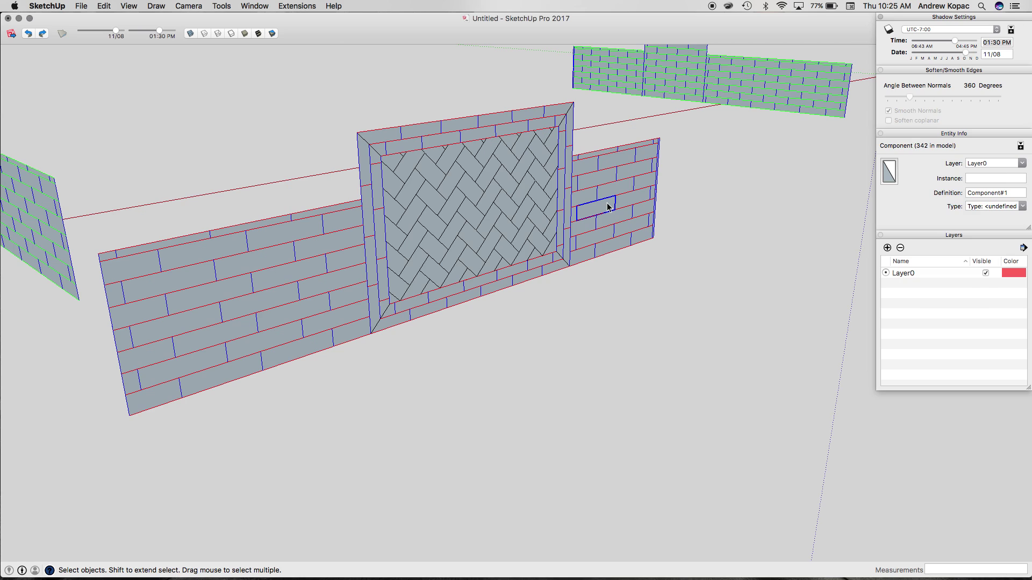
middle_click(607, 202)
left_click(606, 203)
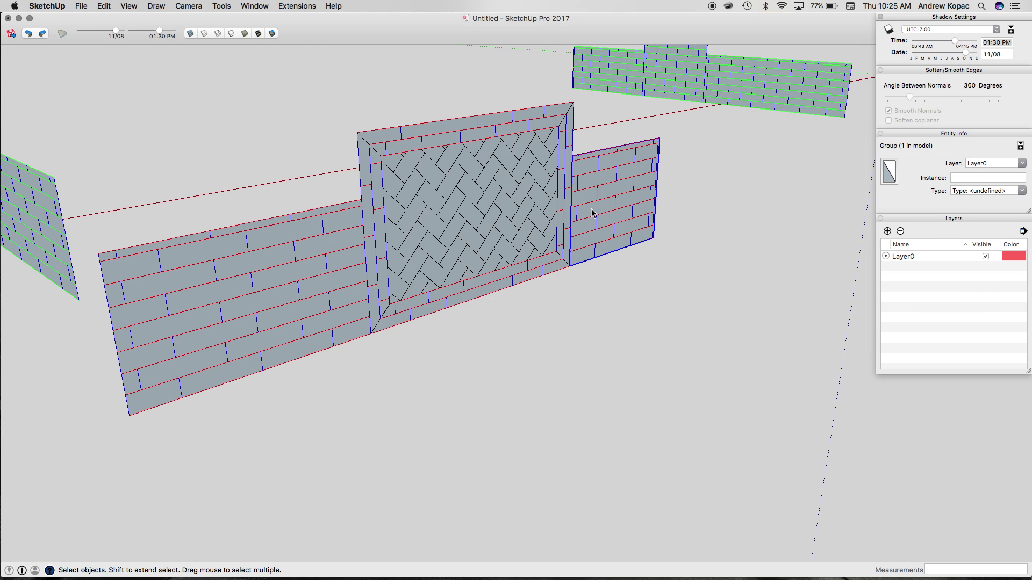
- Combine the two rectangle groups into one group and open it for editing
left_click(316, 274, "shift")
left_click(323, 272, "shift")
middle_click(352, 260)
left_click(353, 264, "shift")
double_click(353, 263)
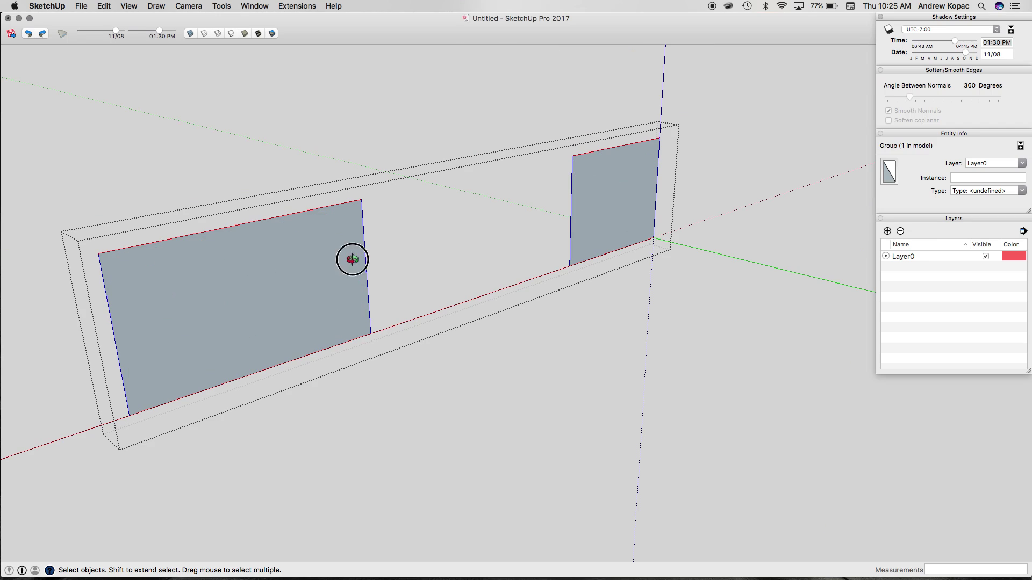
double_click(352, 263)
key("Escape")
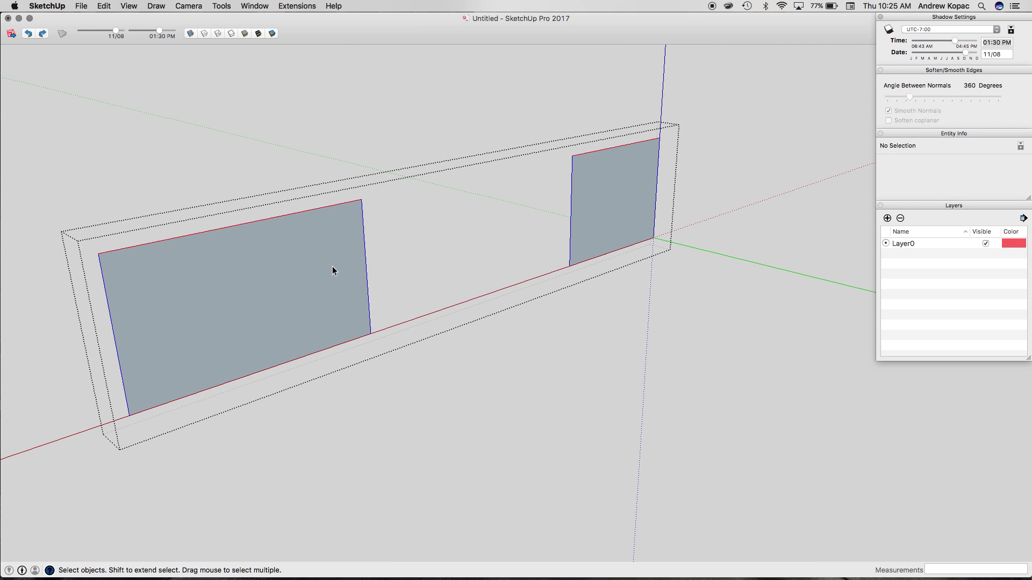
- Explode the two nested rectangle groups and measure the combined area of the selected faces
key("super+a")
right_click(274, 287)
left_click(357, 319)
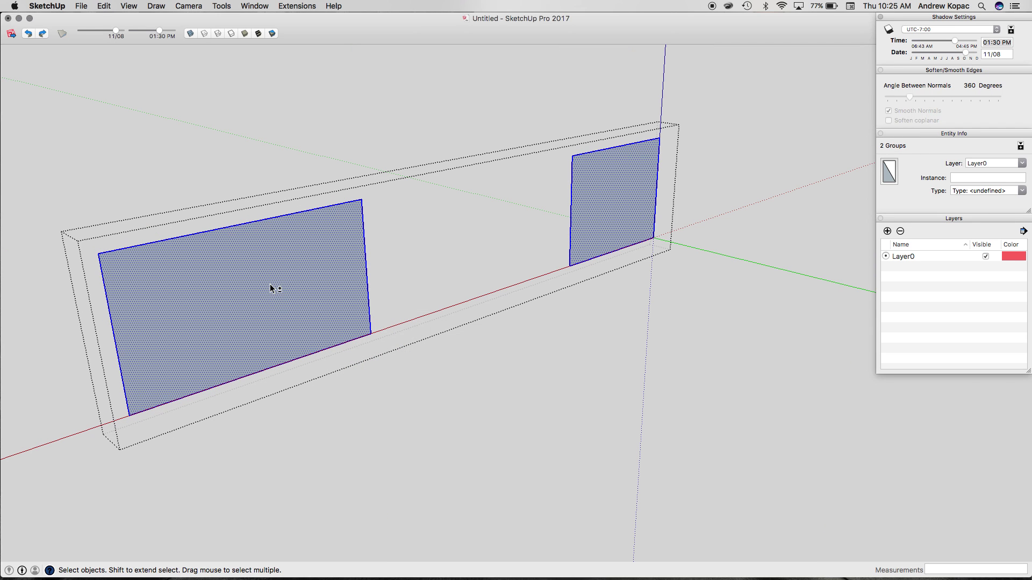
right_click(272, 287)
mouse_move(349, 376)
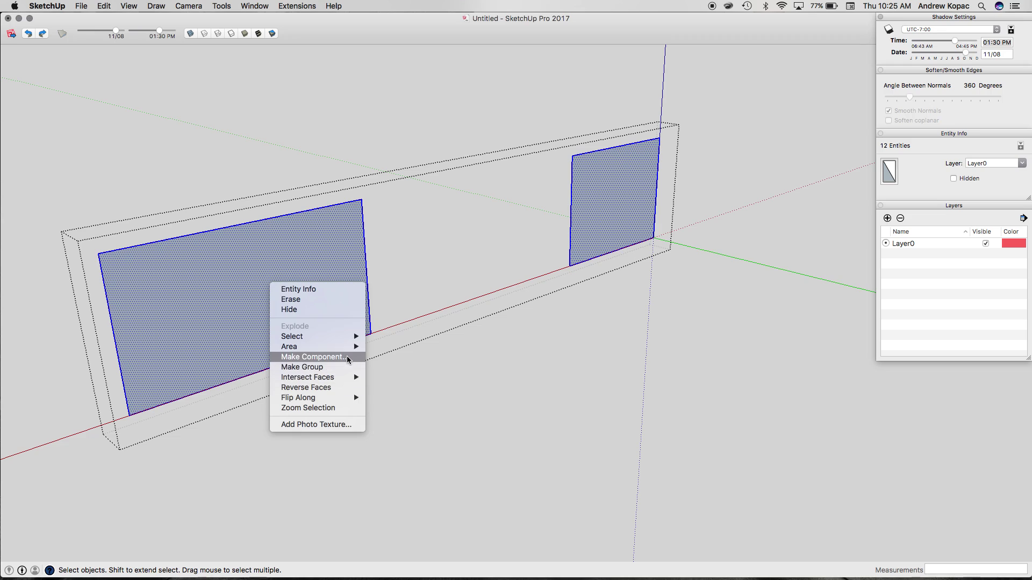
left_click(376, 346)
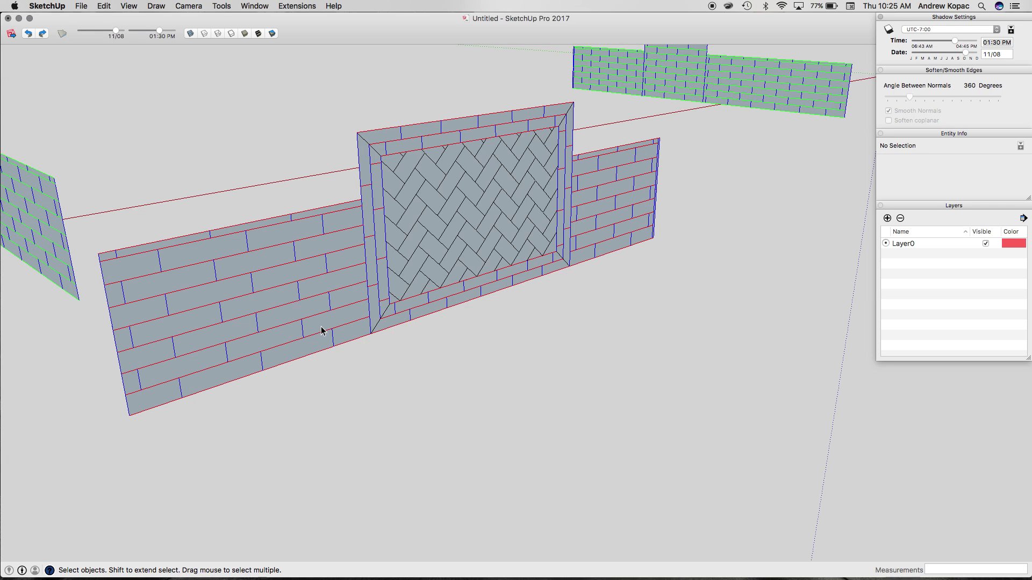
- Draw a rectangle over the herringbone panel between opposite inner corners of its tiled frame
left_click(422, 280)
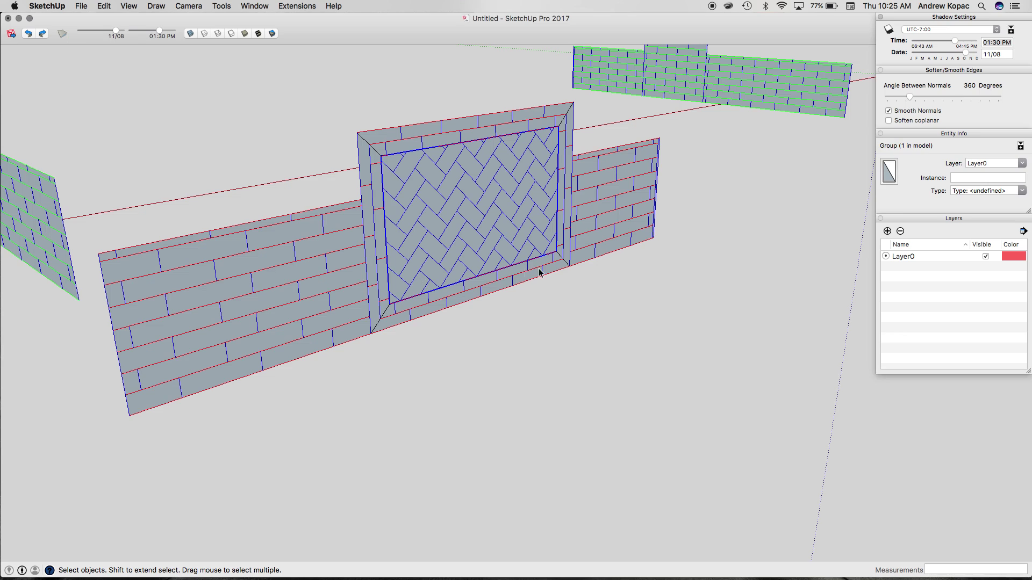
middle_click_drag(539, 272, 376, 285)
scroll(387, 235, "up", 3)
key("r")
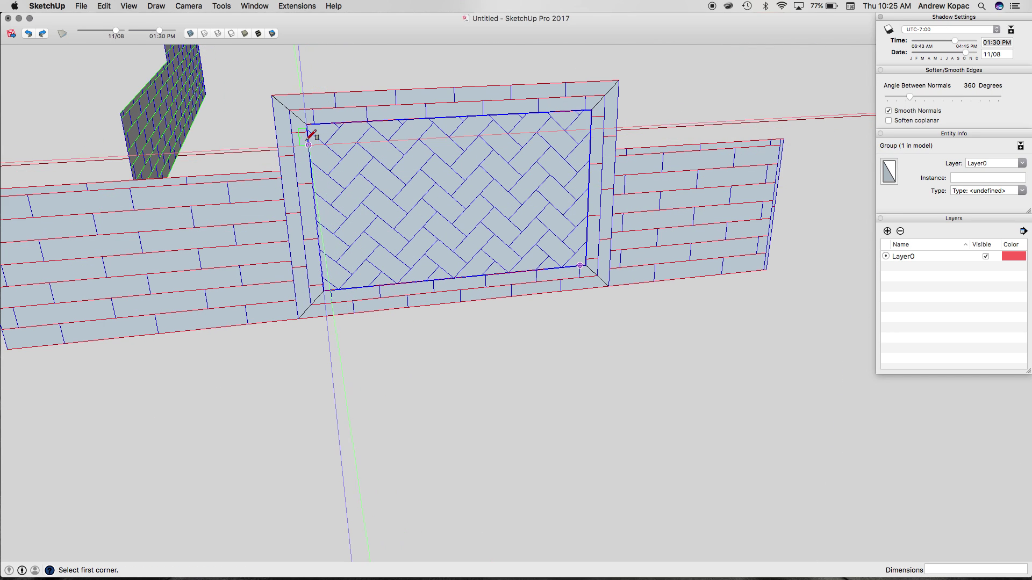
left_click(306, 124)
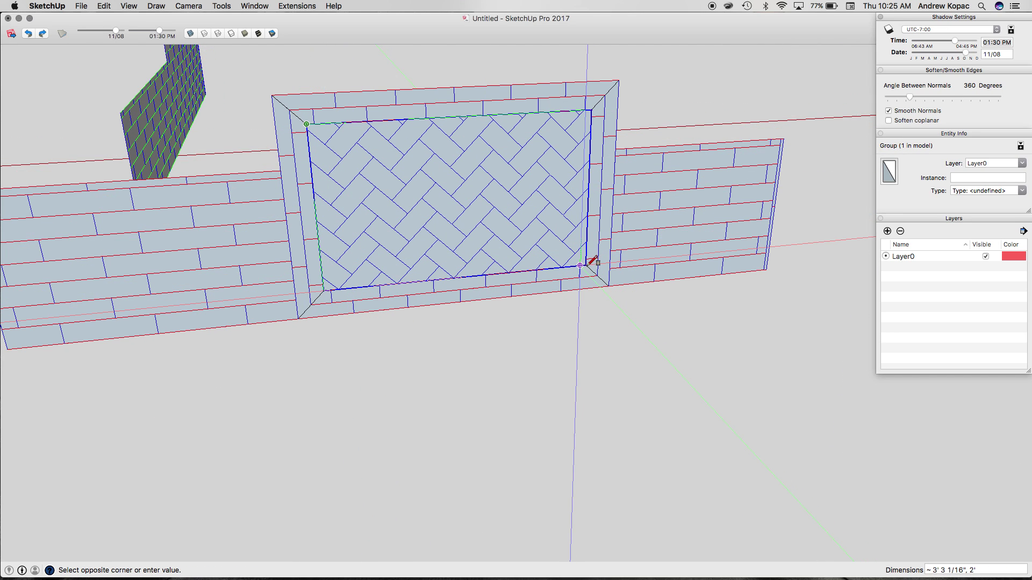
left_click(586, 265)
left_click(586, 265)
key("space")
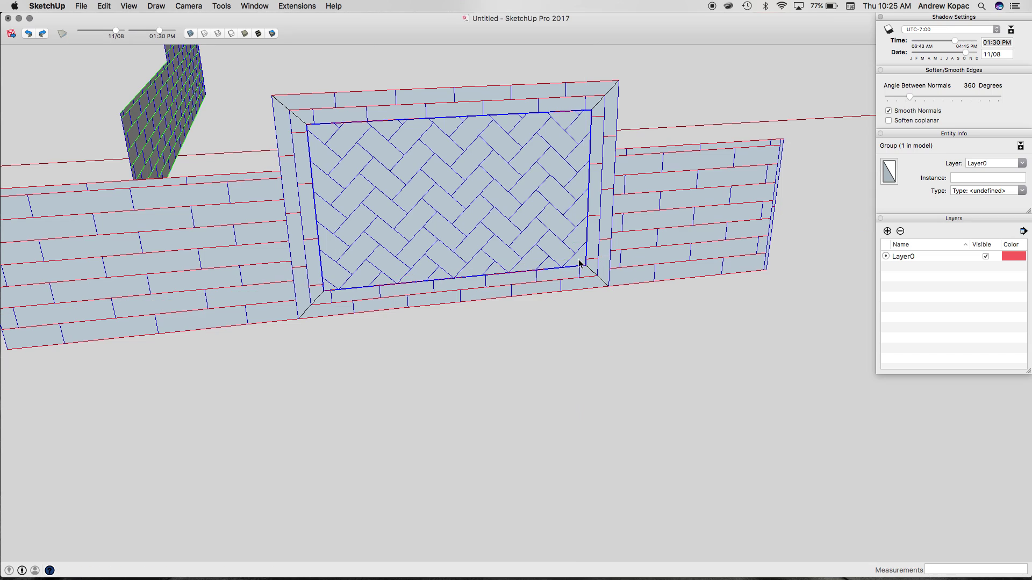
- Measure the area of the rectangle covering the herringbone panel inside the frame, then dismiss the readout
triple_click(579, 263)
right_click(577, 262)
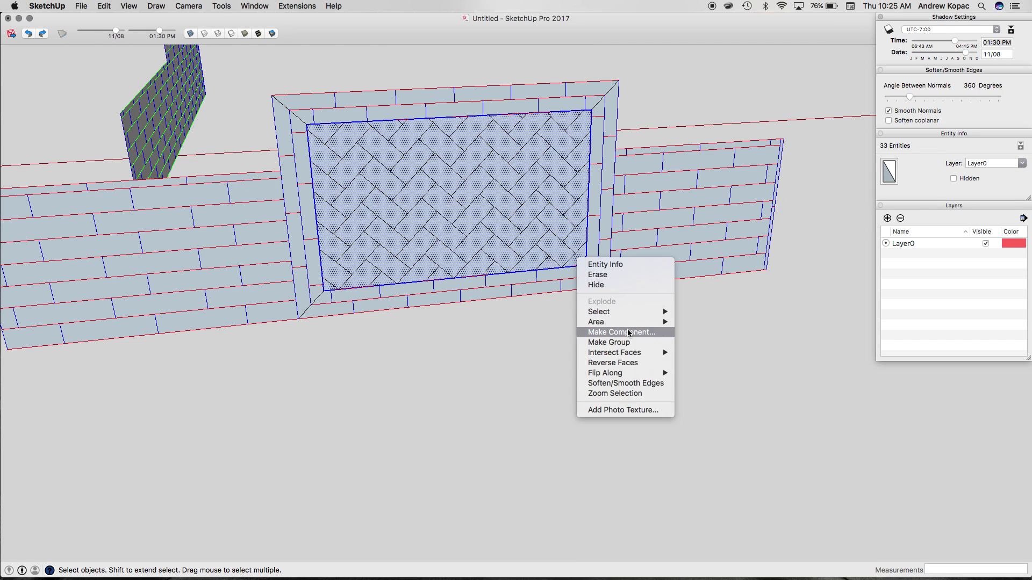
mouse_move(665, 324)
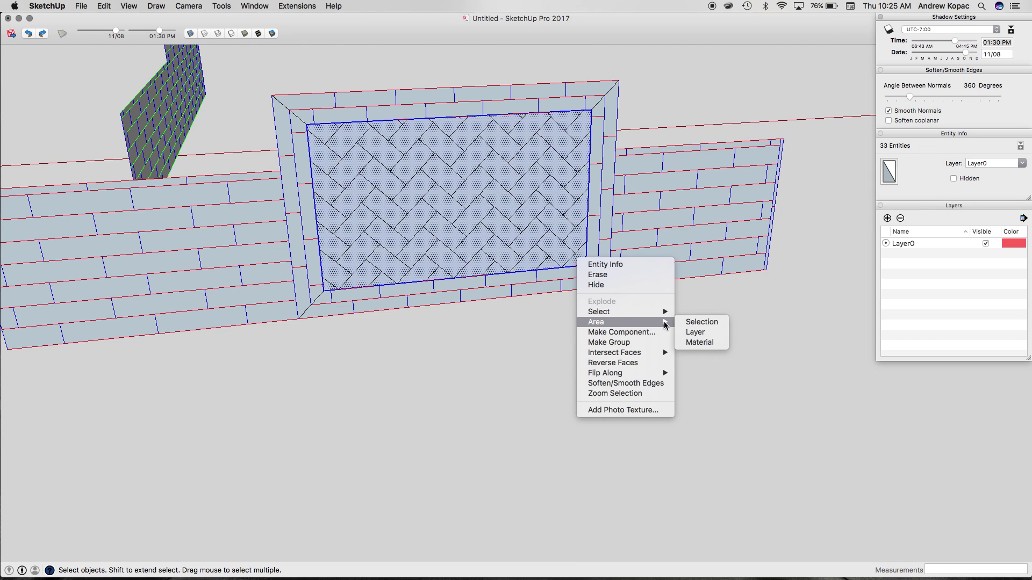
left_click(698, 322)
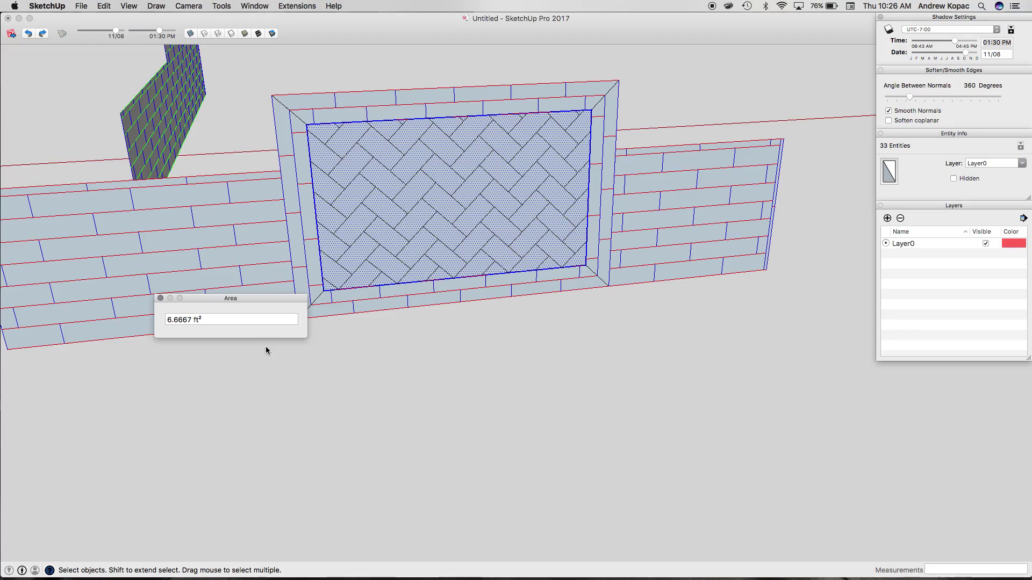
left_click(161, 300)
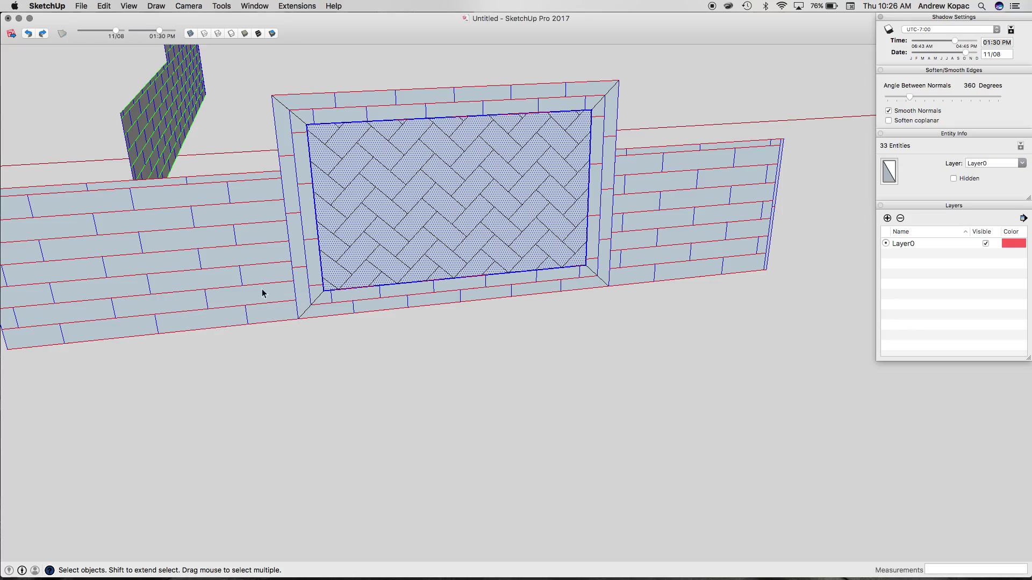
- Examine the framed herringbone panel and adjoining brick sections from the wall's opposite side, with nothing selected
middle_click_drag(182, 262, 787, 342)
scroll(606, 304, "down", 5)
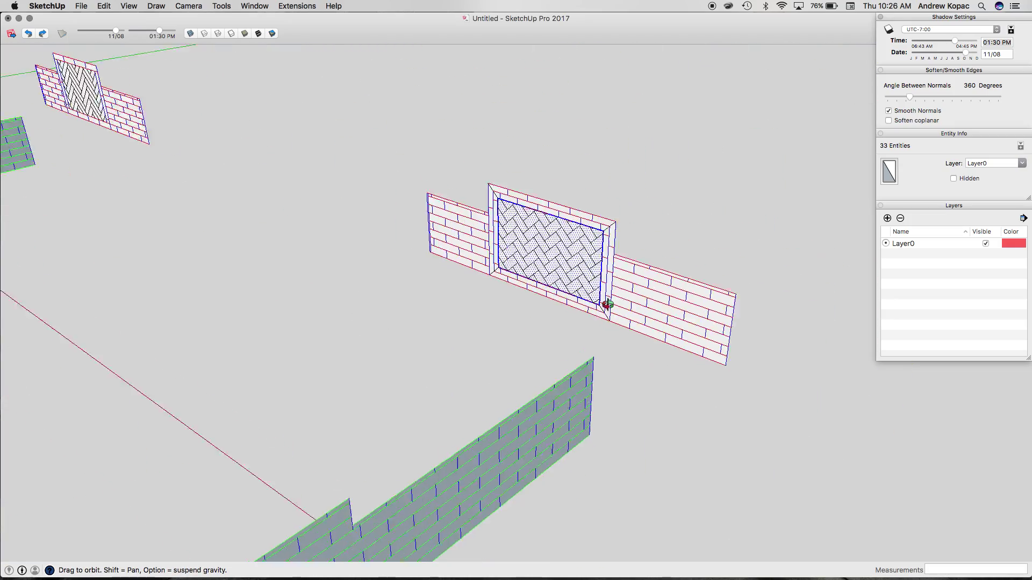
middle_click_drag(606, 304, 768, 306)
scroll(652, 265, "up", 8)
middle_click_drag(652, 264, 714, 250)
scroll(673, 290, "down", 4)
scroll(542, 283, "down", 2)
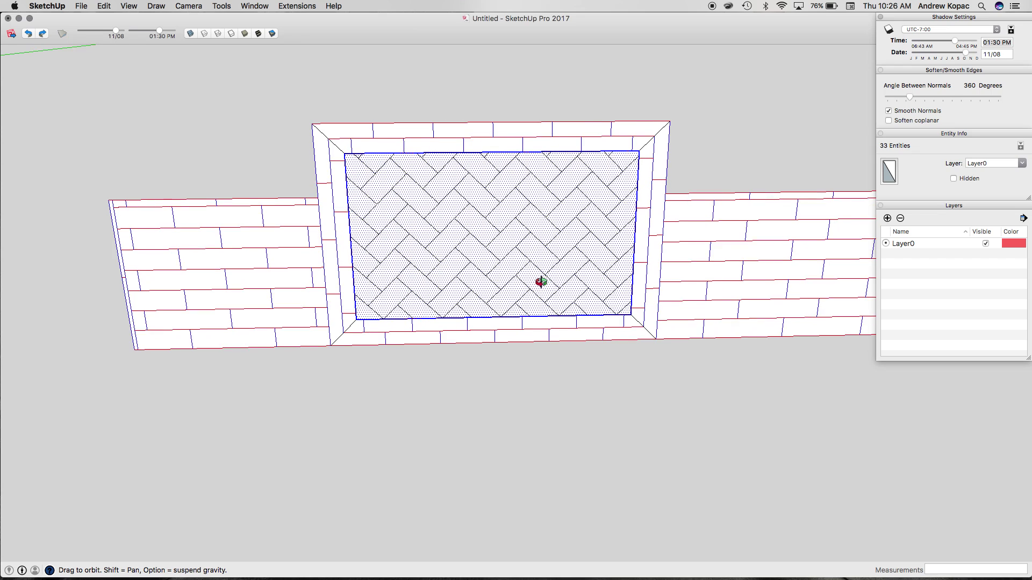
scroll(516, 307, "up", 2)
key("space")
left_click(440, 371)
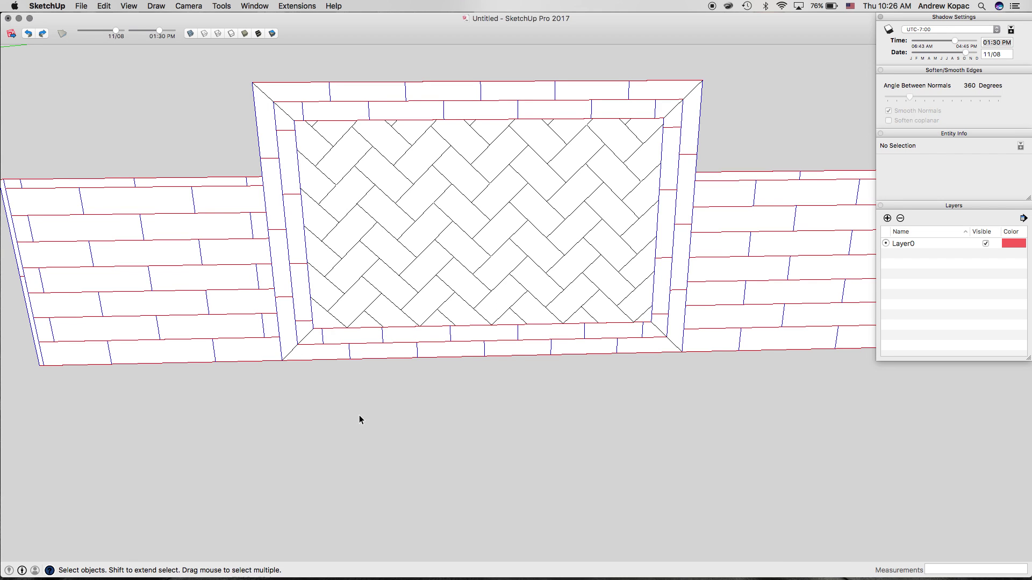
- Bring up the overview of open windows and choose the tiled wall model
scroll(359, 418, "down", 1)
key("ctrl+Up")
left_click(534, 387)
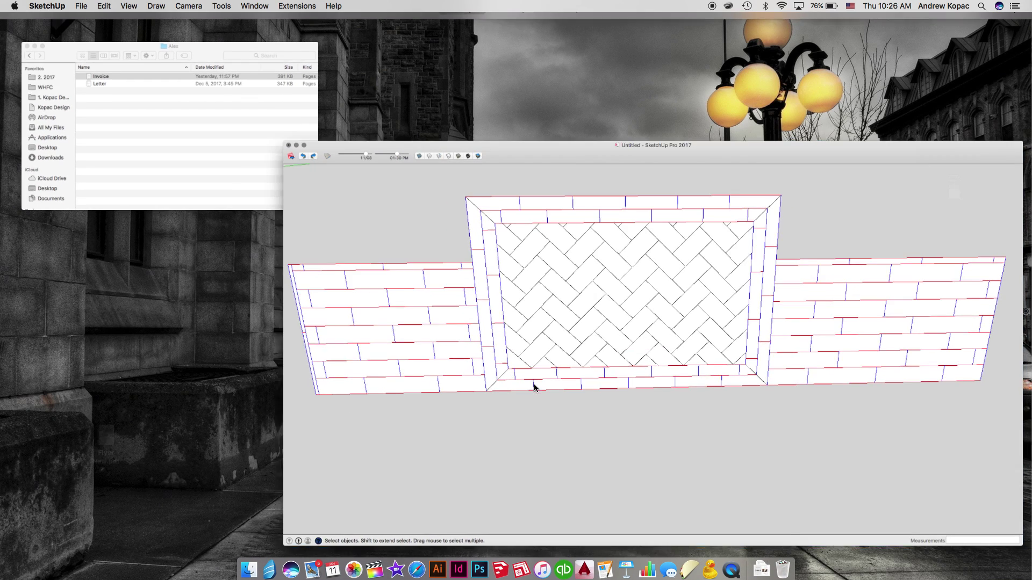